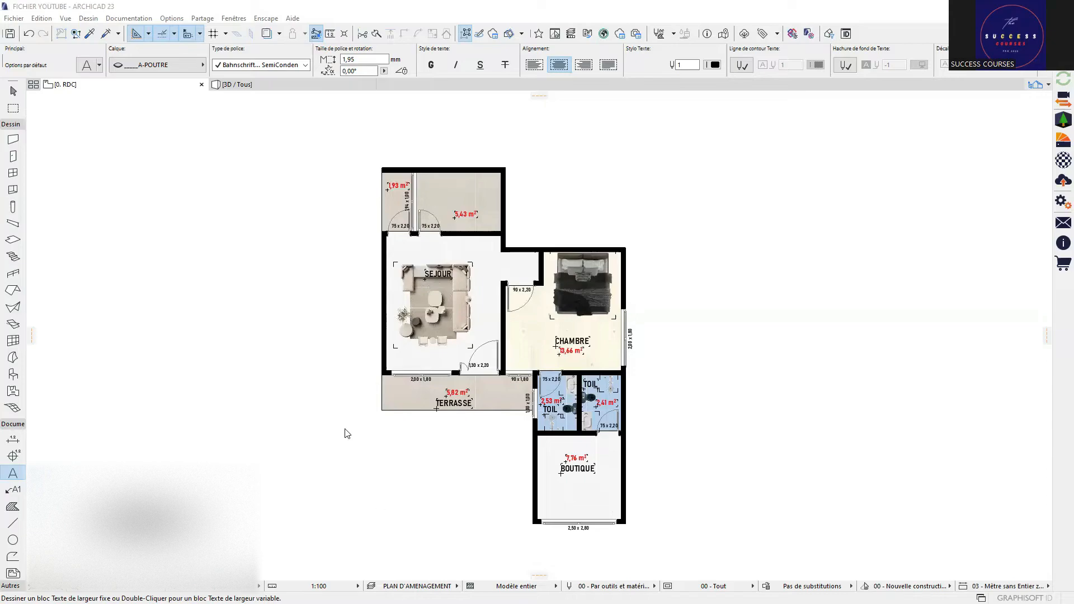
Open the ETAPES DE STRUCTURE PDF and enlarge its first page to read the structural modelling steps
key("super")
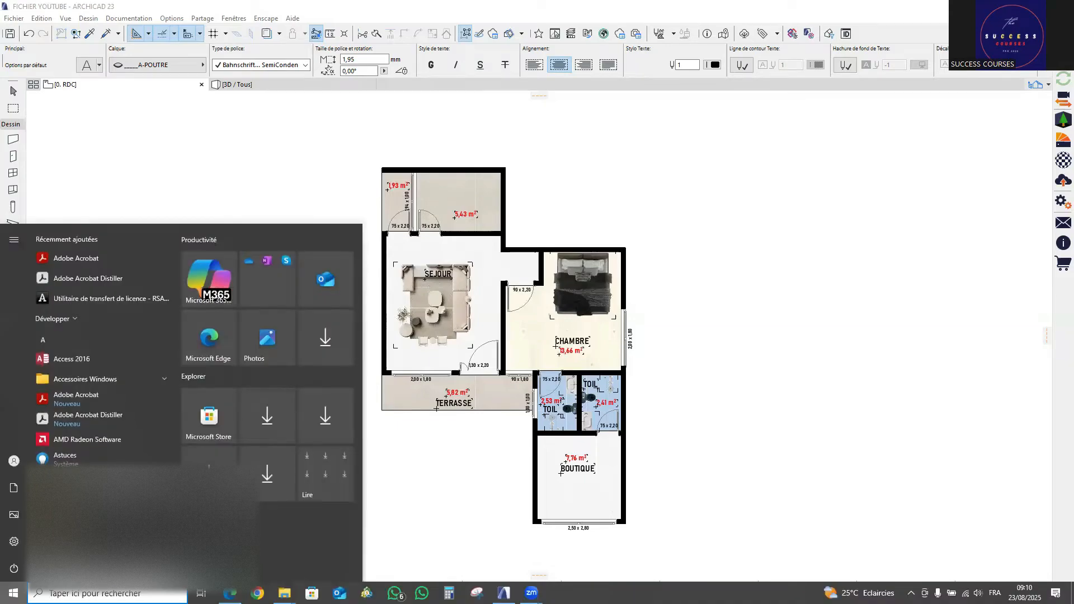
mouse_move(285, 593)
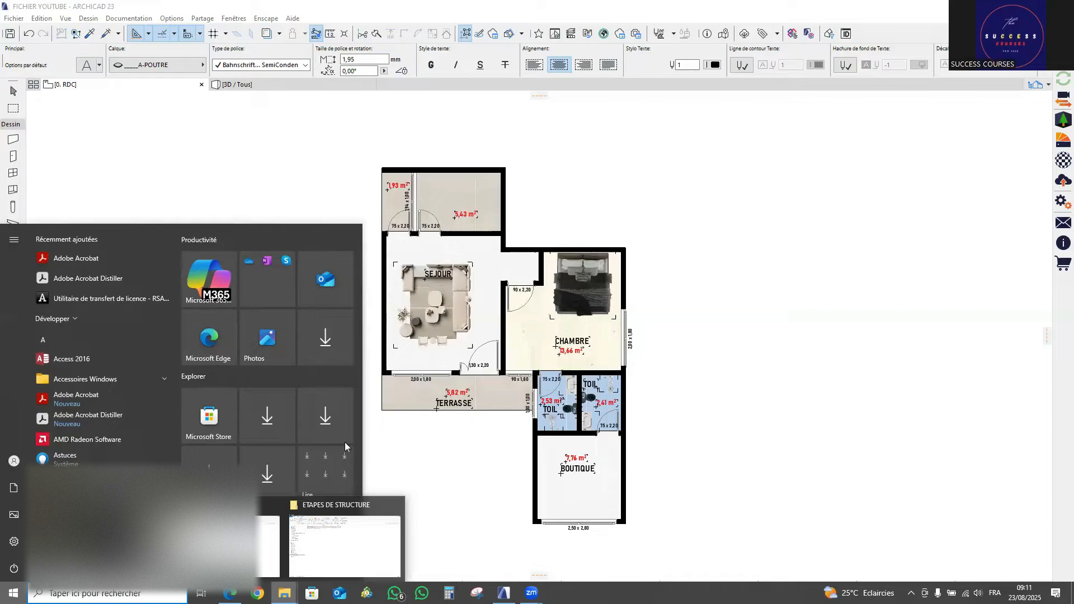
left_click(346, 553)
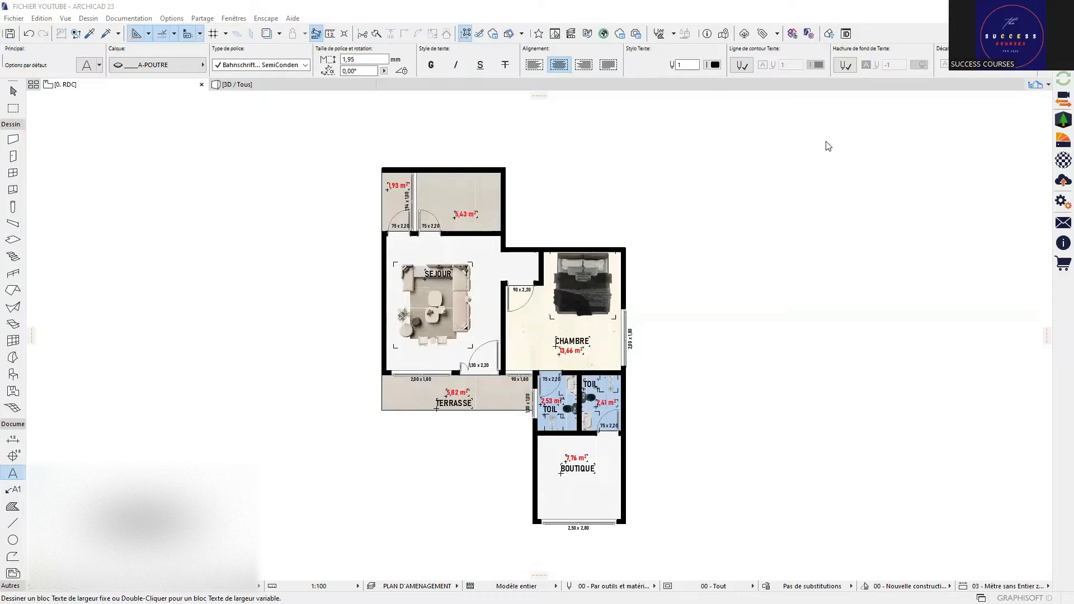
key("alt+Tab")
left_click_drag(829, 146, 464, 129)
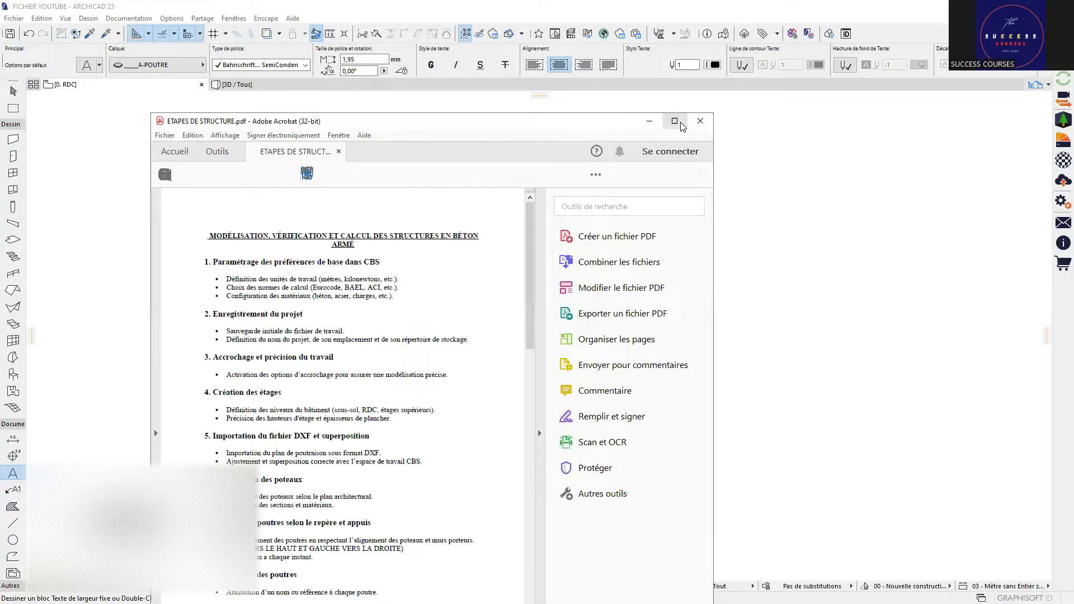
left_click(674, 121)
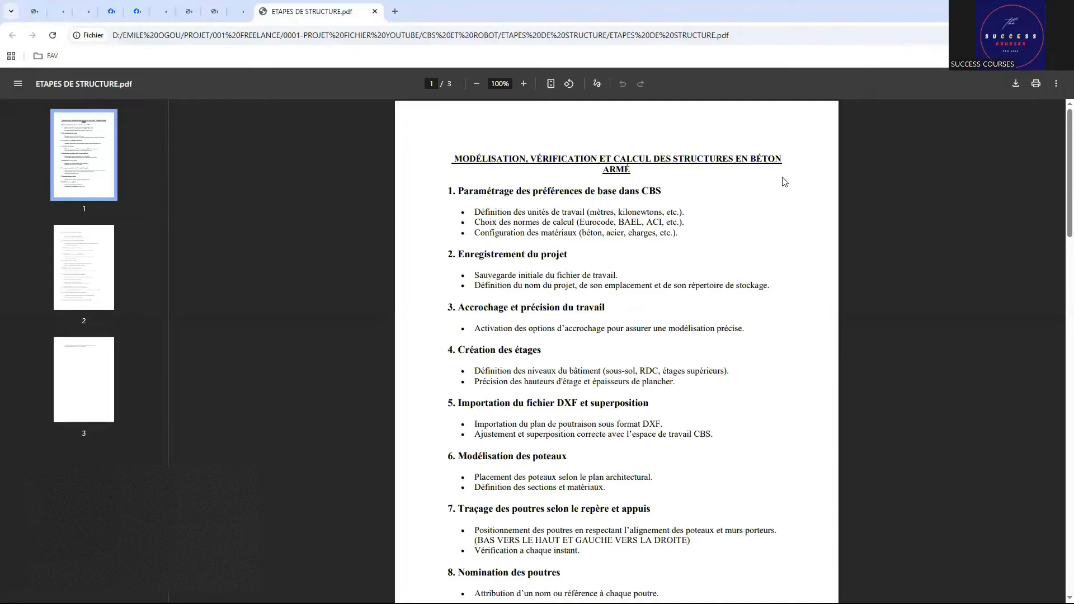
scroll(784, 181, "up", 5, "ctrl")
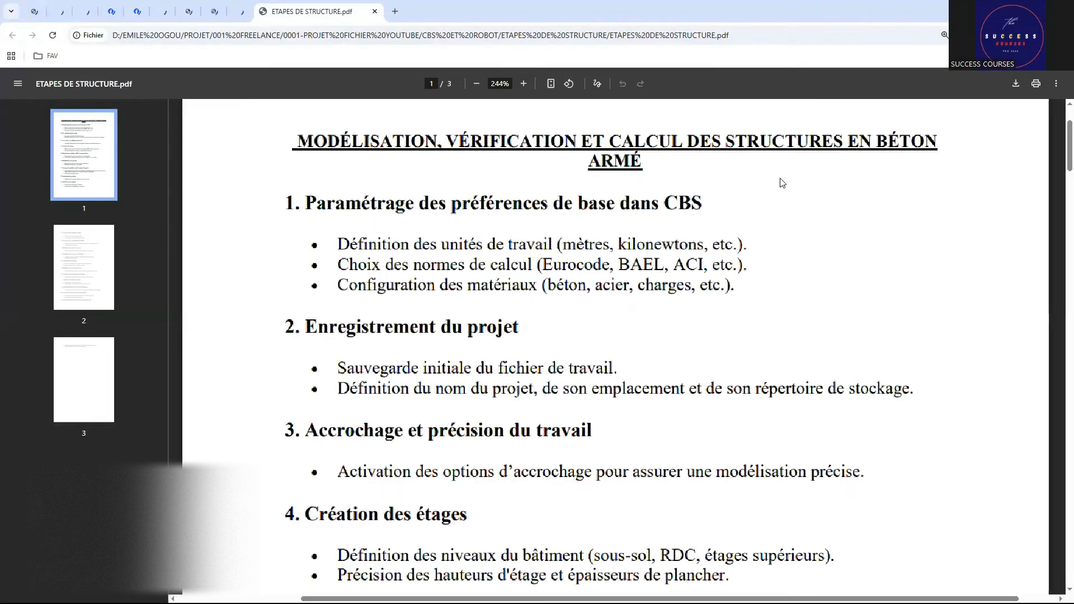
scroll(776, 192, "down", 3, "ctrl")
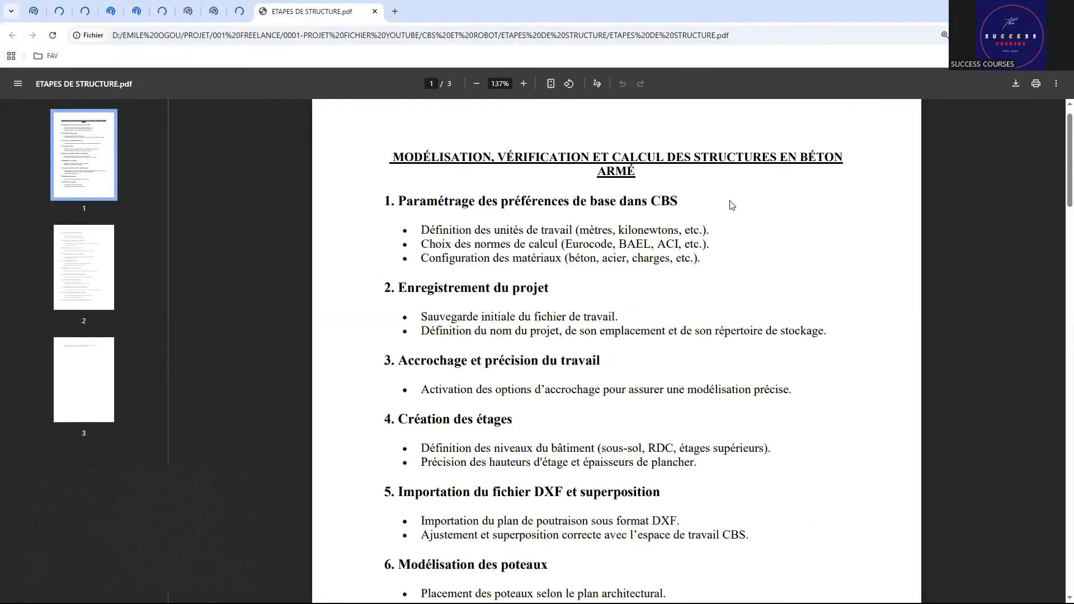
scroll(348, 239, "up", 1, "ctrl")
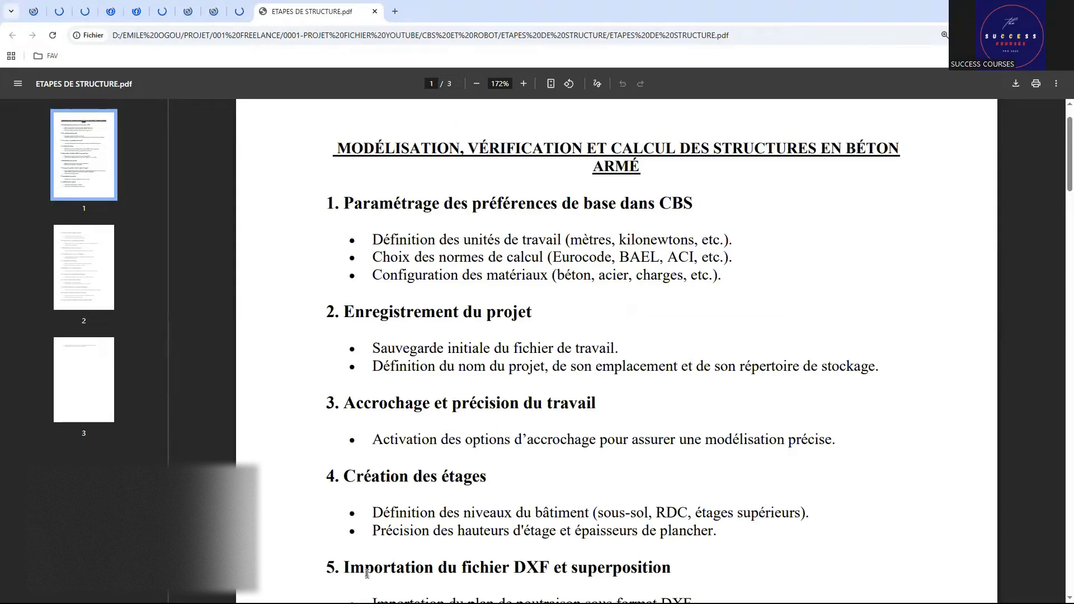
Switch to ArchiCAD and view the ground-floor plan with the PLAN DE DISTRIBUTION layer combination, followed by the STRUCTURE one
key("super")
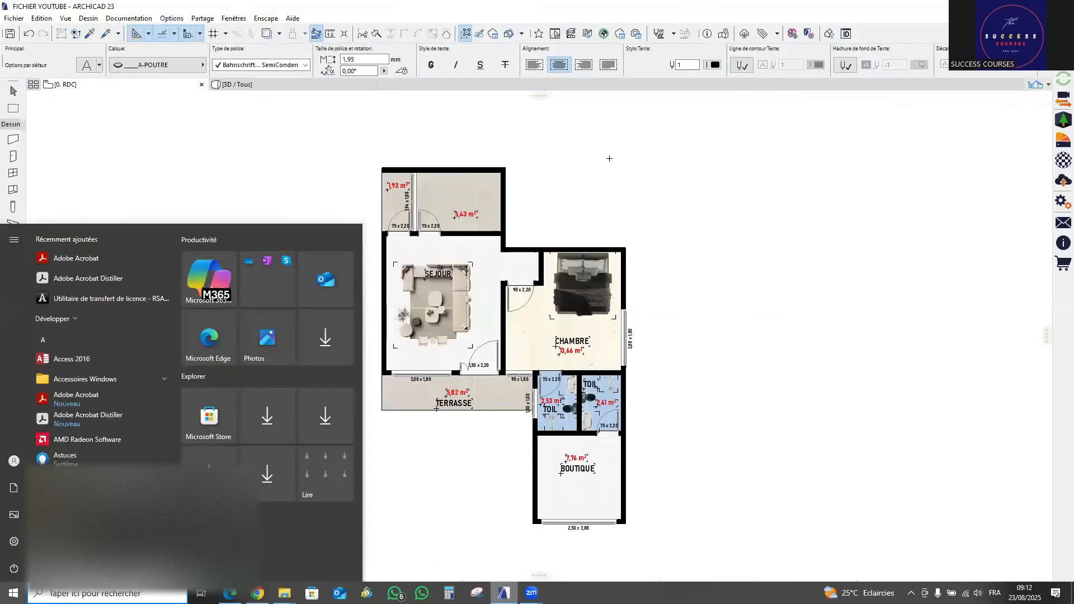
left_click(402, 540)
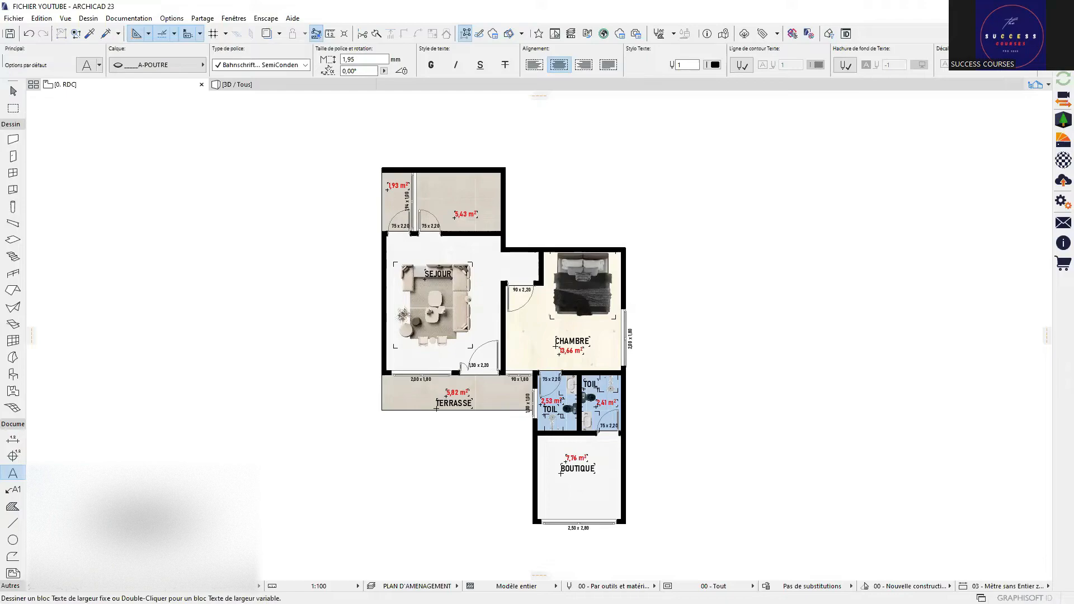
left_click(417, 586)
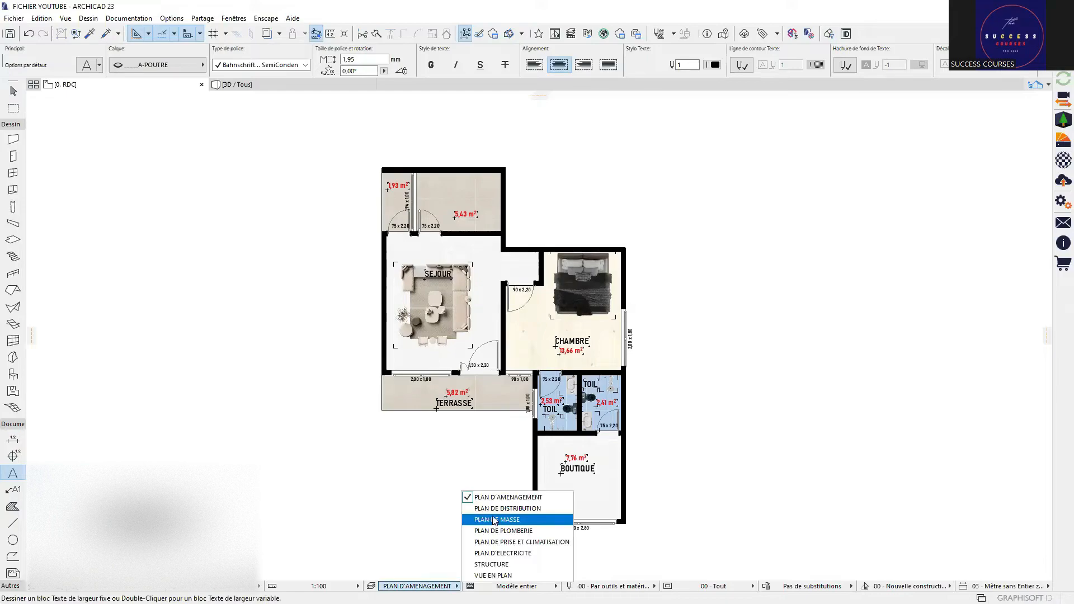
left_click(500, 510)
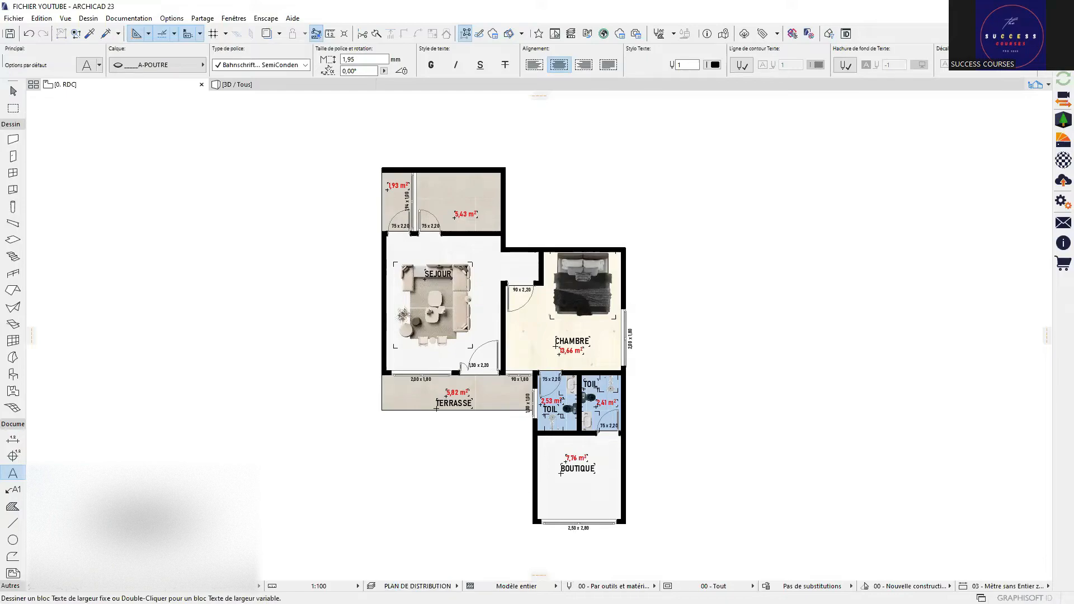
left_click(446, 586)
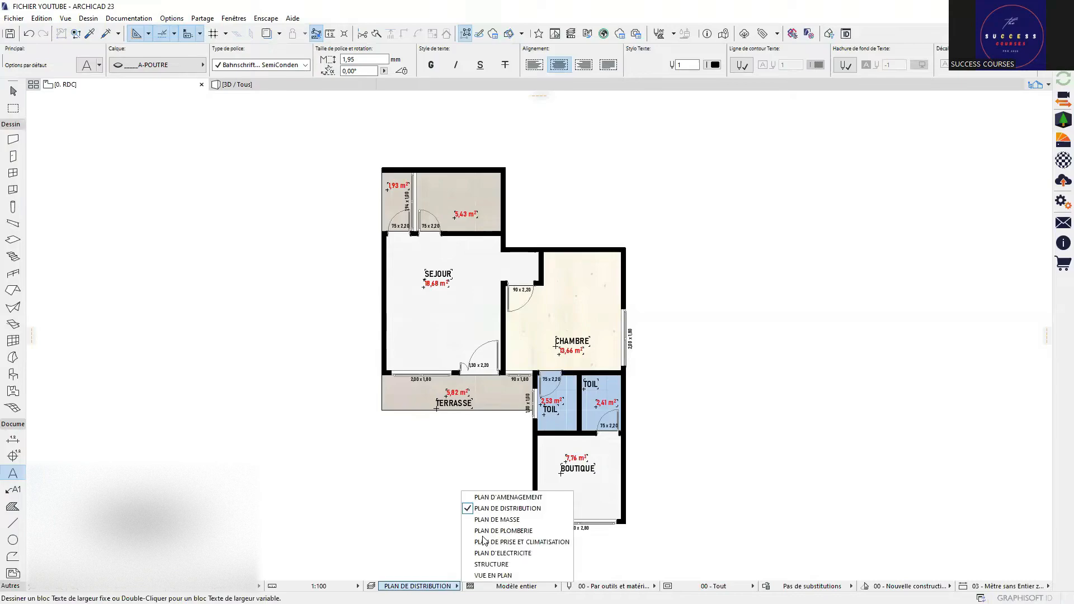
left_click(500, 565)
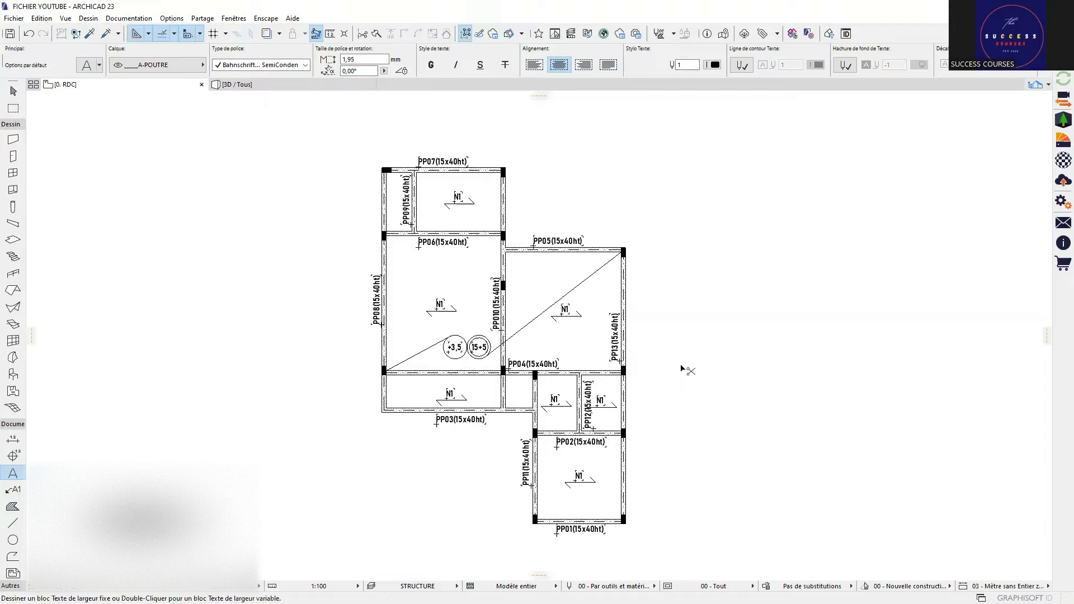
In the layer settings, load the PLAN D'AMENAGEMENT combination and make the beam, rib and slab layers (A-POUTRE, A-NERVURE, A-DALLE) visible
key("ctrl+l")
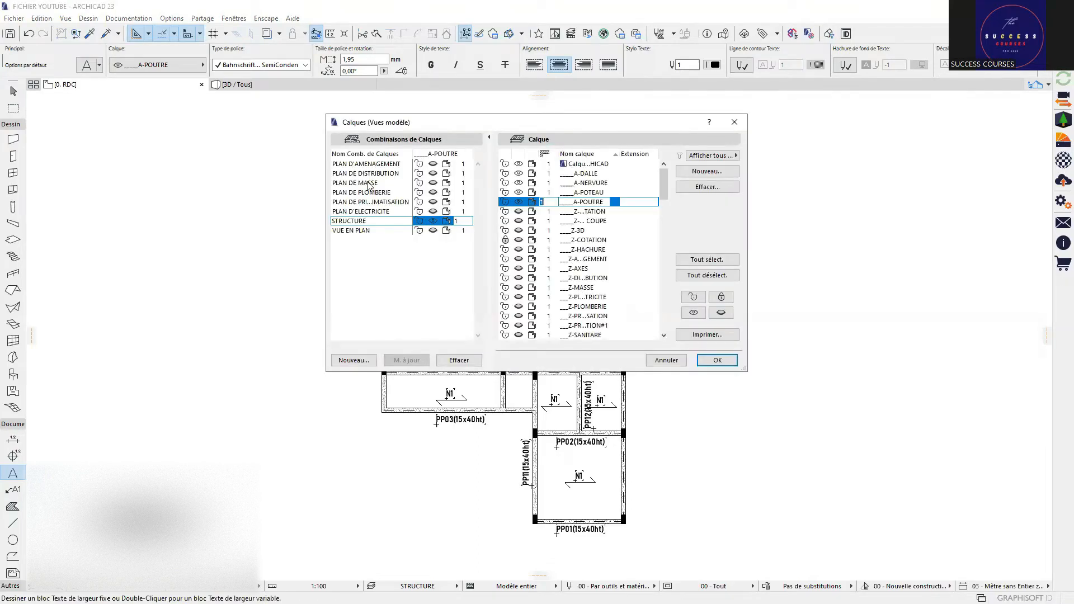
left_click(369, 165)
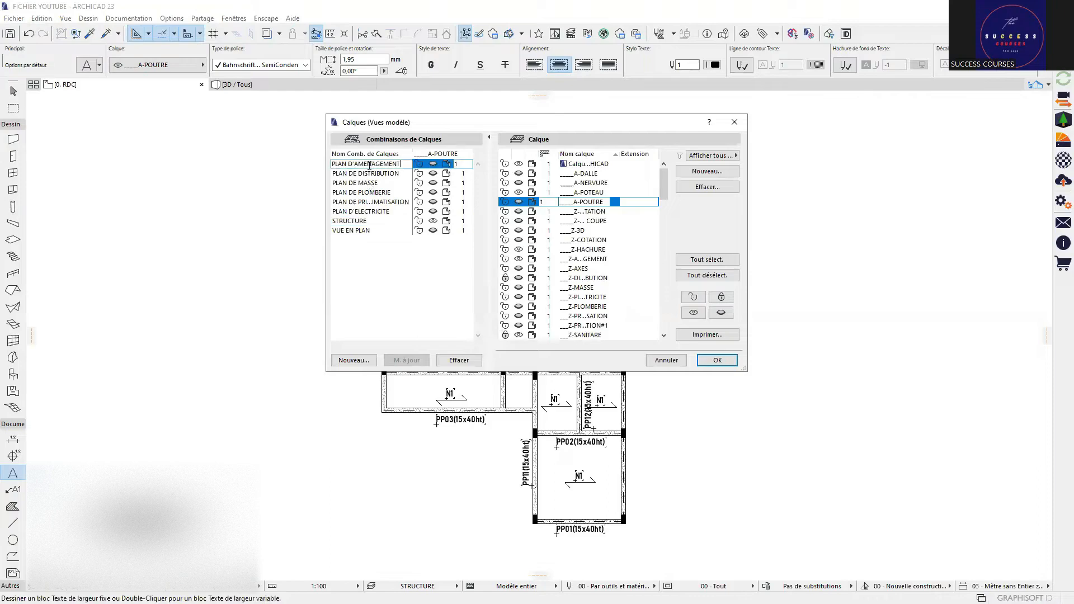
left_click(518, 211)
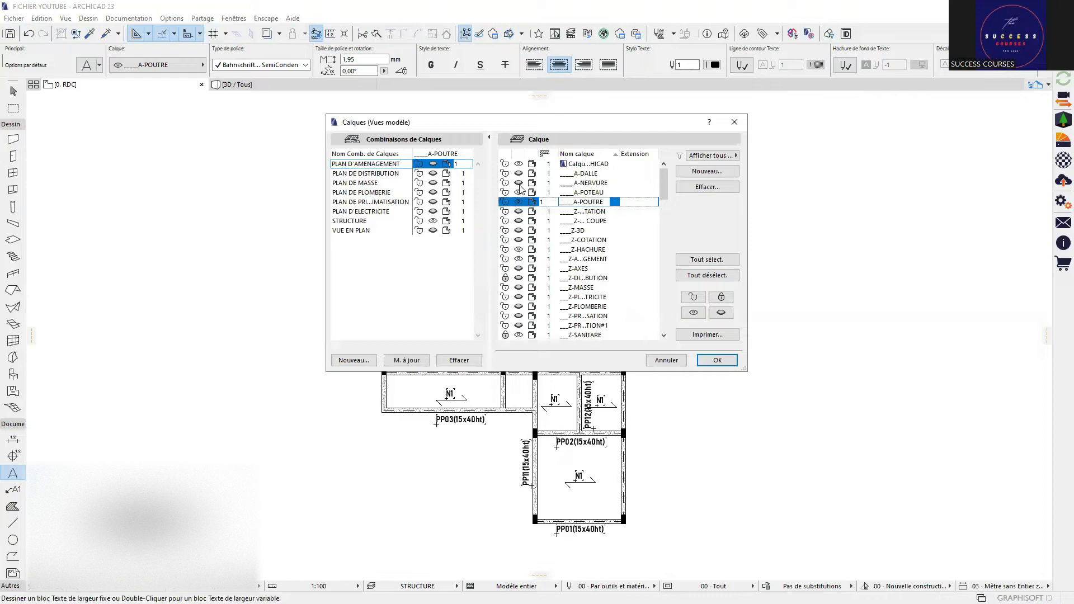
left_click(520, 183)
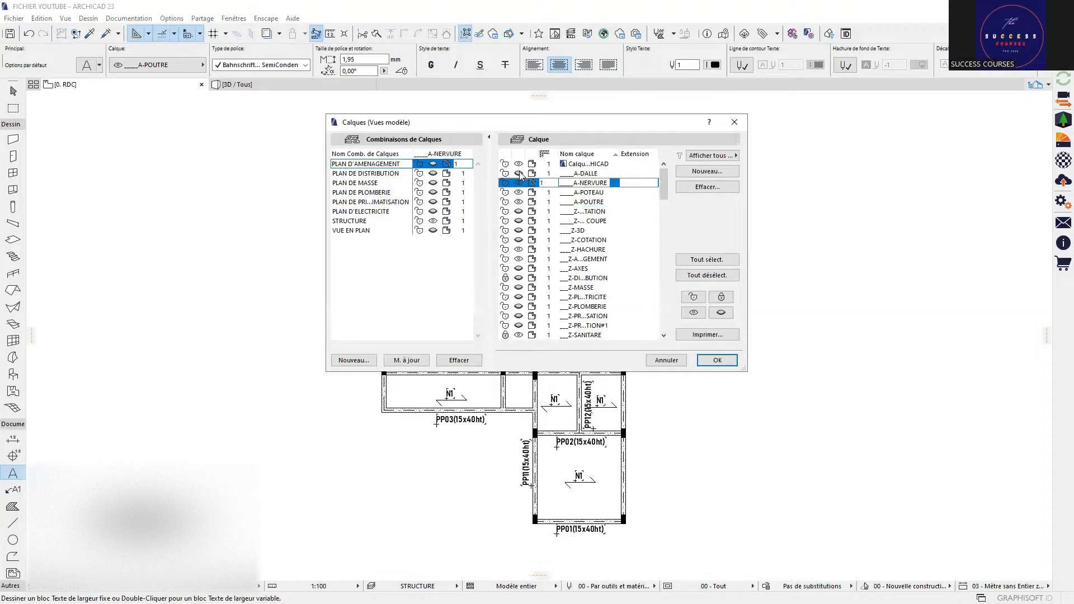
left_click(520, 174)
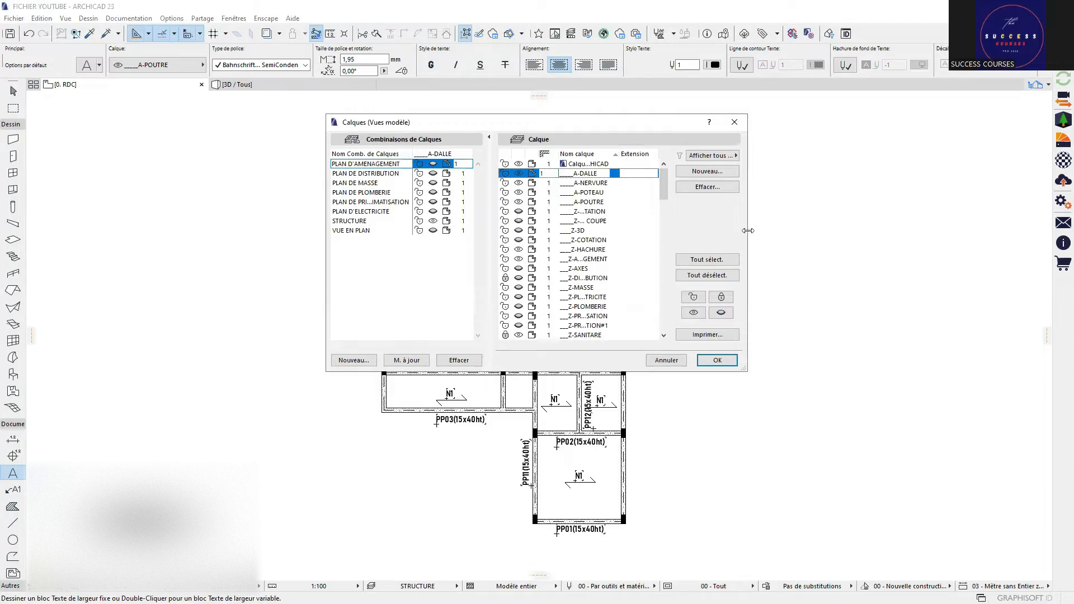
left_click_drag(748, 231, 988, 231)
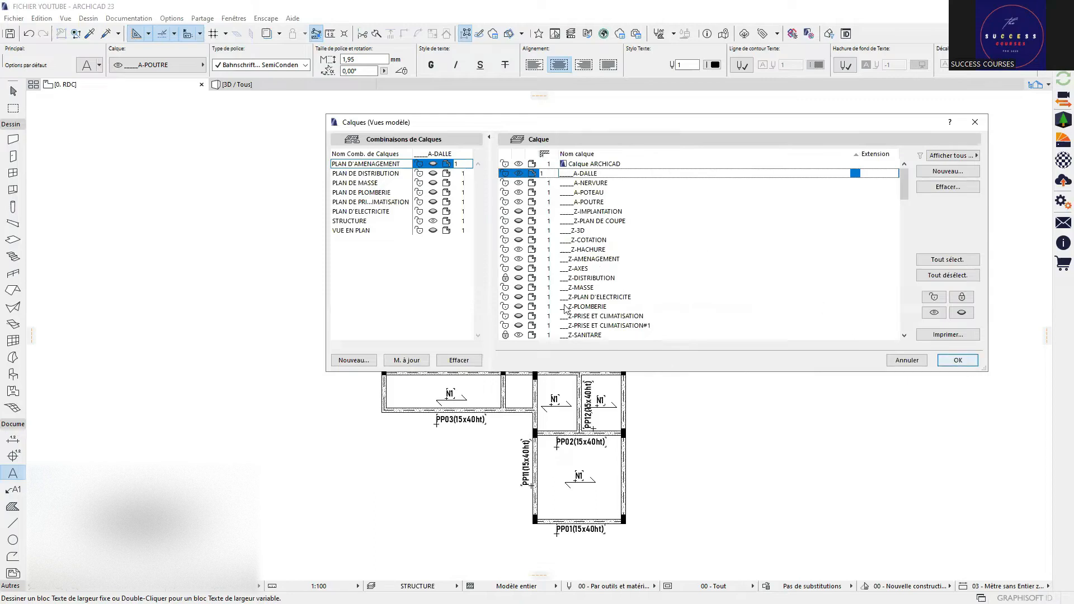
Save the current layer states as a new layer combination named COMBO DE BASE and apply it to the plan
left_click(364, 362)
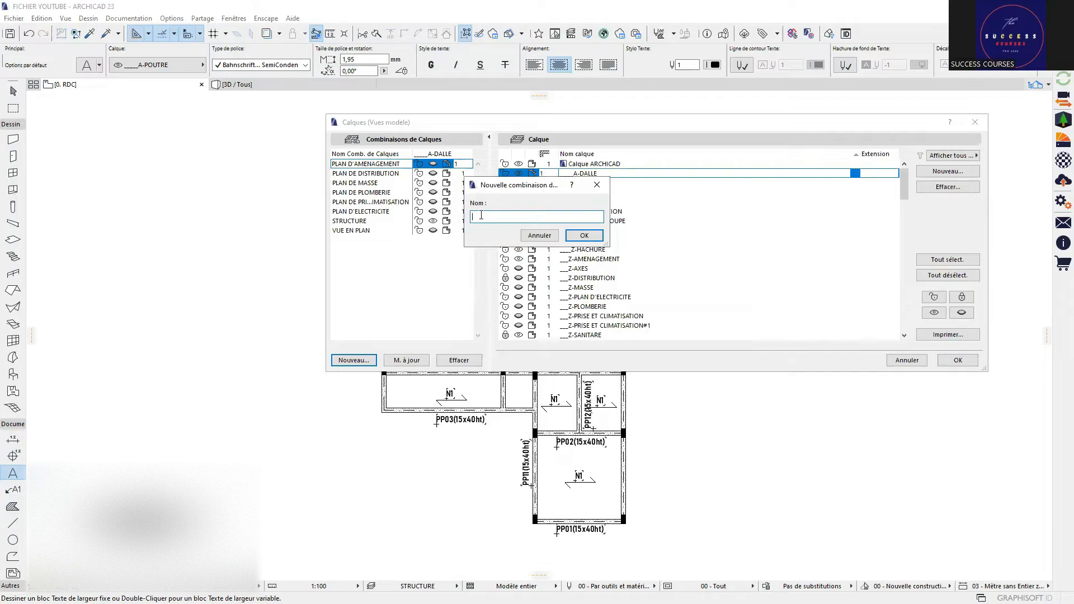
type("COMBO DE BASE")
left_click(582, 236)
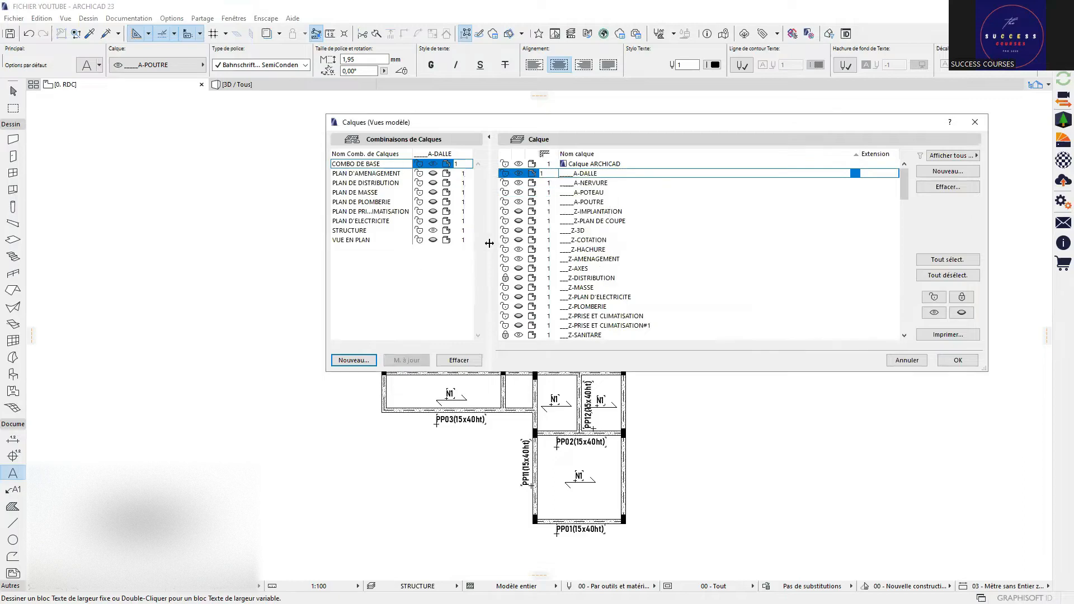
left_click(963, 363)
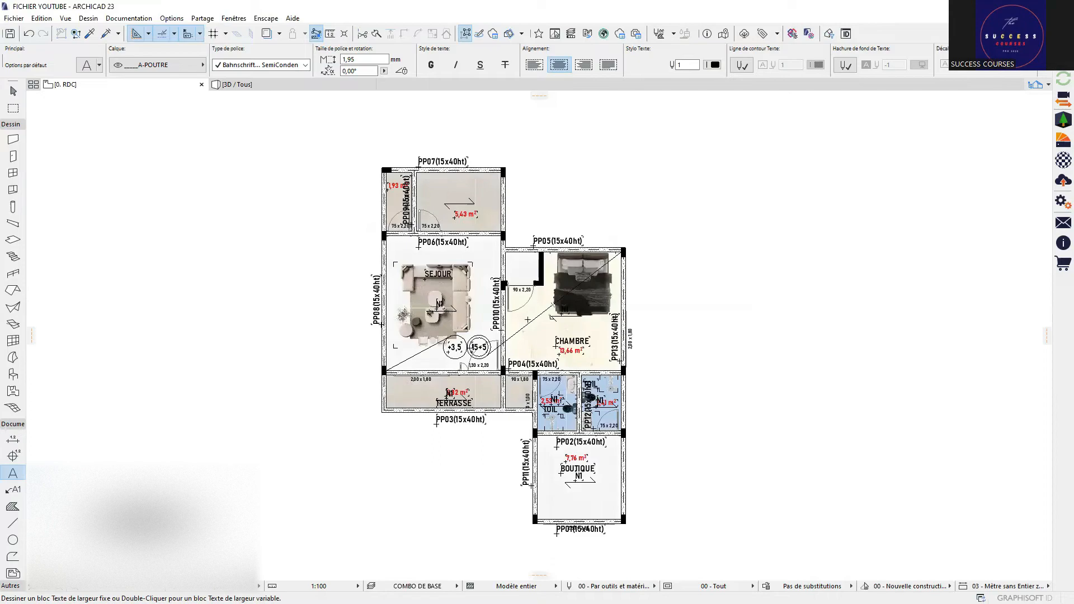
Inspect the combined architectural and structural plan, and display the STRUCTURE layer combination again
scroll(528, 320, "up", 2)
scroll(527, 320, "up", 2)
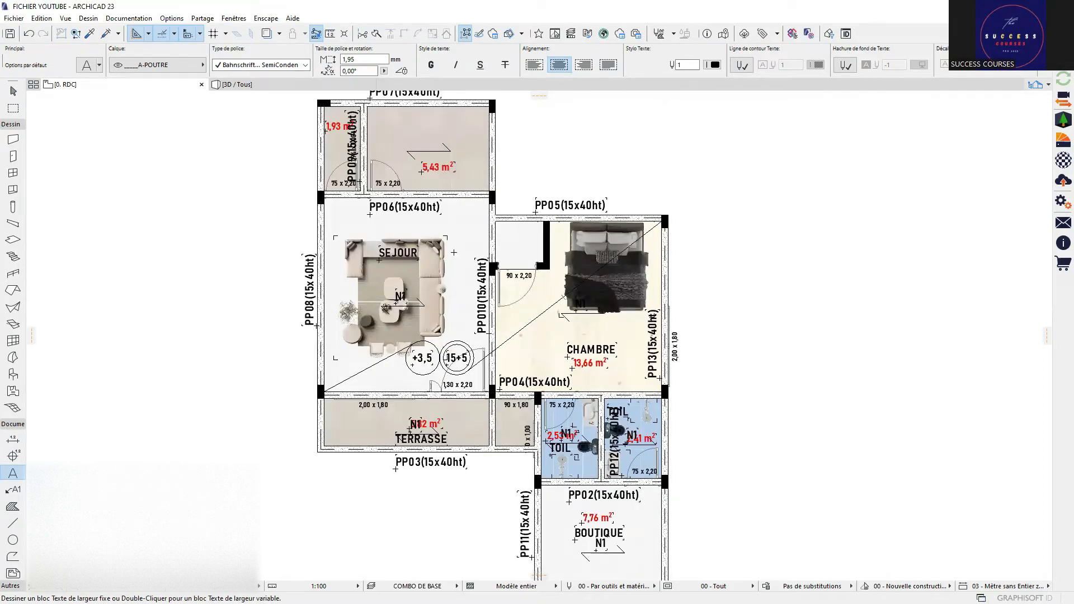
scroll(405, 246, "down", 1)
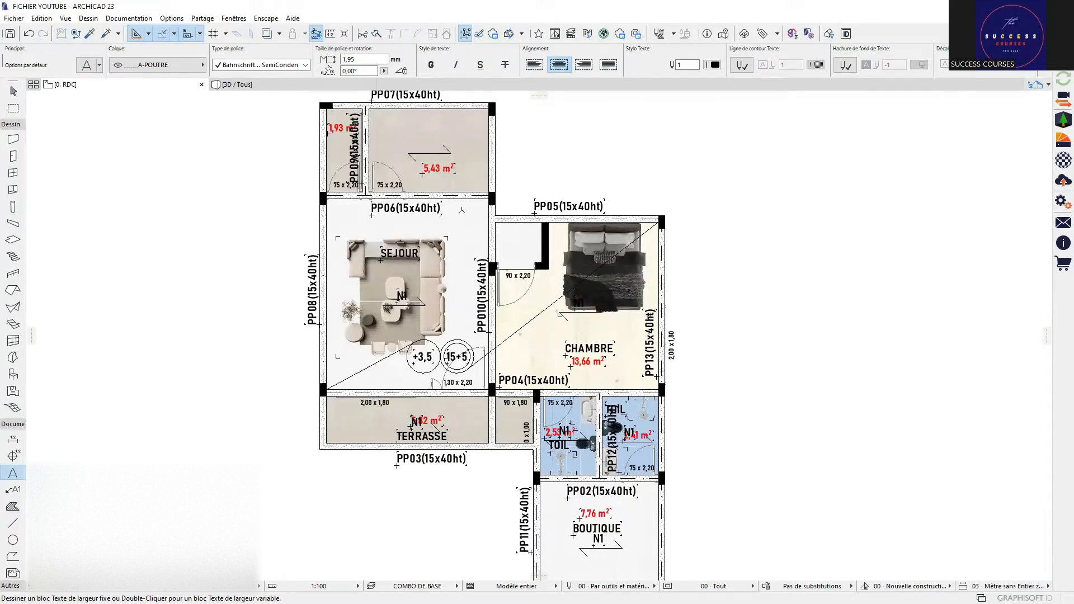
scroll(473, 271, "down", 2)
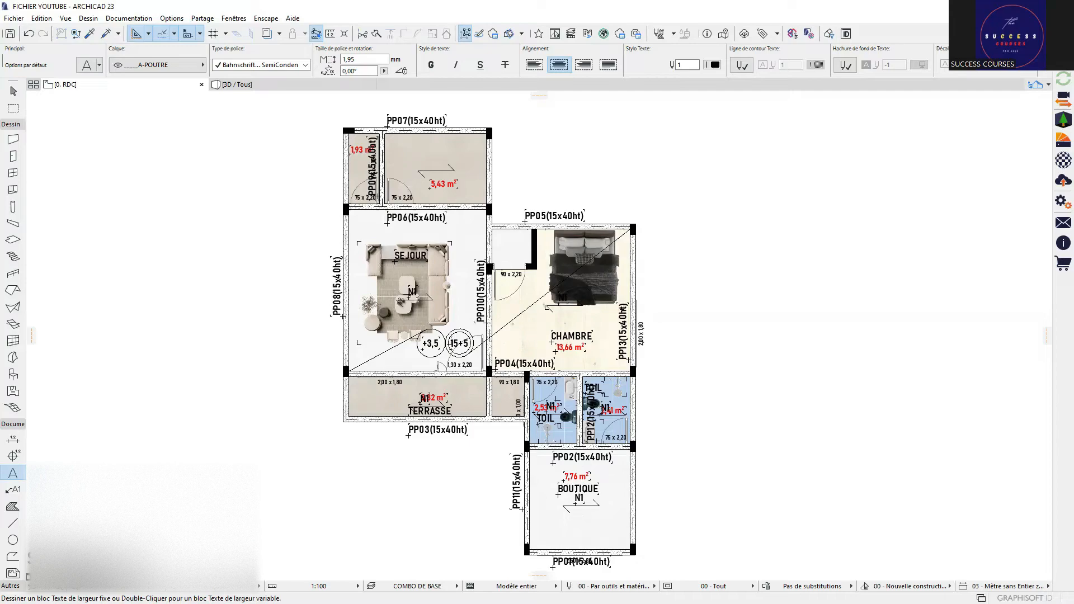
left_click(418, 585)
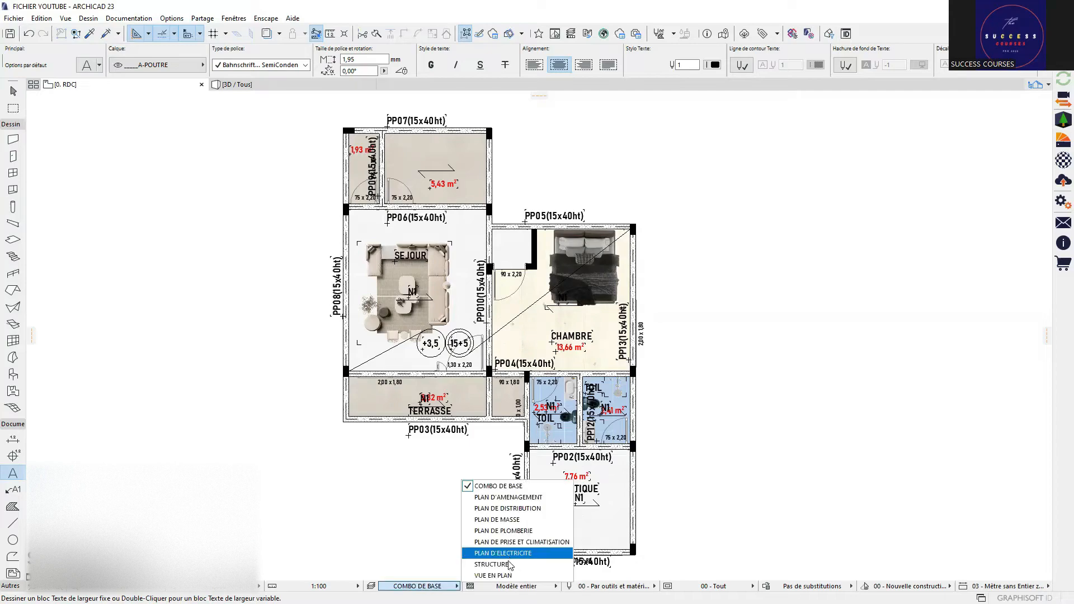
left_click(504, 564)
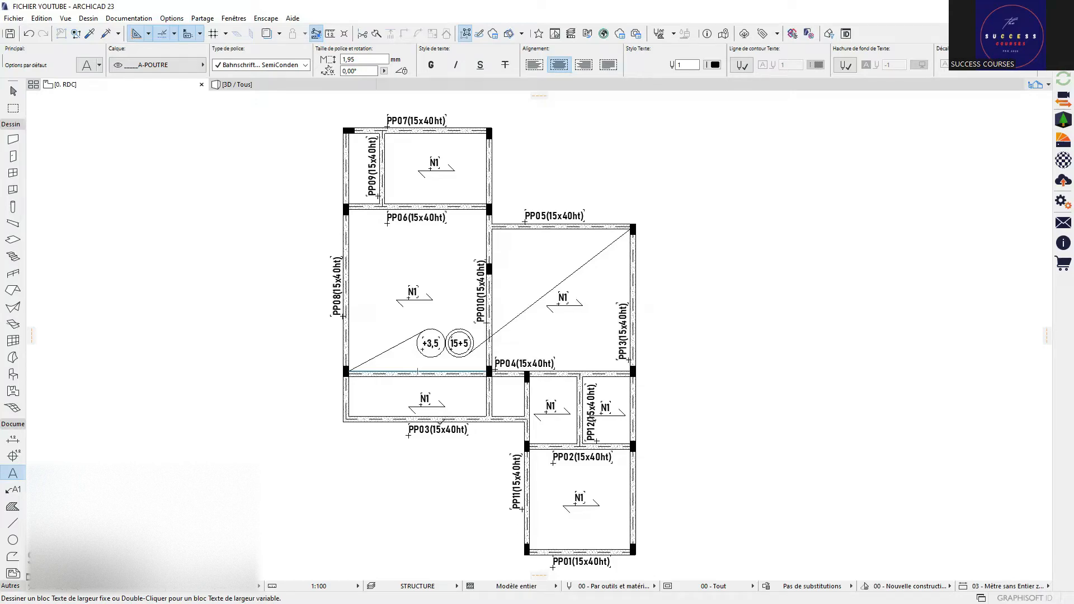
Enclose the whole structural plan, including its beam labels, in a rectangular marquee
scroll(442, 420, "down", 1)
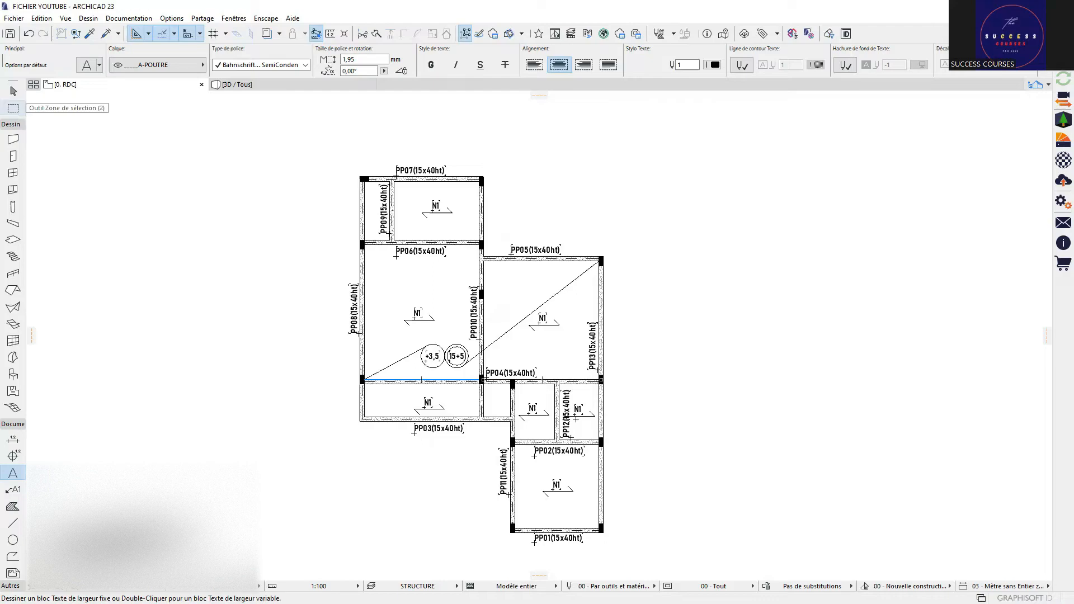
key("2")
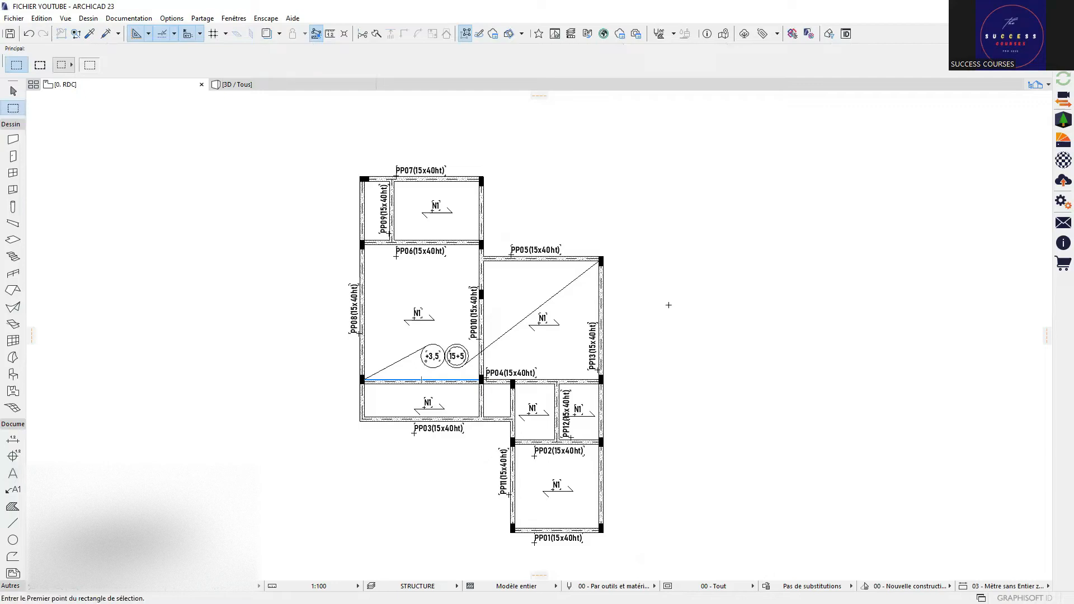
scroll(669, 305, "down", 2)
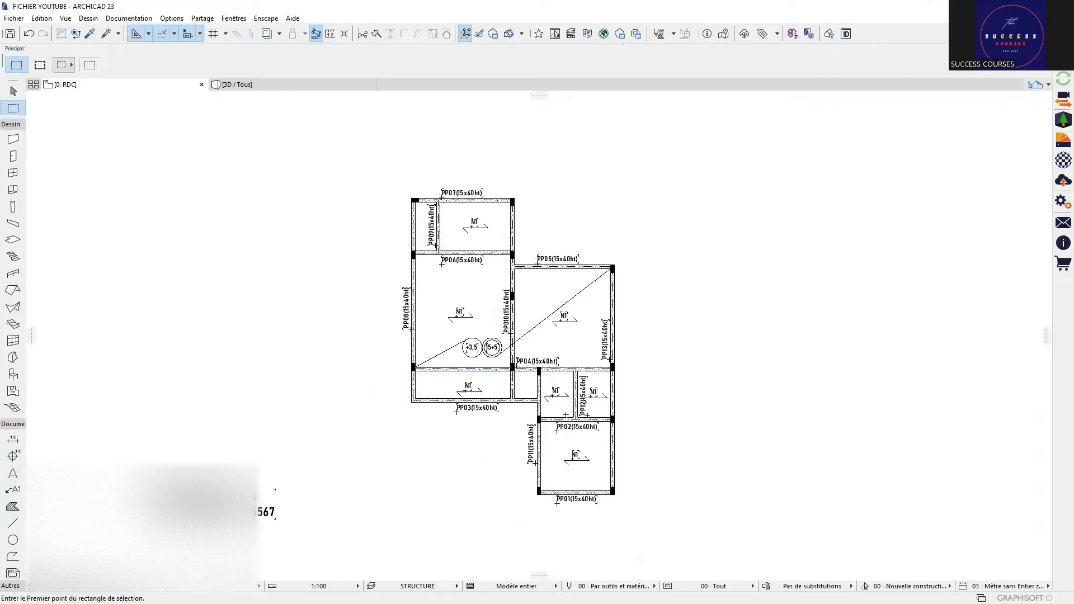
middle_click_drag(565, 415, 585, 391)
scroll(381, 129, "up", 1)
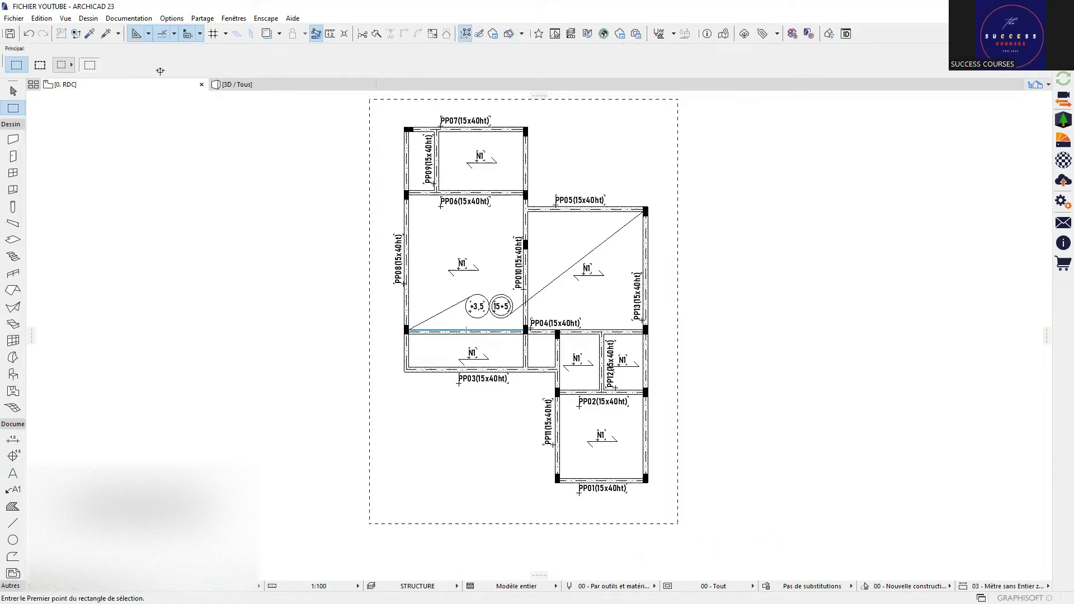
Start saving the plan as a new file and browse to the DXF folder under 0001-PROJET FICHIER YOUTUBE, CBS ET ROBOT
left_click(17, 21)
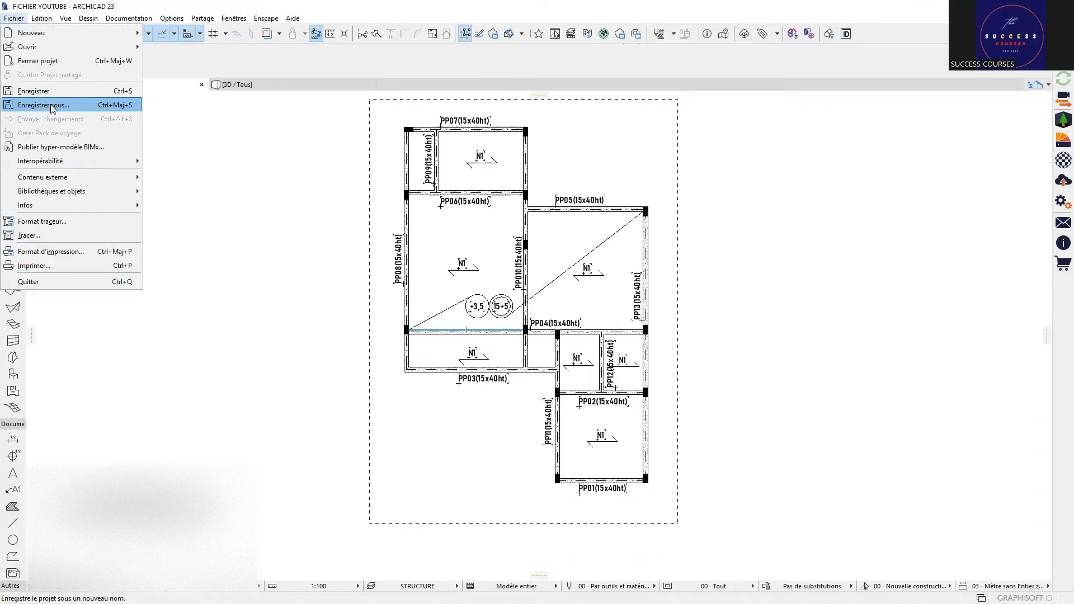
left_click(51, 105)
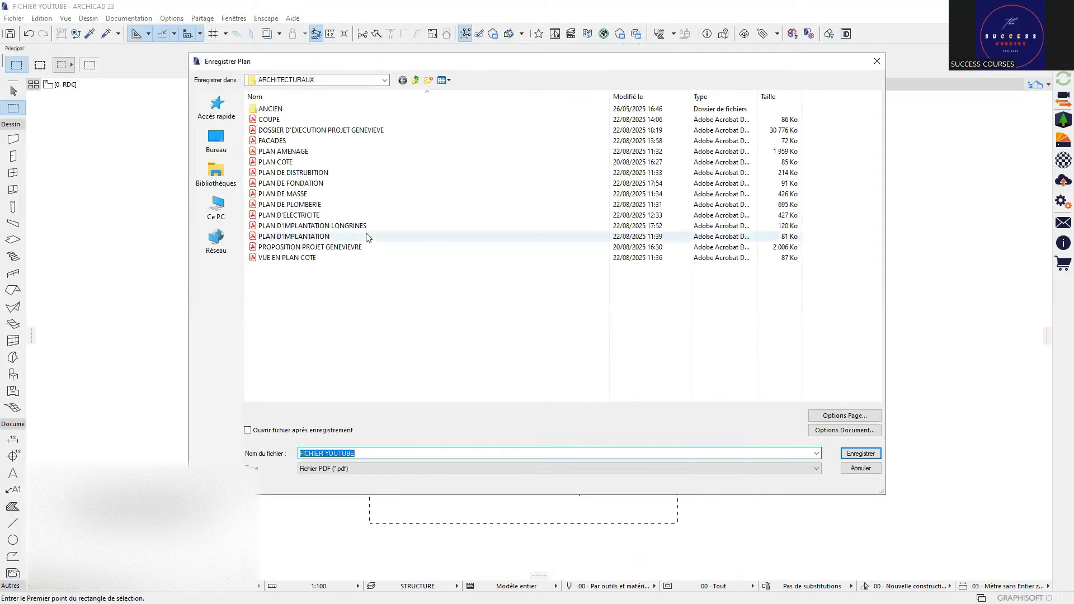
left_click(416, 81)
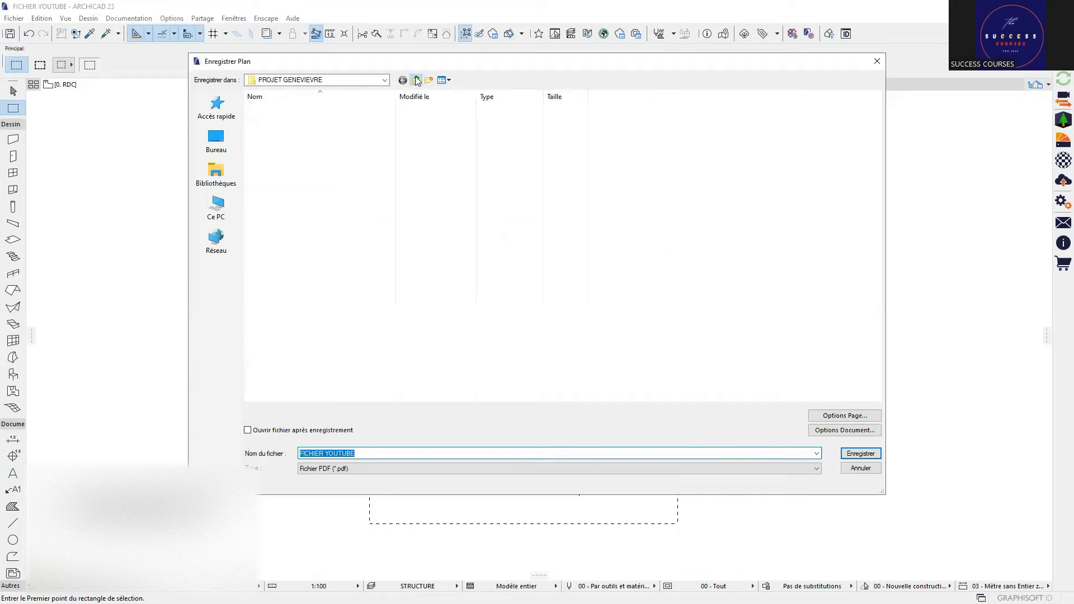
left_click(416, 81)
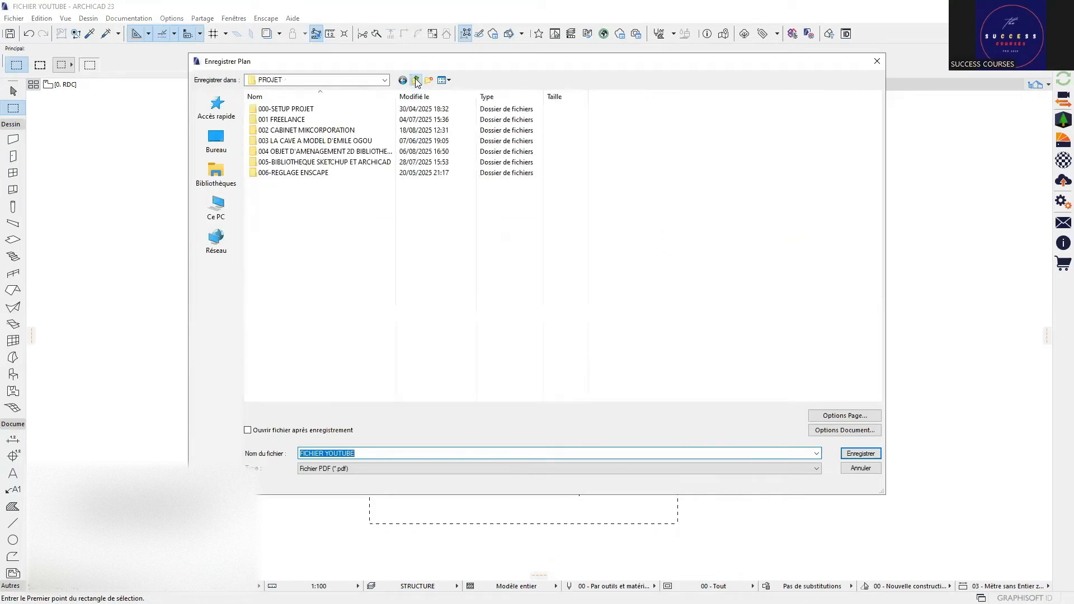
double_click(307, 120)
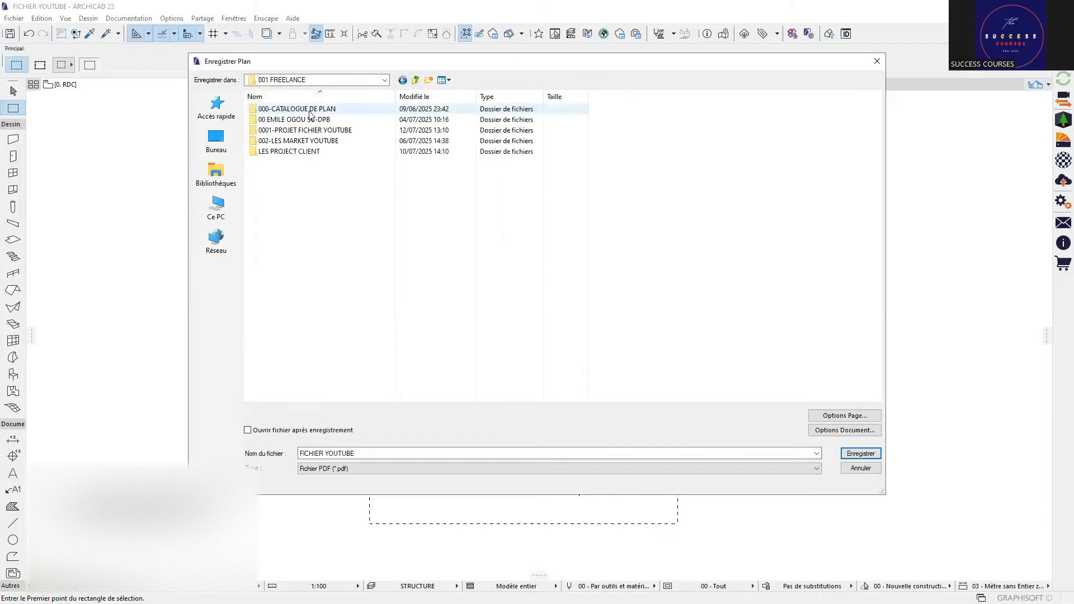
double_click(319, 132)
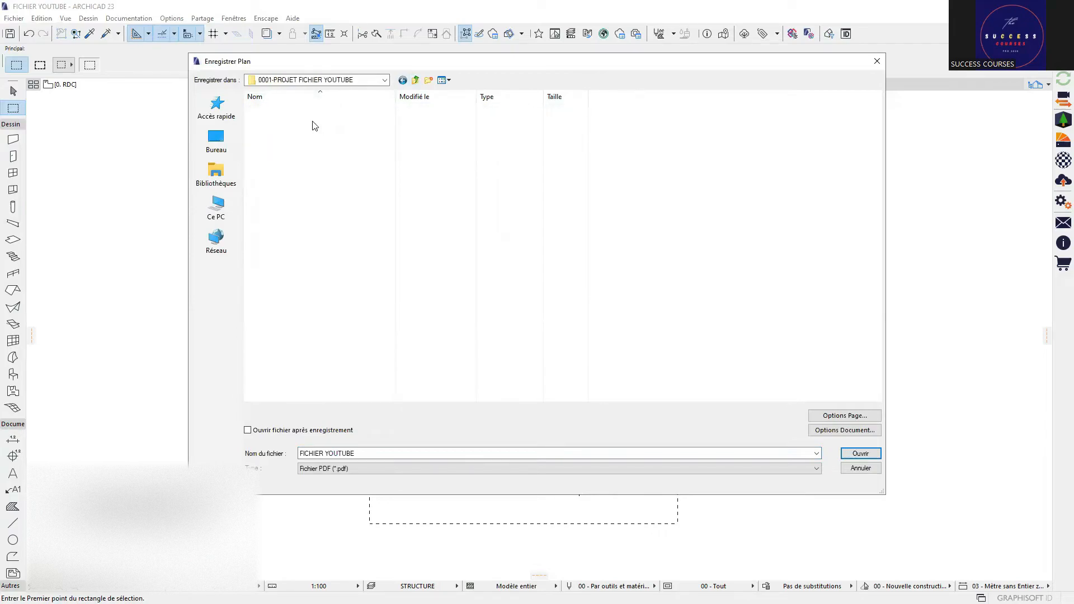
double_click(294, 121)
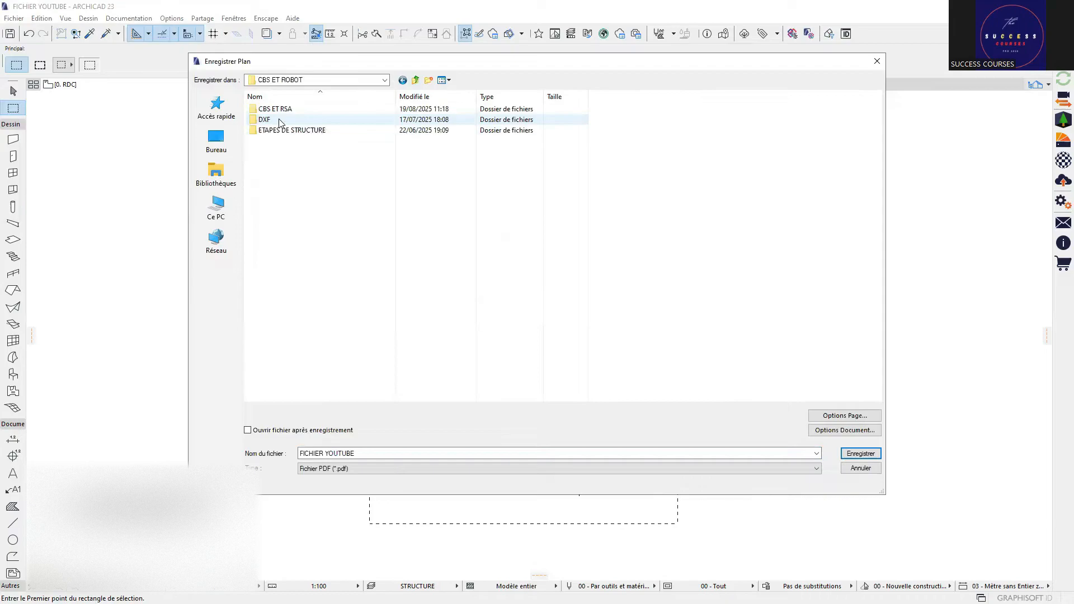
double_click(264, 120)
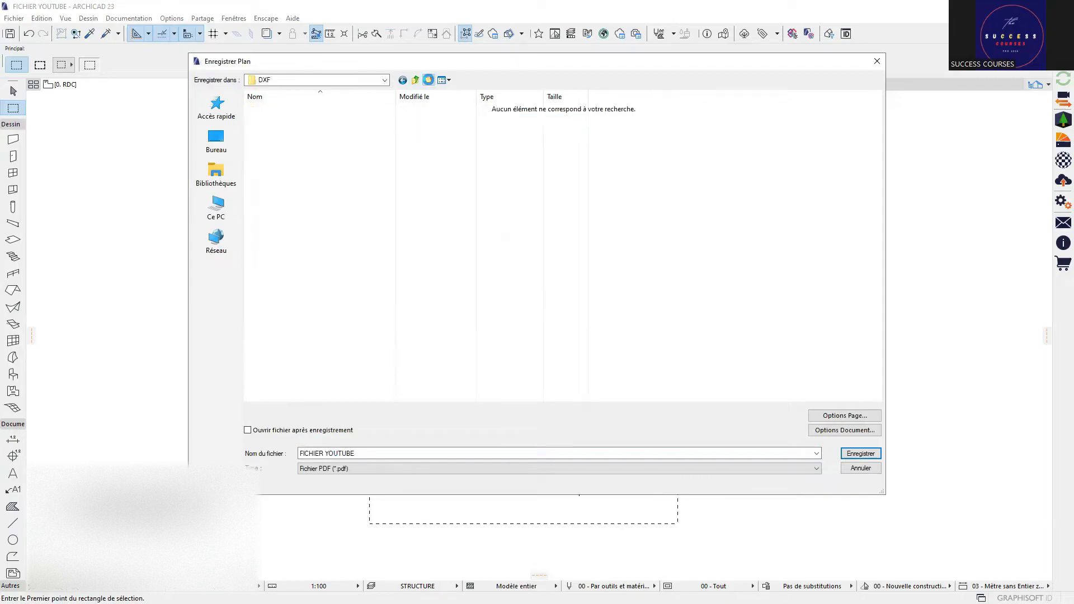
Create a new folder named PO2 inside the DXF folder and use it as the save location
left_click(429, 82)
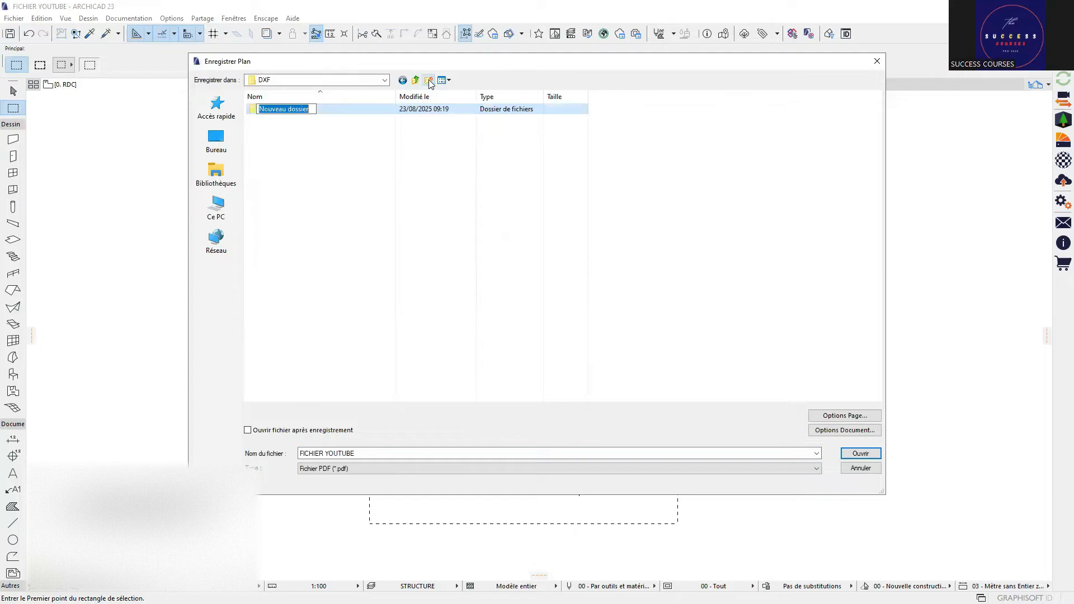
type("PO2")
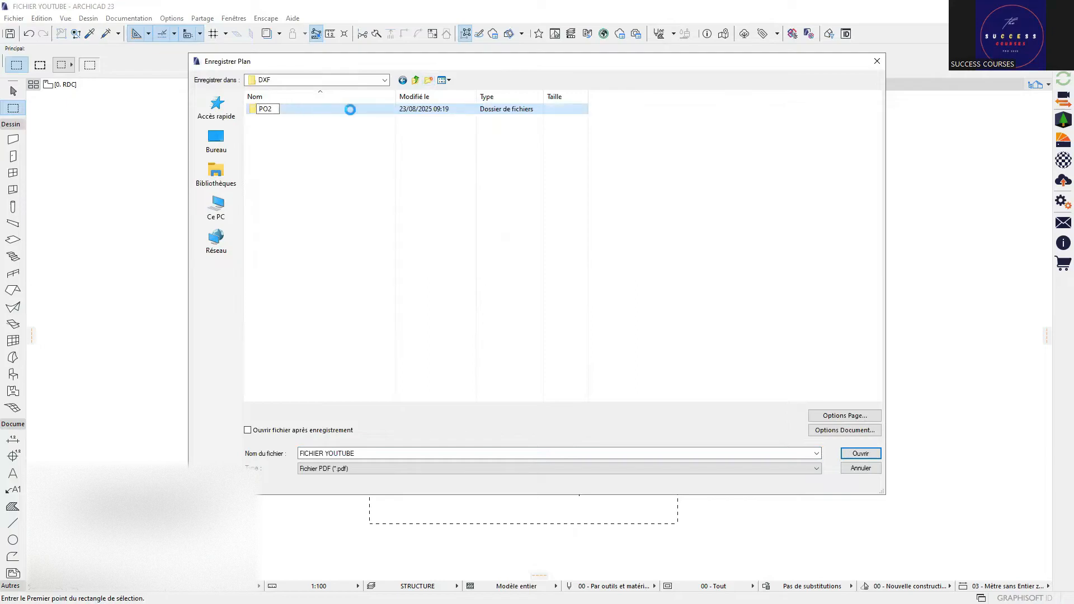
key("Return")
Name the export file DXF PO2 and choose the DXF file format
left_click(359, 454)
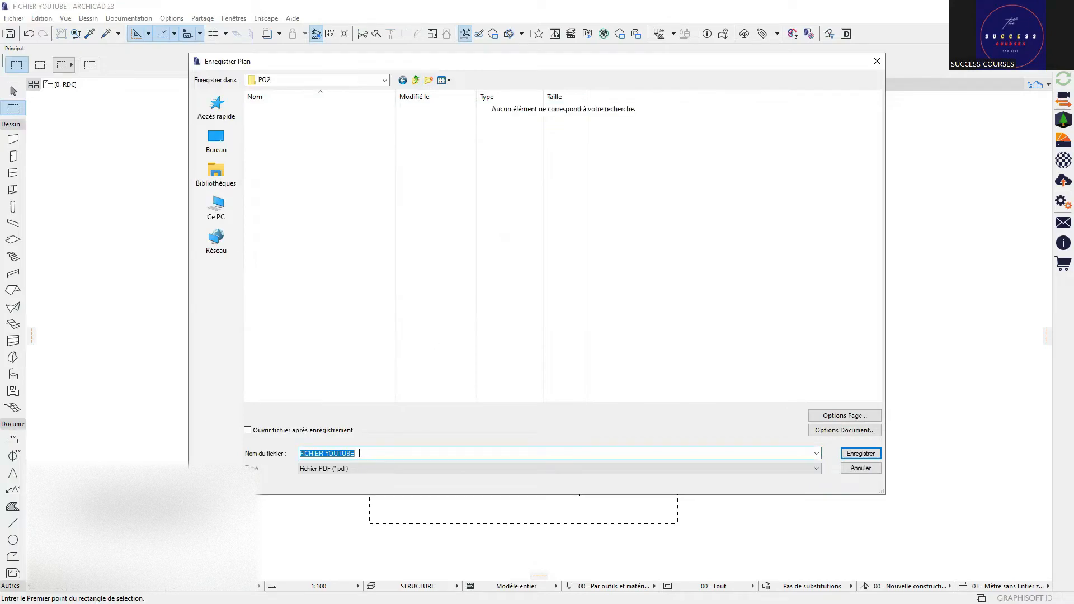
type("DXF PO2")
left_click(506, 468)
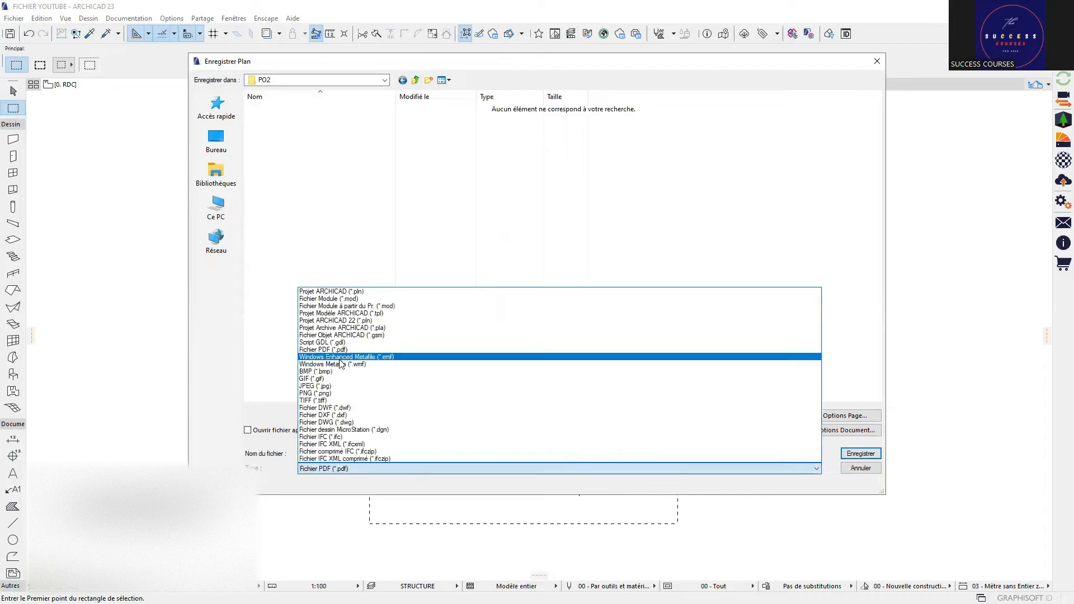
left_click(334, 415)
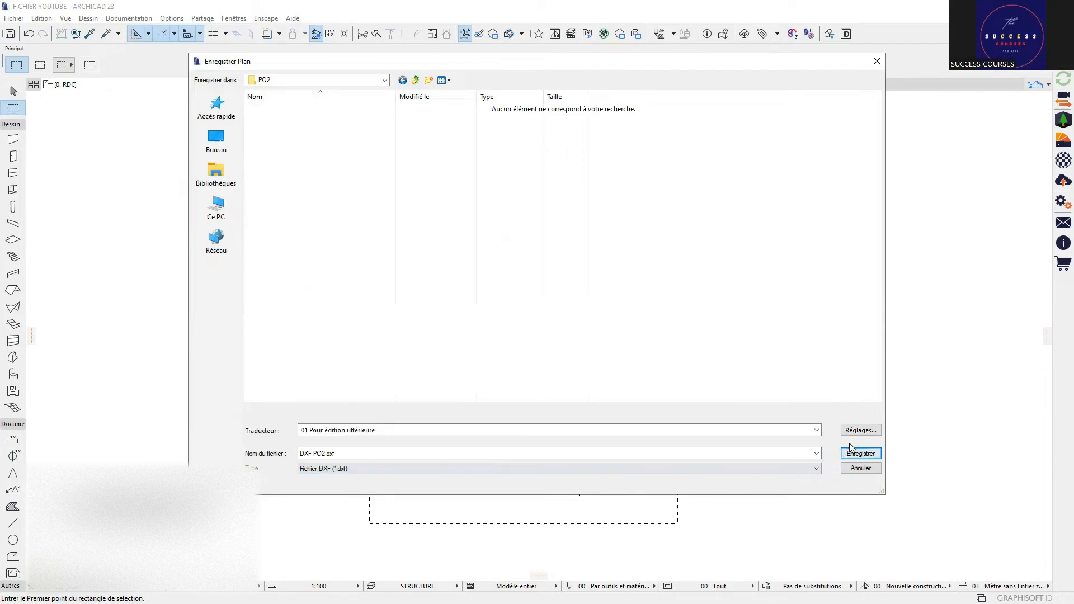
Confirm the DXF translator settings with a drawing unit of 1 metre, and save only the area inside the marquee
left_click(854, 430)
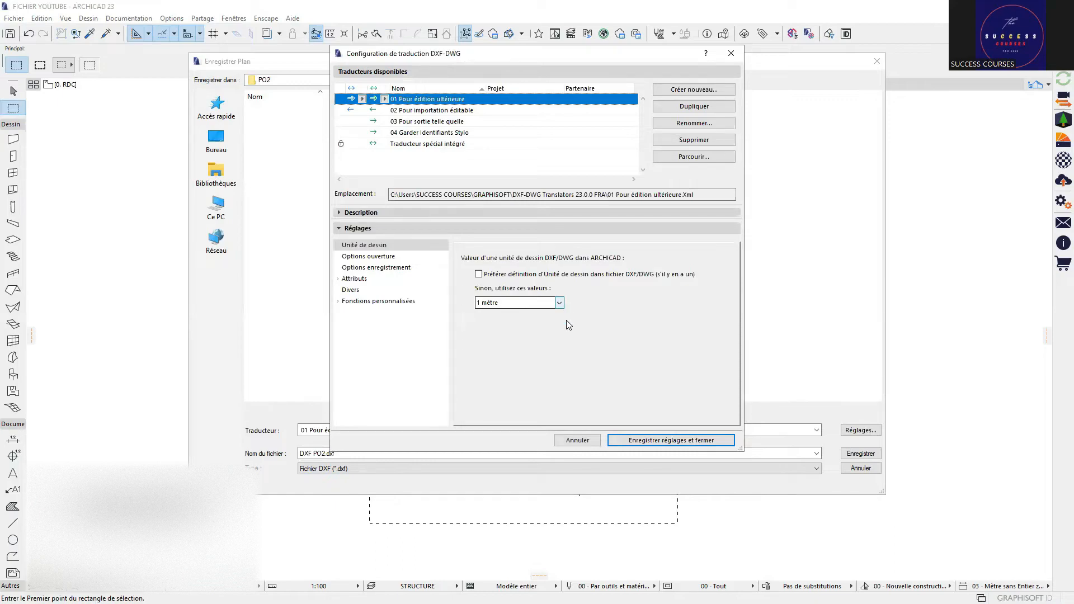
left_click(688, 442)
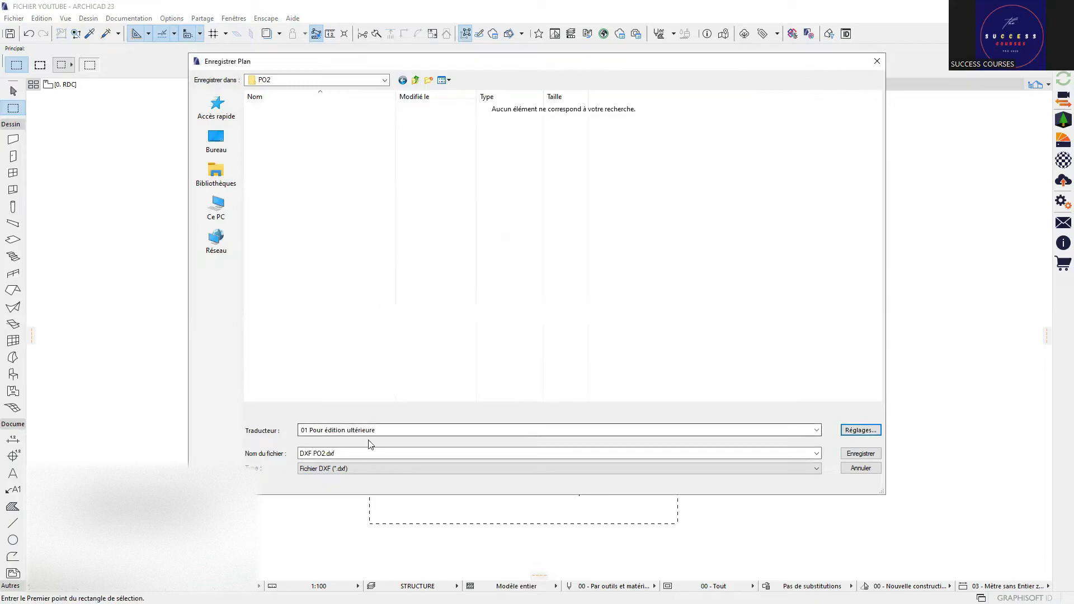
left_click(862, 454)
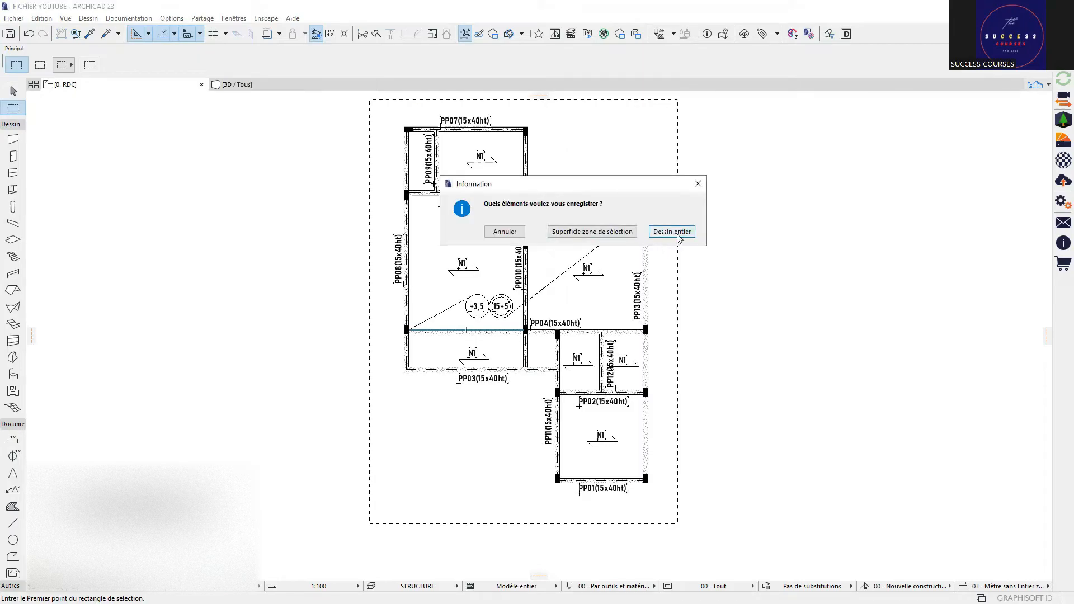
left_click(619, 233)
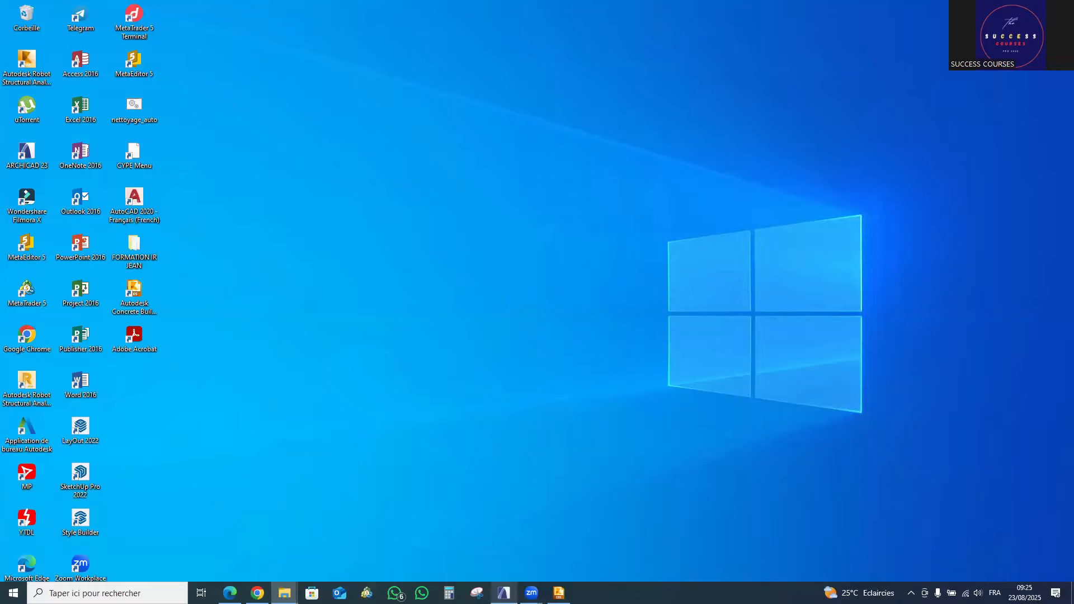
Switch to Autodesk Concrete Building Structures, and consult the modelling steps in ETAPES DE STRUCTURE.pdf in the browser
left_click(558, 593)
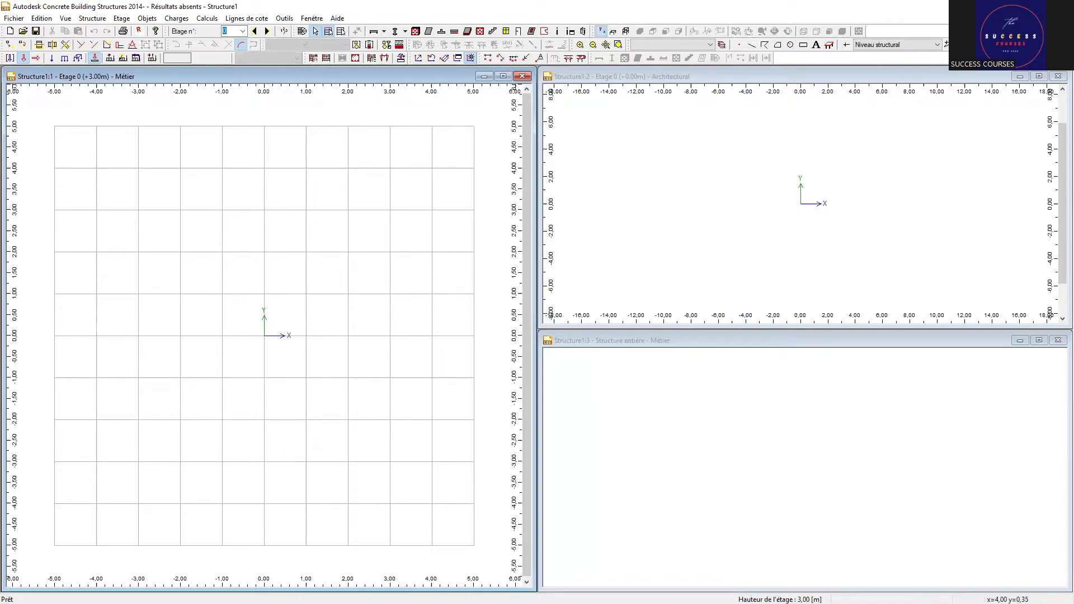
key("super")
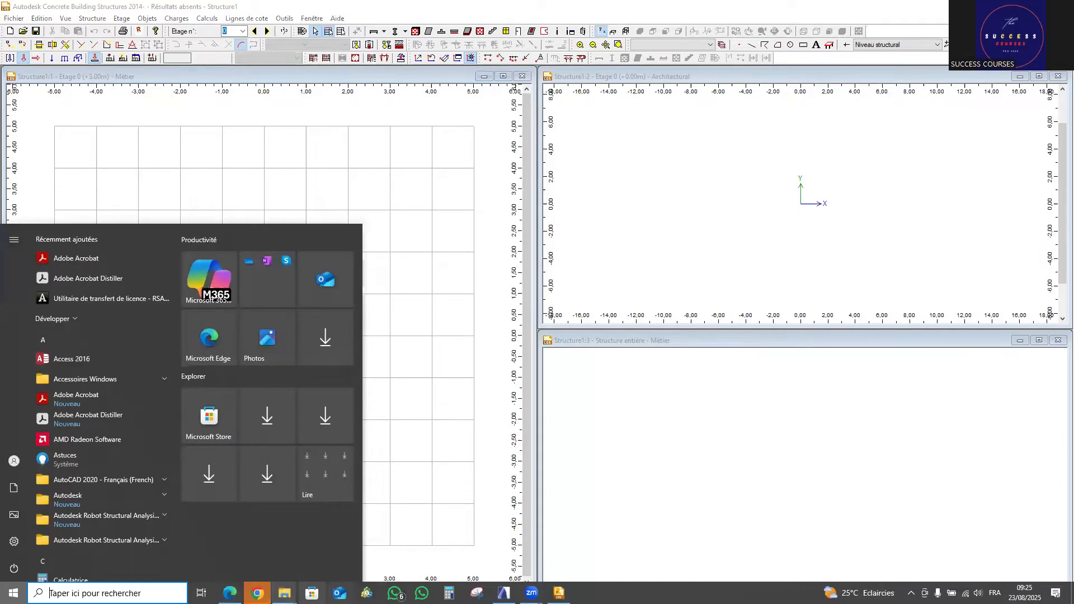
key("super+d")
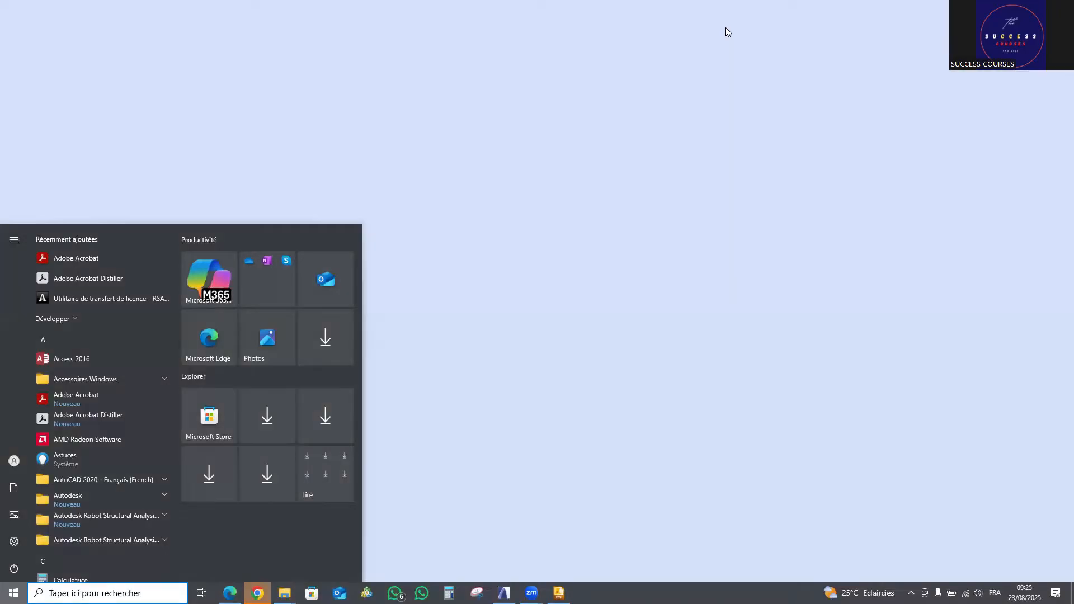
left_click(686, 224)
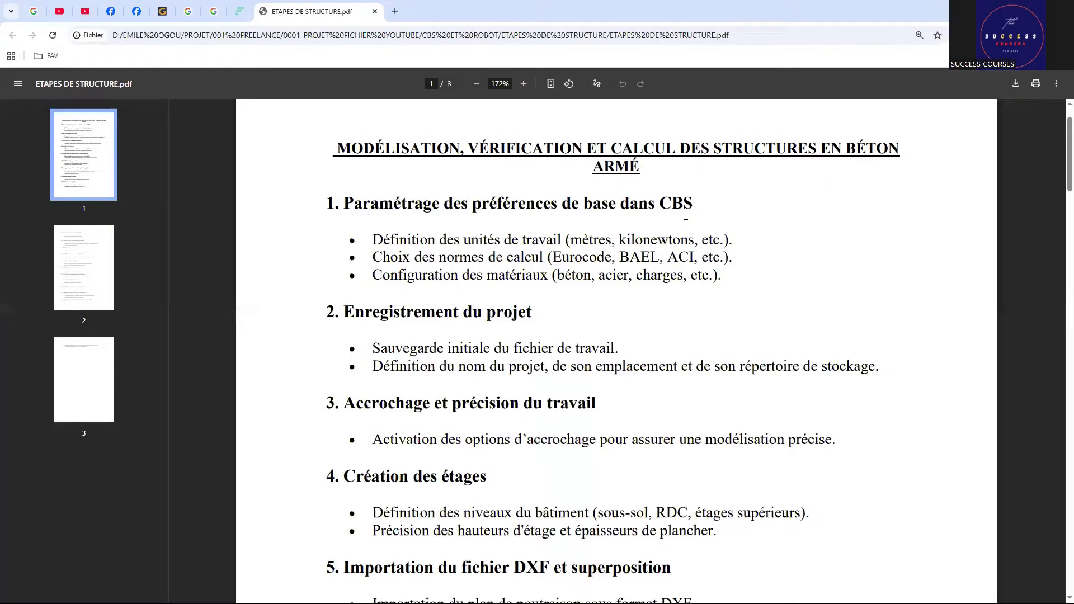
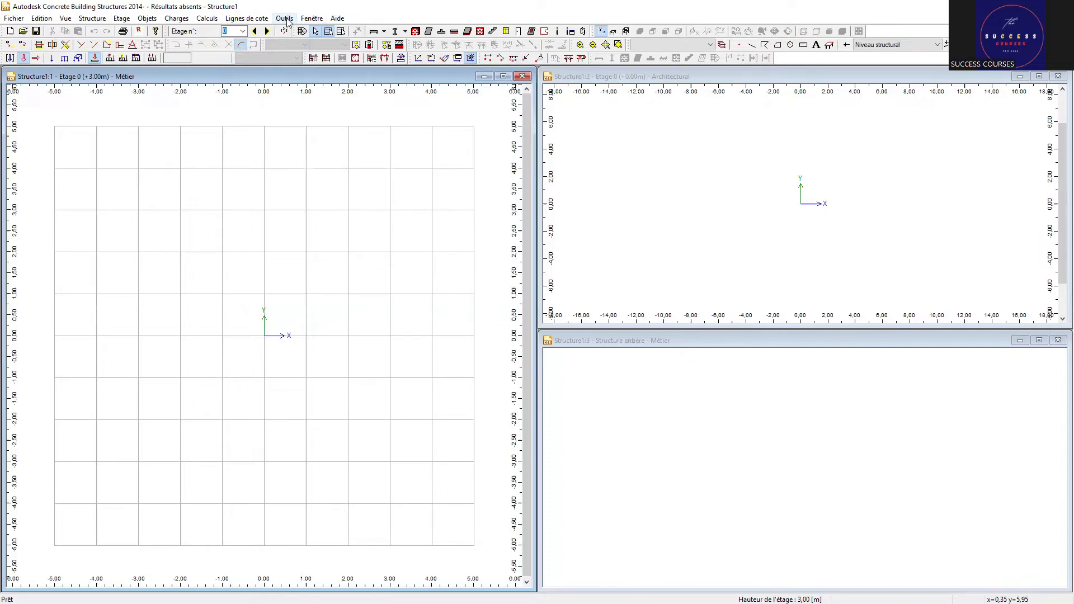
In the Concrete Building Structures preferences, choose BAEL 91 mod. 99 as the reinforced-concrete design code
left_click(286, 19)
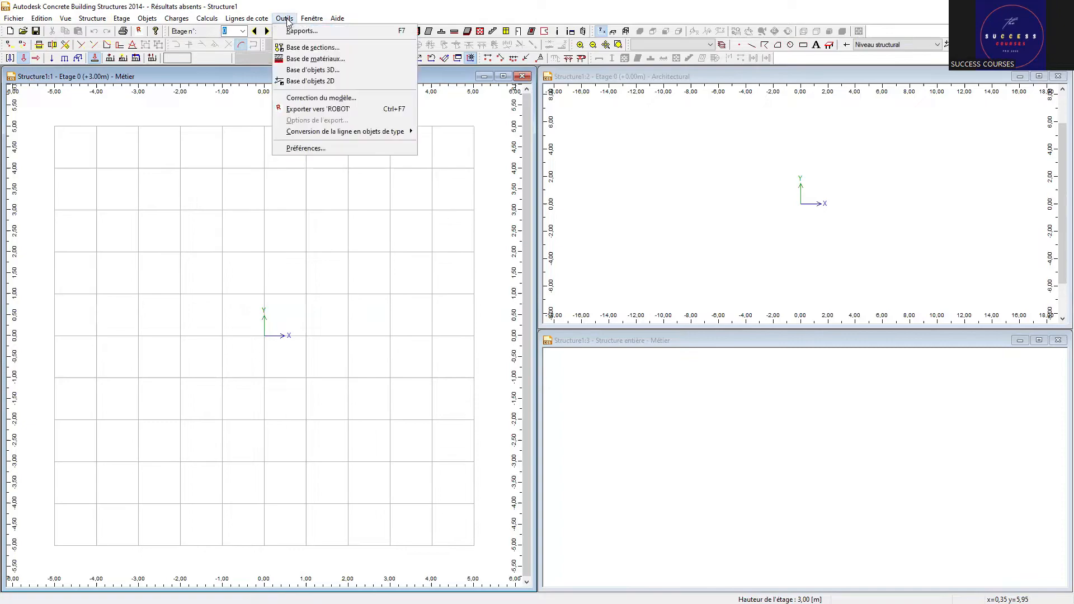
left_click(333, 149)
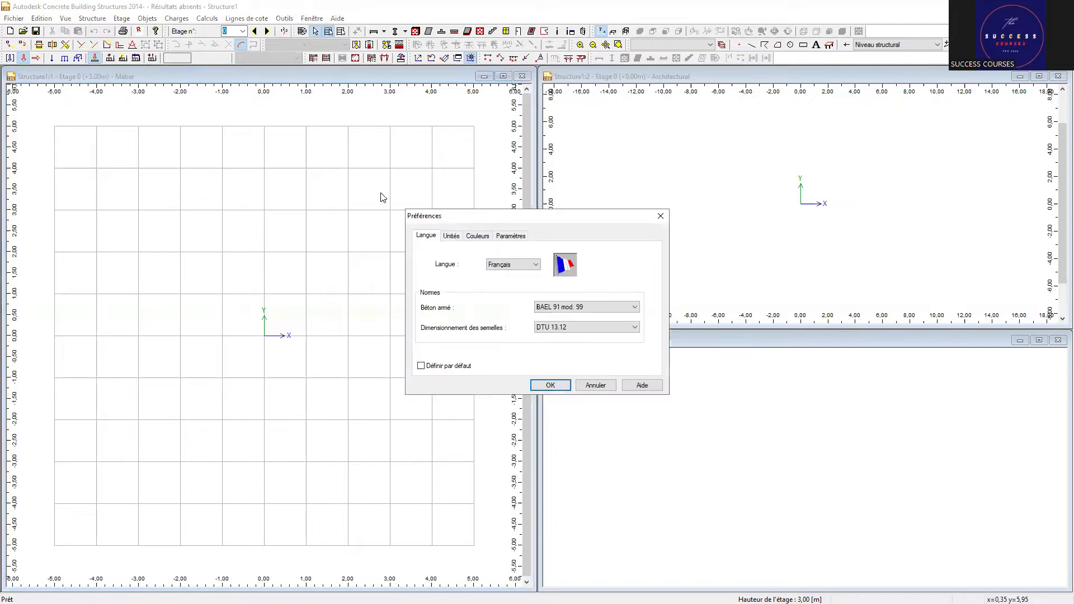
left_click_drag(462, 218, 480, 144)
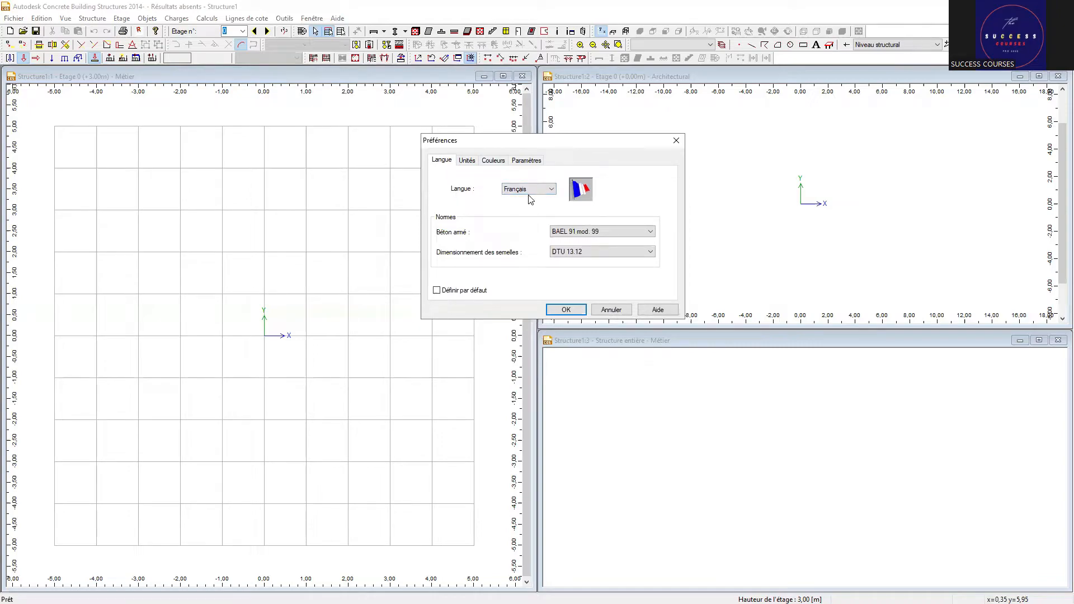
left_click(580, 232)
left_click(580, 239)
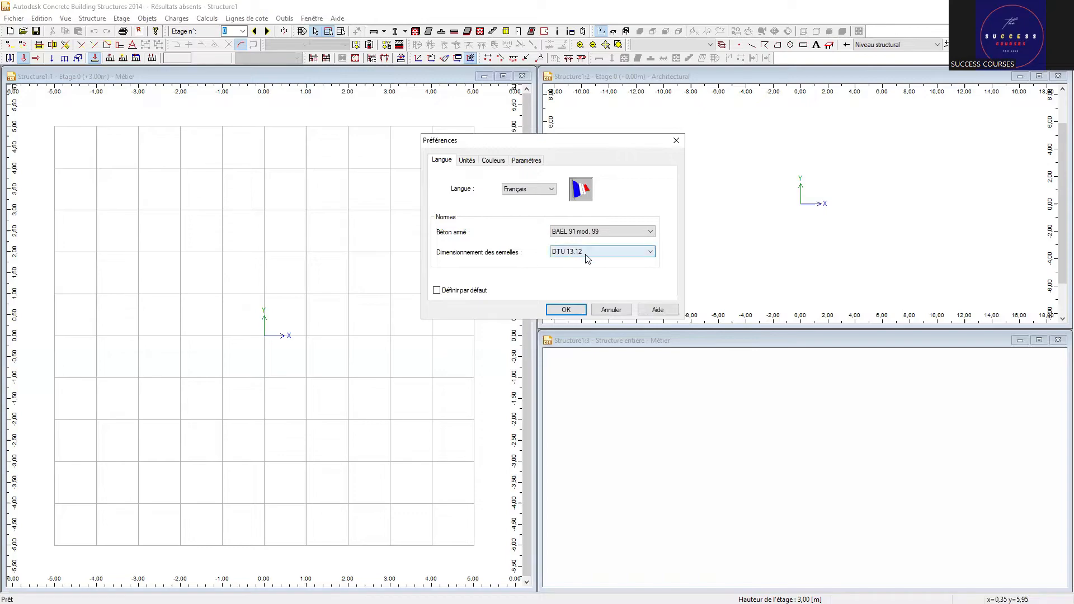
Make the unit preferences the default and define a new currency with the symbol CFA at 650 per euro, applying the changes
left_click(458, 291)
left_click(467, 161)
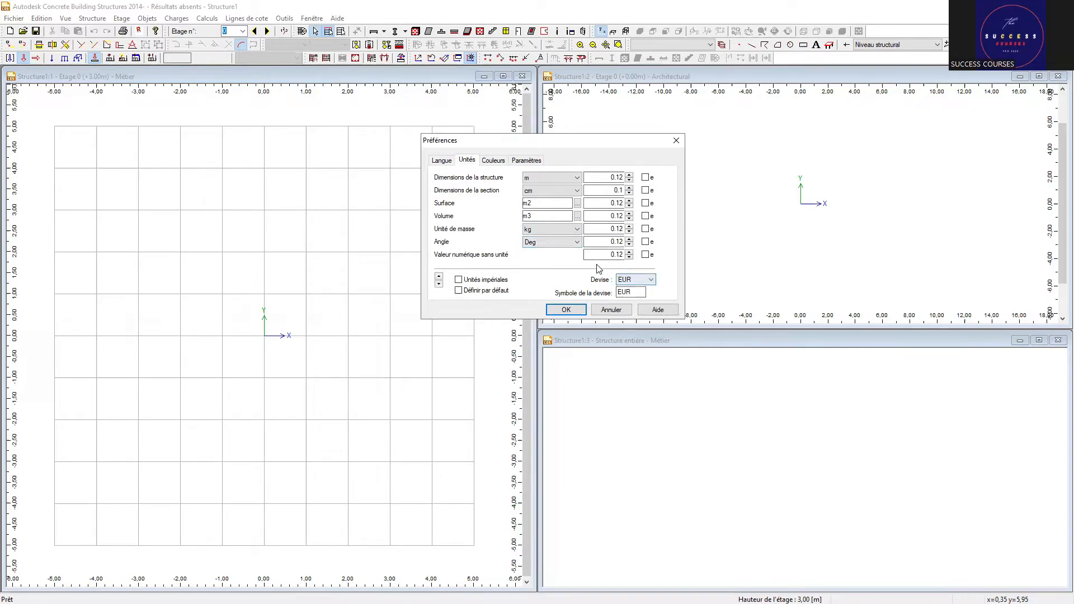
left_click(650, 280)
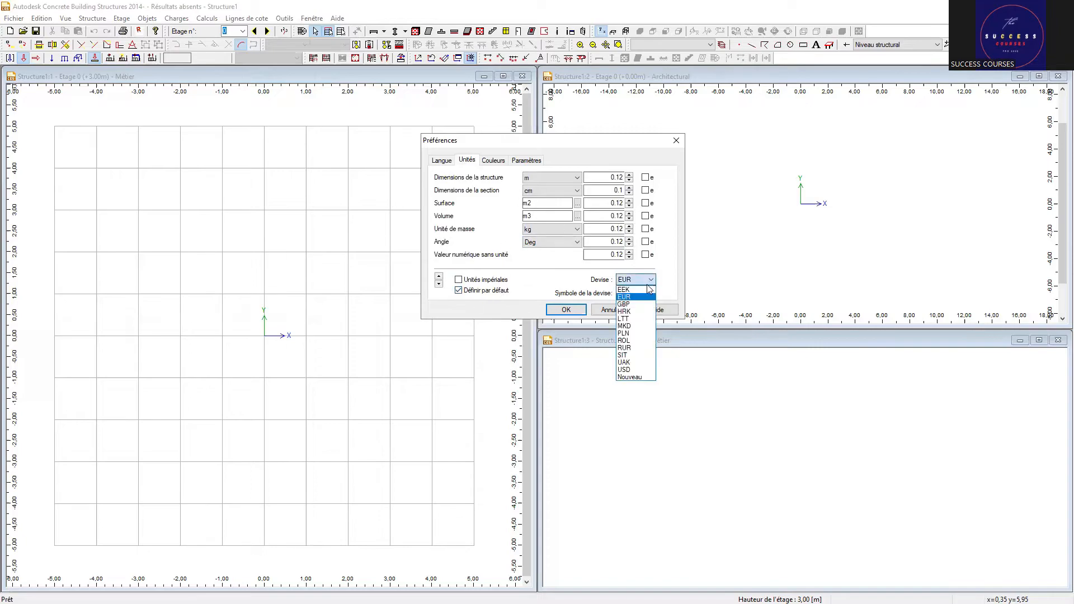
left_click(633, 377)
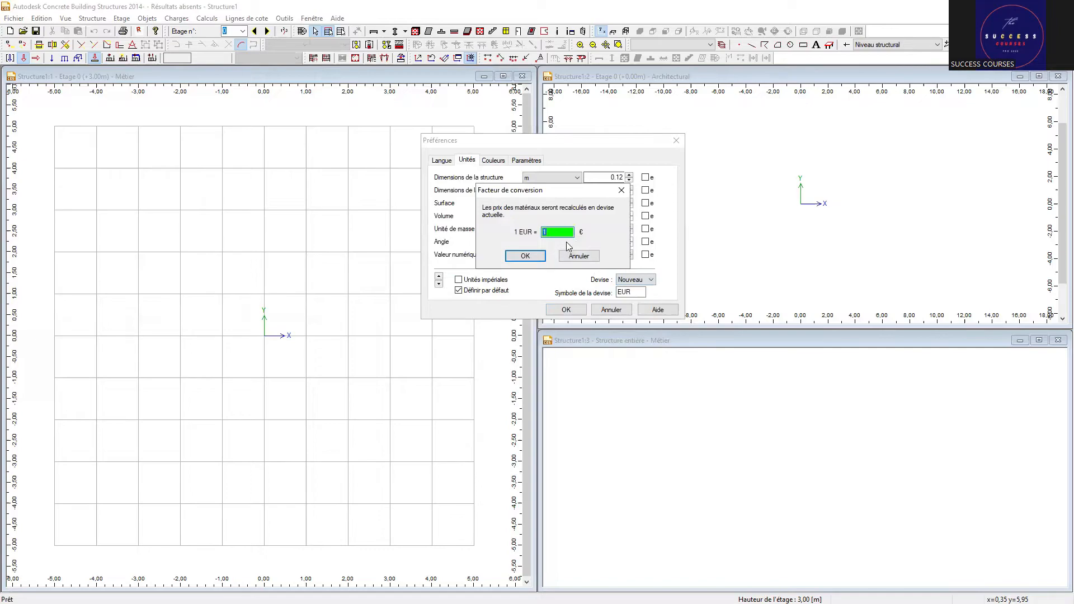
type("650")
left_click(525, 256)
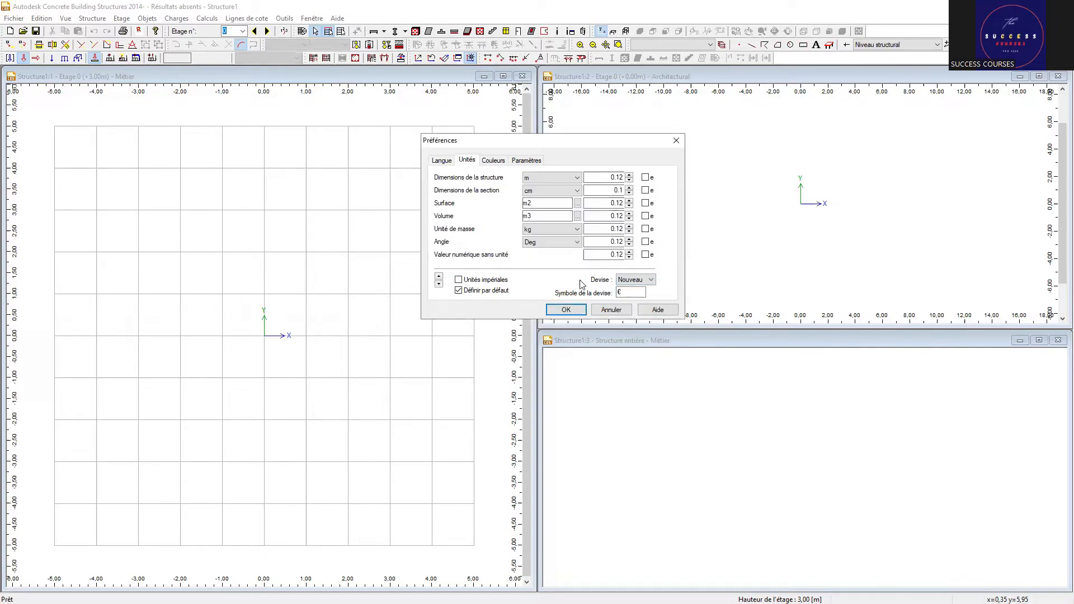
double_click(621, 290)
type("CFA")
key("Return")
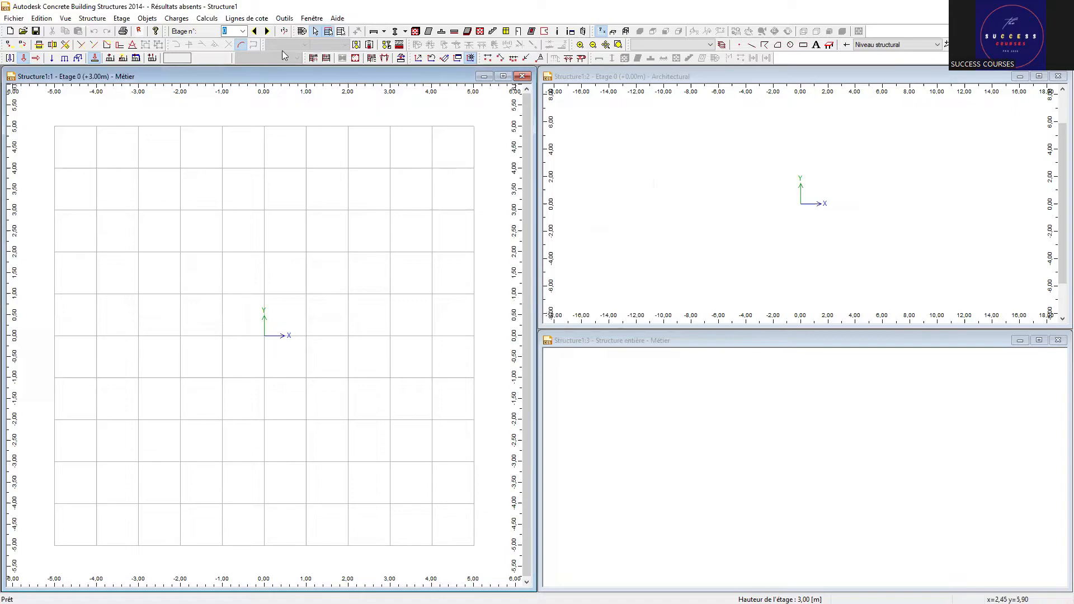
Review the units, colours and parameters pages of the preferences, and close them with the current settings accepted
left_click(284, 18)
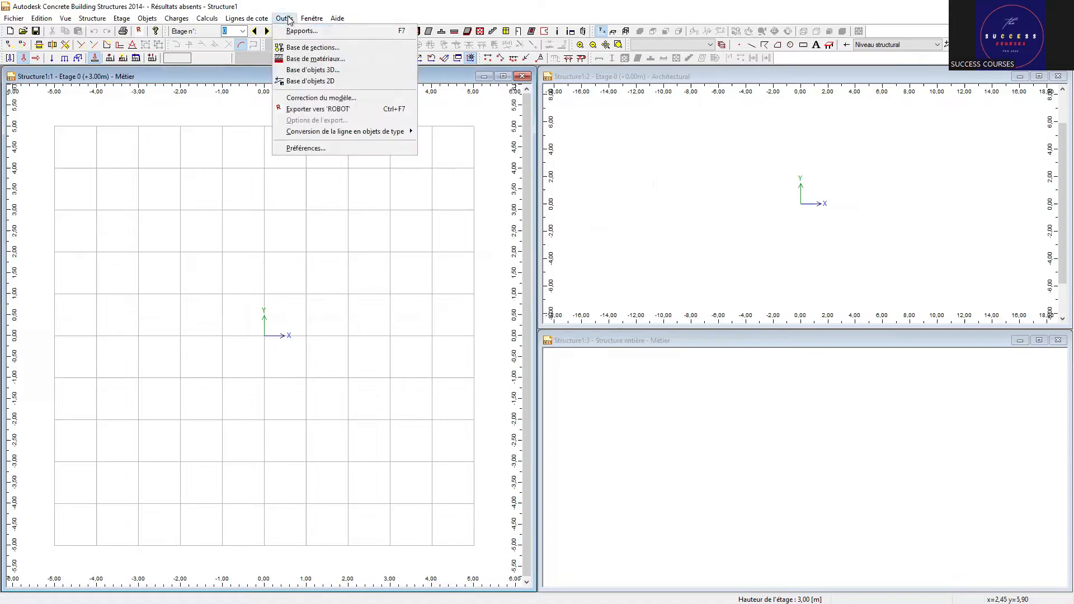
left_click(323, 148)
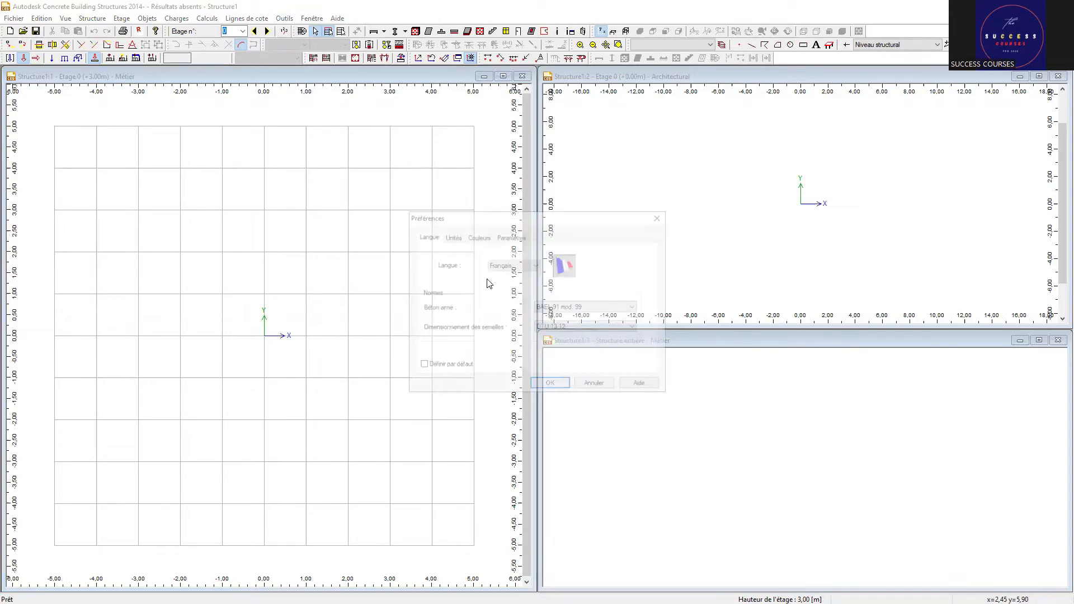
left_click(450, 237)
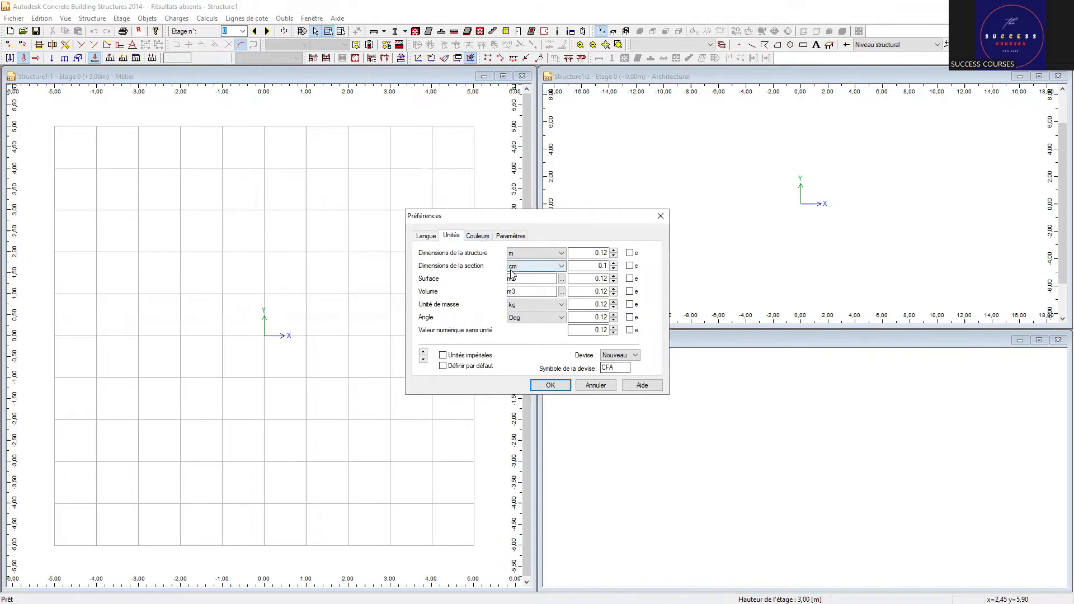
left_click(478, 236)
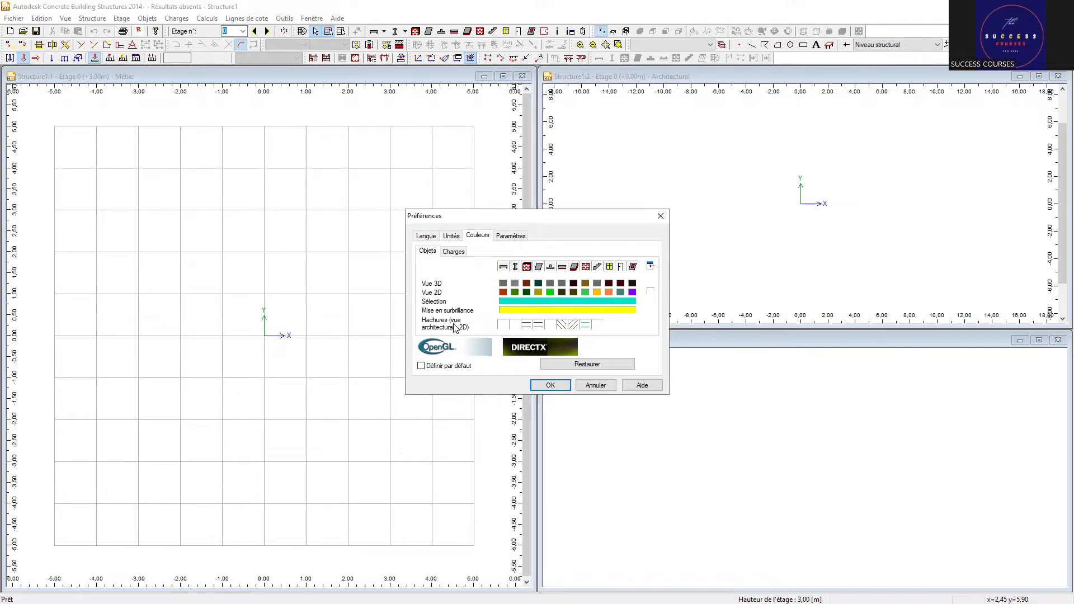
left_click(511, 238)
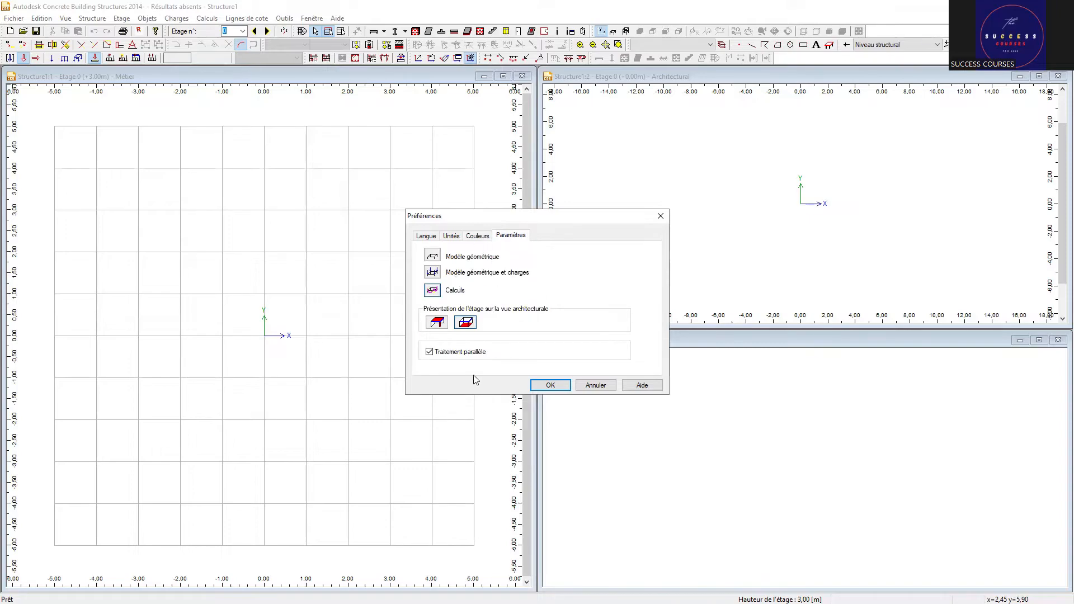
left_click(550, 386)
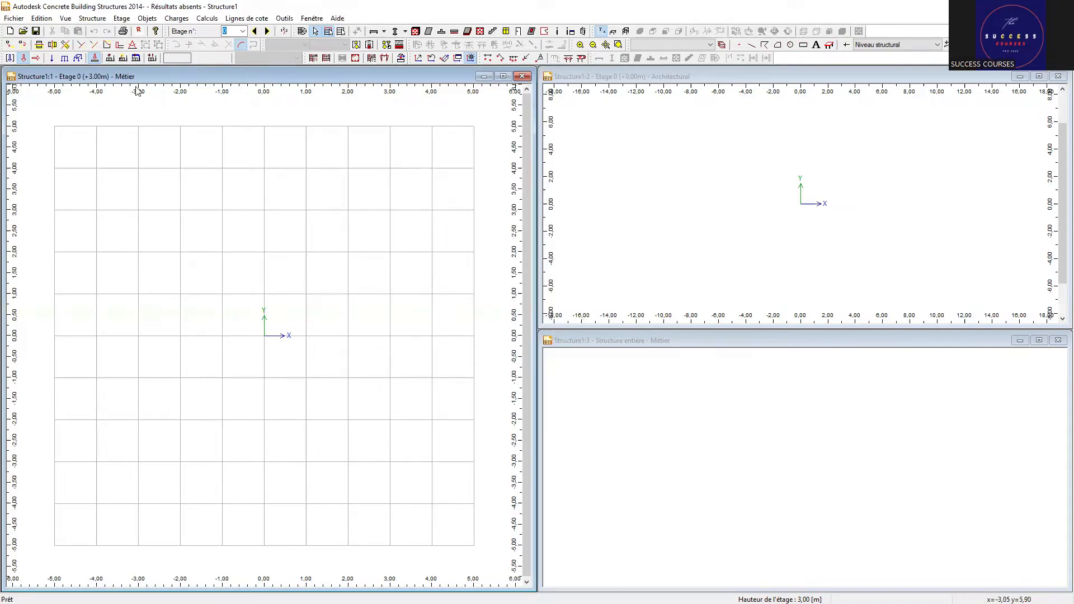
Review the default options for beams, columns, walls, footings and slabs, and define them as the default
left_click(42, 18)
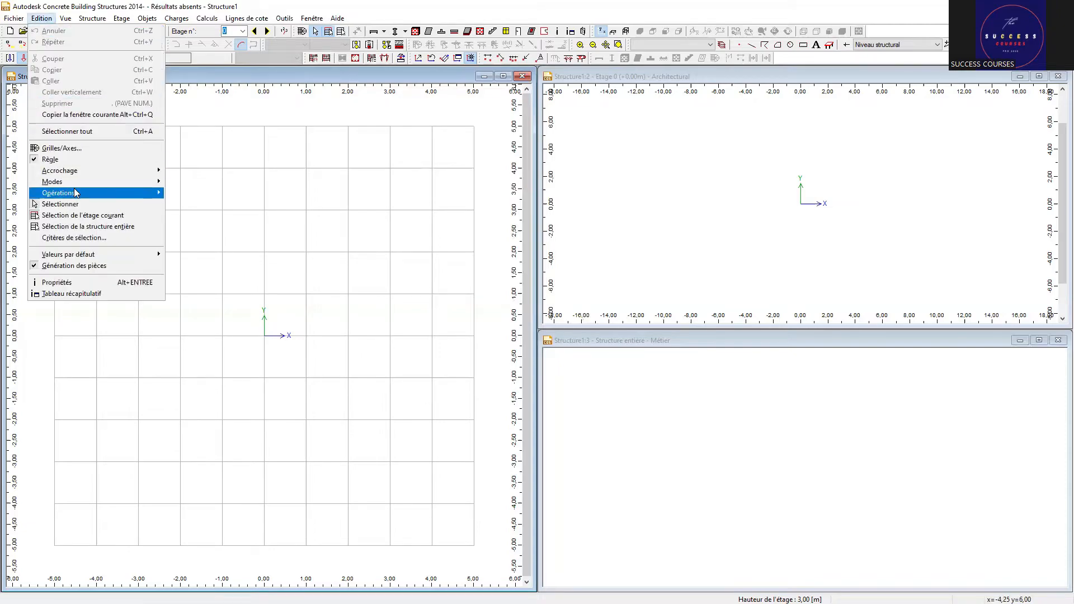
mouse_move(53, 195)
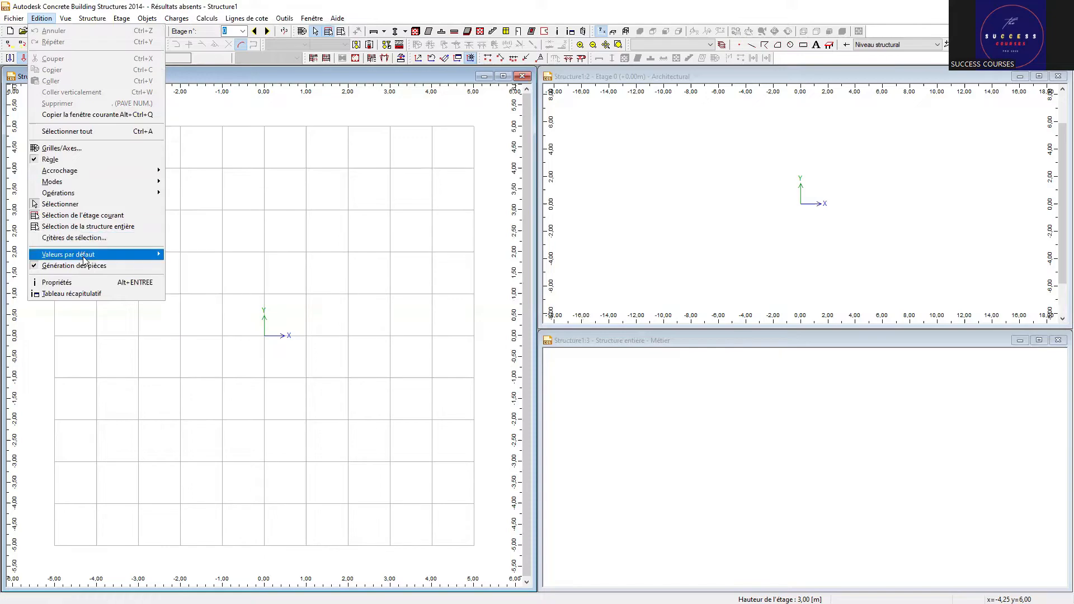
mouse_move(85, 258)
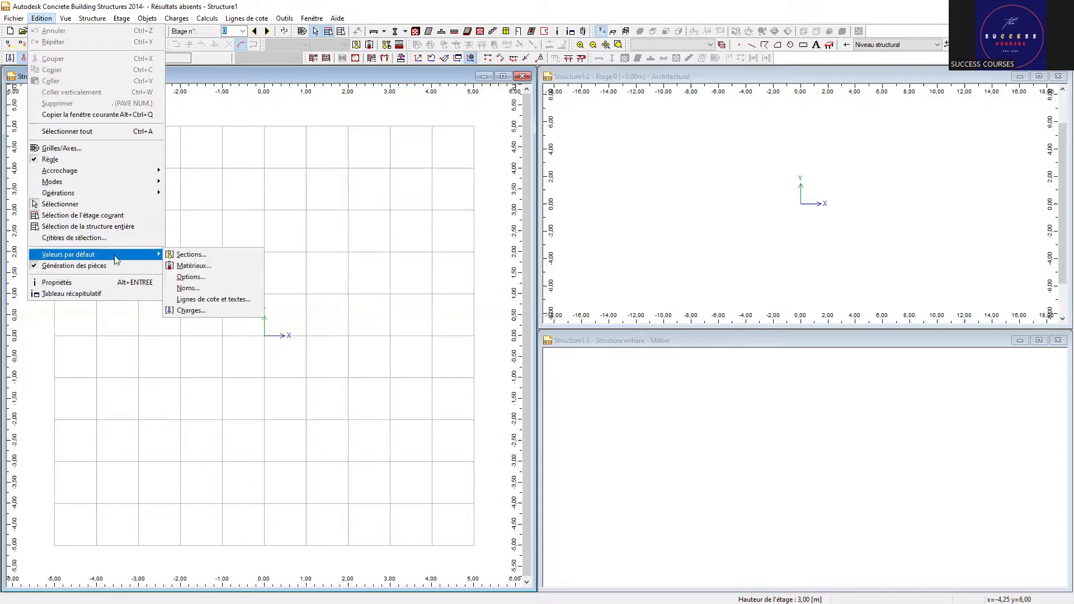
left_click(206, 276)
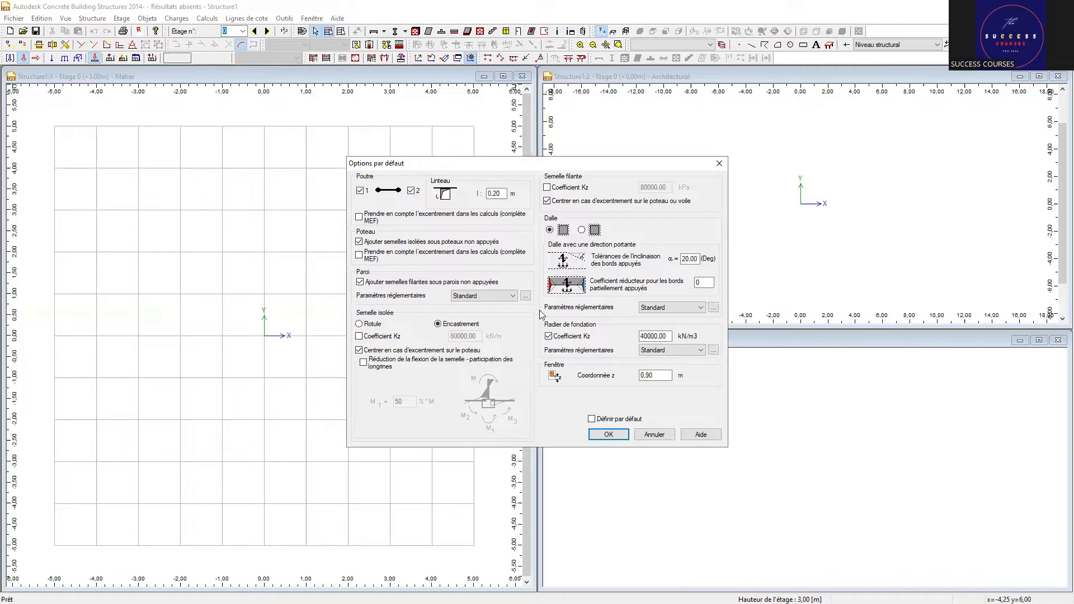
left_click(613, 420)
left_click(609, 434)
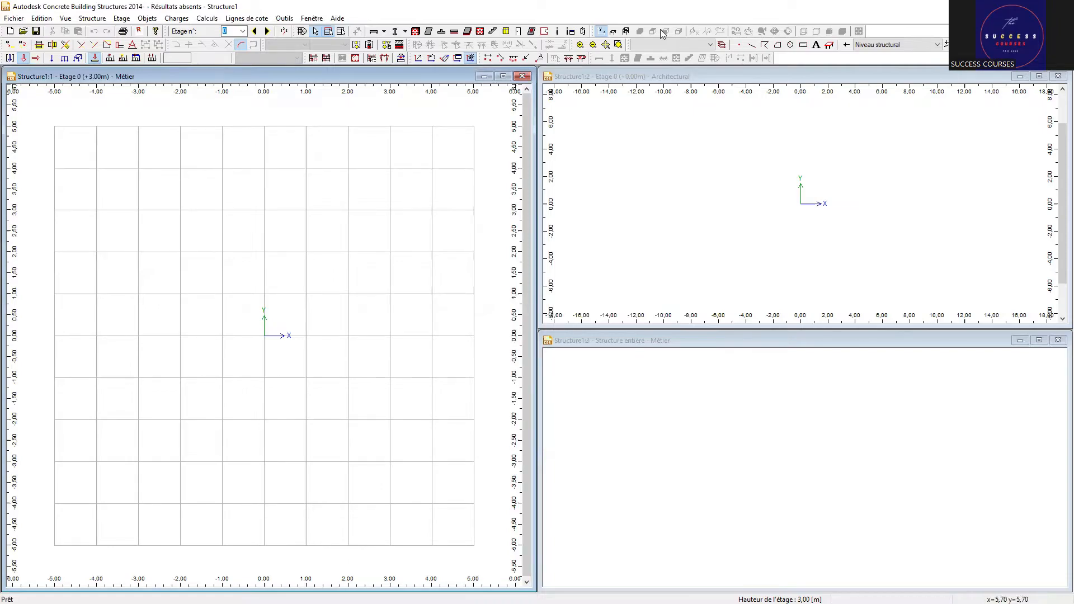
Maximize the Etage 0 (+3.00m) - Métier view to fill the workspace
left_click(503, 76)
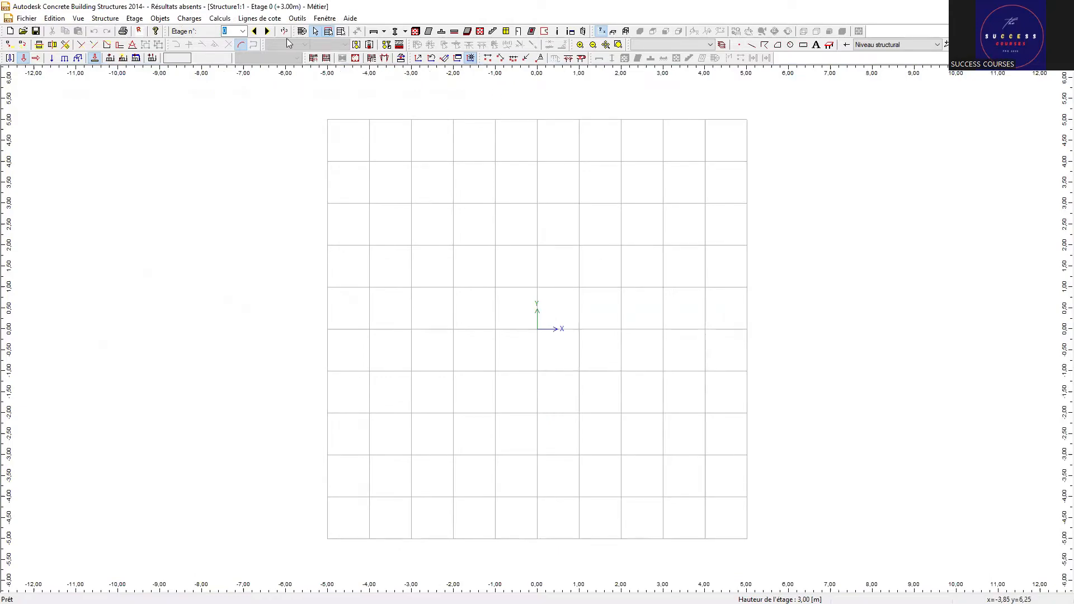
left_click(325, 18)
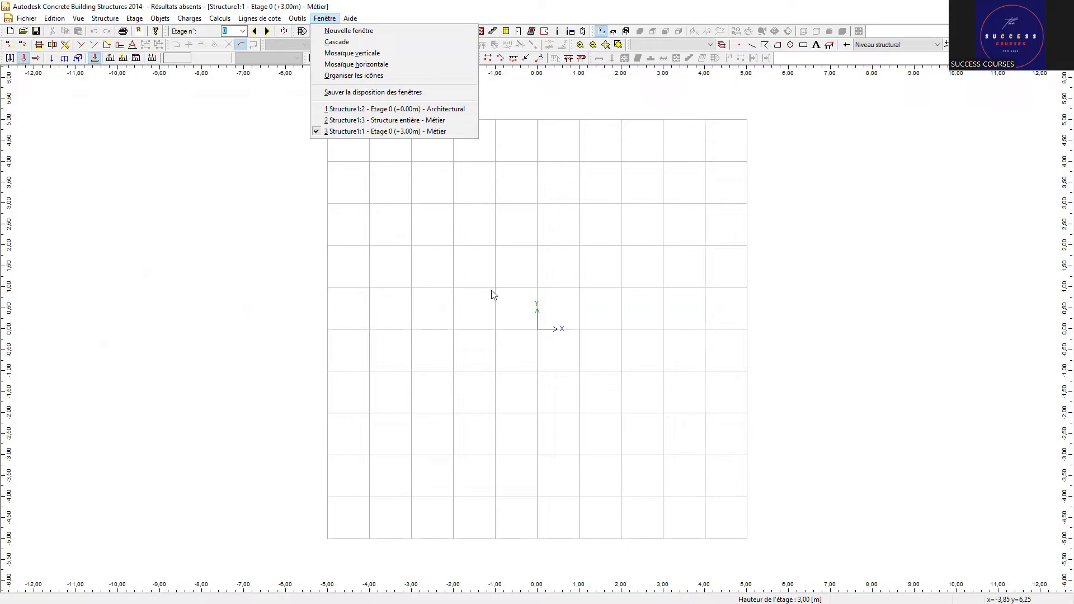
left_click(593, 240)
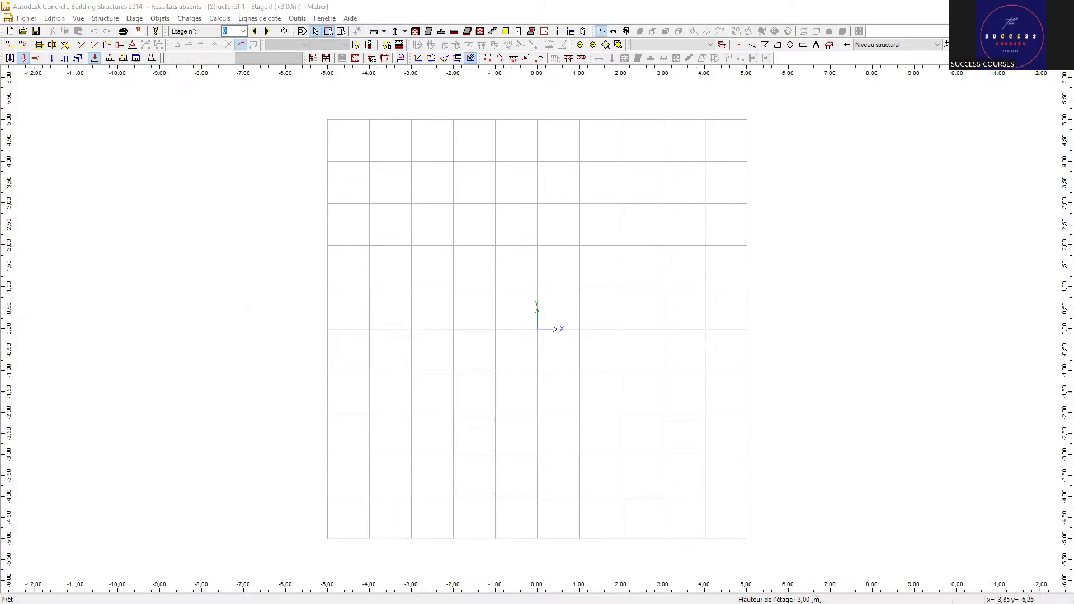
Save the project as STRUCTURE PO2 in the CBS ET RSA folder
key("super")
mouse_move(257, 593)
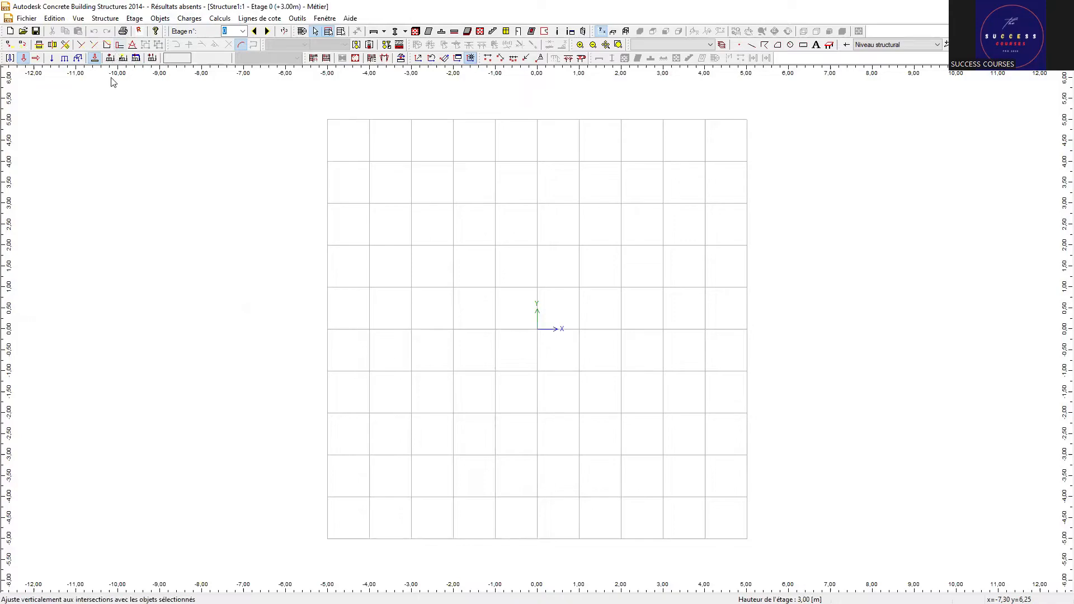
left_click(37, 31)
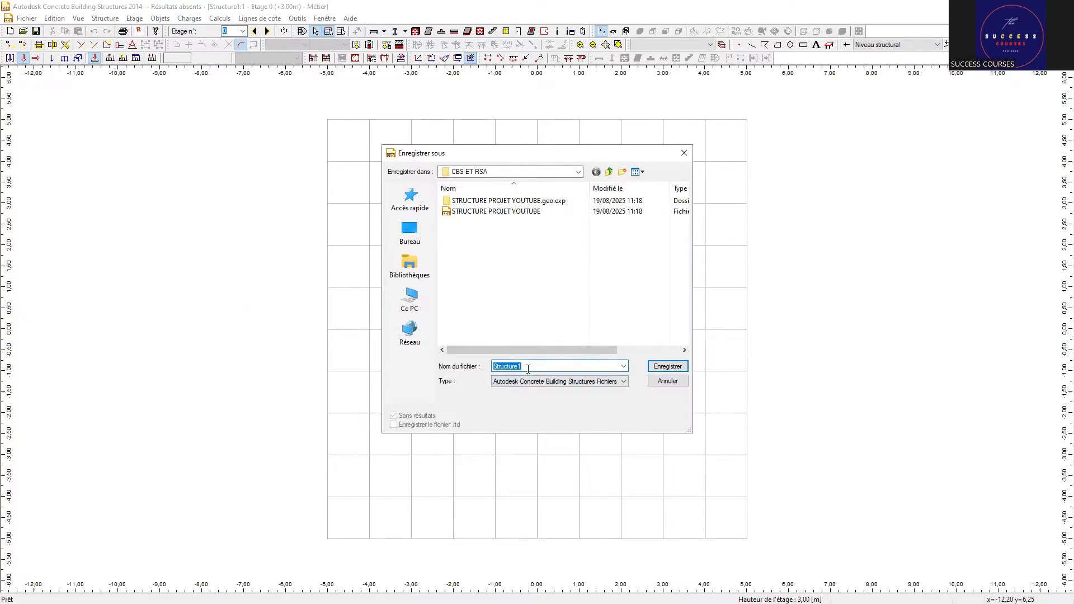
type("STR")
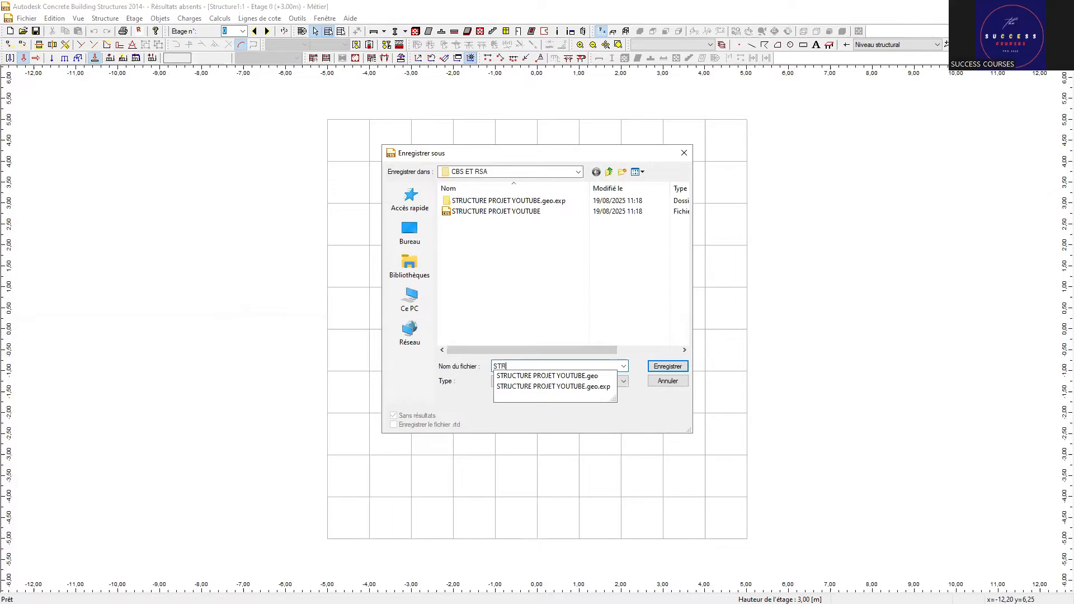
type("UCTURE PO2")
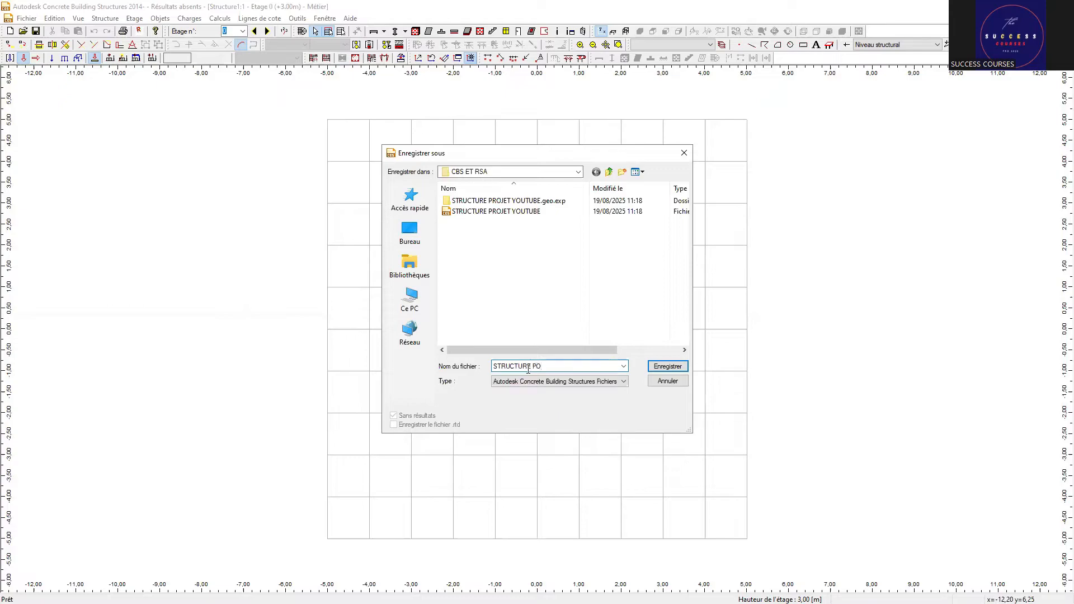
left_click(656, 371)
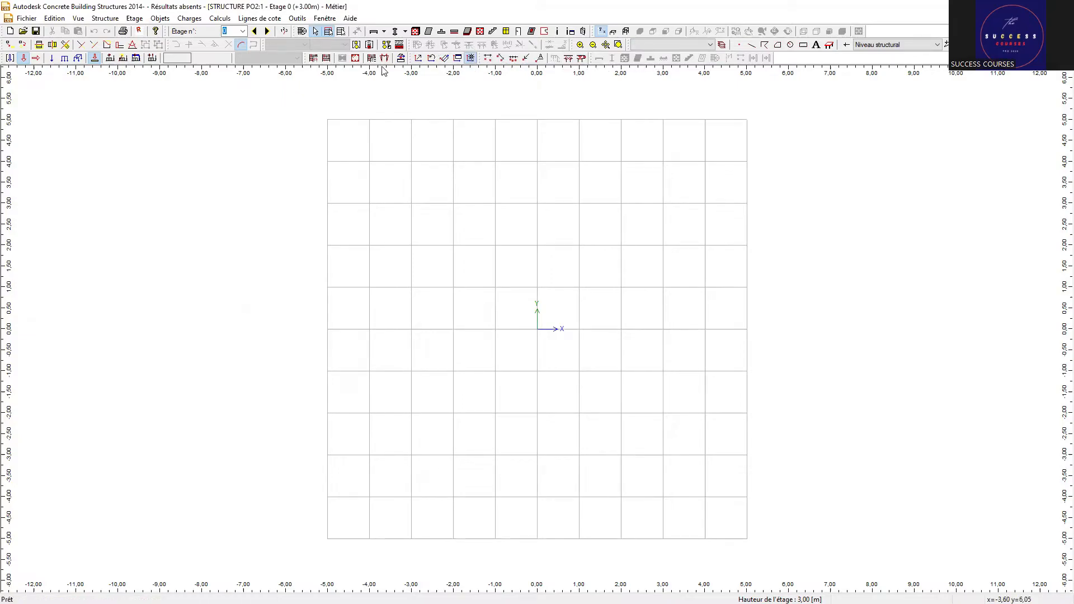
Activate the beam tool and complete its active snap options for precise modelling
left_click(374, 34)
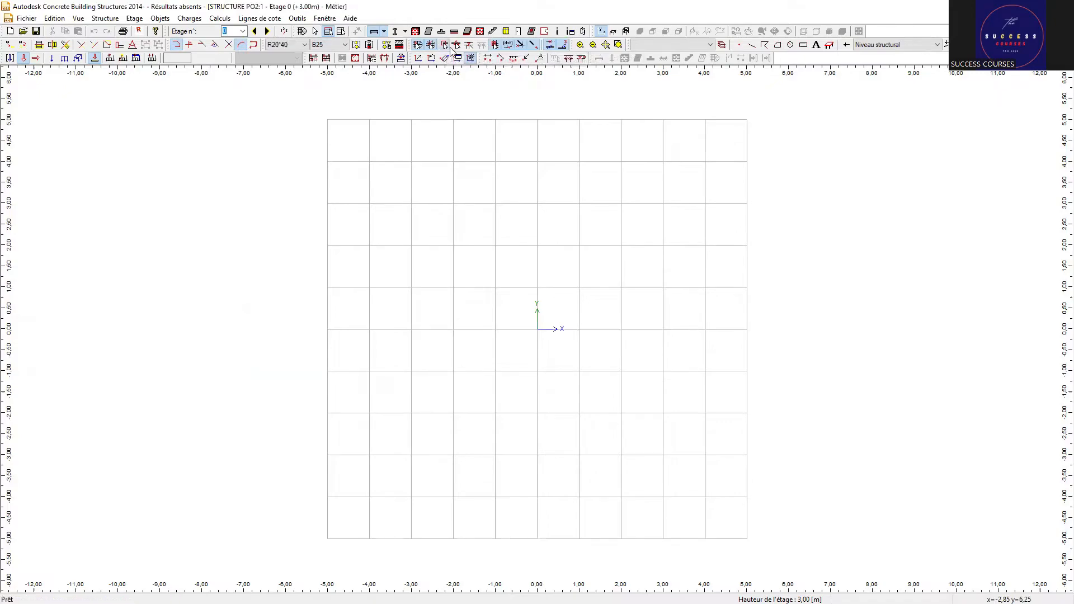
left_click(468, 44)
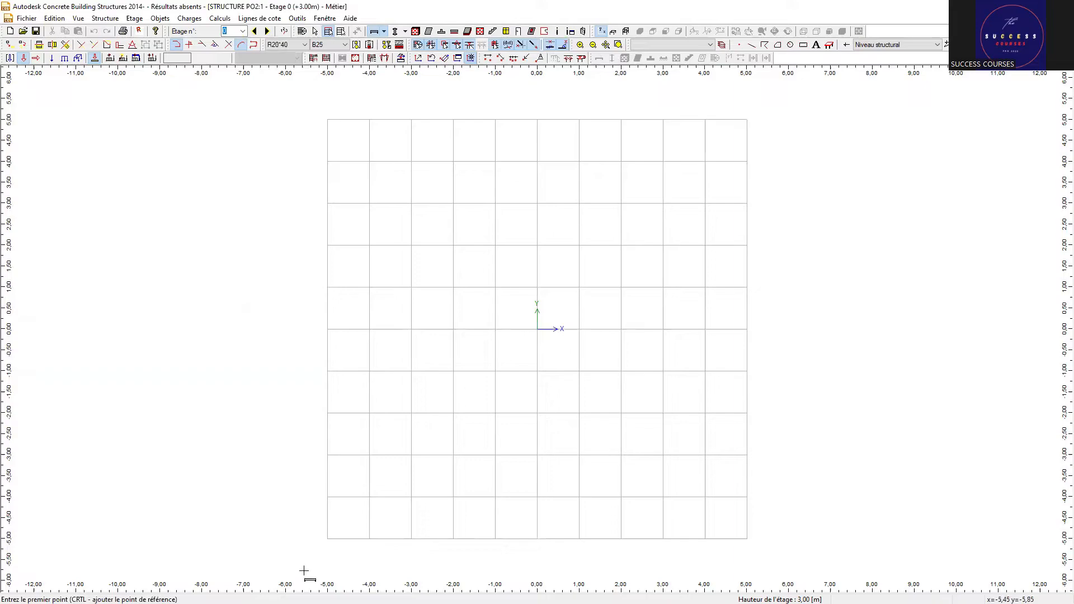
Switch to ETAPES DE STRUCTURE.pdf in the browser, read the sections on storey creation and DXF import, and return to Concrete Building Structures
key("alt+Tab")
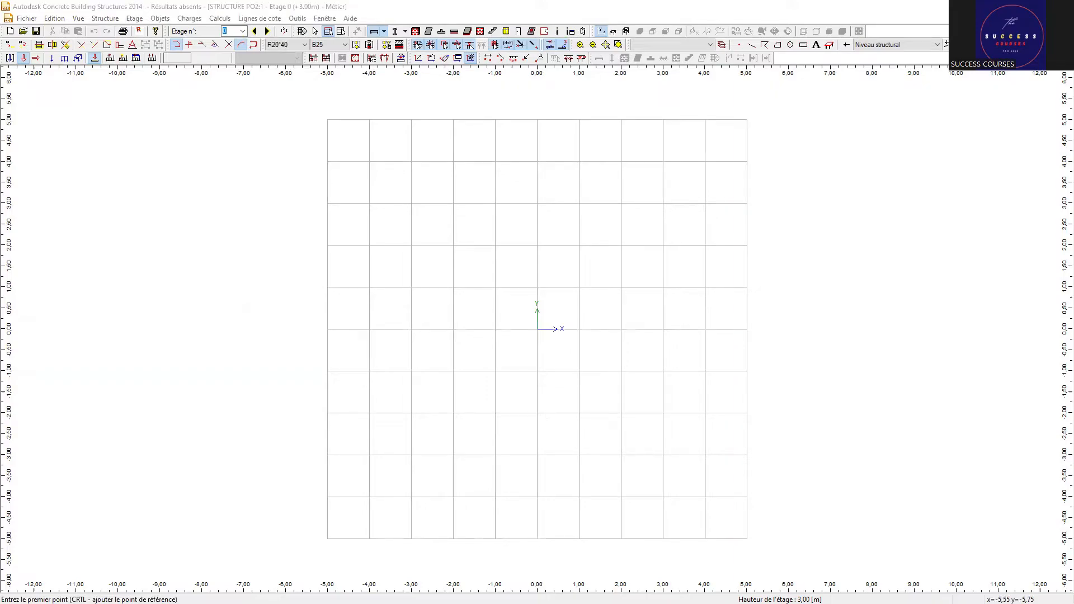
key("super")
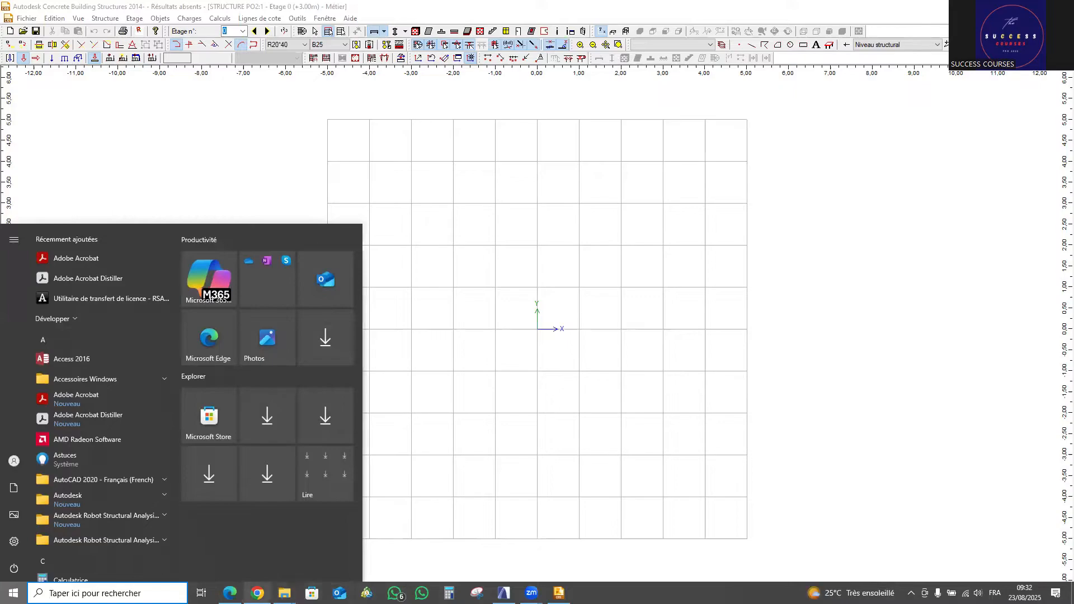
key("alt+Tab")
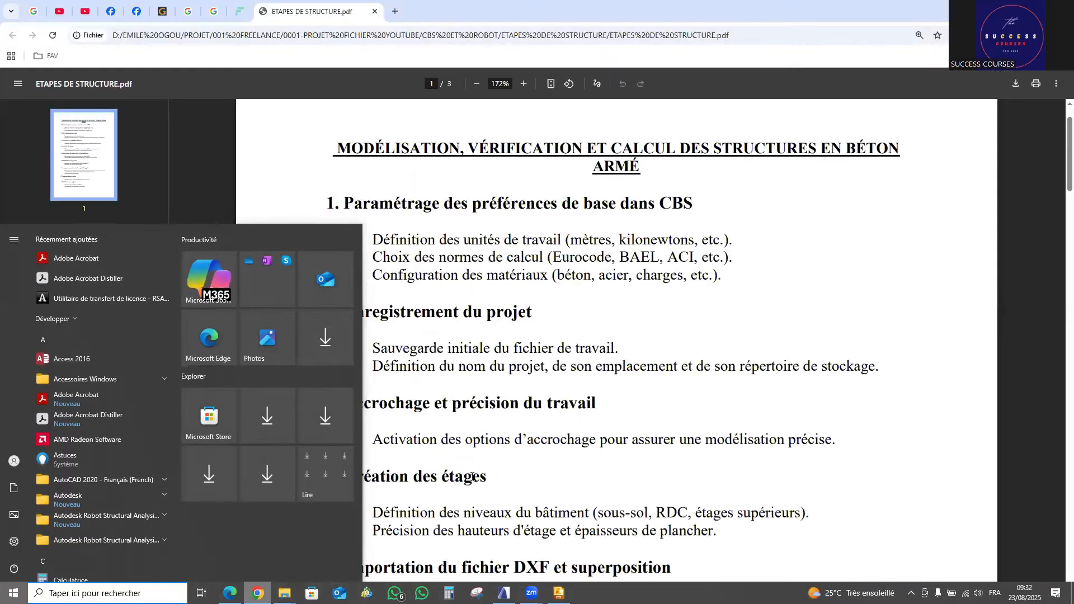
left_click(472, 477)
scroll(406, 455, "down", 2)
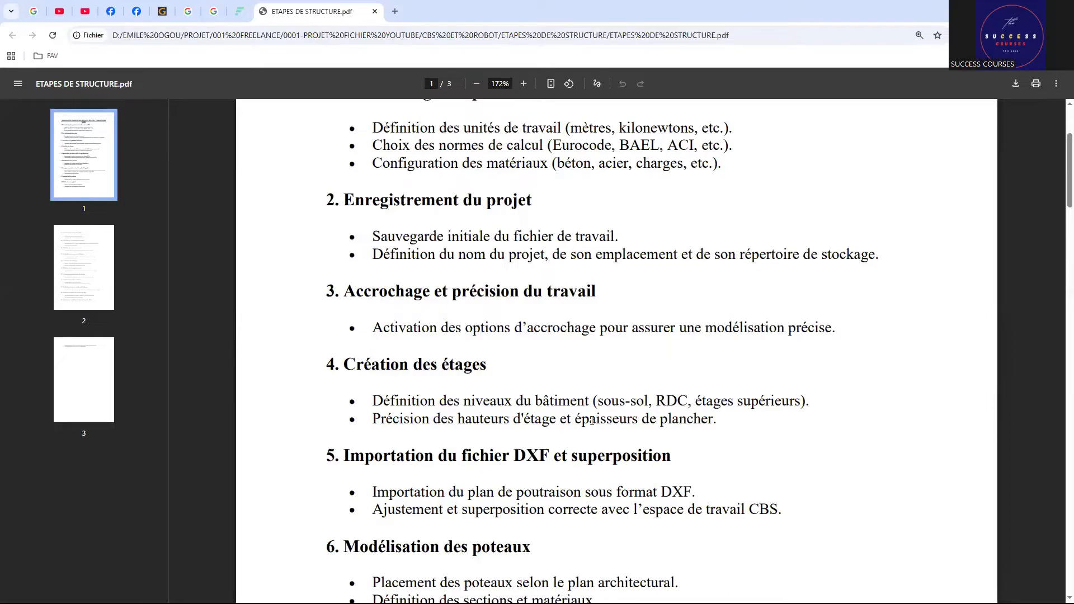
scroll(529, 482, "down", 1)
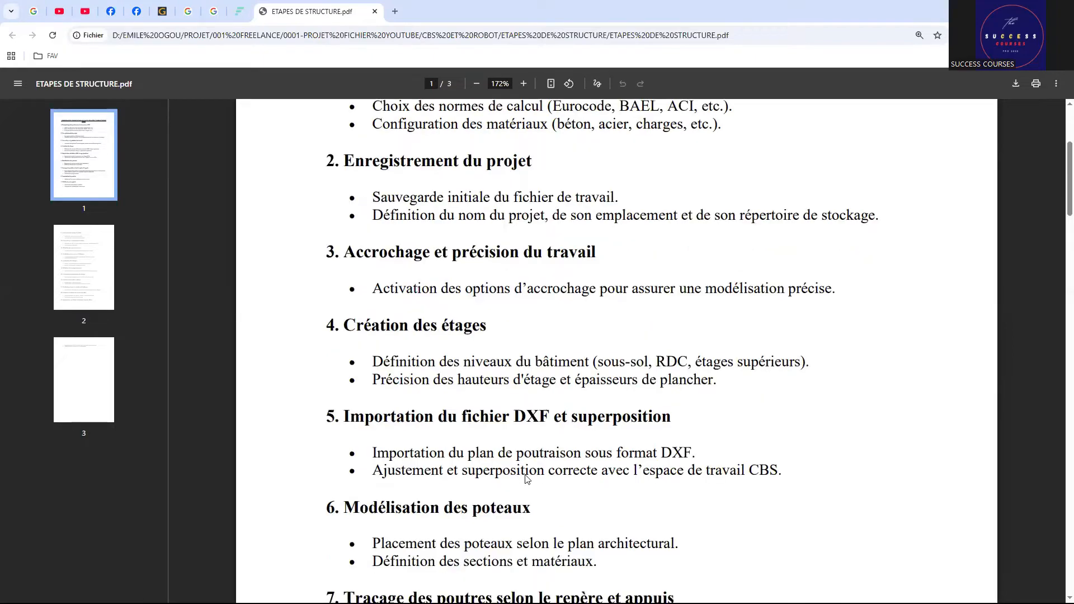
scroll(514, 484, "down", 1)
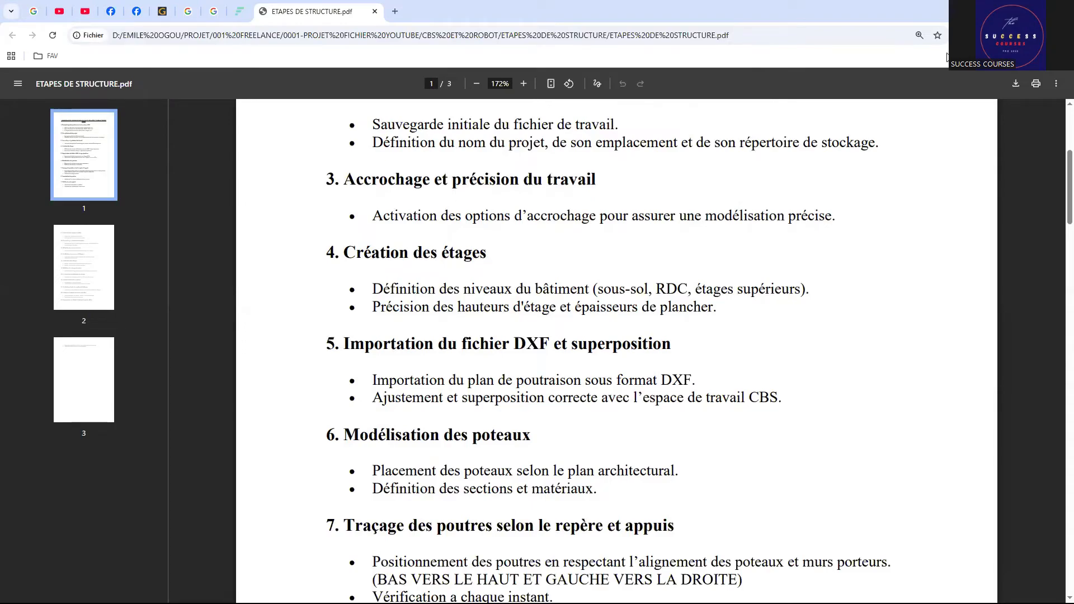
left_click(1008, 9)
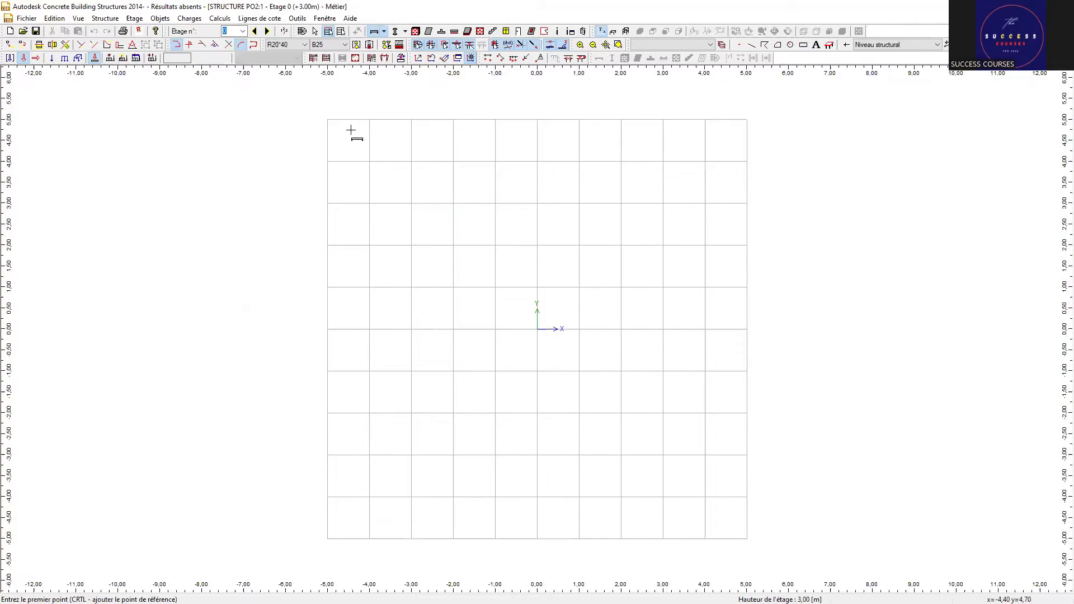
Add a new storey above storey 0, and check the list of storeys
left_click(135, 19)
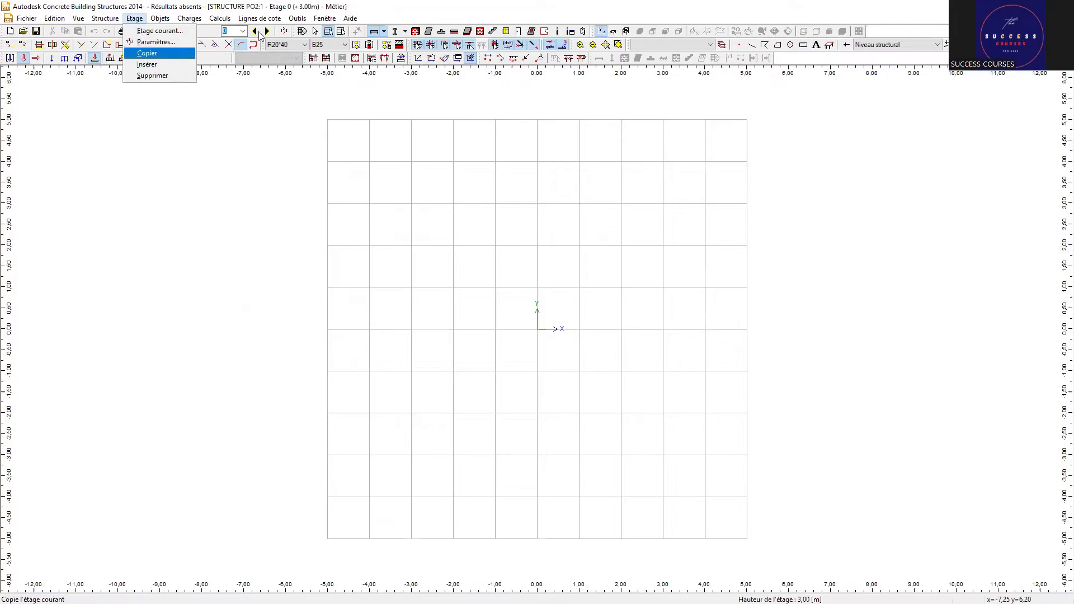
left_click(244, 32)
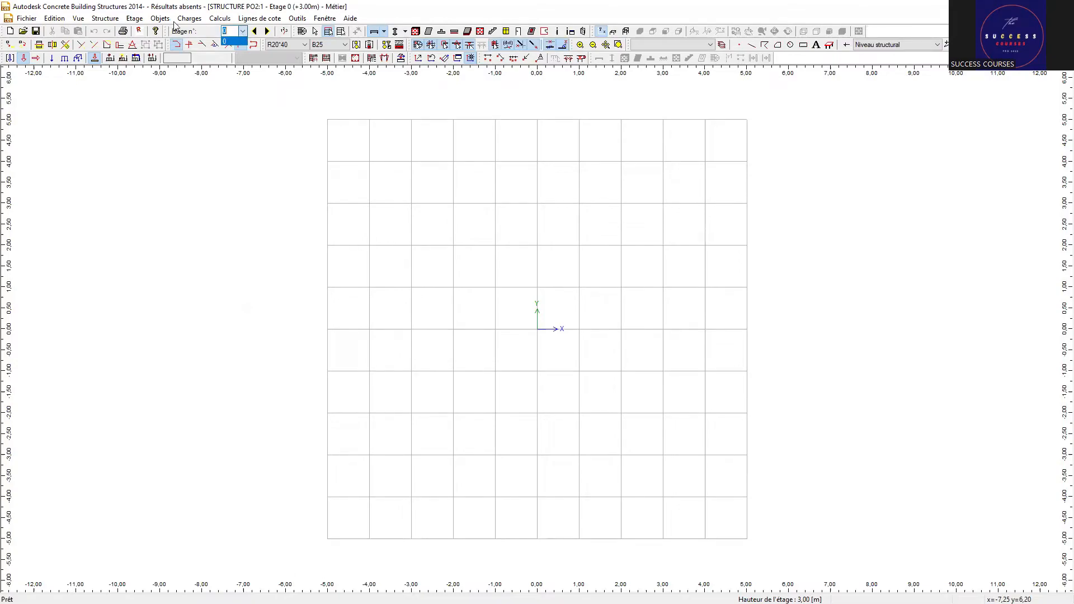
left_click(268, 31)
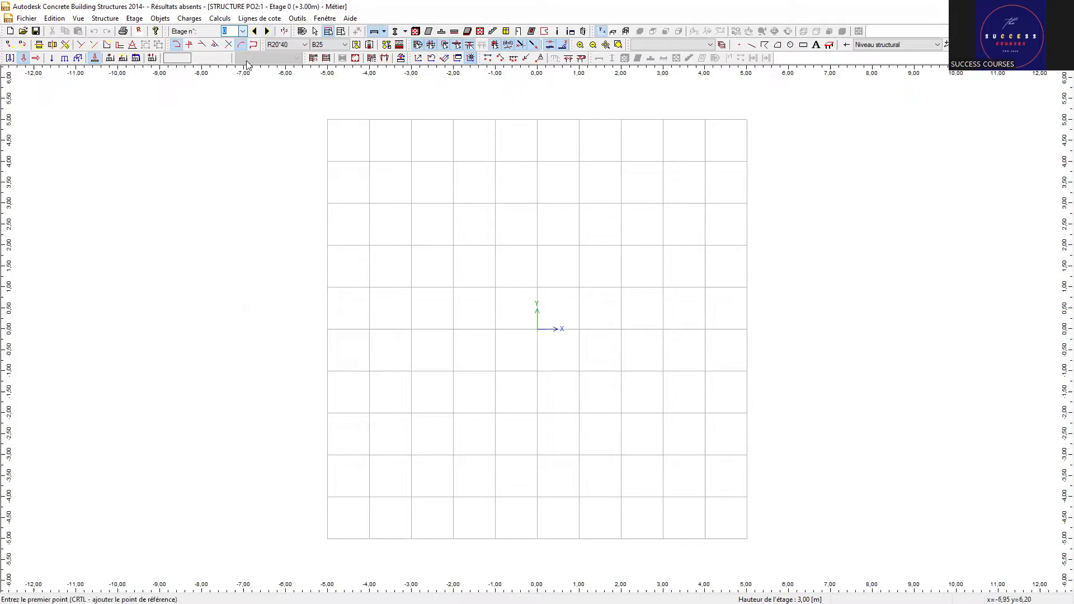
left_click(267, 31)
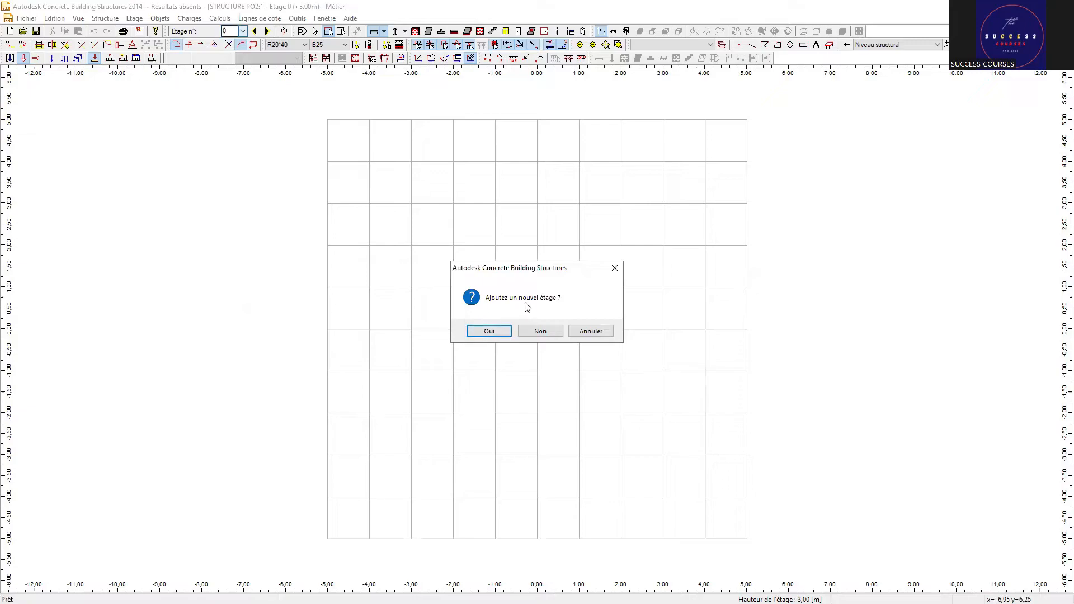
left_click(489, 331)
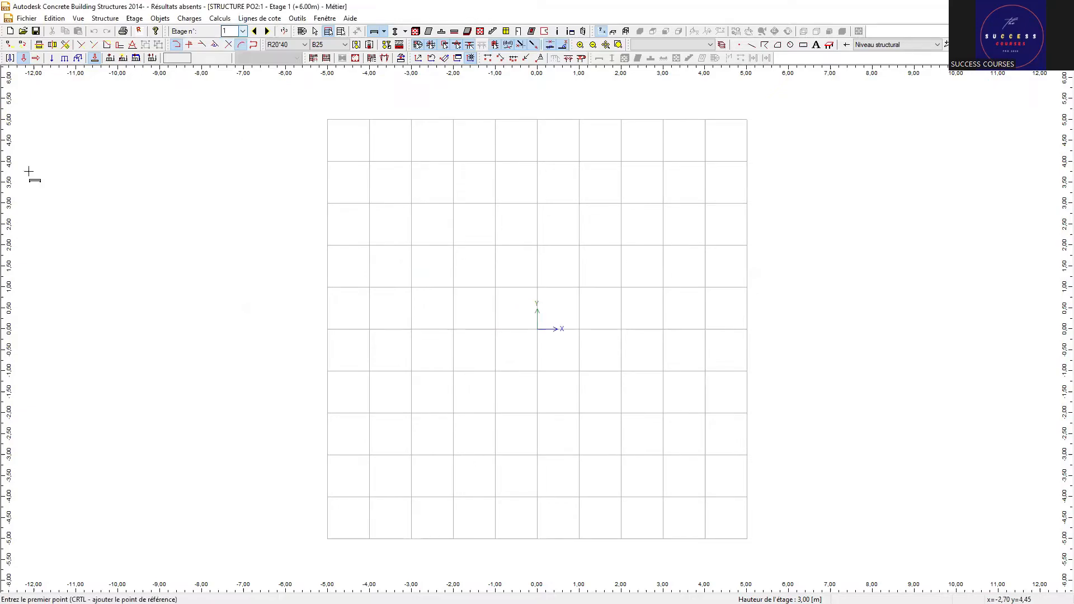
left_click(243, 33)
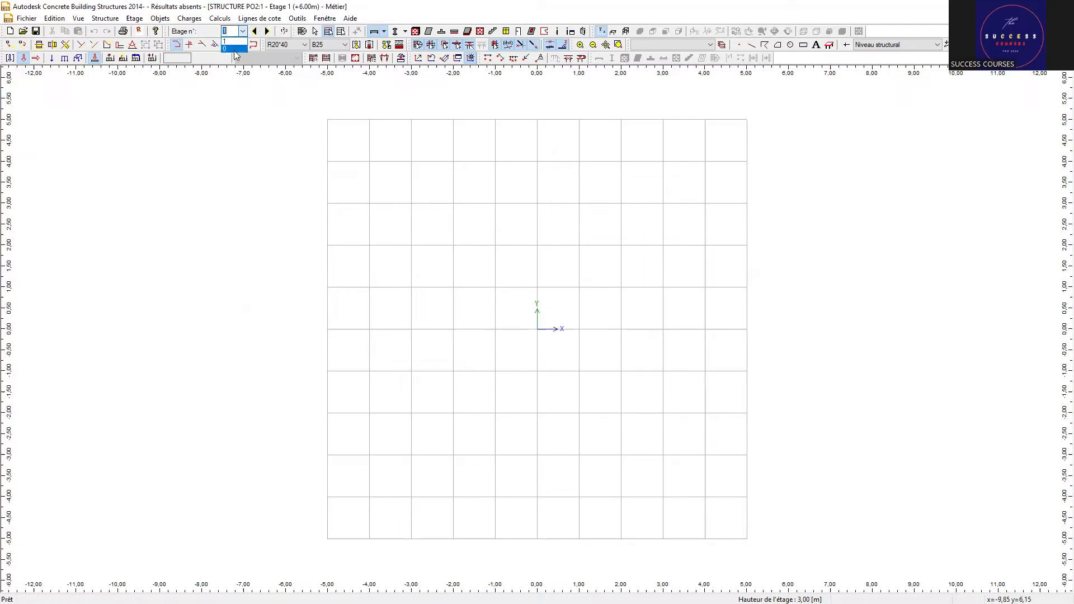
left_click(135, 21)
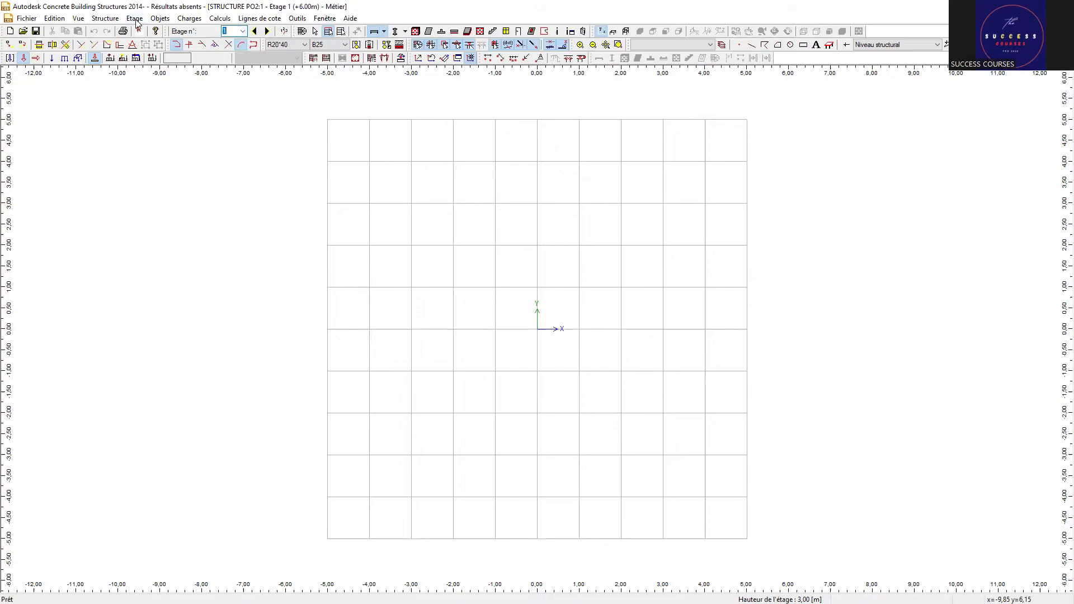
Name storey 1 RDC and set its height to 3.5 m, keeping the Standard sizing of reinforced-concrete elements
left_click(135, 20)
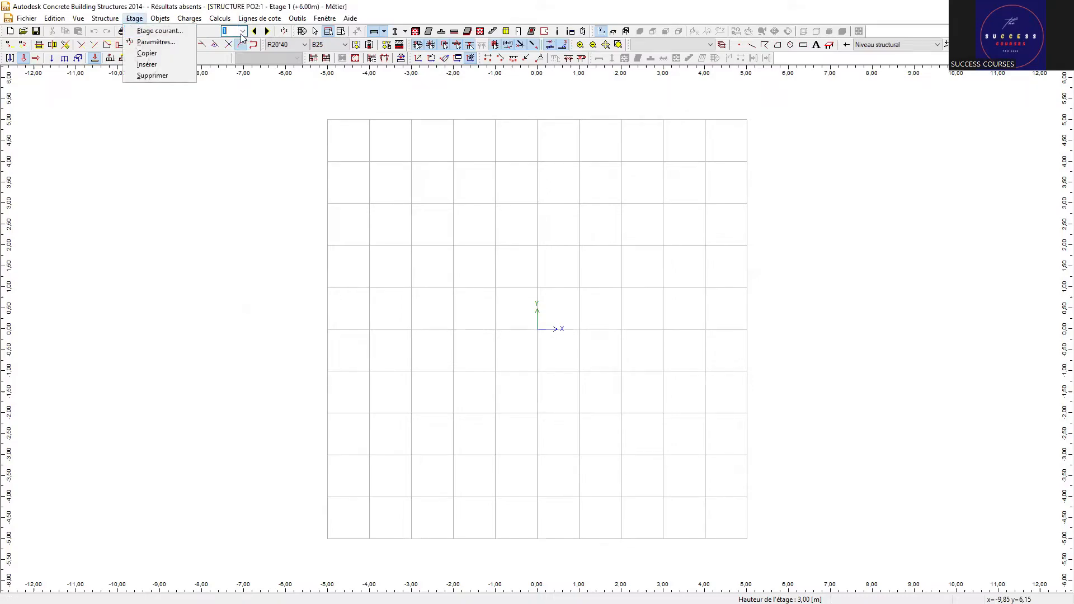
left_click(156, 42)
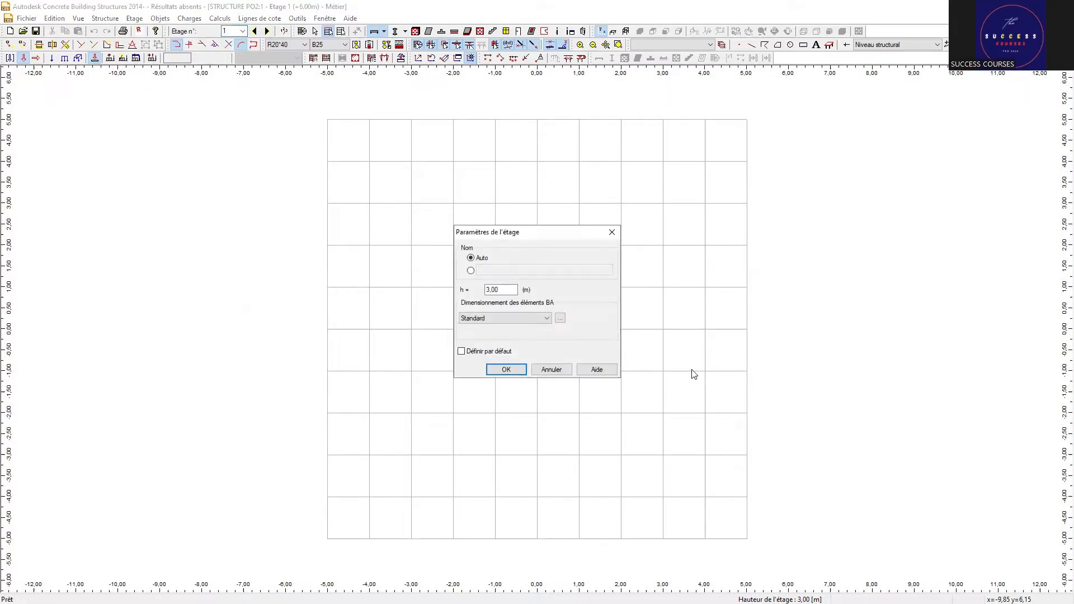
left_click(471, 271)
left_click(499, 270)
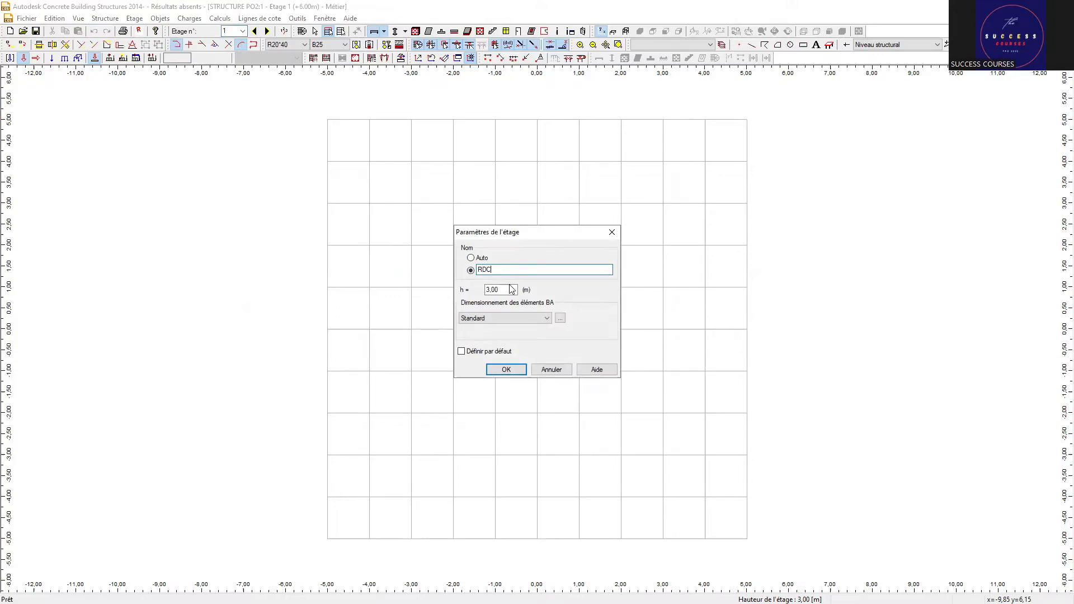
key("Tab")
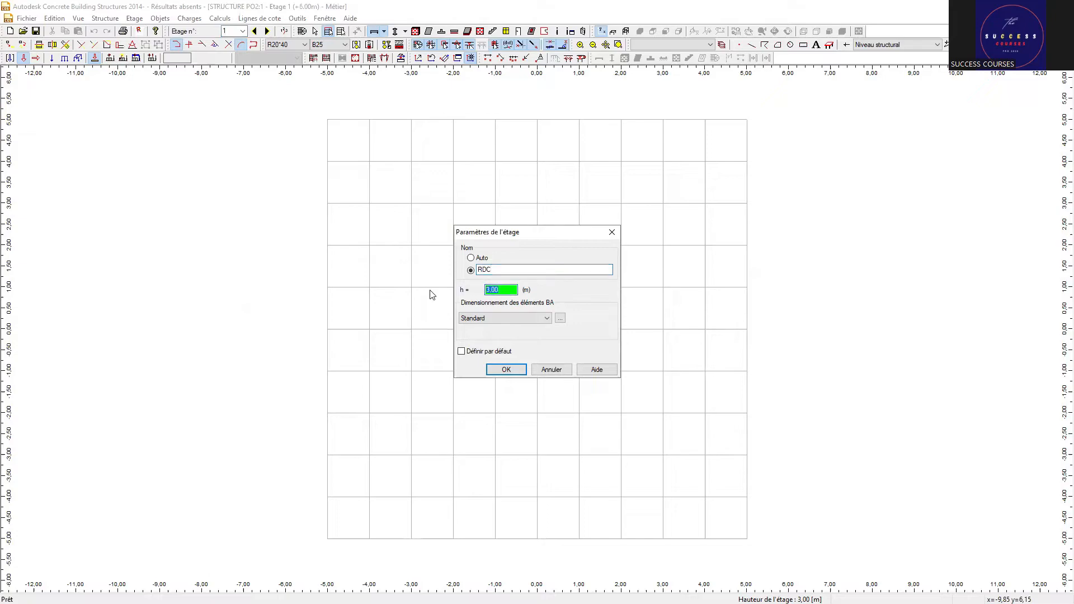
type("3")
left_click(477, 320)
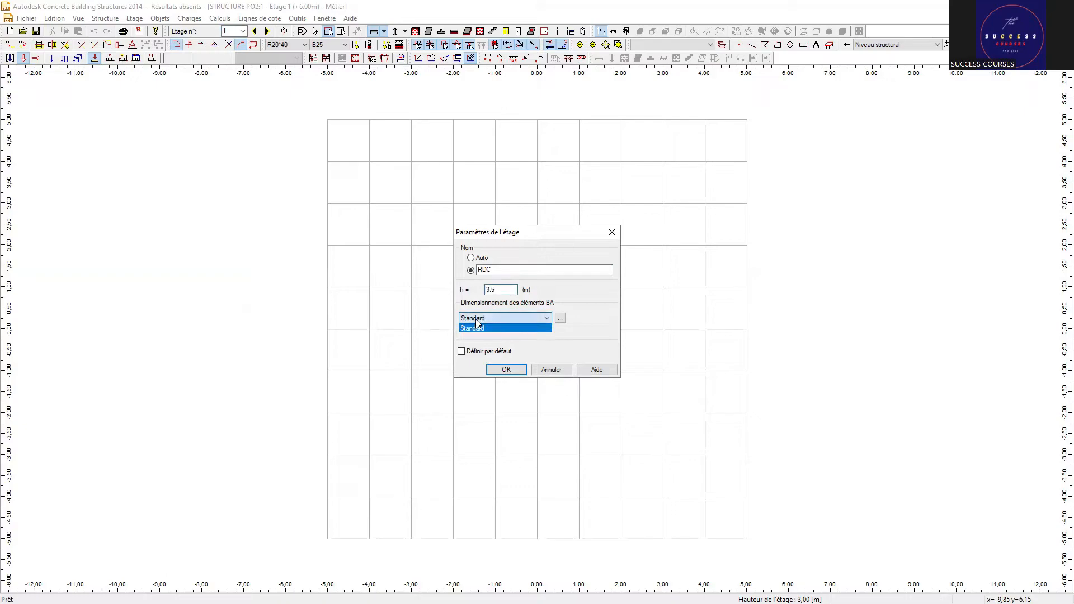
left_click(476, 321)
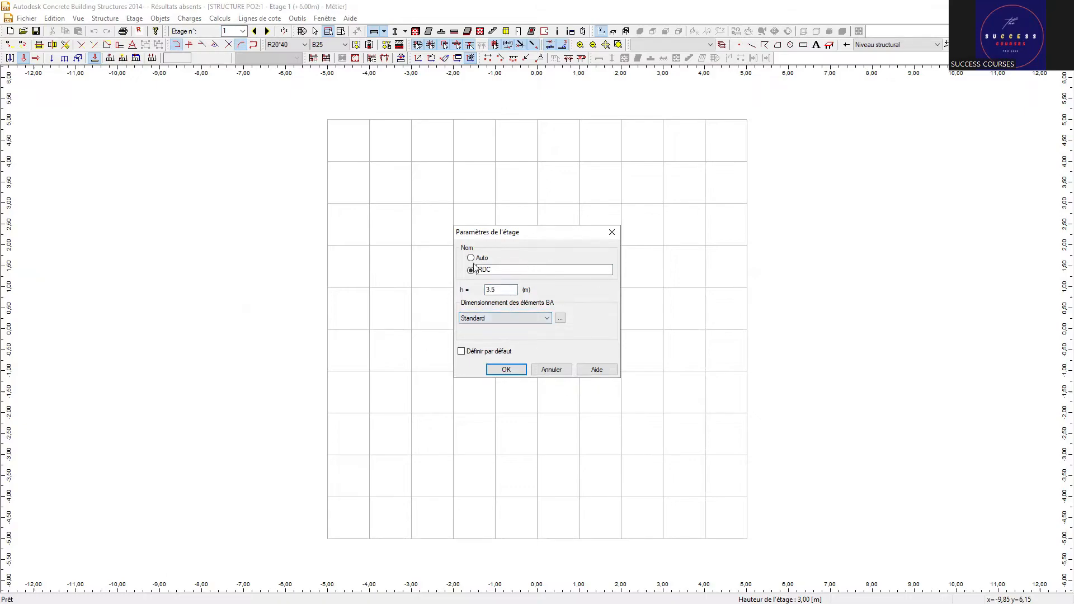
left_click(506, 370)
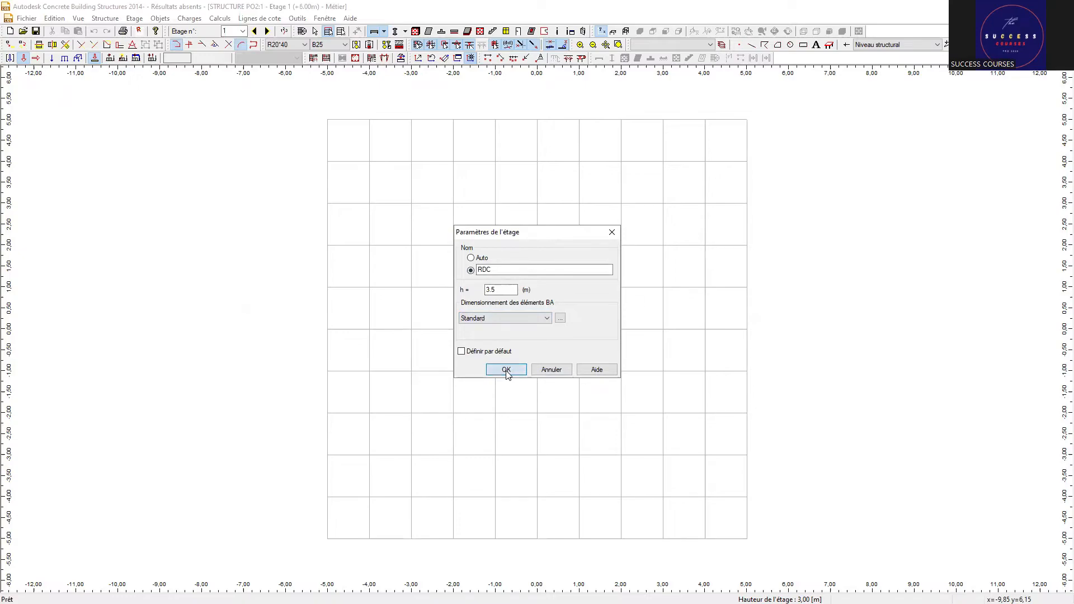
Make storey 0 current, name it FONDATION, and set its height to 1.4 m
left_click(255, 31)
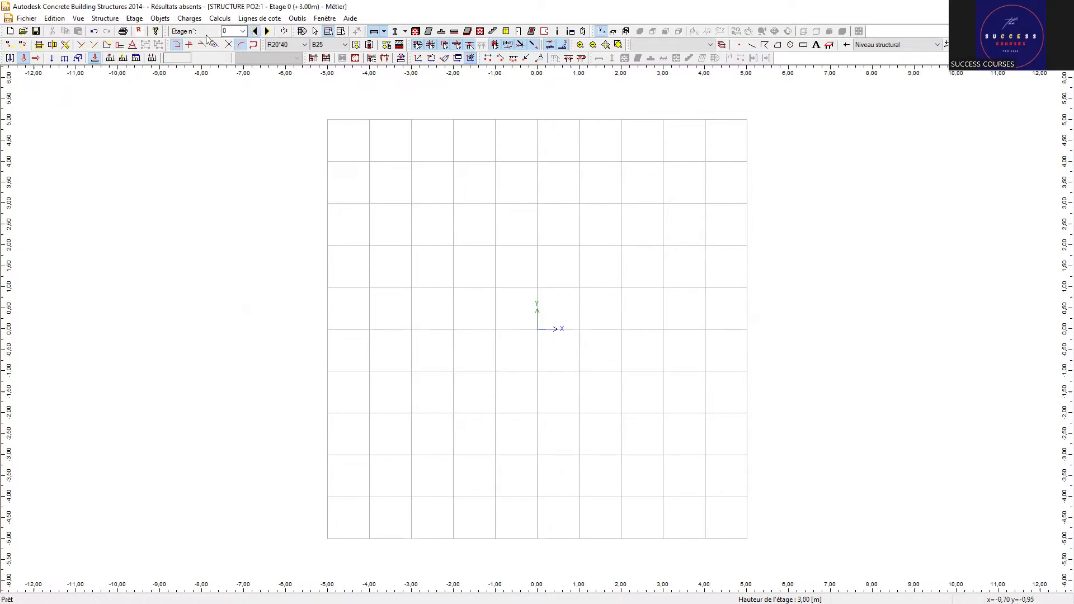
left_click(134, 18)
left_click(158, 41)
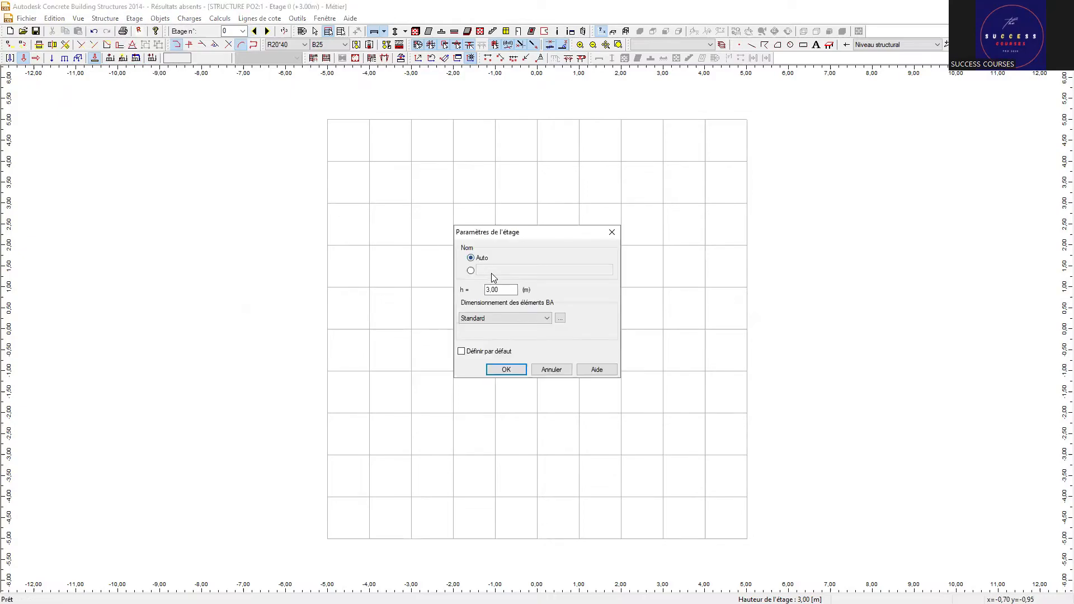
left_click(470, 271)
left_click(499, 270)
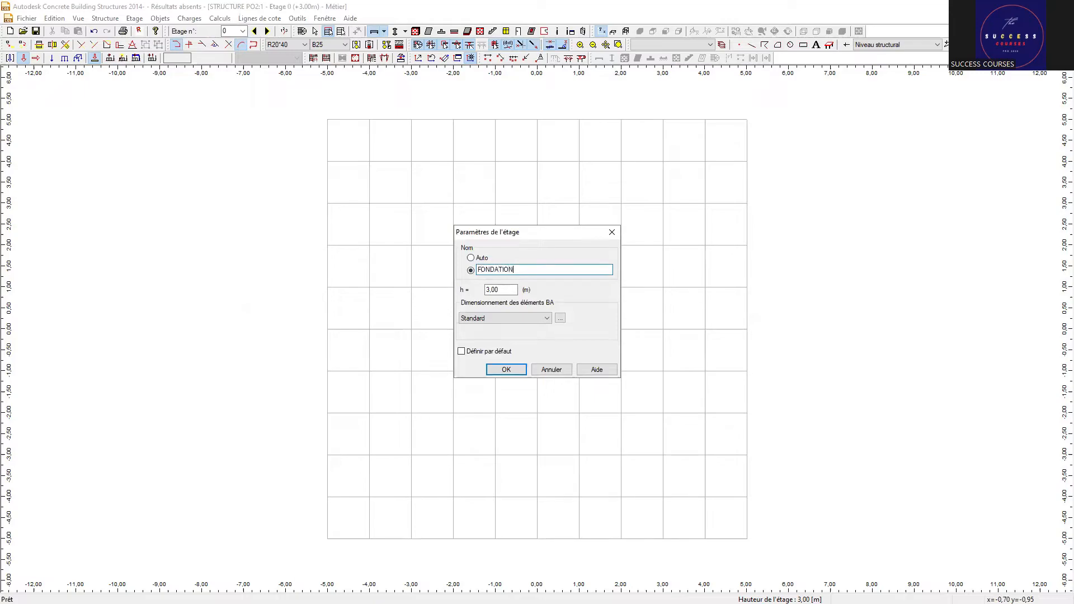
key("Tab")
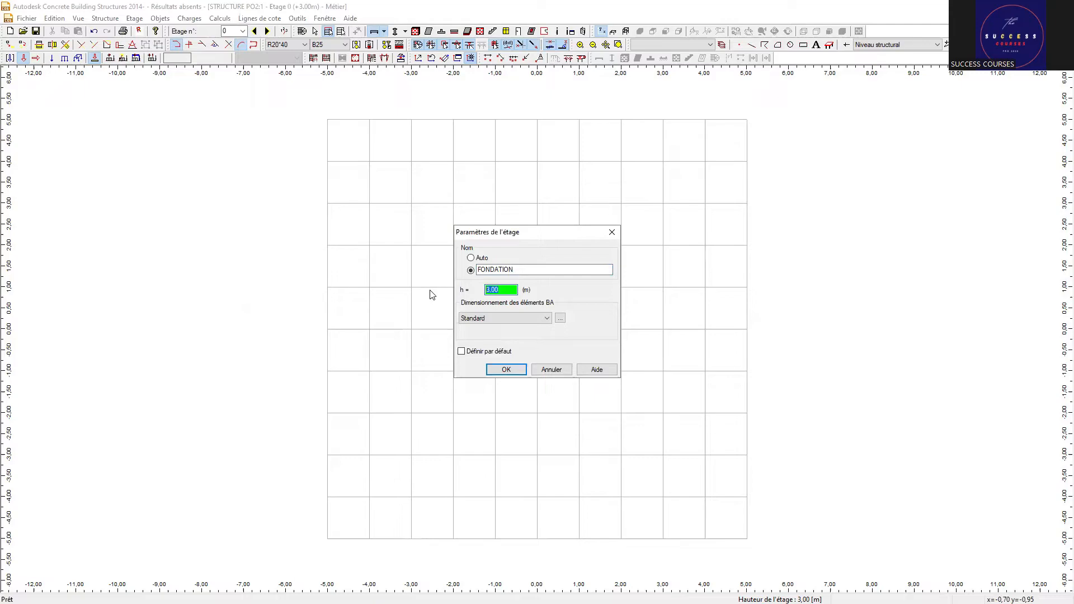
type("1.4")
left_click(503, 369)
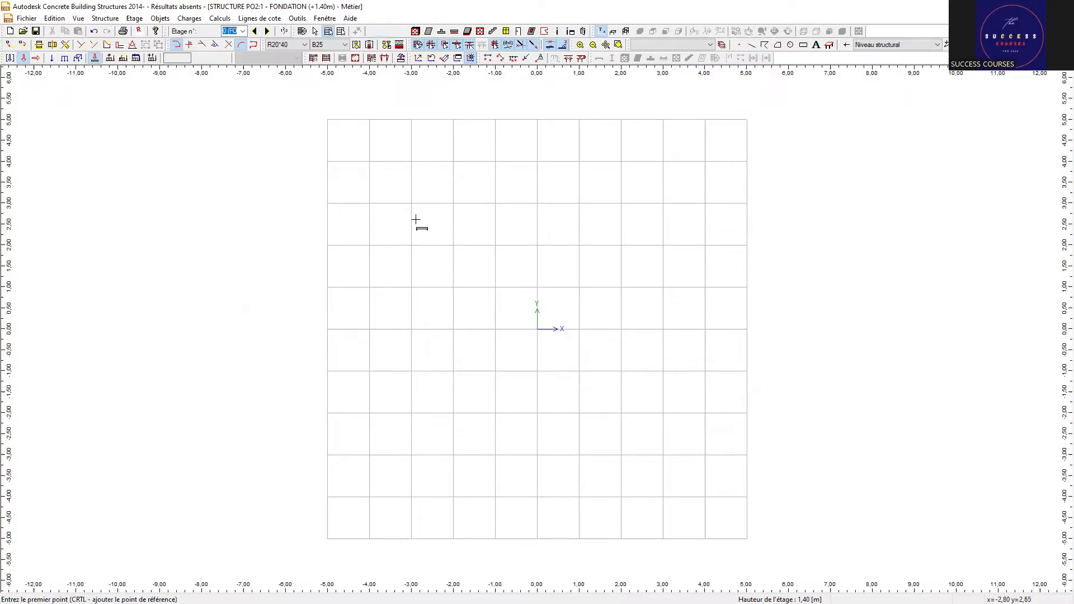
Import DXF PO2 from the PO2 subfolder of the DXF folder into the FONDATION storey, with the DXF unit set to m
left_click(27, 19)
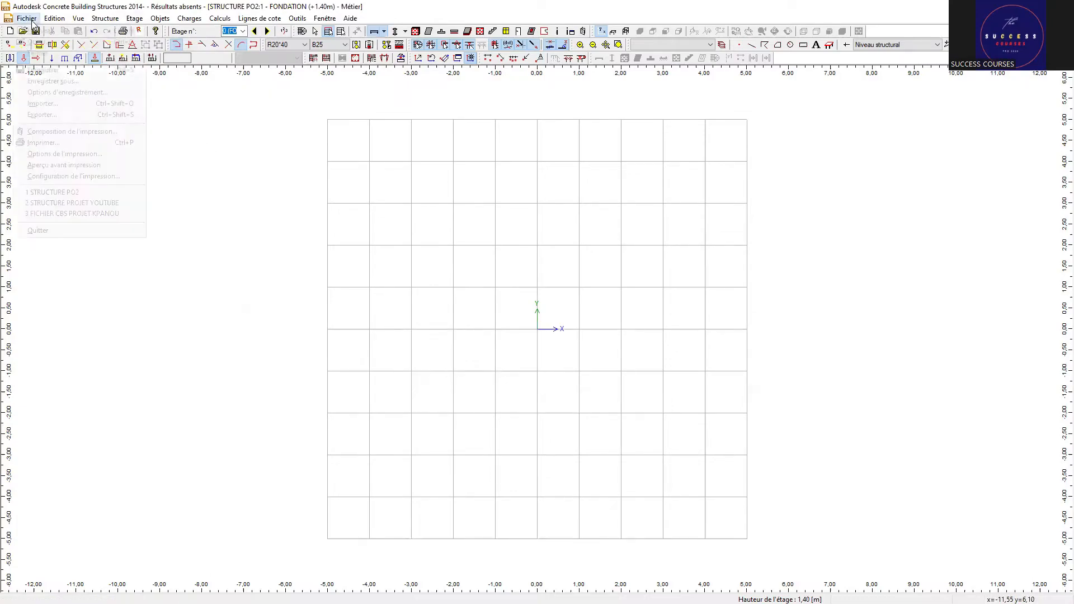
left_click(46, 104)
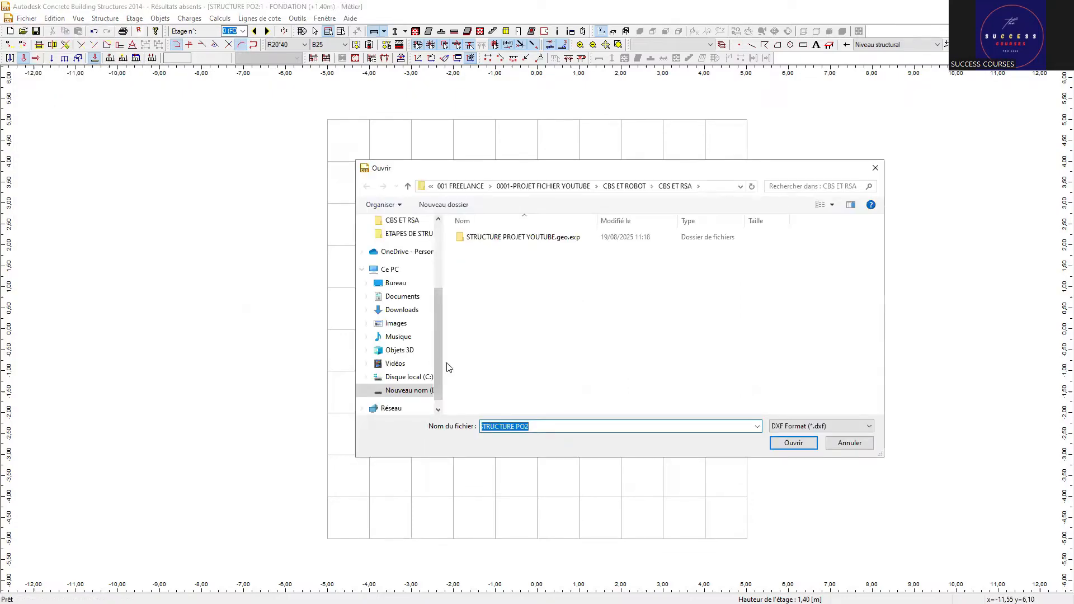
left_click(621, 187)
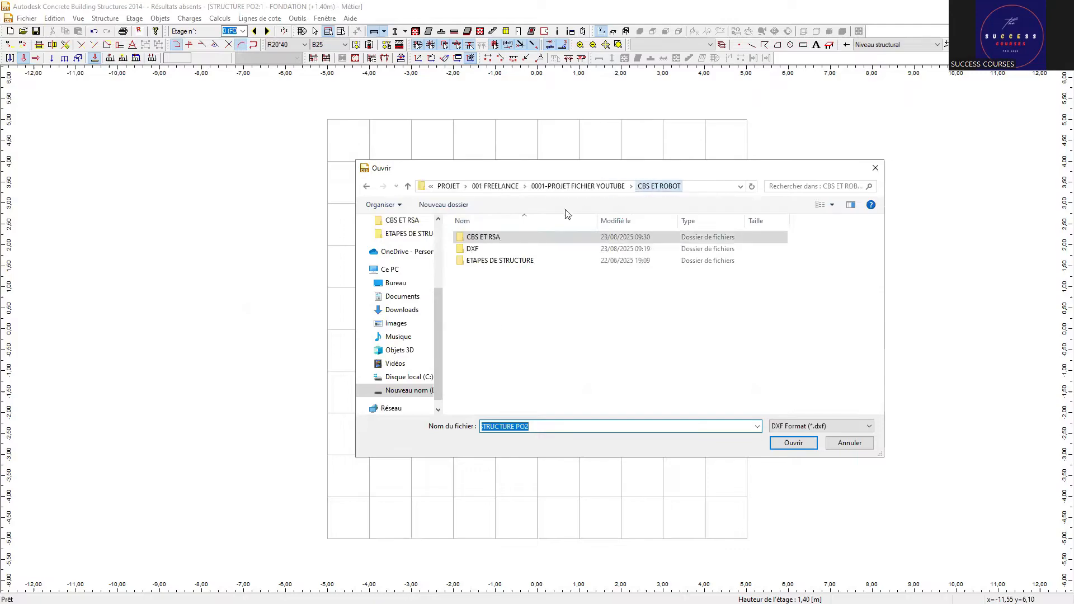
double_click(515, 249)
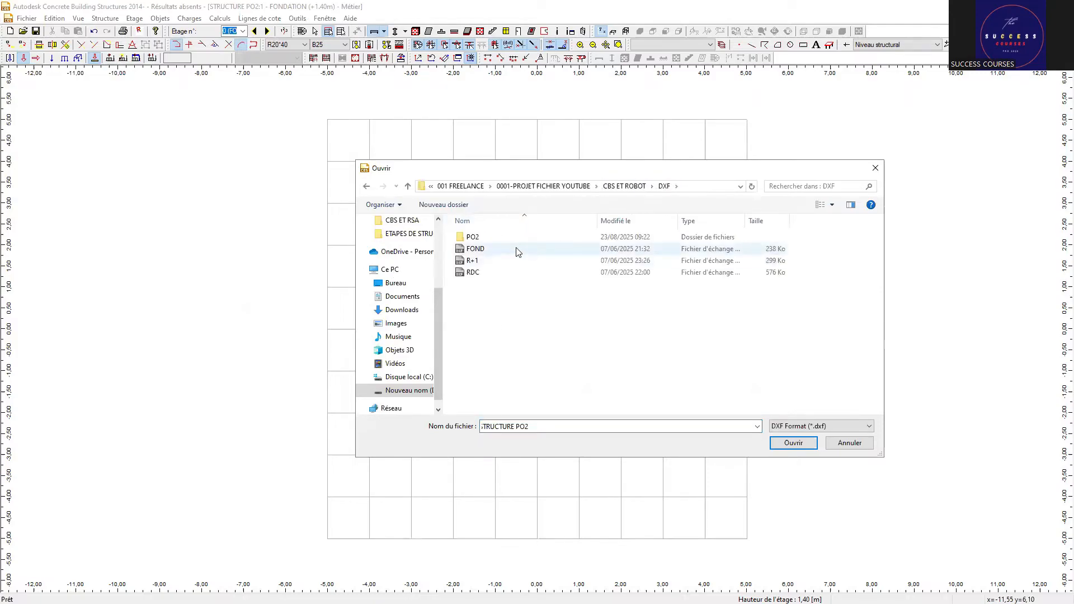
double_click(494, 238)
left_click(495, 238)
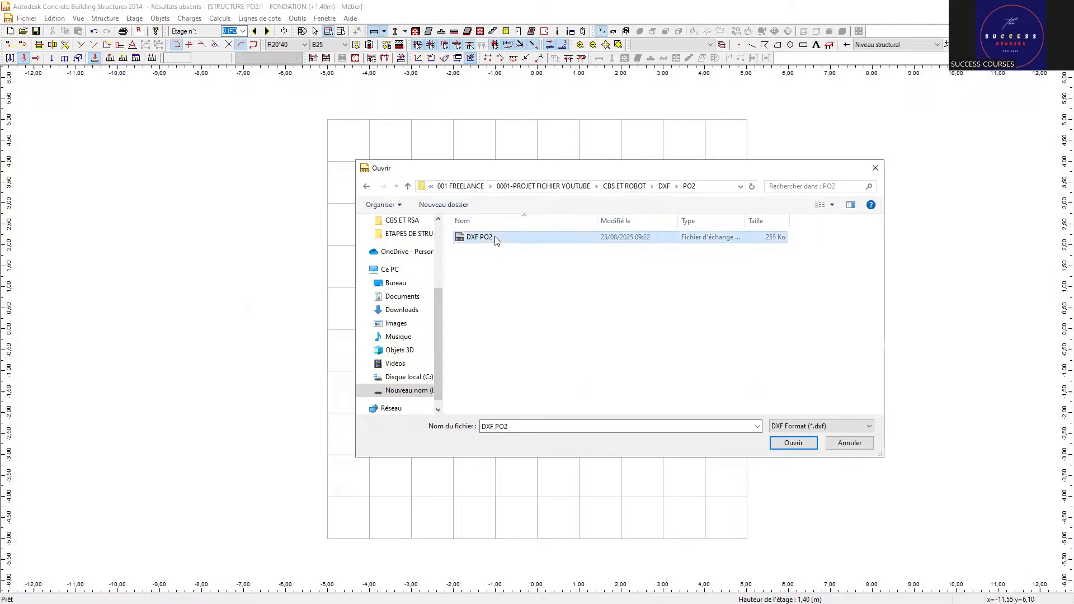
left_click(808, 445)
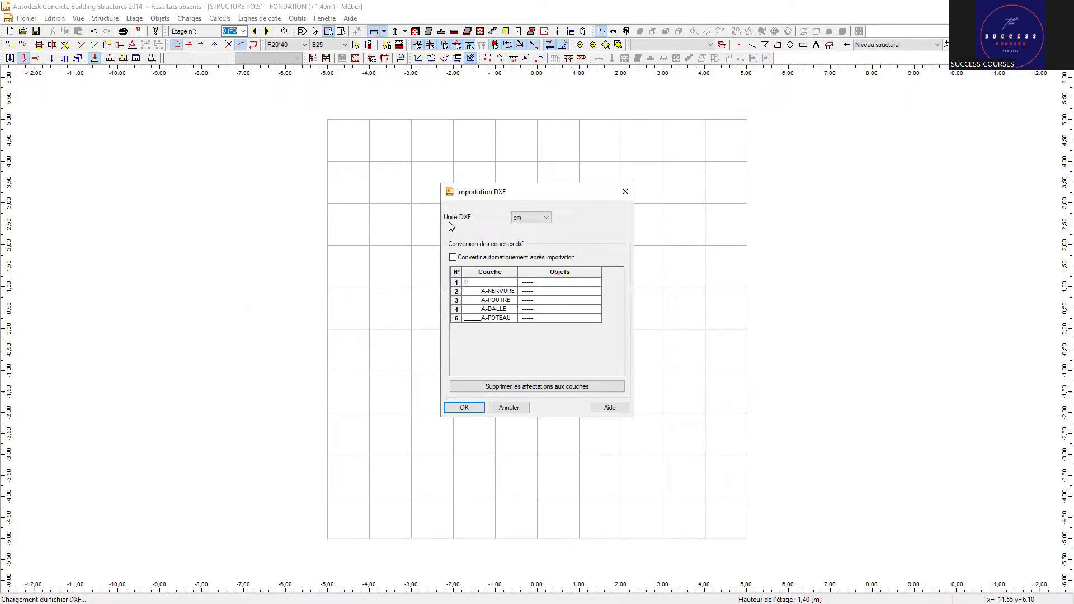
left_click(525, 220)
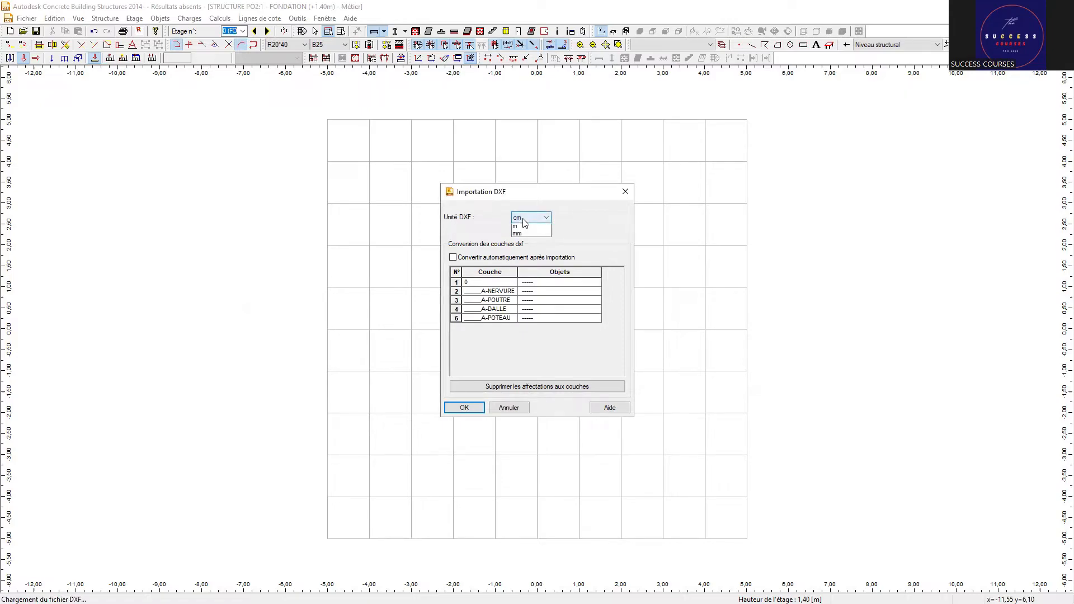
left_click(527, 250)
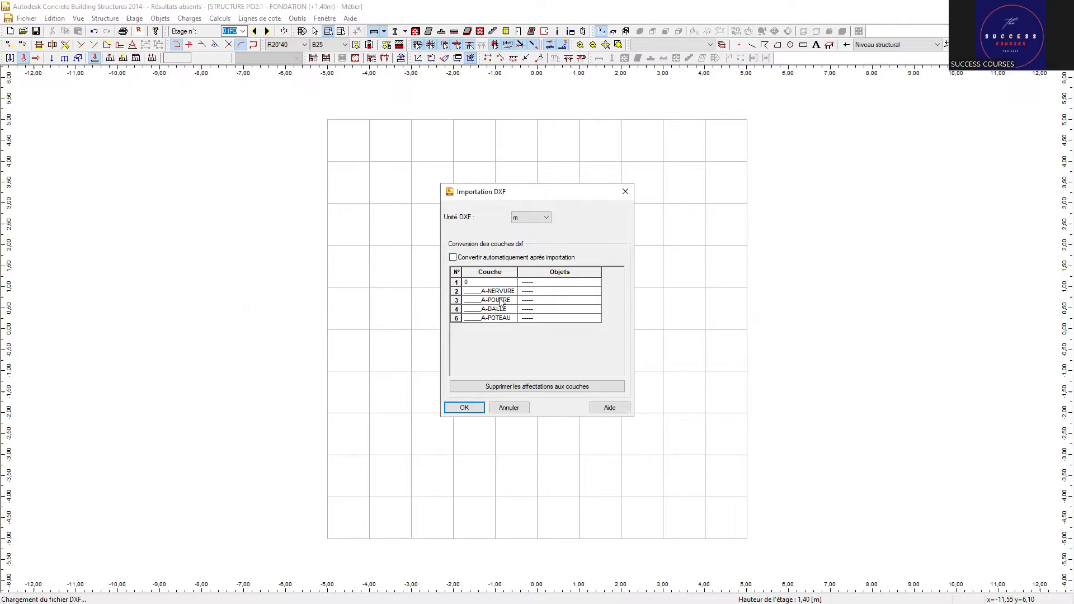
left_click(477, 408)
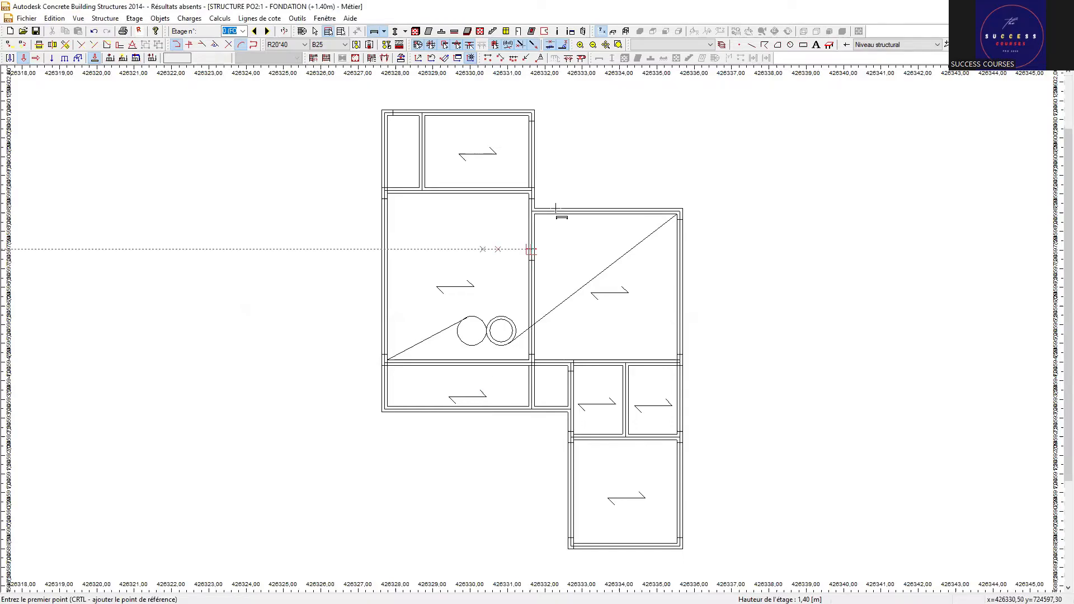
Check the imported plan without any active drawing tool, and delete all of its linework from the FONDATION storey
scroll(540, 230, "up", 2)
scroll(542, 226, "up", 1)
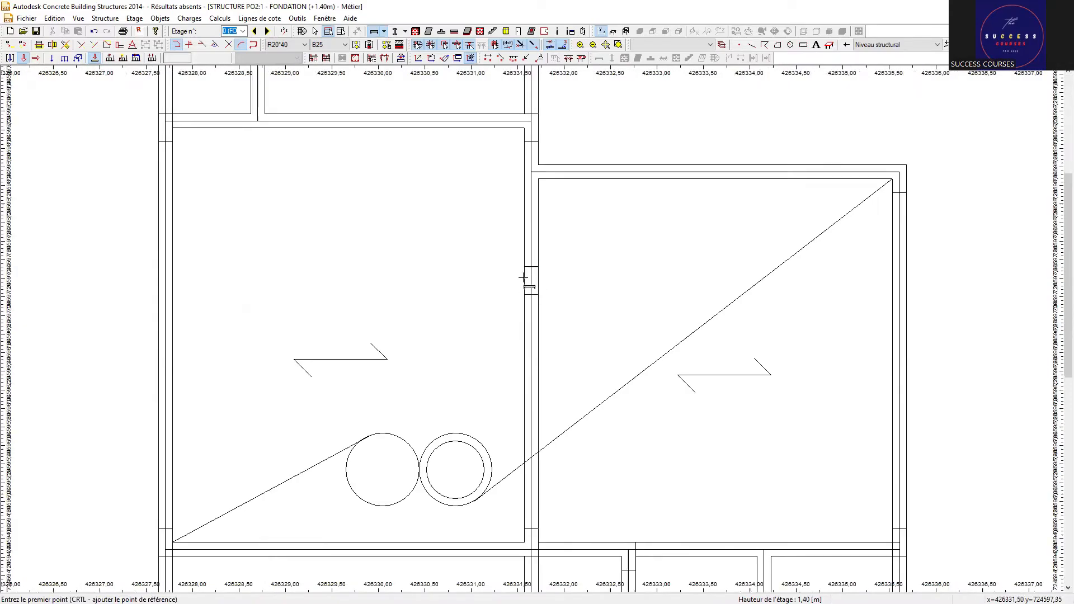
scroll(530, 279, "down", 1)
scroll(548, 253, "down", 2)
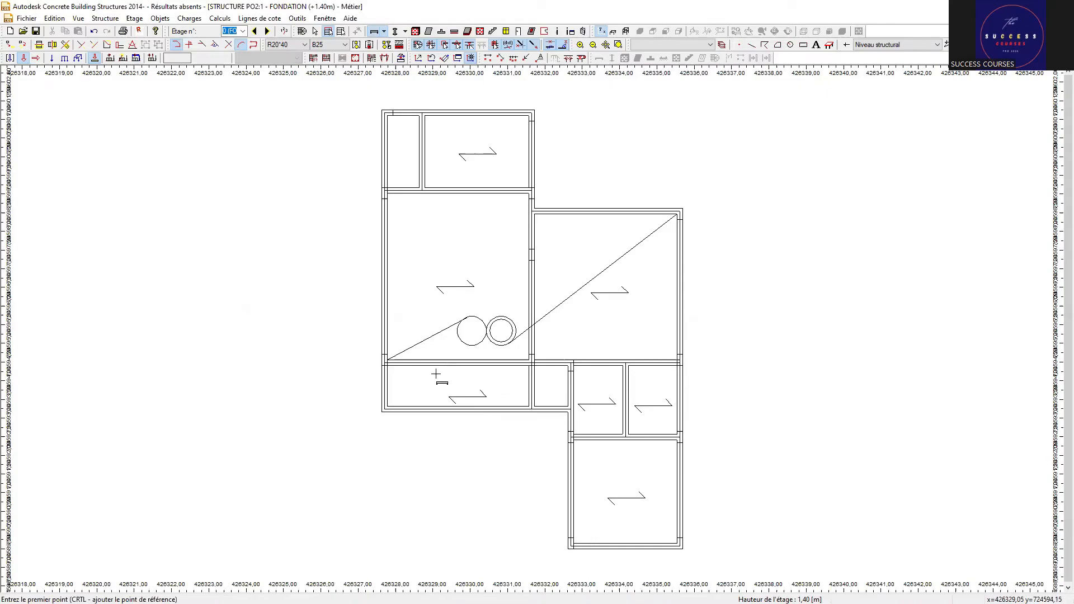
scroll(442, 317, "down", 1)
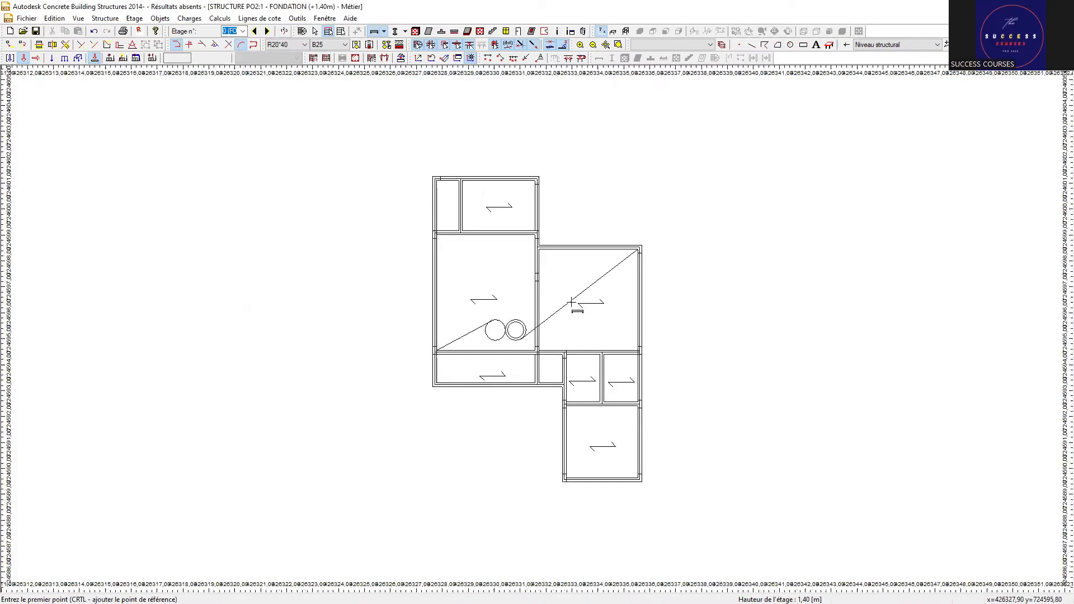
key("Escape")
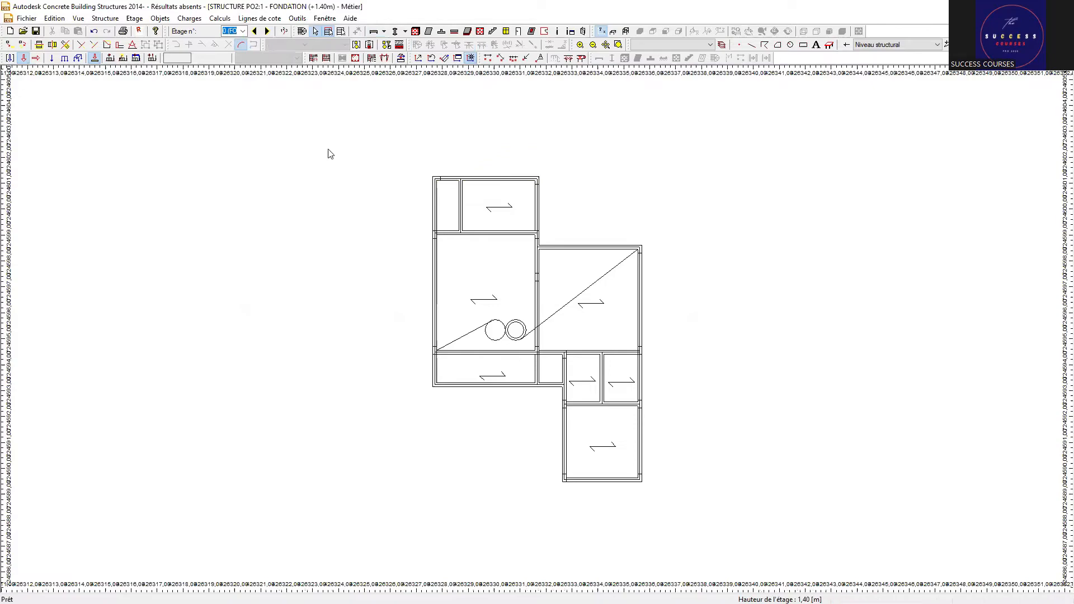
left_click_drag(328, 139, 799, 539)
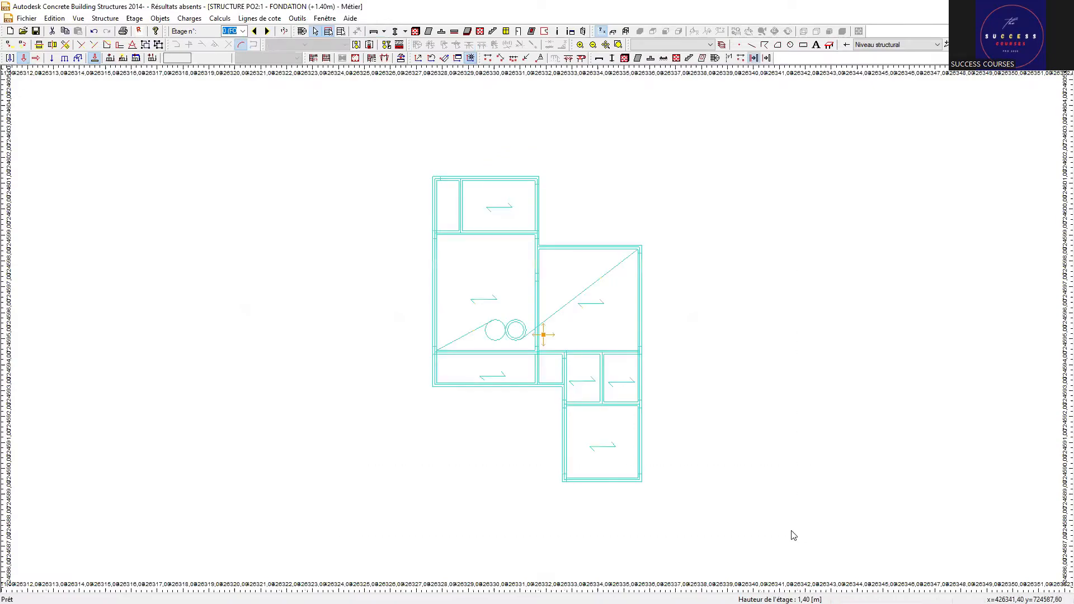
key("Delete")
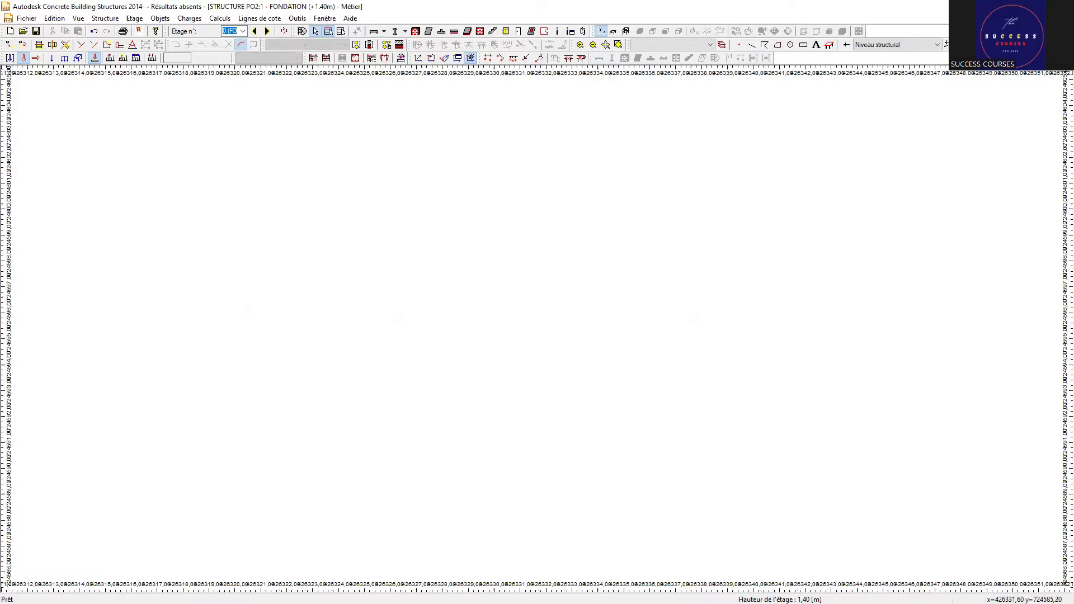
Switch to the FICHIER YOUTUBE structural plan in ARCHICAD
key("super")
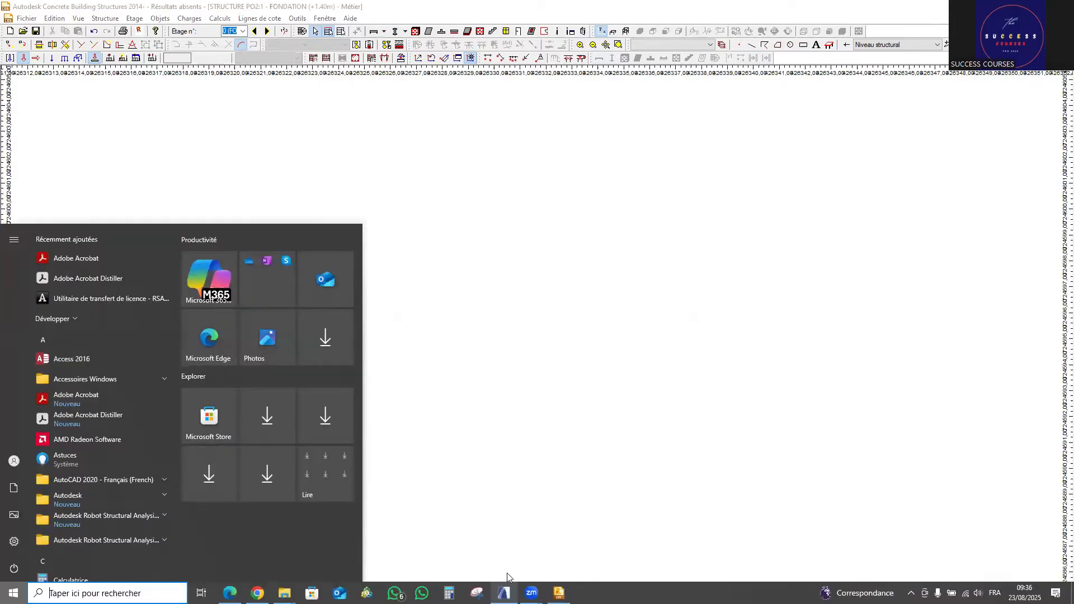
key("Escape")
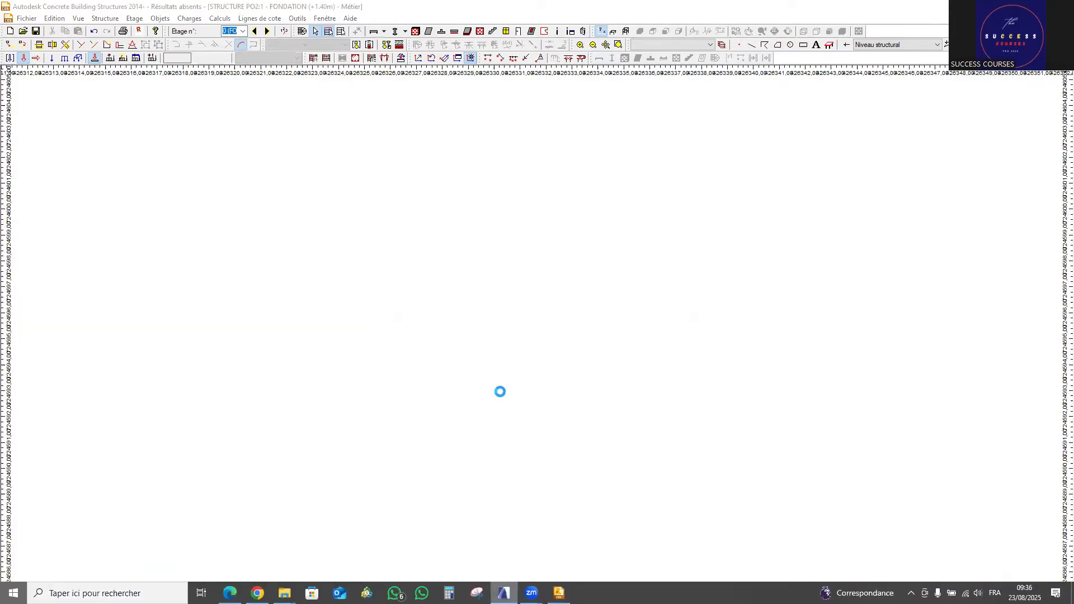
key("alt+Tab")
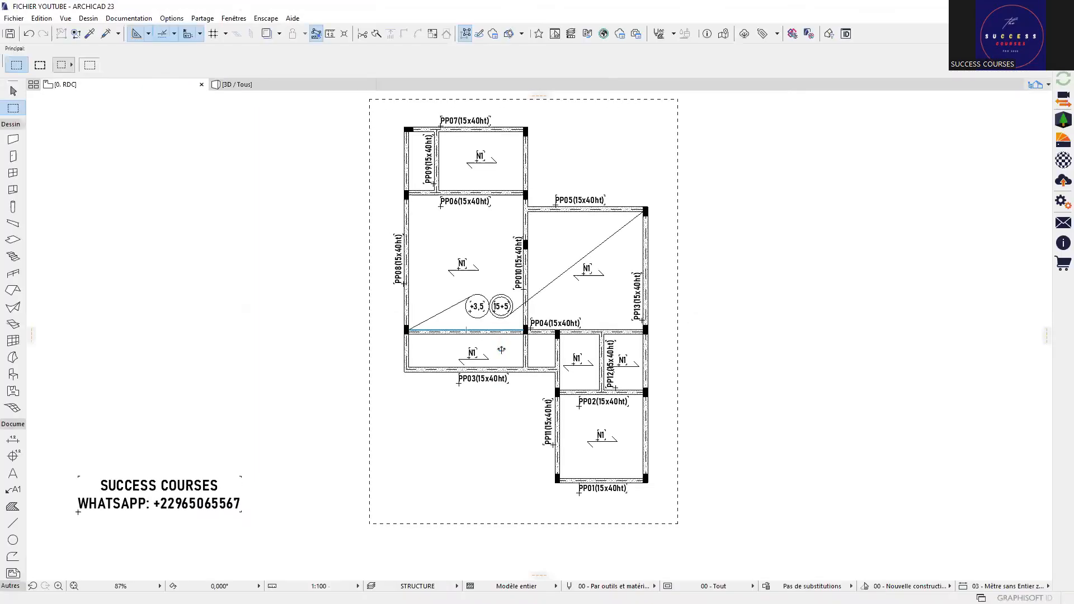
Set the plan symbol type of all columns on the RDC storey to Réticule, and clear the selection
left_click(14, 209)
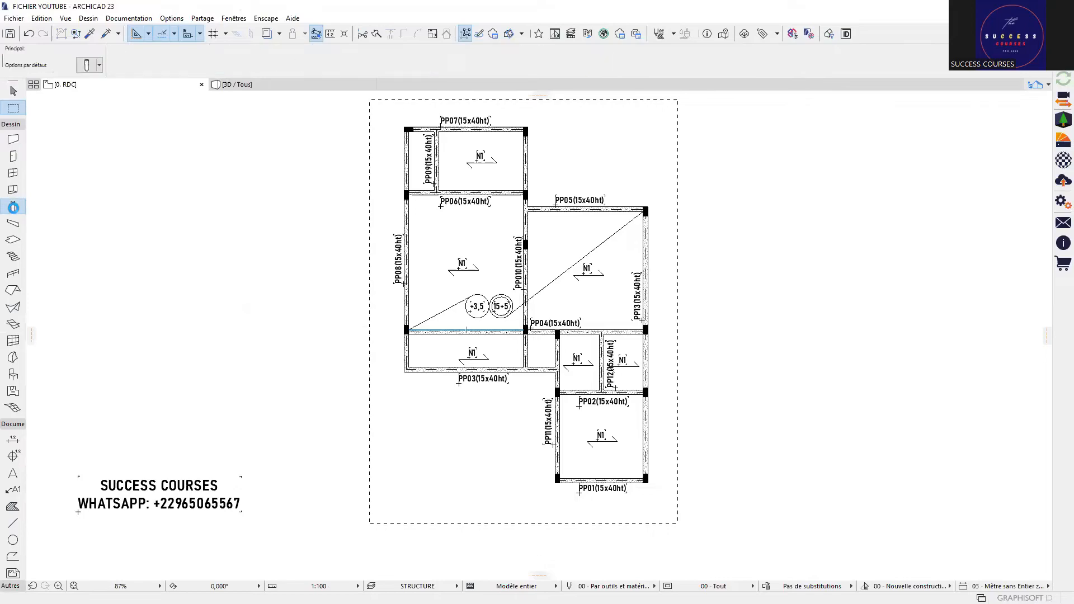
key("ctrl+a")
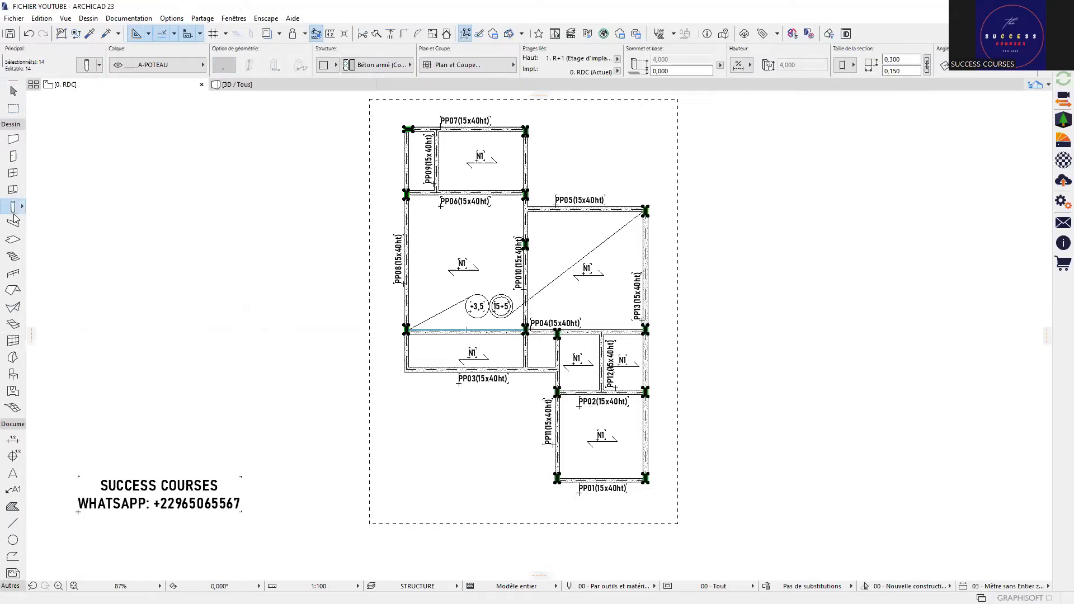
double_click(13, 208)
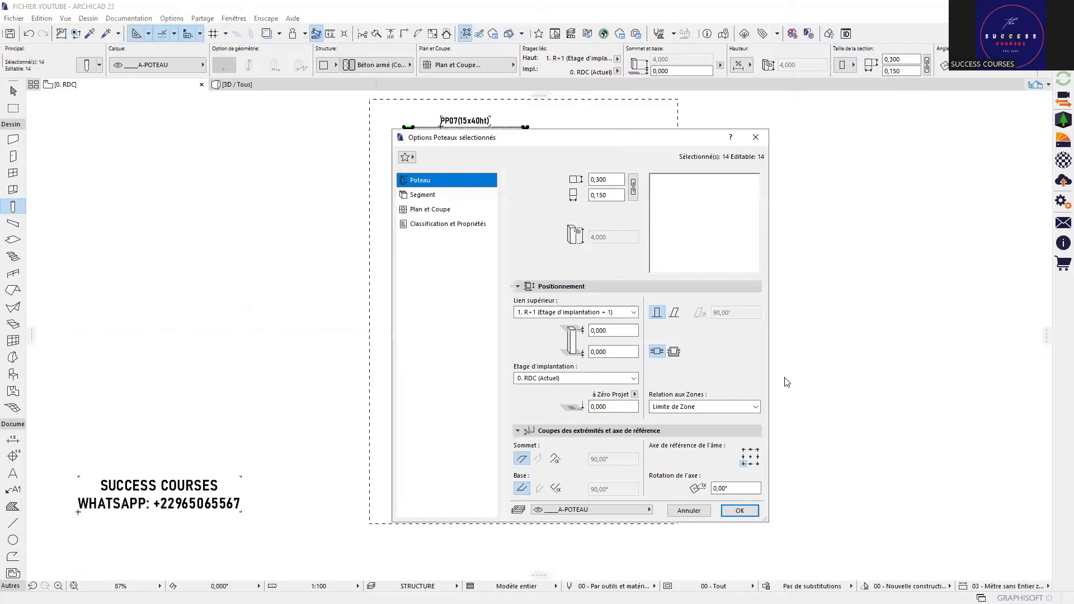
left_click(440, 211)
scroll(732, 443, "down", 4)
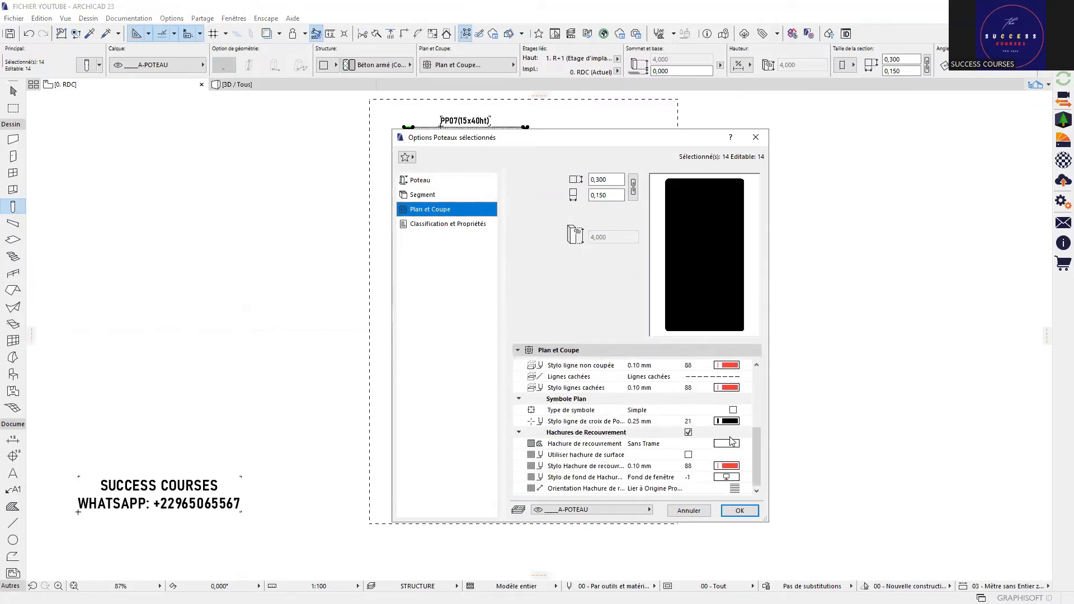
left_click(744, 410)
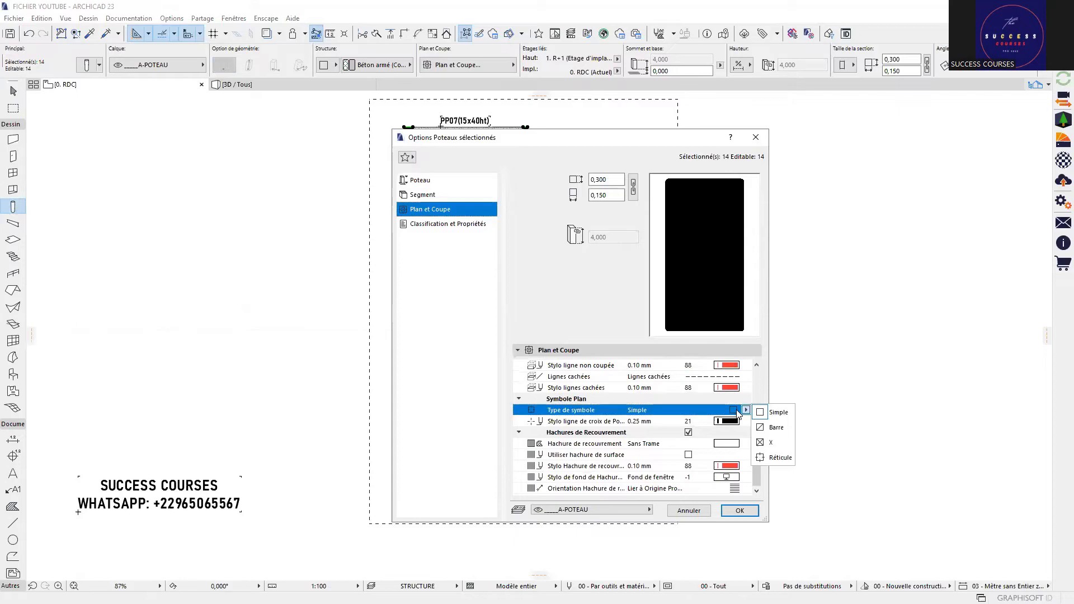
left_click(780, 458)
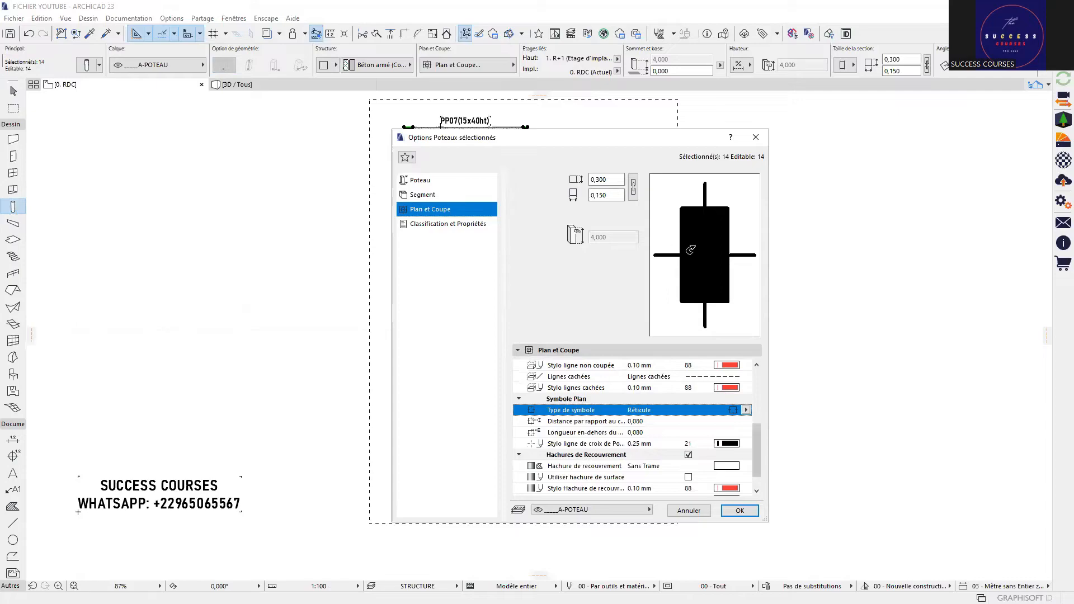
left_click(739, 511)
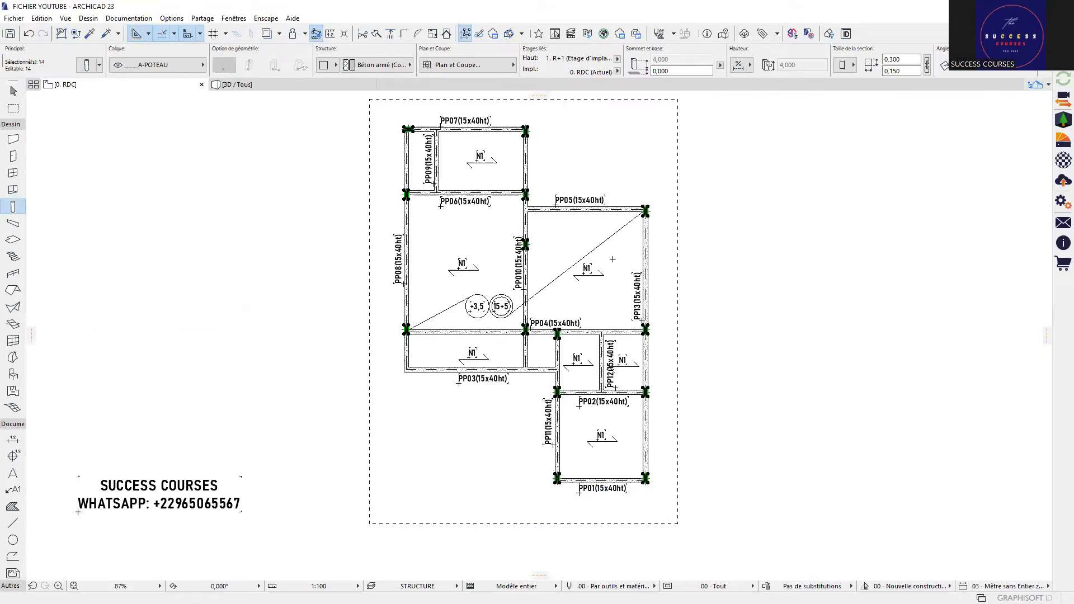
key("Escape")
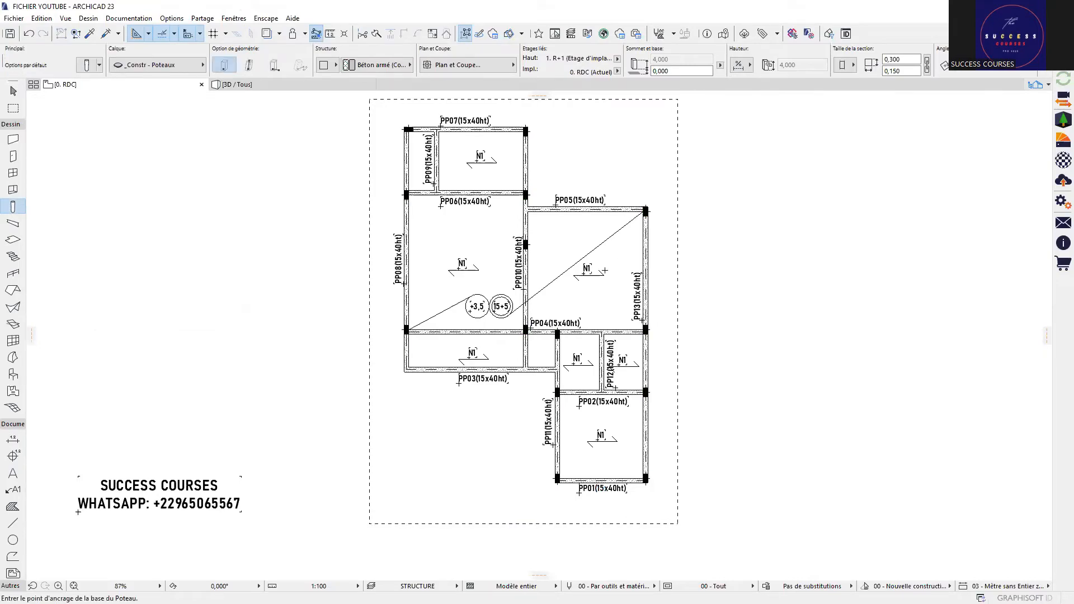
Export only the marquee area of the plan as FICHIER YOUTUBE in DXF format to the PO2 folder, and save the project
left_click(12, 18)
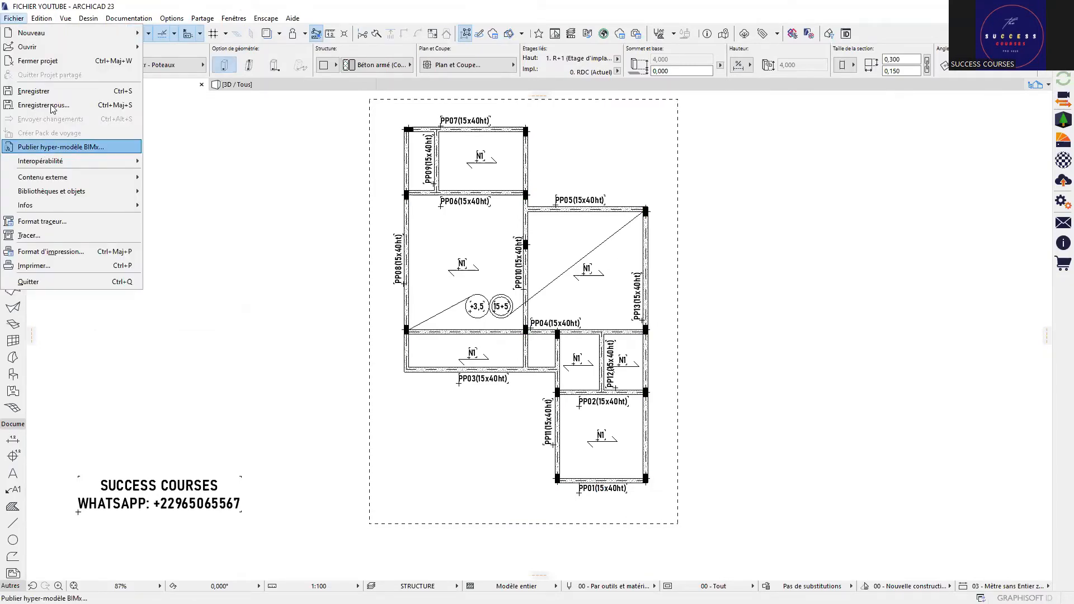
left_click(80, 106)
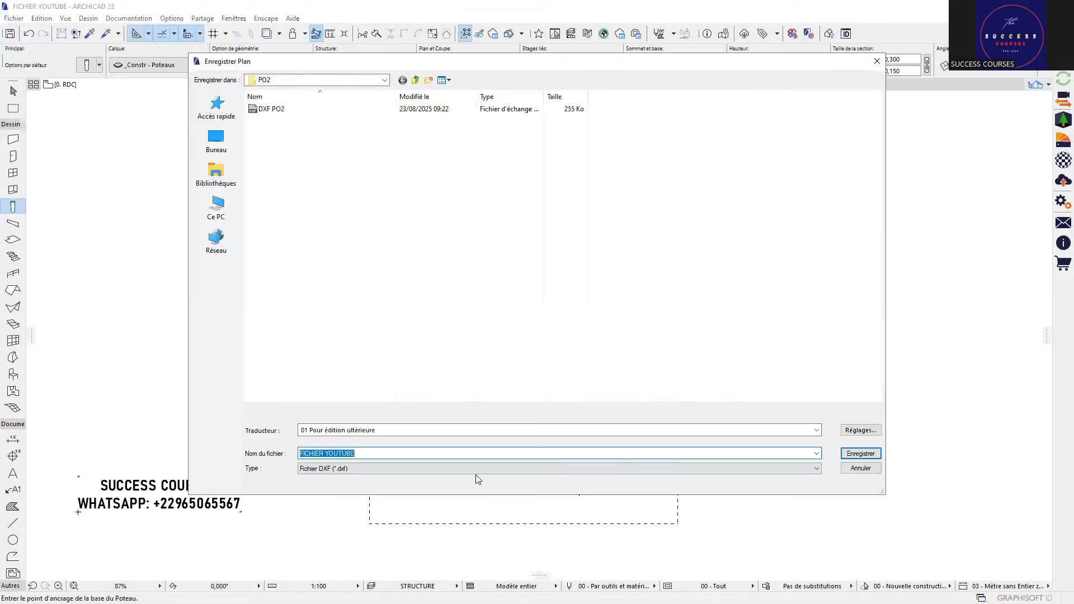
left_click(860, 455)
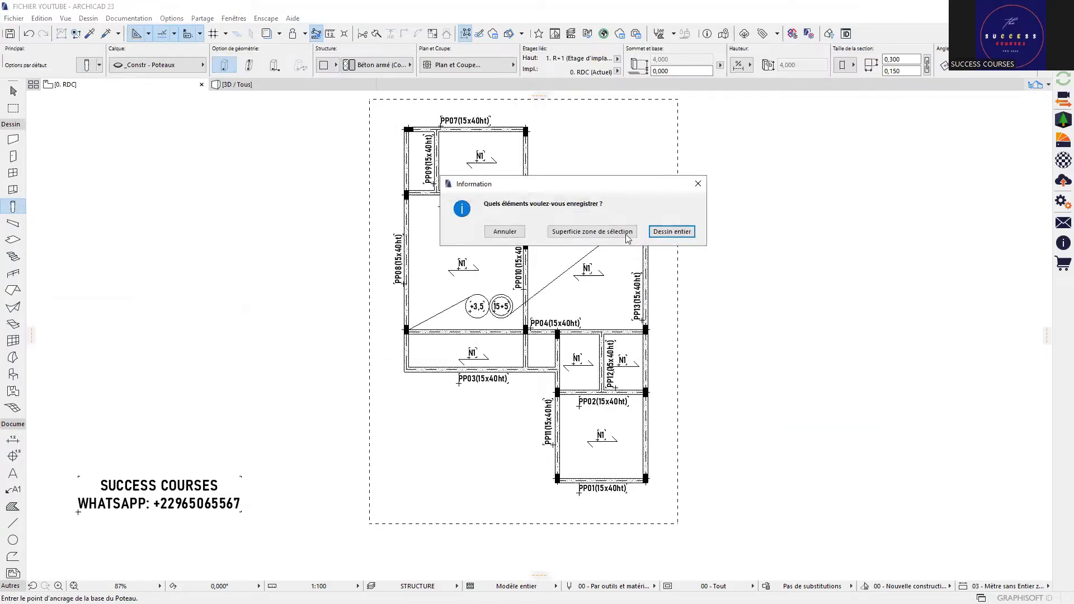
left_click(626, 236)
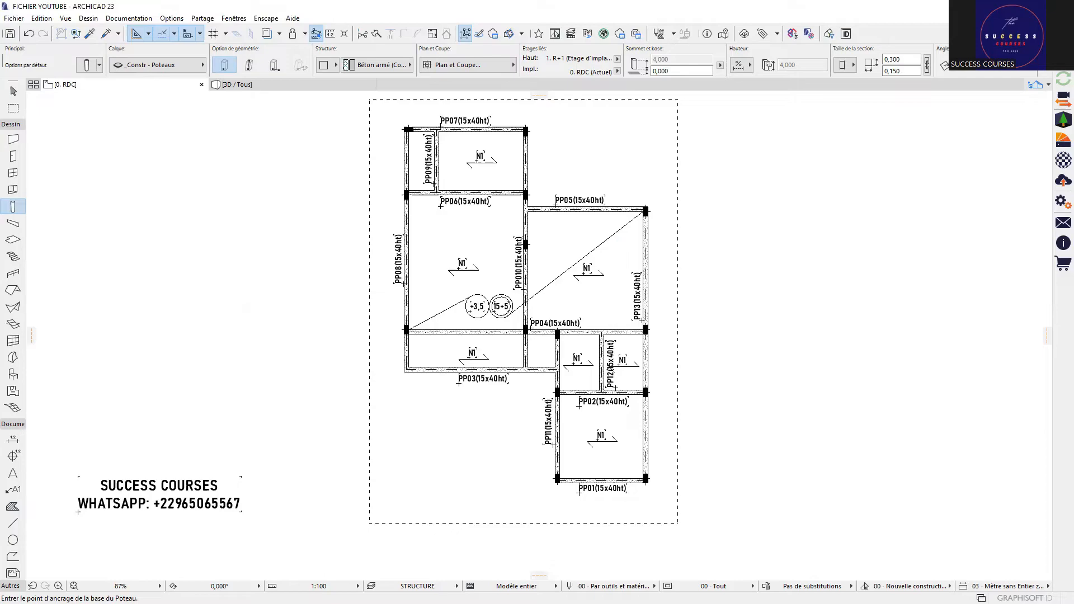
key("ctrl+s")
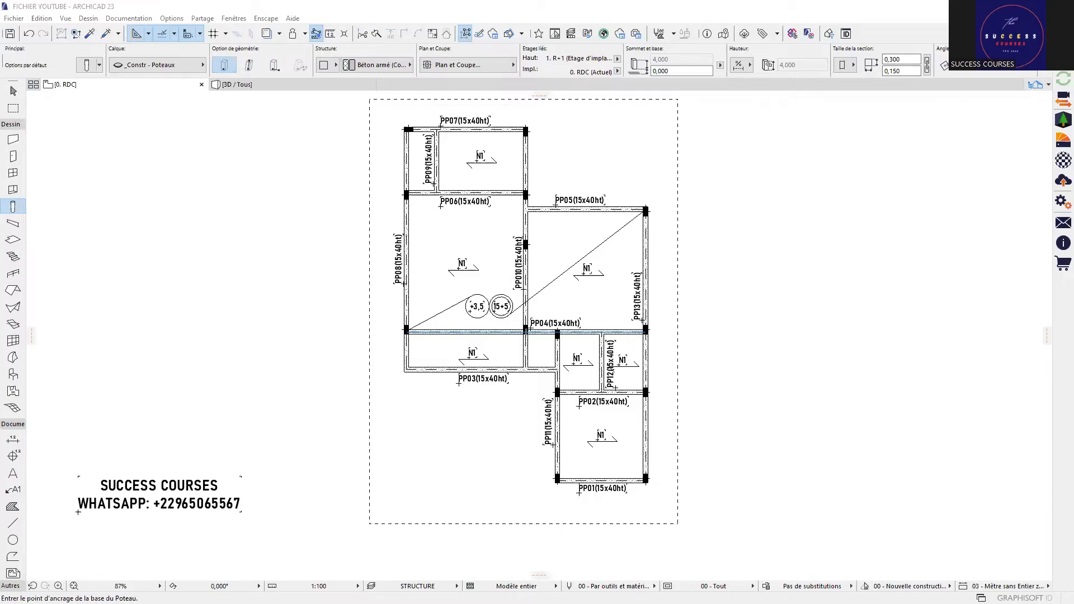
Switch to Concrete Building Structures, start a DXF import, and delete the old DXF PO2 file from the PO2 folder
left_click(153, 364)
key("alt+Tab")
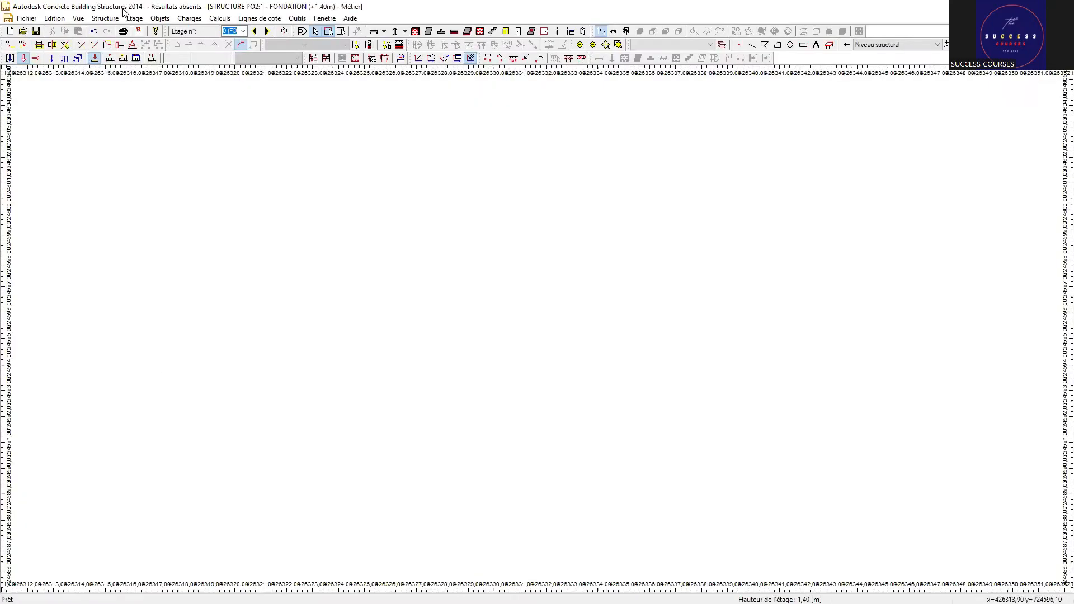
left_click(27, 18)
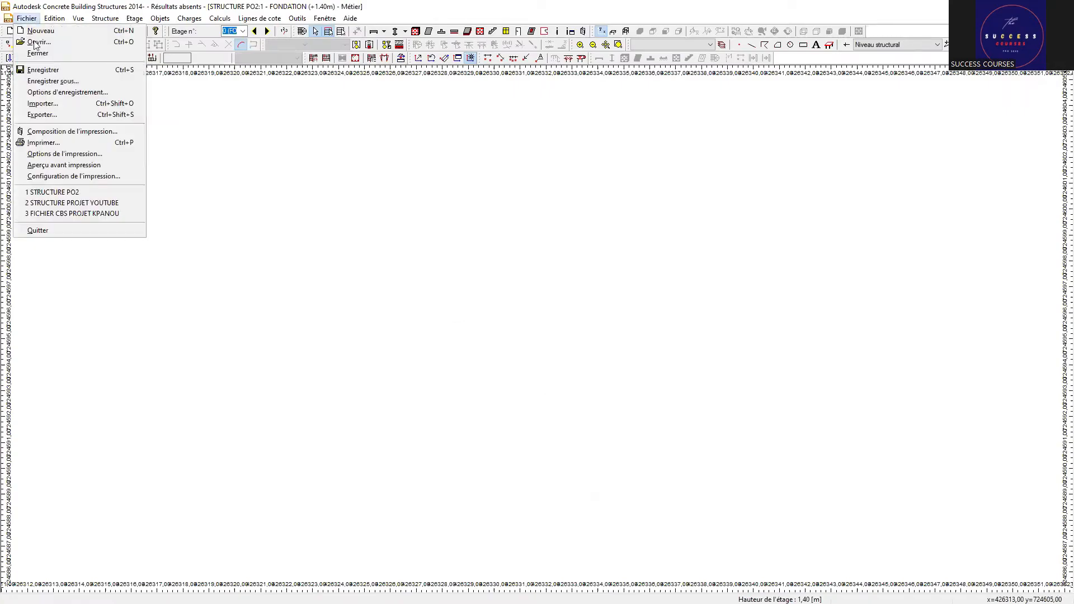
left_click(59, 103)
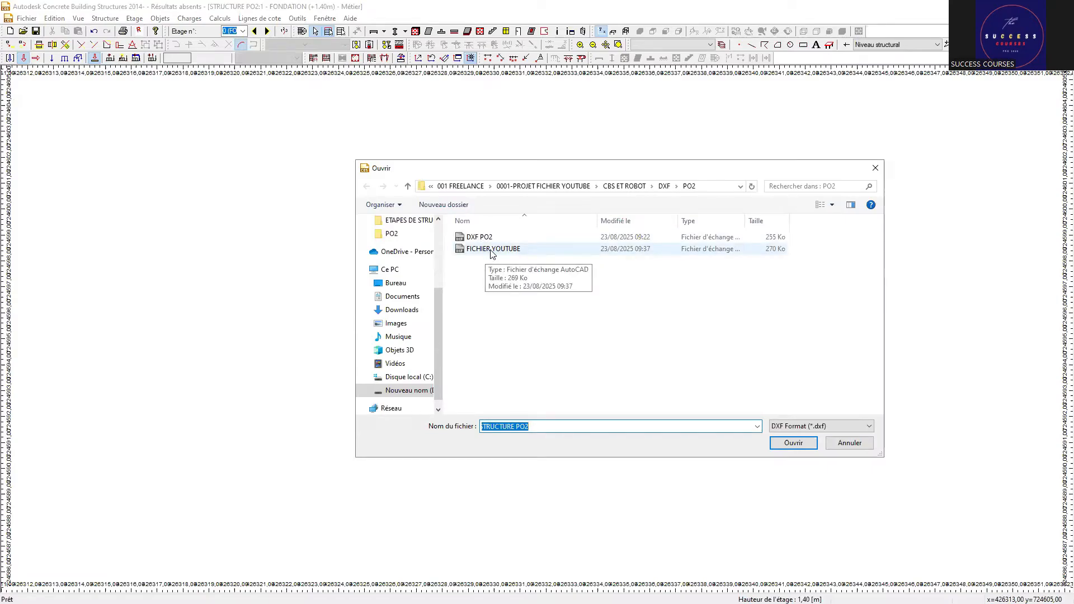
left_click(492, 252)
left_click(481, 240)
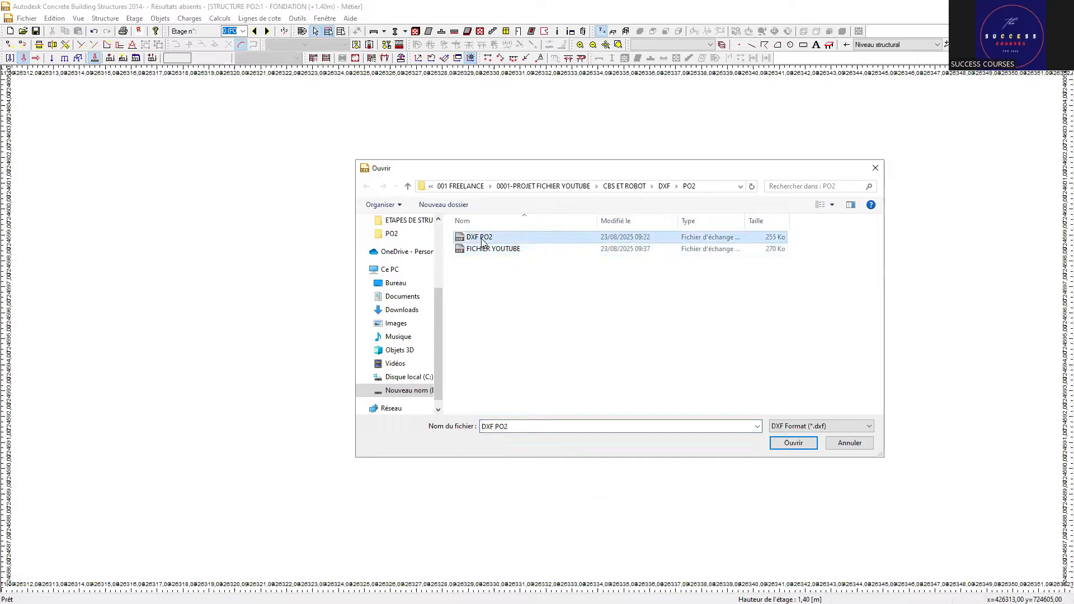
key("Delete")
Import the FICHIER YOUTUBE DXF into the FONDATION storey with the DXF unit set to m
left_click(480, 241)
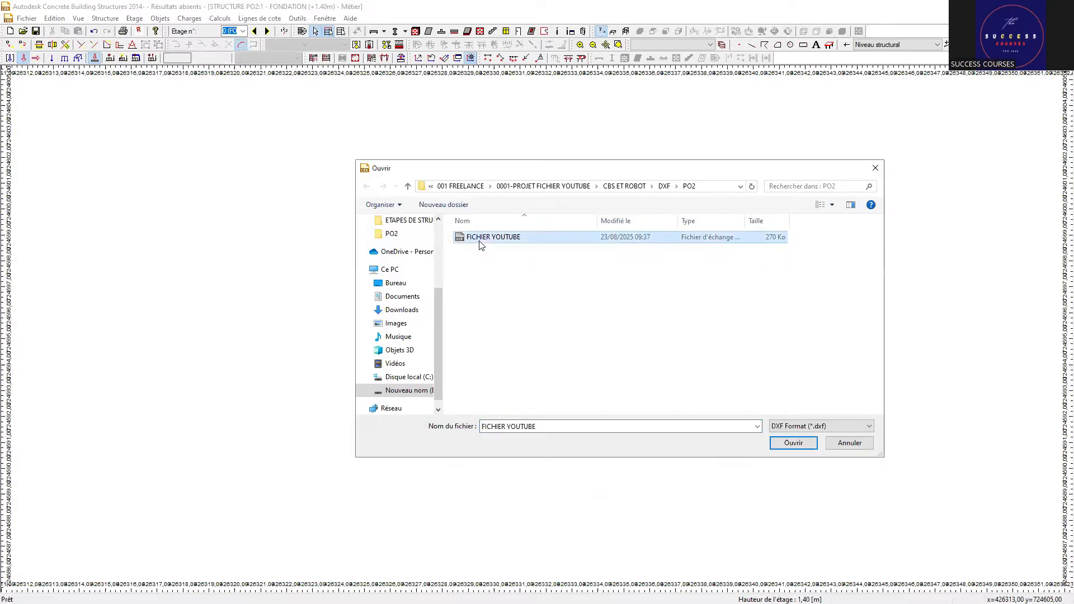
left_click(790, 444)
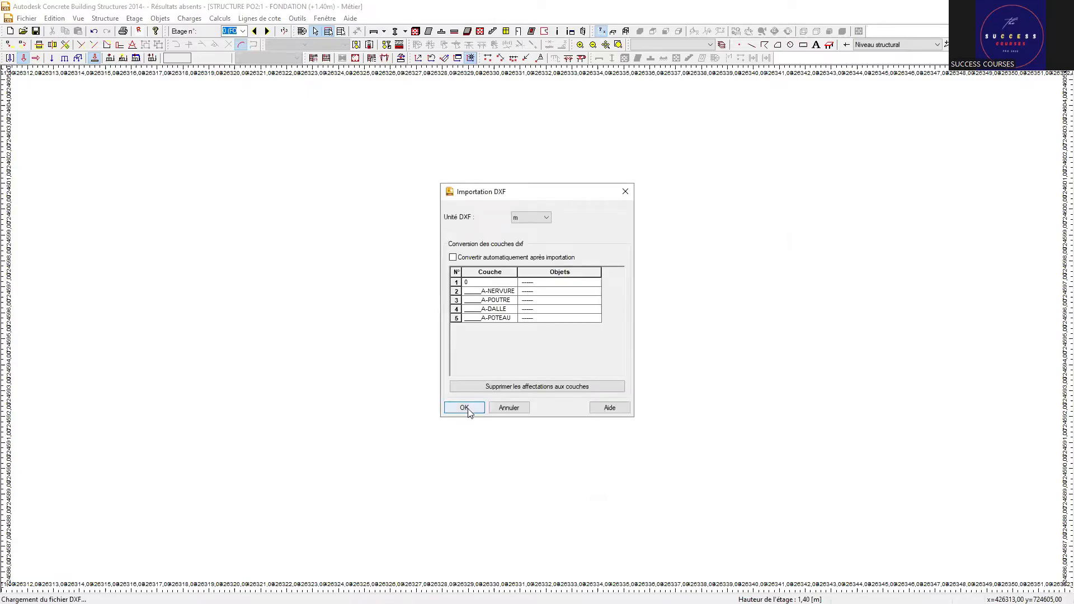
left_click(464, 408)
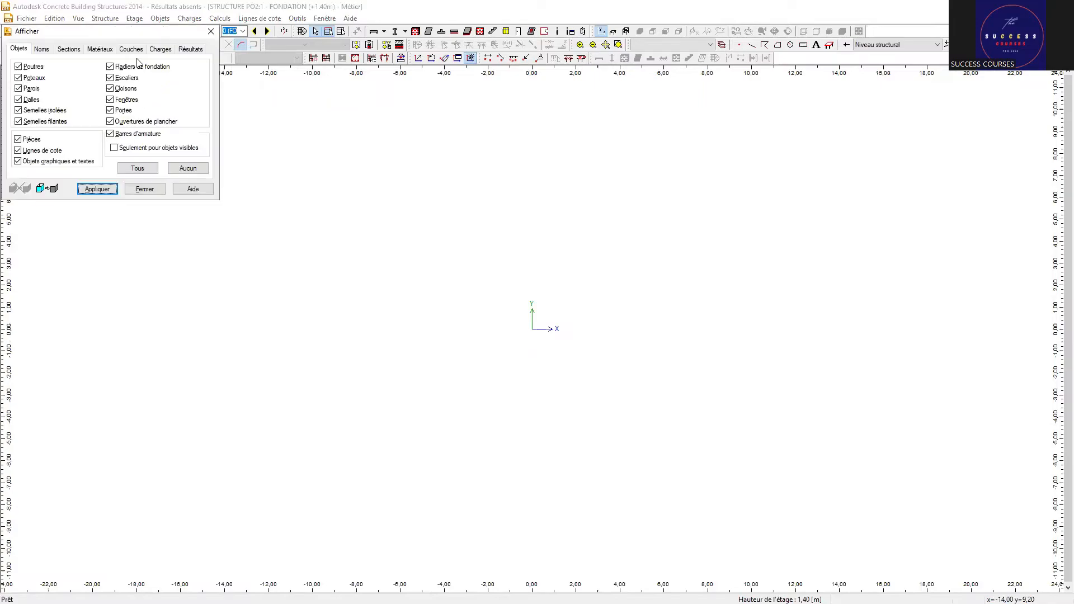
Check the visibility of the imported DXF layers in the display settings, and return to the object categories
left_click_drag(142, 36, 867, 145)
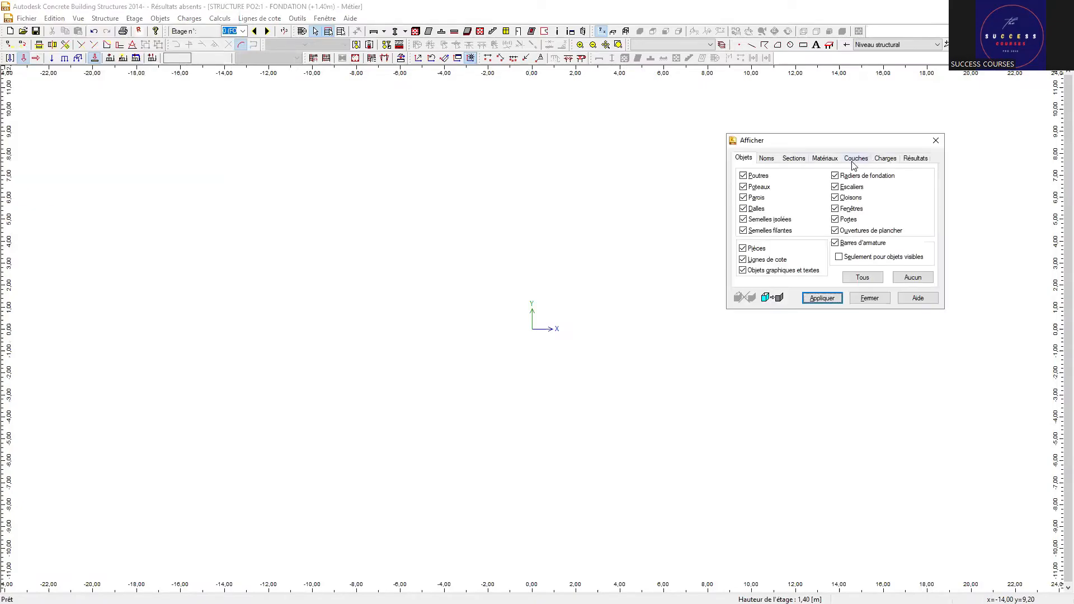
left_click(855, 158)
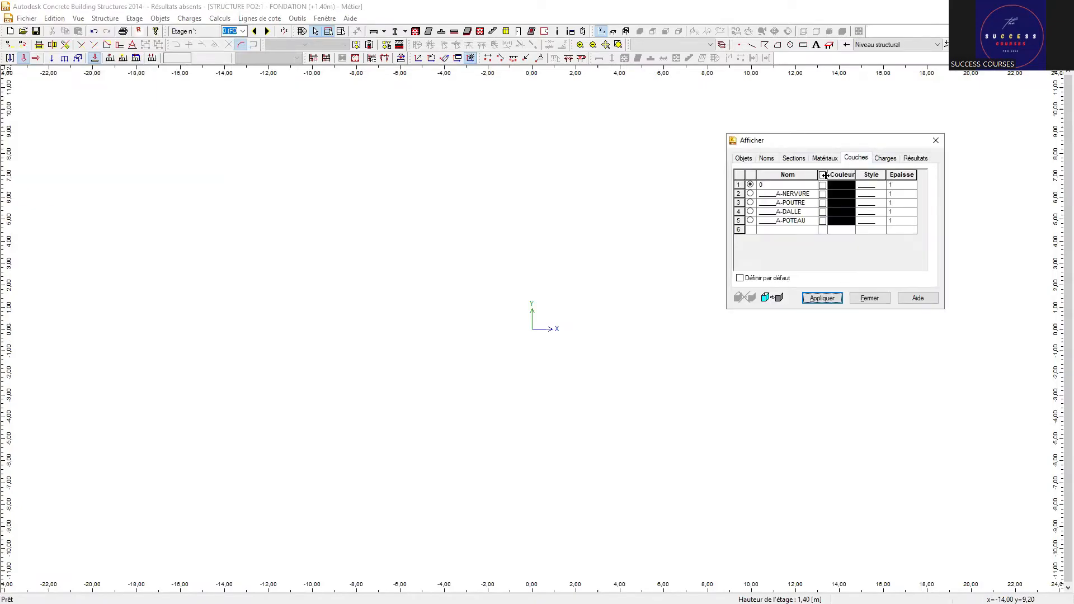
left_click(823, 175)
left_click(823, 176)
left_click_drag(781, 143, 854, 147)
left_click(815, 163)
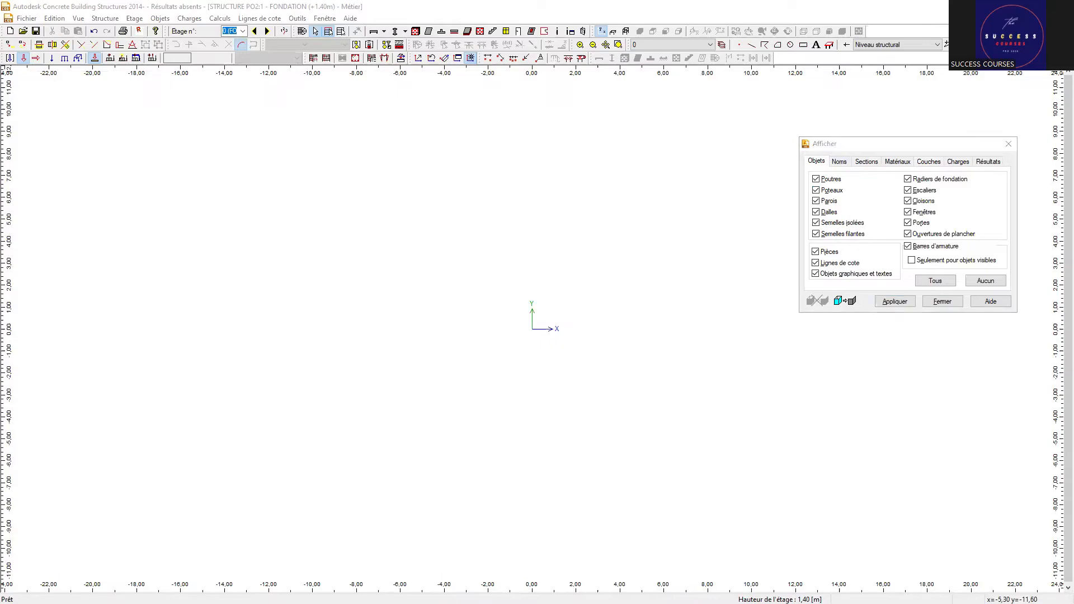
Switch to ARCHICAD, target FICHIER YOUTUBE for a new DXF save, and save the 01 Pour édition ultérieure translator settings with a 1 mètre drawing unit
key("super")
key("Escape")
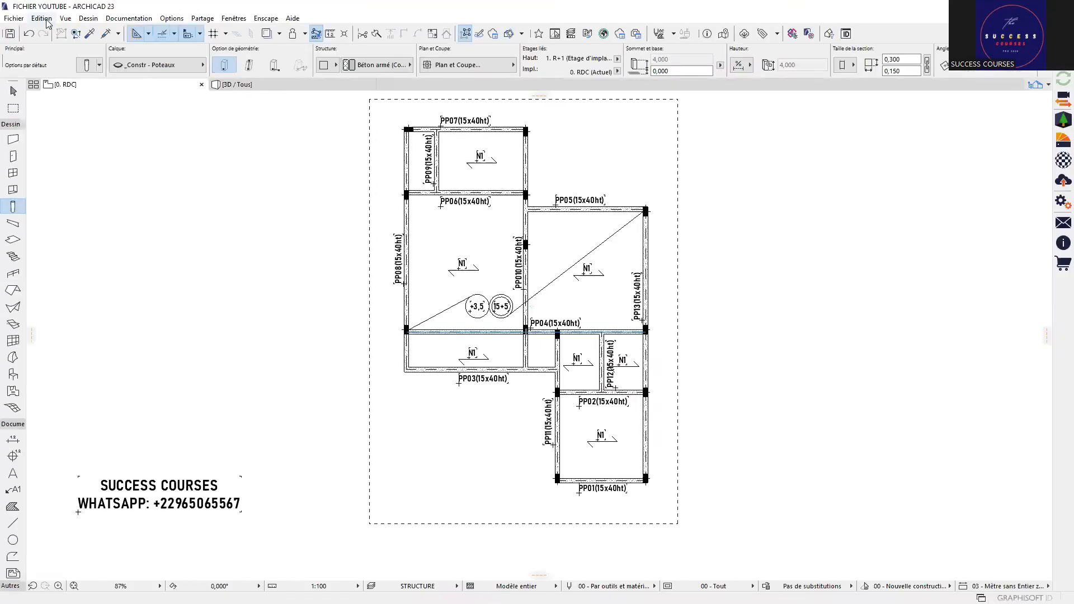
left_click(14, 18)
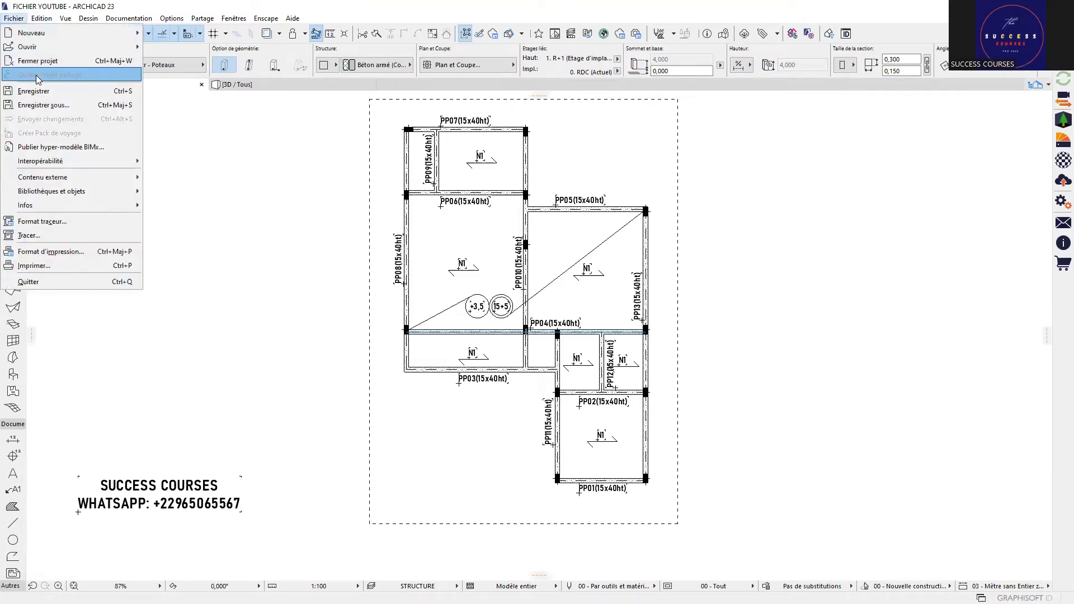
left_click(46, 106)
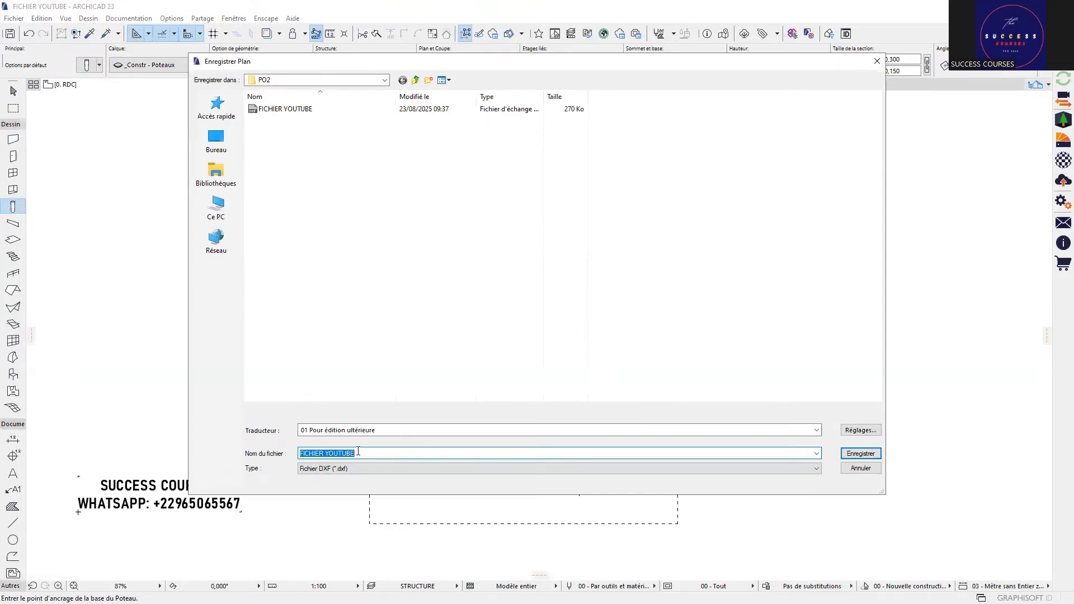
left_click(297, 109)
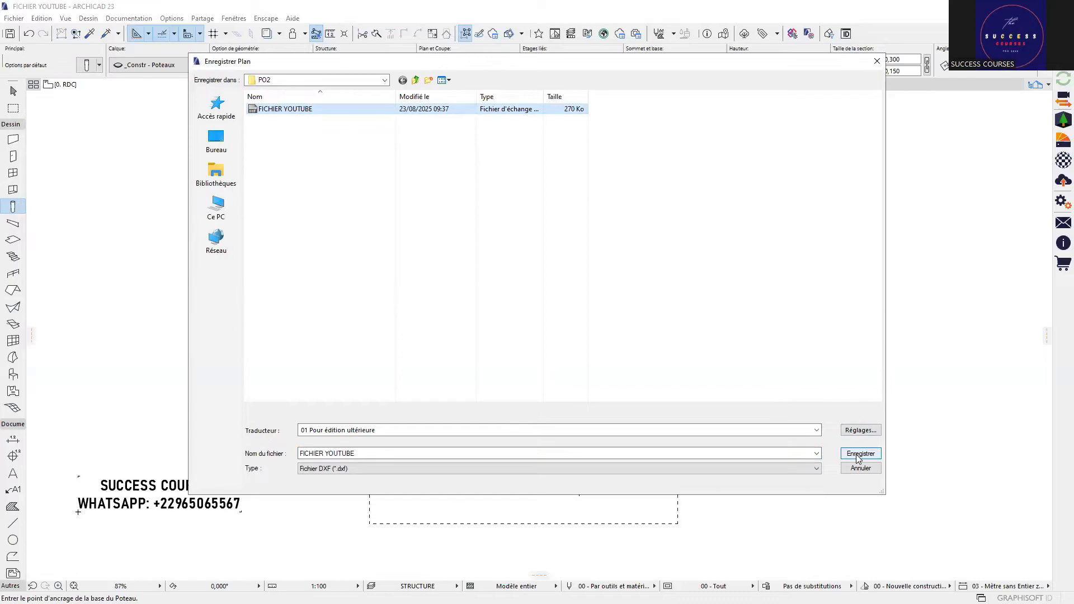
left_click(861, 430)
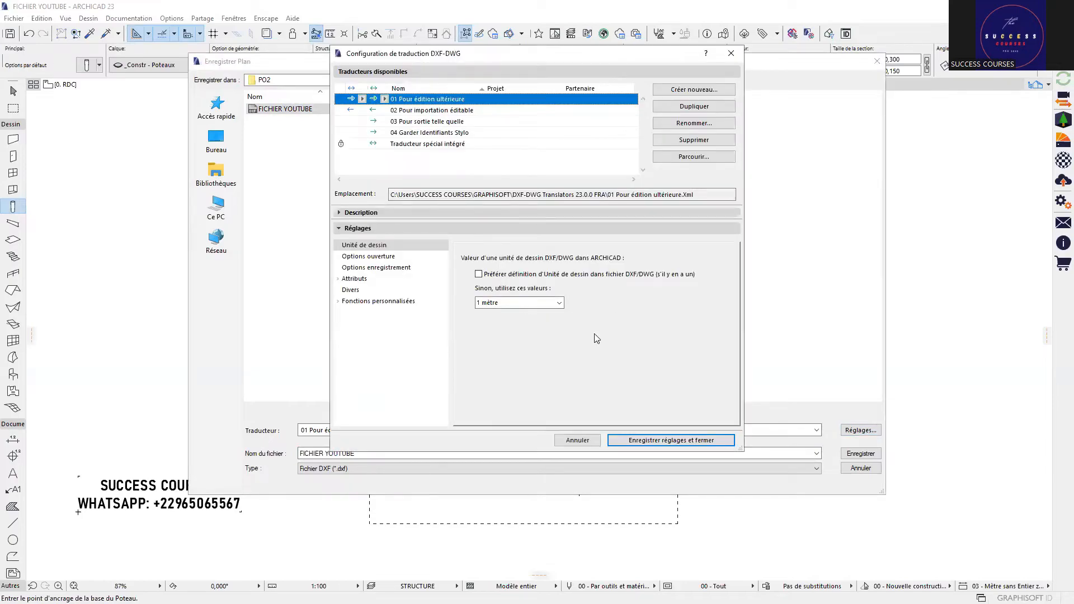
left_click(643, 440)
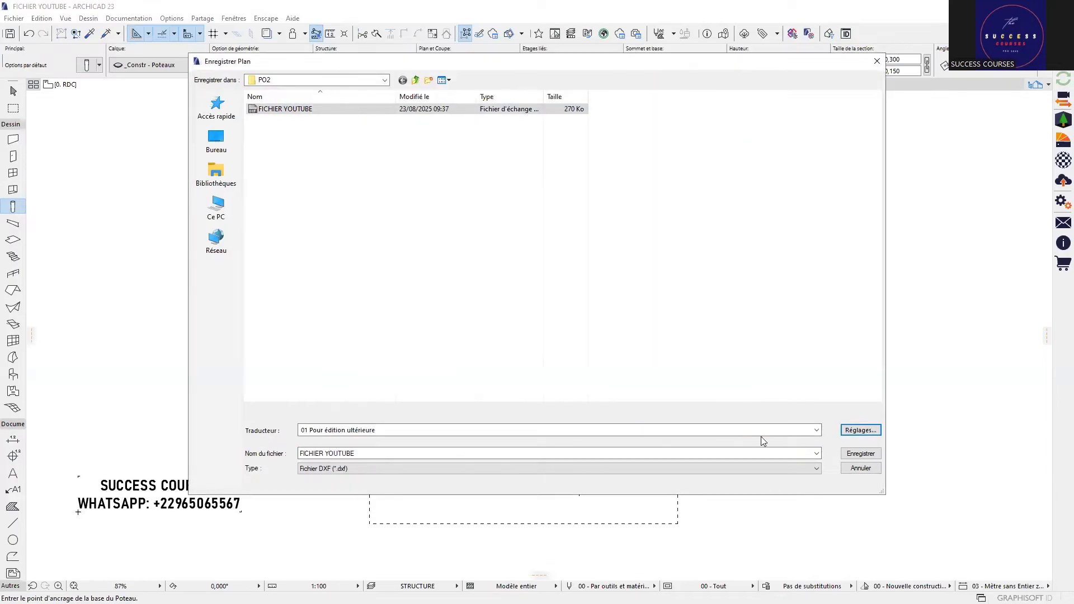
Replace the existing FICHIER YOUTUBE.dxf with an export of only the marquee area
left_click(860, 453)
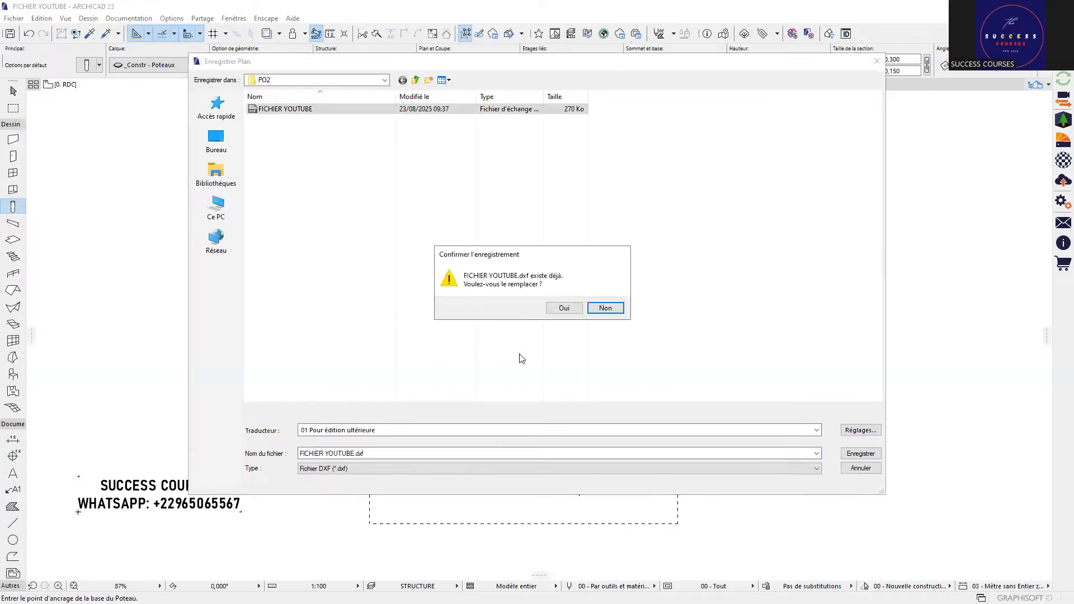
left_click(564, 311)
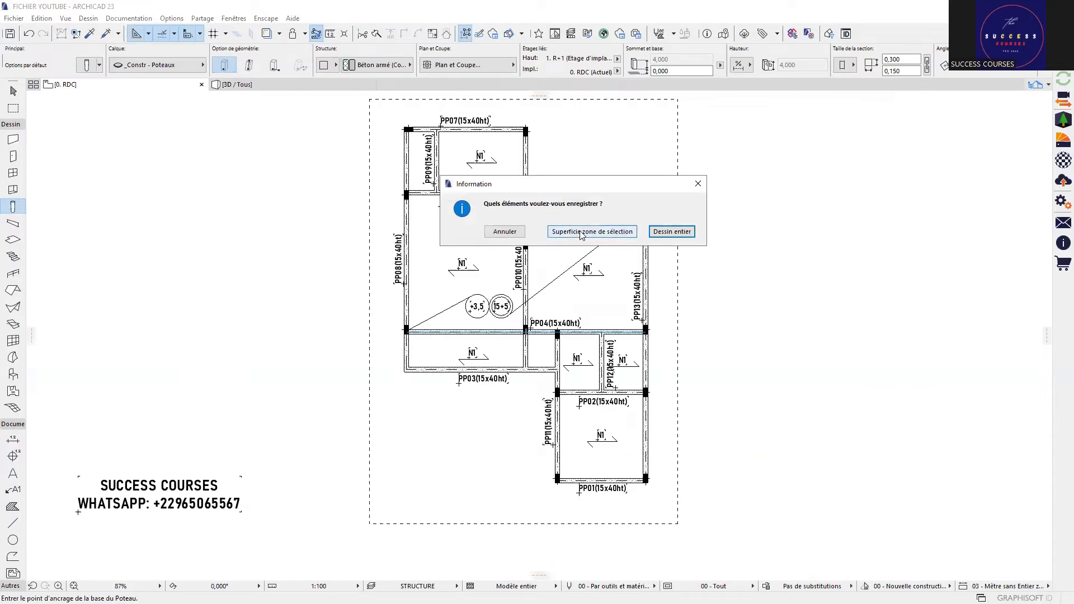
left_click(589, 234)
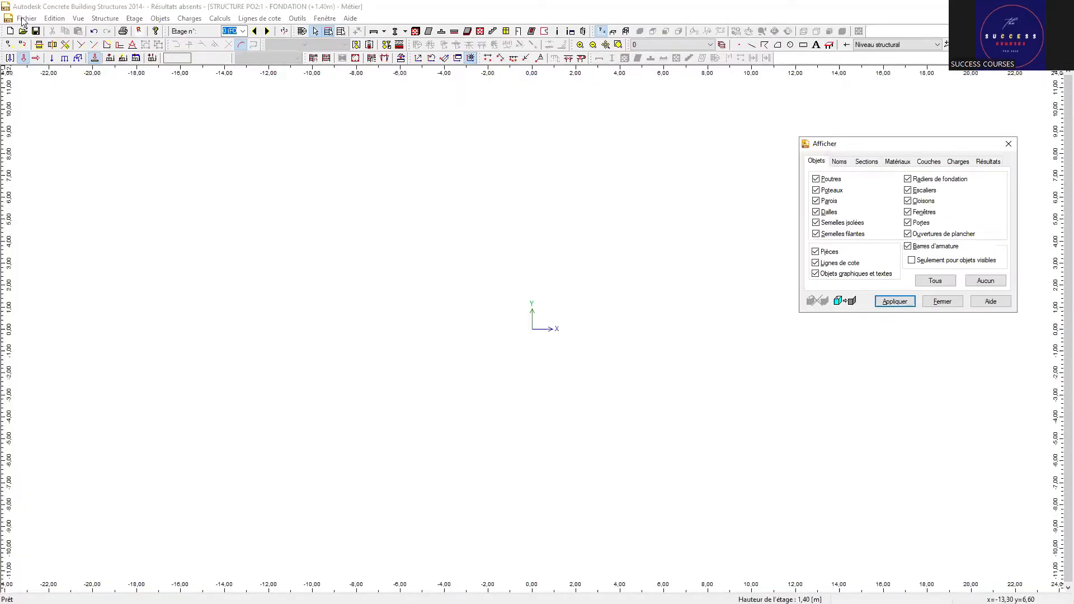
Fit the whole imported plan of the FONDATION storey in the view
left_click(24, 19)
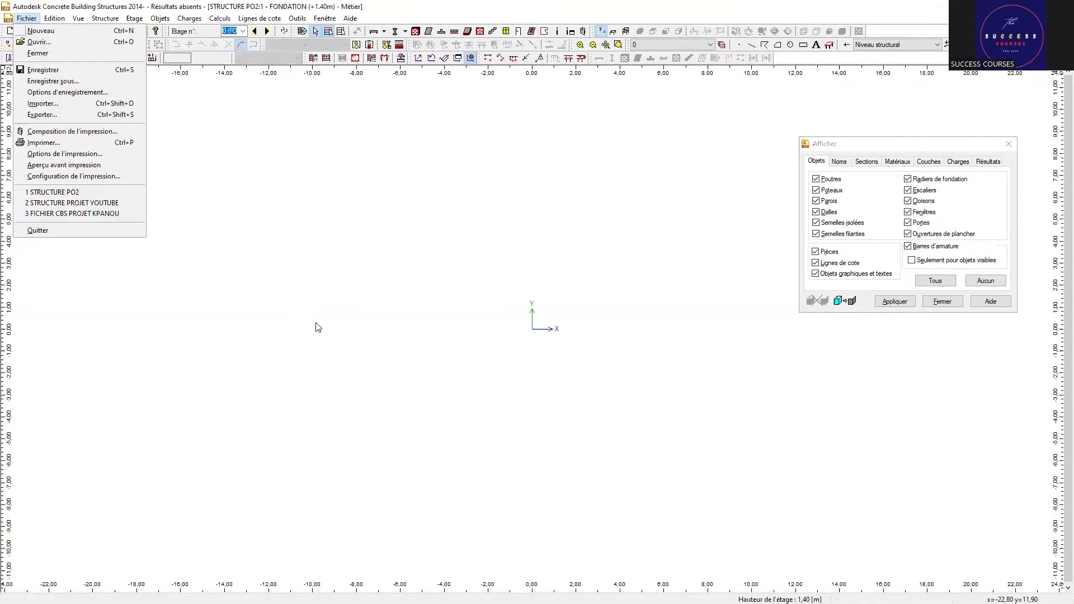
left_click(251, 334)
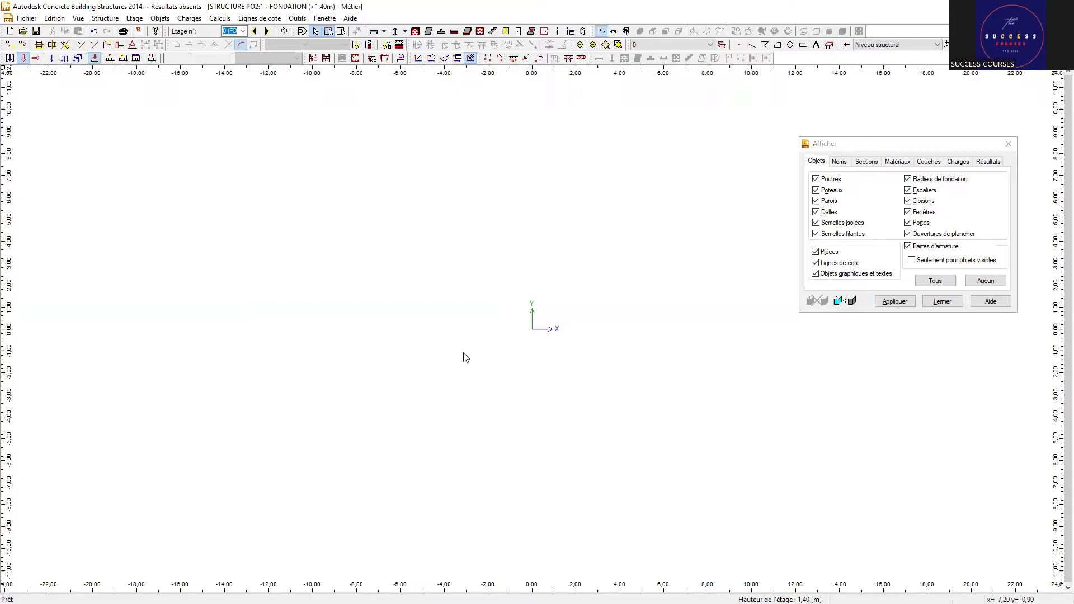
key("ctrl+d")
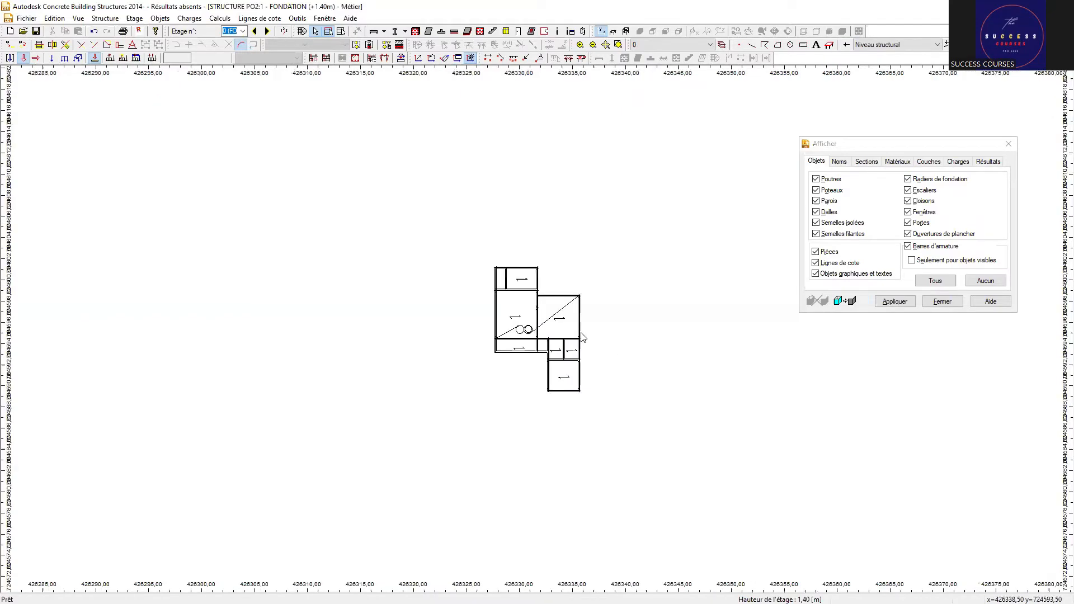
Examine the imported foundation plan up close, checking its beam lines, column crosses and overall outline
scroll(582, 338, "up", 5)
scroll(556, 396, "up", 3)
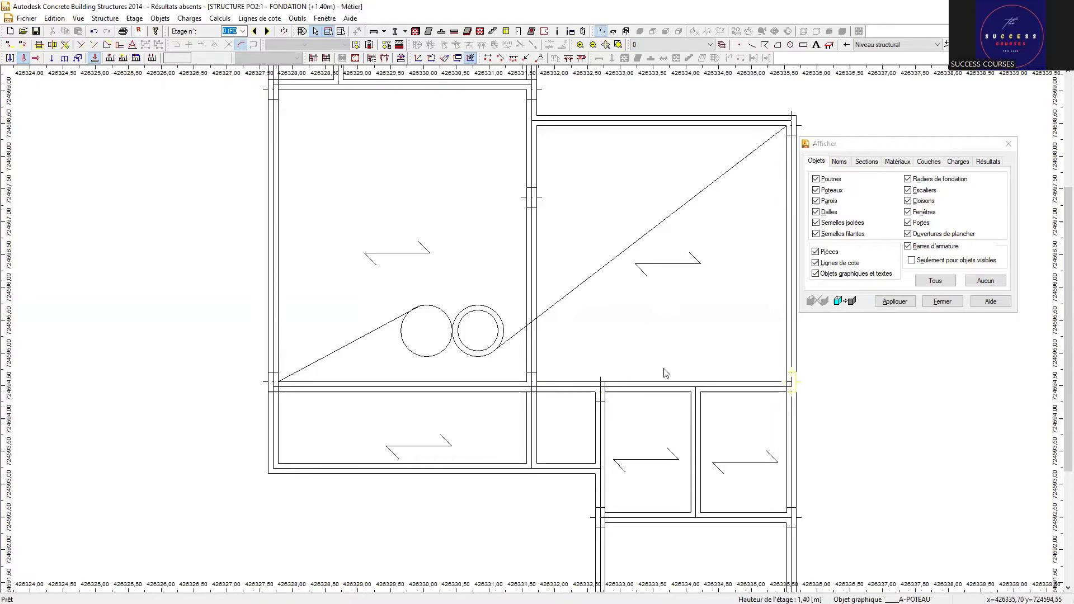
scroll(674, 386, "down", 3)
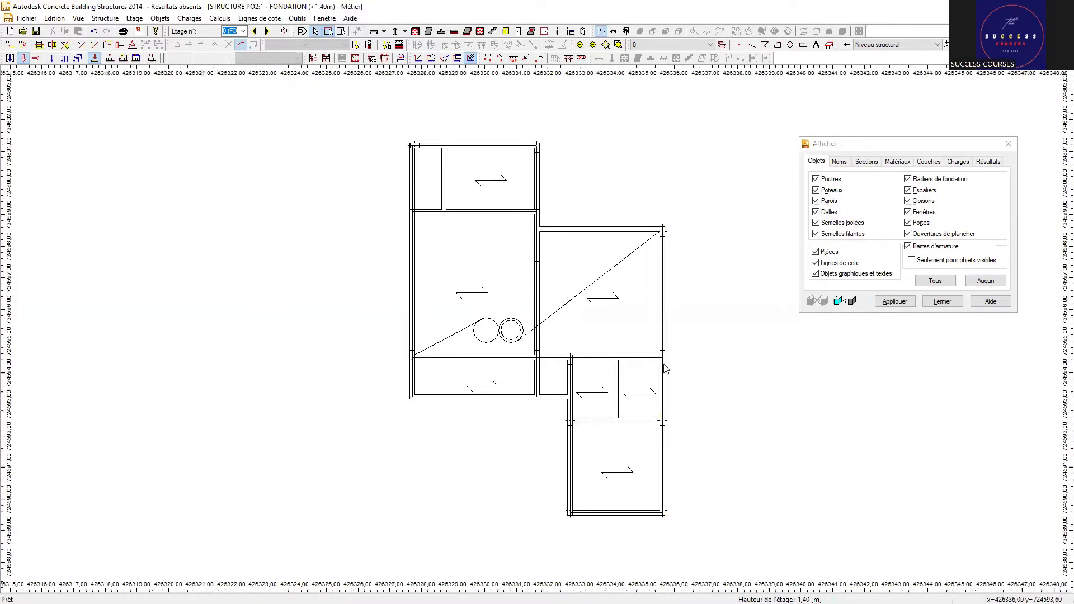
scroll(634, 374, "up", 1)
scroll(626, 373, "down", 2)
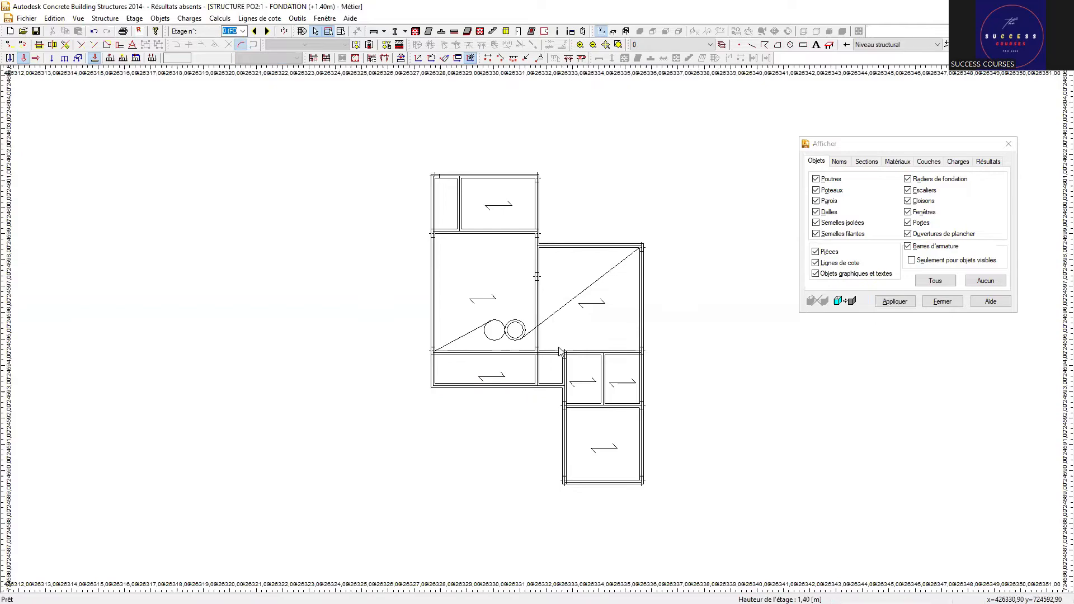
scroll(559, 350, "up", 1)
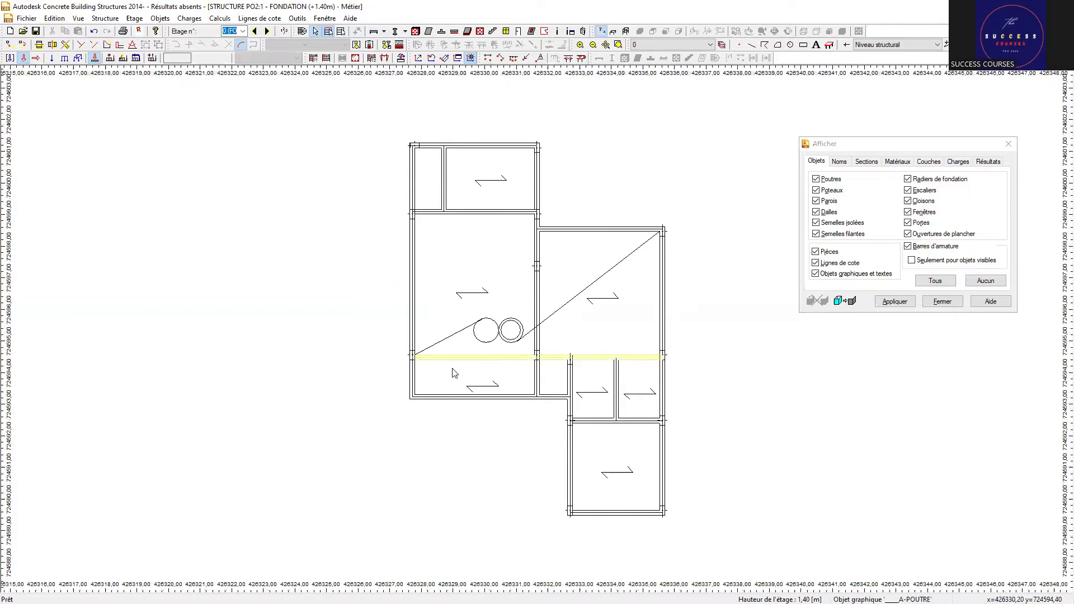
scroll(441, 245, "down", 2)
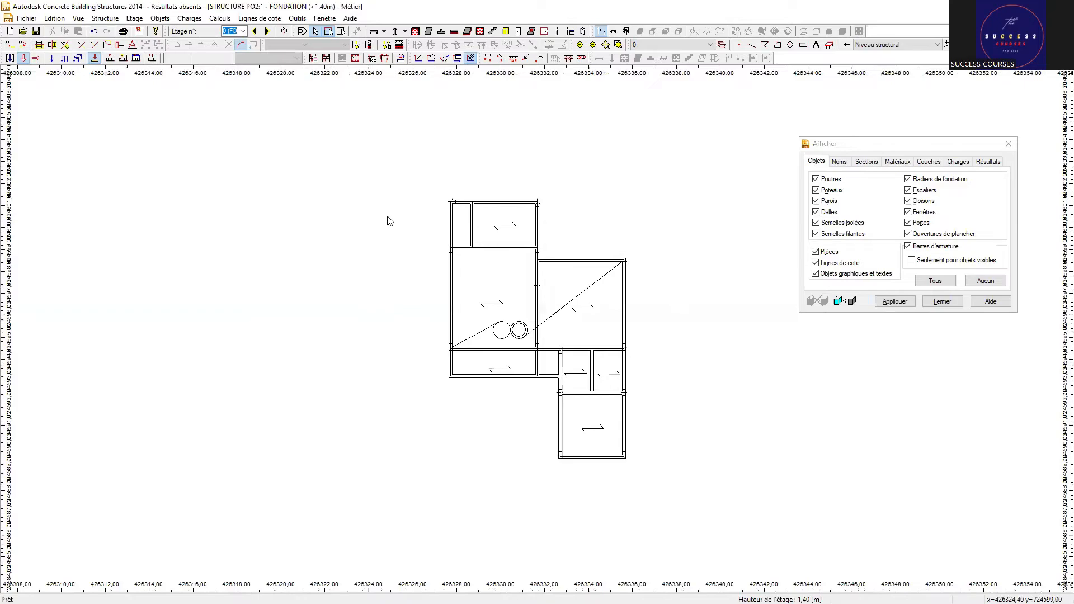
scroll(390, 226, "down", 1)
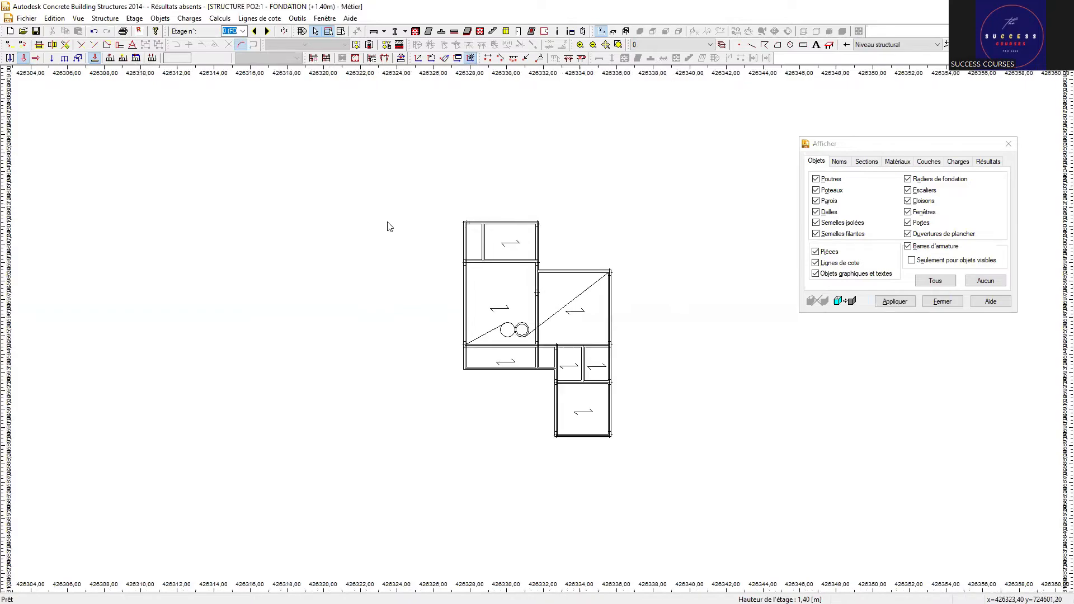
scroll(586, 207, "up", 2)
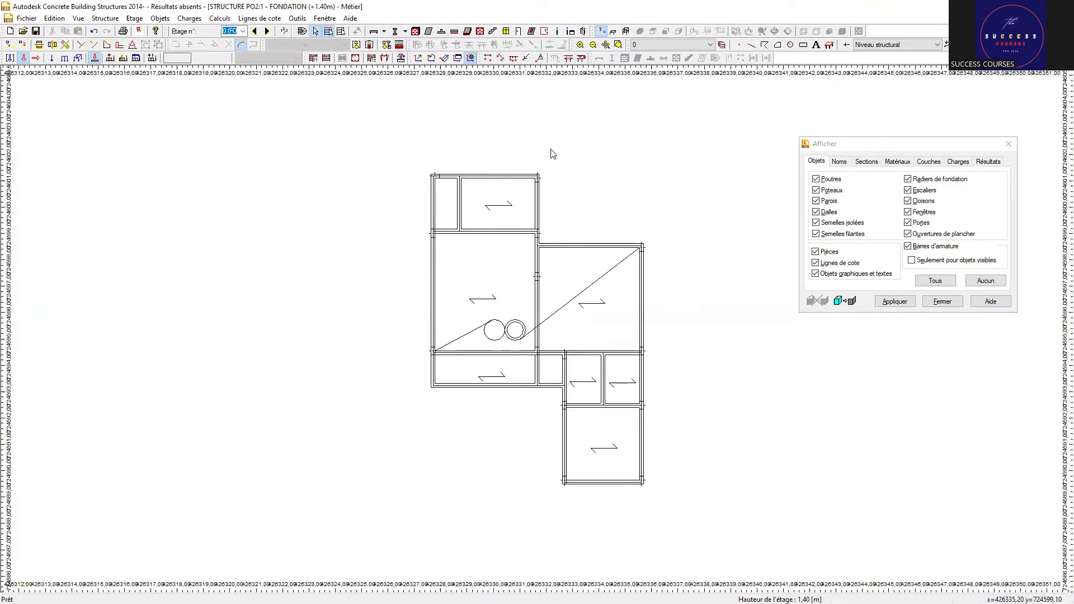
scroll(551, 140, "up", 2)
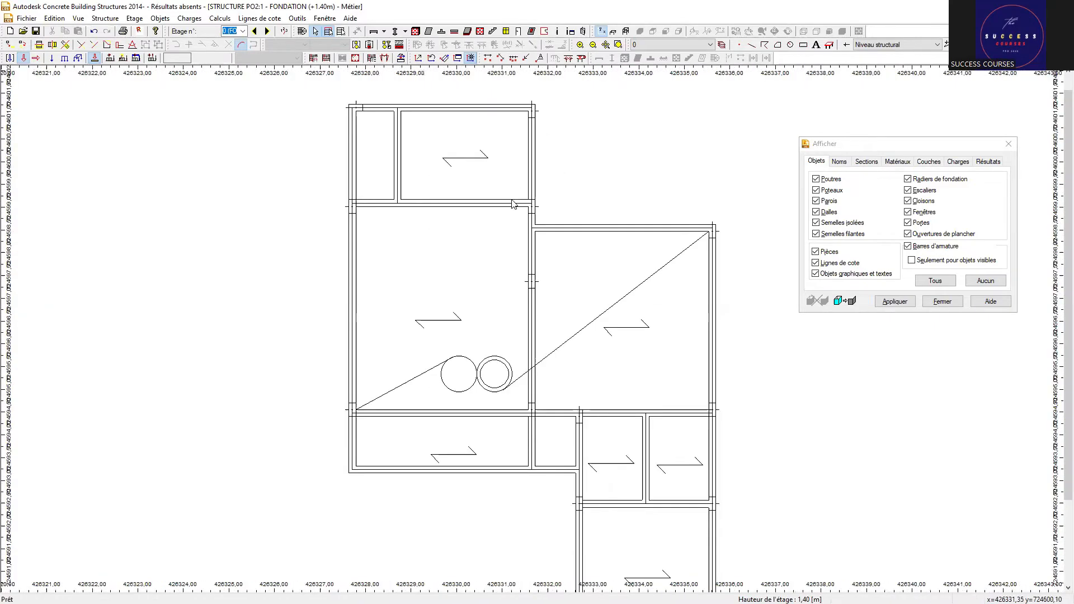
scroll(513, 203, "down", 1)
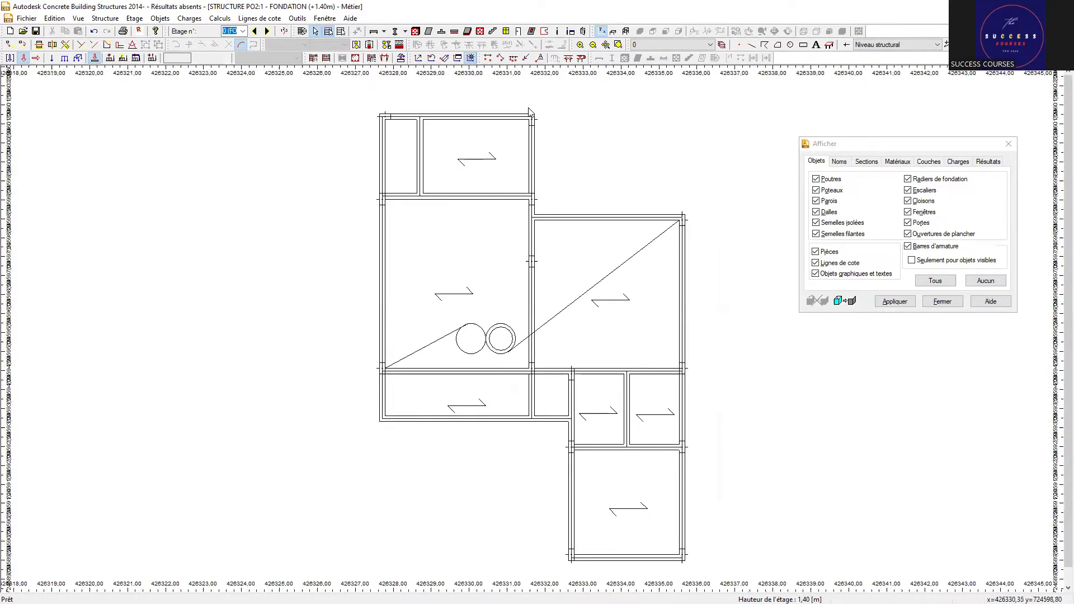
scroll(530, 112, "up", 1)
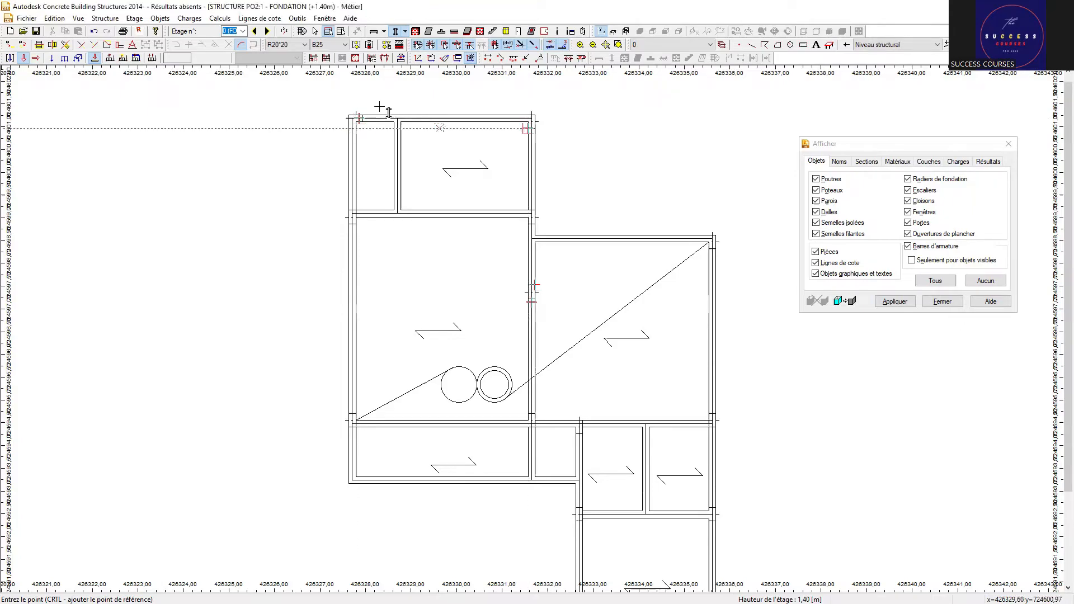
Place an R20*20 column in B25 on the beam-axis intersection at the plan's upper-left outer corner
scroll(358, 105, "up", 1)
scroll(263, 118, "up", 1)
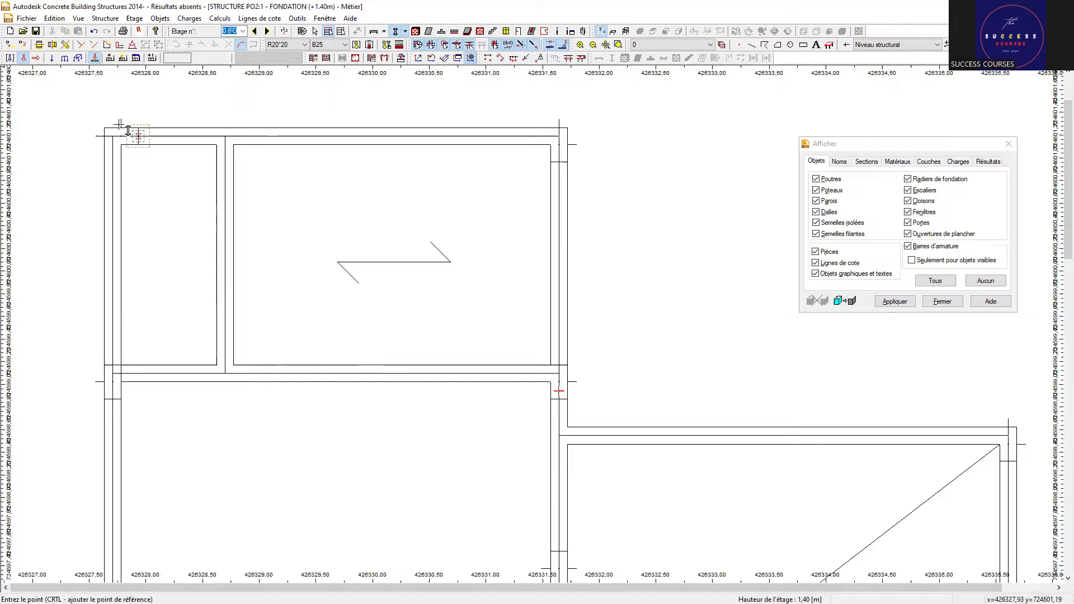
scroll(124, 135, "up", 1)
scroll(124, 134, "up", 2)
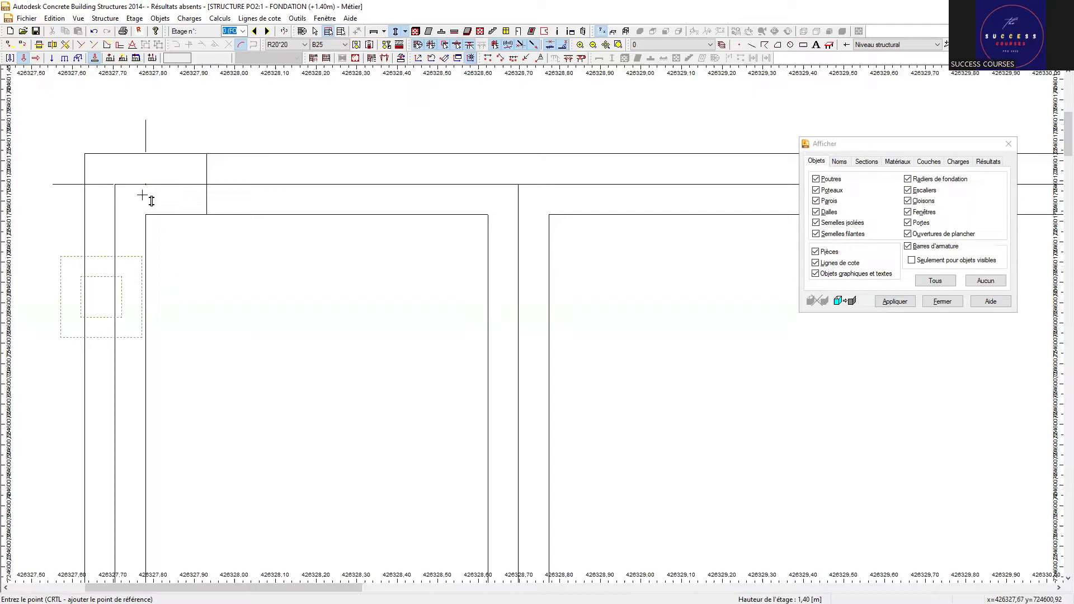
left_click(147, 182)
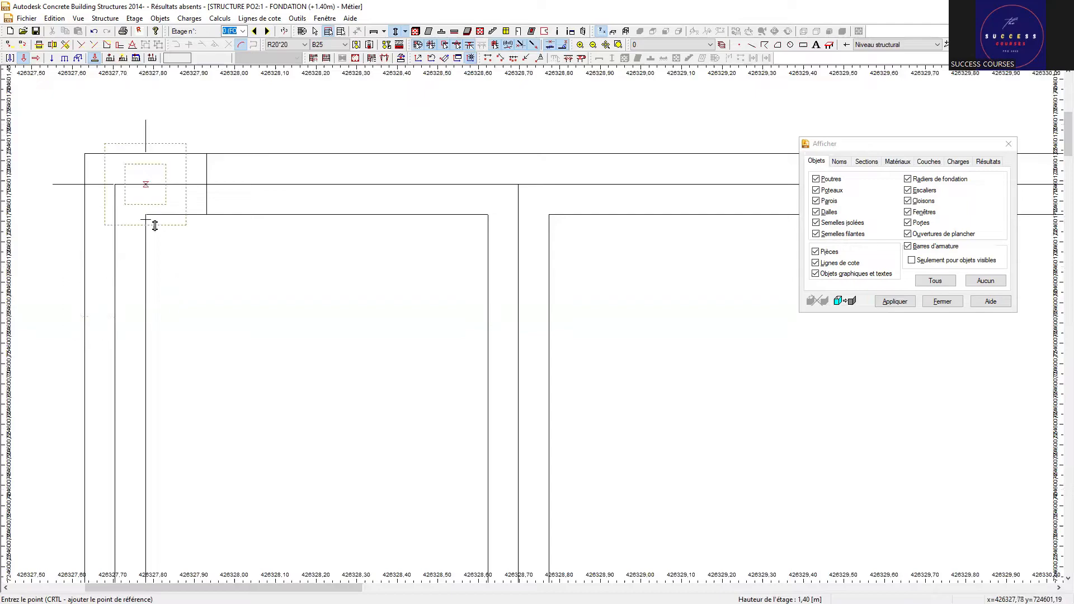
left_click(115, 184)
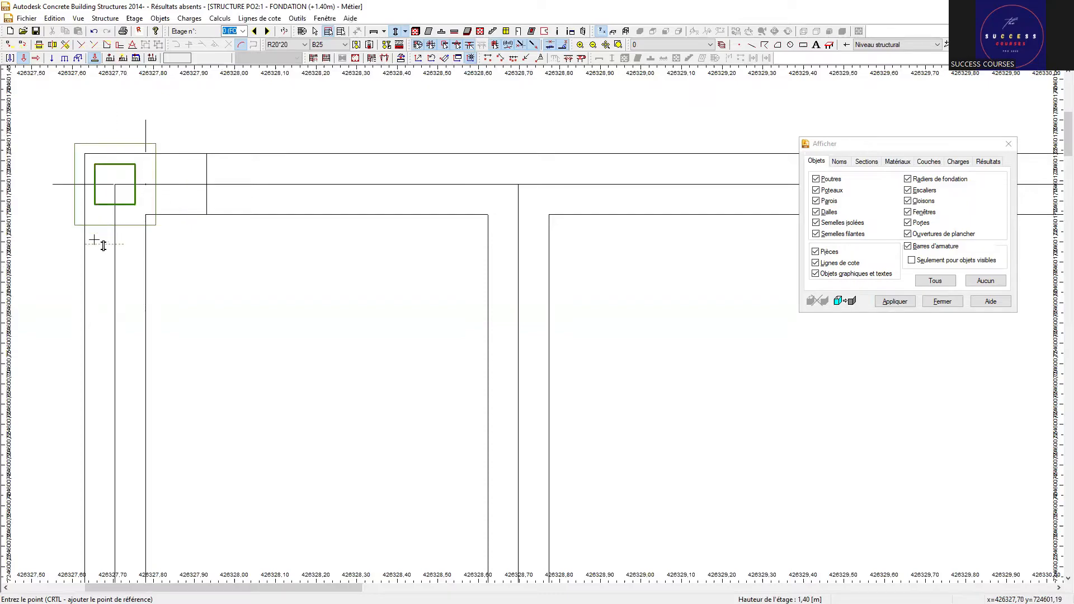
Place an R20*20 column on the beam-axis intersection at the upper-right corner of the plan's top block
scroll(81, 268, "down", 3)
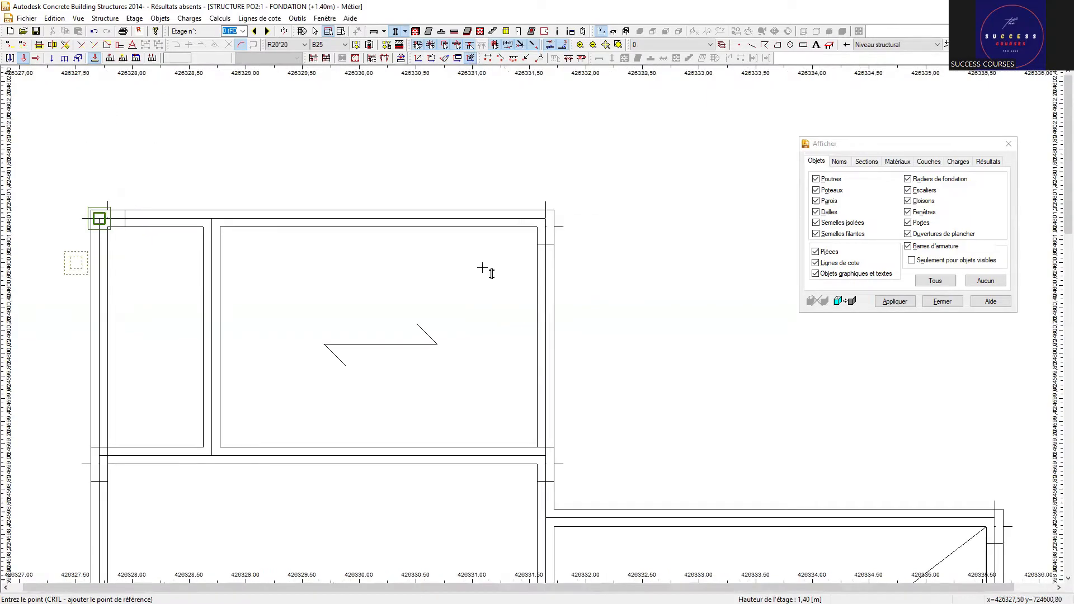
scroll(560, 217, "up", 2)
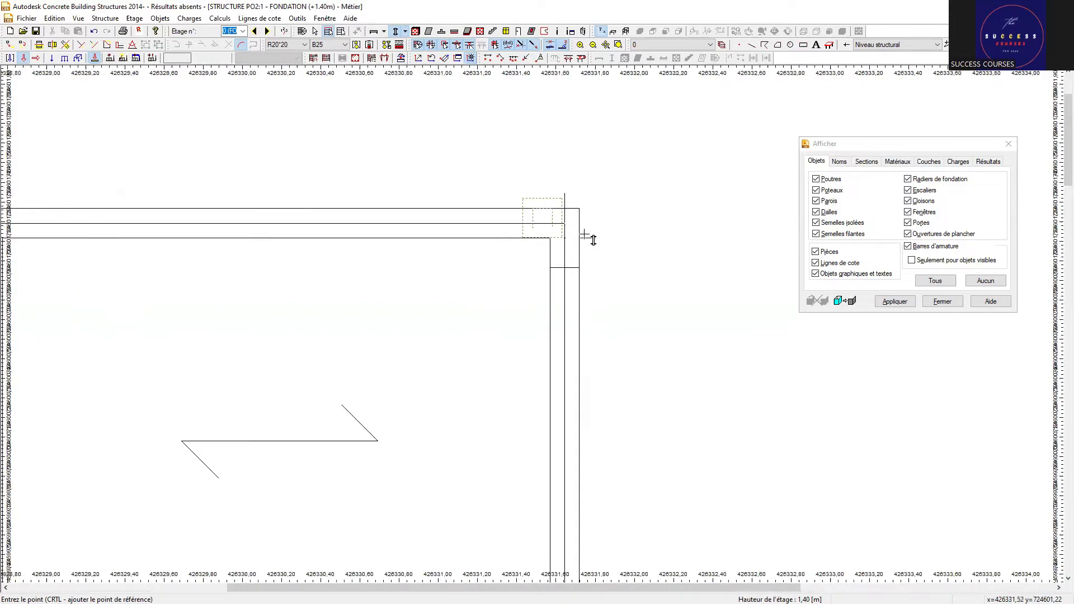
scroll(584, 239, "up", 2)
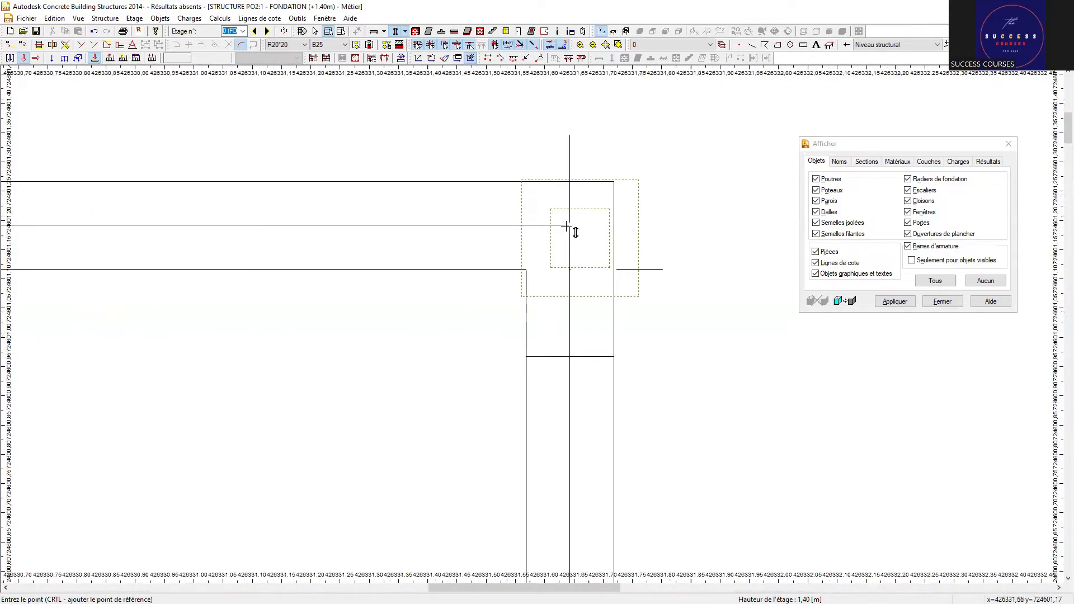
left_click(567, 225)
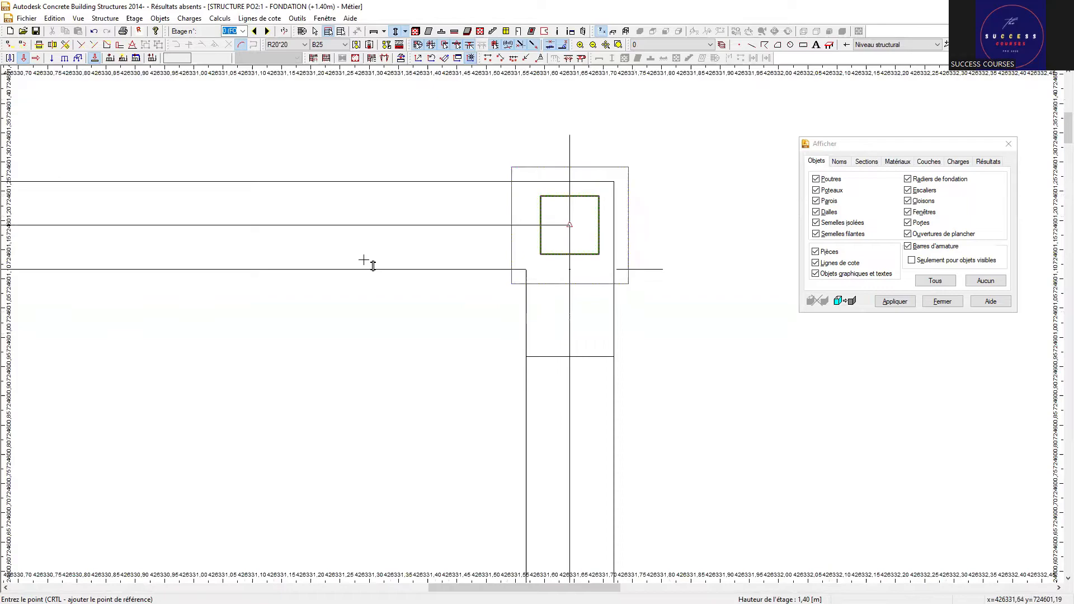
Place an R20*20 column where the top block's lower beam axis meets the left outer beam axis
scroll(305, 314, "down", 4)
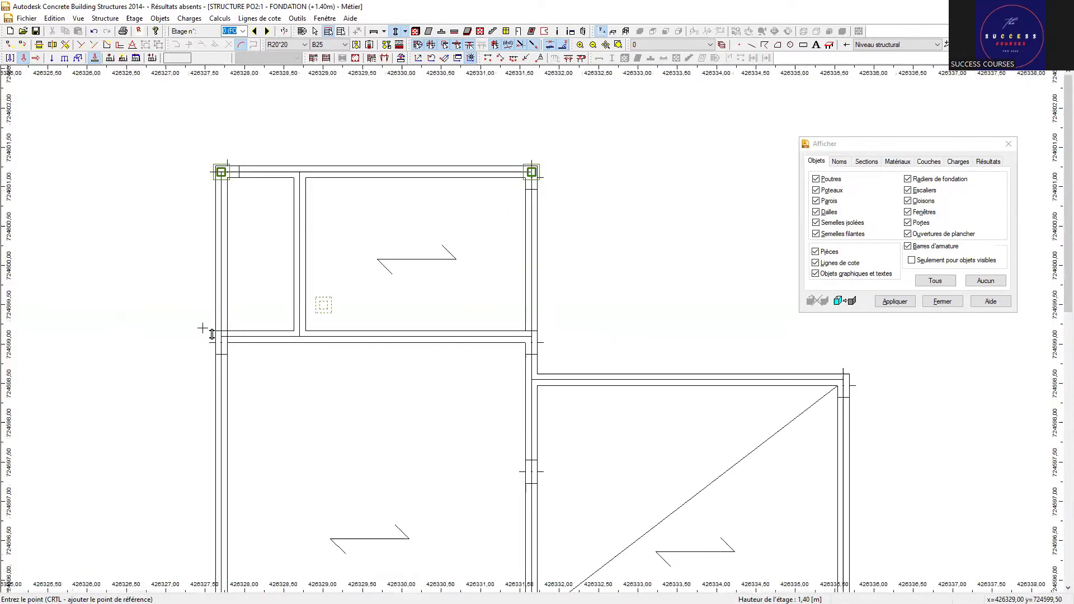
scroll(191, 333, "up", 3)
scroll(95, 324, "up", 2)
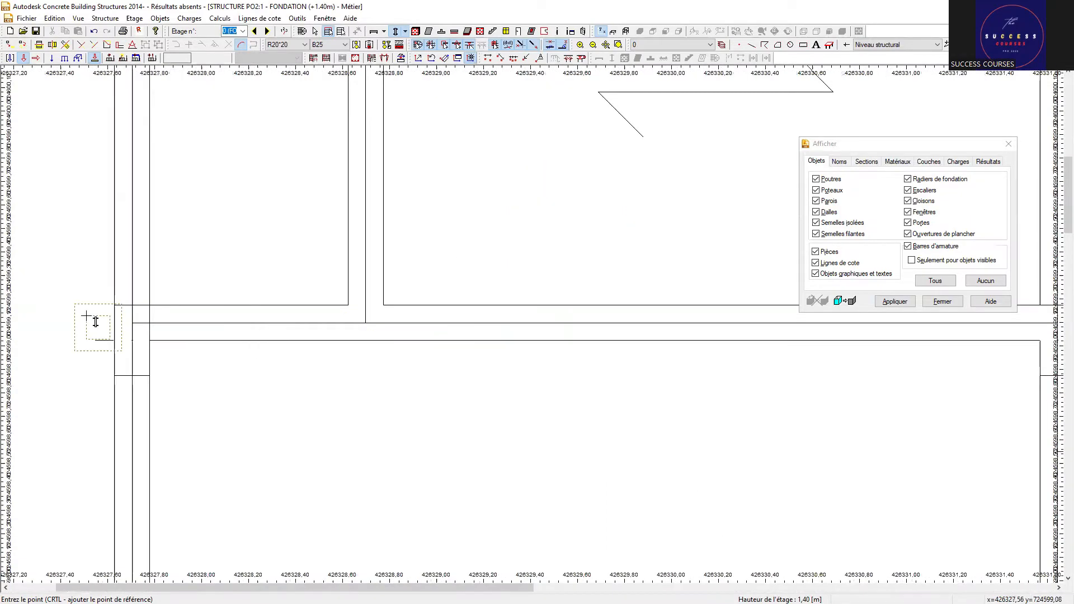
scroll(216, 333, "up", 2)
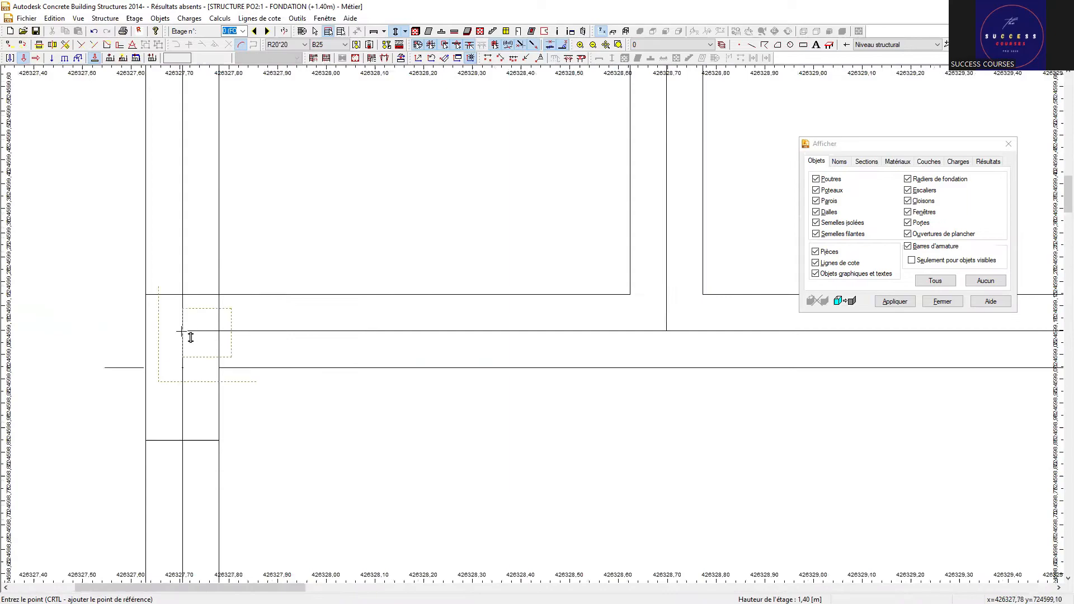
left_click(161, 330)
Place an R20*20 column at the right end of the top block's lower beam, on the central vertical beam axis
scroll(161, 330, "down", 3)
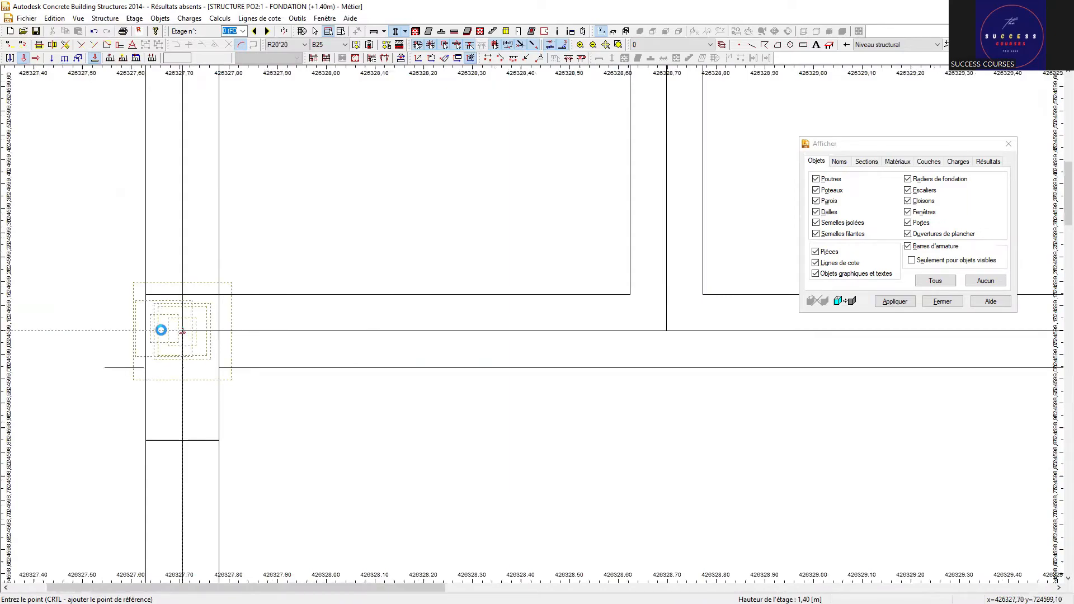
scroll(561, 279, "down", 3)
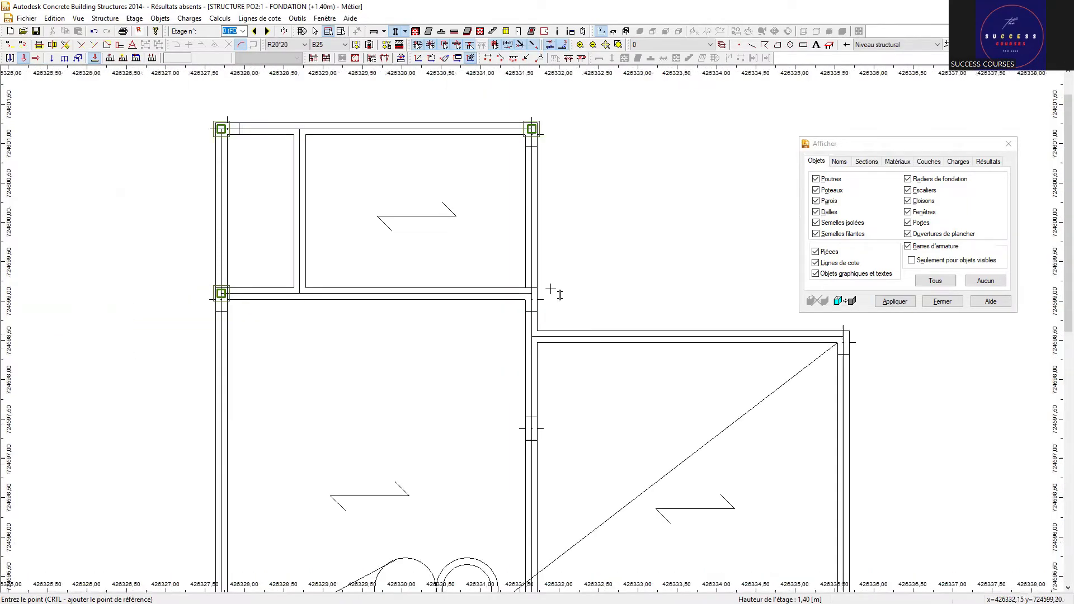
scroll(480, 305, "up", 3)
scroll(481, 309, "up", 1)
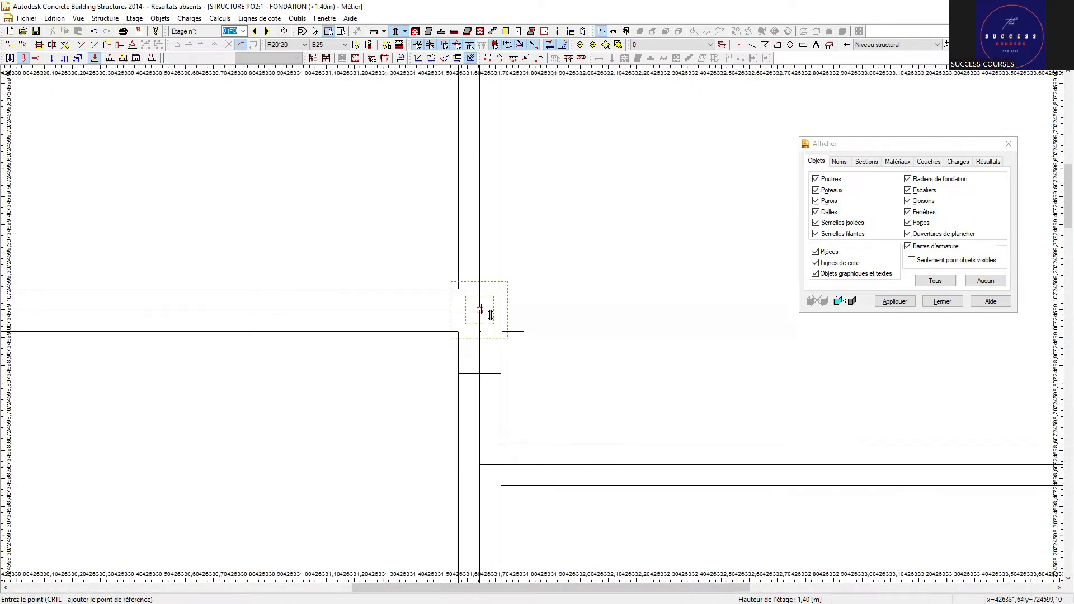
left_click(480, 310)
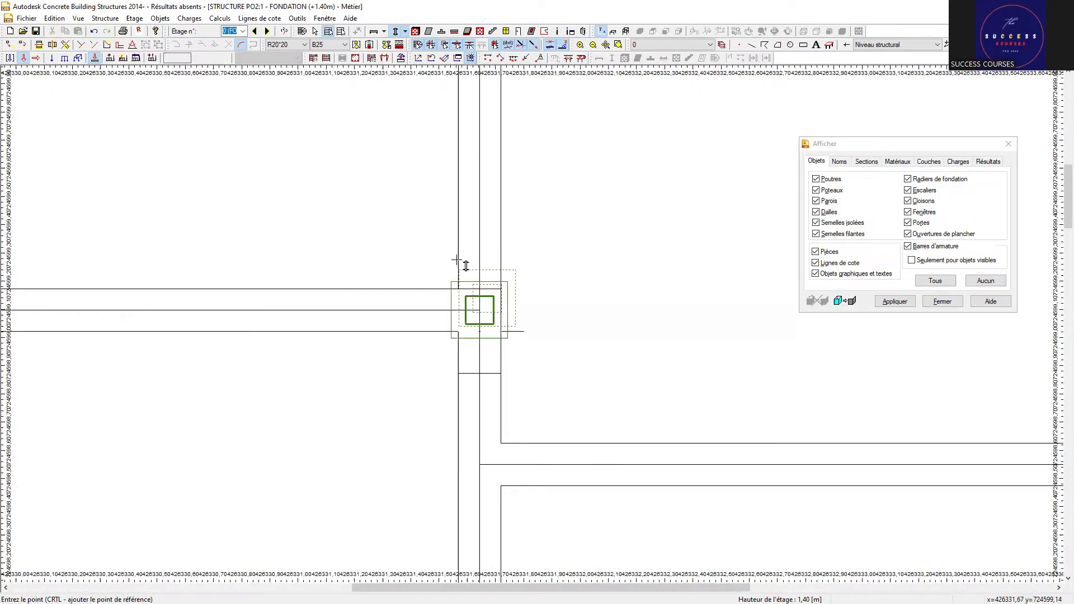
Close the display settings and place an R20*20 column on the axis intersection at the upper-right corner of the right-hand room
scroll(626, 262, "down", 3)
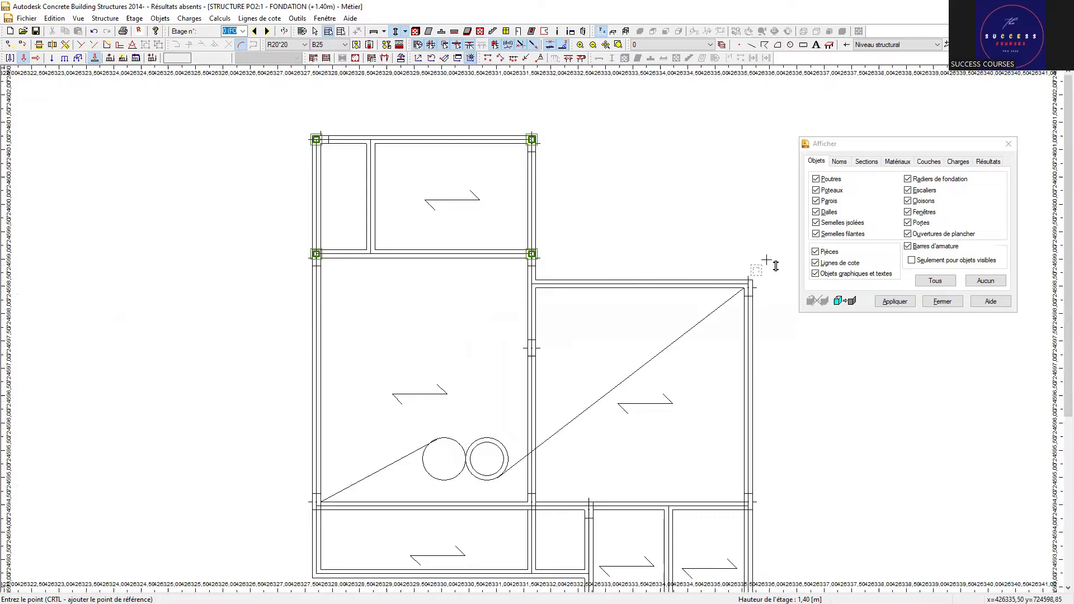
scroll(634, 324, "up", 1)
scroll(755, 292, "down", 1)
scroll(498, 433, "up", 4)
scroll(499, 432, "down", 3)
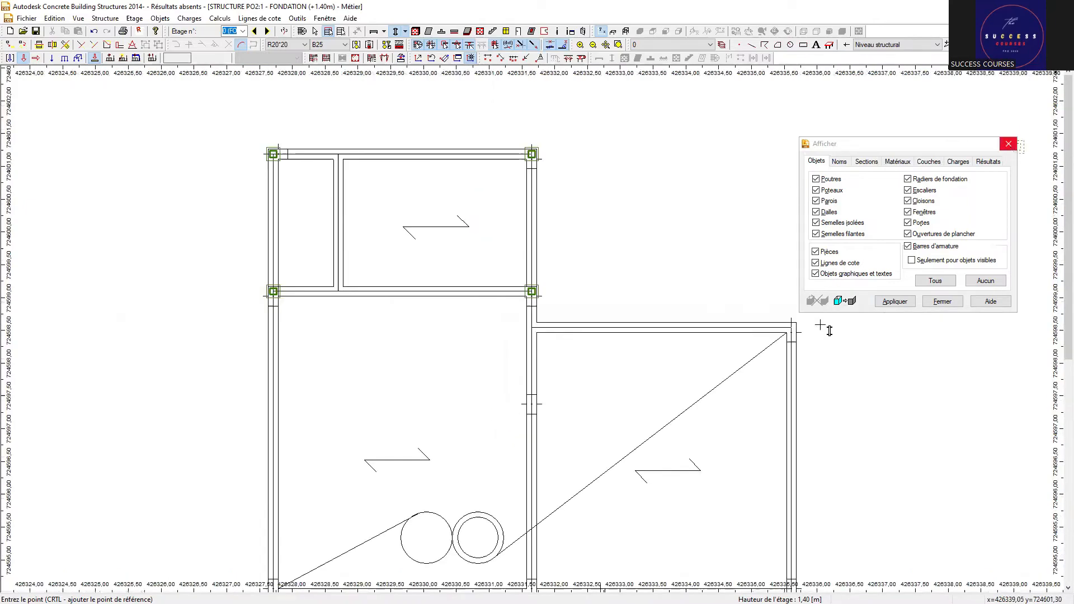
scroll(932, 329, "up", 2)
scroll(879, 308, "up", 2)
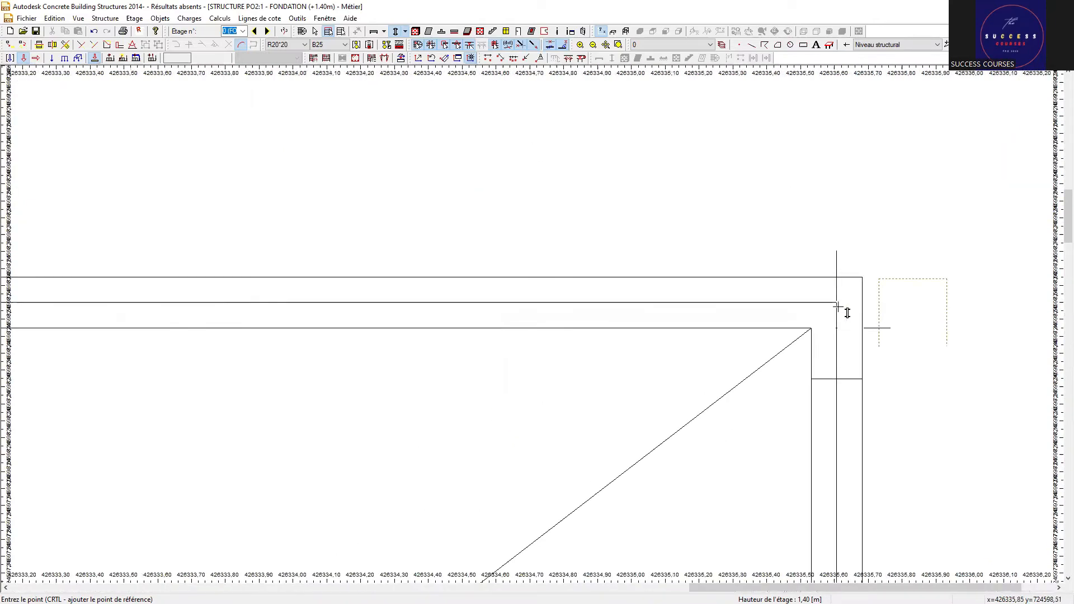
left_click(835, 302)
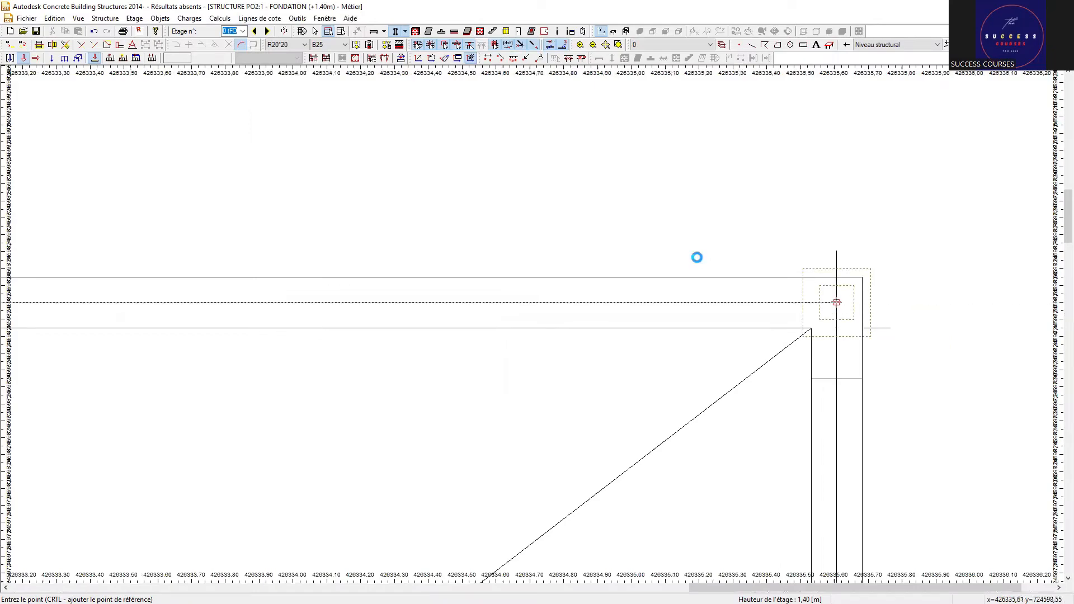
Place an R20*20 column on the intermediate column cross along the central vertical beam between the two large rooms
scroll(686, 264, "down", 3)
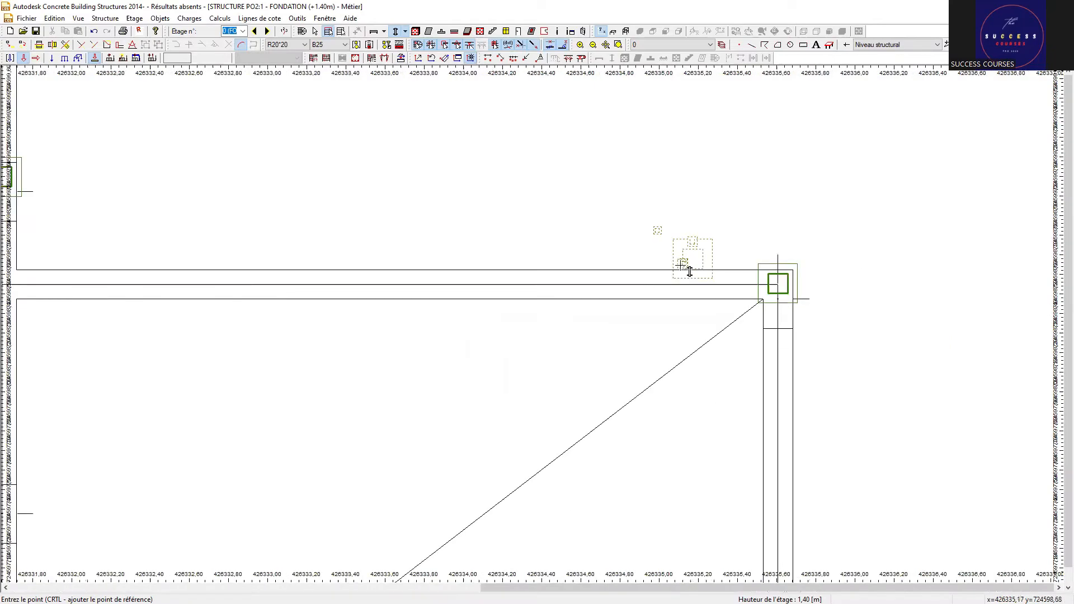
scroll(632, 277, "down", 3)
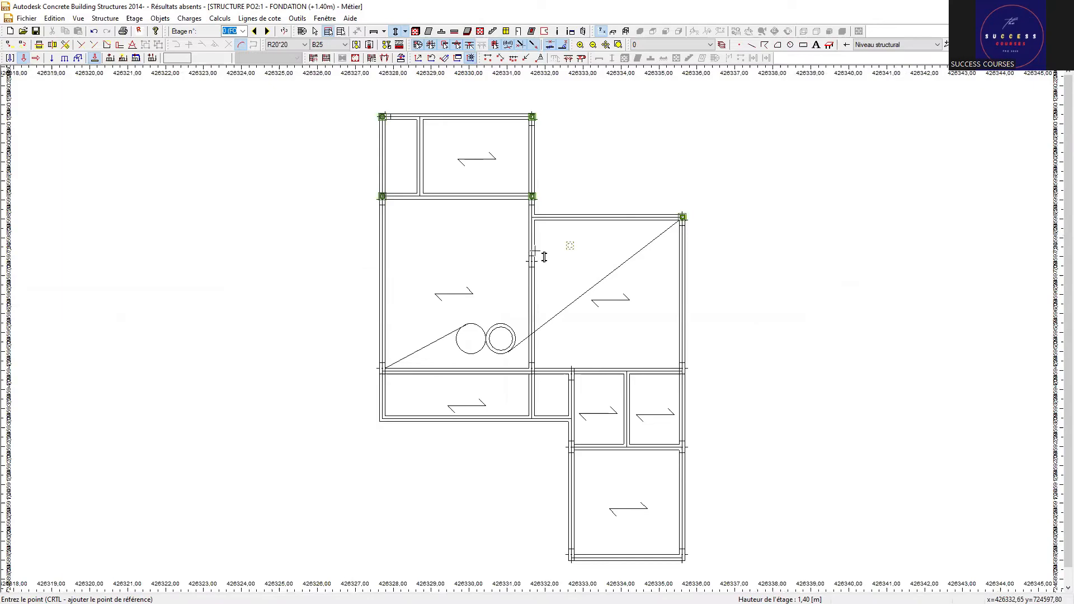
scroll(544, 257, "up", 3)
scroll(532, 333, "up", 2)
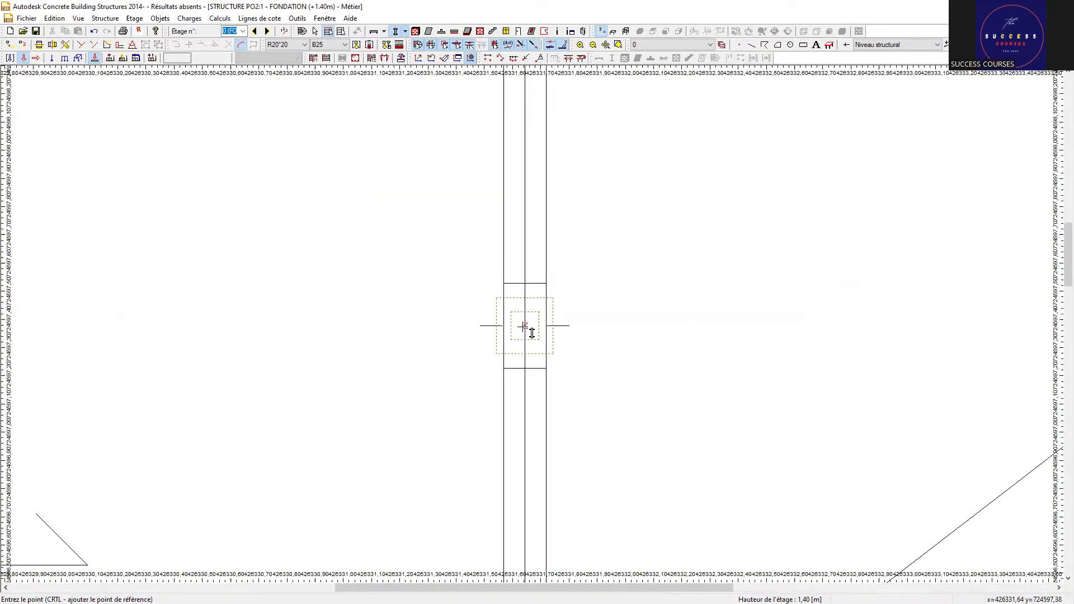
left_click(523, 326)
Place an R20*20 column where the left large room's lower beam axis meets the left outer beam axis
scroll(421, 364, "down", 5)
scroll(293, 376, "down", 1)
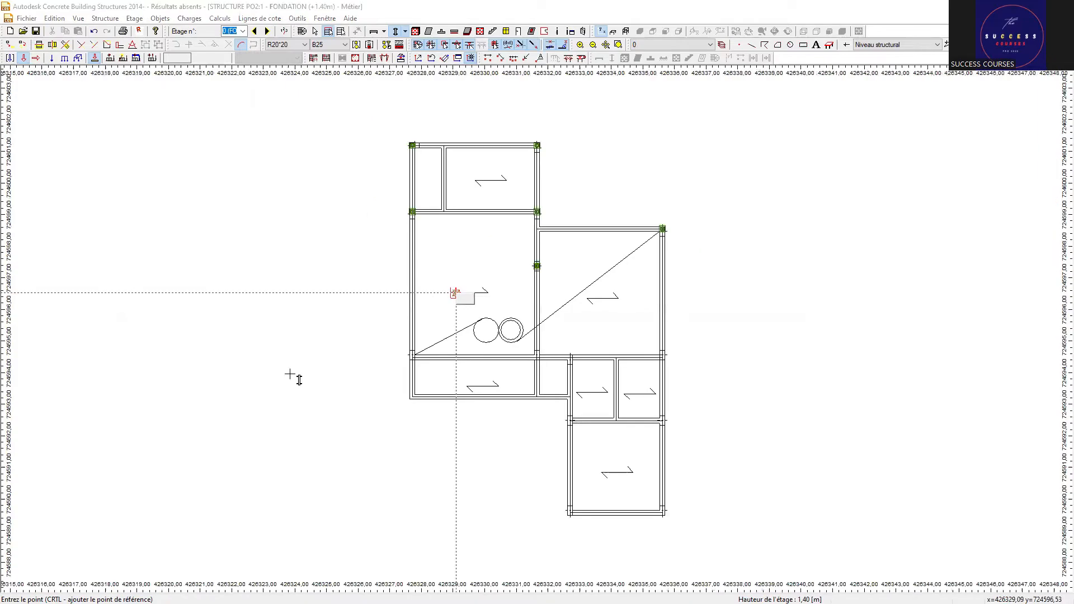
scroll(104, 469, "up", 3)
scroll(101, 451, "up", 2)
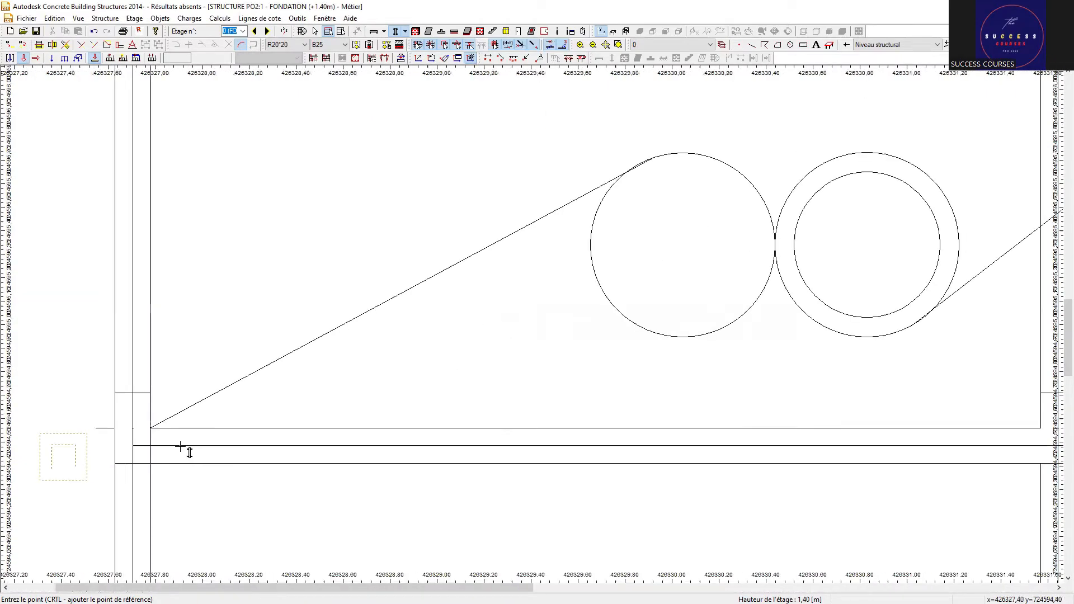
scroll(173, 444, "up", 1)
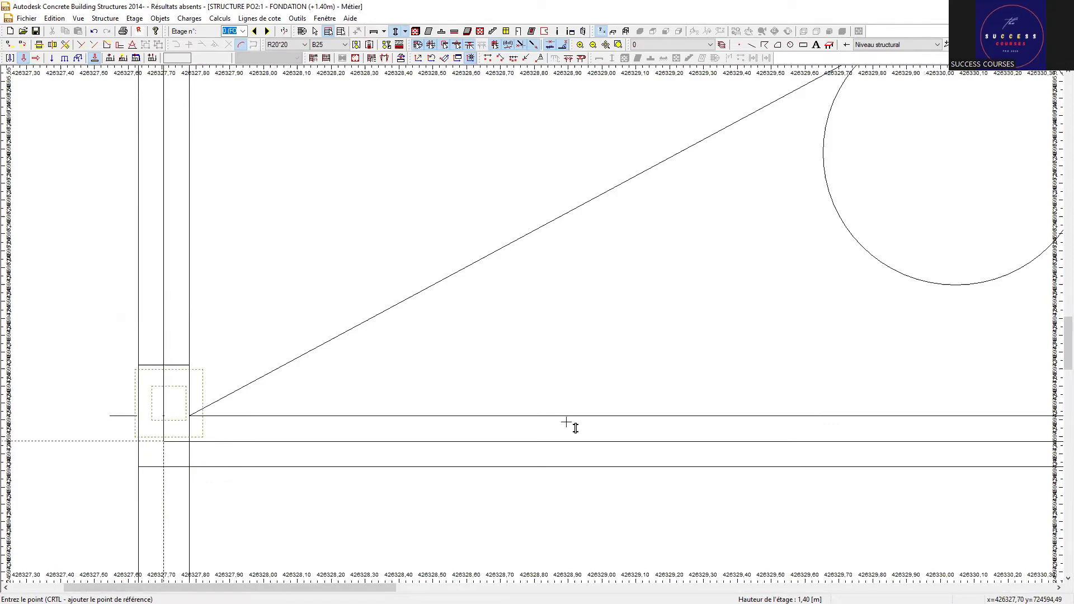
Place an R20*20 column where the large rooms' lower beam axis crosses the central vertical beam axis
scroll(568, 400, "down", 1)
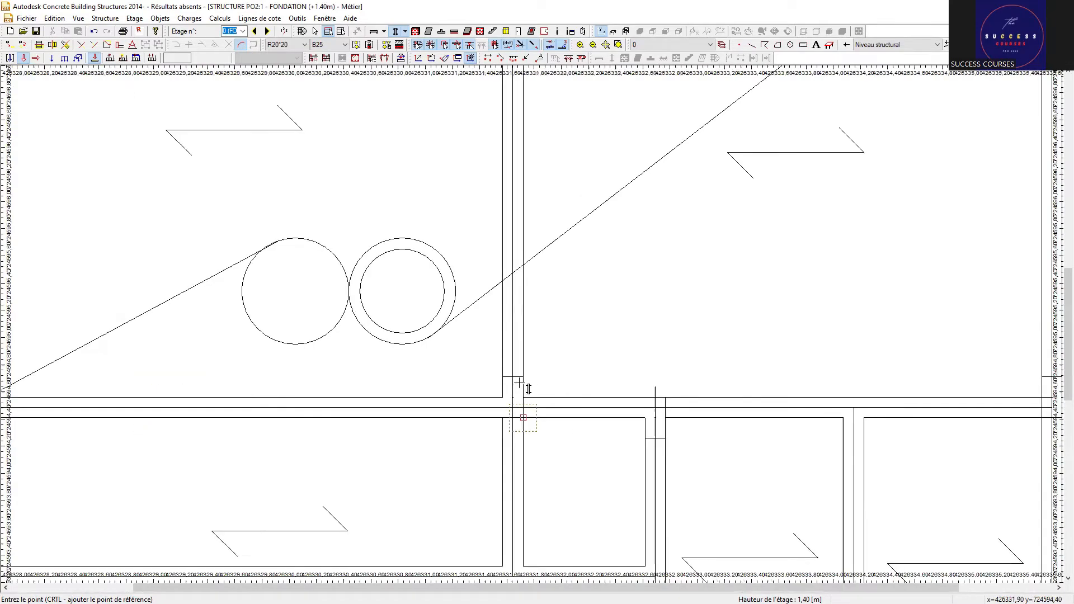
scroll(521, 402, "up", 1)
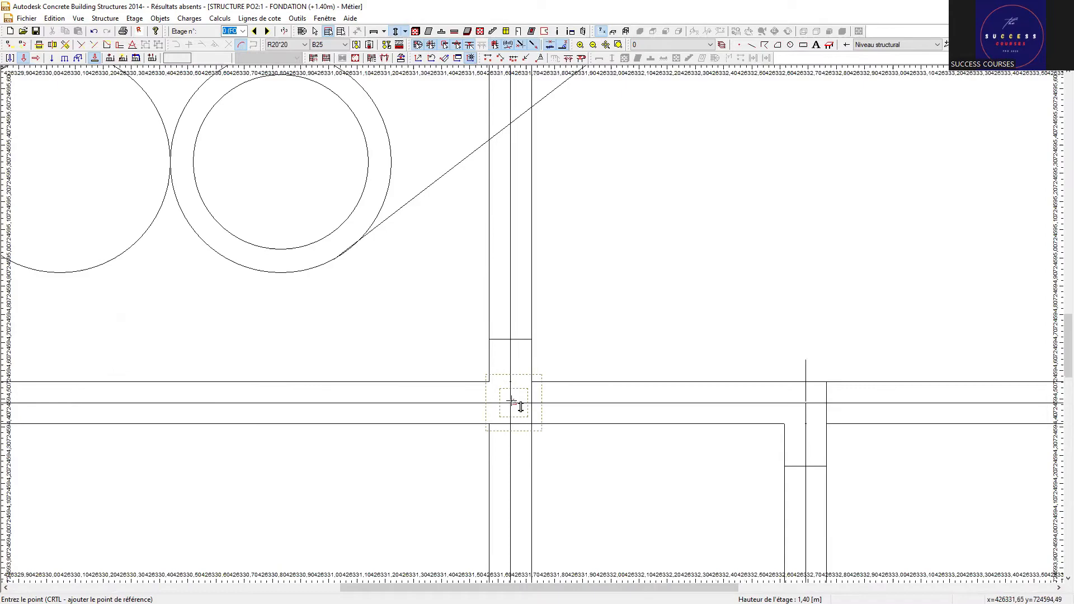
scroll(510, 404, "up", 1)
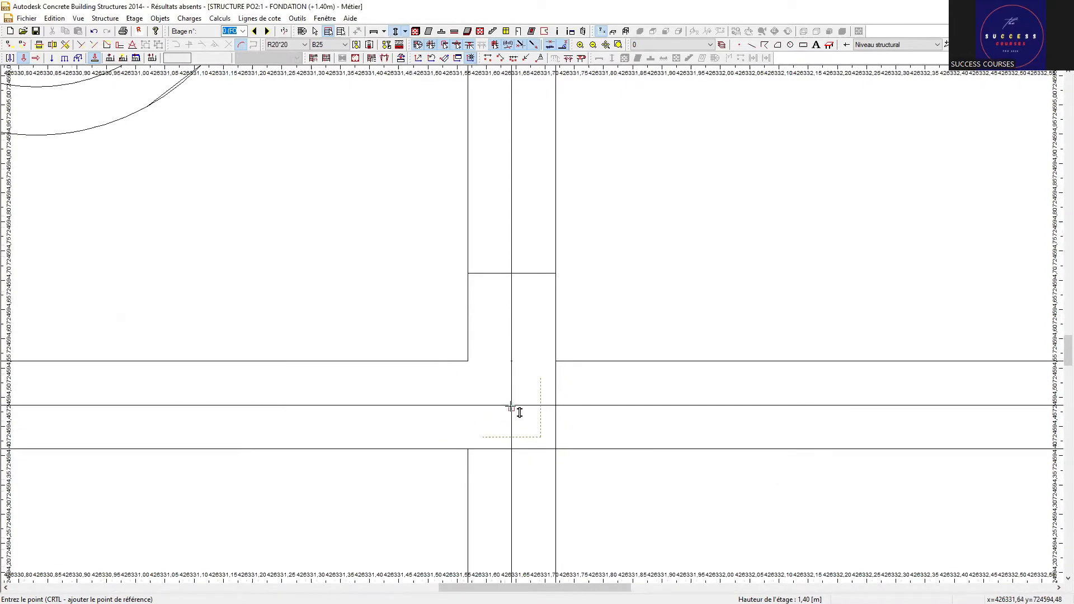
left_click(511, 406)
scroll(396, 402, "down", 2)
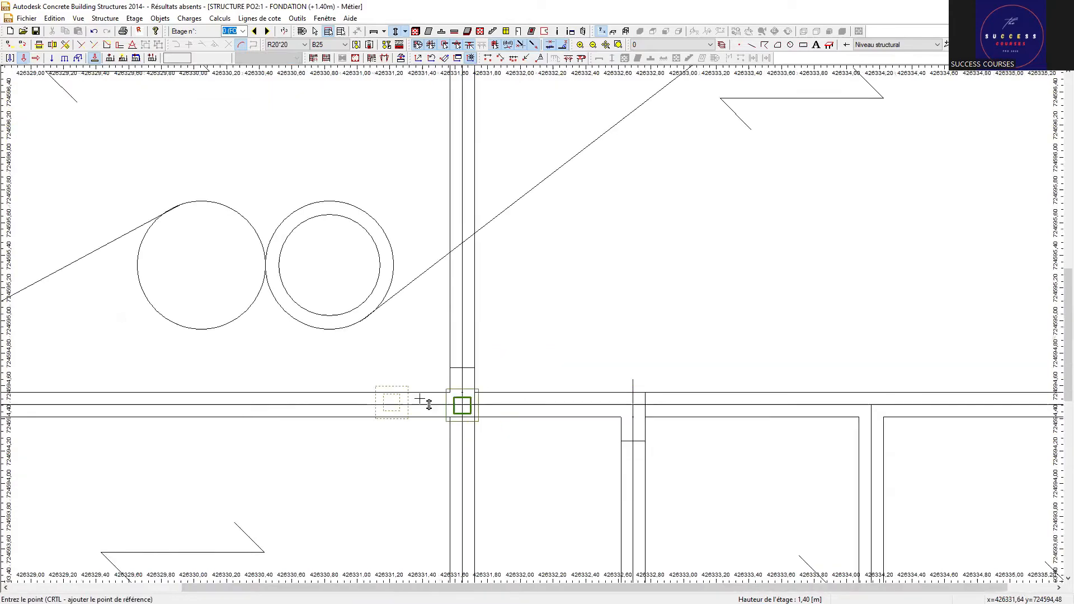
Place an R20*20 column where the large rooms' lower beam axis meets the left beam axis of the two small lower-right rooms
scroll(559, 307, "down", 2)
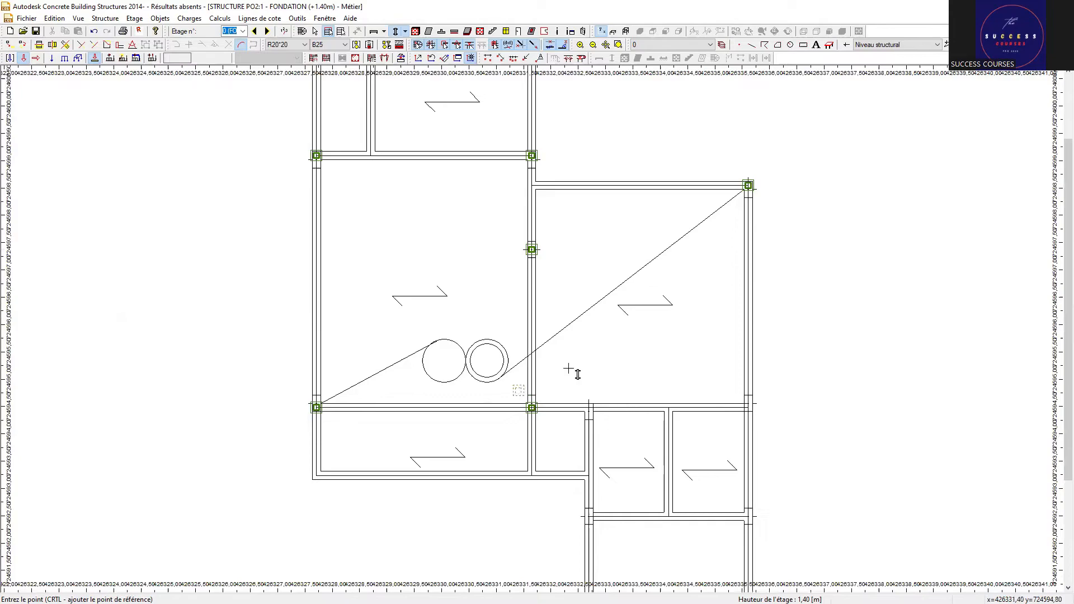
scroll(611, 450, "up", 2)
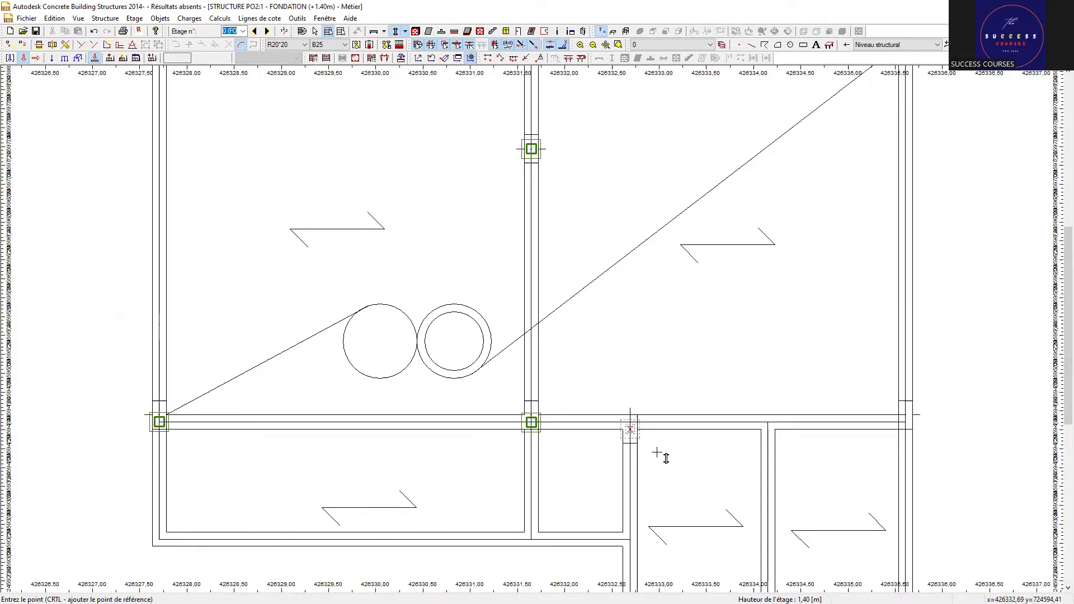
scroll(638, 434, "up", 2)
scroll(619, 396, "up", 2)
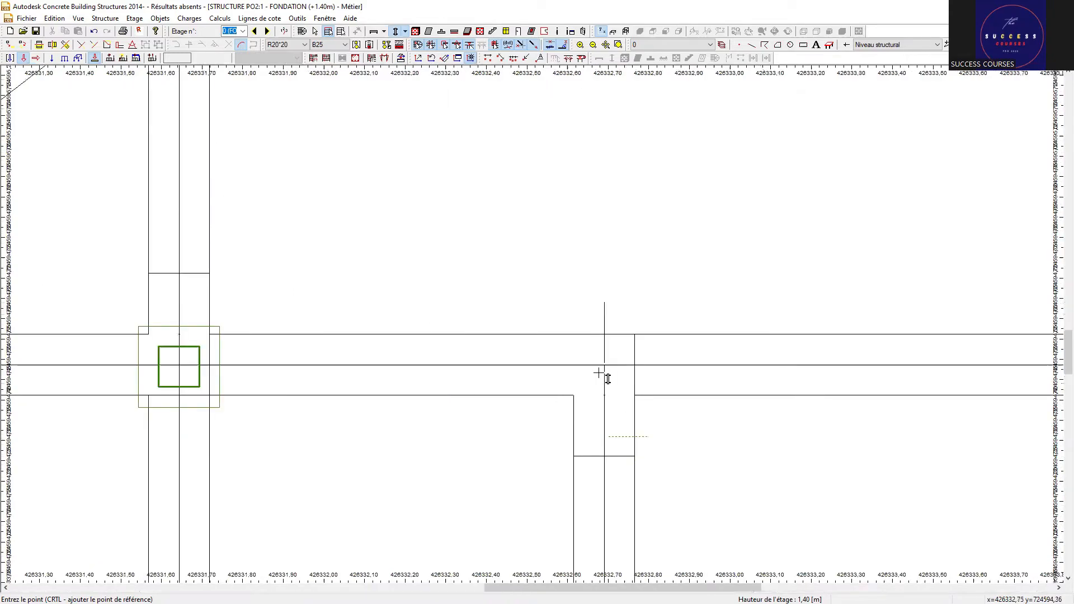
left_click(604, 365)
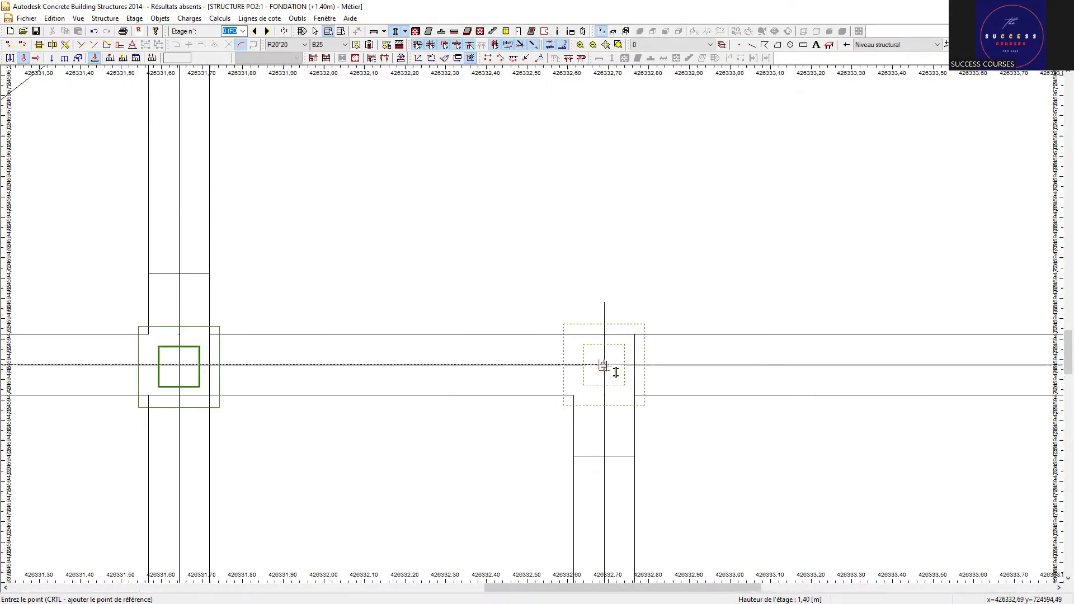
Place an R20*20 column where the large rooms' lower beam axis meets the right outer beam axis
scroll(523, 401, "down", 4)
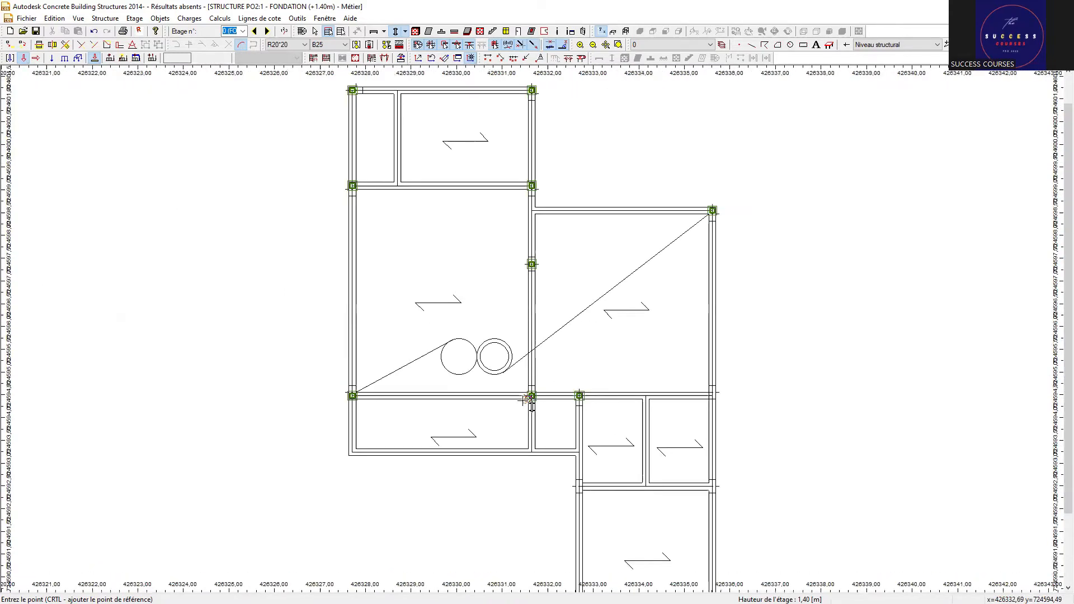
scroll(769, 377, "down", 1)
scroll(576, 386, "up", 4)
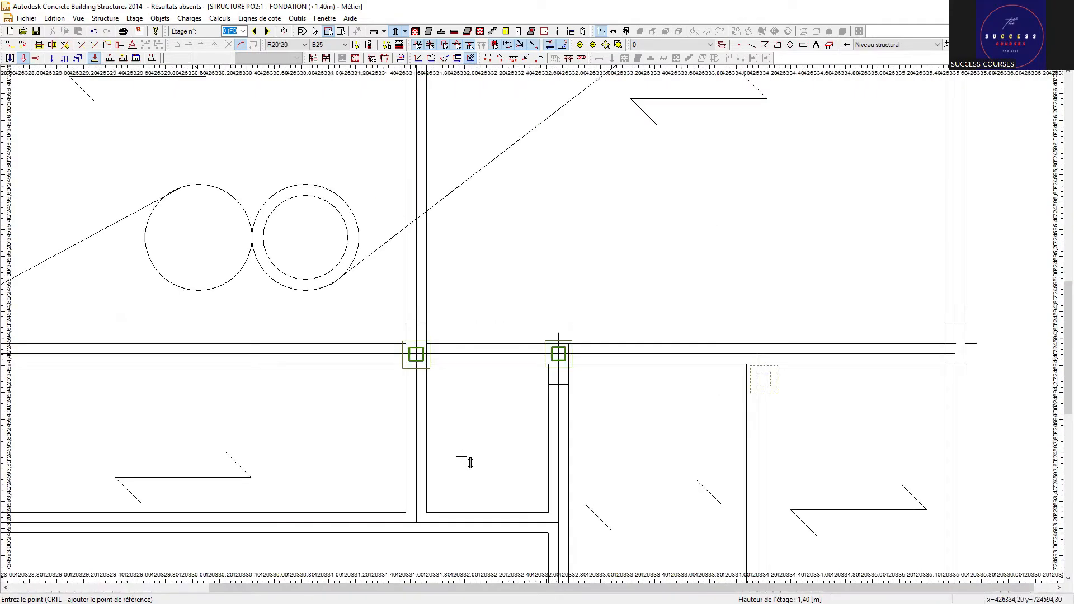
scroll(906, 427, "down", 4)
scroll(919, 390, "up", 4)
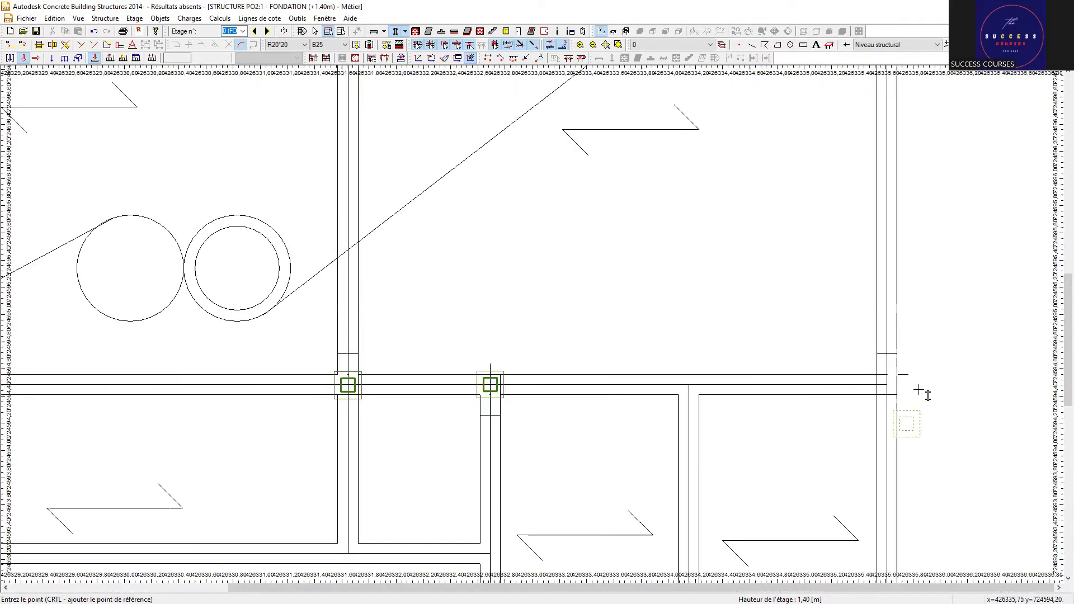
scroll(919, 389, "up", 4)
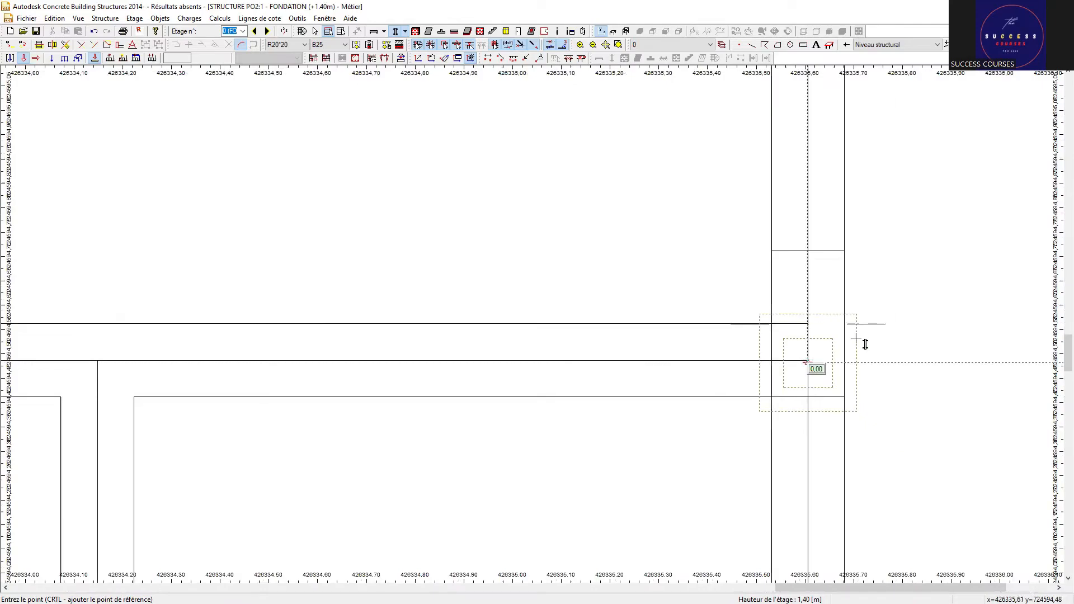
left_click(825, 367)
Place an R20*20 column at the left end of the beam between the two small rooms and the bottom room
scroll(828, 369, "down", 1)
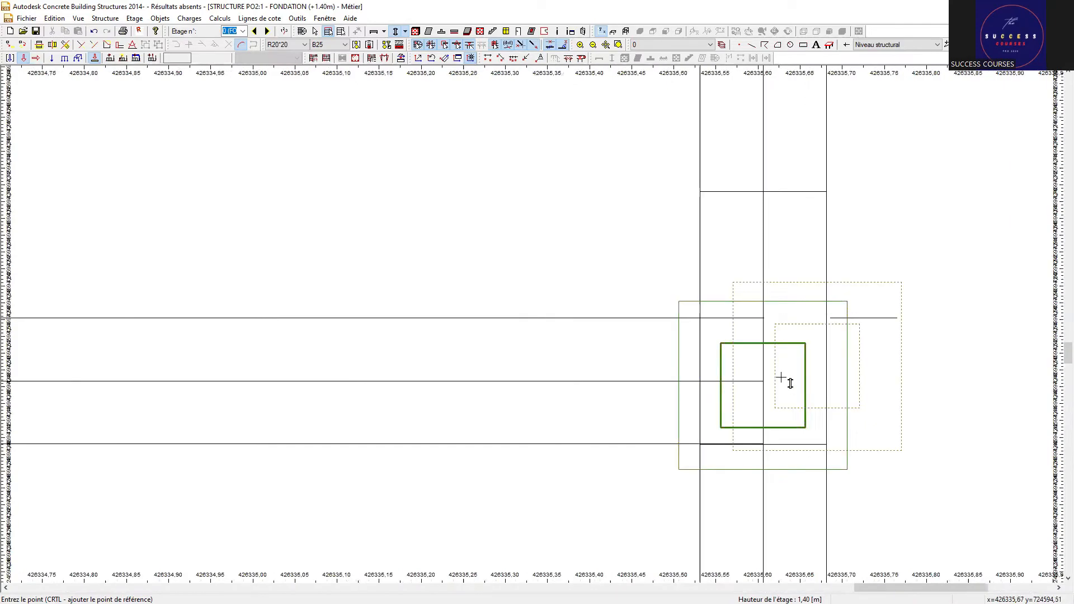
scroll(709, 412, "down", 1)
scroll(664, 392, "down", 3)
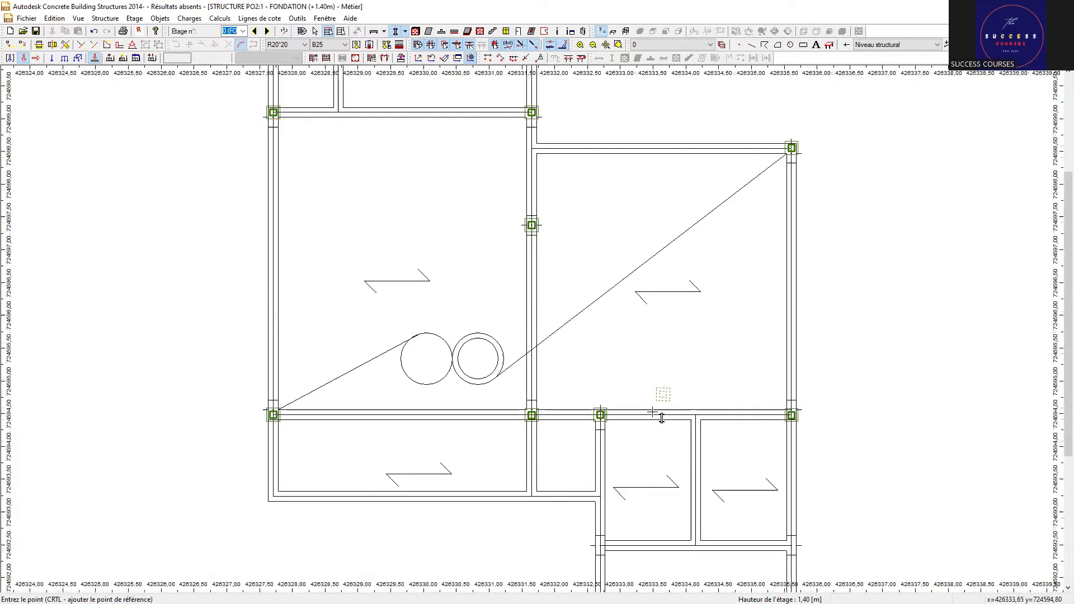
scroll(710, 512, "up", 1)
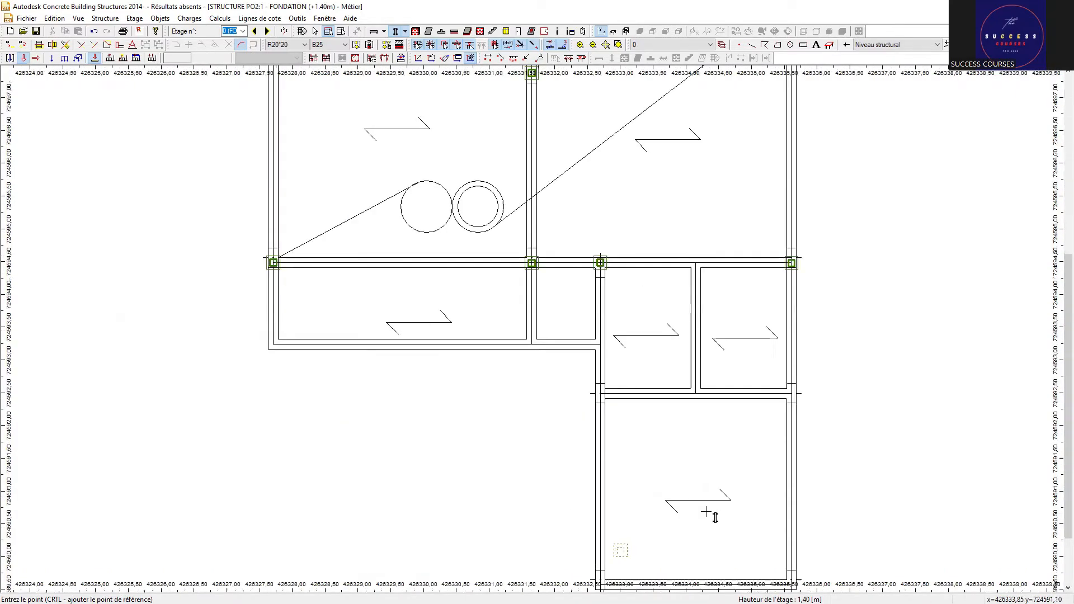
scroll(830, 432, "up", 1)
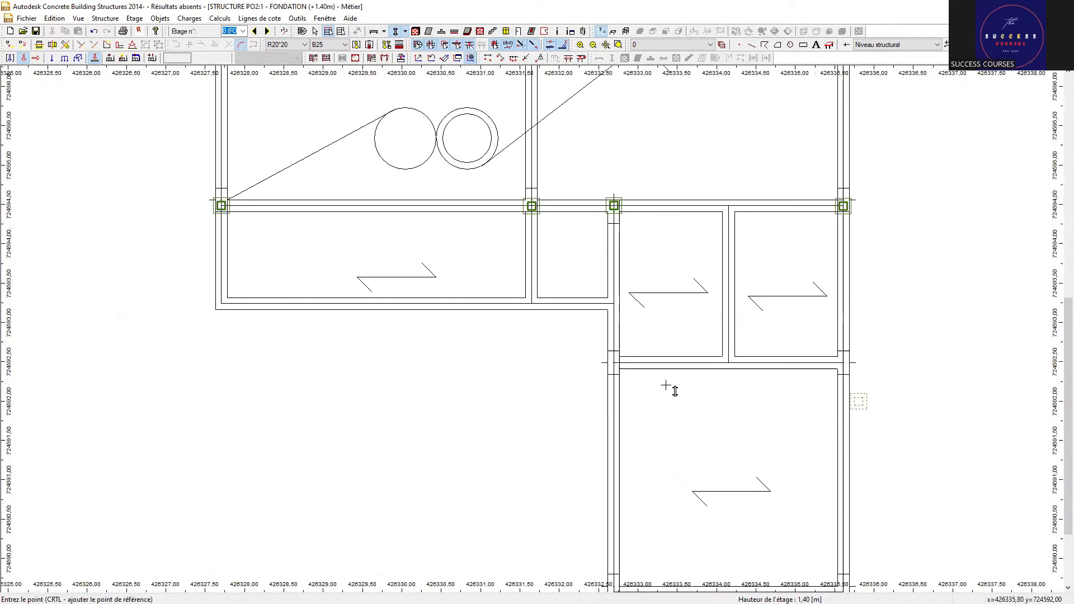
scroll(539, 372, "up", 1)
scroll(532, 345, "up", 1)
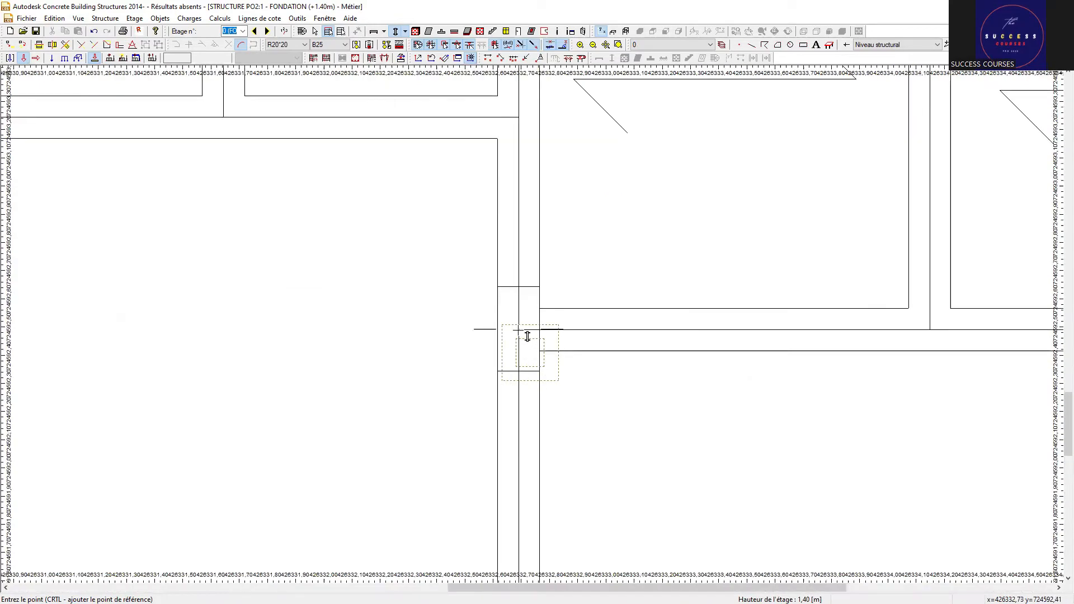
left_click(520, 331)
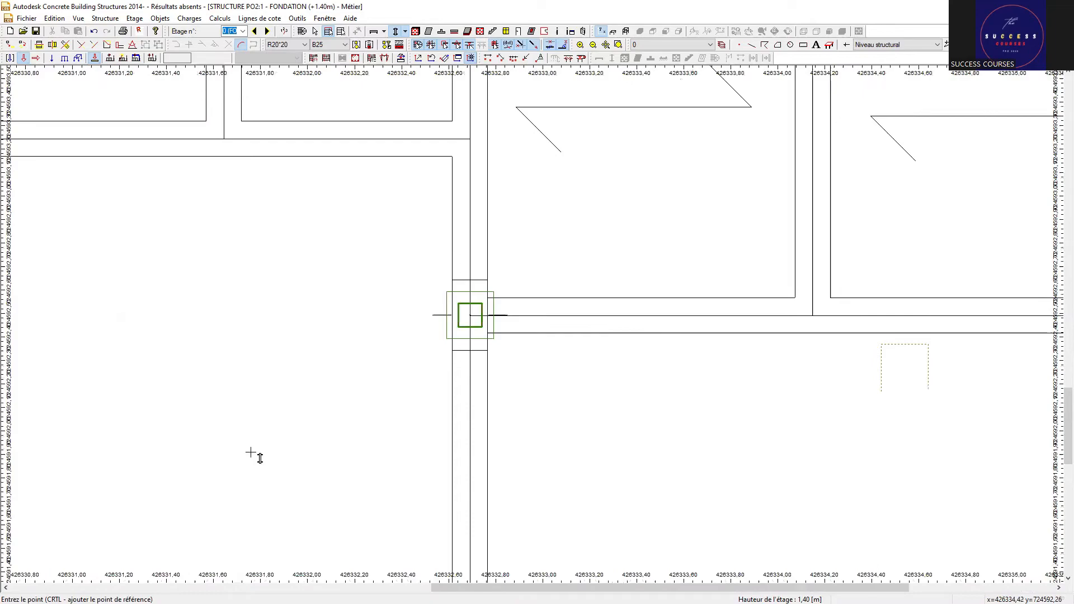
Place an R20*20 column where the bottom room's upper beam axis meets the right outer beam axis
middle_click_drag(766, 407, 408, 442)
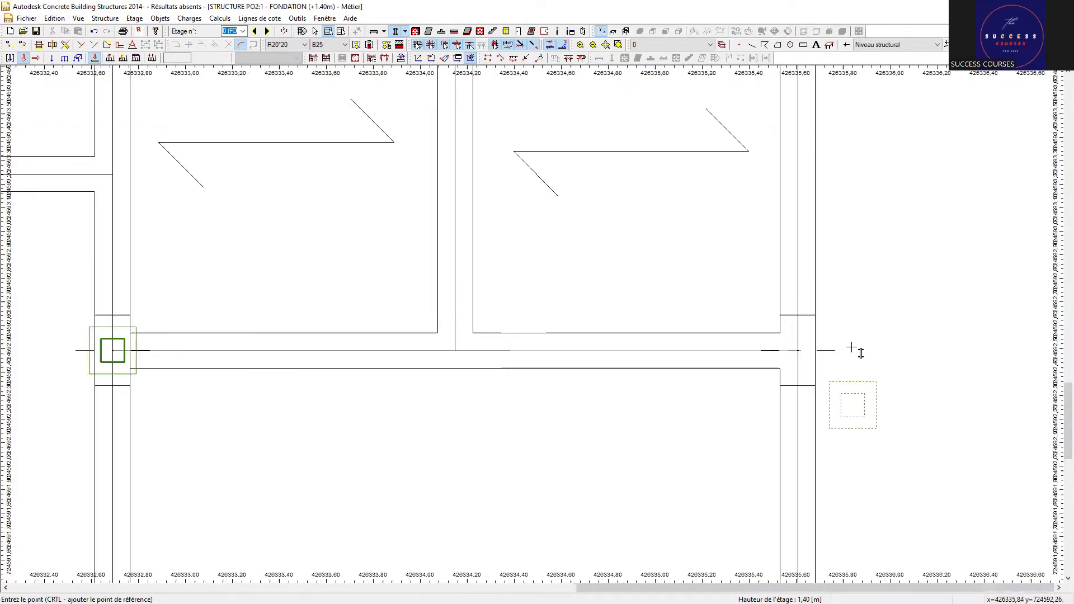
scroll(772, 359, "up", 3)
scroll(747, 354, "up", 2)
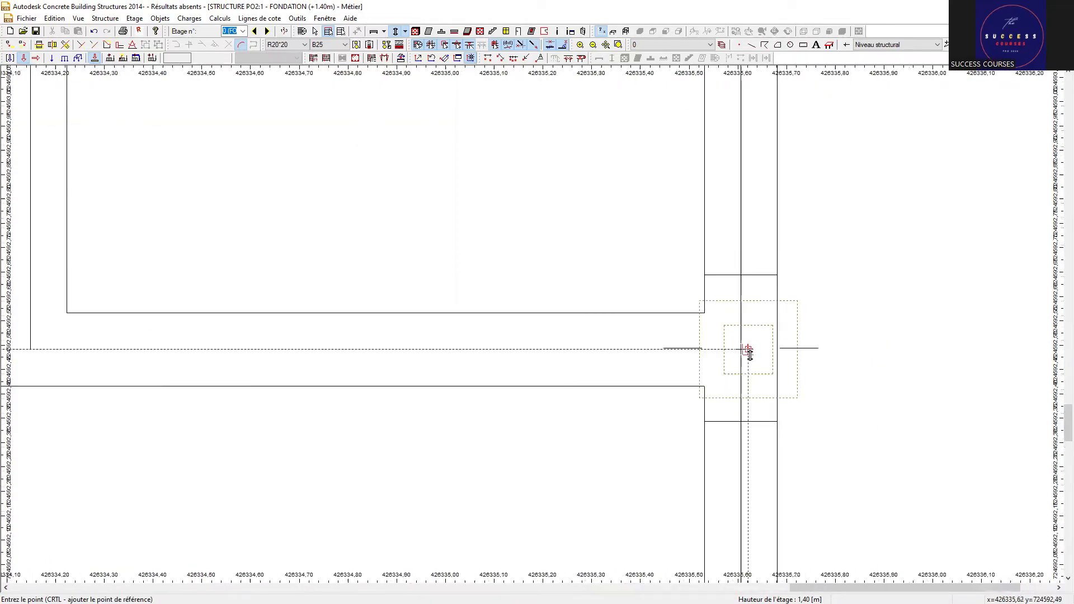
left_click(741, 350)
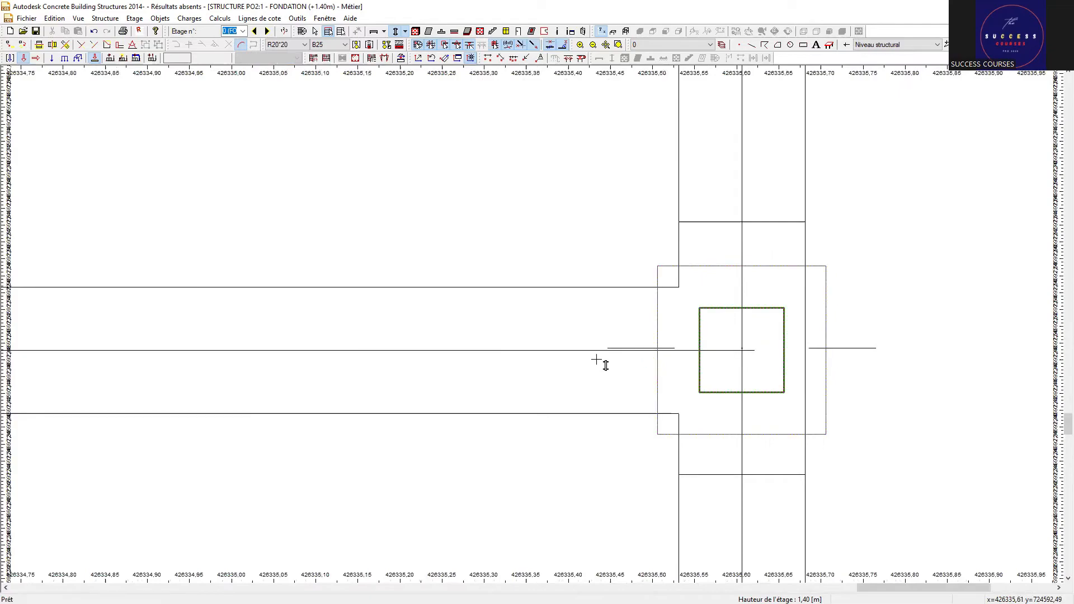
Place an R20*20 column on the axis intersection at the bottom room's lower-left corner
scroll(602, 392, "down", 5)
scroll(617, 575, "down", 3)
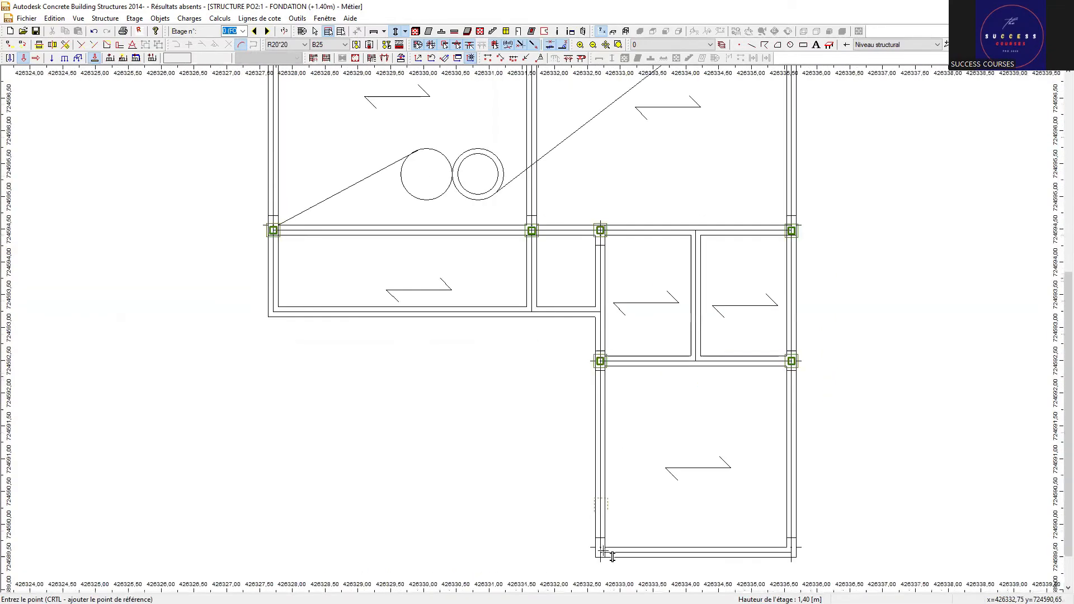
scroll(576, 545, "up", 3)
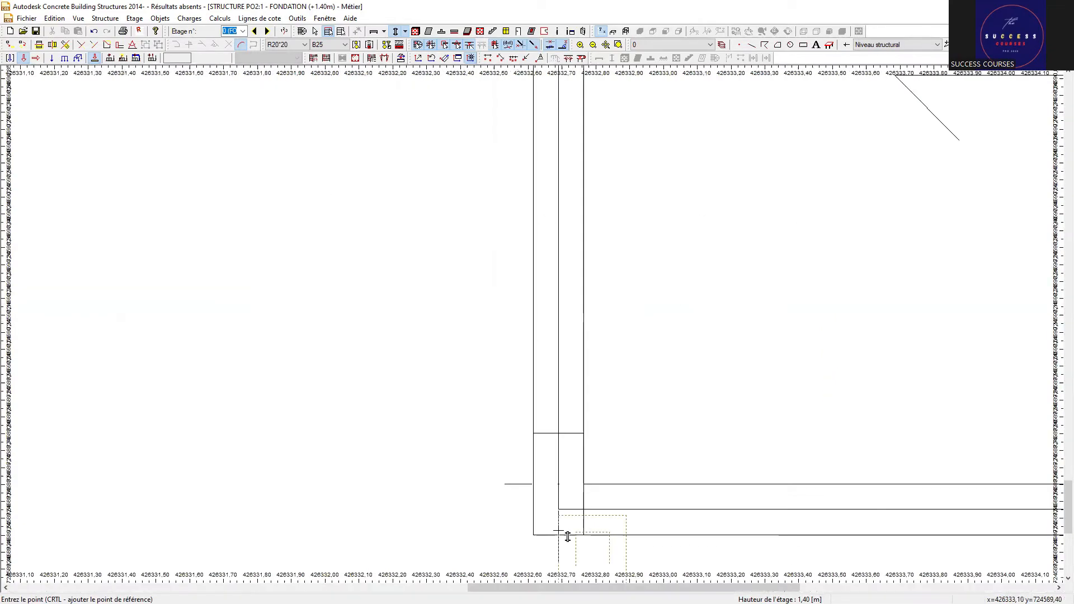
left_click(558, 507)
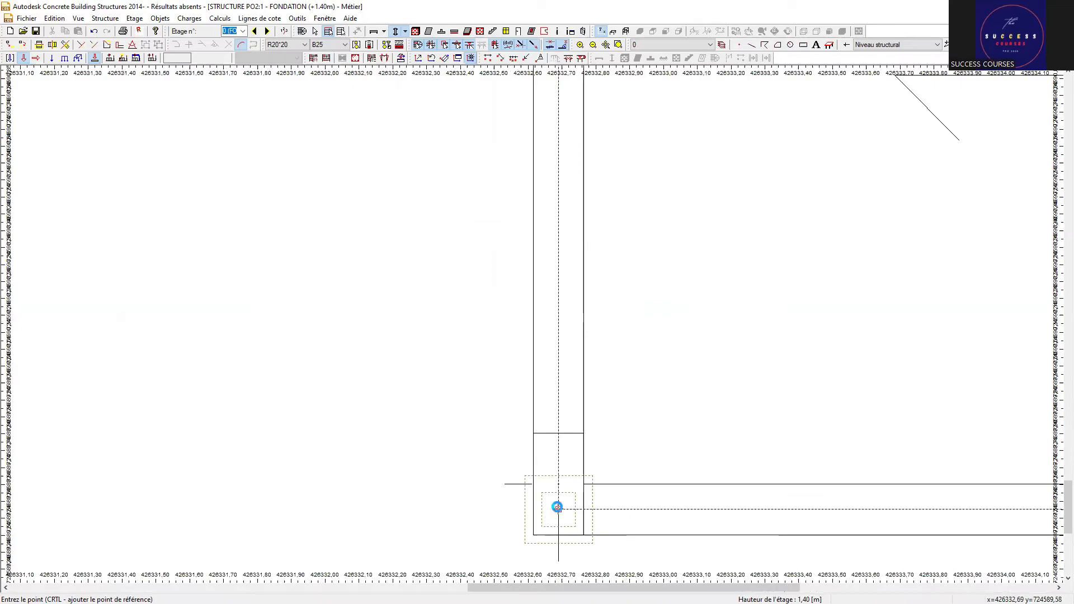
Place an R20*20 column on the axis intersection at the bottom room's lower-right corner and end column placement
scroll(895, 536, "down", 3)
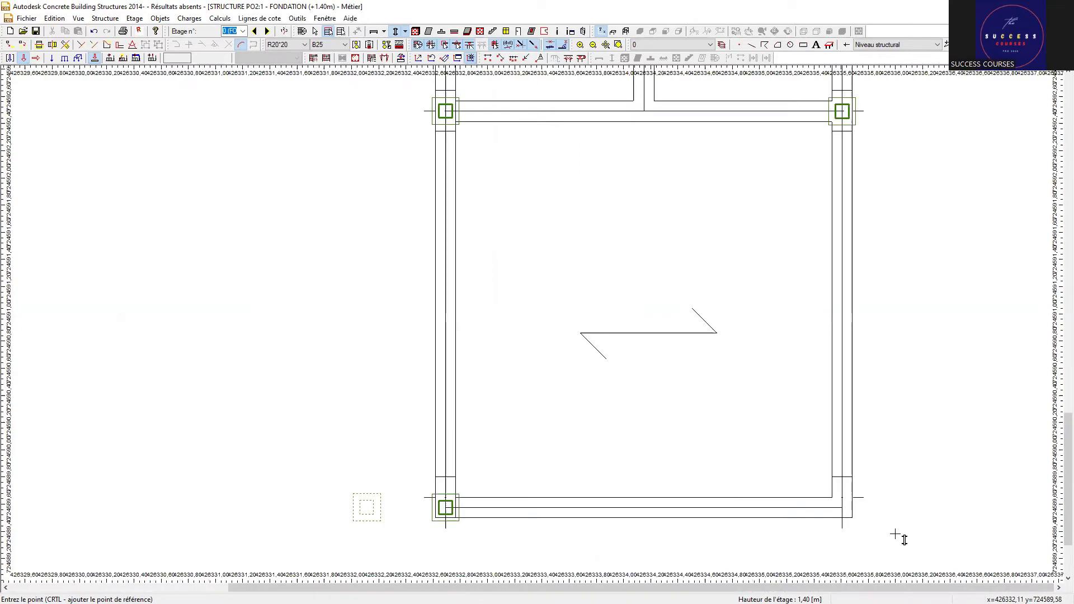
scroll(950, 498, "up", 2)
scroll(876, 507, "up", 1)
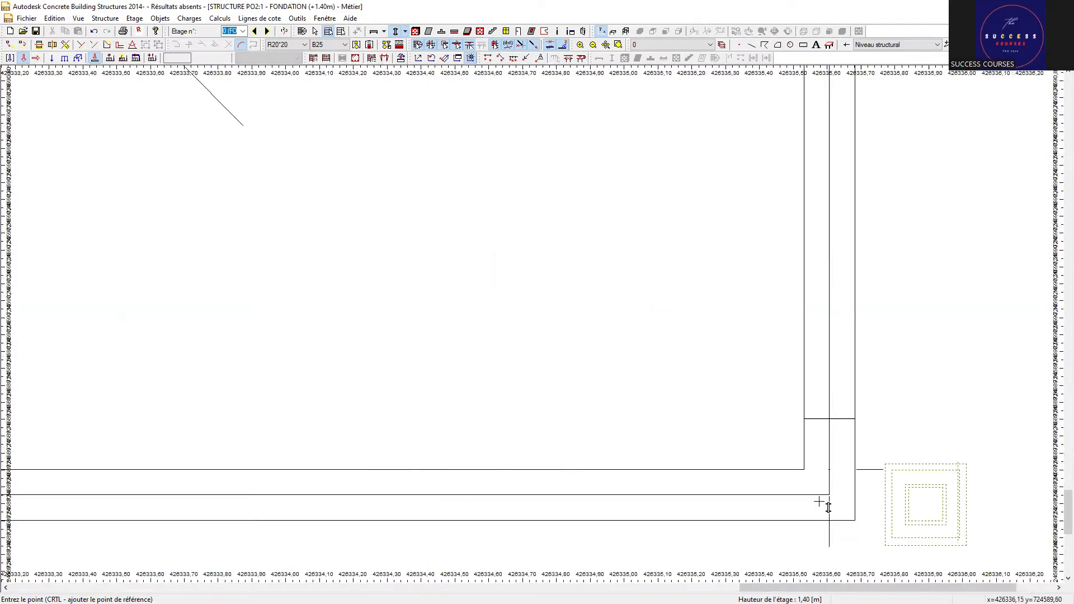
scroll(816, 499, "up", 1)
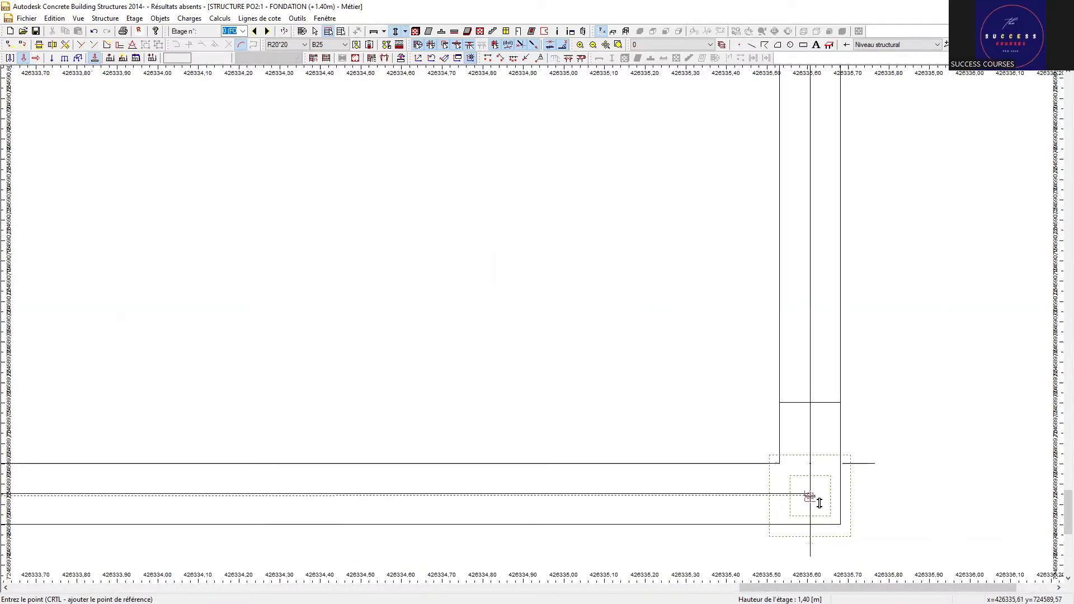
scroll(828, 497, "up", 2)
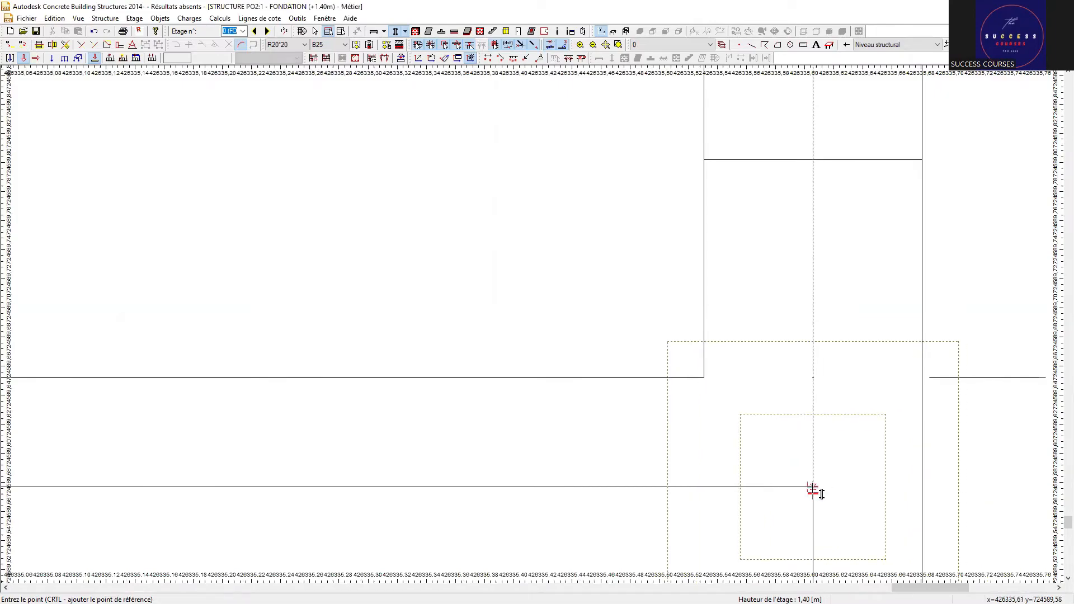
left_click(774, 505)
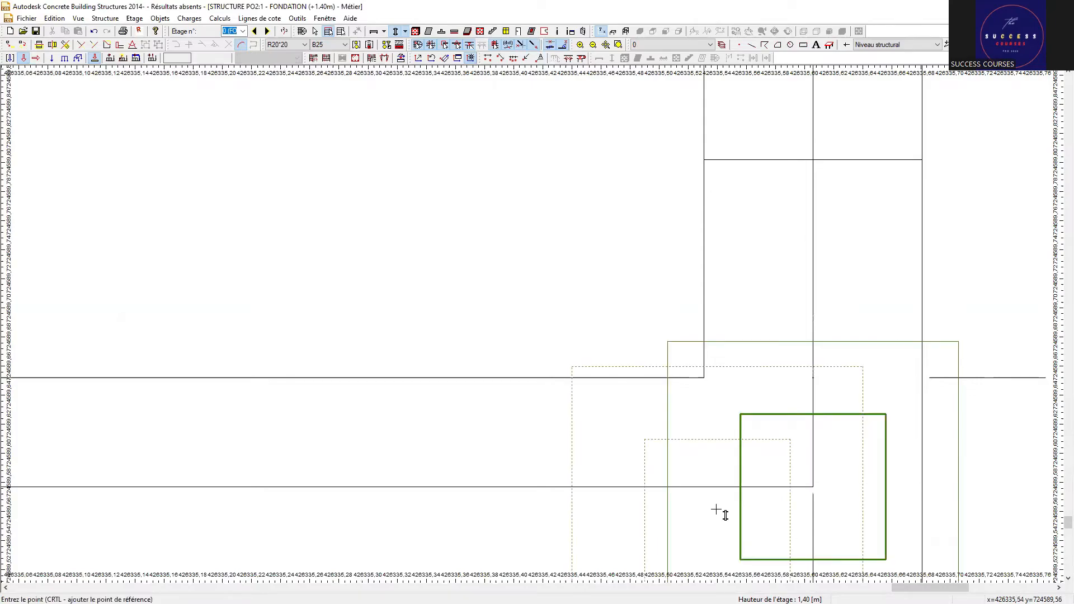
scroll(716, 510, "down", 5)
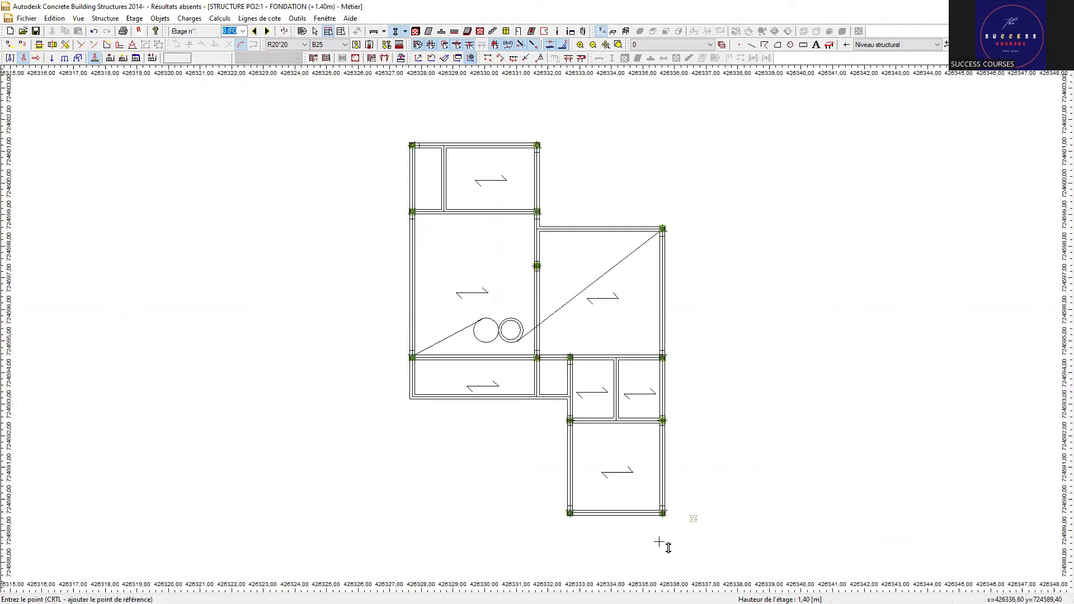
key("Escape")
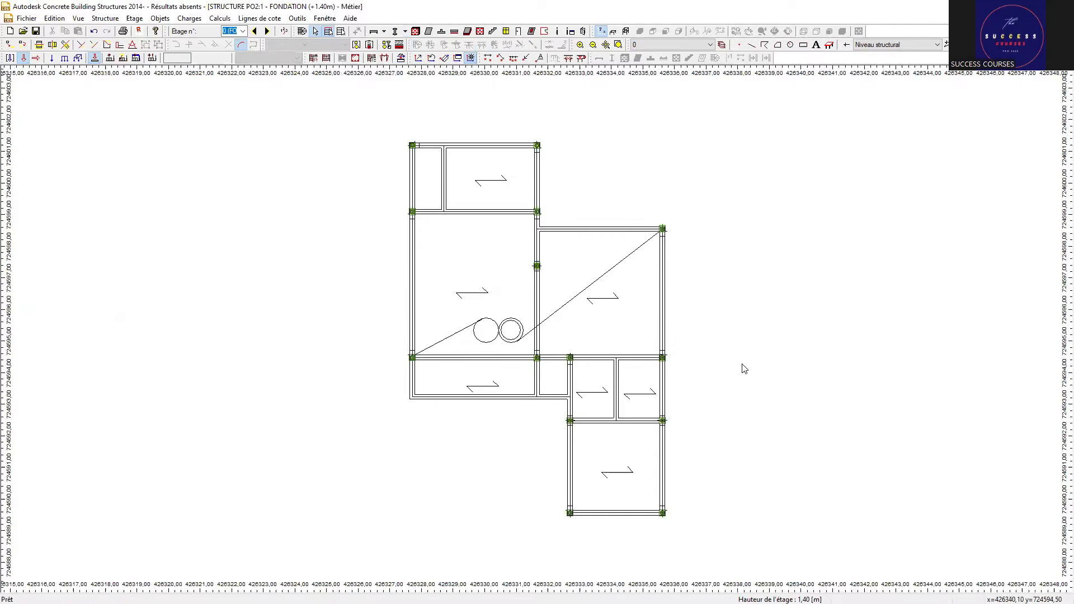
Run the model verification on the placed columns, with the reports window moved clear of the plan
left_click(297, 19)
left_click(314, 30)
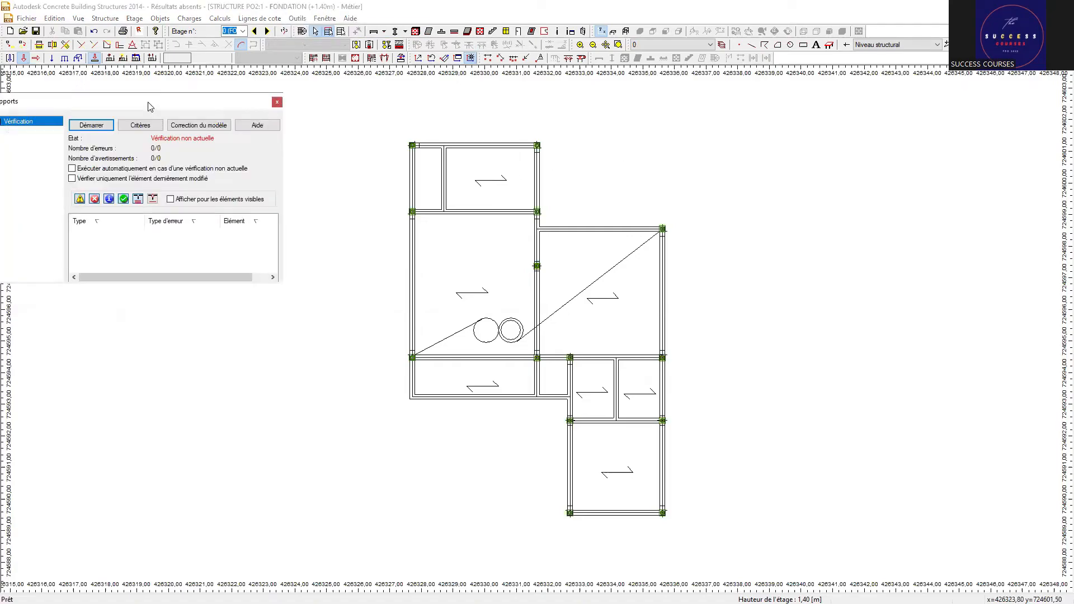
left_click_drag(149, 106, 936, 136)
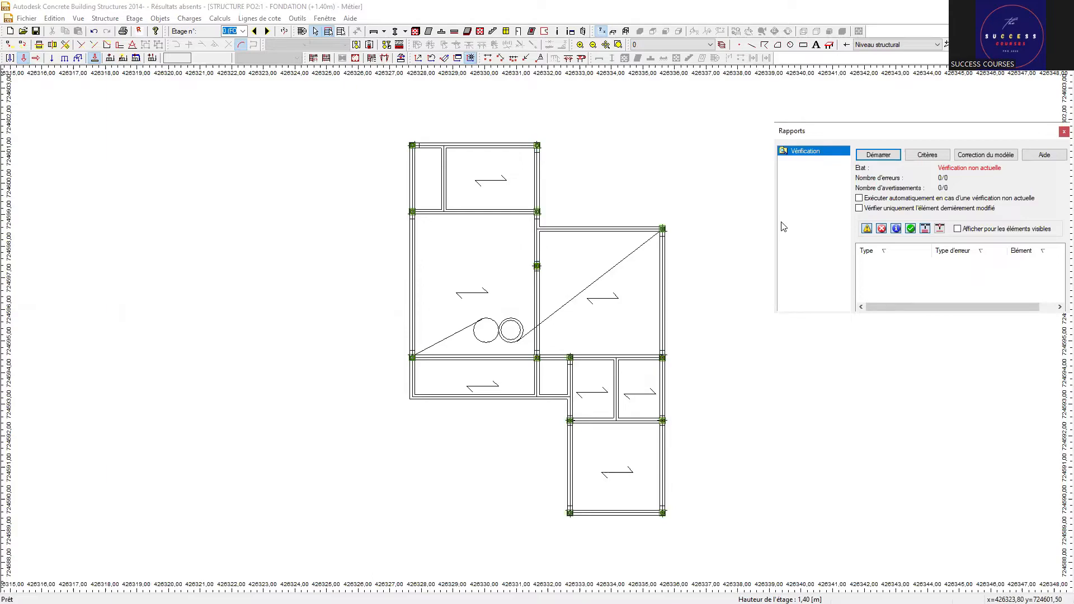
left_click(884, 160)
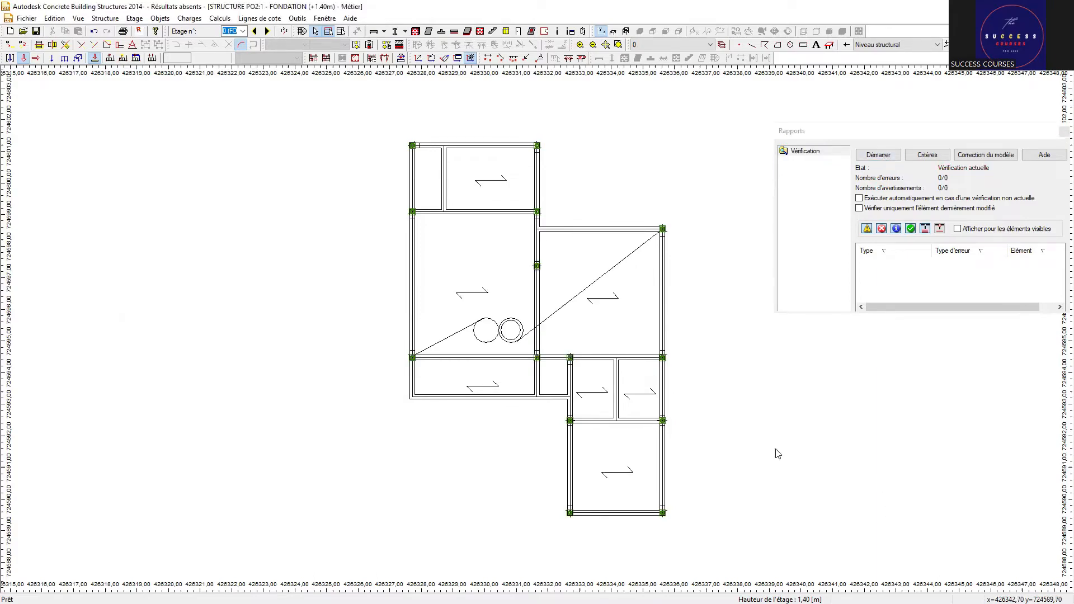
scroll(678, 425, "up", 1)
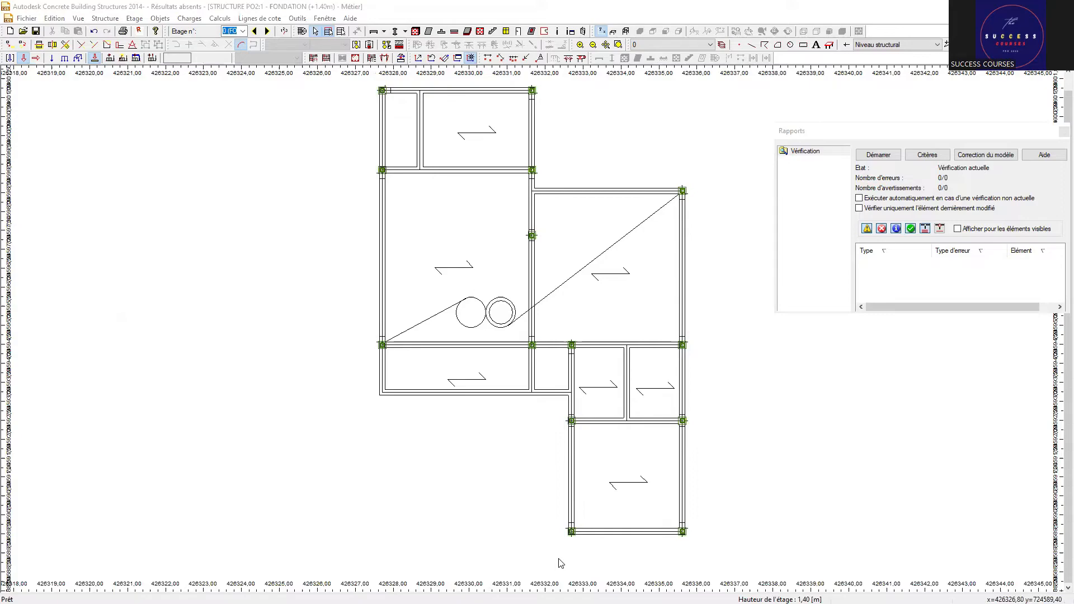
Switch to Chrome to read the column modelling and beam layout sections of ETAPES DE STRUCTURE.pdf, and return to Concrete Building Structures
key("super")
key("super")
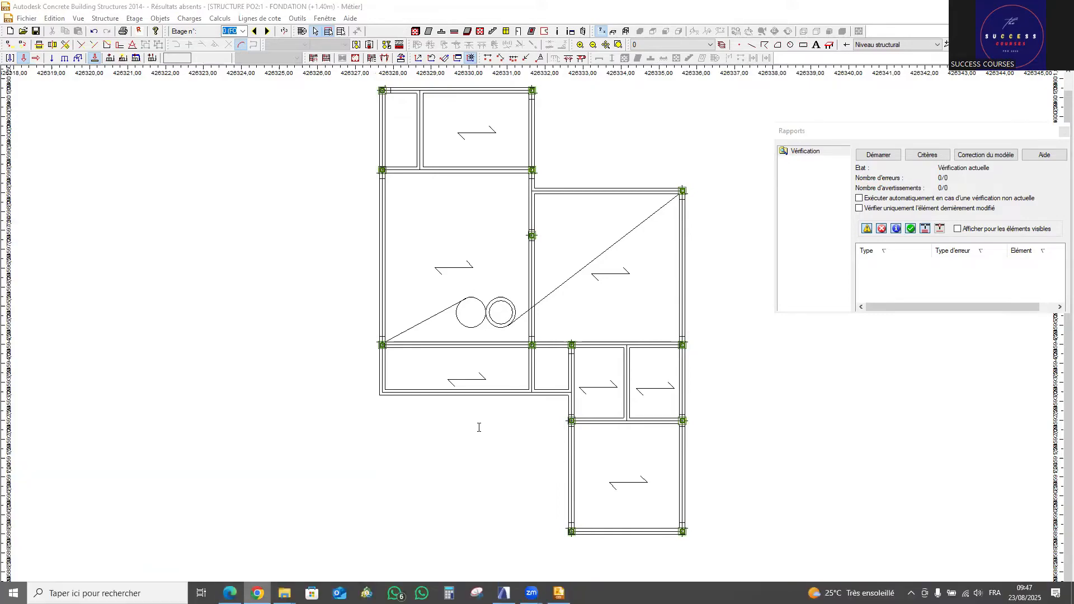
key("alt+Tab")
scroll(495, 433, "down", 3)
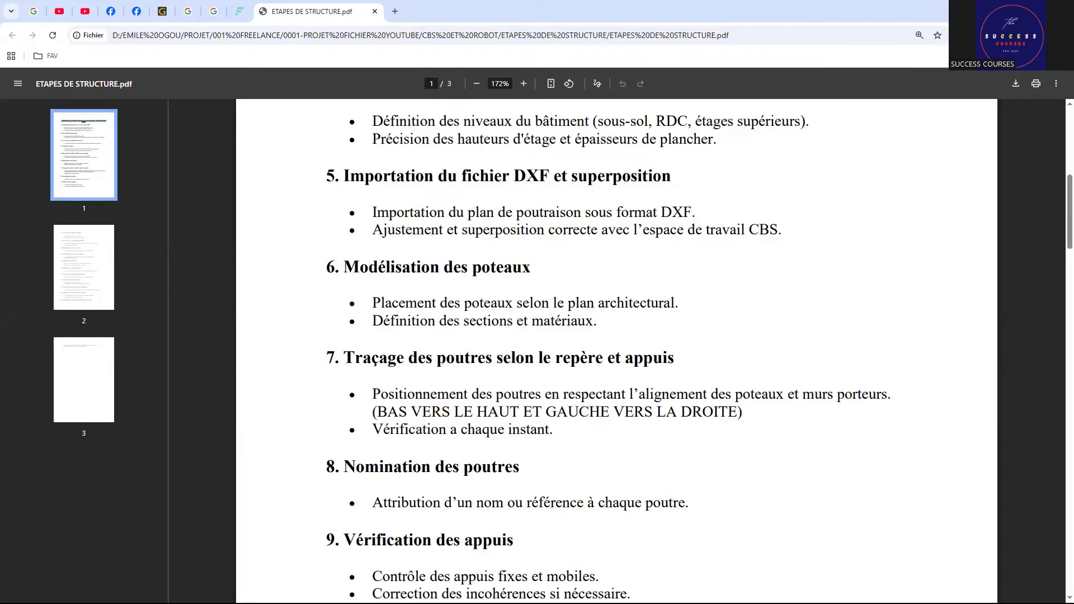
key("alt+Tab")
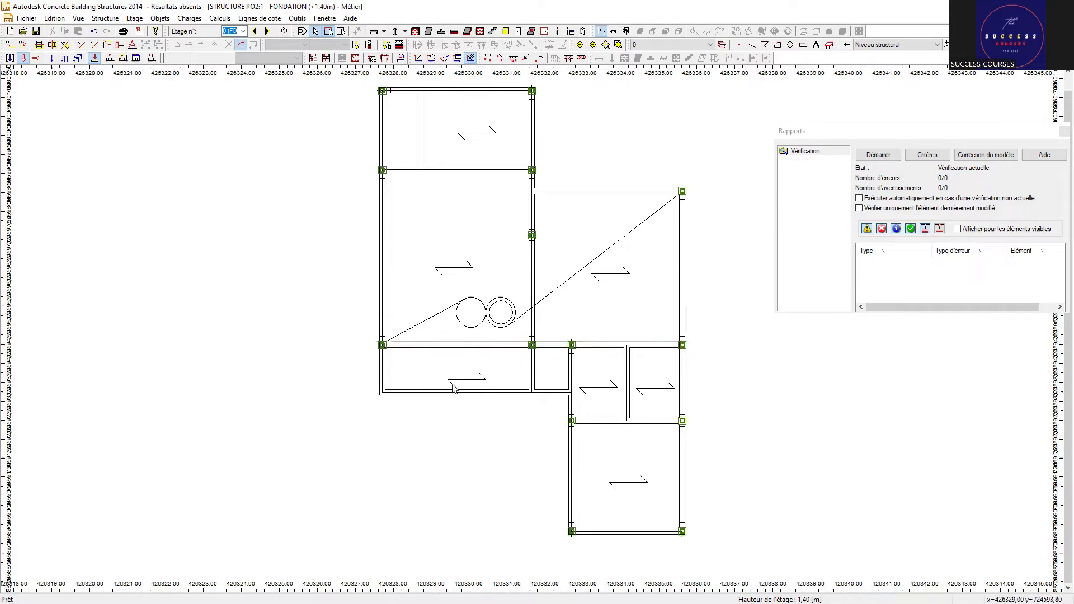
Add a rectangular section 15 cm wide and 40 cm high to the section database
left_click(387, 45)
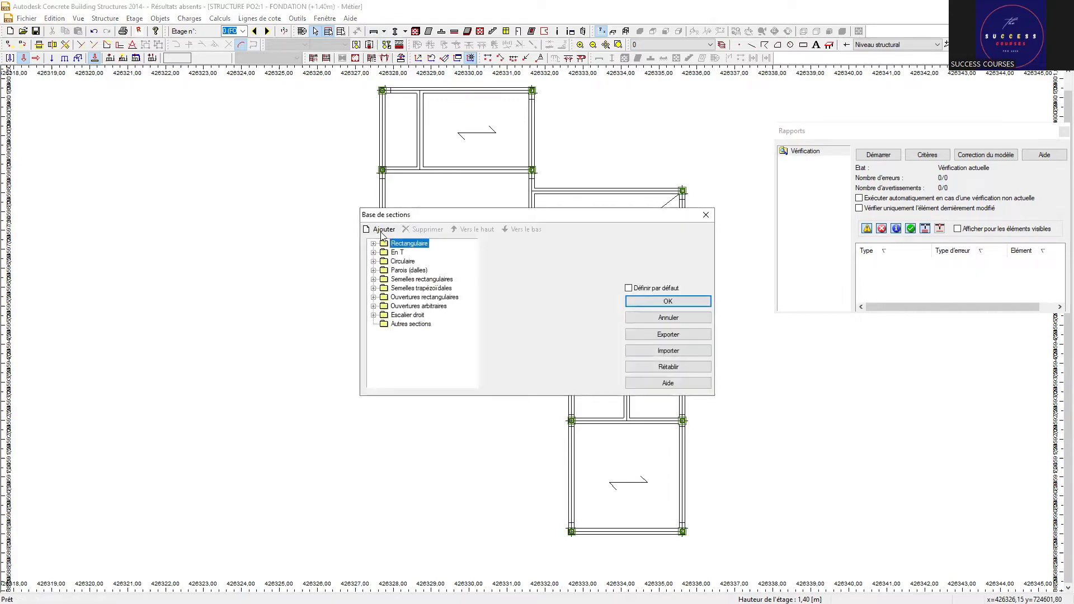
left_click(374, 243)
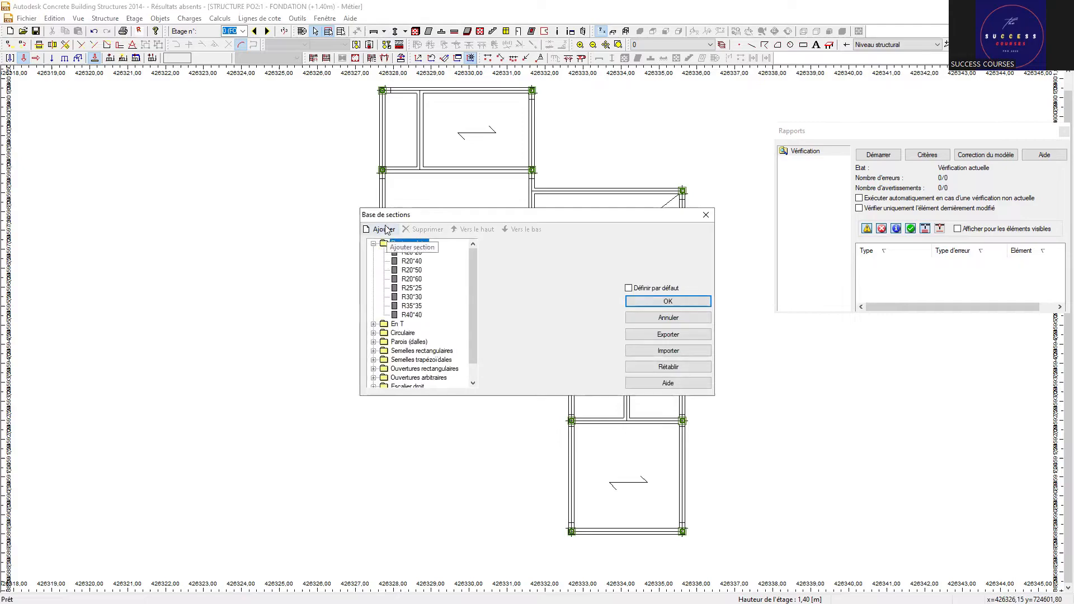
left_click(386, 229)
type("15")
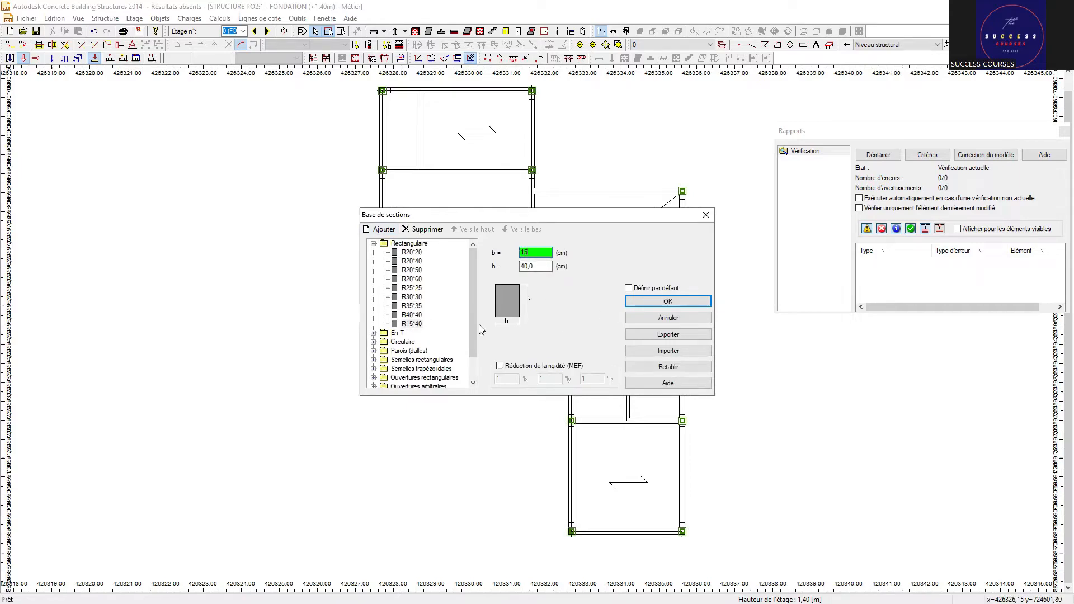
left_click(640, 302)
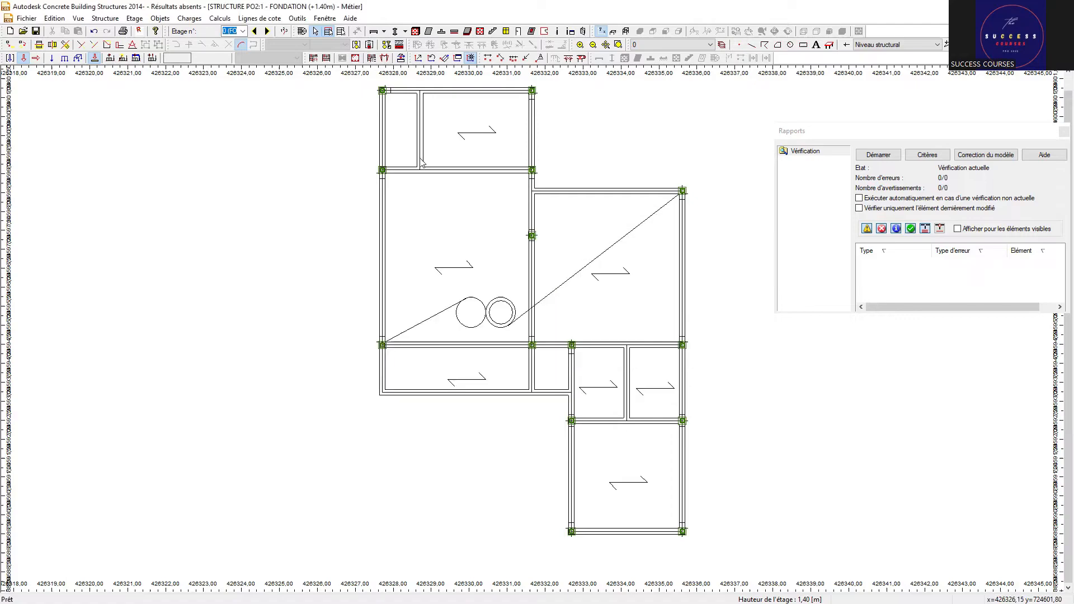
Draw an R15*40 beam along the bottom room's lower axis, from its lower-left column to its lower-right column
left_click(374, 32)
left_click(288, 45)
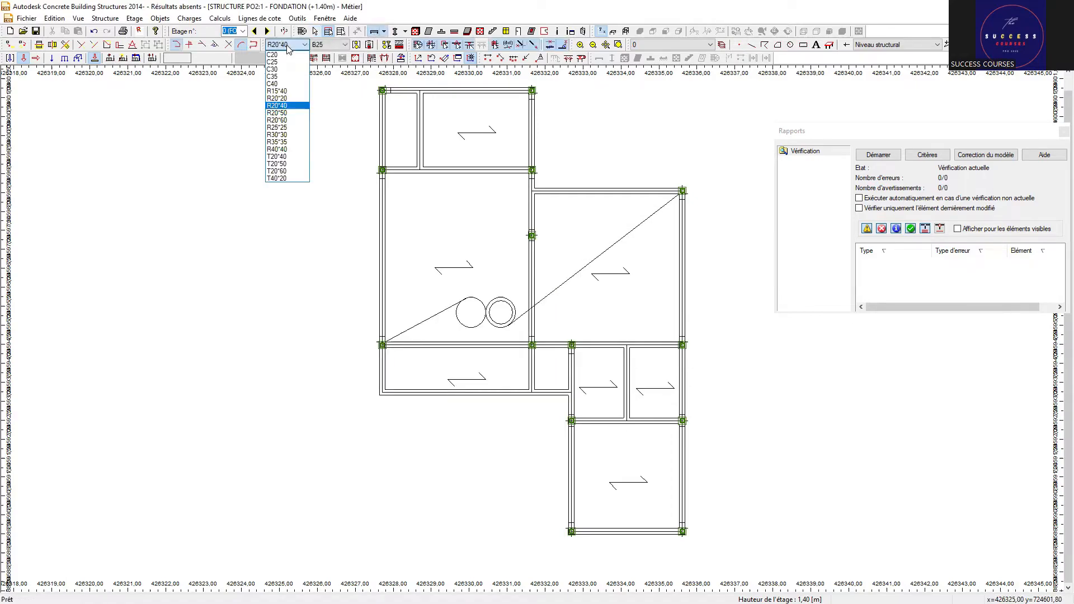
left_click(278, 91)
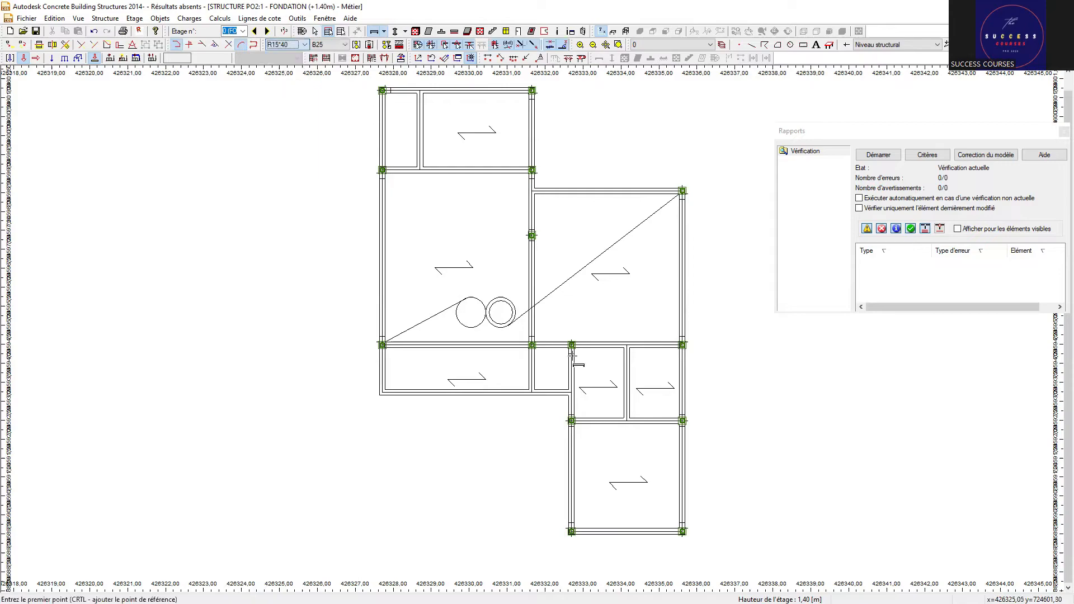
scroll(654, 546, "up", 1)
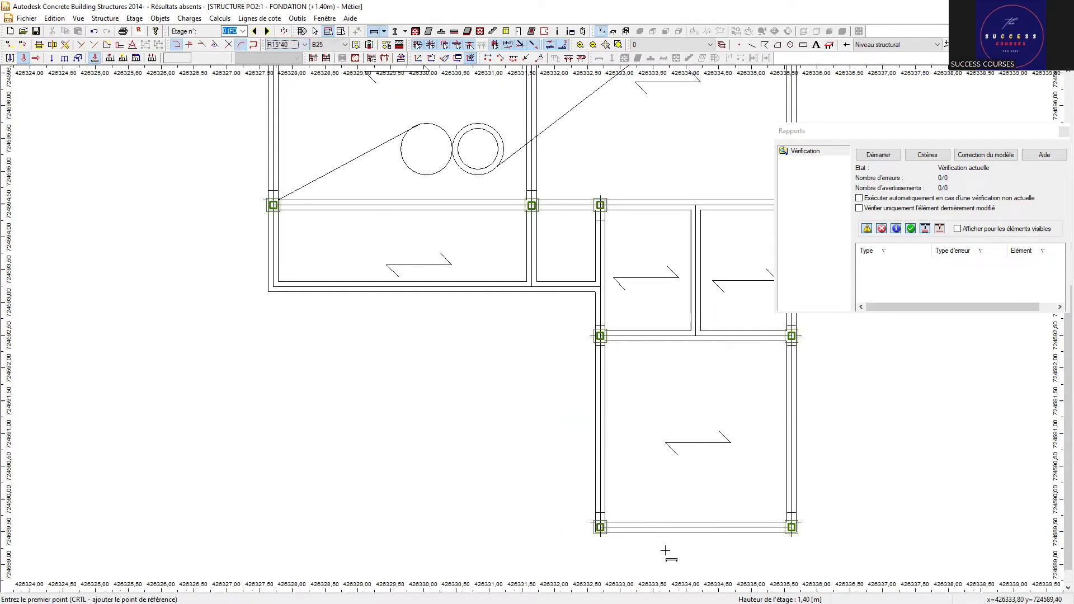
scroll(710, 543, "up", 1)
scroll(498, 428, "up", 1)
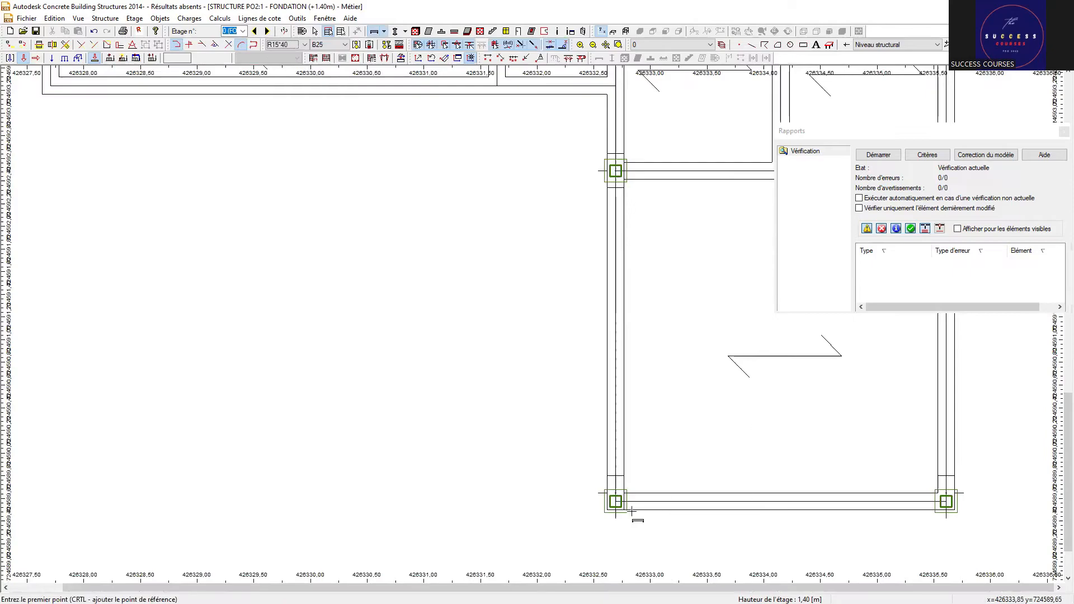
scroll(615, 502, "up", 1)
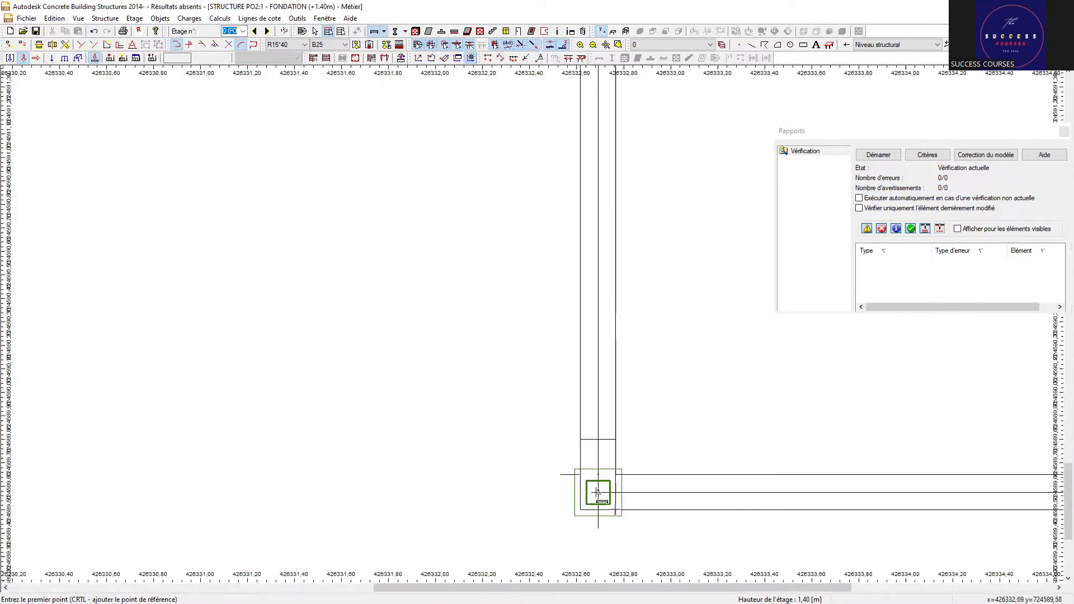
left_click(498, 481)
scroll(559, 486, "down", 1)
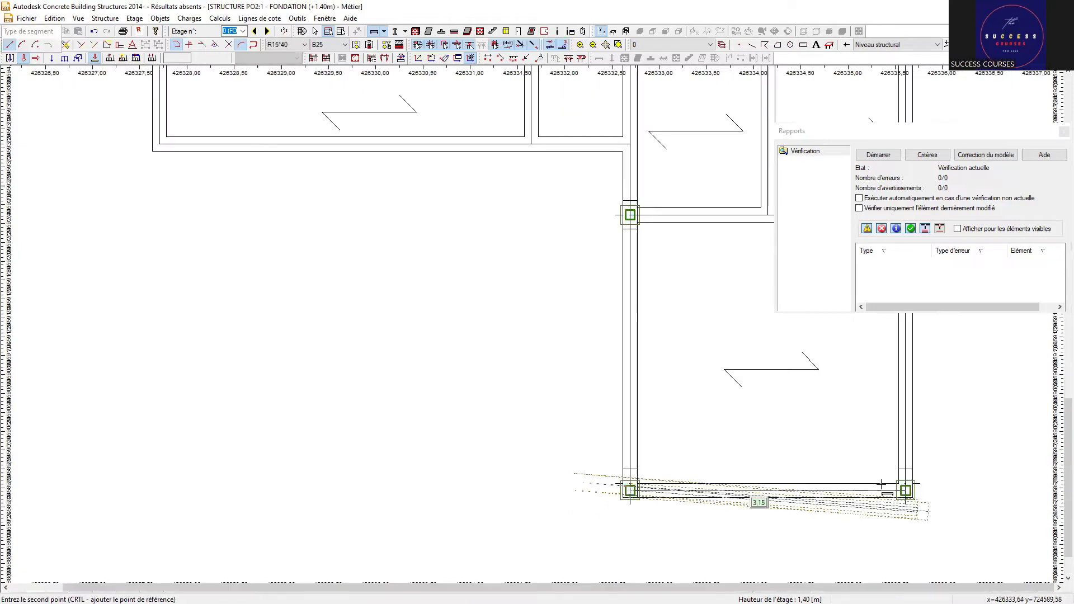
scroll(886, 439, "up", 2)
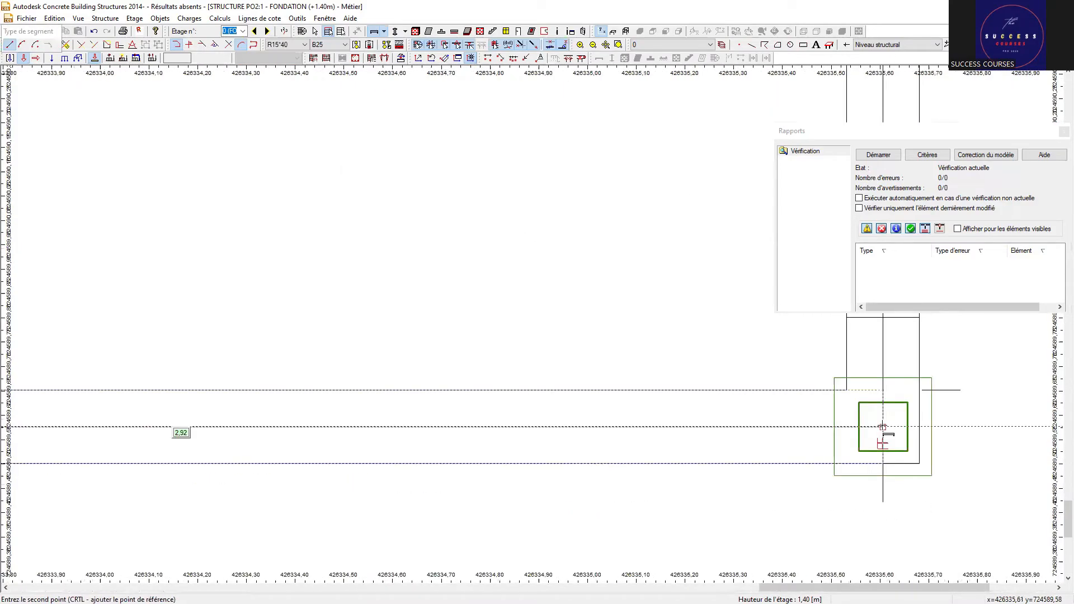
left_click(882, 427)
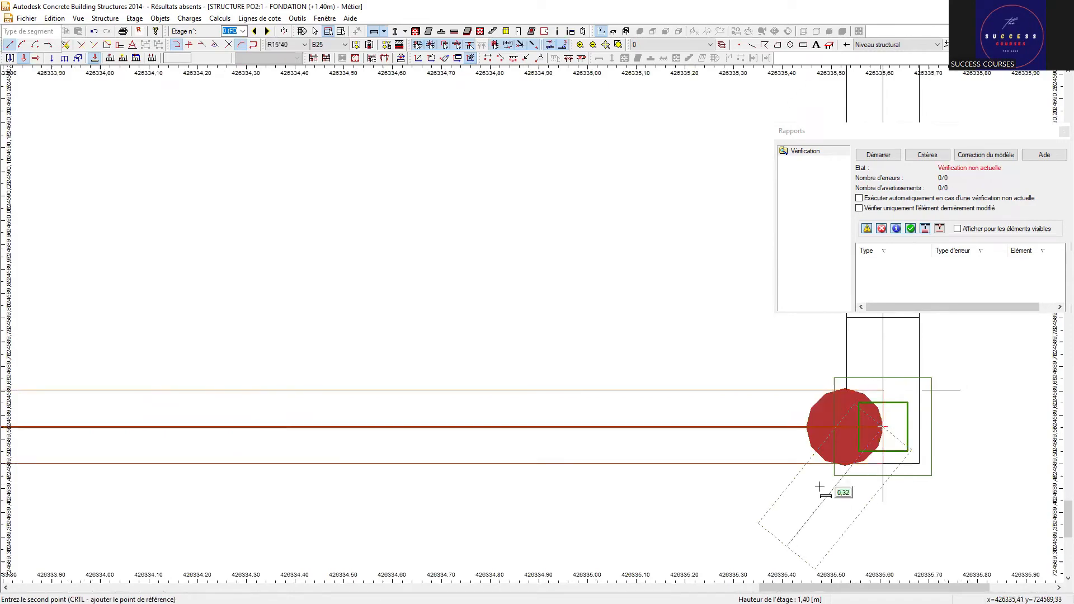
key("Escape")
Draw an R15*40 beam from left to right between the bottom room's two upper columns and rerun the model verification
scroll(787, 492, "down", 2)
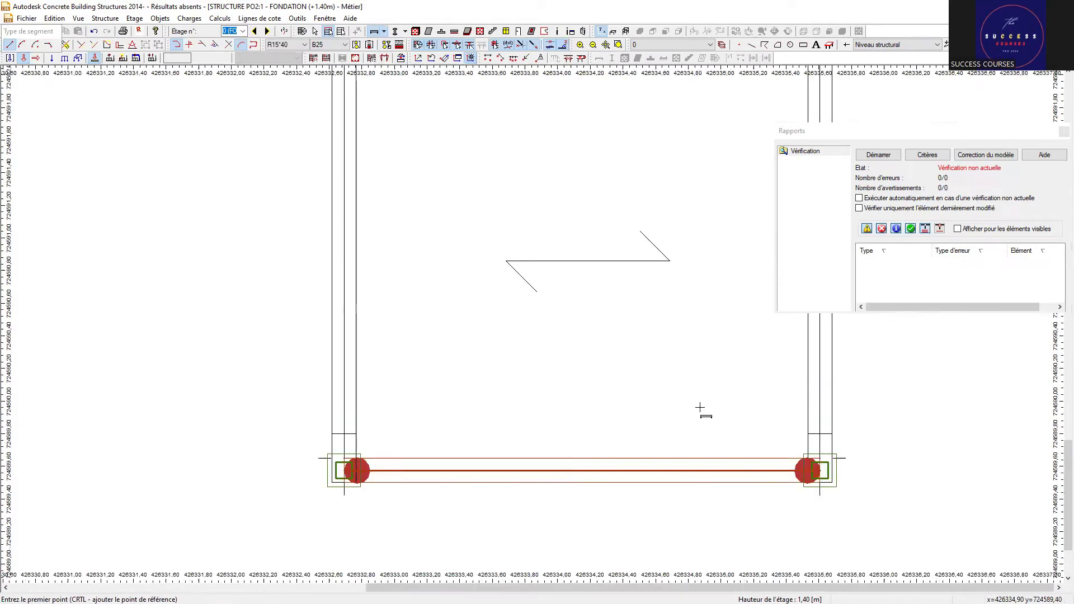
scroll(727, 344, "down", 1)
scroll(503, 419, "down", 3)
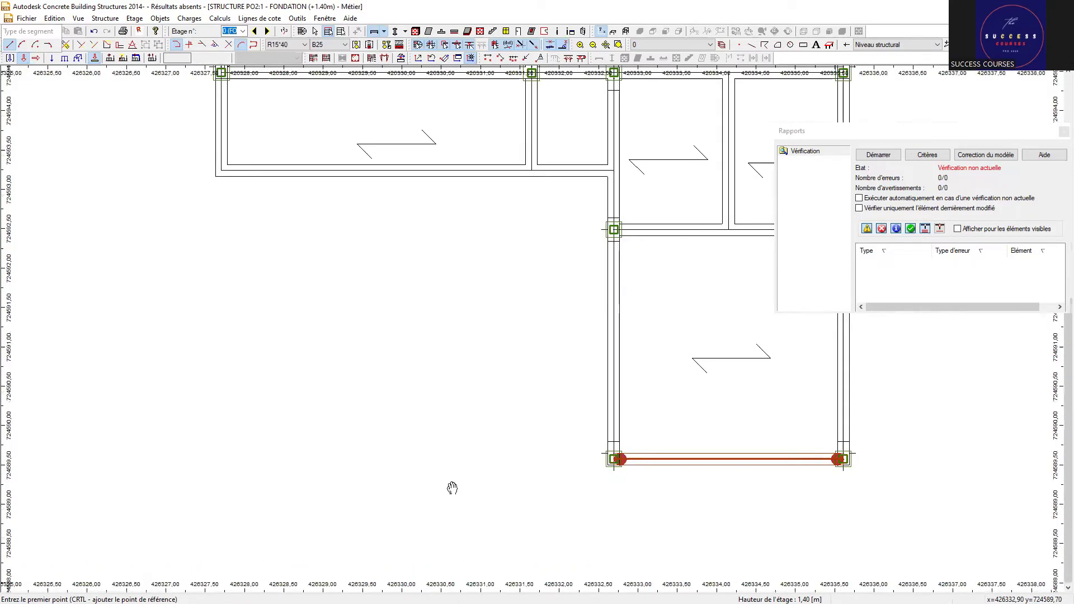
scroll(642, 498, "down", 1)
scroll(854, 532, "up", 2)
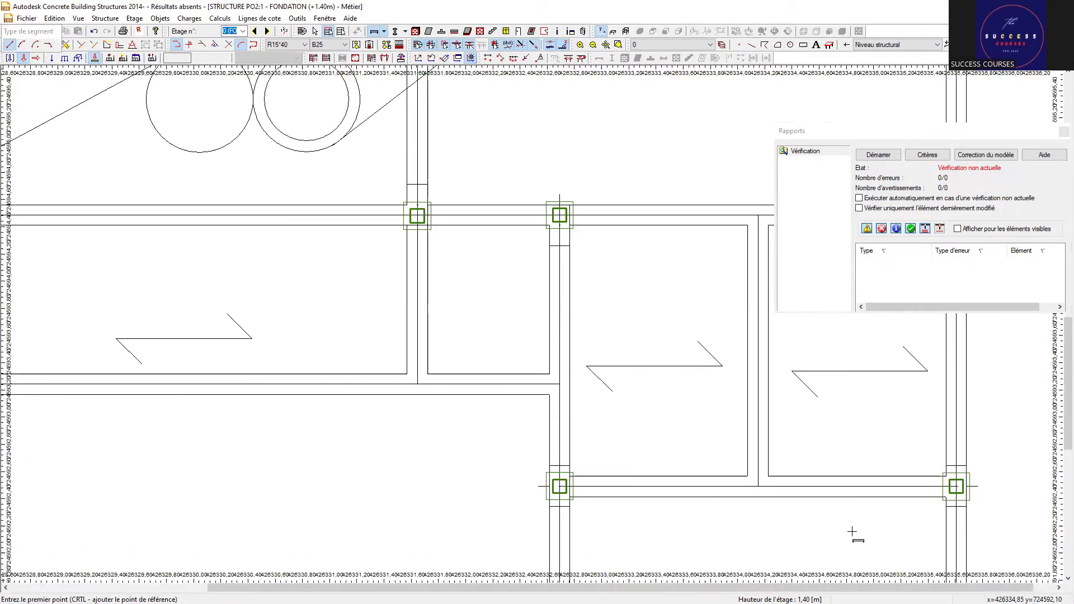
scroll(514, 484, "up", 1)
scroll(498, 473, "up", 3)
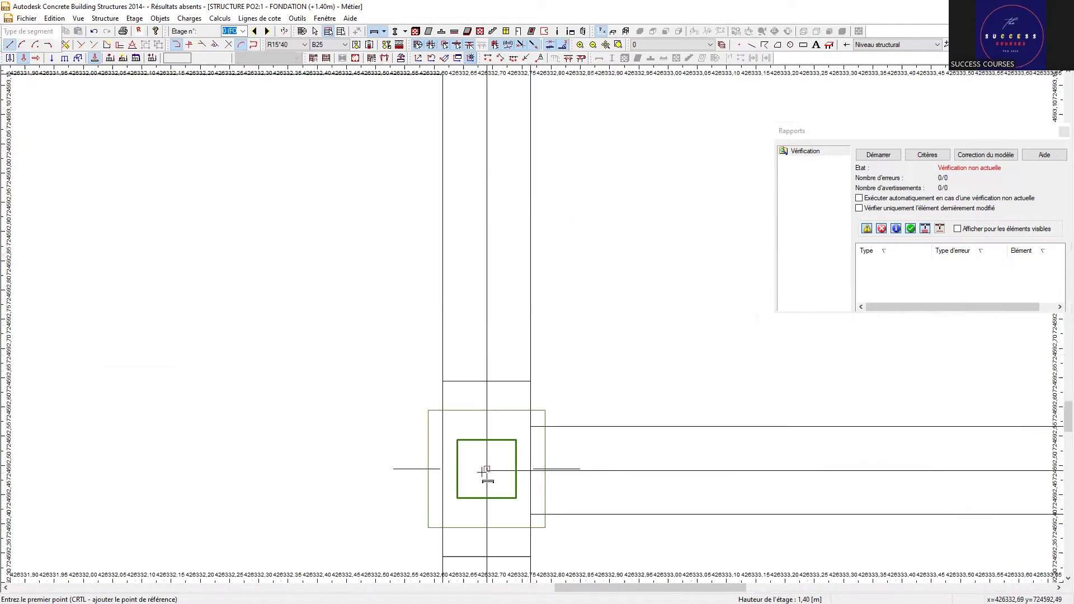
left_click(383, 511)
scroll(850, 510, "down", 2)
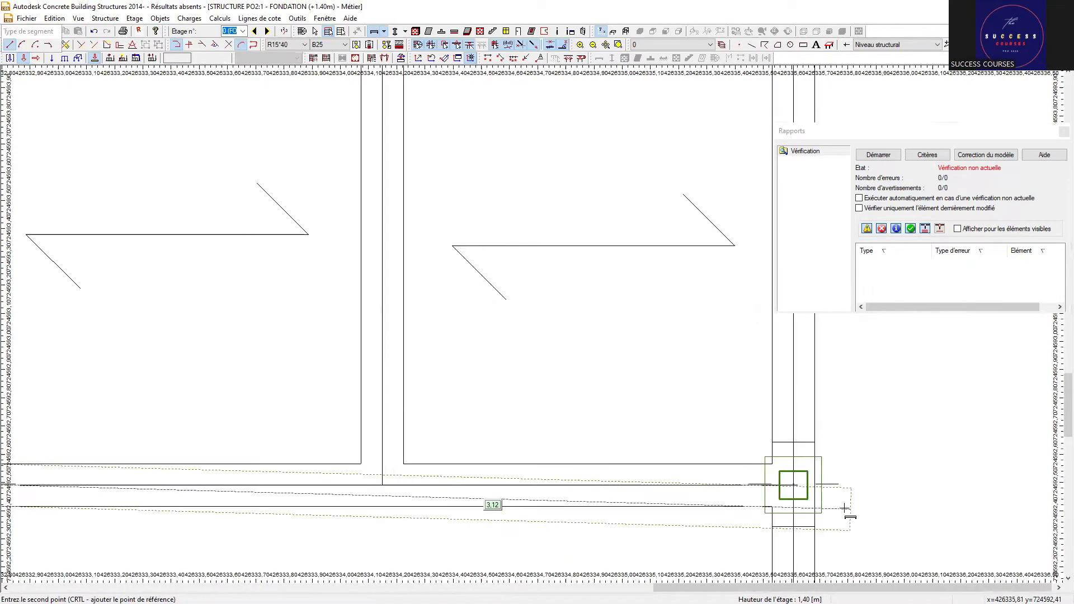
scroll(742, 463, "up", 2)
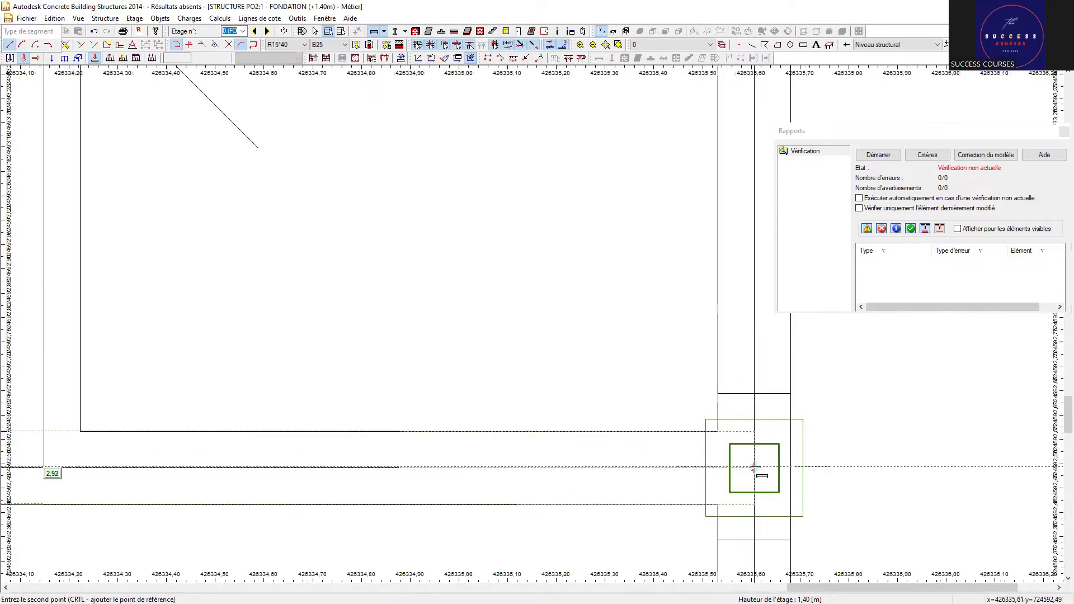
left_click(756, 466)
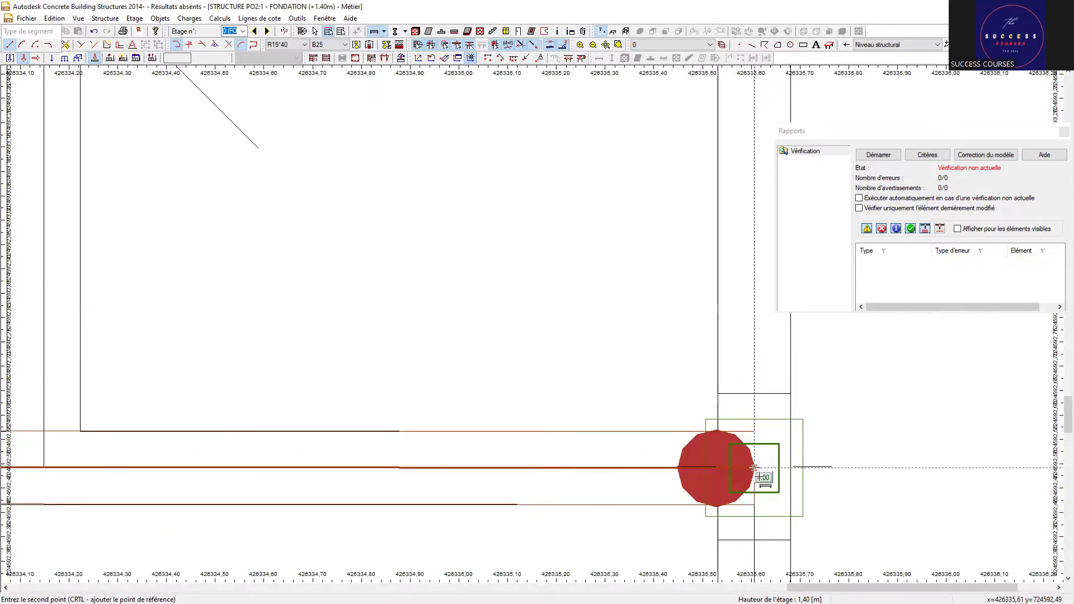
scroll(761, 477, "down", 3)
scroll(606, 439, "down", 3)
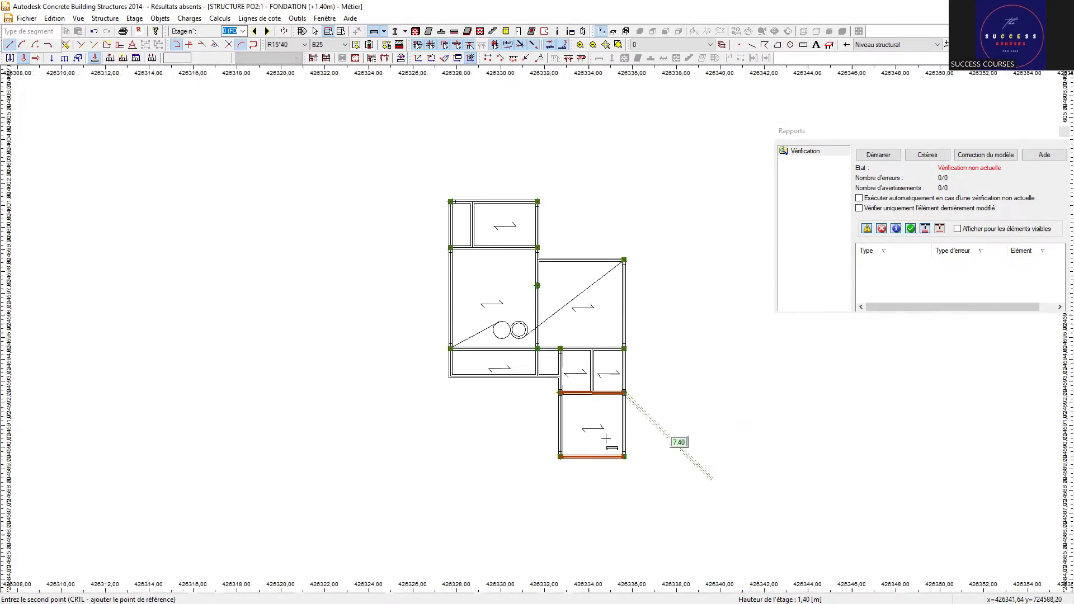
key("Escape")
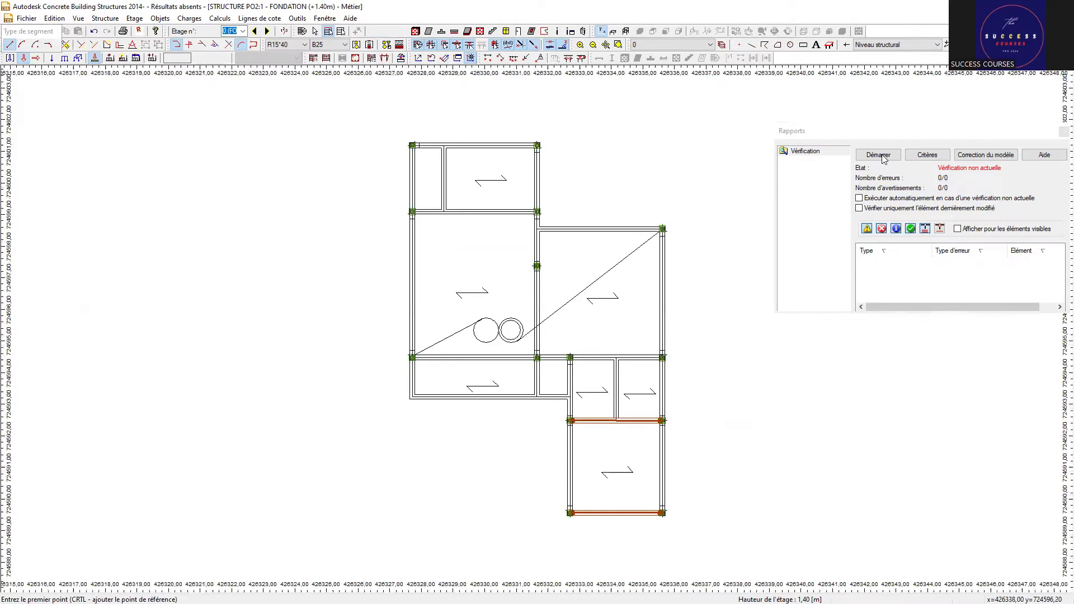
left_click(883, 158)
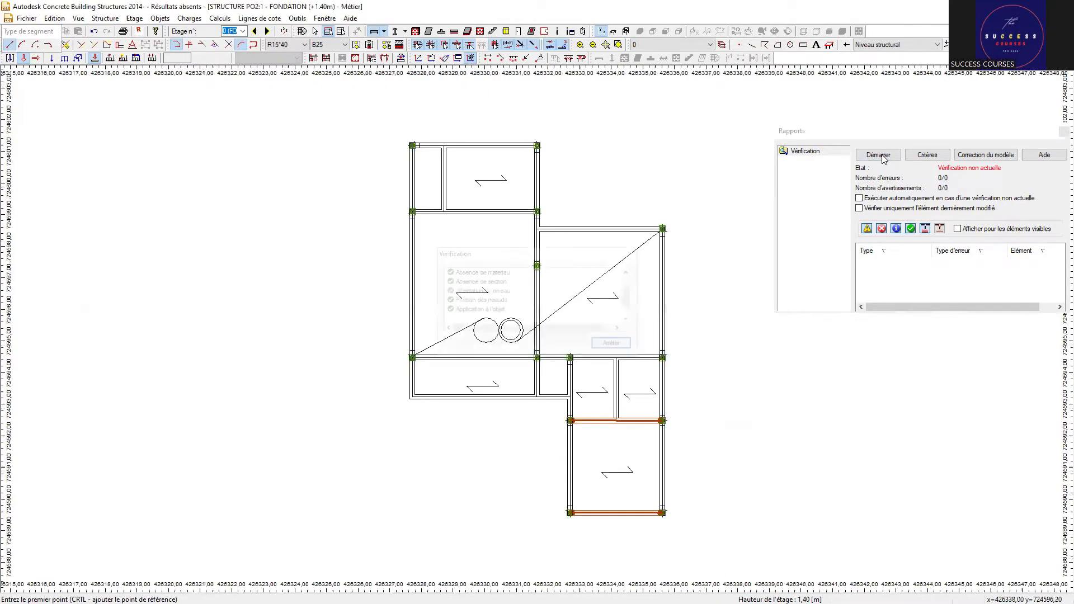
Draw an R15*40 beam along the lower edge of the left strip room, from its left outer axis to the small rooms' left beam axis
scroll(444, 441, "up", 2)
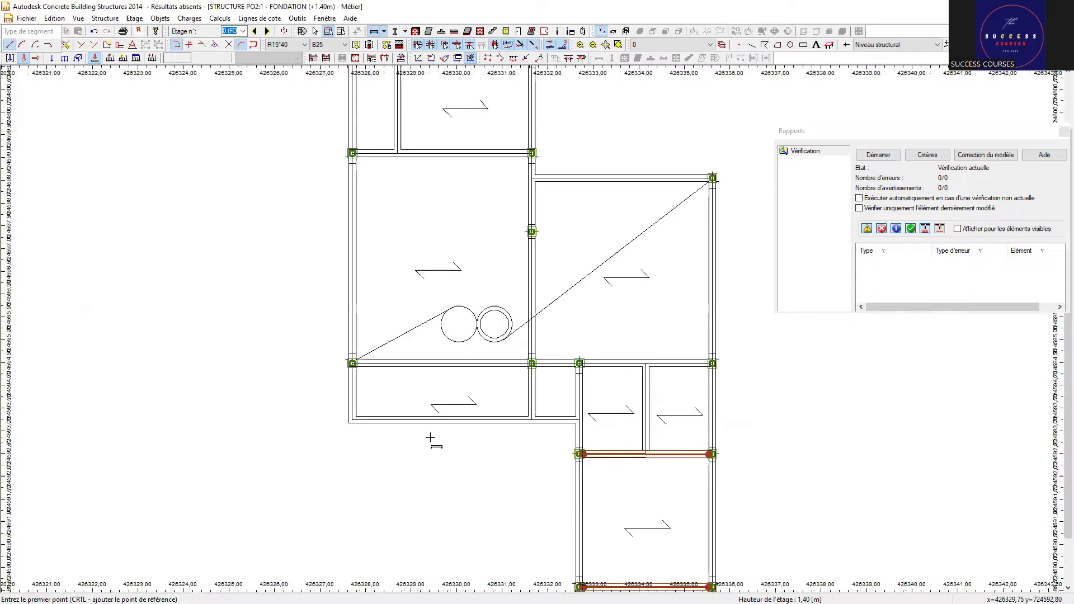
scroll(278, 422, "up", 3)
scroll(75, 408, "up", 1)
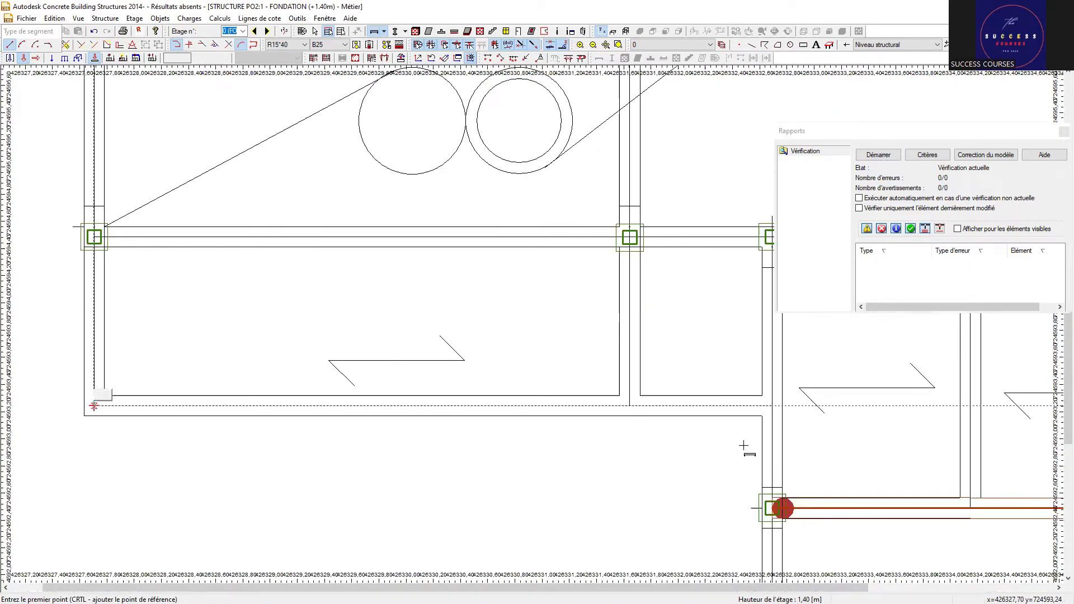
left_click(771, 406)
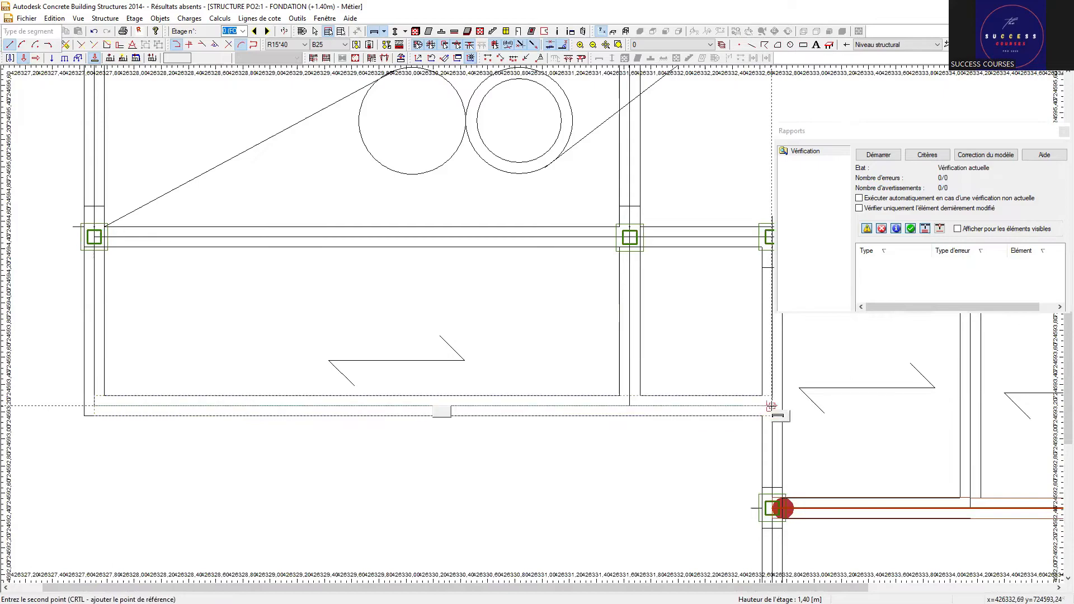
left_click(772, 406)
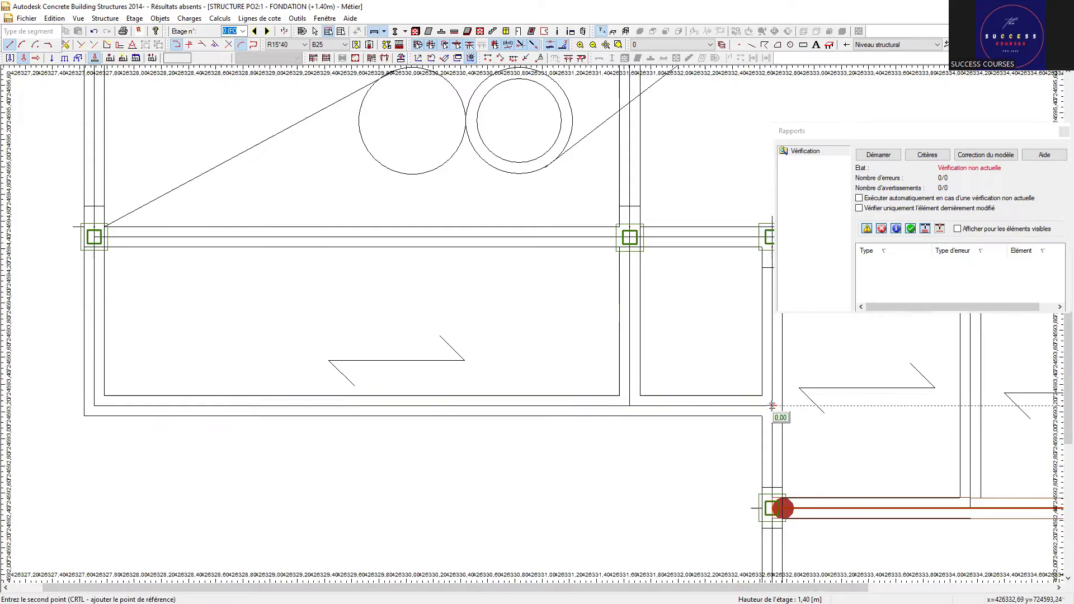
key("Escape")
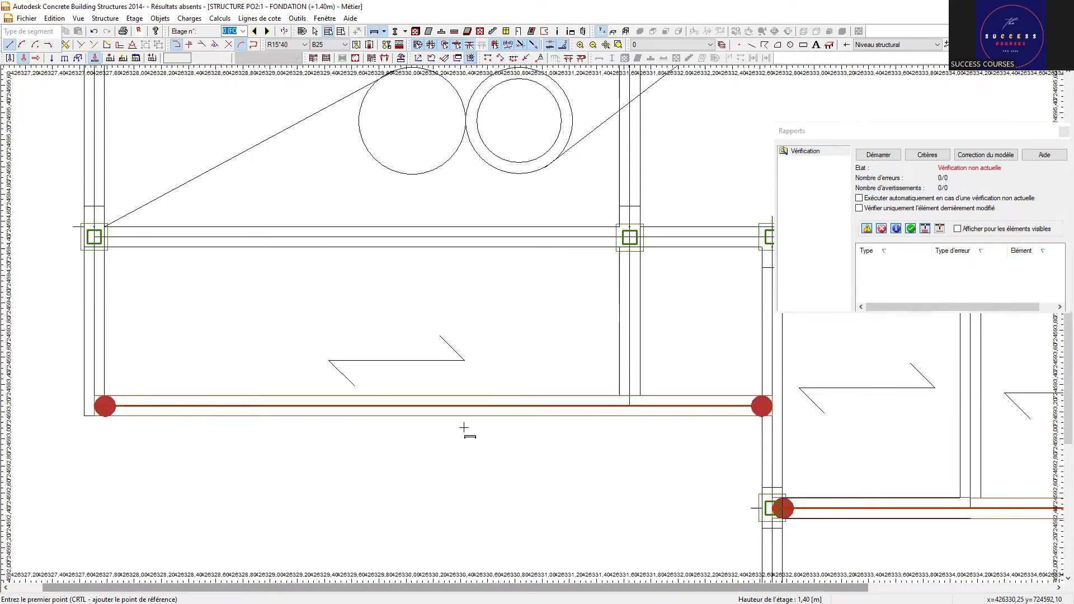
scroll(320, 359, "down", 5)
scroll(260, 386, "up", 3)
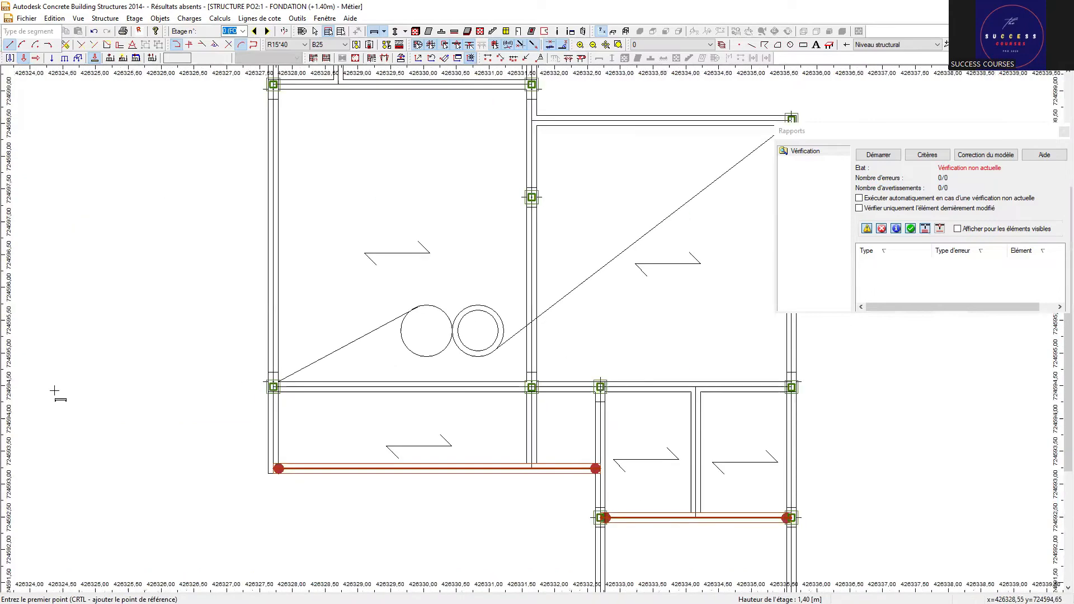
Draw an R15*40 beam along the upper axis of the strip and small rooms, from the left outer column to the right outer column
scroll(45, 387, "up", 2)
scroll(391, 386, "up", 3)
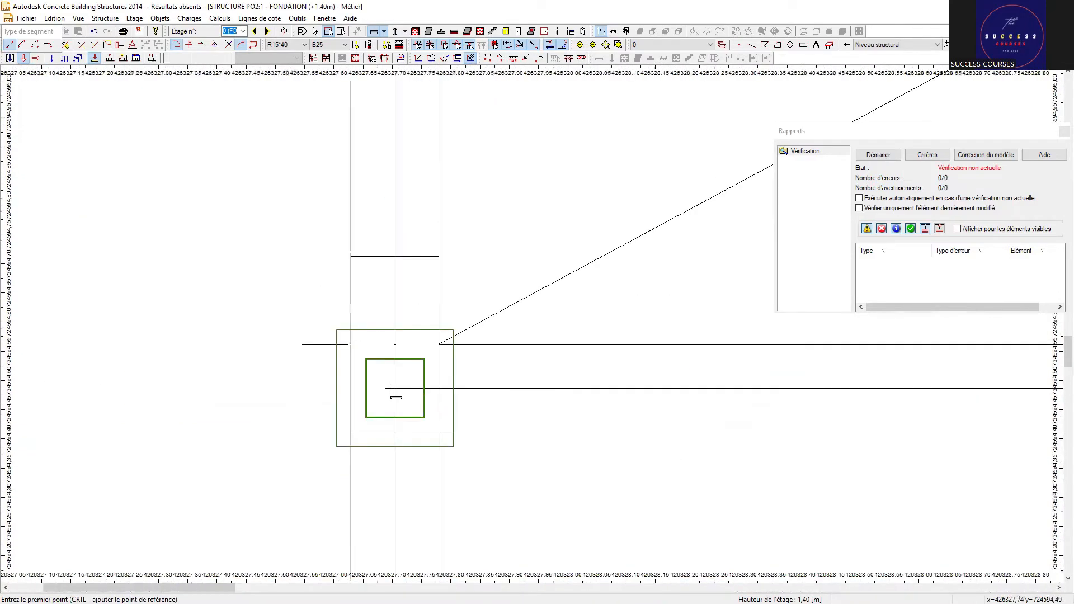
scroll(387, 387, "up", 1)
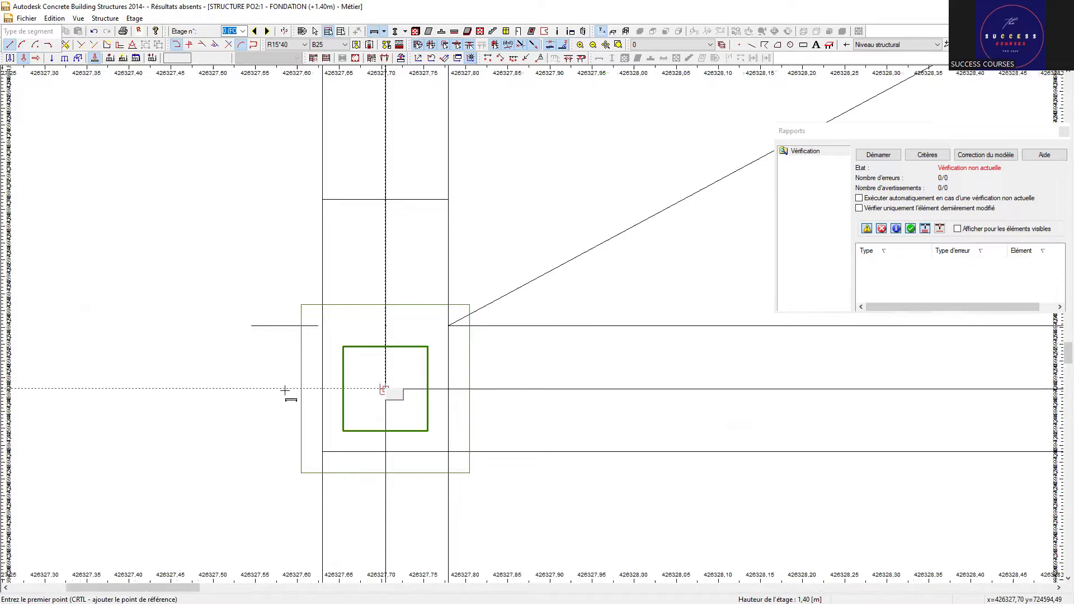
left_click(274, 397)
scroll(275, 397, "down", 2)
scroll(879, 394, "down", 4)
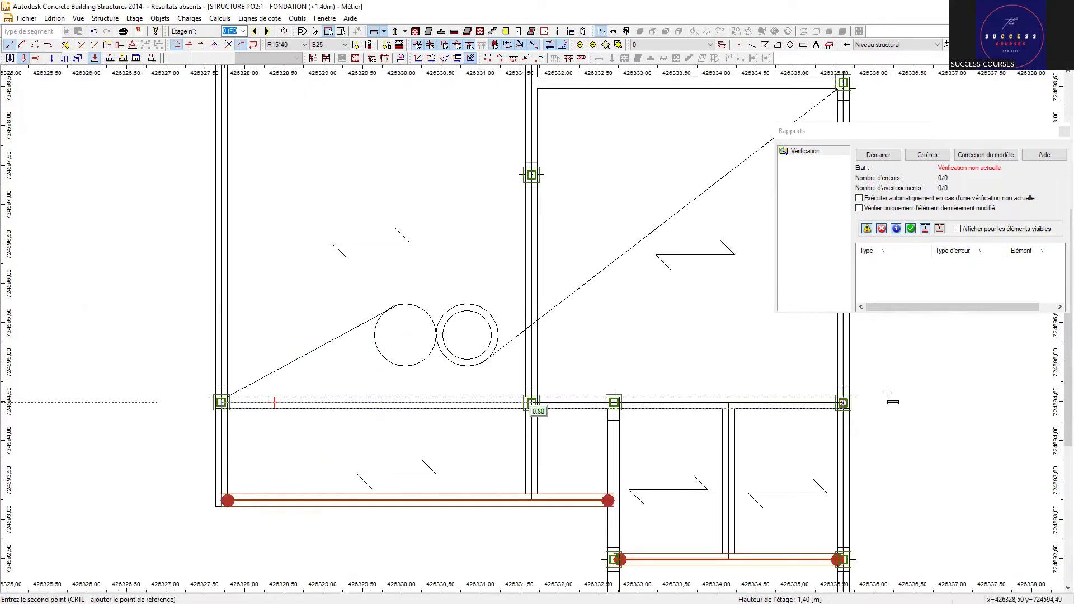
scroll(910, 396, "up", 2)
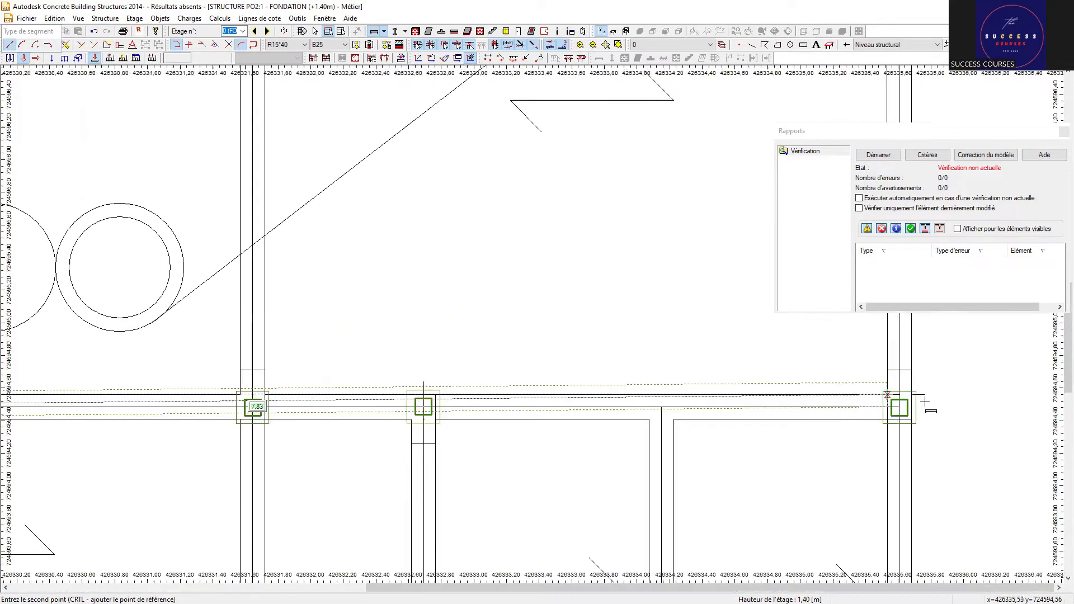
scroll(878, 478, "up", 3)
left_click(879, 478)
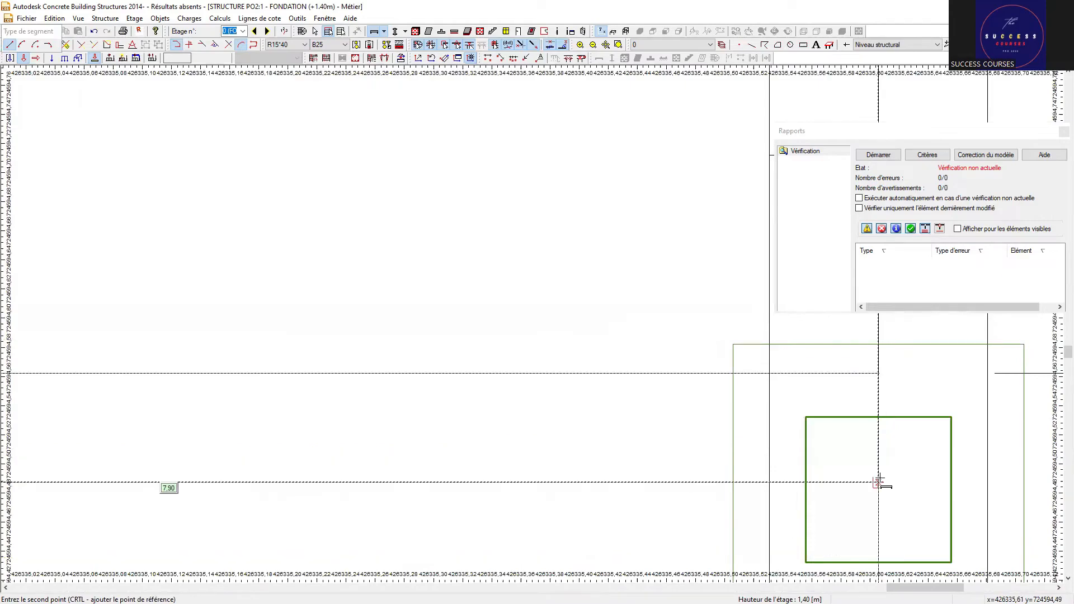
left_click(694, 492)
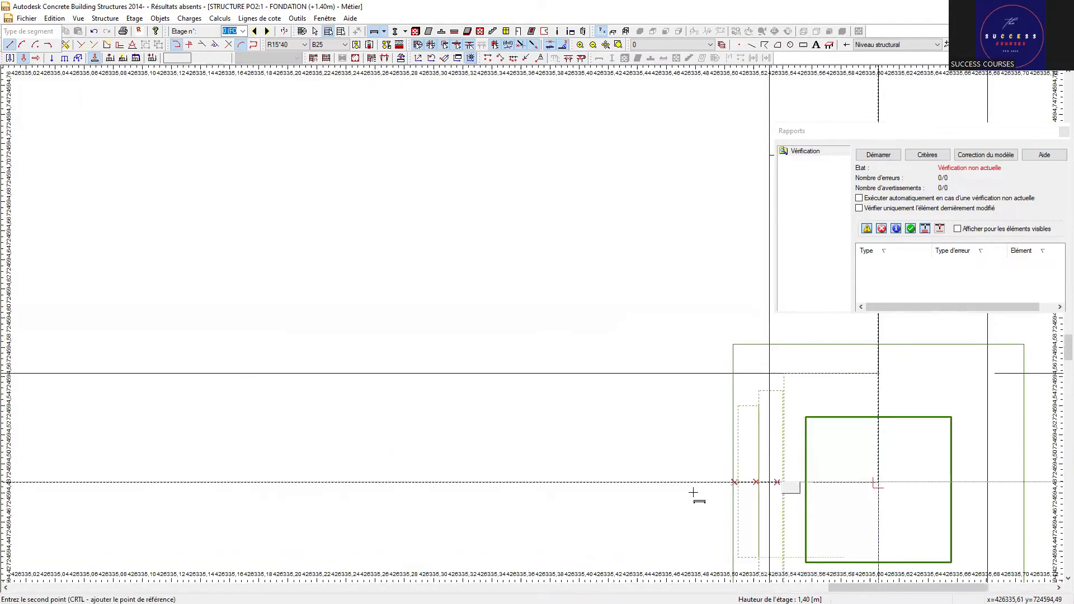
Draw an R15*40 beam along the right room's upper edge, from the central vertical axis to its upper-right column
scroll(683, 499, "down", 3)
scroll(636, 463, "down", 3)
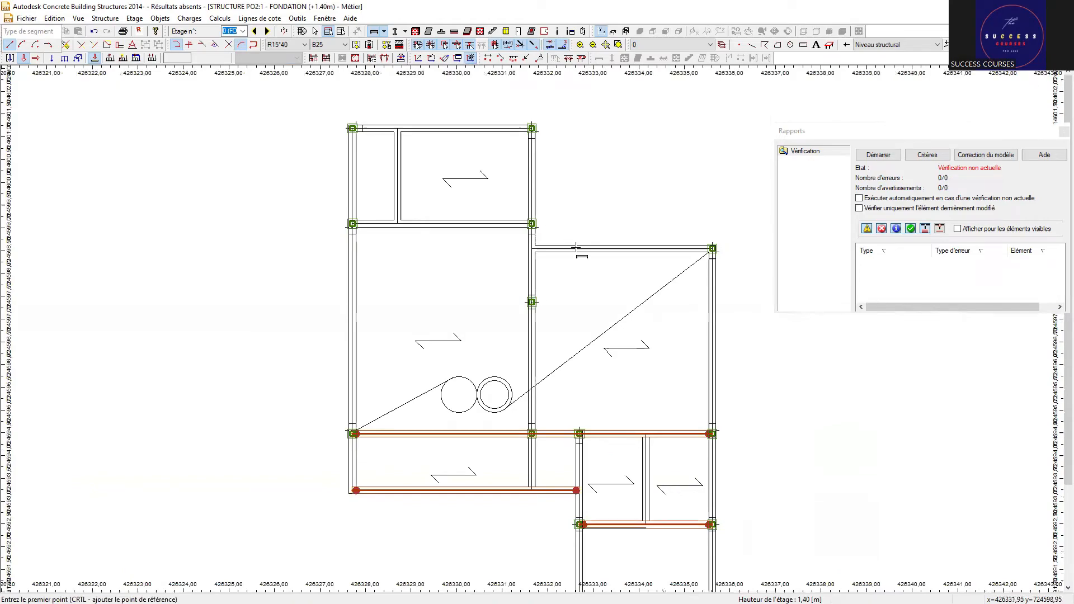
scroll(562, 241, "up", 3)
scroll(503, 280, "up", 2)
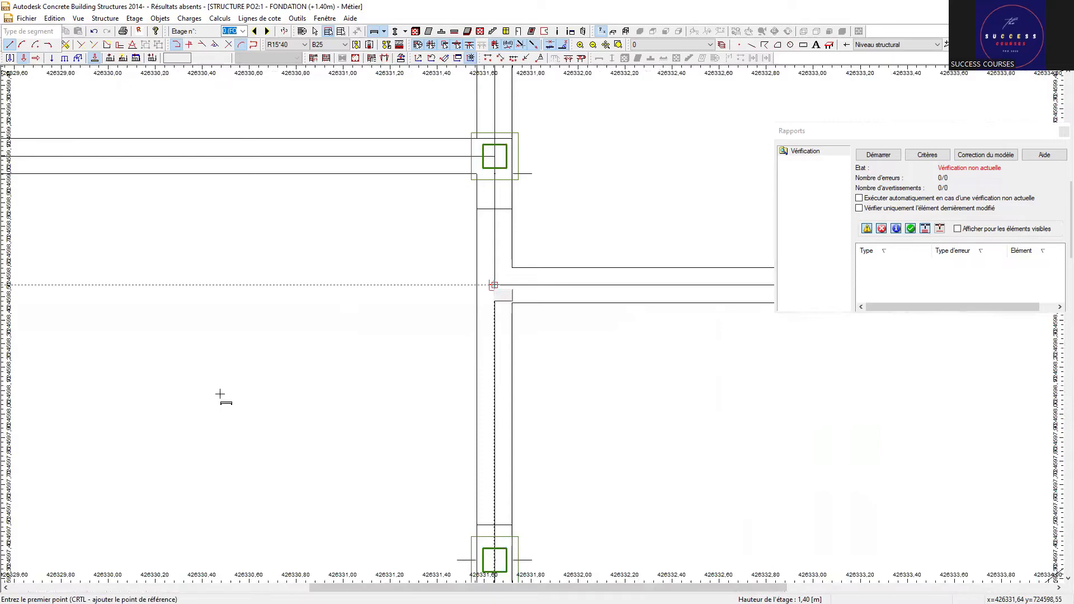
scroll(234, 402, "down", 5)
left_click(233, 402)
scroll(611, 257, "up", 3)
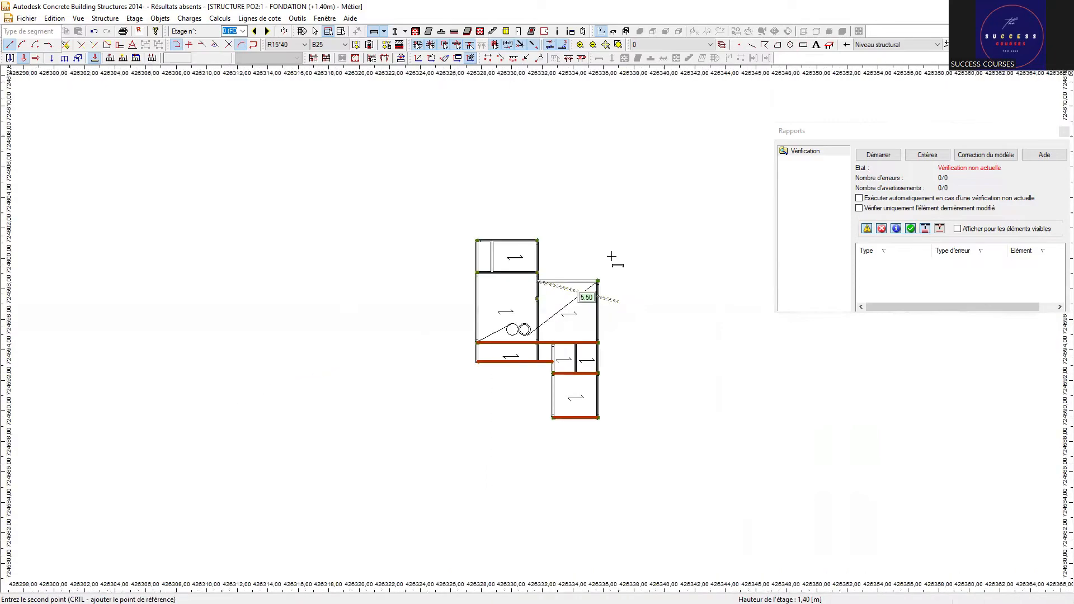
scroll(714, 206, "up", 4)
scroll(683, 246, "up", 3)
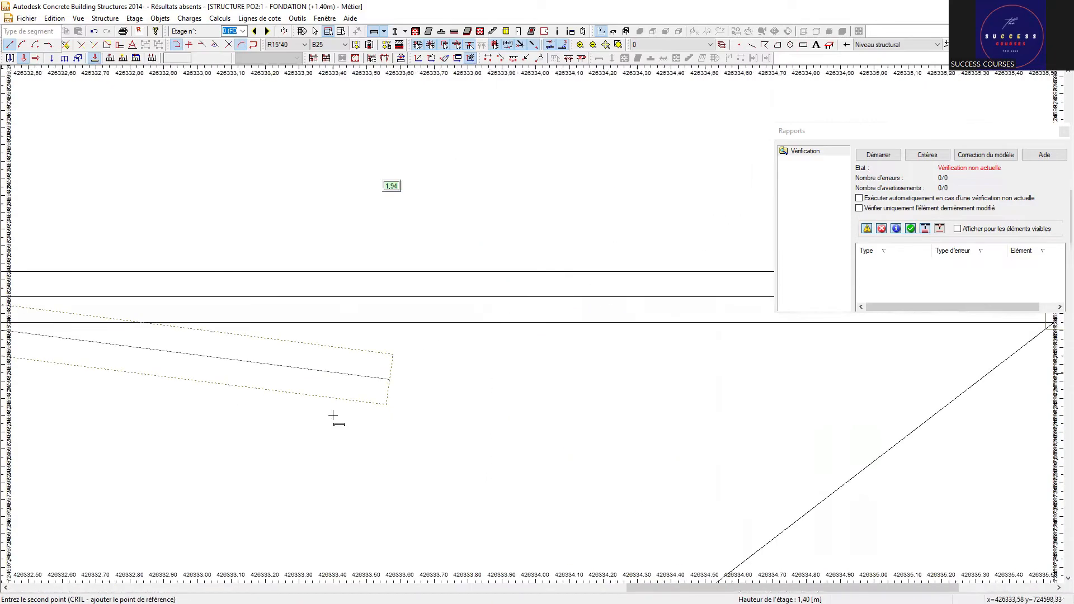
scroll(696, 383, "down", 2)
scroll(552, 359, "up", 2)
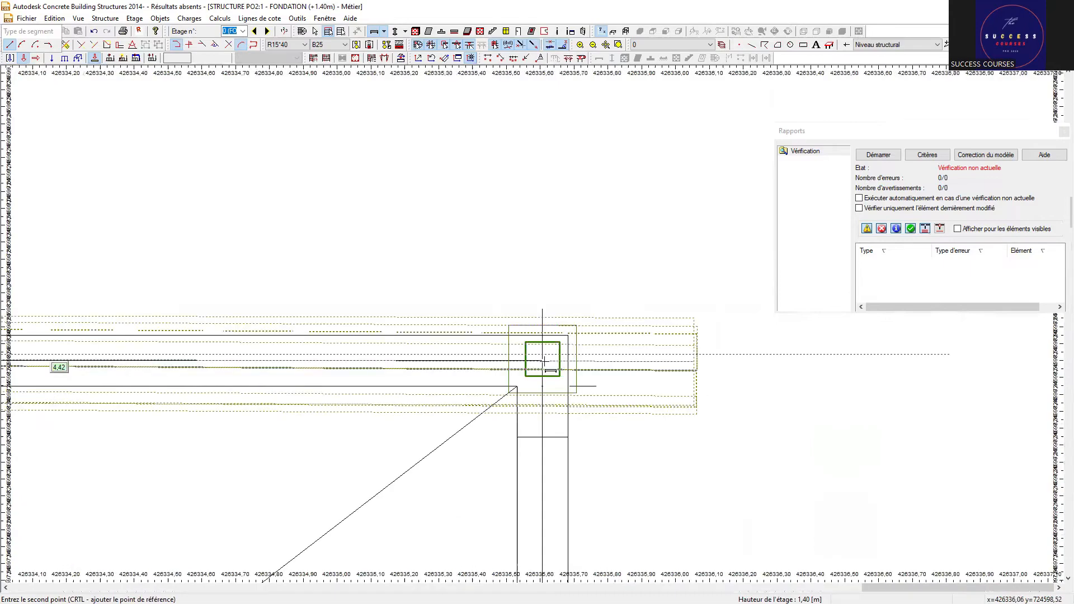
scroll(428, 354, "up", 3)
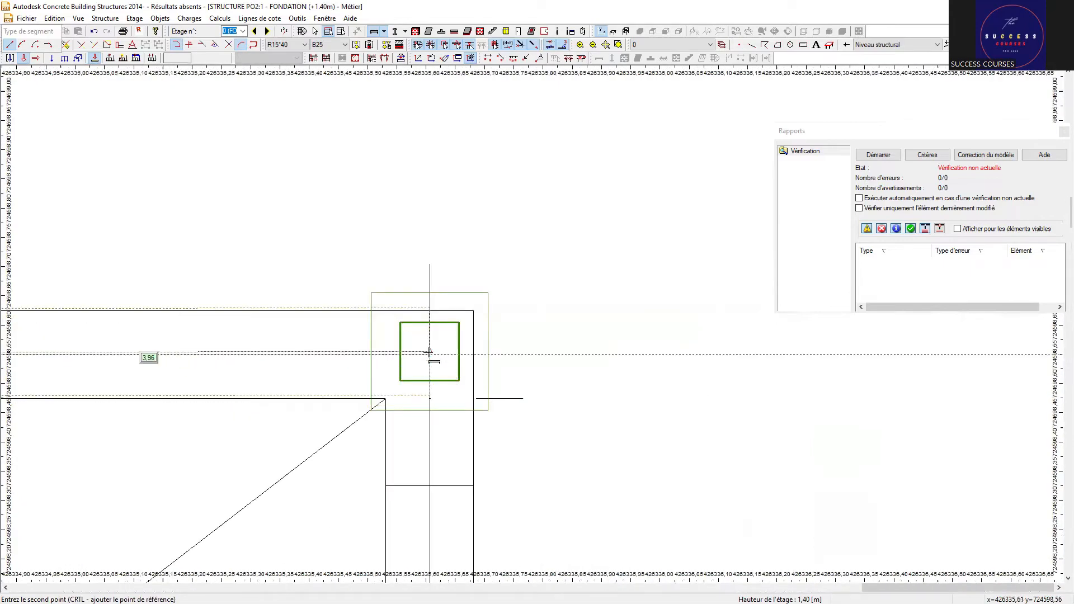
scroll(429, 351, "up", 2)
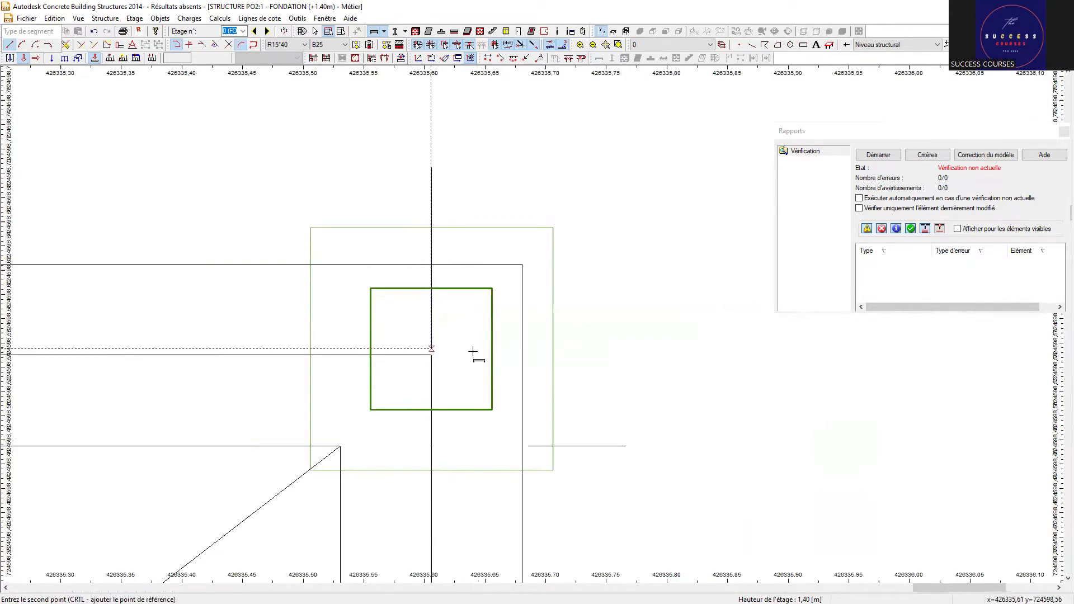
scroll(473, 352, "down", 2)
scroll(816, 238, "down", 3)
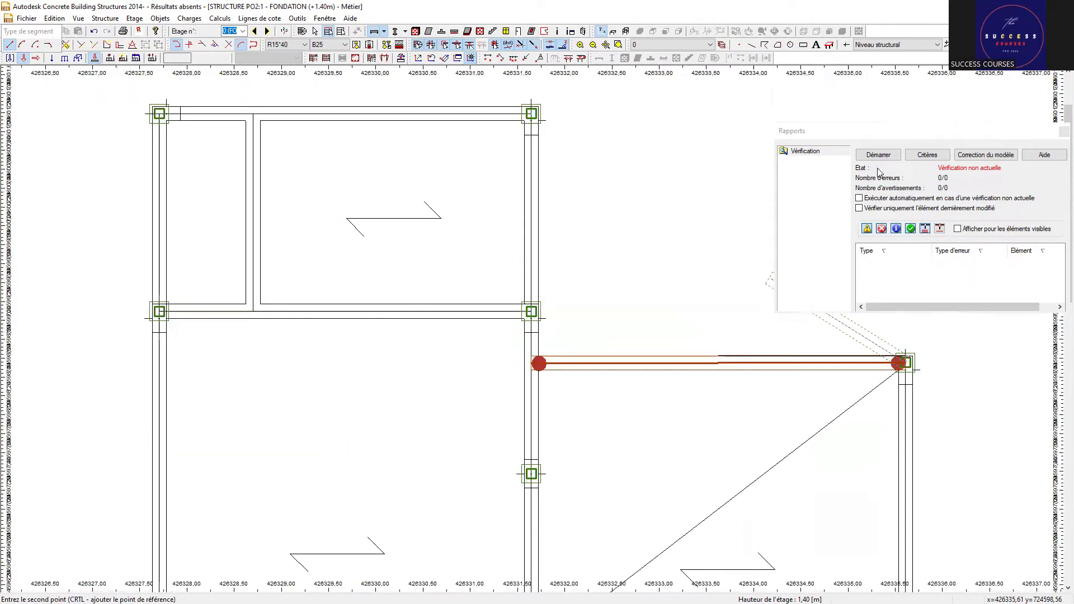
Rerun the model verification and display the beam and column names on the plan
left_click(878, 155)
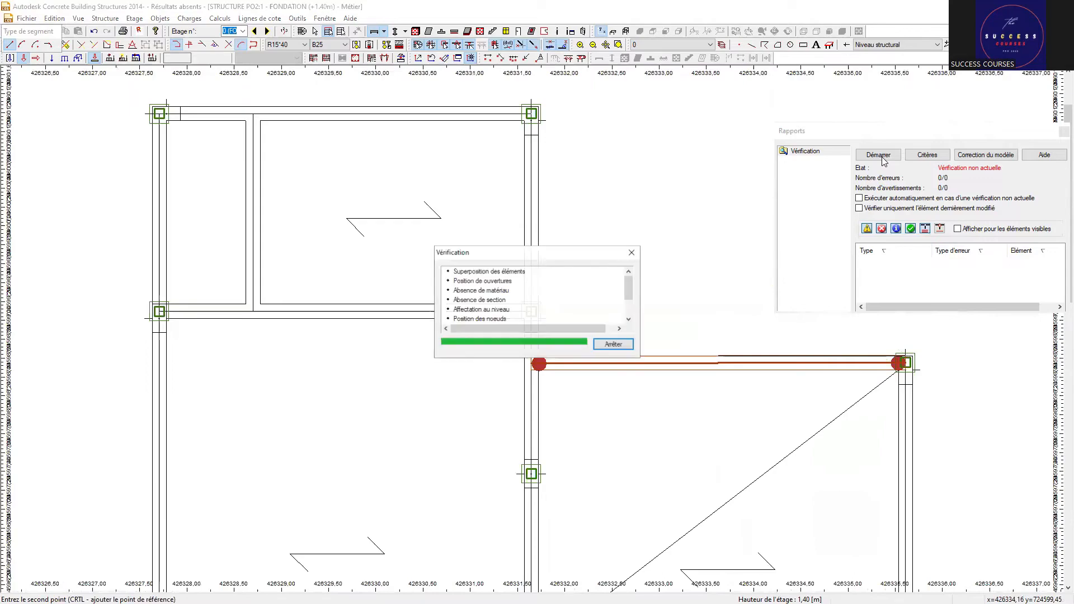
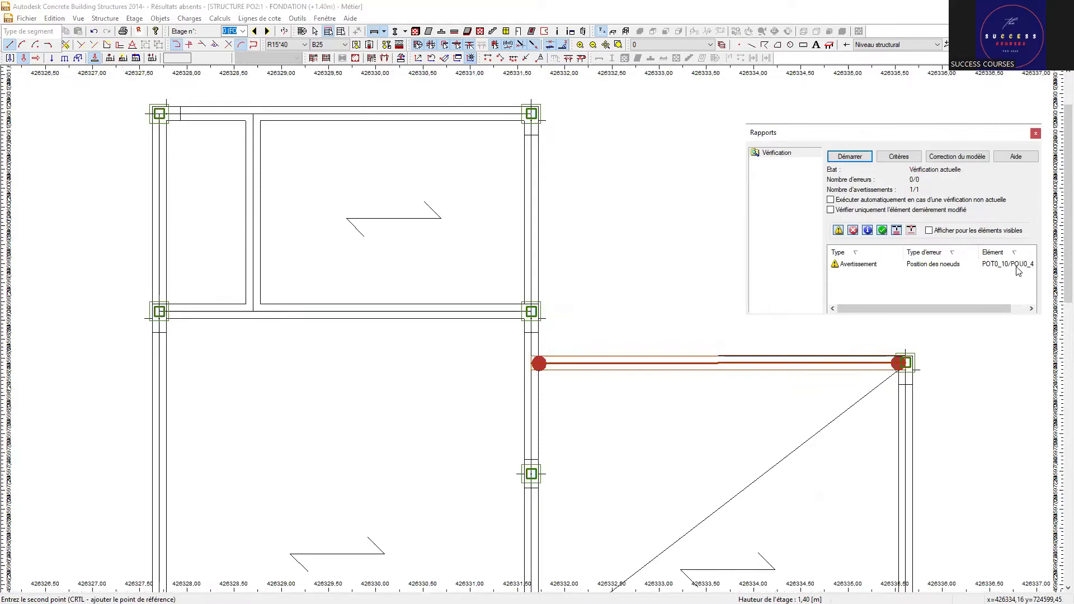
key("Escape")
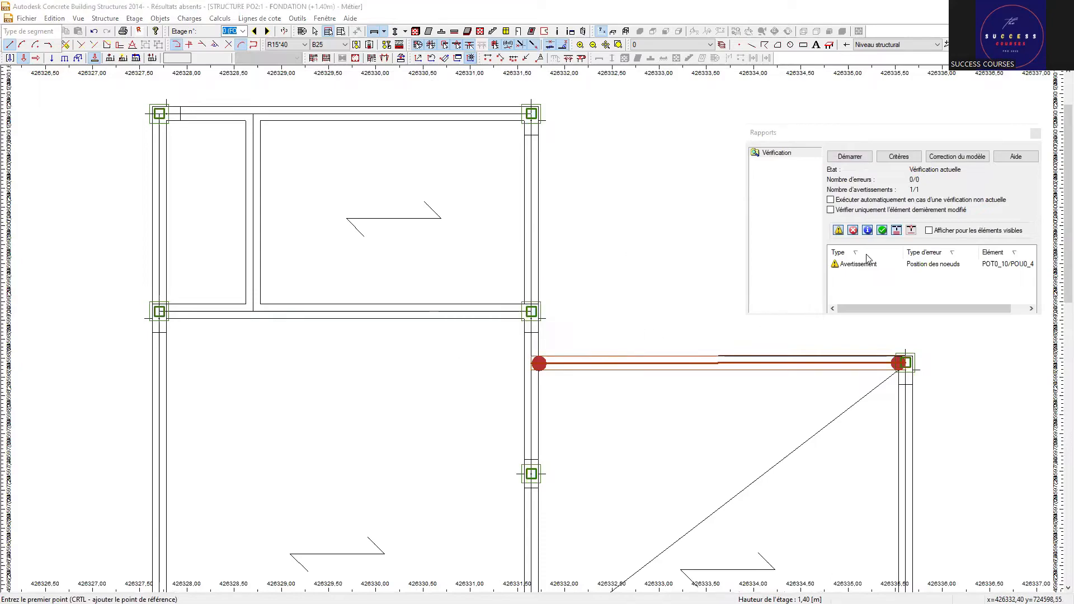
left_click(840, 163)
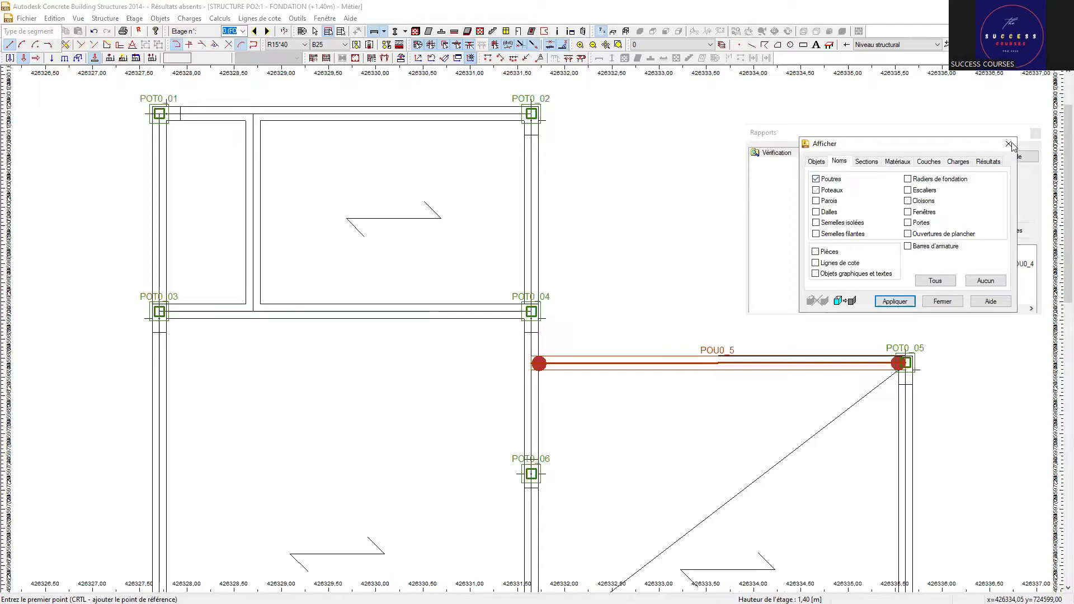
left_click(942, 301)
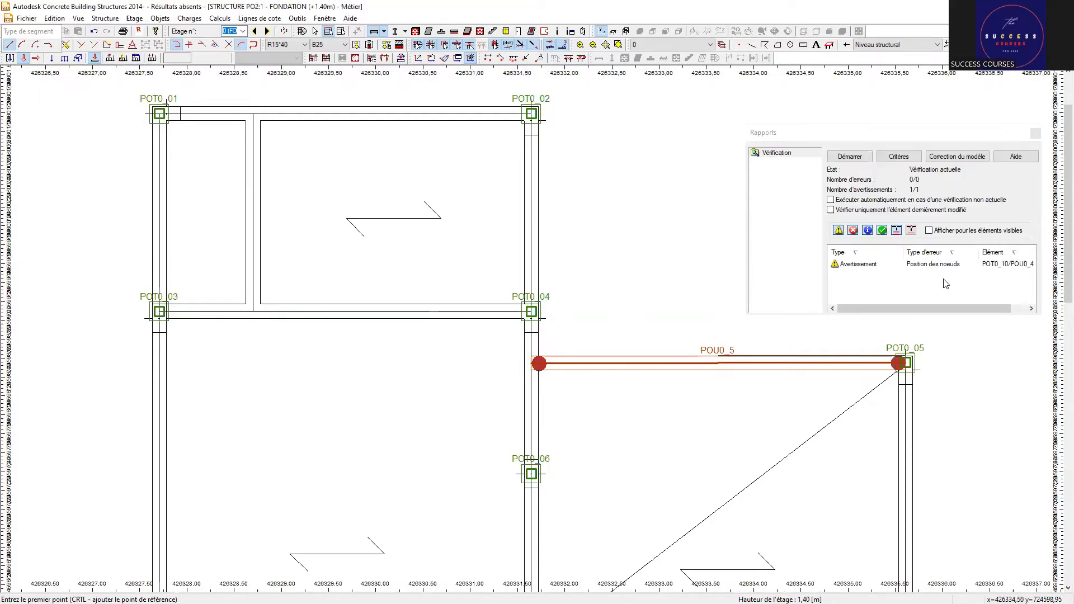
Move column POT0_10 slightly so that its centre lies on the right end of beam POU0_4
scroll(678, 343, "down", 2)
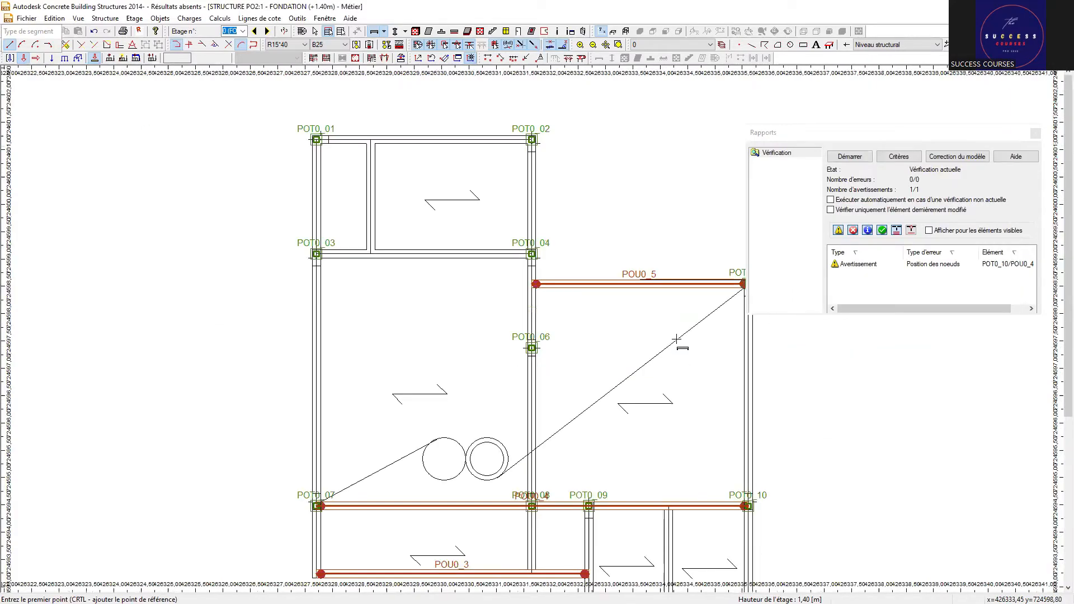
scroll(597, 491, "up", 2)
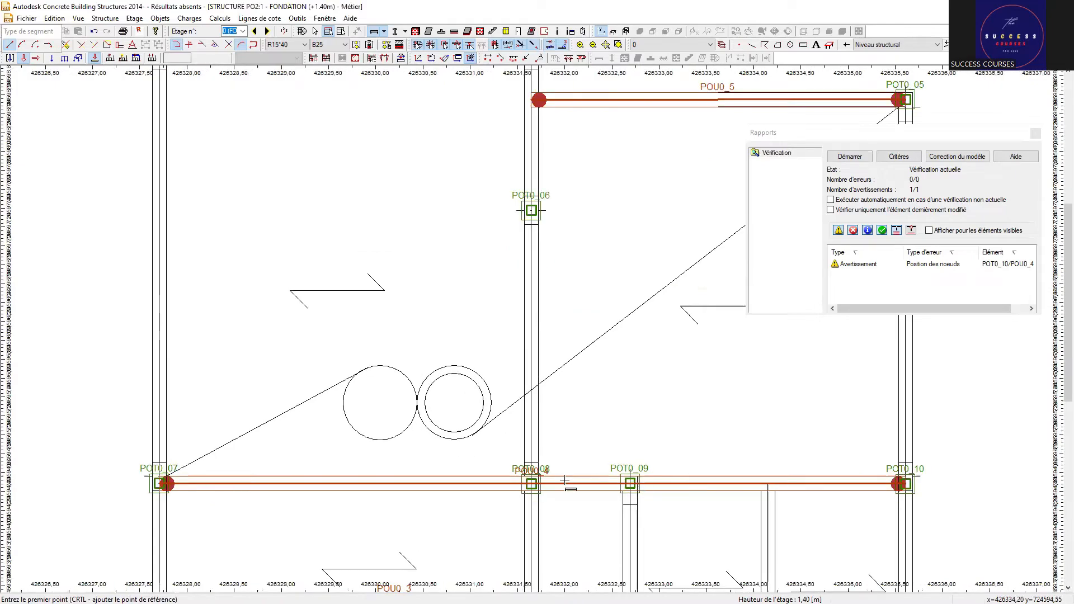
scroll(559, 485, "up", 1)
scroll(556, 482, "up", 2)
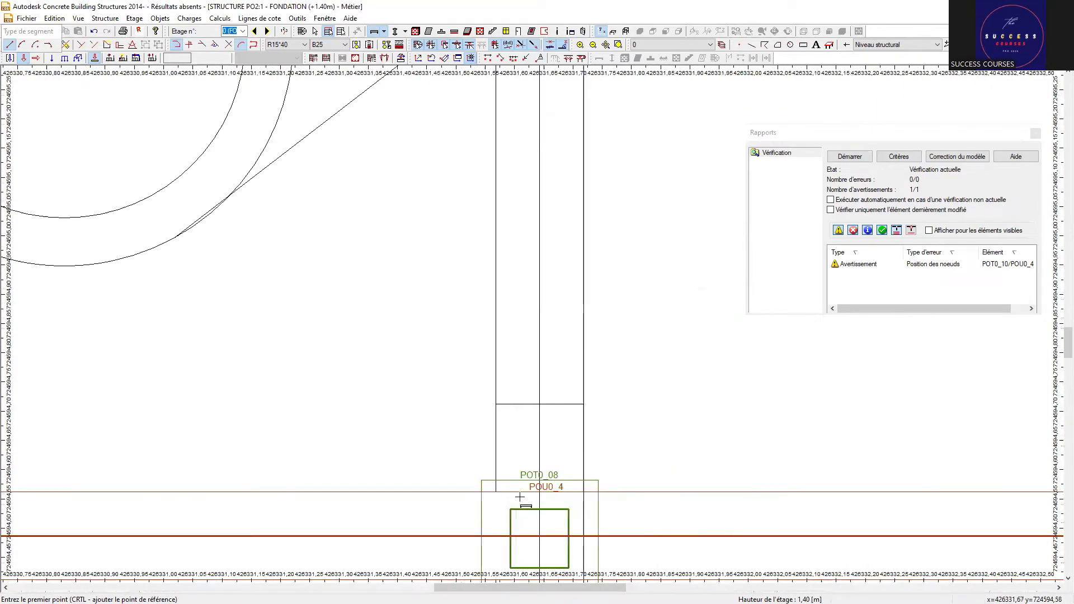
scroll(551, 486, "down", 4)
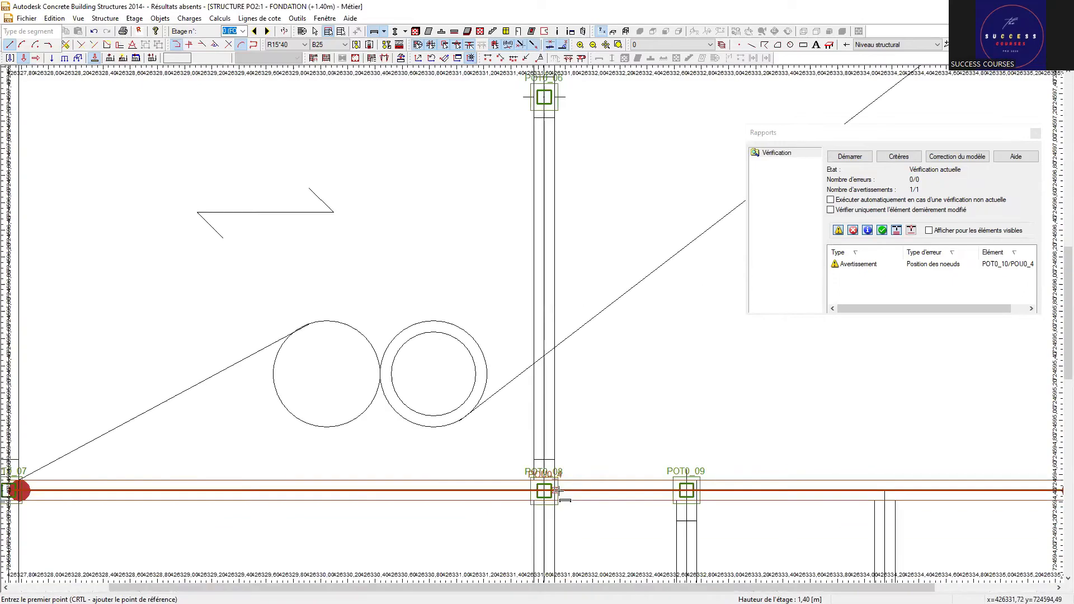
scroll(755, 484, "up", 2)
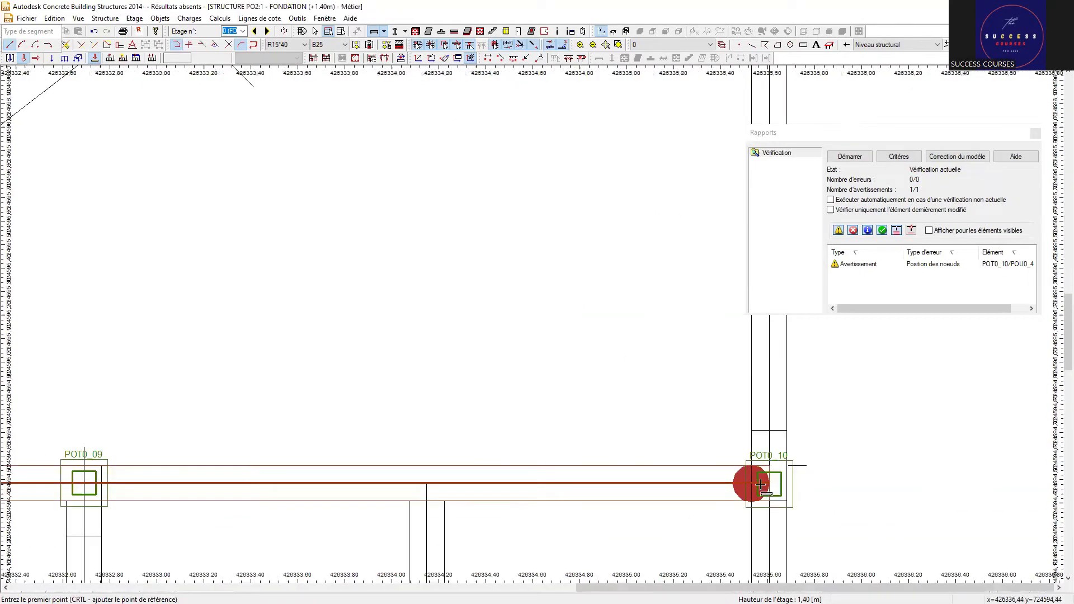
scroll(754, 484, "up", 1)
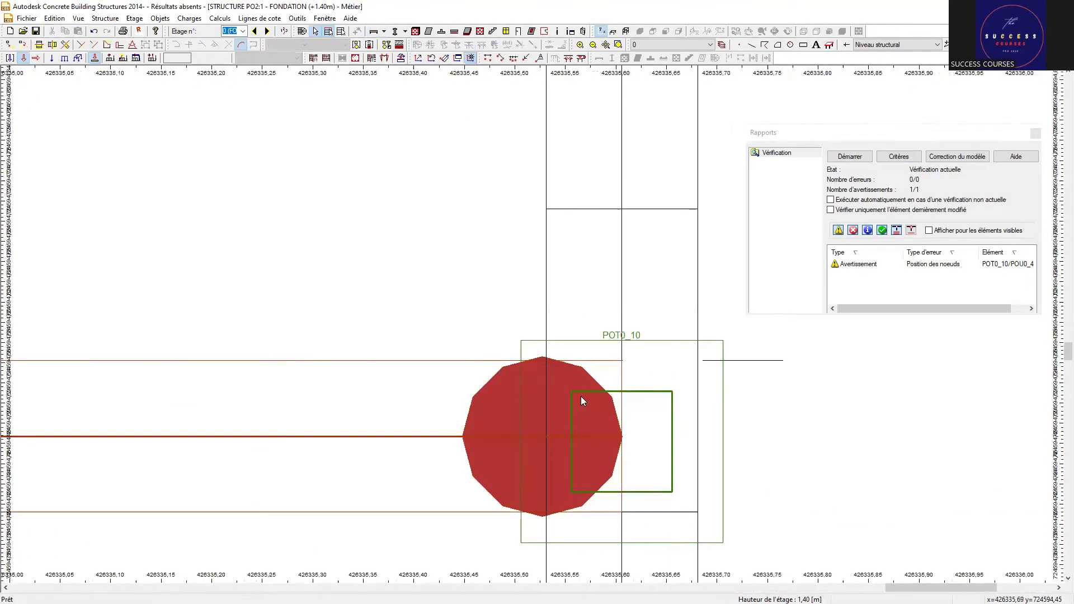
key("Escape")
left_click(633, 450)
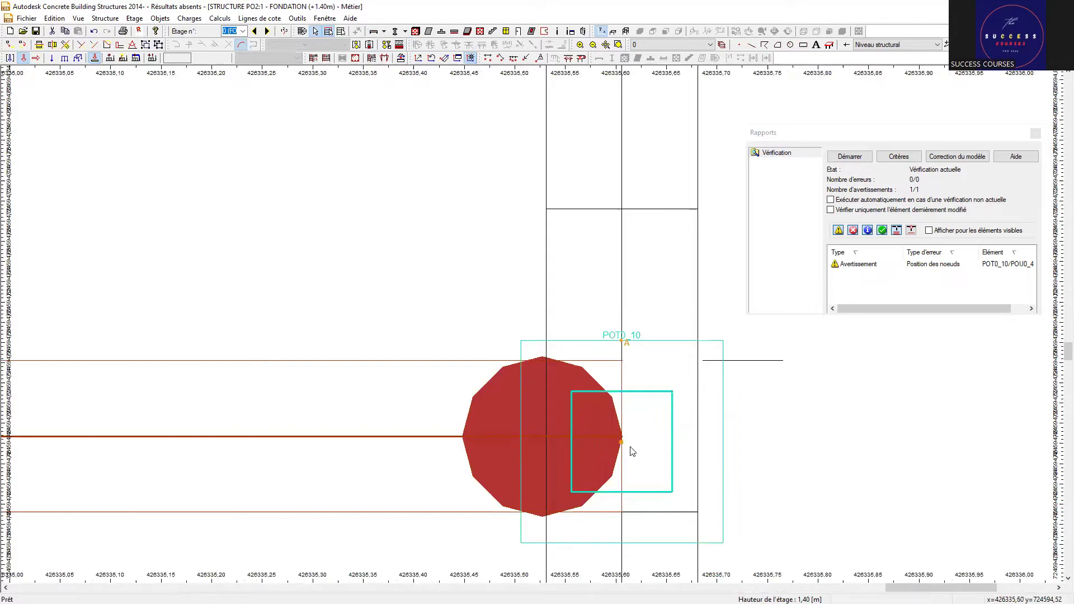
scroll(626, 444, "up", 2)
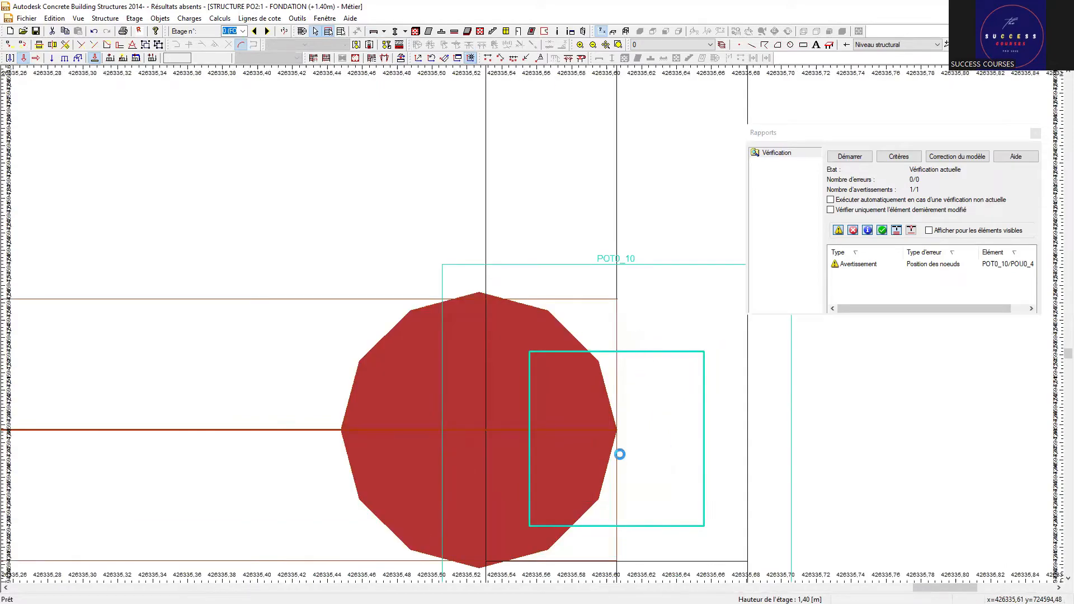
scroll(571, 457, "down", 1)
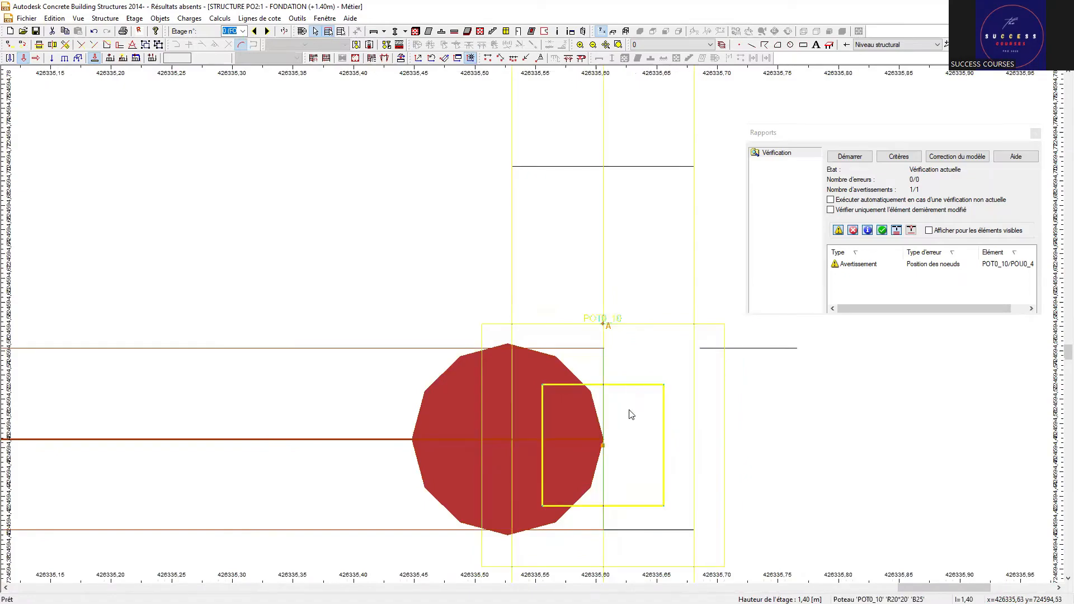
left_click(609, 457)
scroll(604, 453, "up", 2)
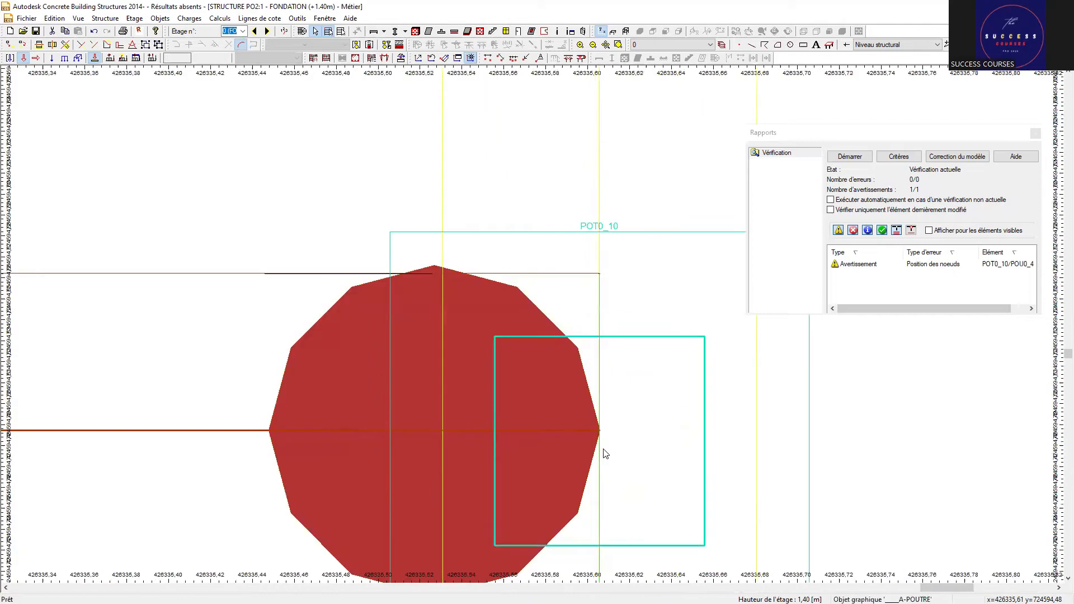
scroll(602, 446, "down", 2)
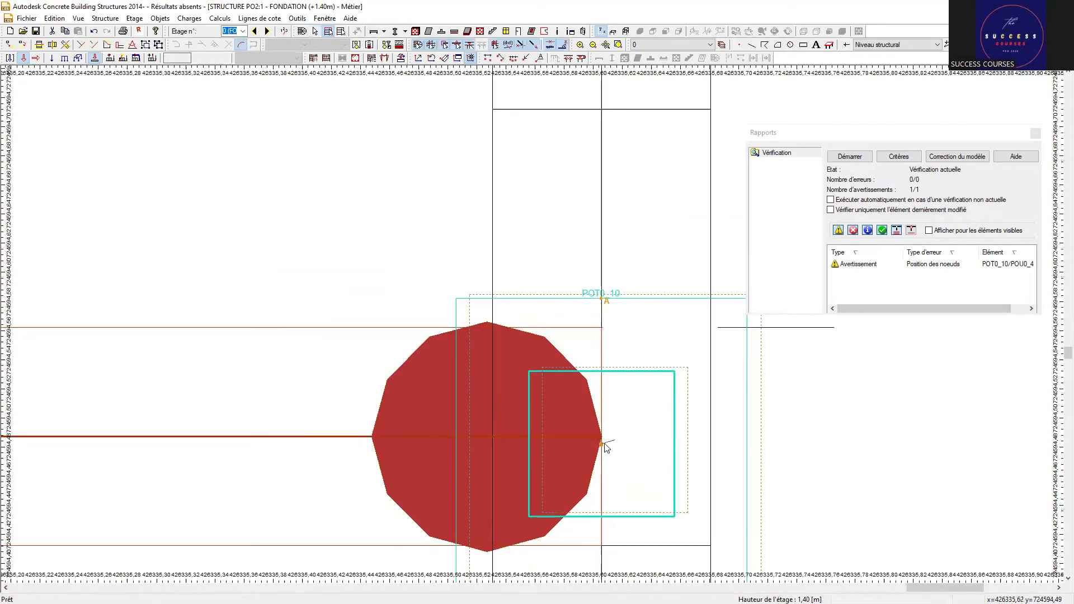
scroll(579, 439, "up", 2)
scroll(578, 434, "up", 2)
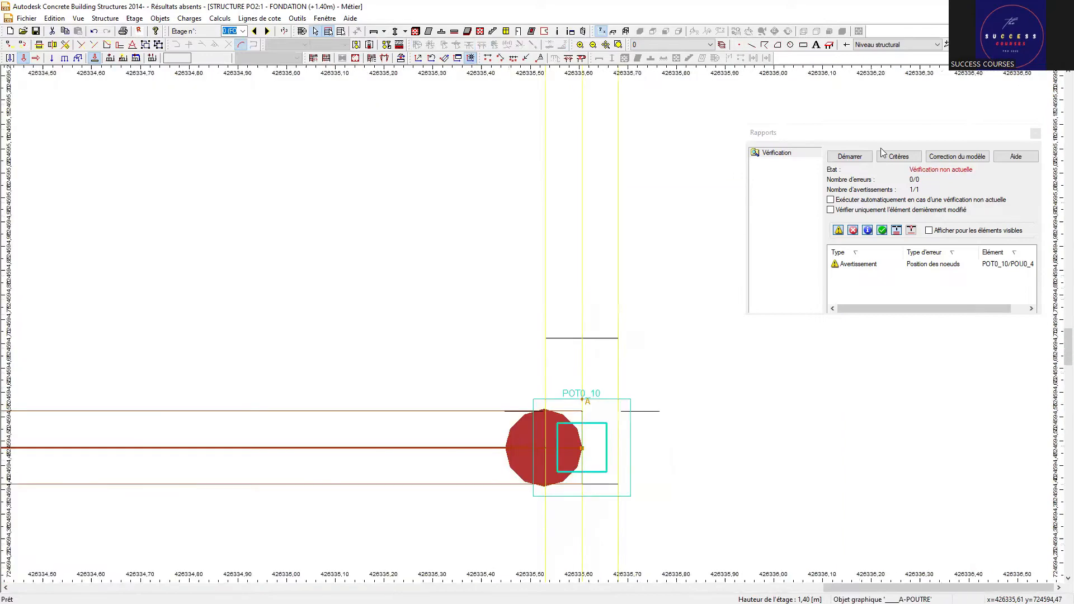
Rerun the model verification with column POT0_10 realigned
left_click(850, 157)
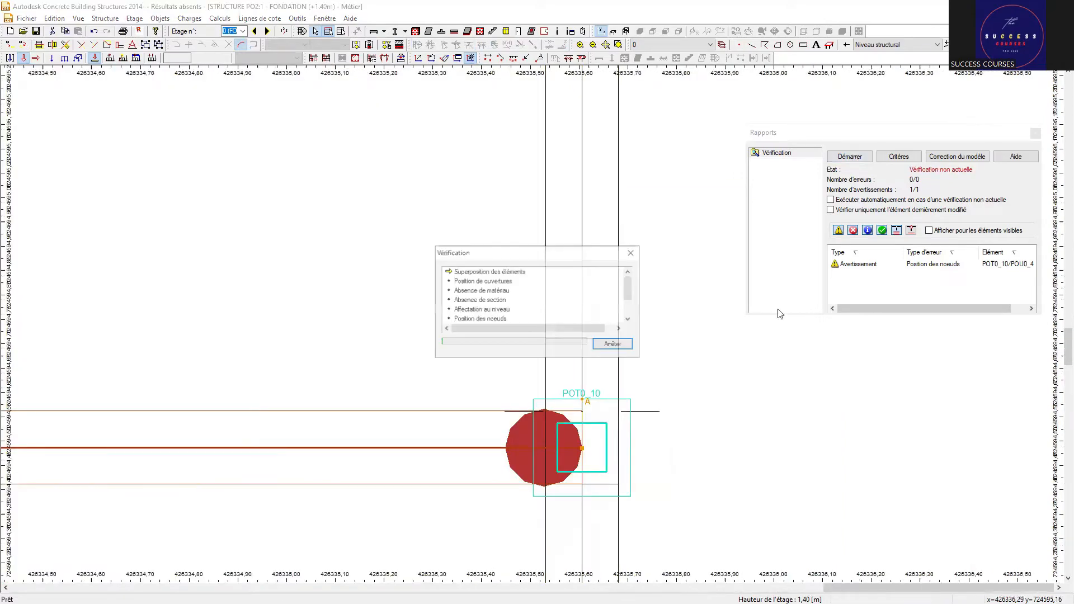
scroll(376, 480, "down", 1)
scroll(605, 410, "down", 5)
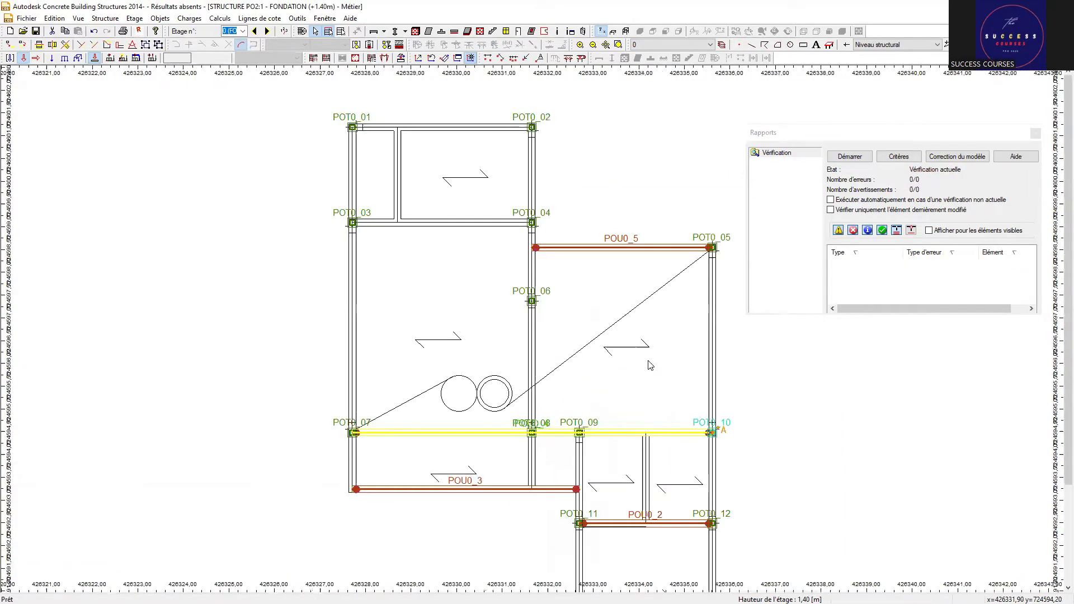
scroll(510, 135, "up", 2)
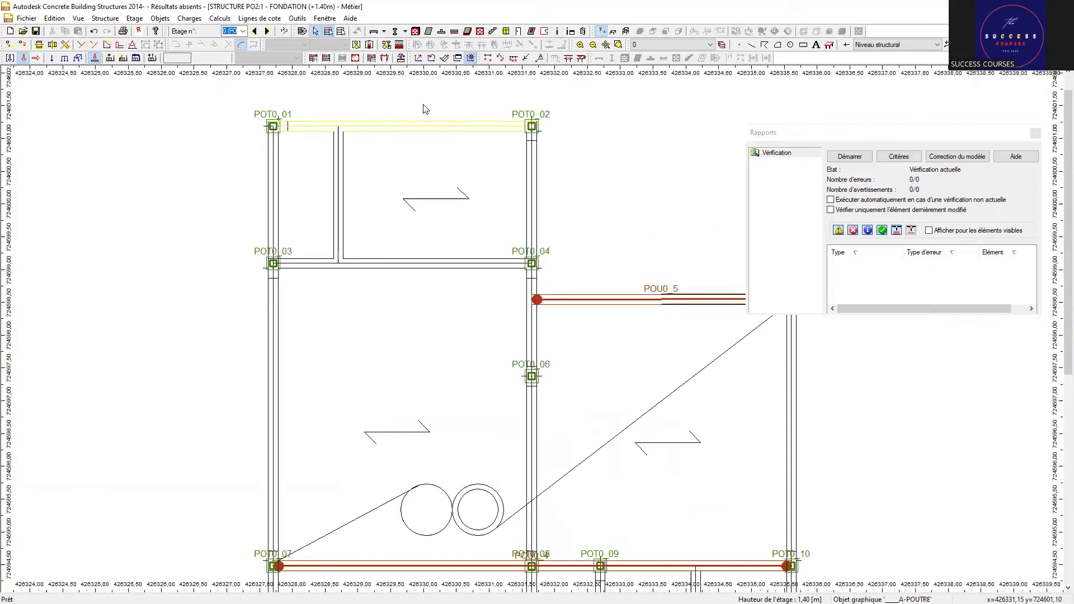
scroll(503, 112, "up", 2)
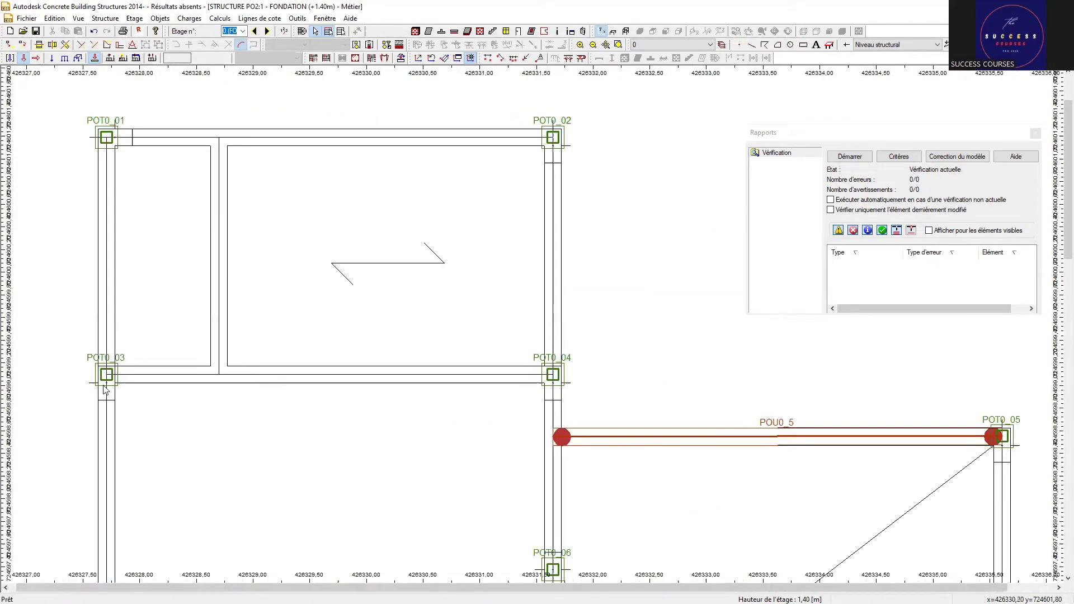
Draw an R15*40 beam along the horizontal axis from the centre of column POT0_03 to the centre of column POT0_04
scroll(20, 393, "up", 2)
scroll(61, 363, "up", 2)
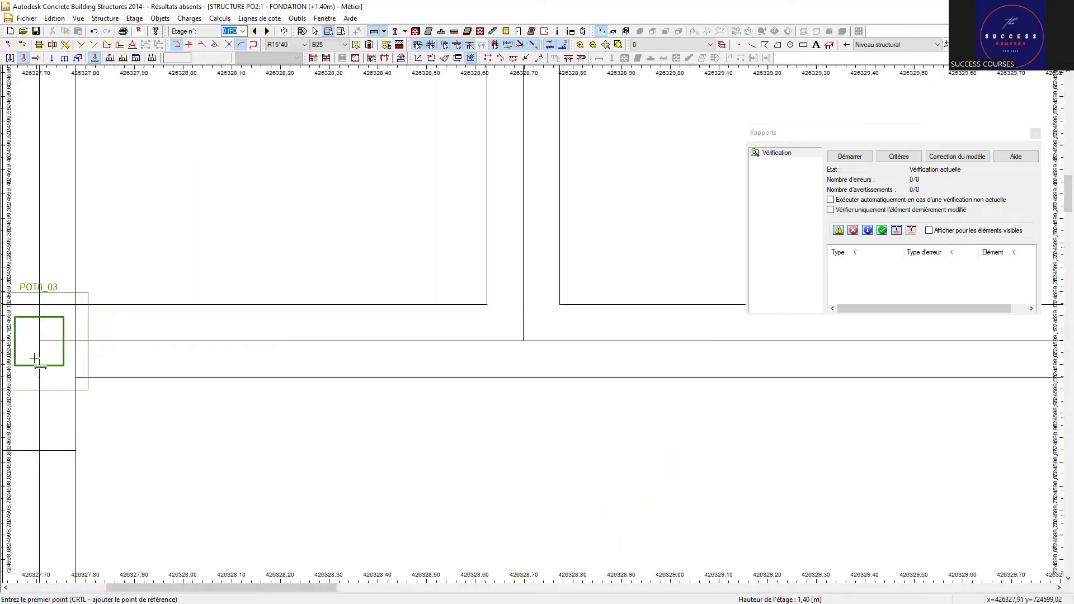
middle_click_drag(26, 354, 112, 359)
scroll(61, 350, "up", 3)
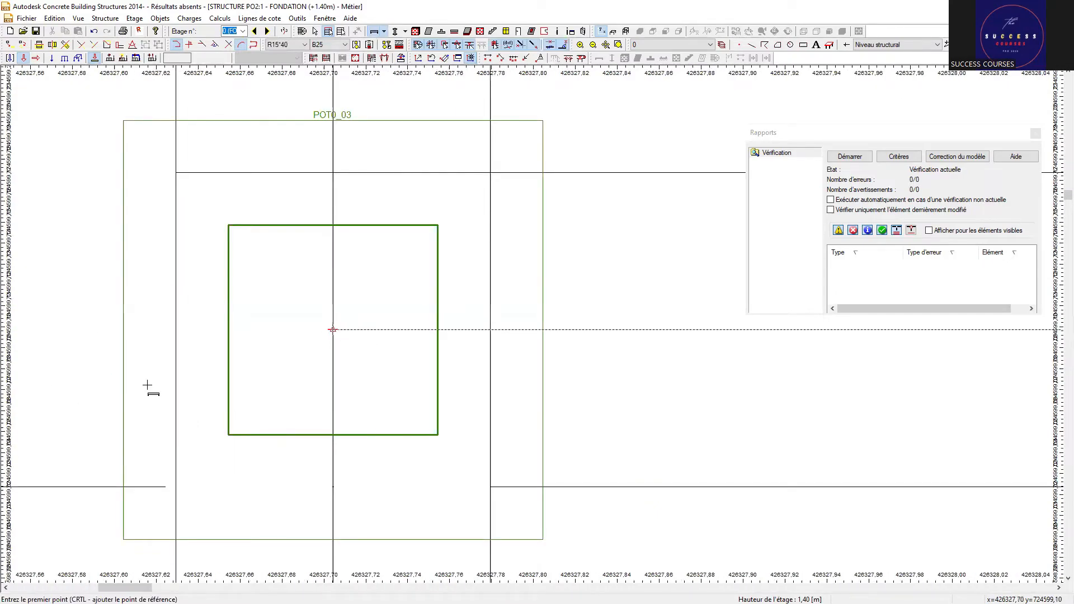
left_click(131, 405)
scroll(530, 408, "down", 5)
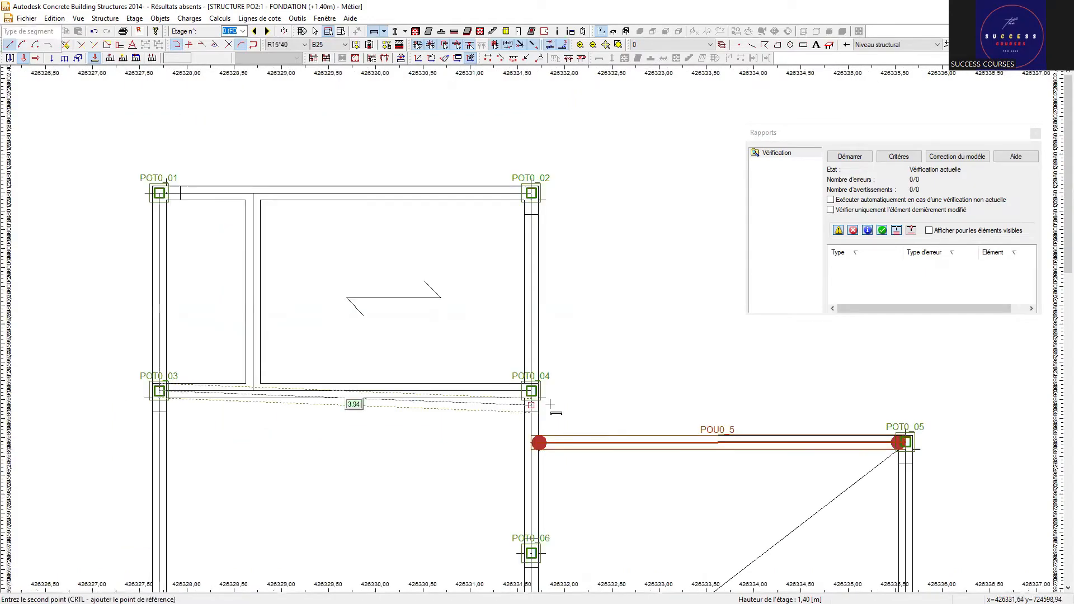
scroll(547, 362, "up", 2)
scroll(388, 341, "up", 4)
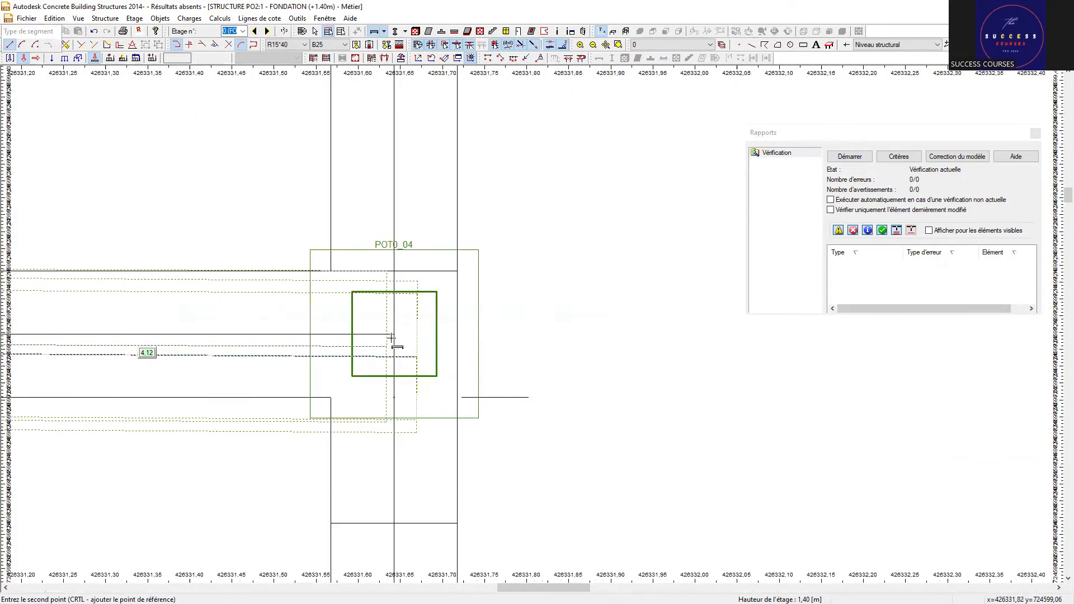
scroll(389, 325, "up", 2)
left_click(390, 322)
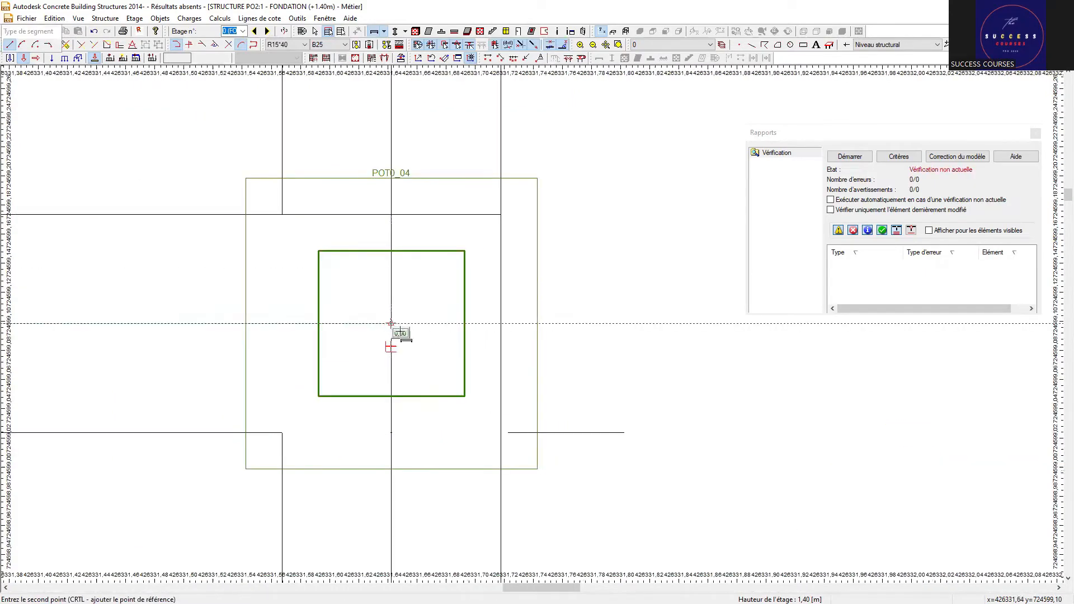
Draw an R15*40 beam along the plan's upper edge, from the centre of column POT0_01 to the centre of column POT0_02
scroll(412, 346, "down", 4)
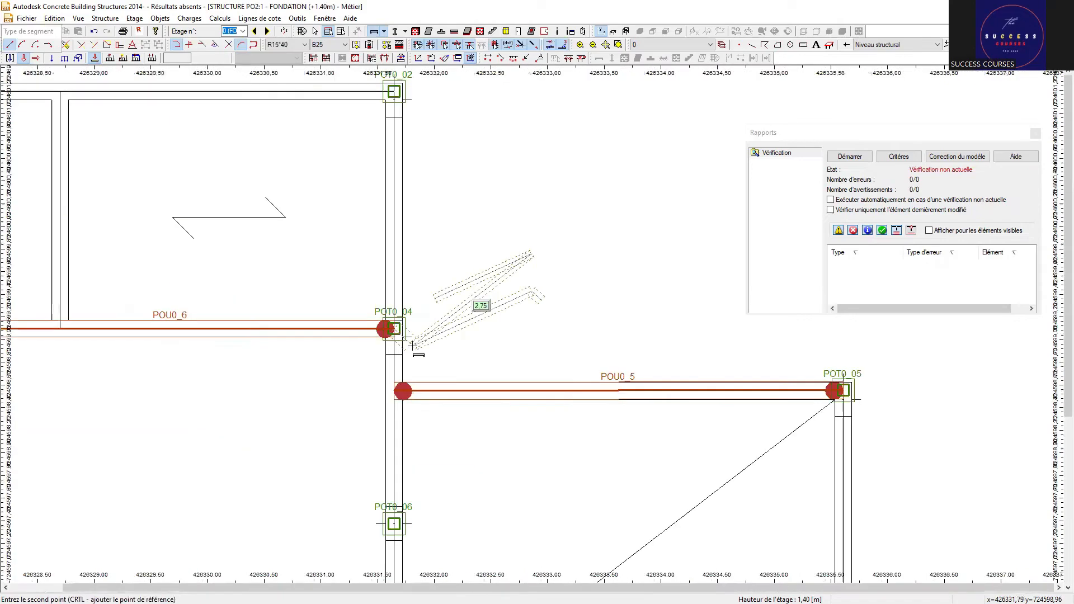
scroll(290, 116, "down", 2)
scroll(238, 153, "up", 2)
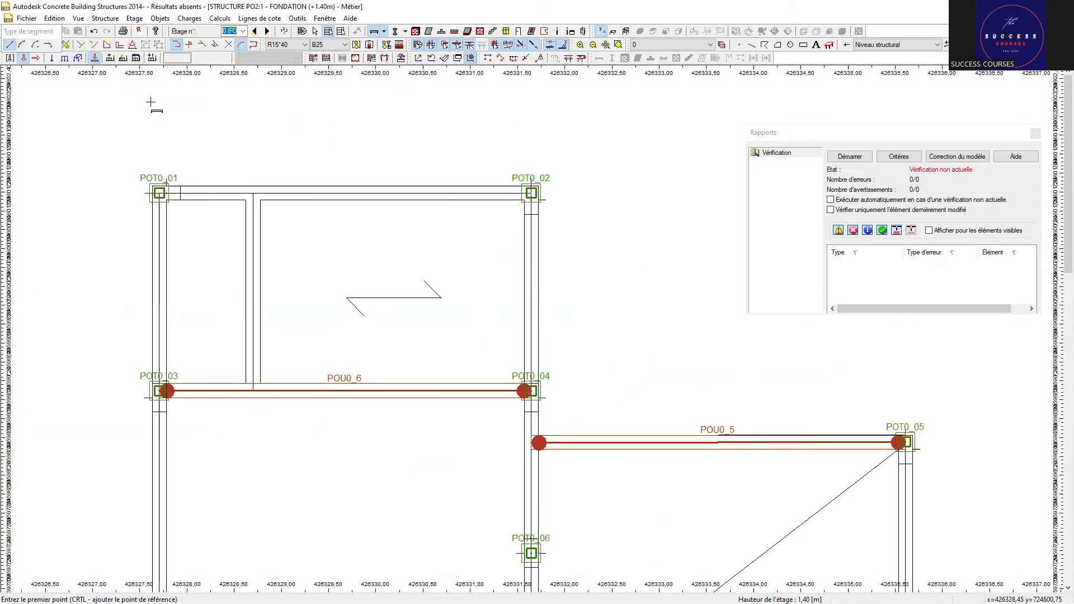
scroll(118, 208, "up", 1)
scroll(115, 253, "up", 2)
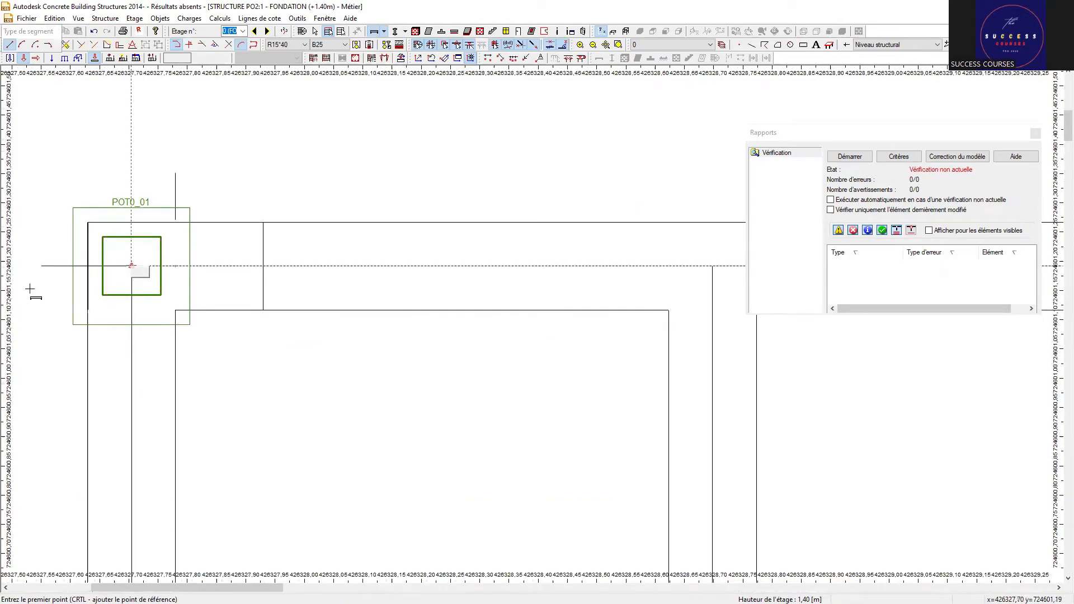
scroll(30, 288, "down", 5)
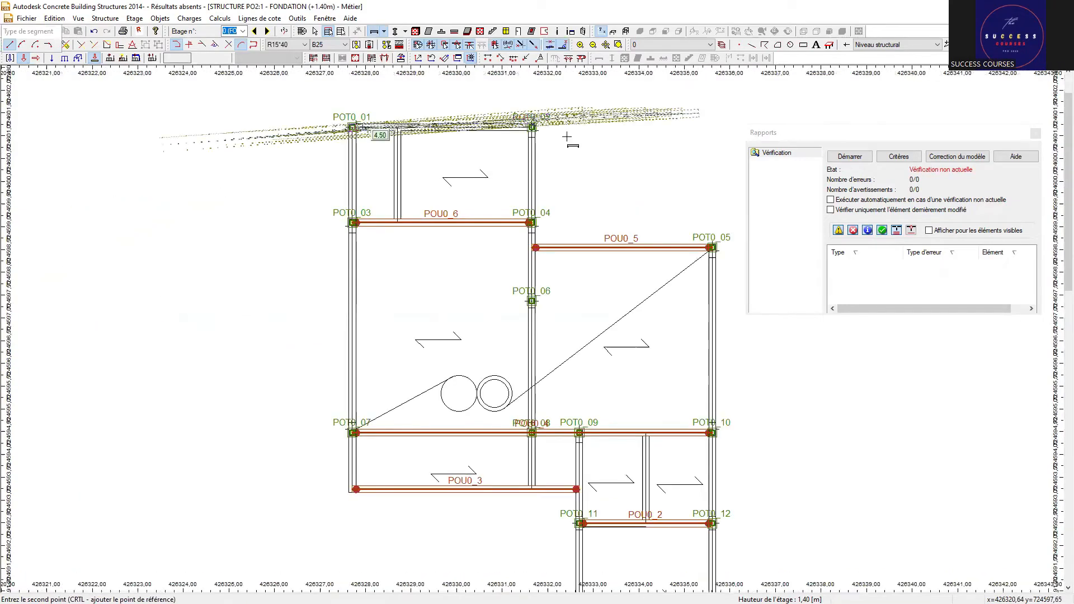
scroll(446, 167, "up", 5)
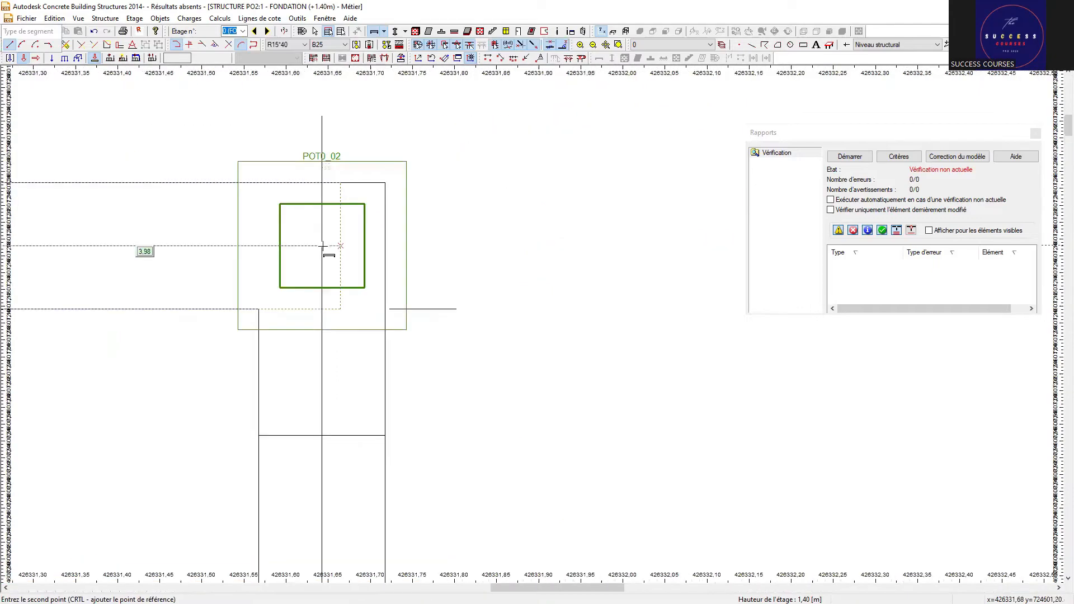
left_click(322, 246)
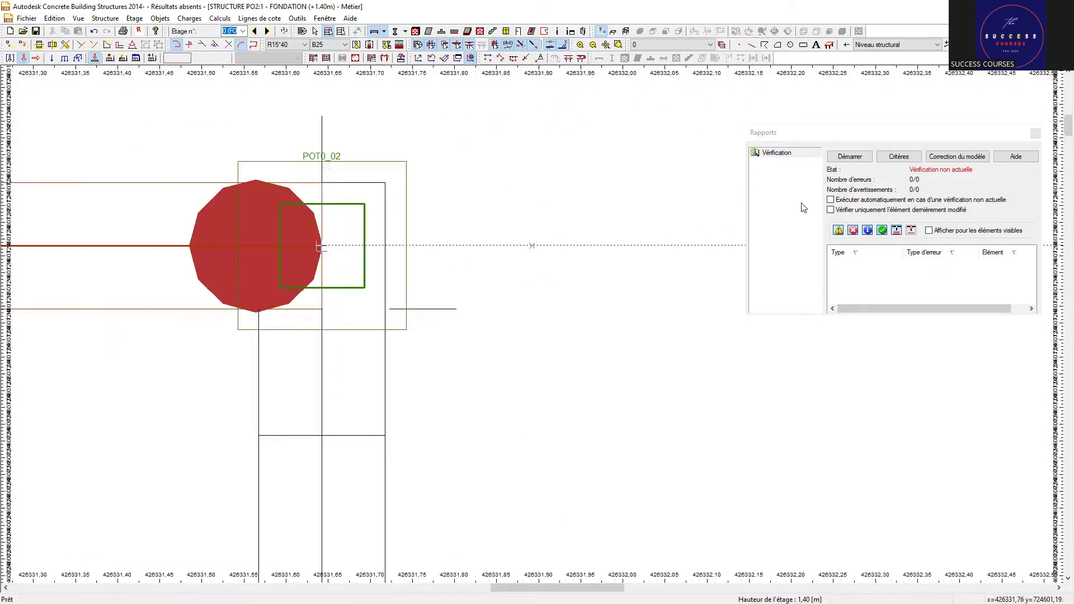
Rerun the model verification with the beams between POT0_03 and POT0_04 and between POT0_01 and POT0_02 included
left_click(847, 158)
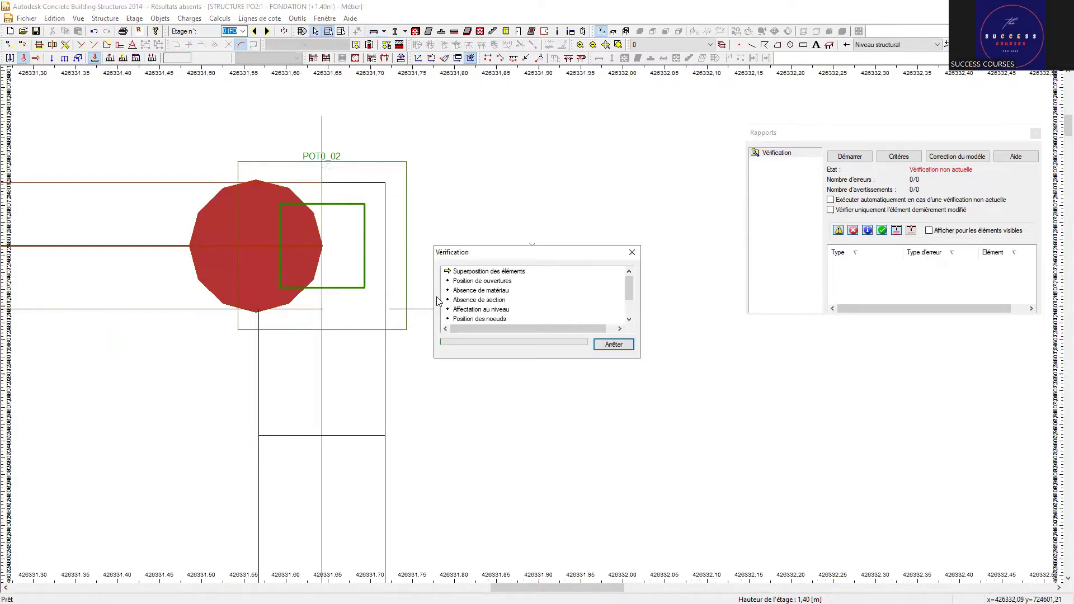
scroll(426, 310, "down", 5)
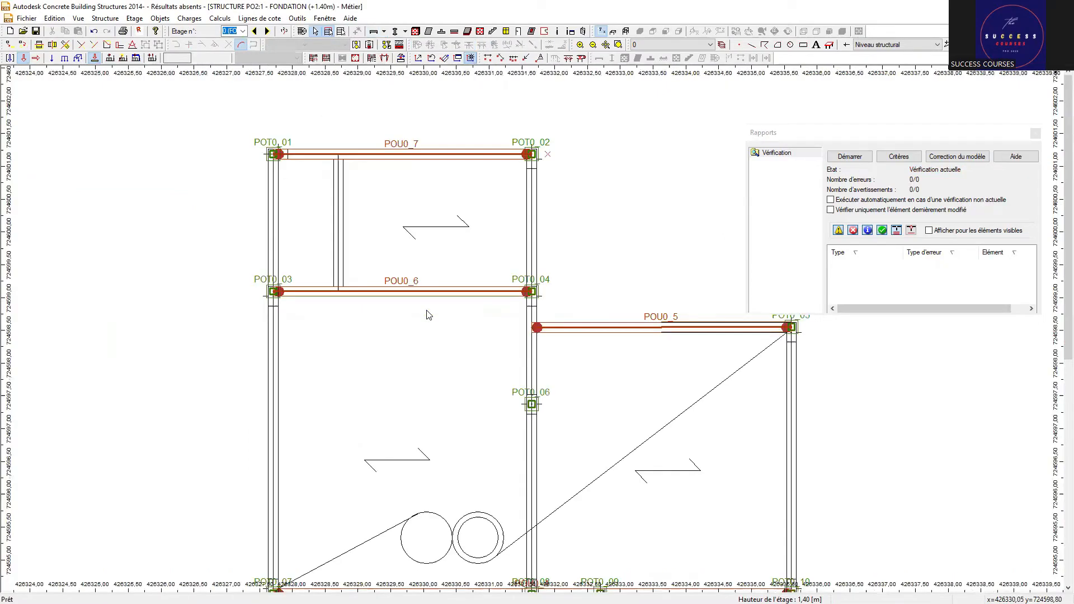
scroll(414, 324, "down", 3)
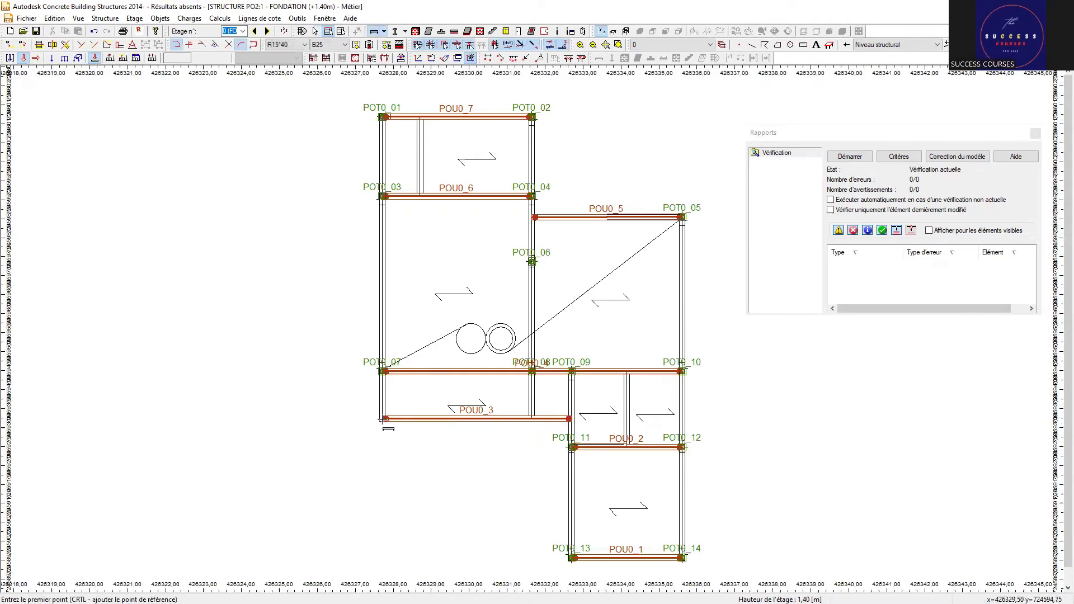
Draw an R15*40 beam up the left outer axis, from the left end of beam POU0_3 to the centre of column POT0_01
scroll(345, 400, "up", 1)
scroll(89, 408, "up", 4)
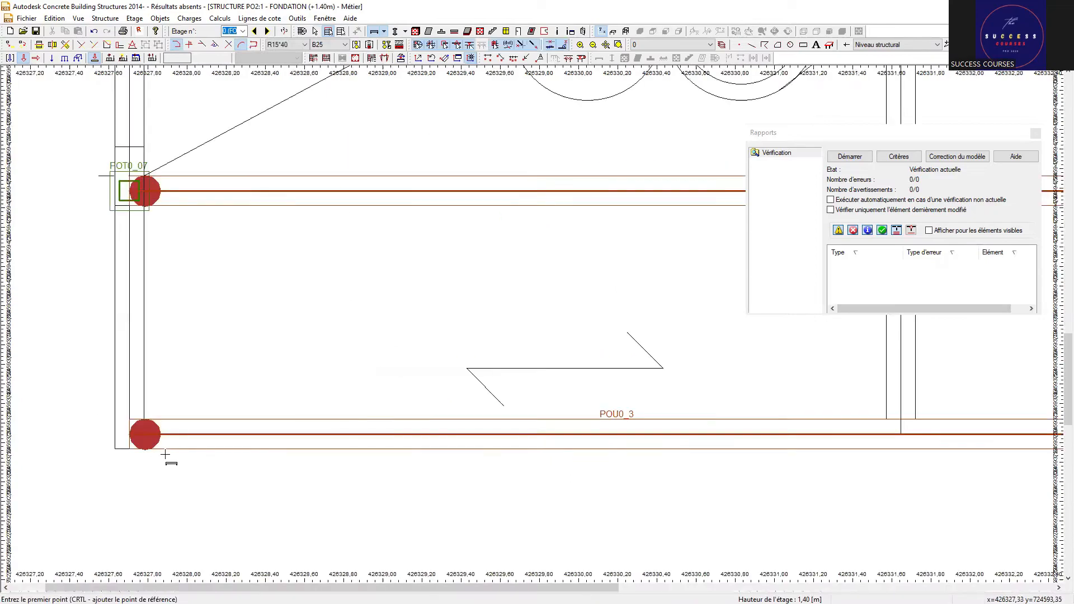
scroll(240, 462, "up", 2)
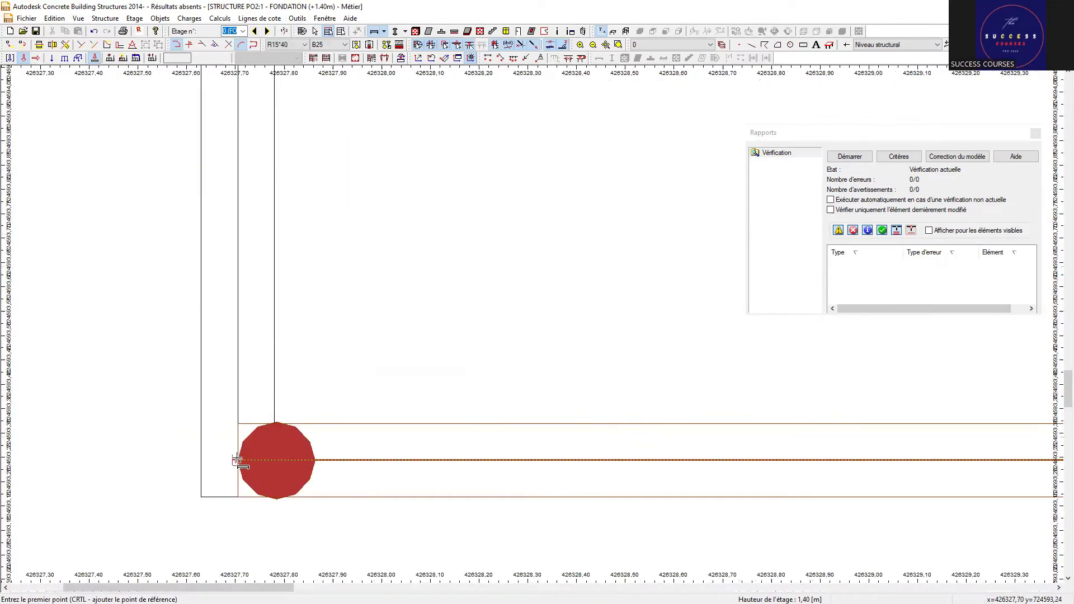
left_click(266, 416)
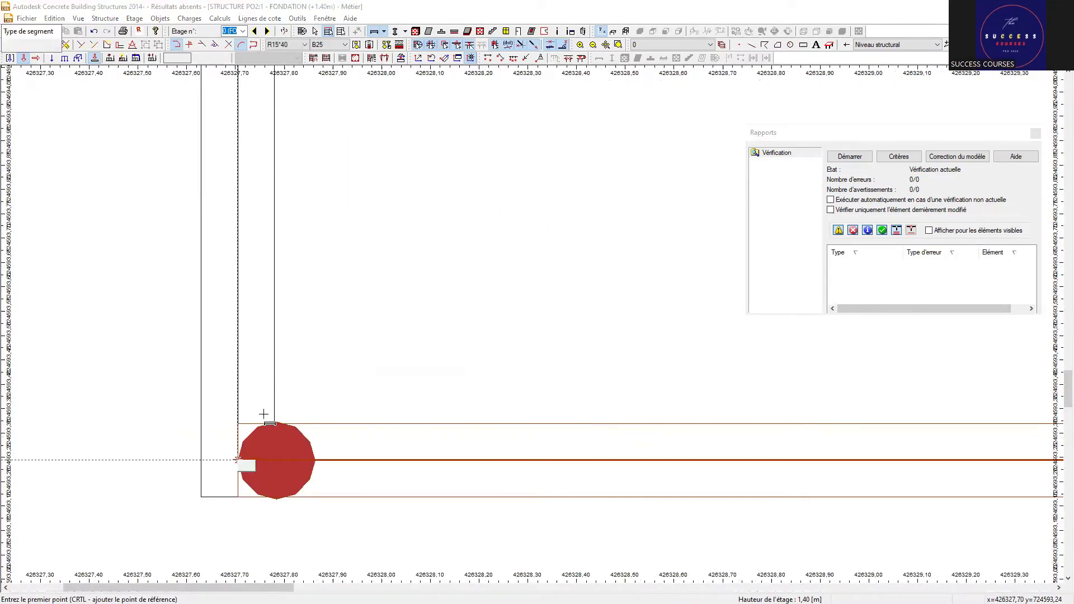
scroll(439, 231, "down", 7)
scroll(389, 151, "up", 2)
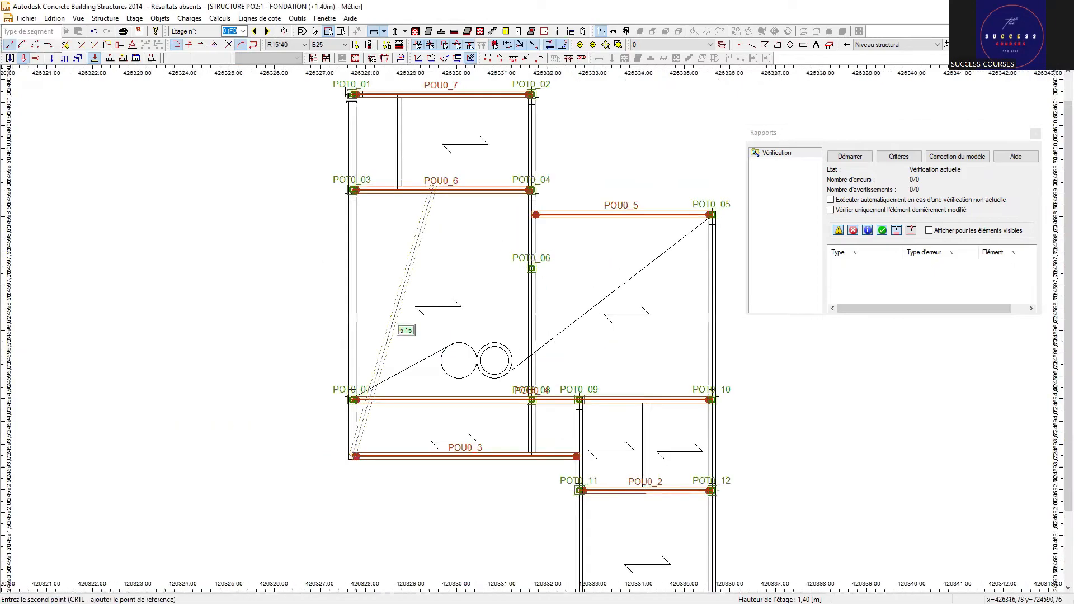
scroll(106, 92, "up", 2)
scroll(123, 109, "up", 2)
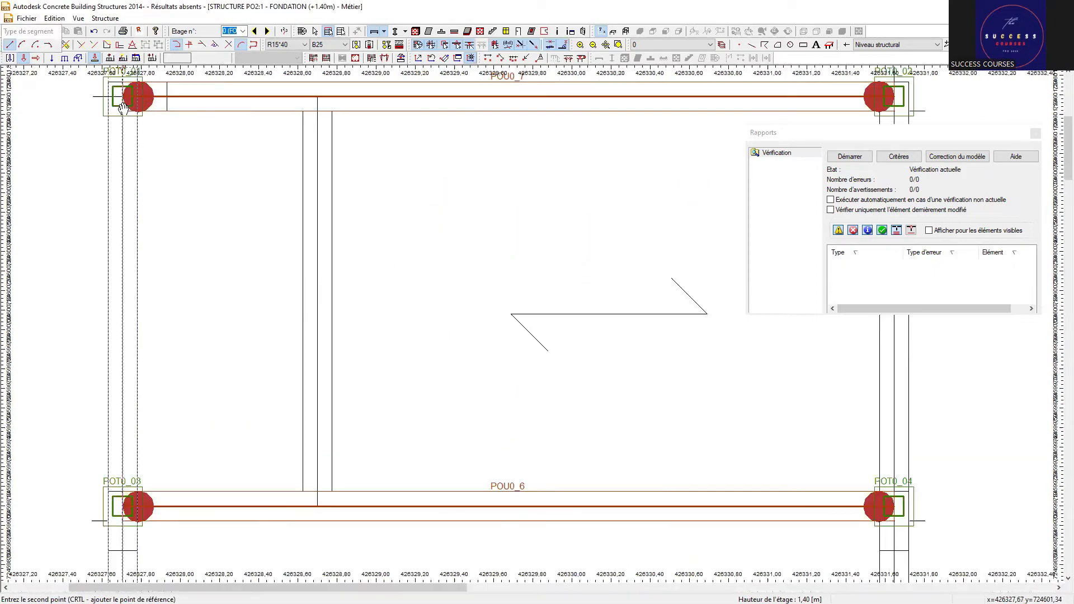
scroll(211, 235, "up", 2)
scroll(218, 263, "up", 2)
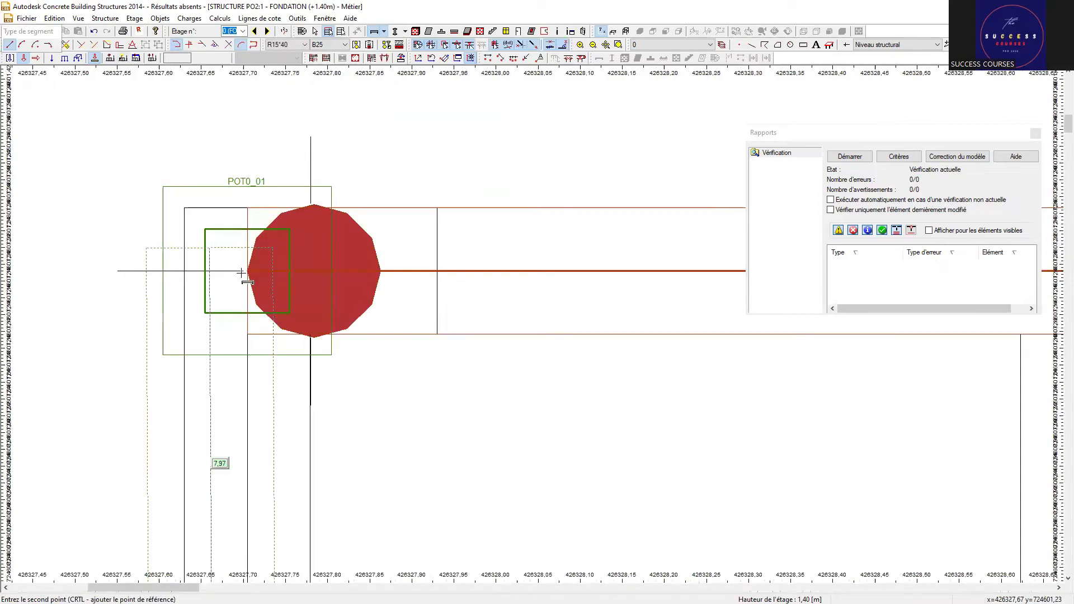
scroll(254, 276, "up", 2)
left_click(254, 275)
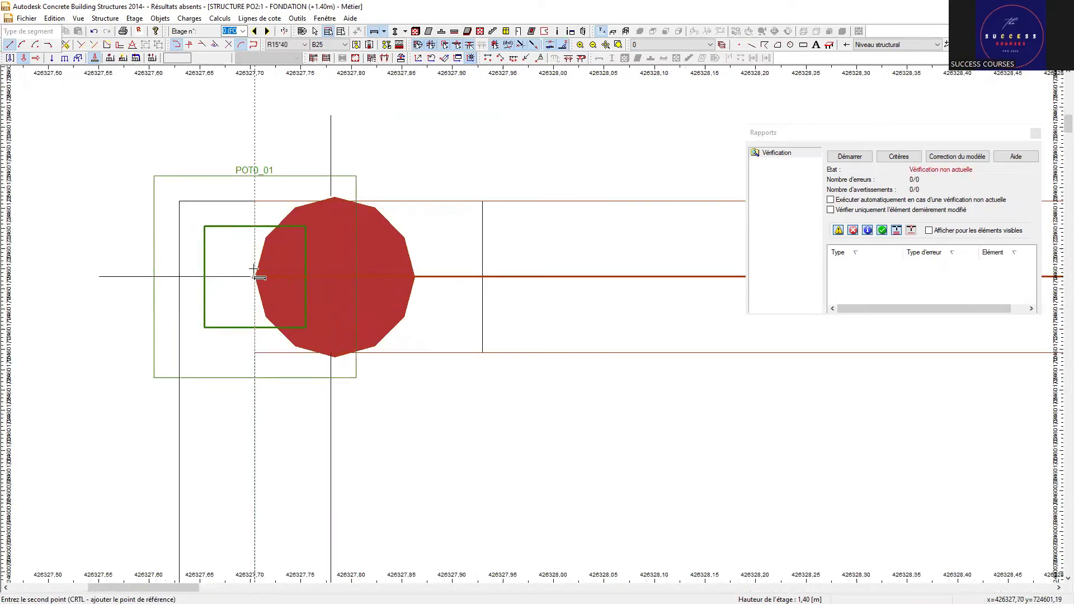
scroll(252, 270, "down", 4)
key("Escape")
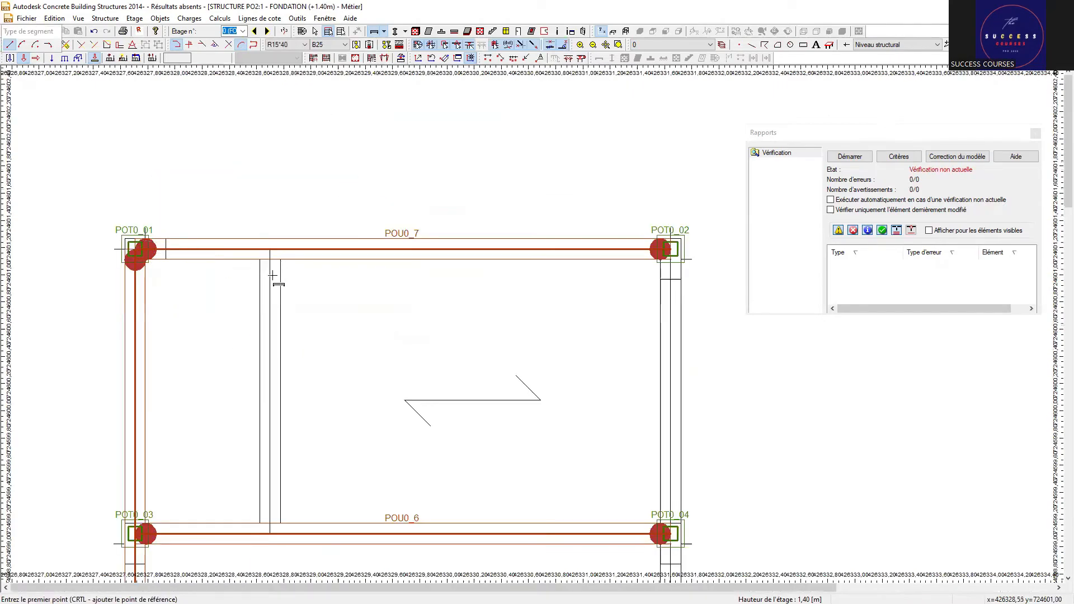
Draw a vertical R15*40 beam along the upper room's partition axis, from beam POU0_6 up to beam POU0_7
scroll(397, 260, "down", 4)
scroll(420, 190, "up", 2)
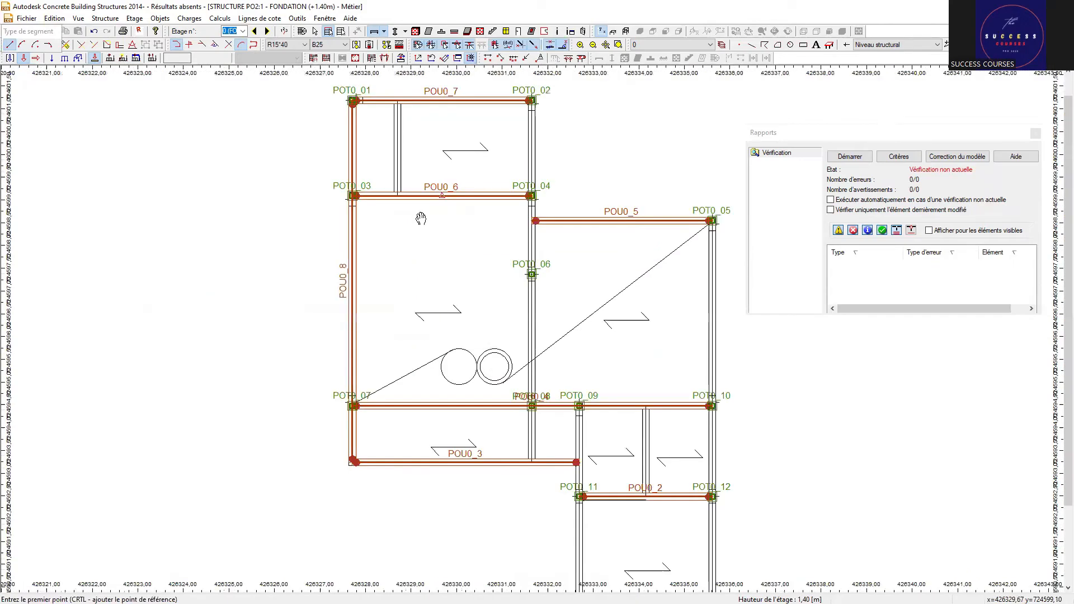
scroll(399, 151, "up", 2)
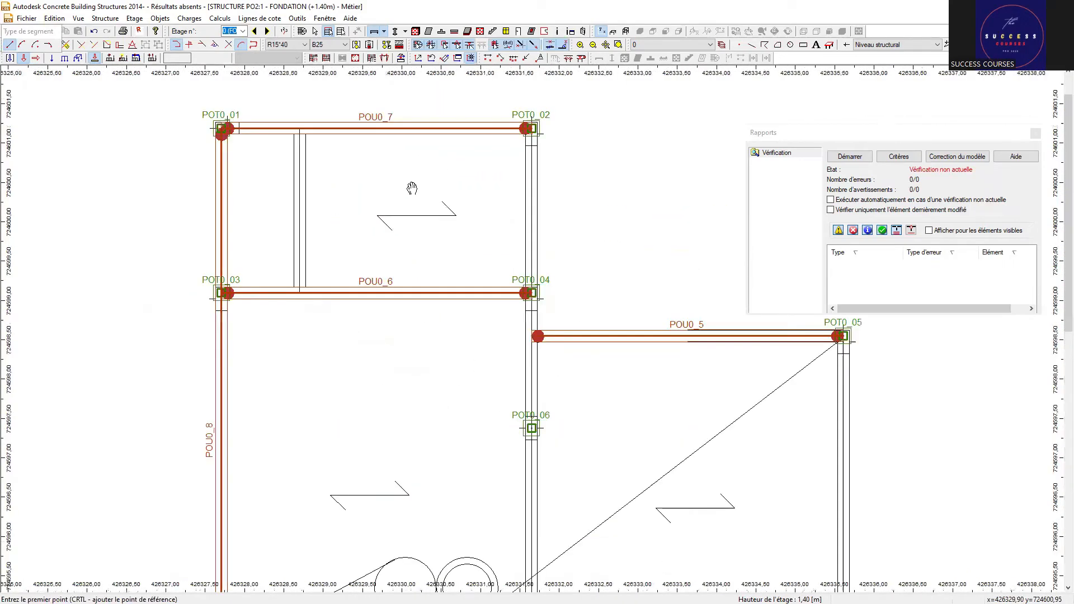
scroll(224, 372, "up", 2)
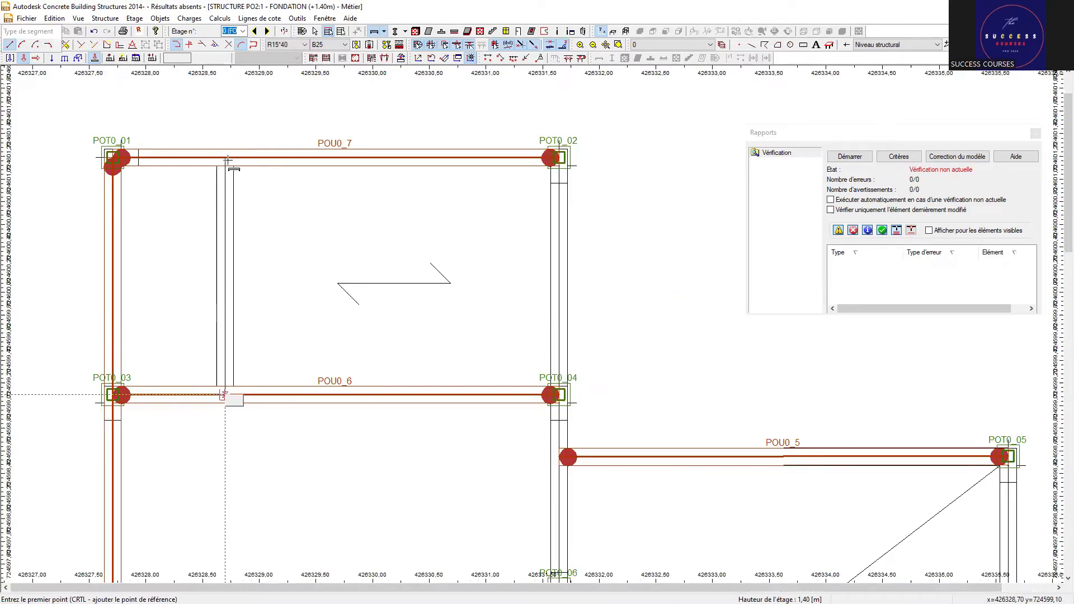
left_click(224, 394)
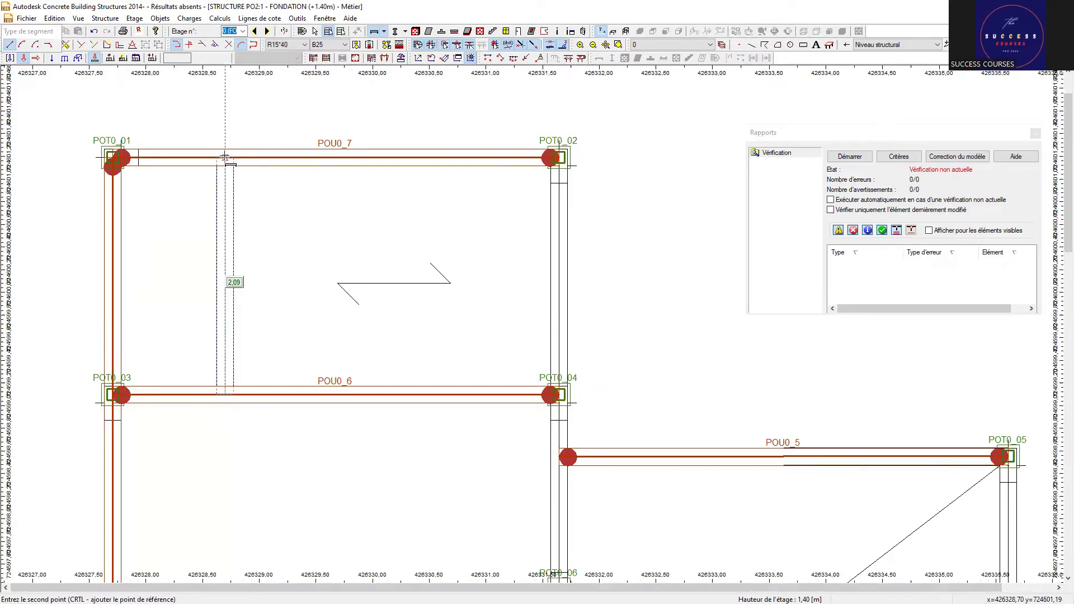
left_click(225, 158)
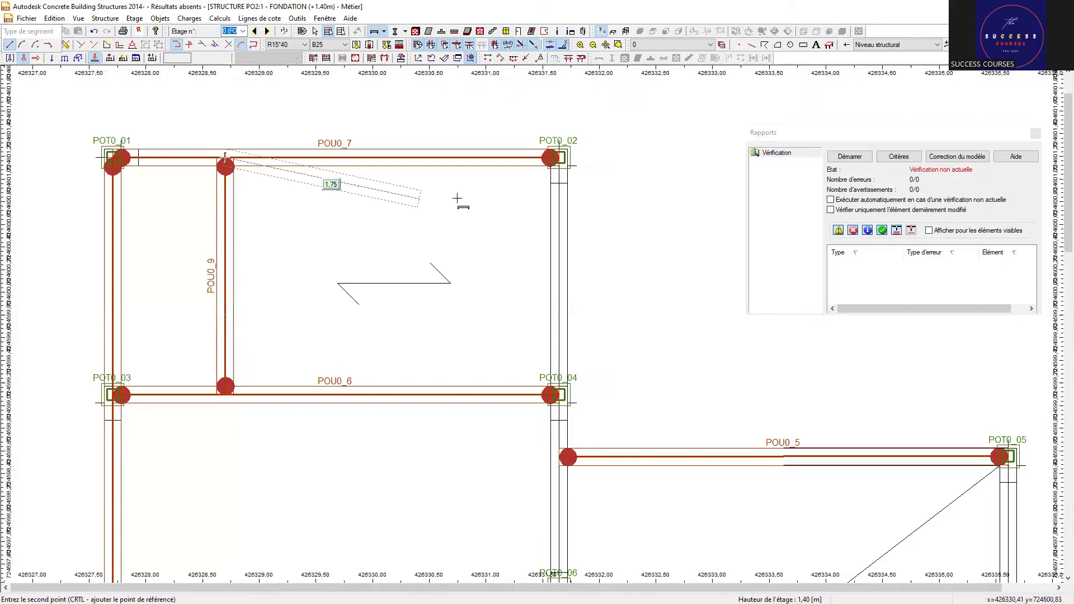
key("Escape")
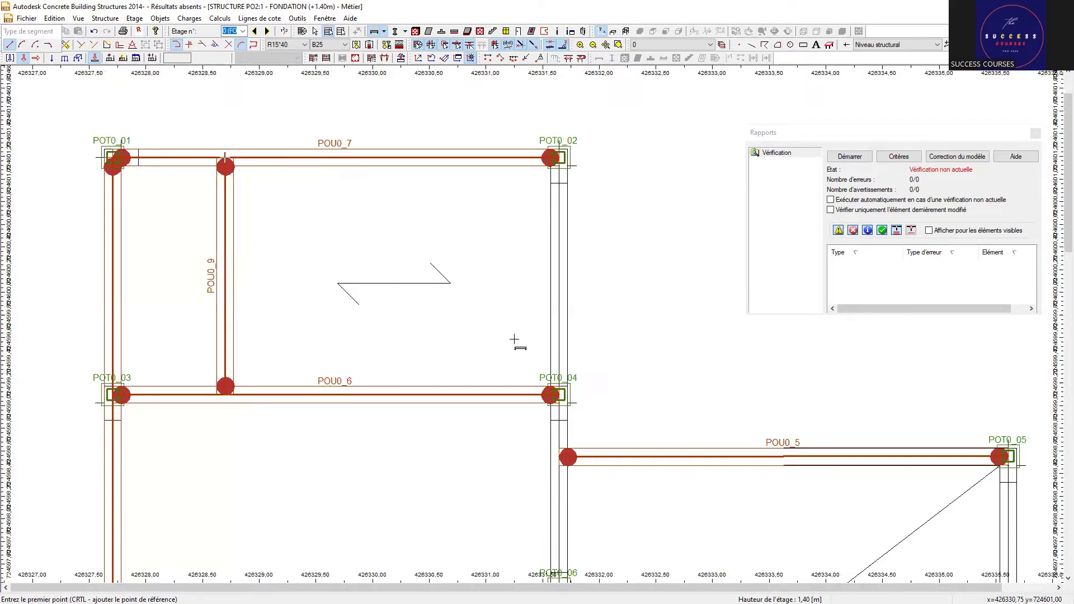
Draw an R15*40 beam up the central vertical axis, from its intersection with beam POU0_3 to the centre of column POT0_02
scroll(533, 358, "down", 5)
scroll(529, 410, "up", 5)
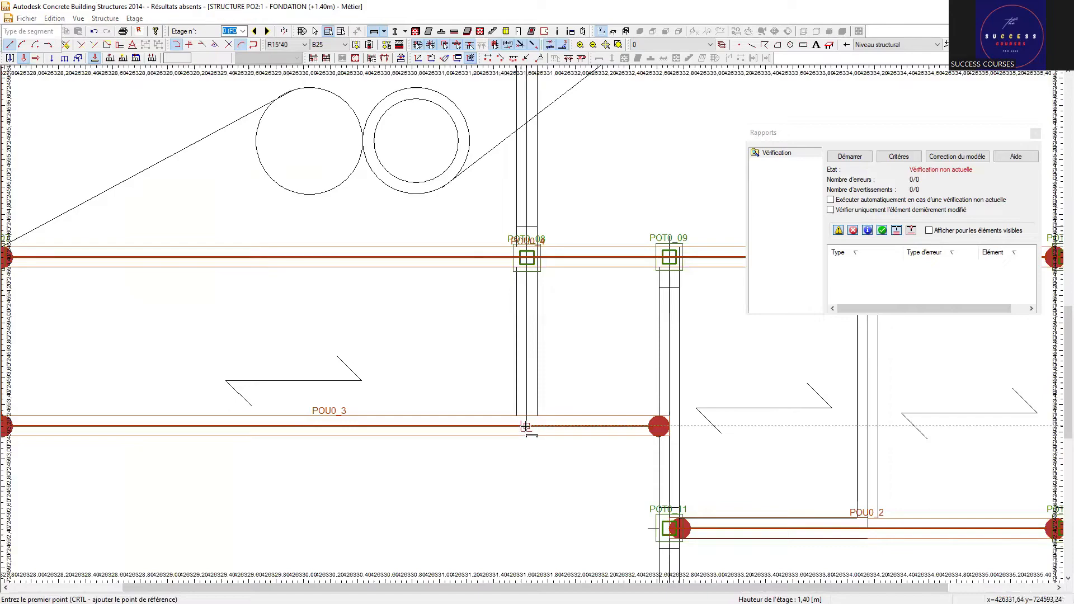
left_click(526, 426)
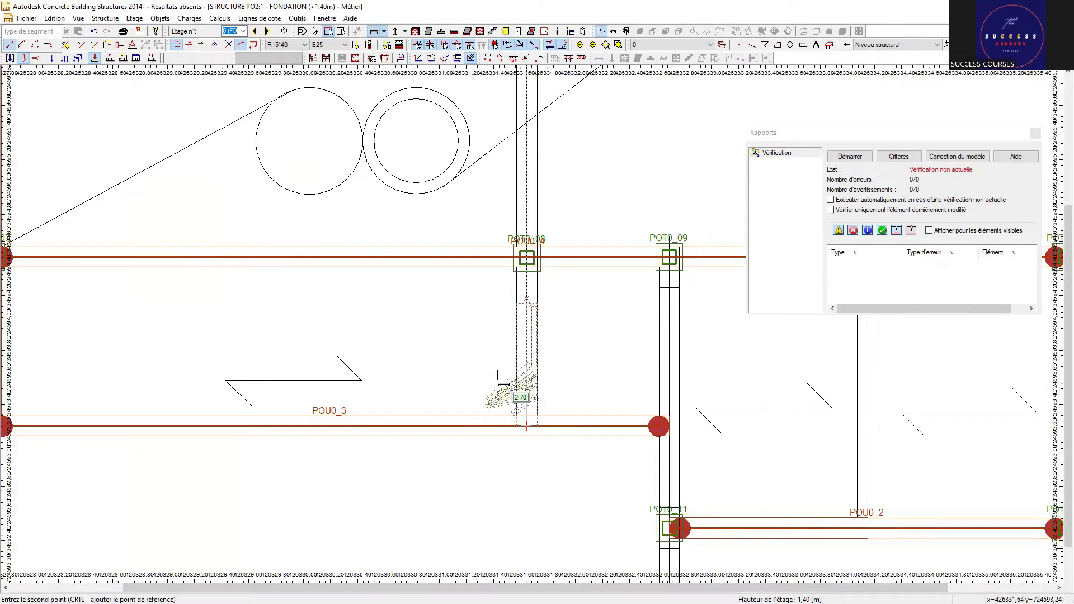
scroll(534, 261, "down", 5)
scroll(538, 304, "up", 5)
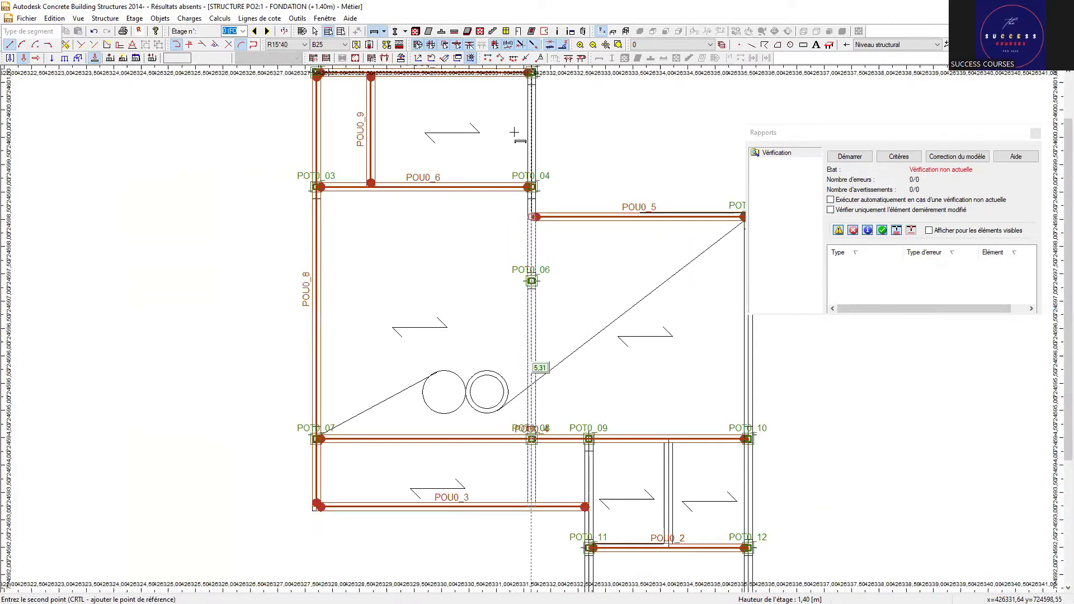
scroll(532, 263, "up", 1)
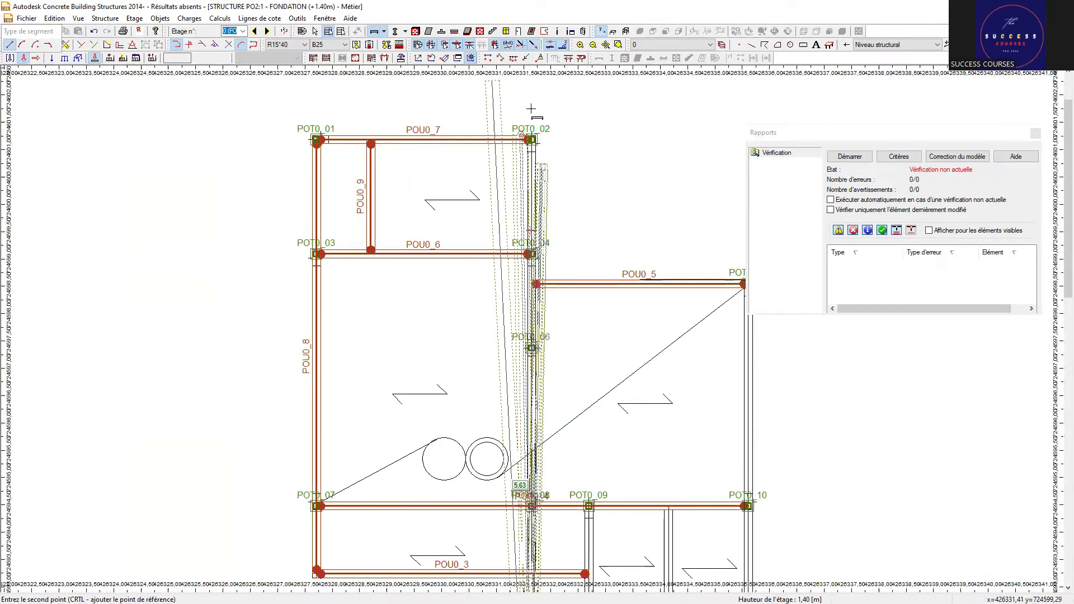
scroll(526, 139, "up", 3)
scroll(562, 190, "up", 2)
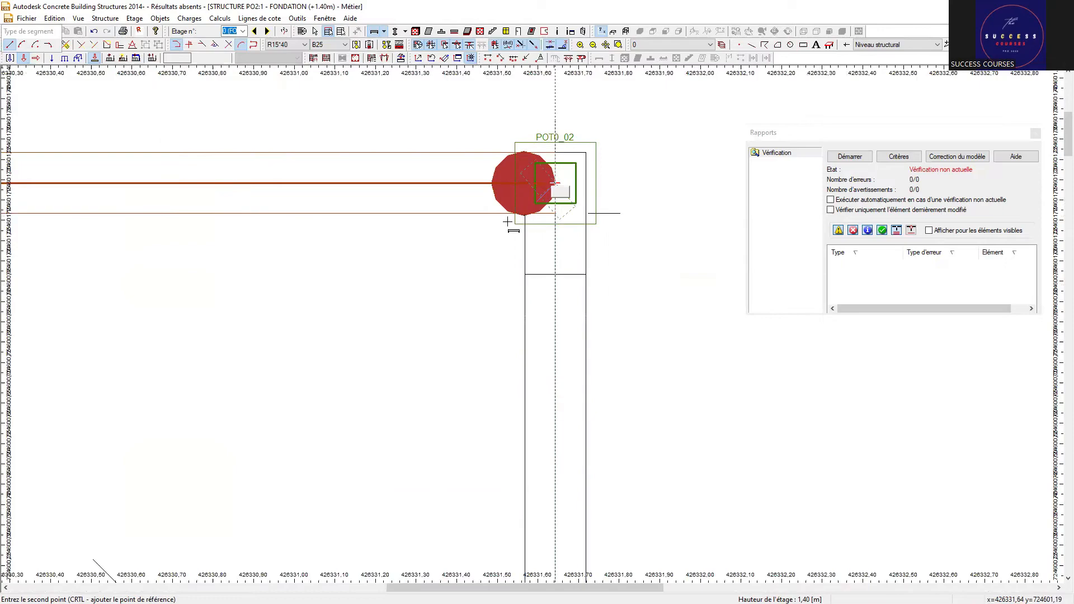
scroll(503, 229, "down", 2)
key("Escape")
scroll(502, 228, "down", 3)
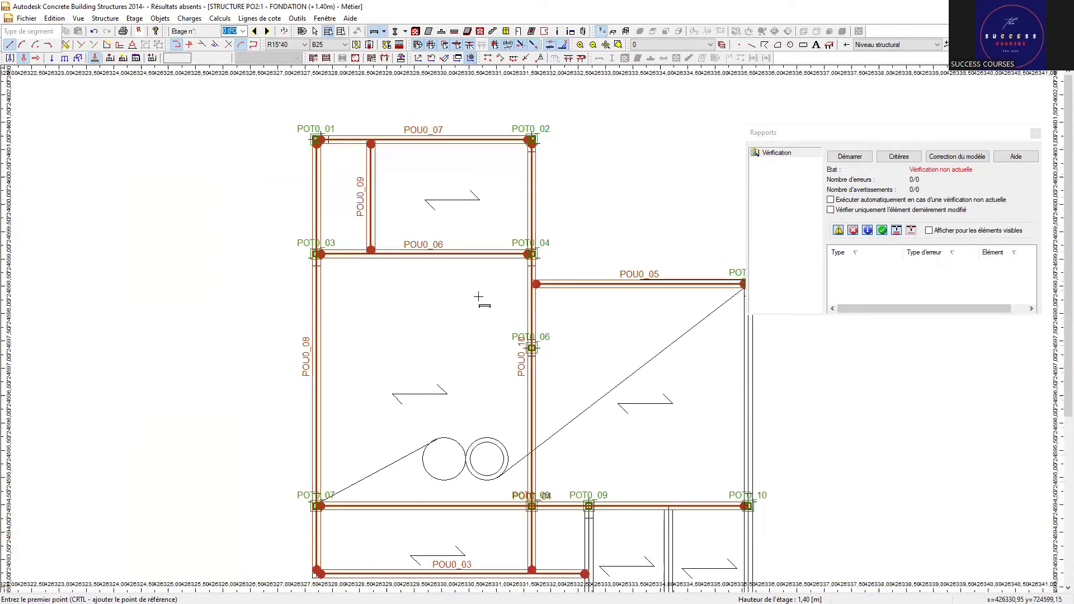
scroll(525, 432, "down", 4)
scroll(587, 444, "up", 2)
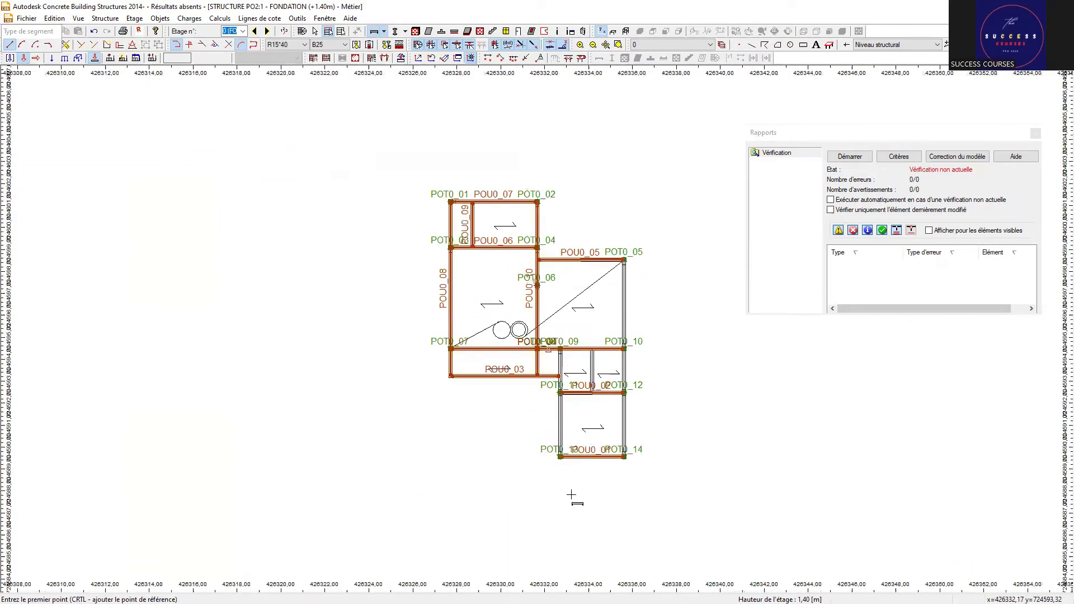
Draw a vertical R15*40 beam from the centre of column POT0_13 up to the centre of column POT0_09
scroll(547, 348, "up", 3)
scroll(615, 528, "up", 5)
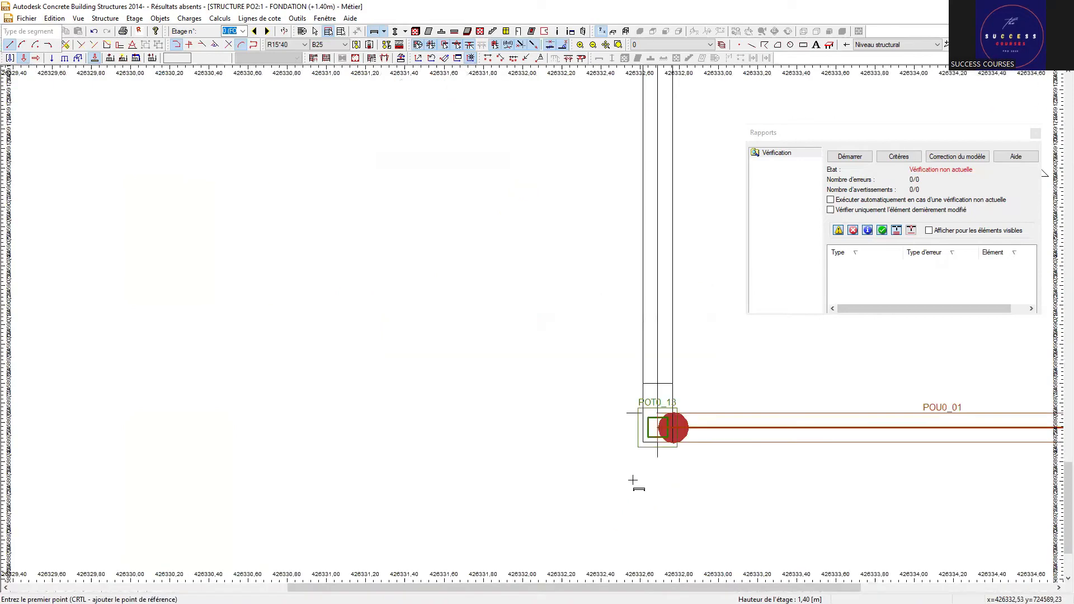
scroll(693, 385, "up", 2)
left_click(691, 366)
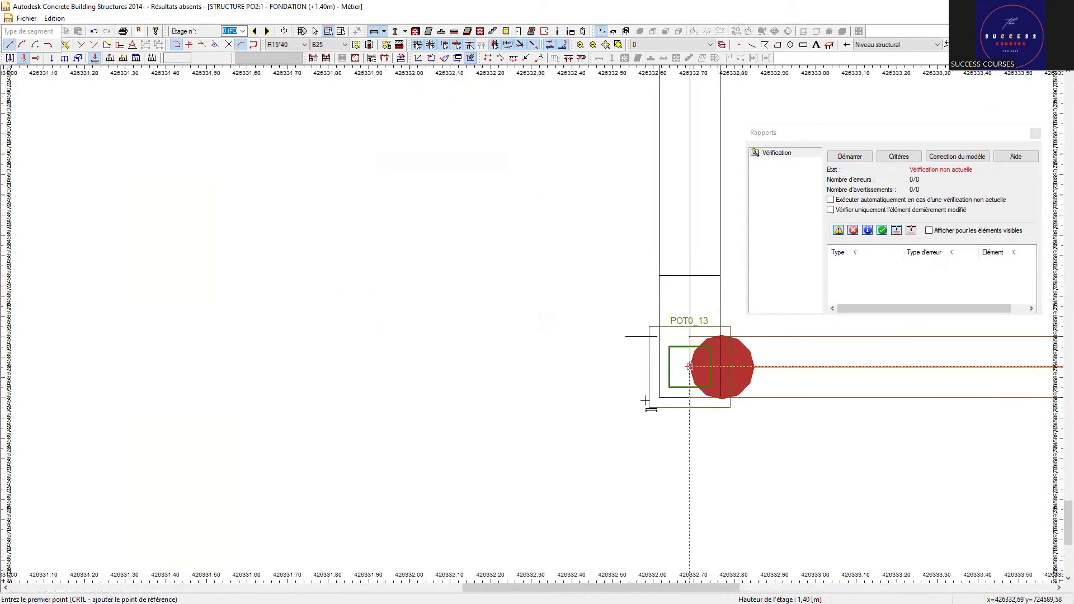
scroll(608, 341, "down", 5)
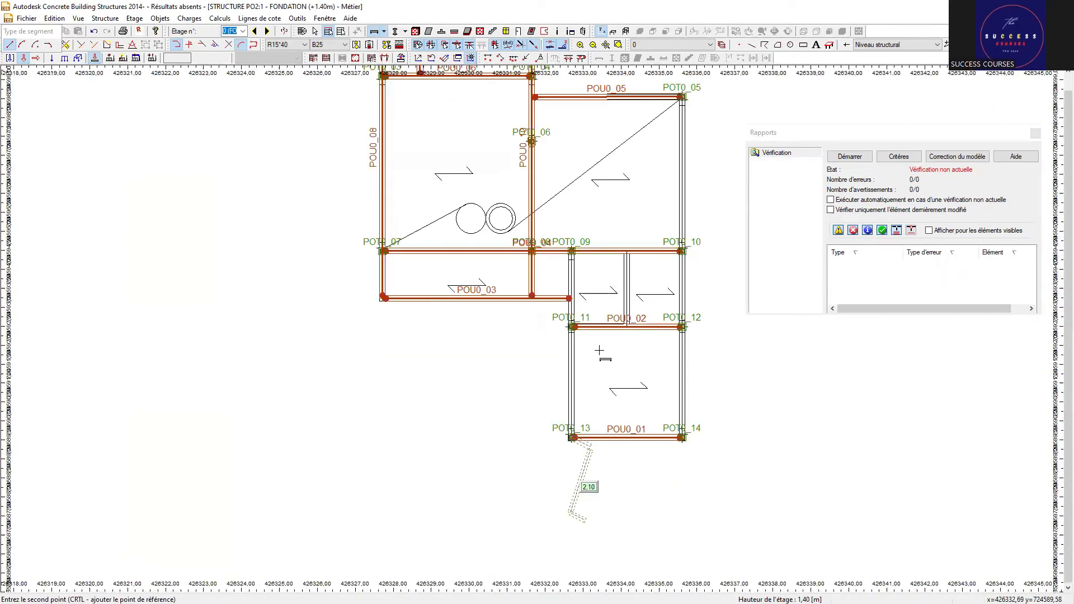
scroll(584, 352, "up", 2)
scroll(592, 361, "up", 1)
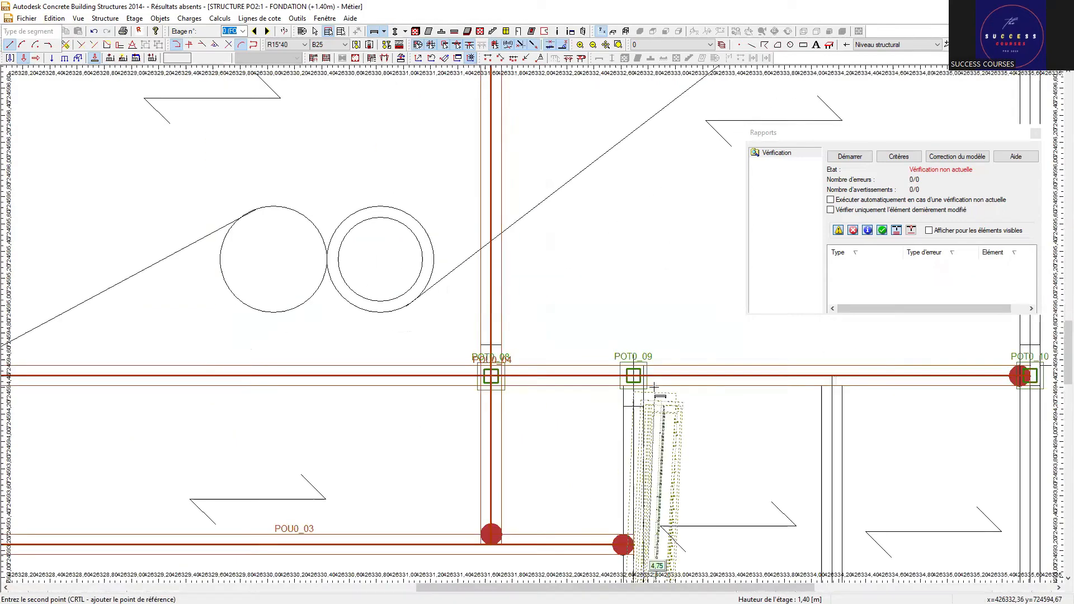
scroll(546, 305, "up", 3)
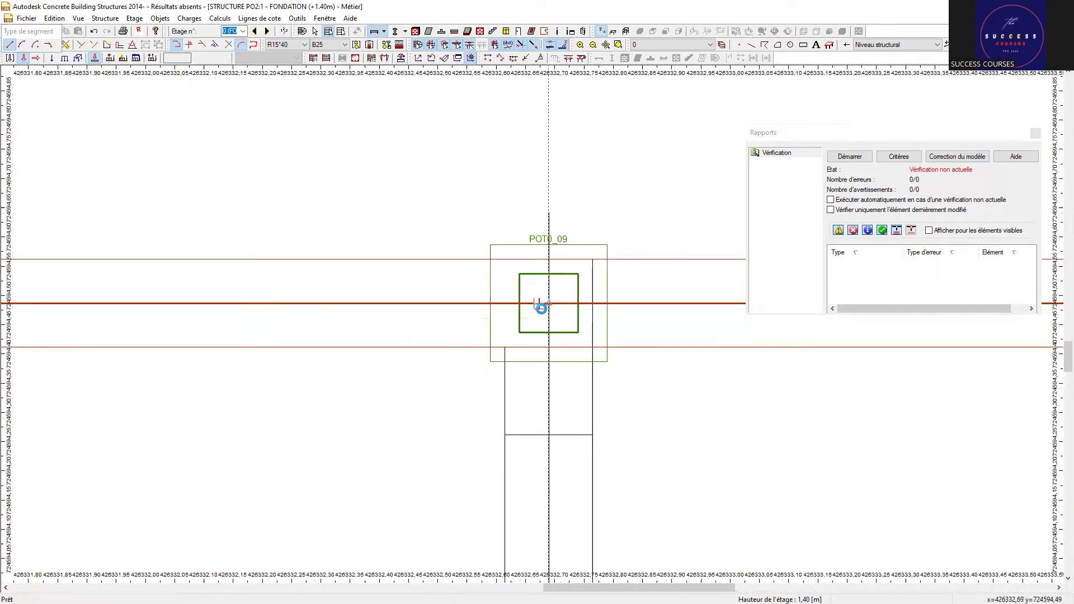
left_click(545, 305)
scroll(438, 405, "down", 2)
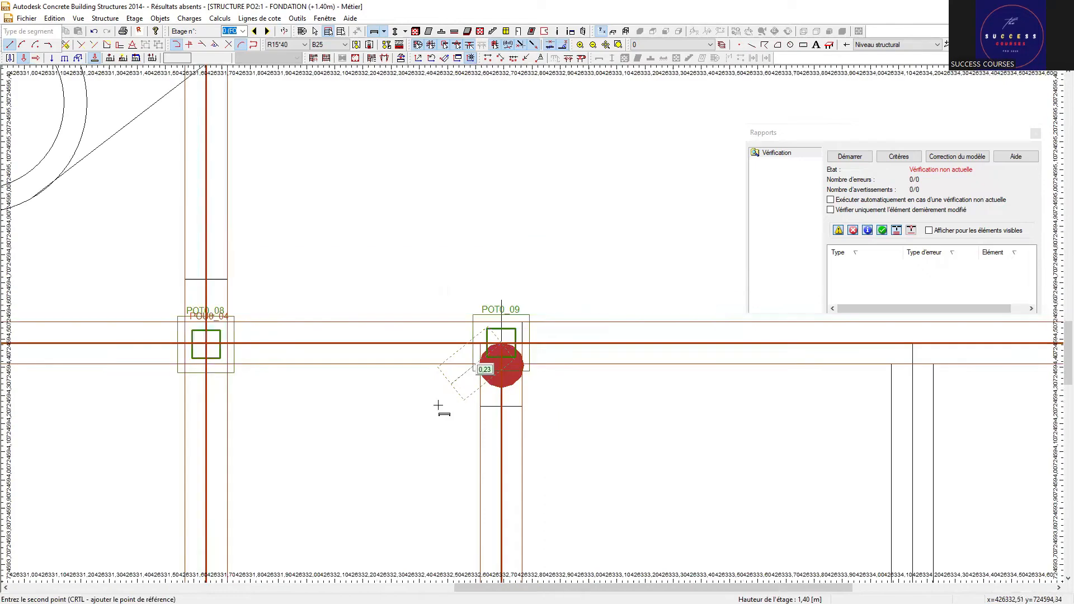
scroll(438, 405, "down", 5)
key("Escape")
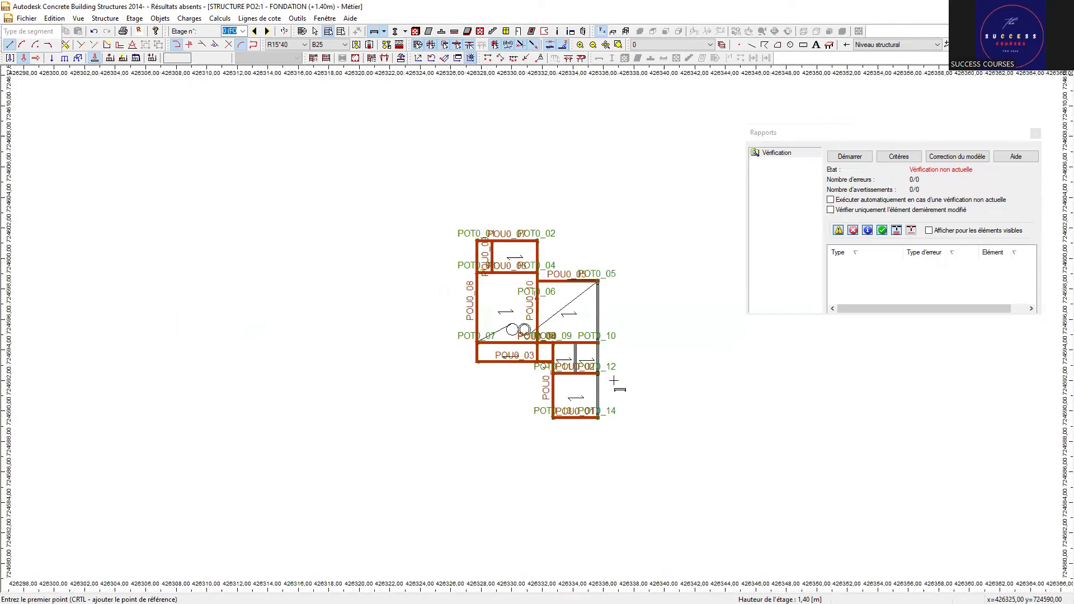
Start a vertical R15*40 beam on beam POU0_02 at the partition axis between columns POT0_11 and POT0_12
scroll(683, 431, "up", 5)
scroll(779, 461, "up", 2)
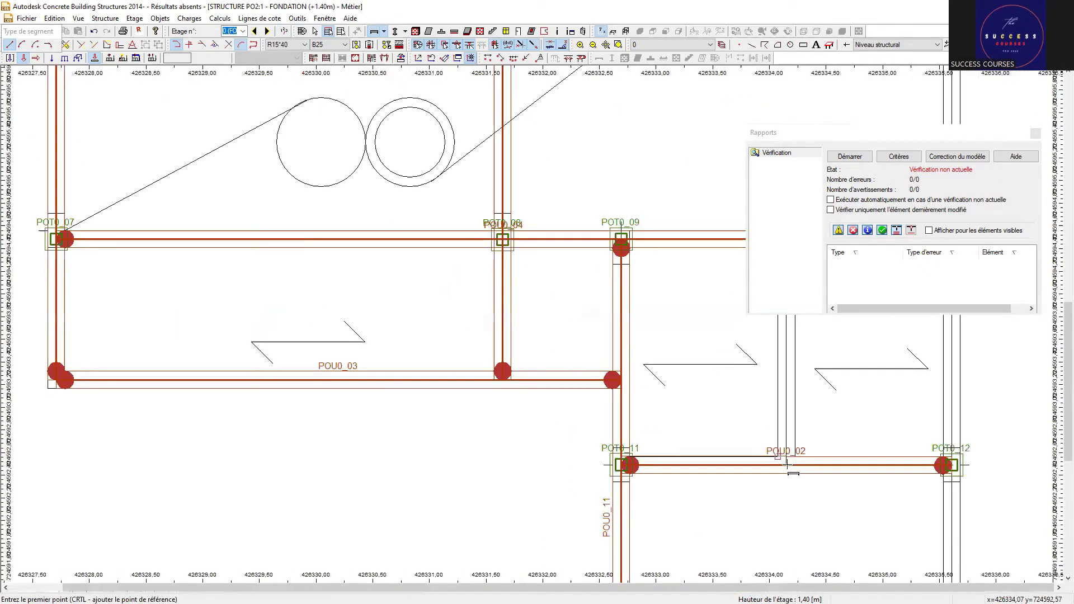
left_click(787, 463)
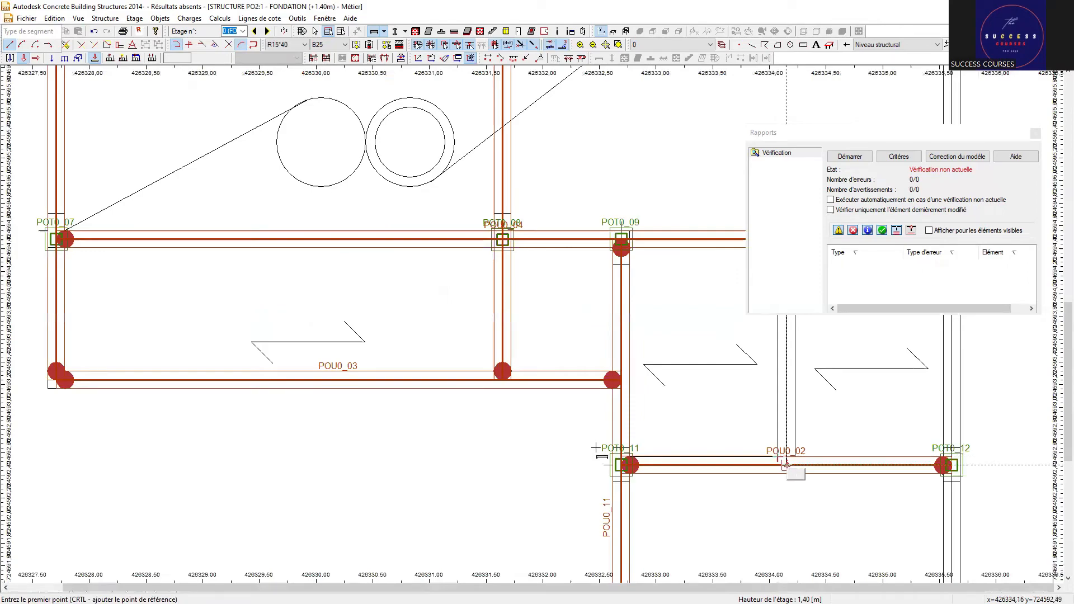
Draw a beam about 2 m long from beam POU0_02 to the beam between columns POT0_09 and POT0_10, and run the verification
scroll(531, 452, "down", 5)
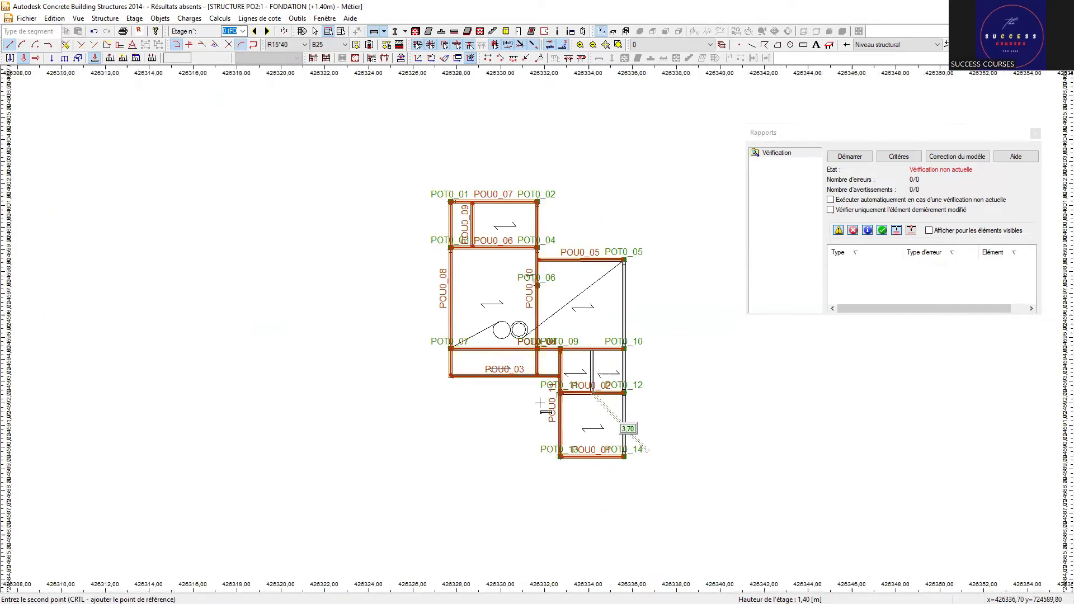
scroll(646, 358, "up", 2)
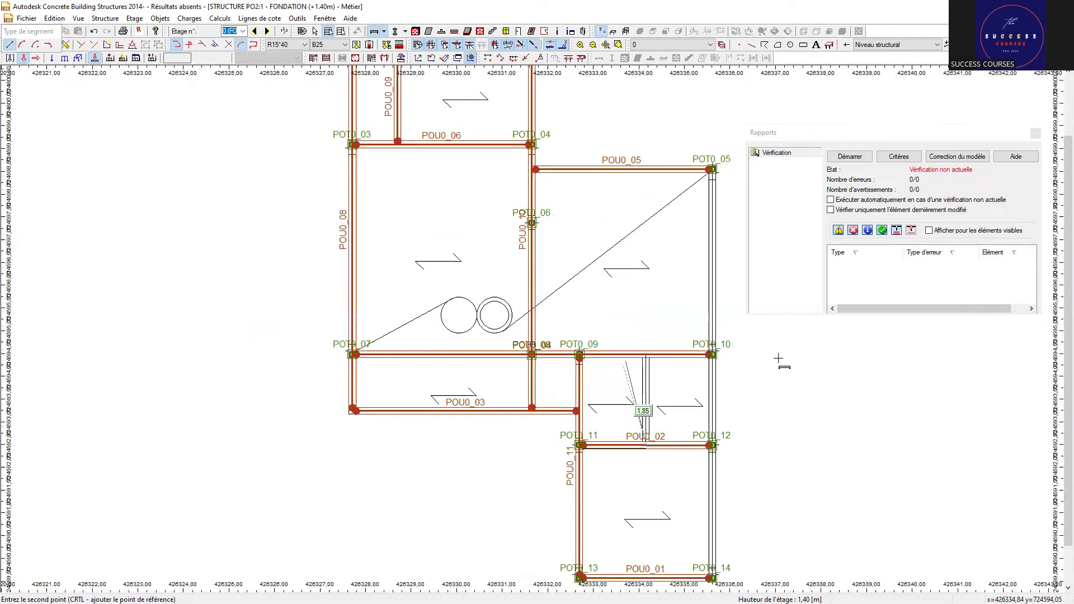
scroll(778, 355, "up", 4)
scroll(769, 345, "up", 2)
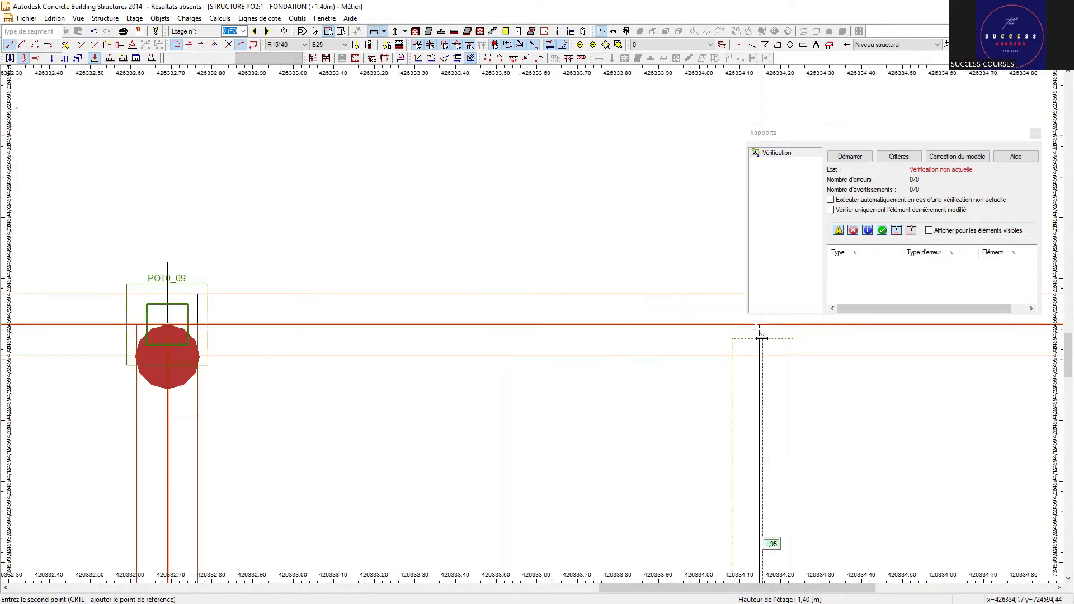
left_click(762, 325)
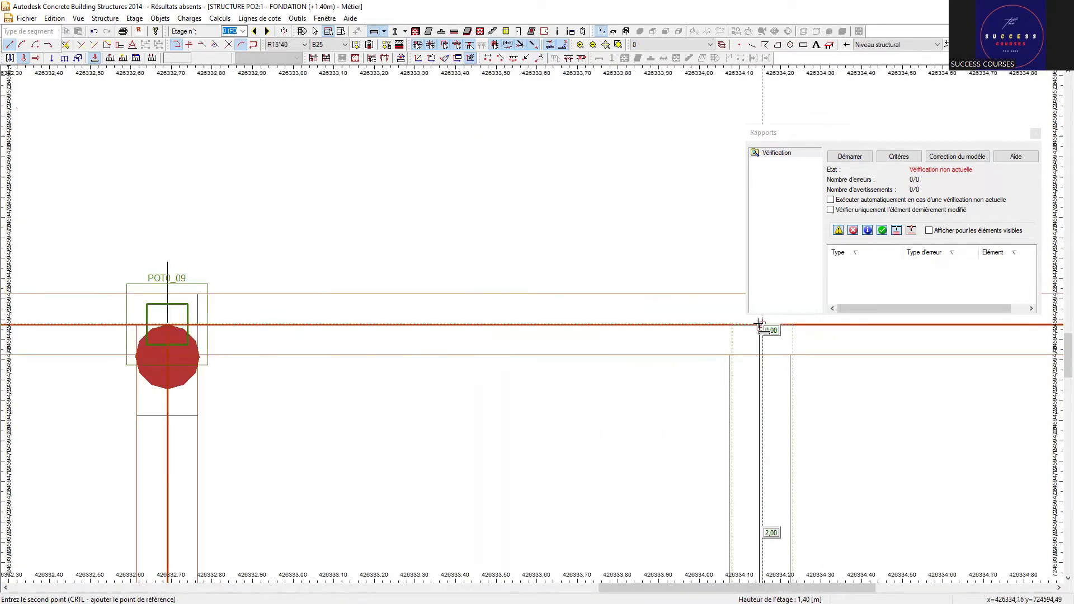
left_click(614, 412)
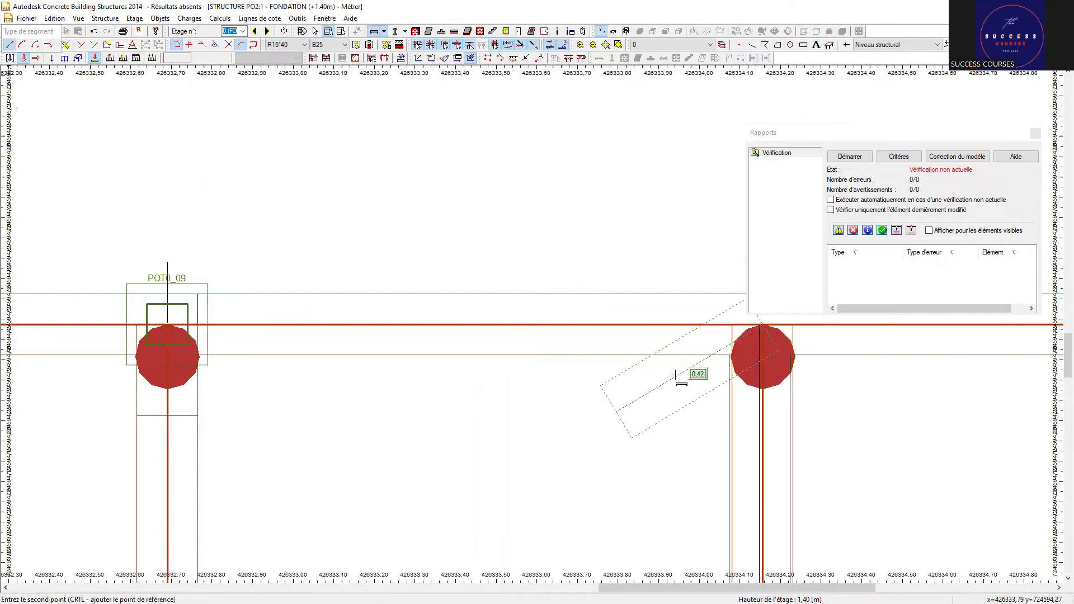
left_click(846, 161)
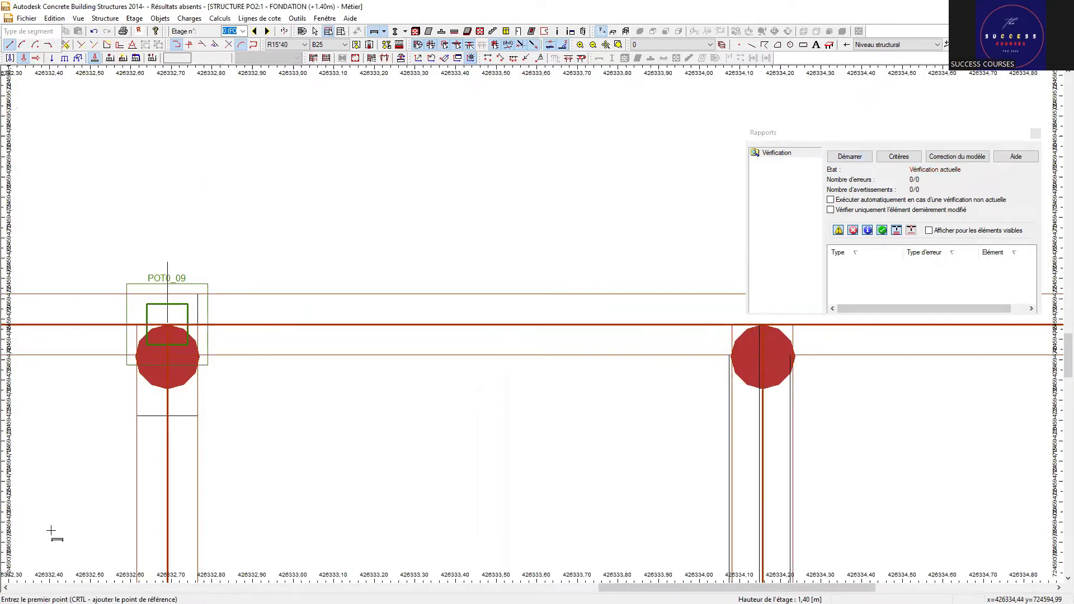
Draw a beam along the outer axis from column POT0_14 to column POT0_05 and run the model verification again
scroll(216, 439, "down", 5)
scroll(386, 454, "down", 3)
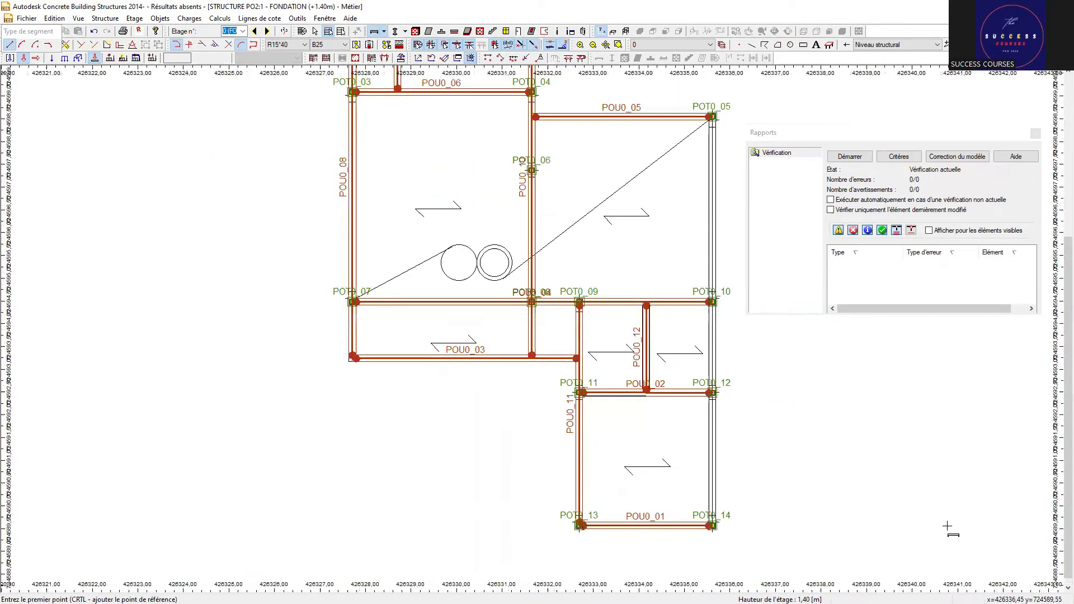
scroll(895, 520, "up", 8)
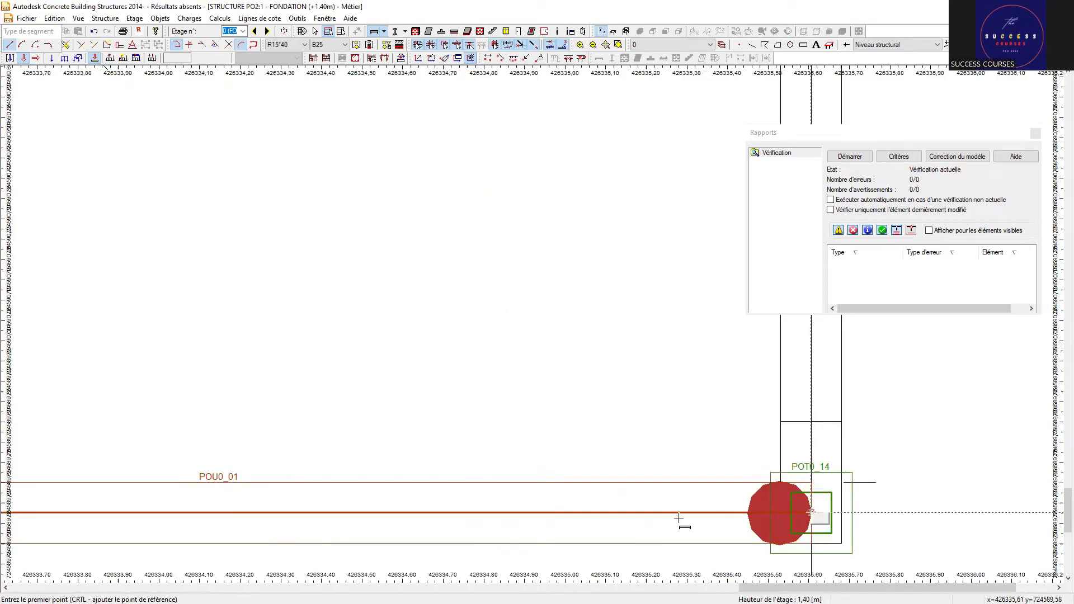
left_click(640, 466)
scroll(664, 210, "down", 8)
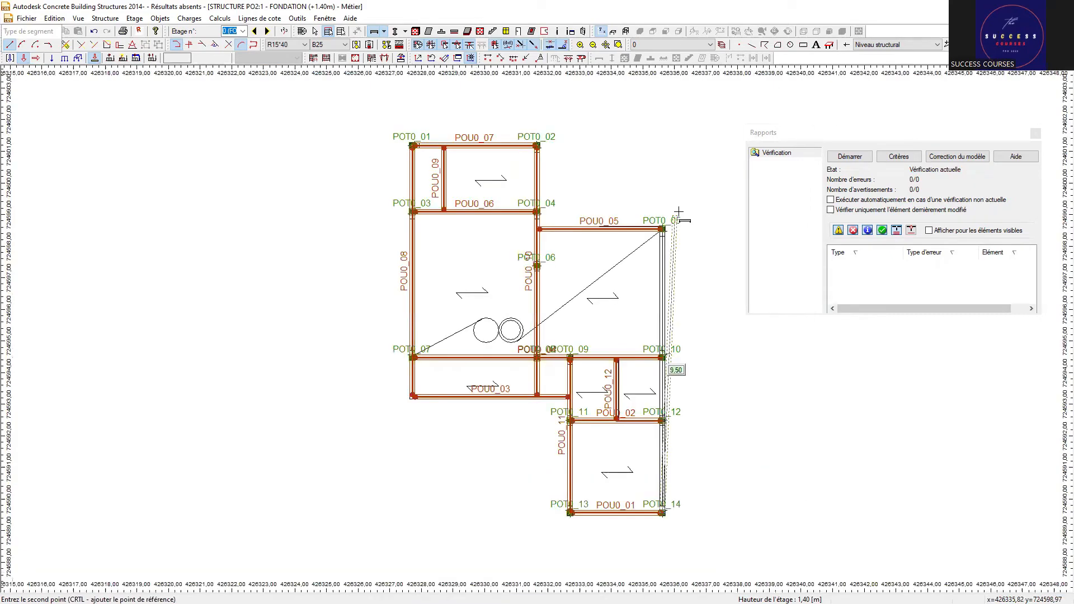
scroll(678, 218, "up", 4)
scroll(845, 553, "up", 2)
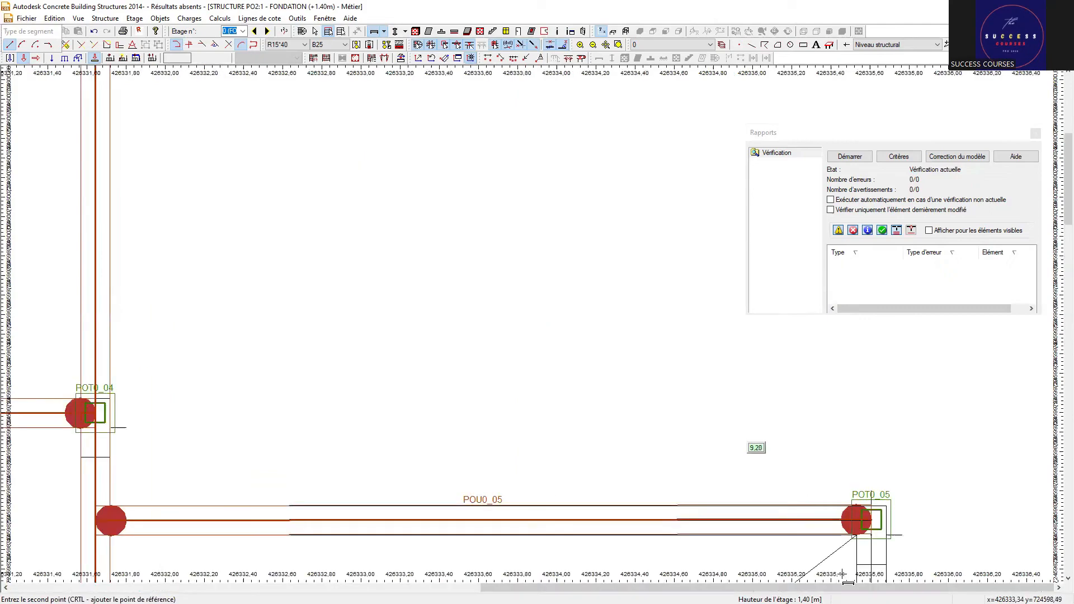
scroll(838, 531, "up", 2)
scroll(833, 474, "down", 2)
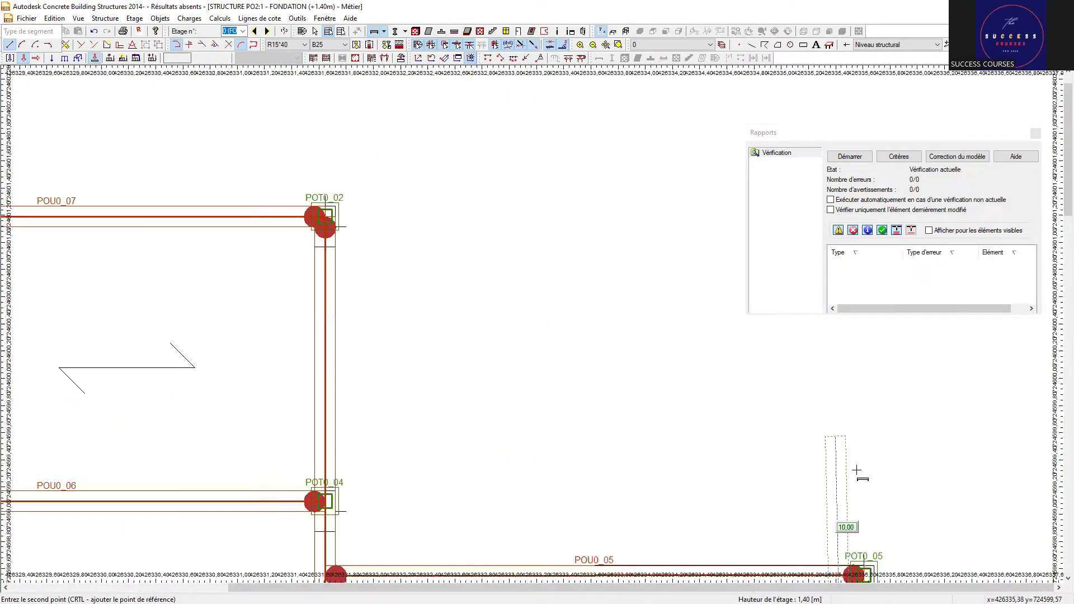
scroll(853, 406, "down", 2)
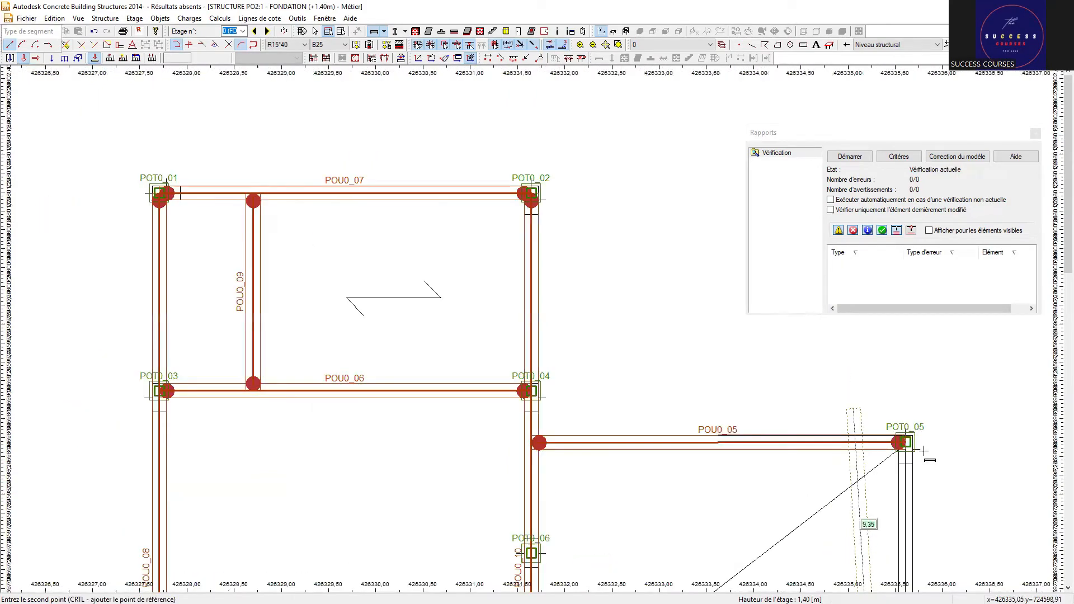
scroll(976, 485, "up", 3)
scroll(906, 465, "up", 3)
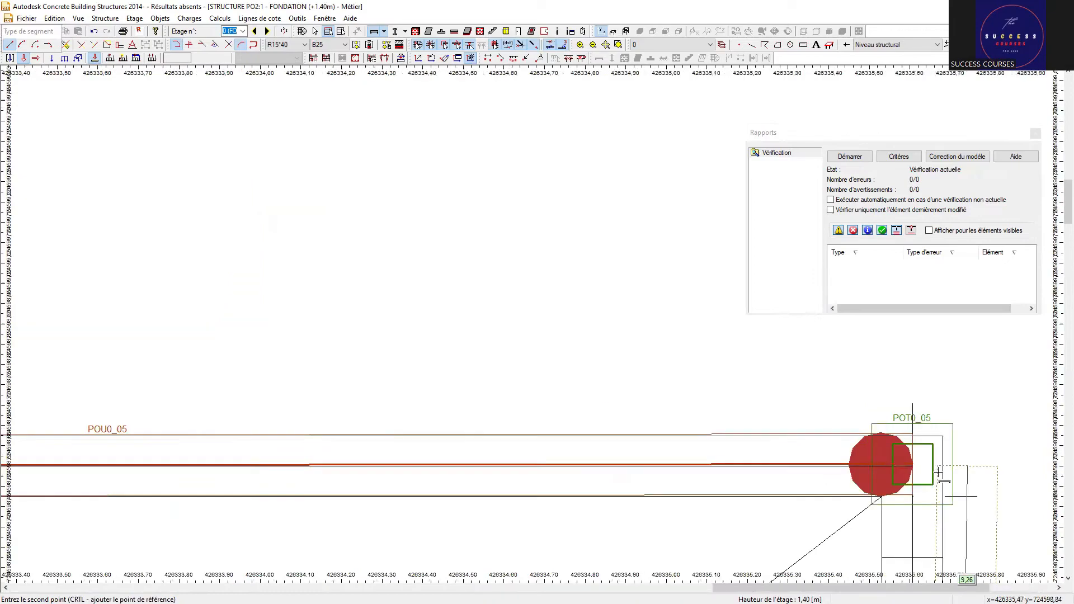
scroll(889, 450, "up", 2)
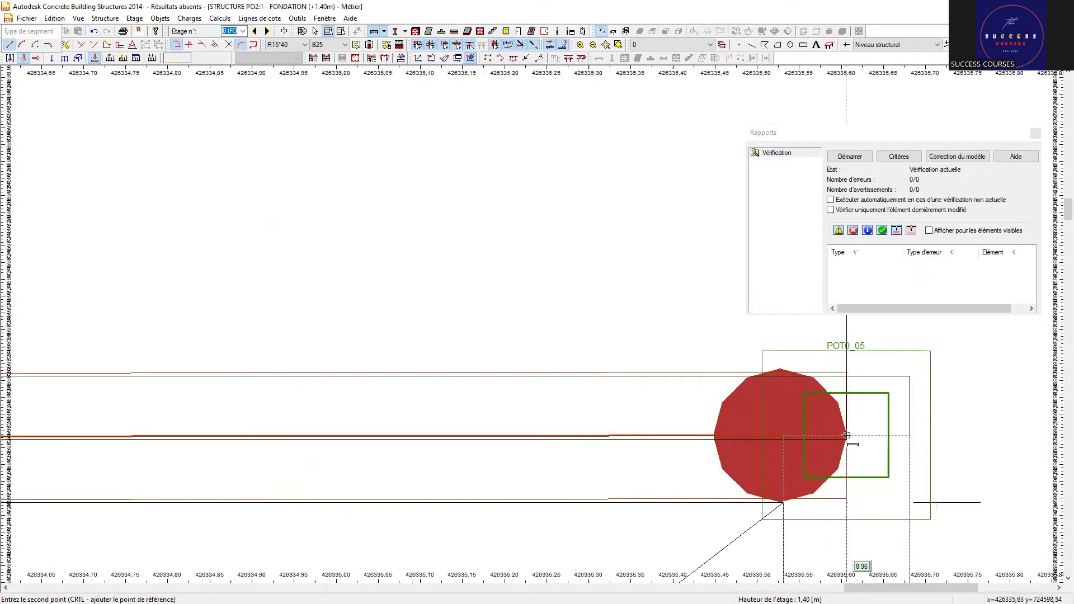
left_click(845, 435)
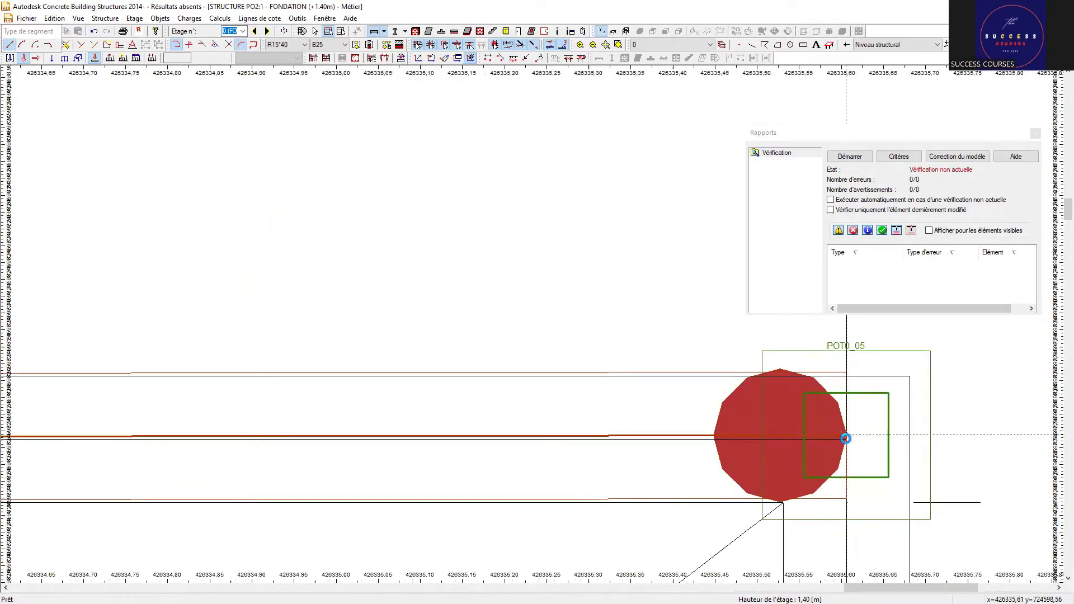
left_click(818, 442)
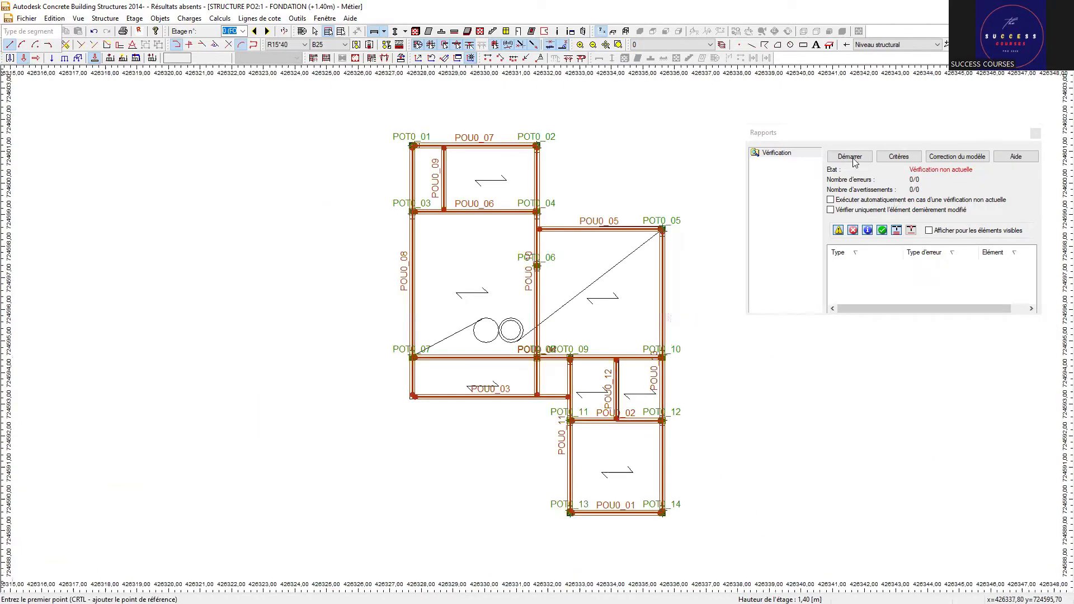
left_click(851, 157)
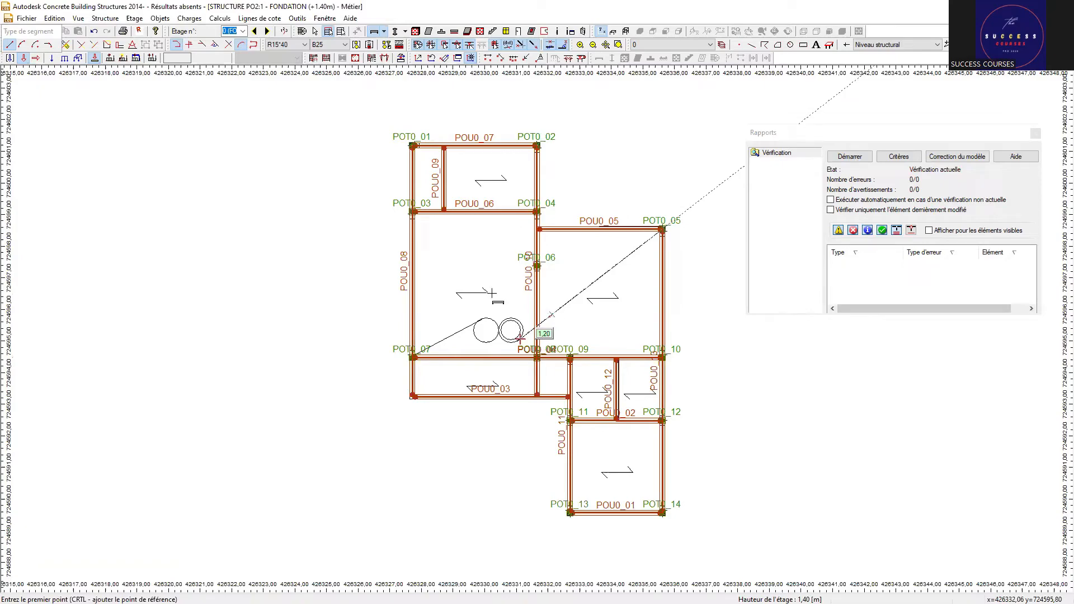
Display the entire building in 3D as a shaded model with edges and examine its columns and beams
left_click(627, 31)
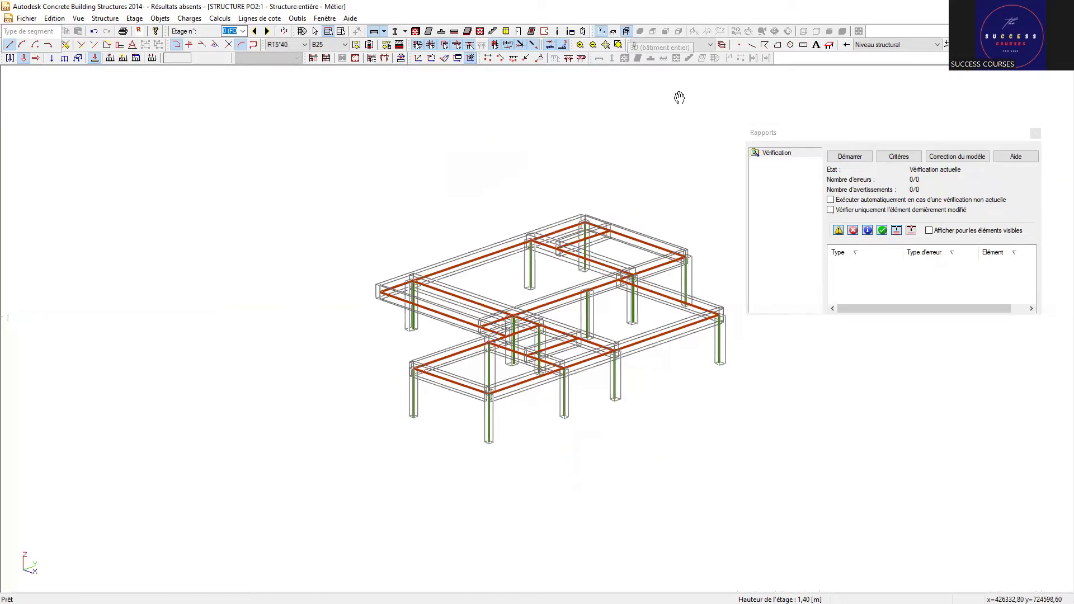
scroll(682, 309, "up", 2)
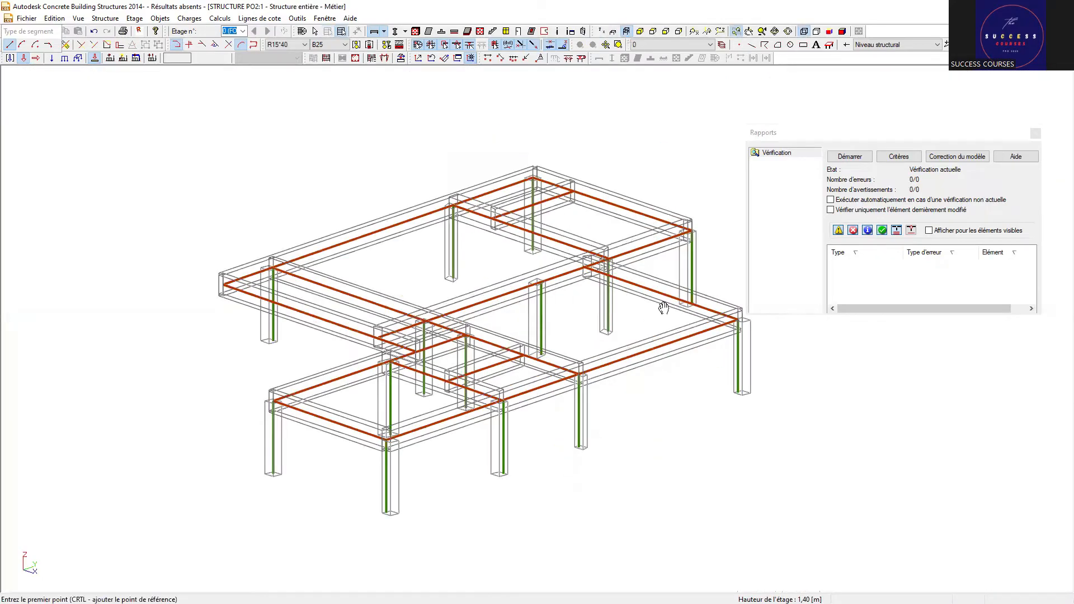
middle_click_drag(726, 233, 709, 233)
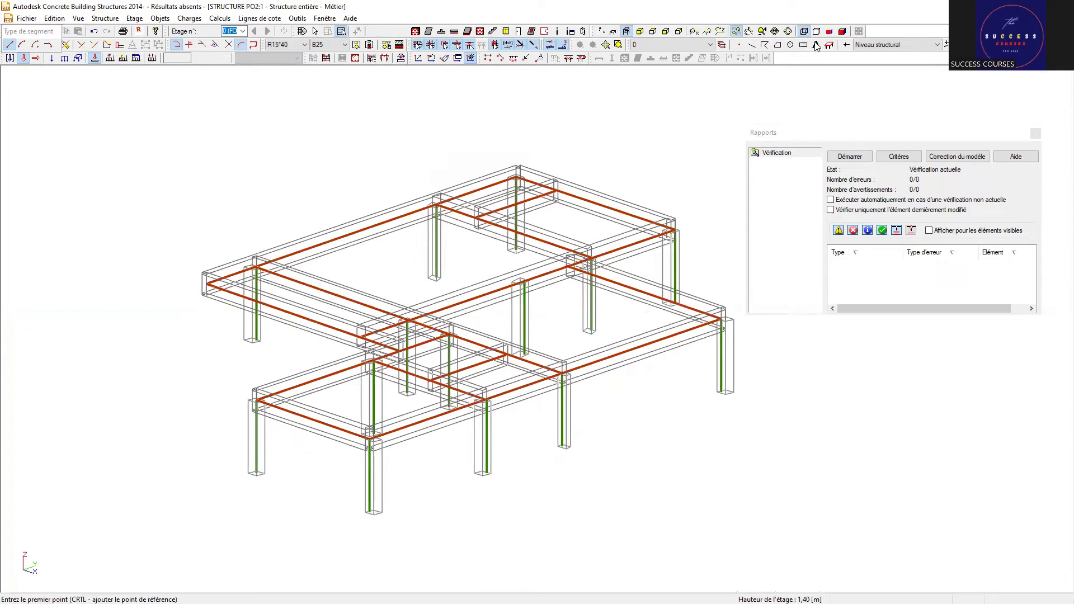
left_click(831, 45)
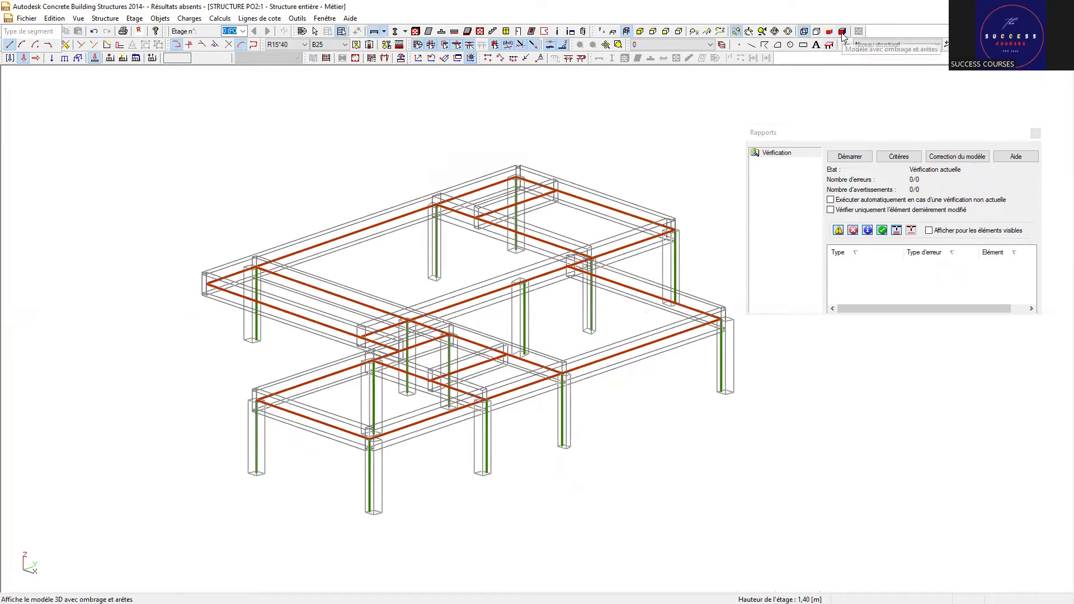
left_click(843, 32)
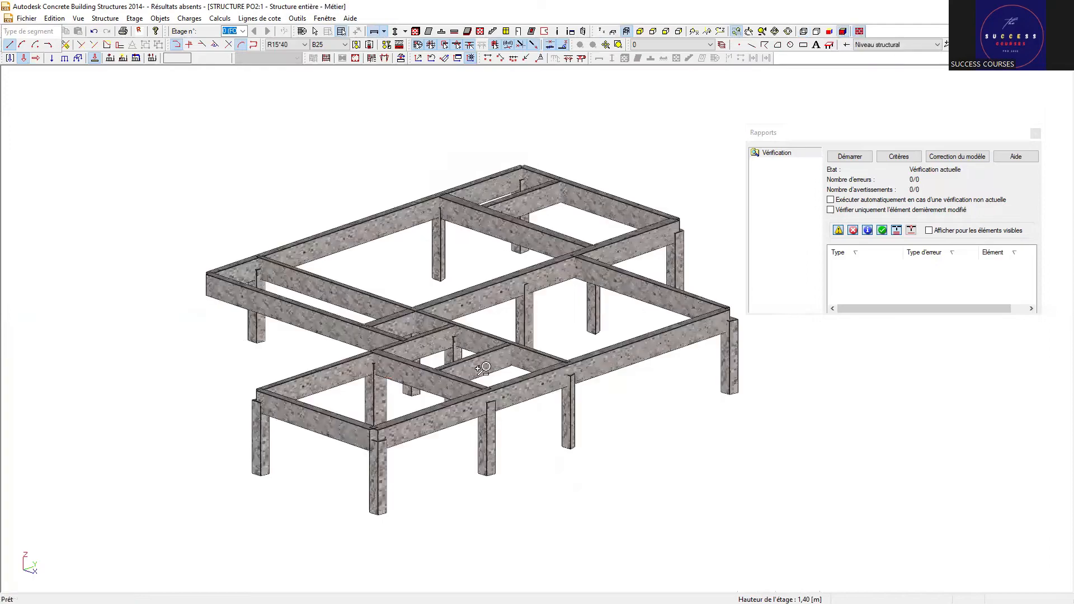
scroll(539, 334, "down", 2)
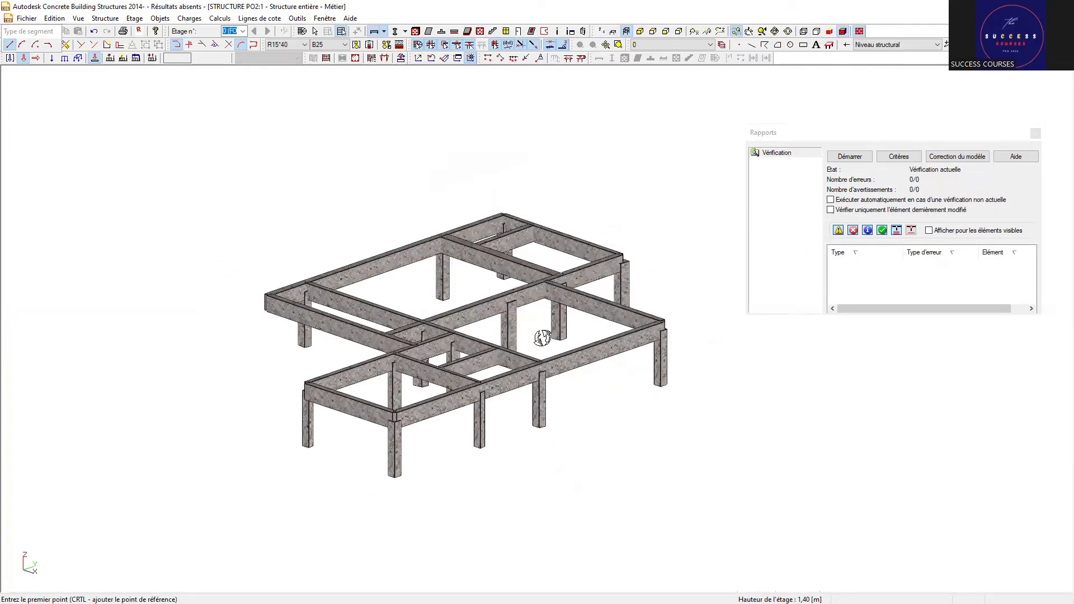
scroll(537, 332, "up", 2)
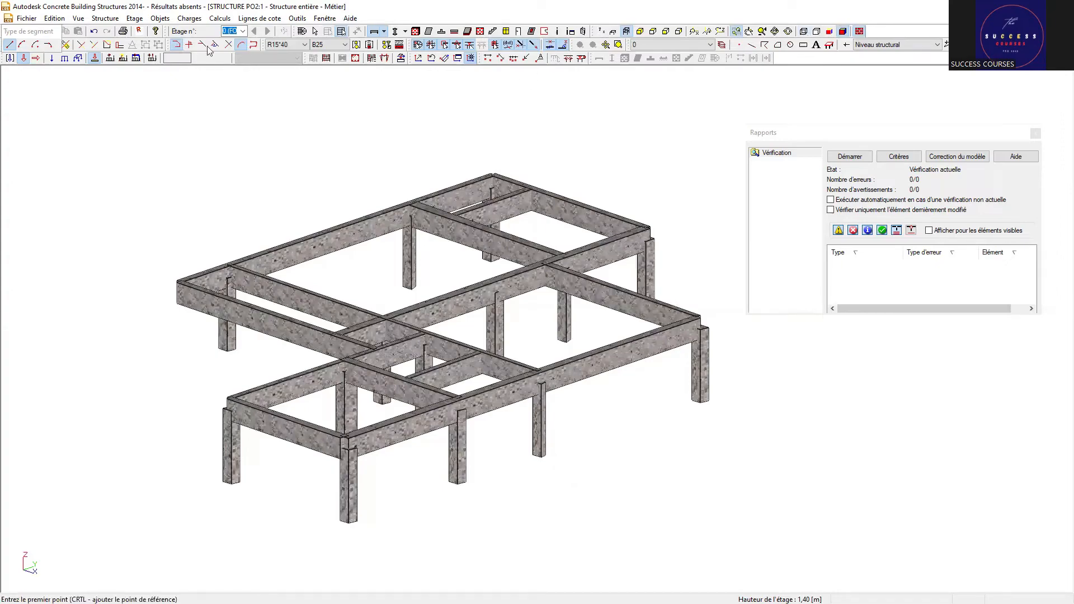
Return to the 2D plan of the foundation storey, leave the beam command and select the whole structure
left_click(243, 31)
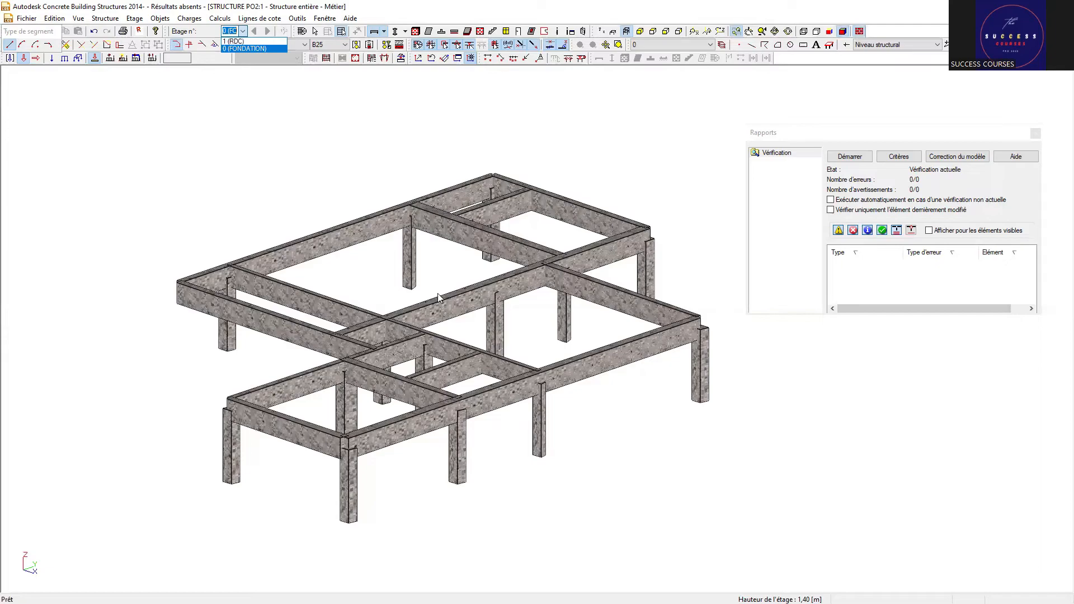
left_click(604, 33)
left_click(601, 32)
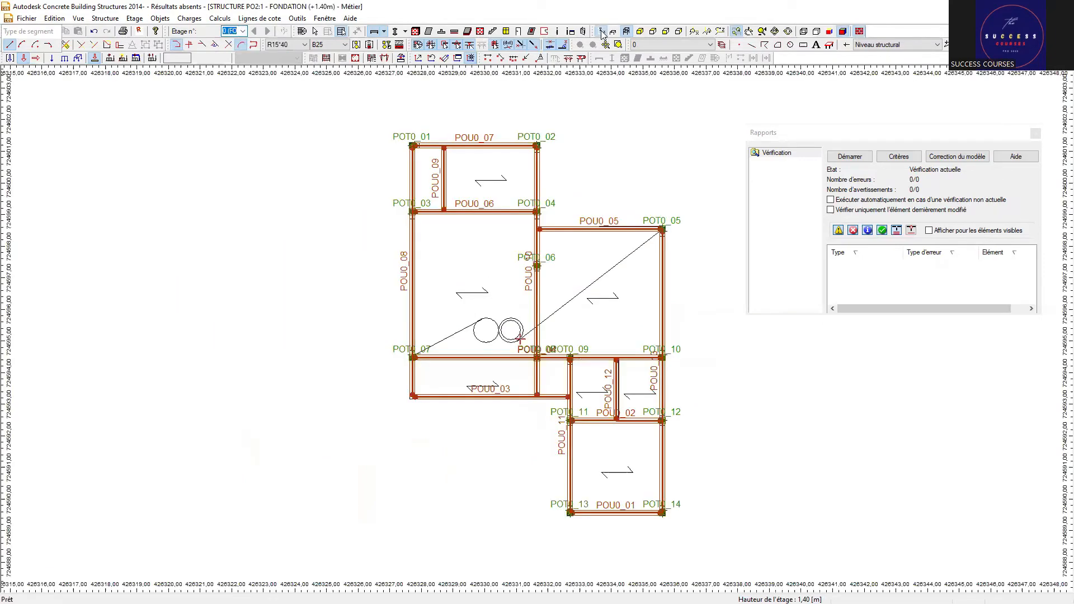
scroll(488, 234, "down", 2)
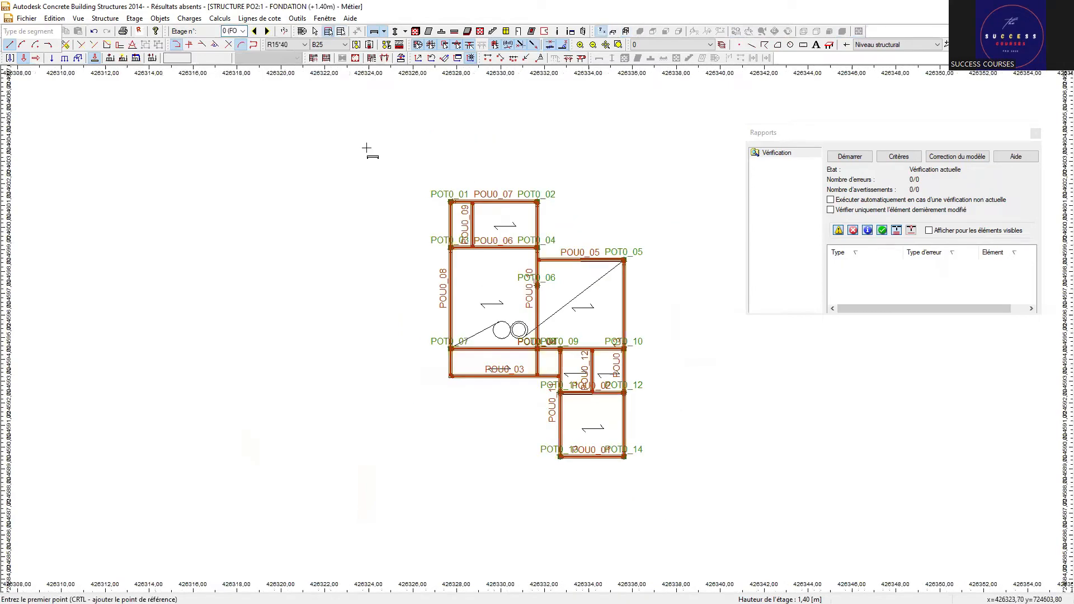
key("Escape")
left_click_drag(365, 146, 711, 458)
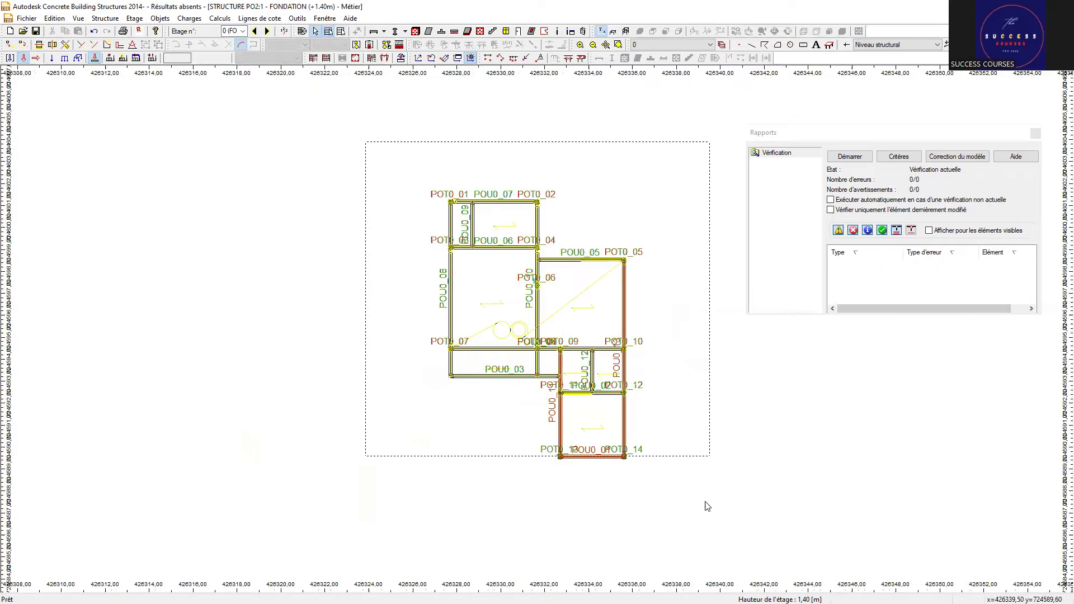
left_click_drag(706, 506, 707, 503)
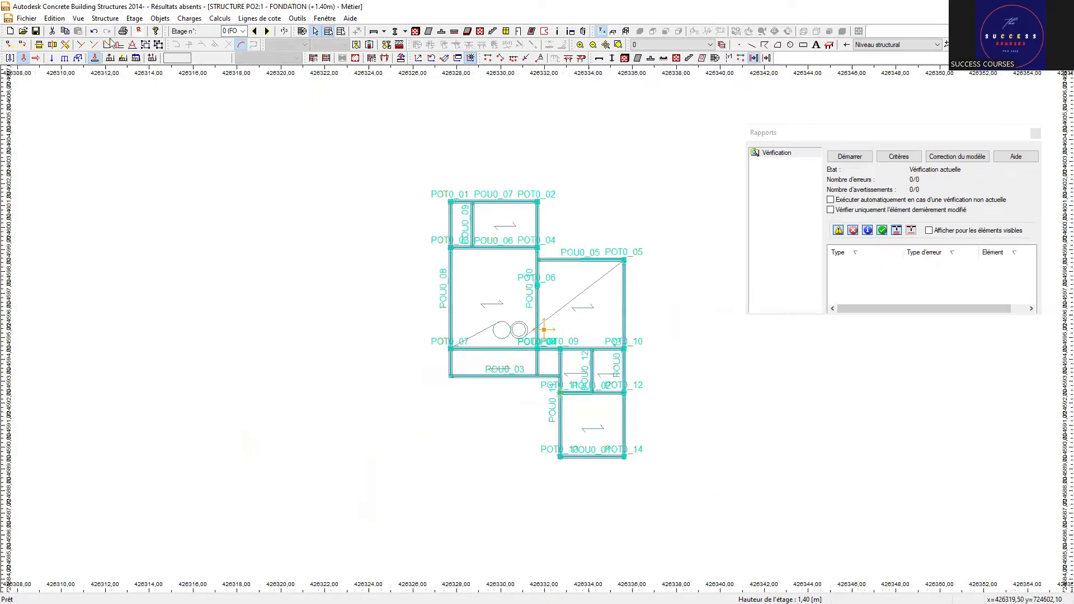
Copy the foundation storey to storey 1 (RDC) and clear the selection on the new storey
left_click(134, 19)
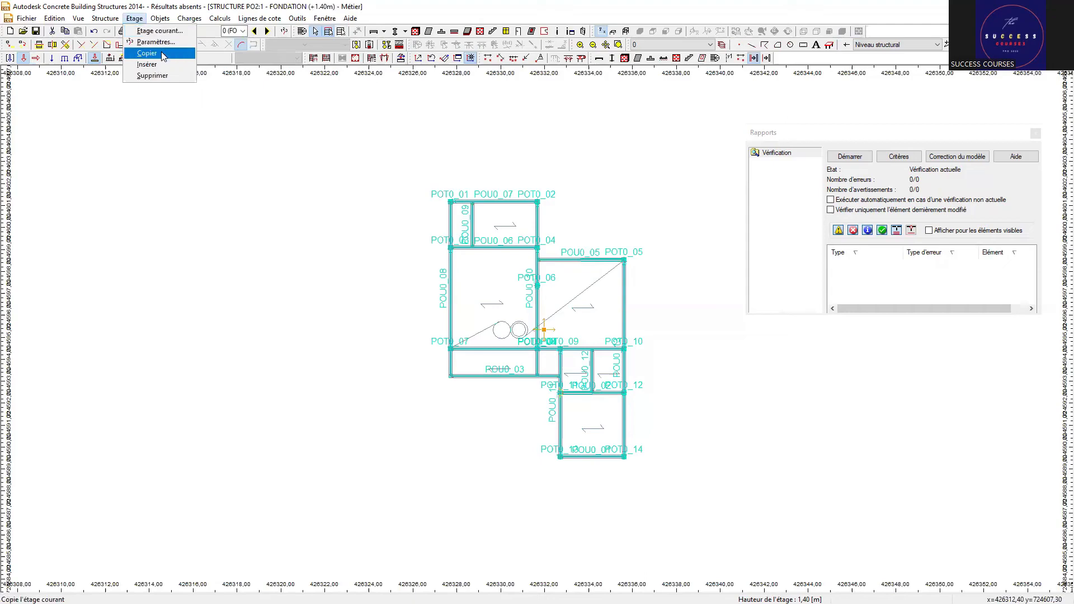
left_click(147, 53)
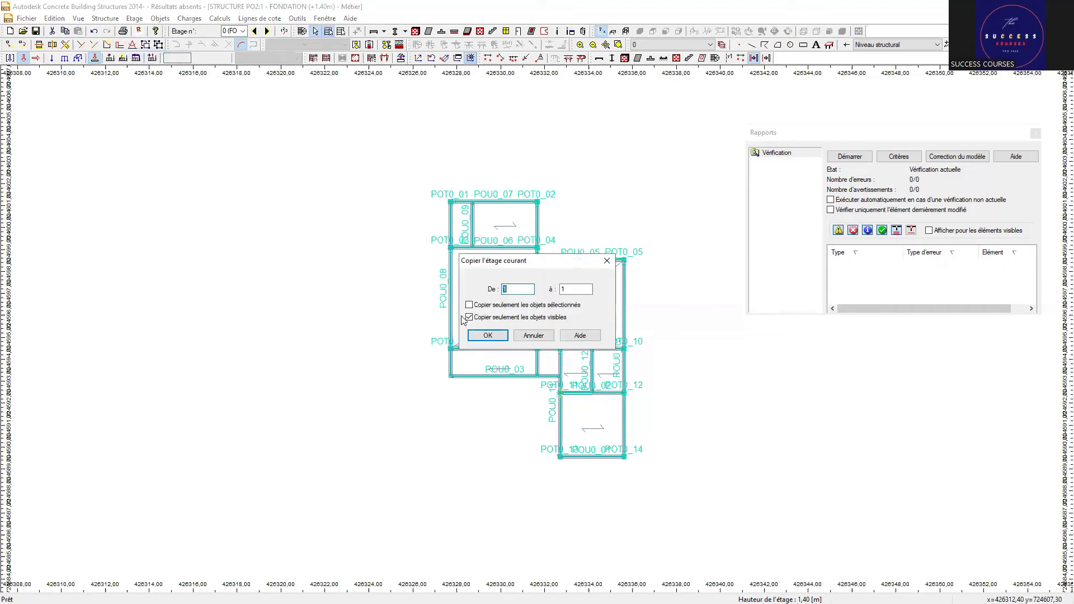
left_click(483, 311)
left_click(486, 319)
left_click(489, 335)
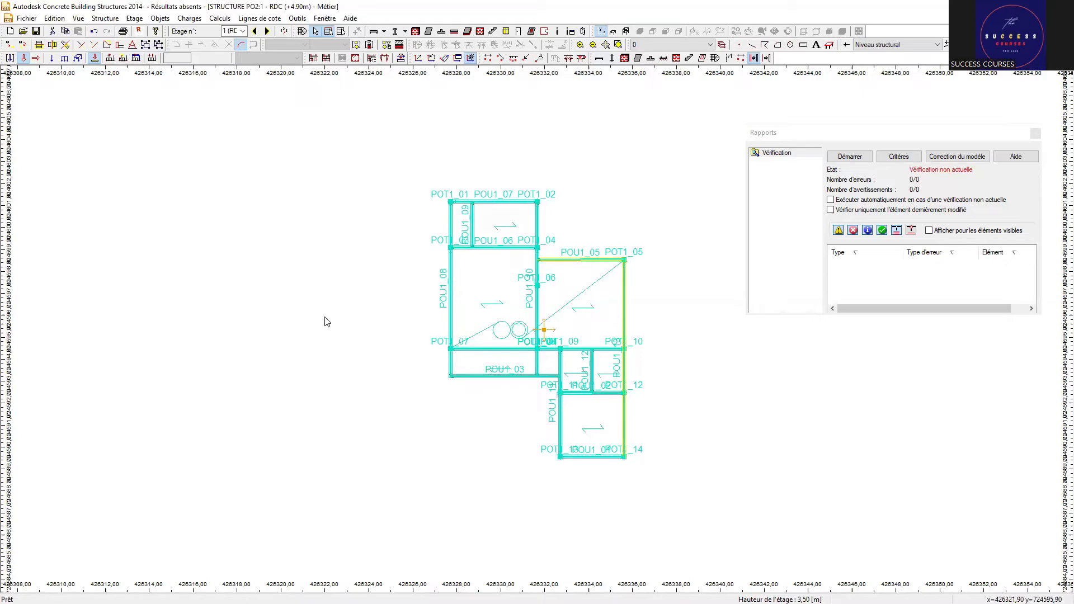
left_click(336, 287)
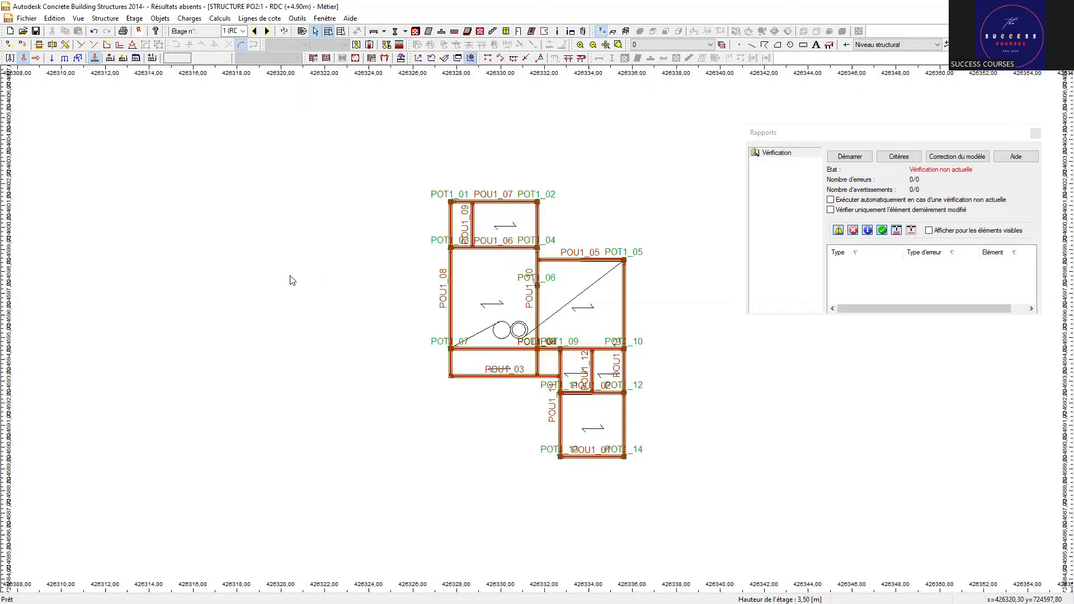
Delete every element of the foundation storey (storey 0) and run the model verification again
left_click(255, 31)
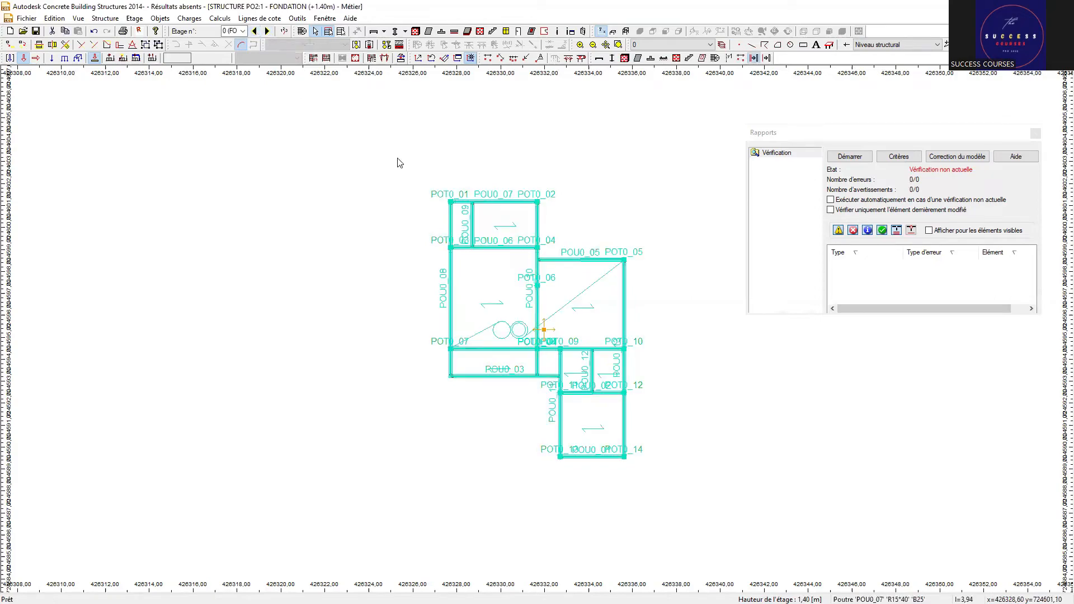
left_click_drag(390, 153, 651, 473)
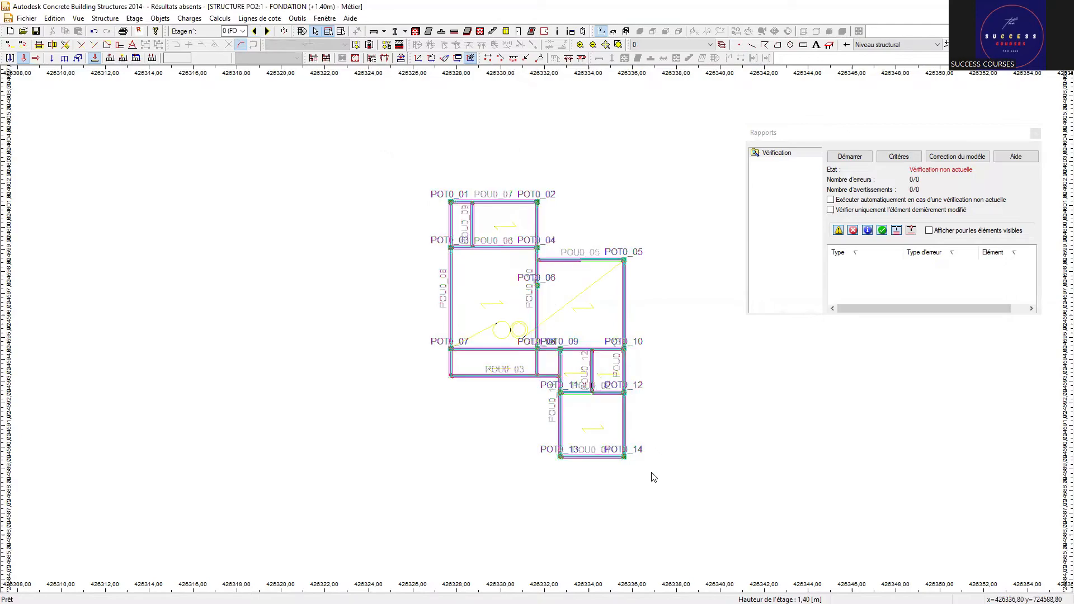
key("Delete")
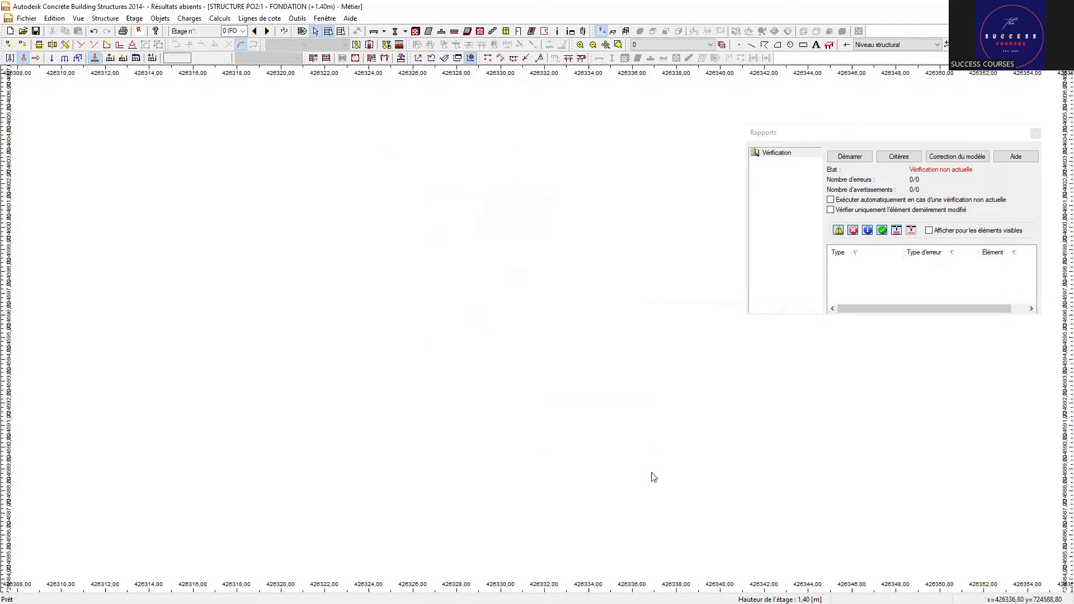
left_click(858, 159)
Display the entire structure in 3D and examine the remaining columns and beams
left_click(626, 32)
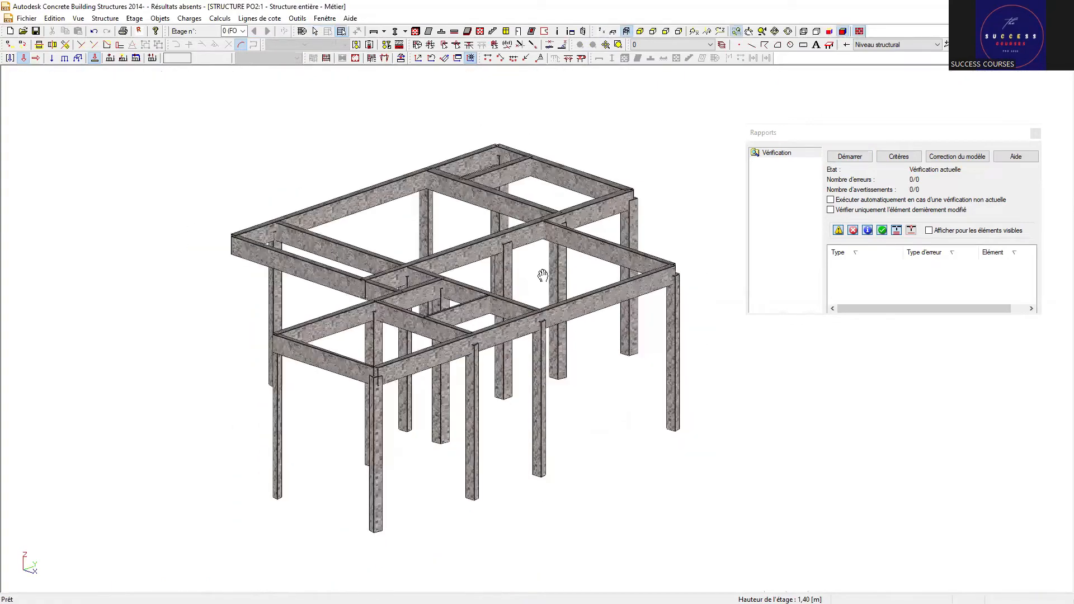
scroll(541, 304, "down", 1)
scroll(541, 304, "up", 2)
scroll(529, 304, "down", 1)
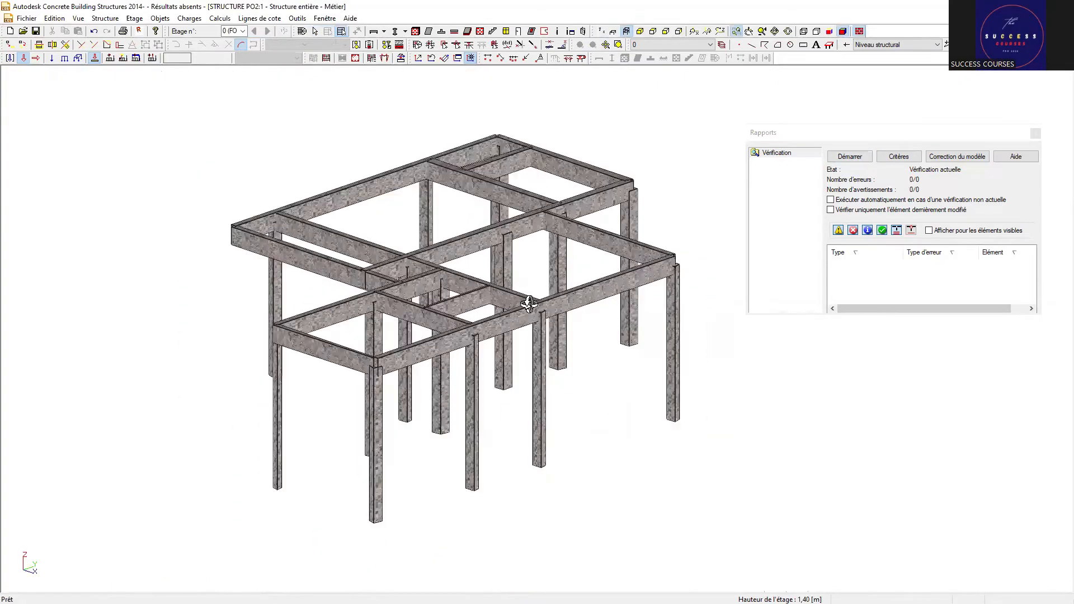
scroll(543, 341, "down", 1)
scroll(546, 337, "up", 1)
scroll(542, 333, "up", 1)
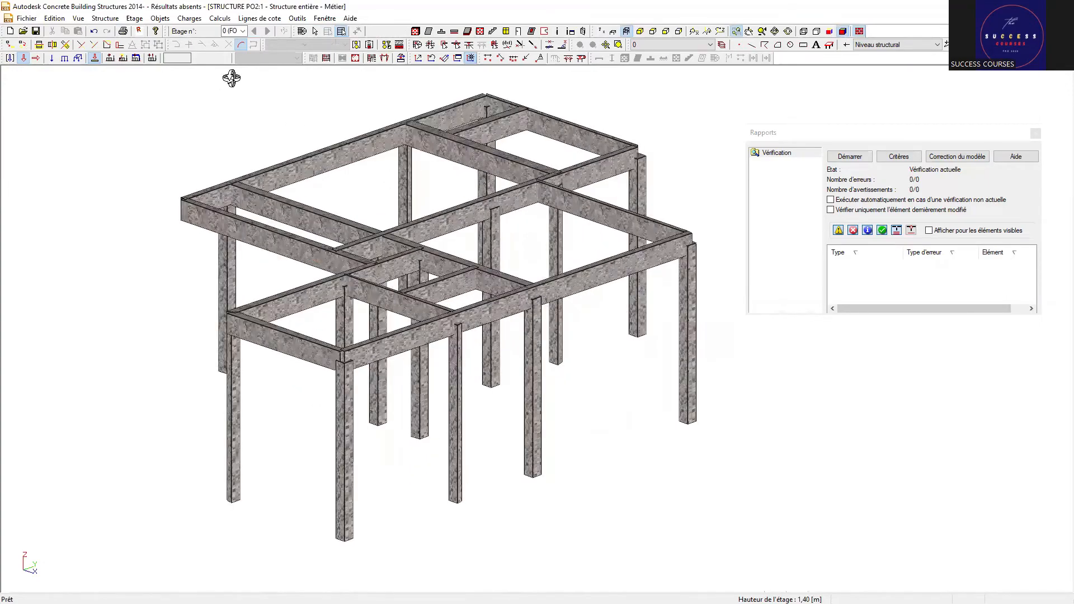
Open the 2D plan of storey 1 (RDC) and hide all the layers
left_click(244, 31)
left_click(248, 42)
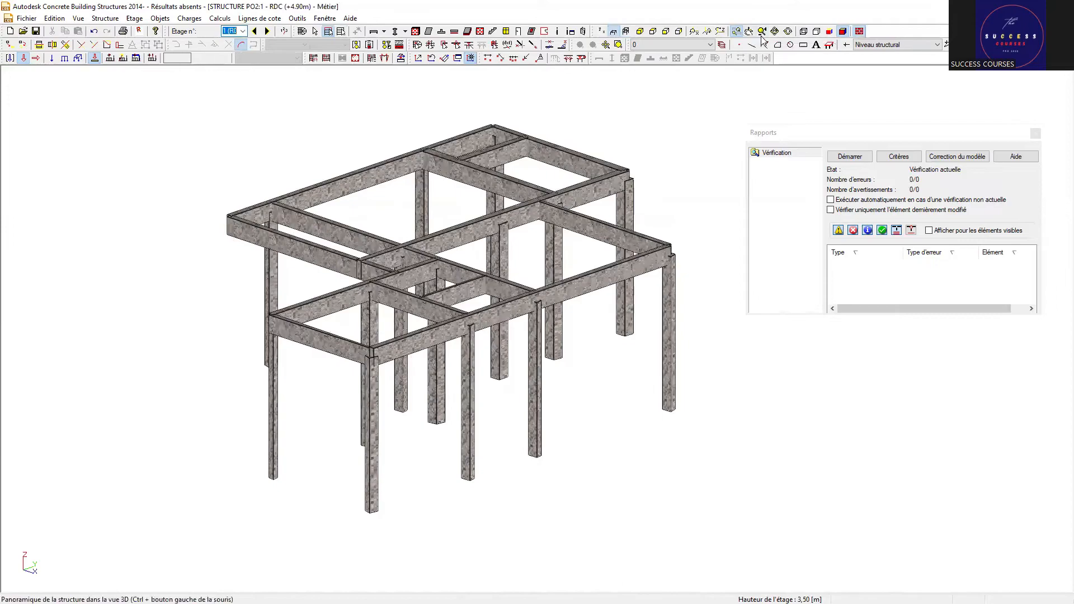
left_click(606, 32)
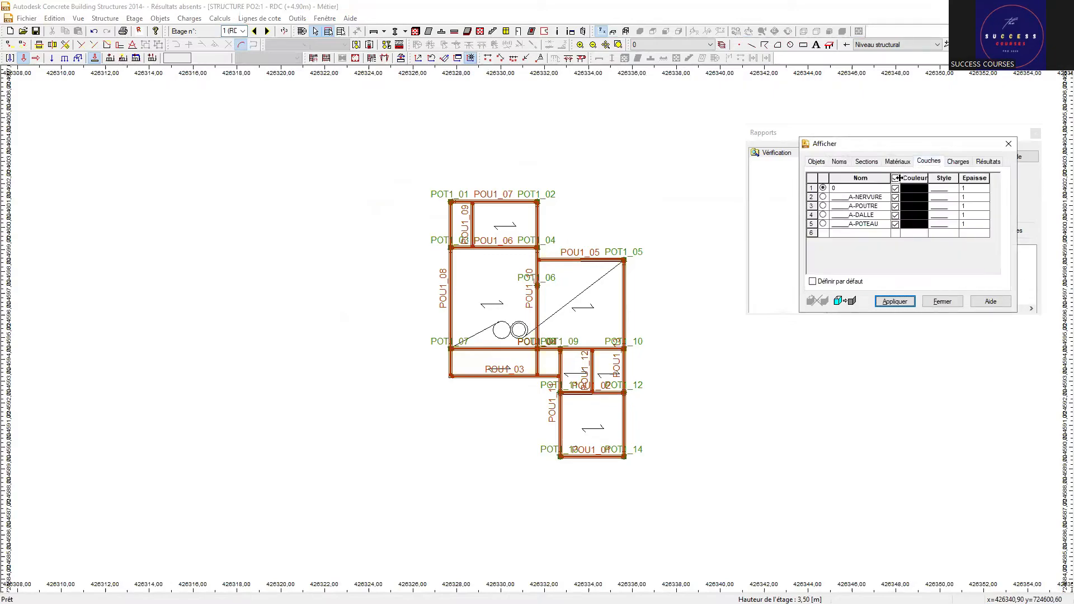
left_click(895, 178)
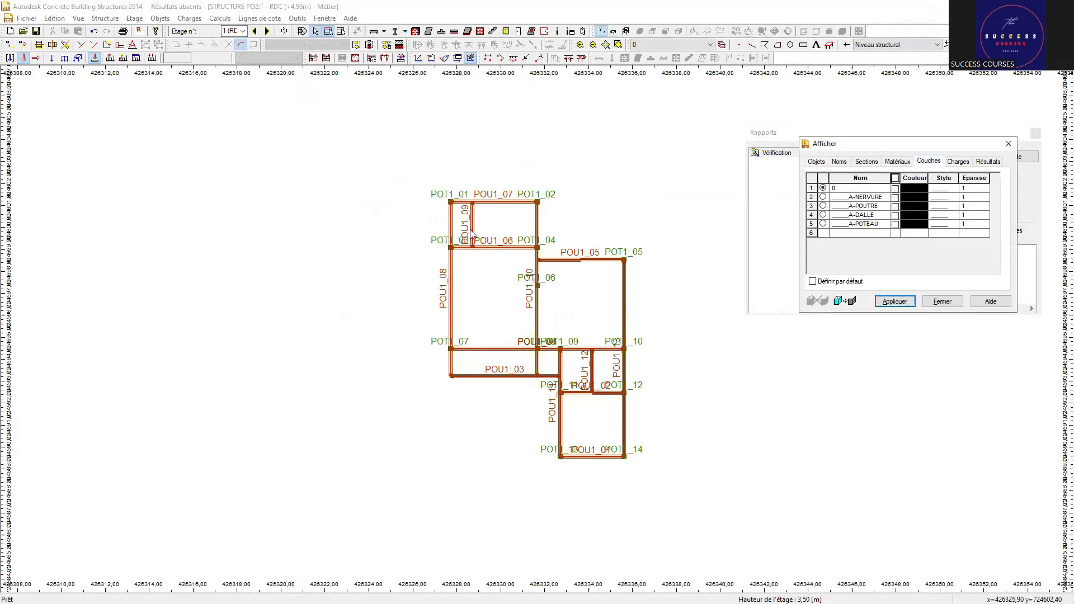
left_click_drag(508, 272, 411, 208)
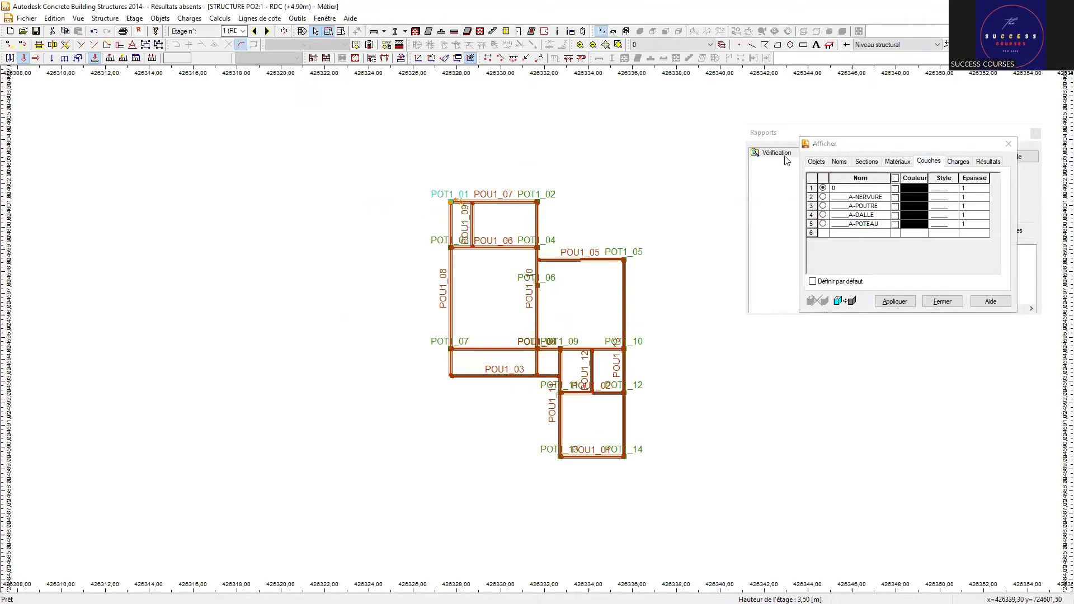
Hide the beams (Poutres) on the RDC plan and select all the columns
left_click(817, 162)
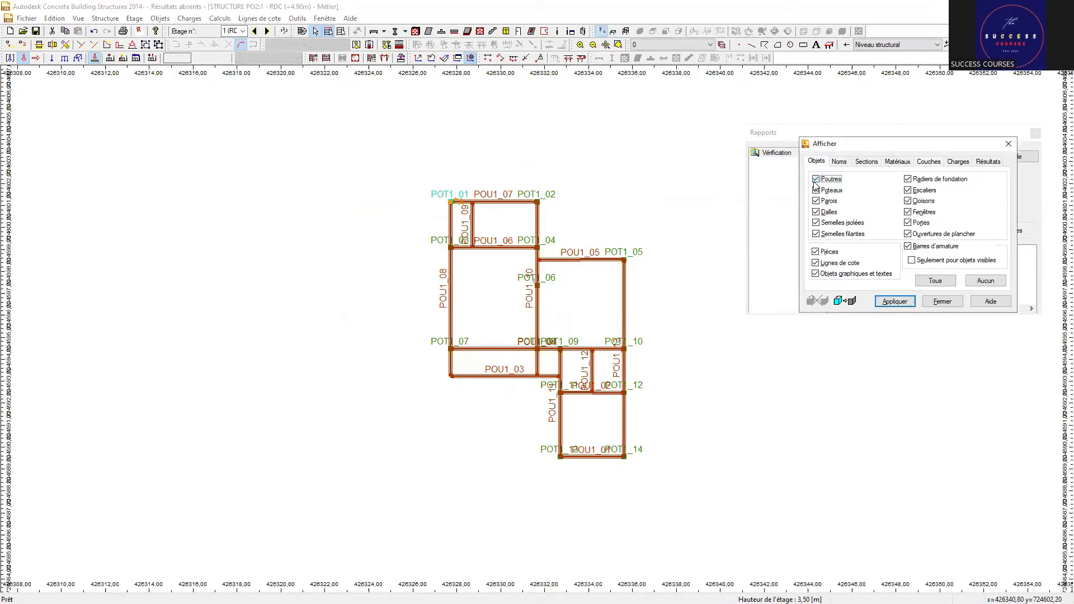
left_click(815, 179)
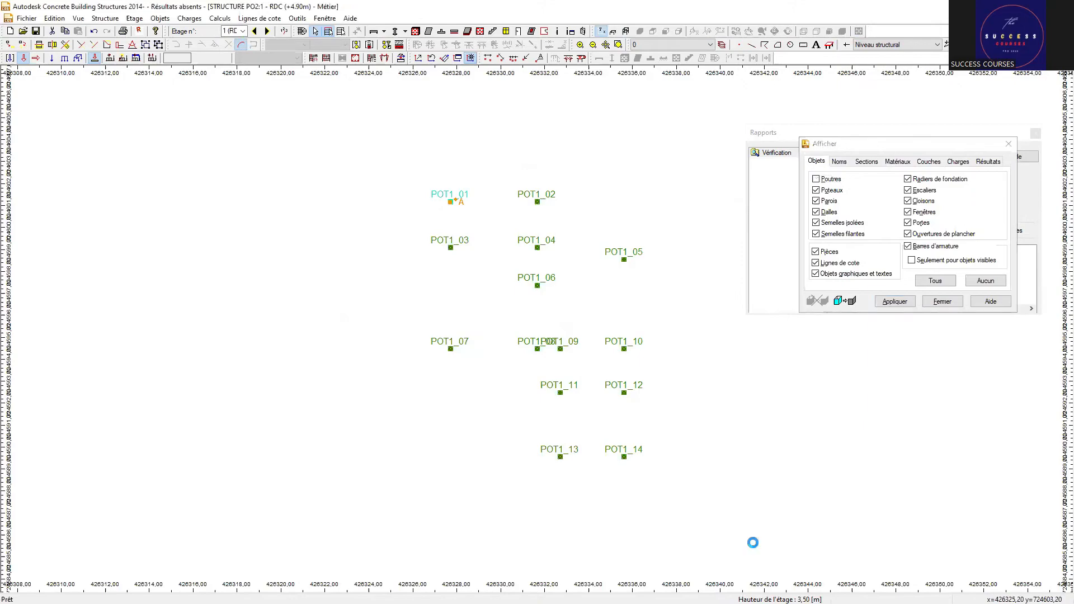
left_click_drag(395, 157, 691, 509)
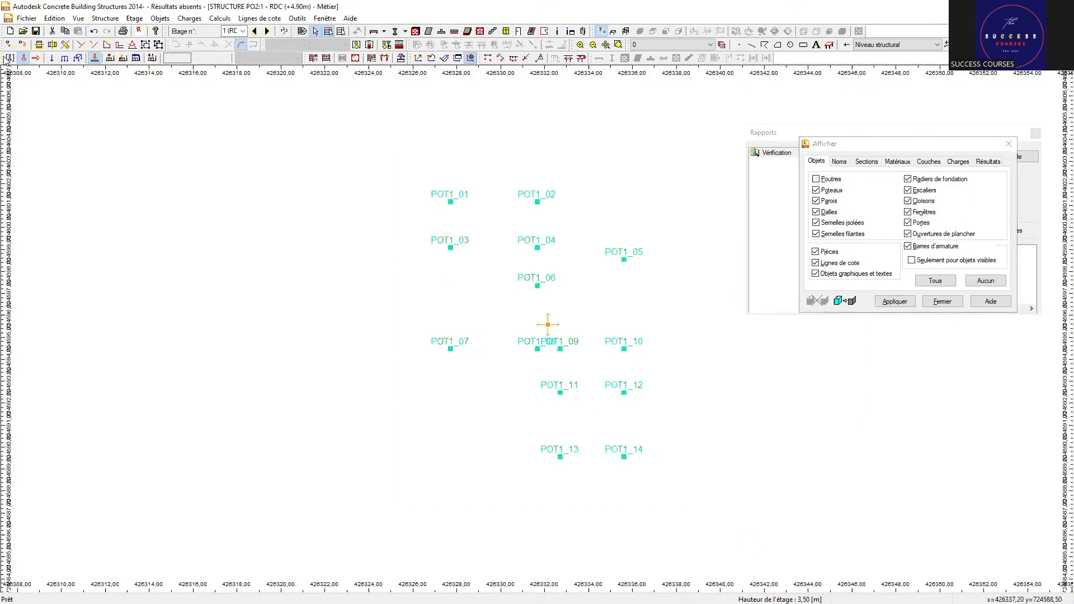
Copy only the visible columns of the RDC storey to storey 0 (from 0 to 0) and clear the selection
left_click(138, 20)
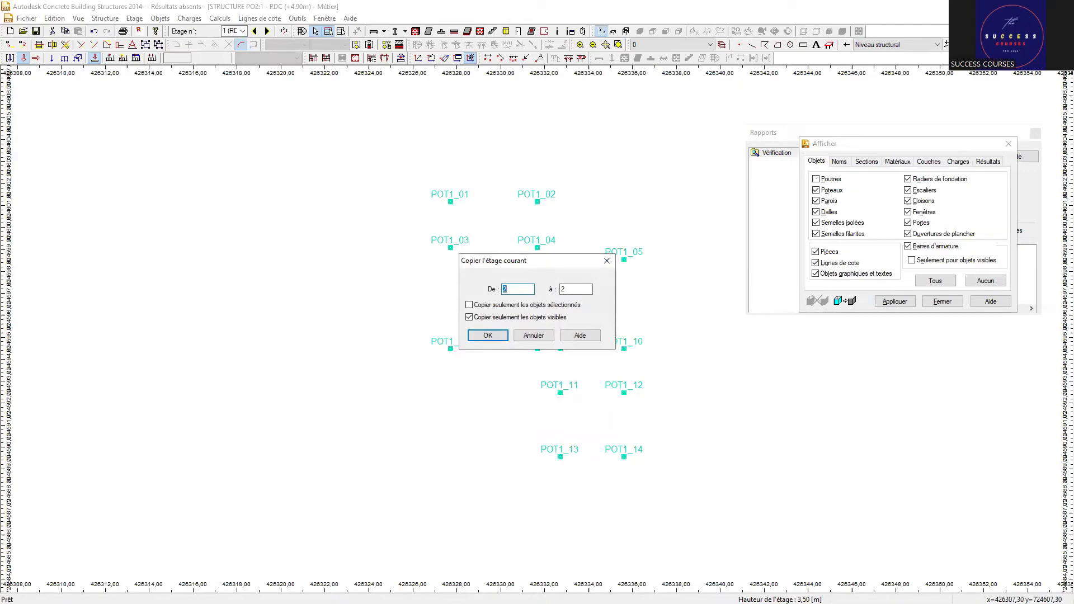
type("0")
key("Tab")
type("0")
left_click(487, 320)
left_click(488, 335)
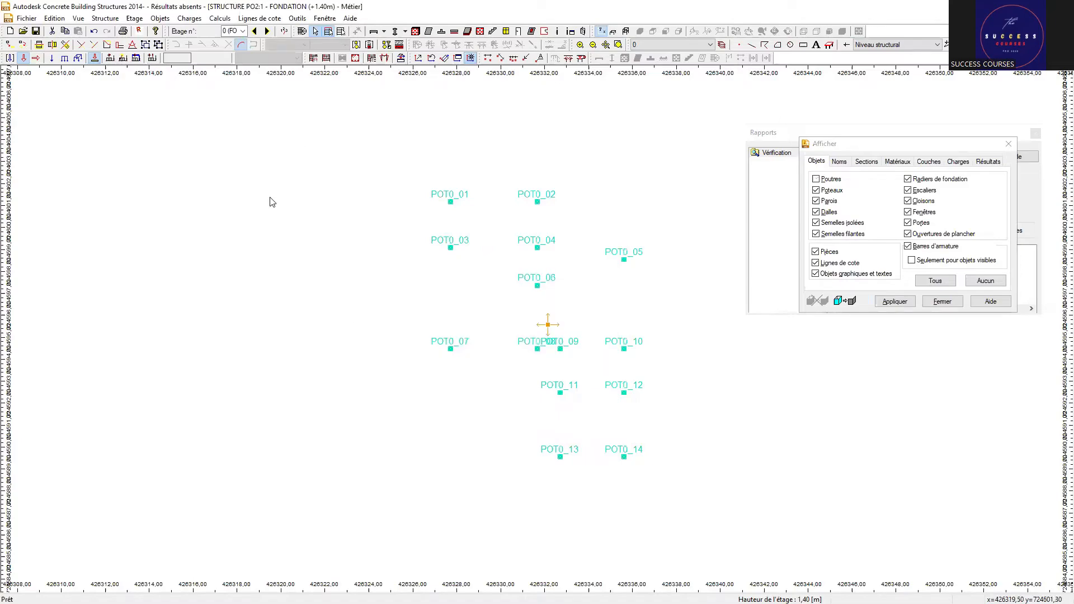
left_click(271, 102)
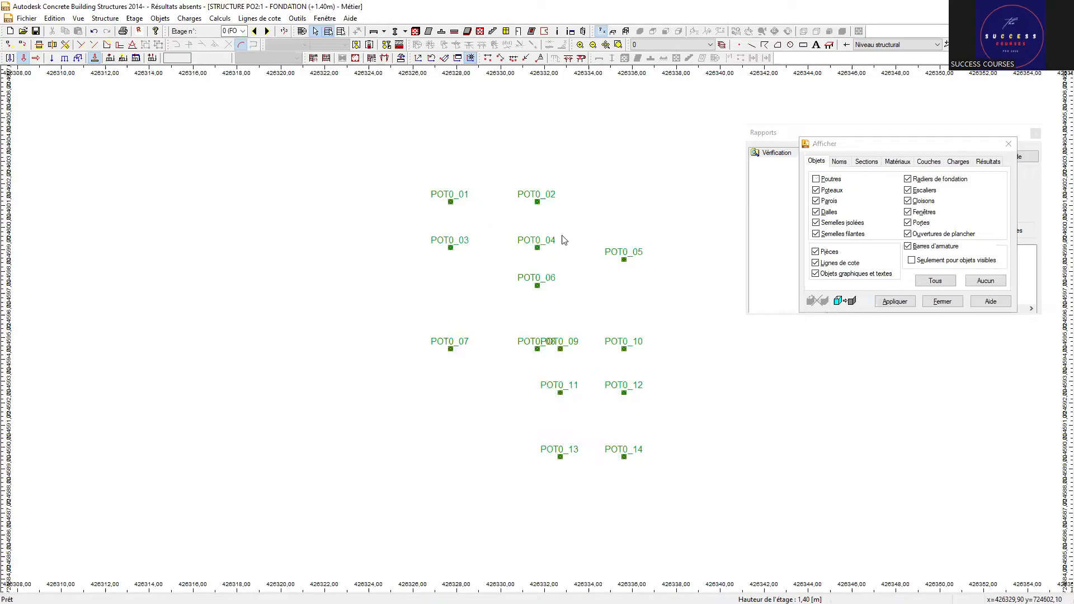
Show the beams again, check the columns of the entire structure in 3D and return to the 2D foundation plan
left_click(823, 183)
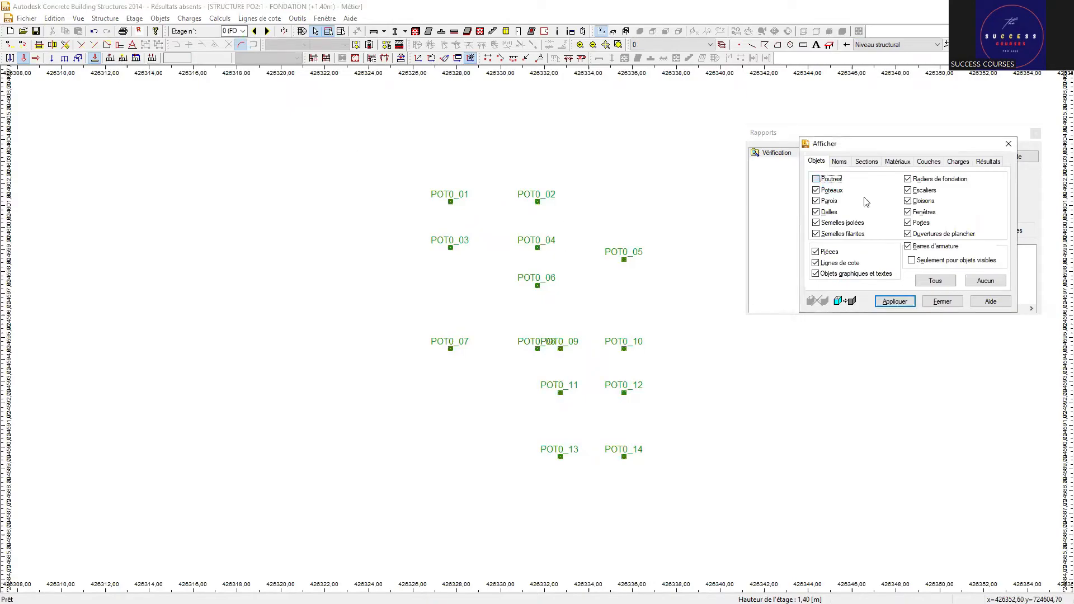
left_click(626, 31)
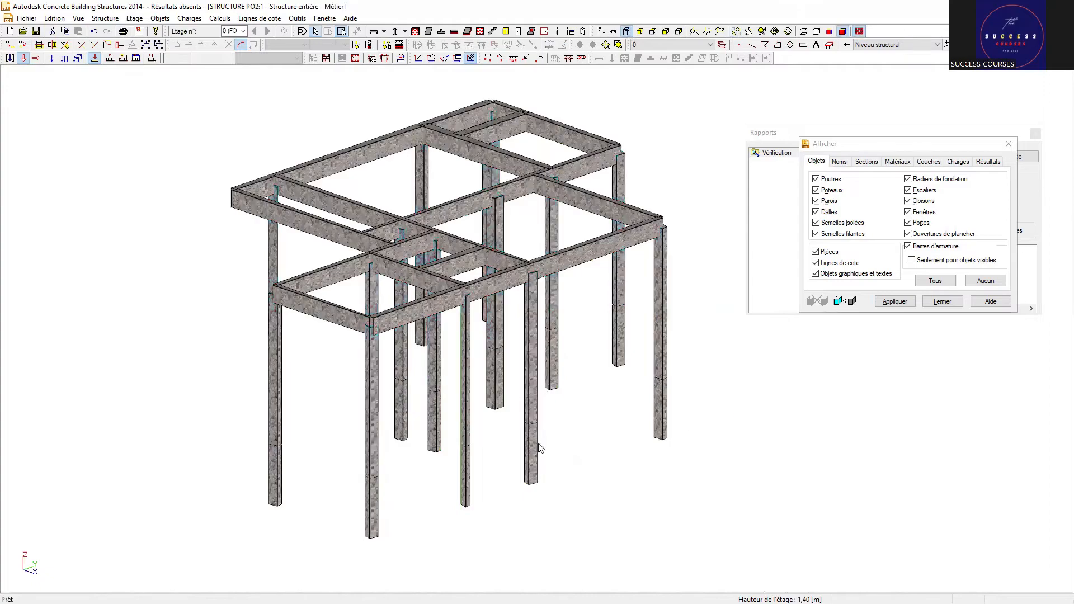
left_click(533, 436)
left_click(606, 33)
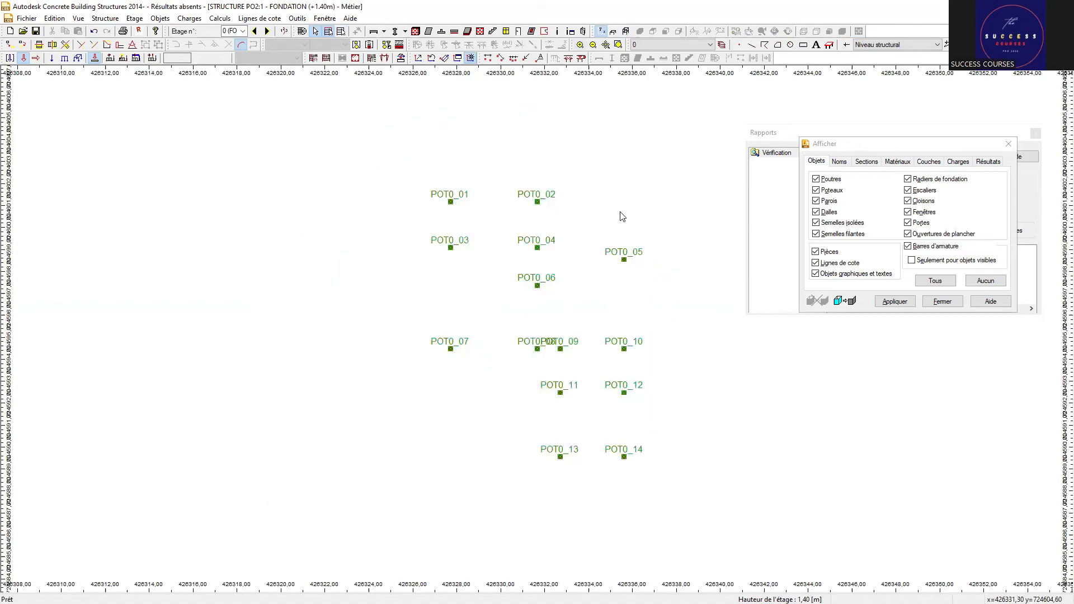
Set the beam section to R20*20 and draw a foundation beam from column POT0_13 to column POT0_14
scroll(620, 220, "up", 2)
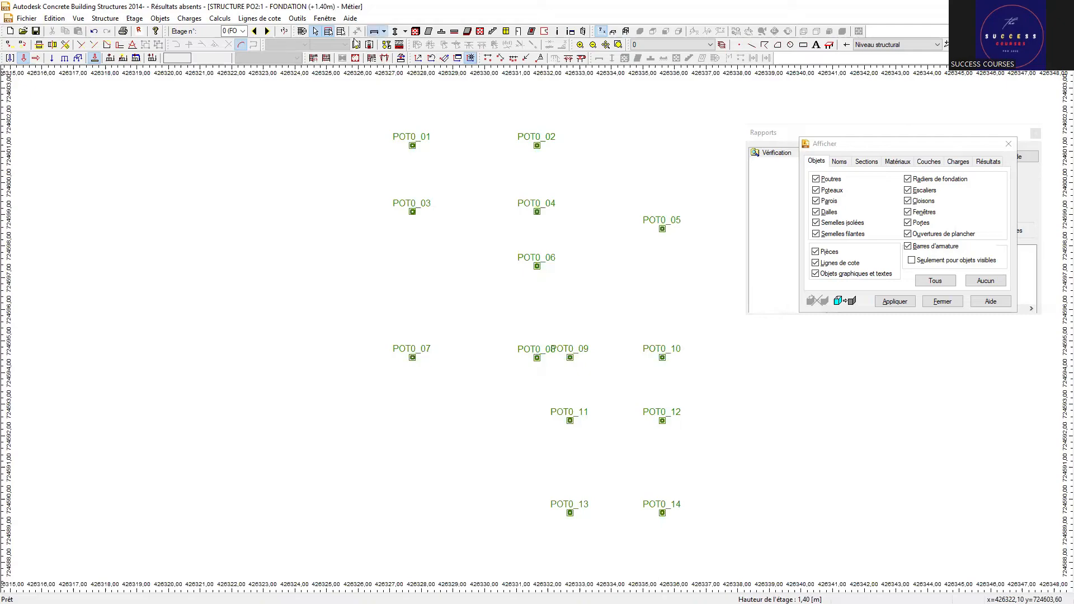
left_click(285, 45)
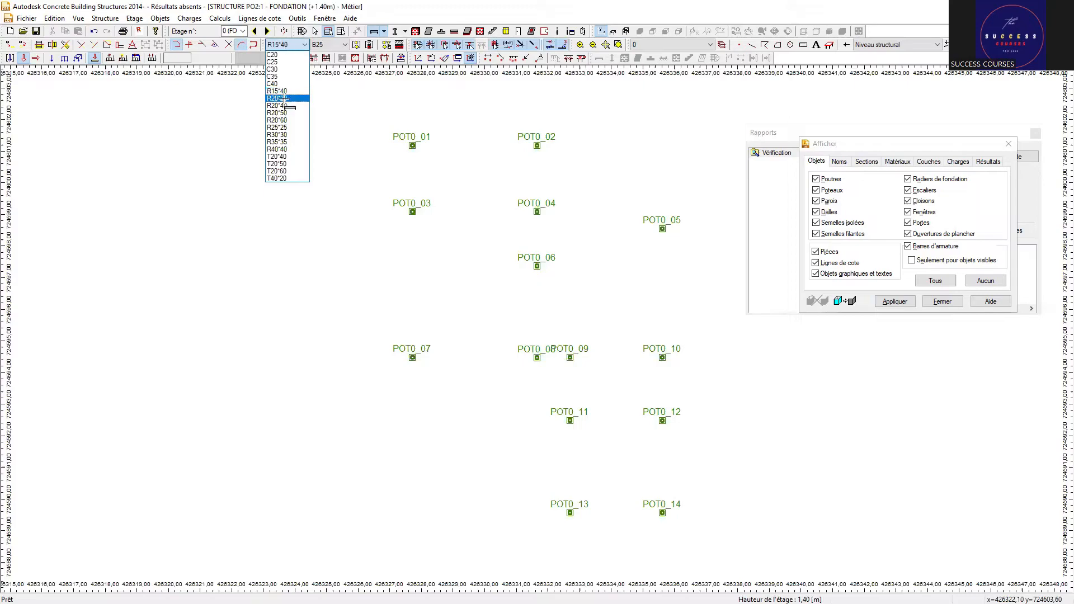
left_click(402, 161)
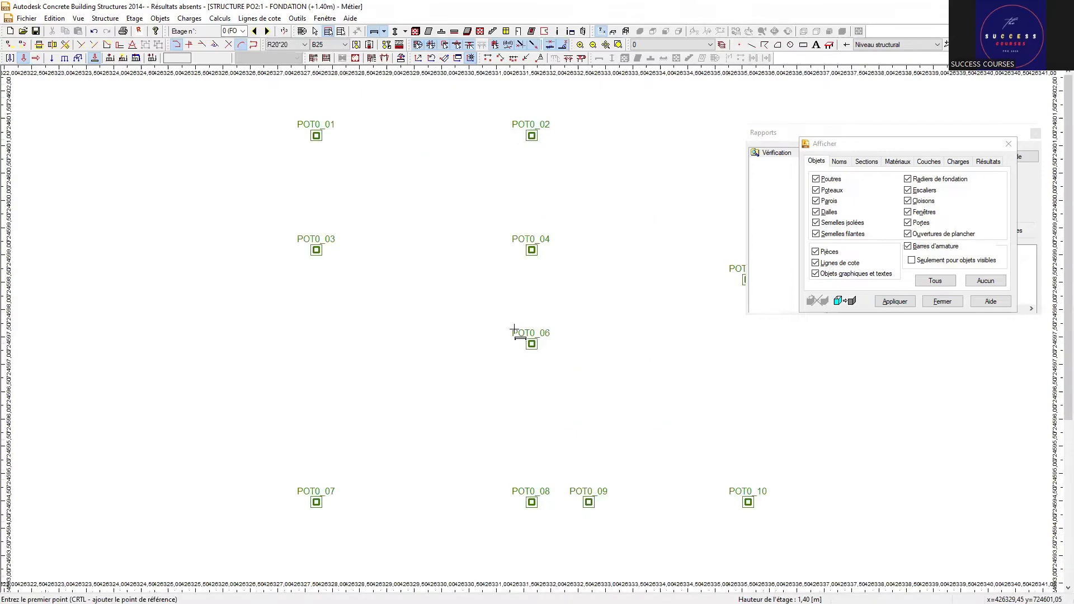
scroll(528, 337, "down", 1)
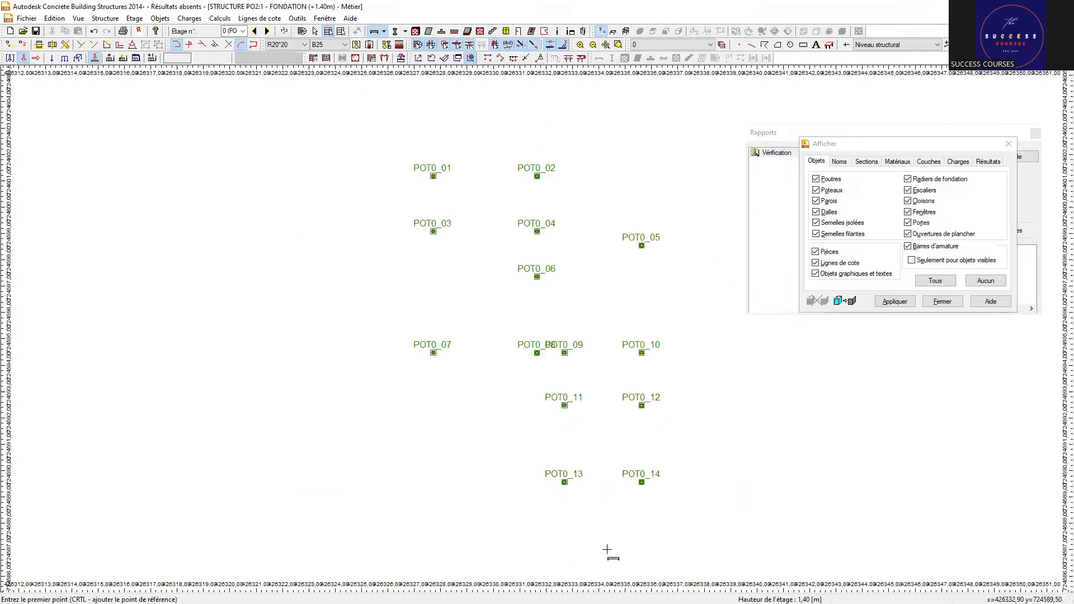
scroll(609, 554, "up", 2)
scroll(642, 514, "up", 2)
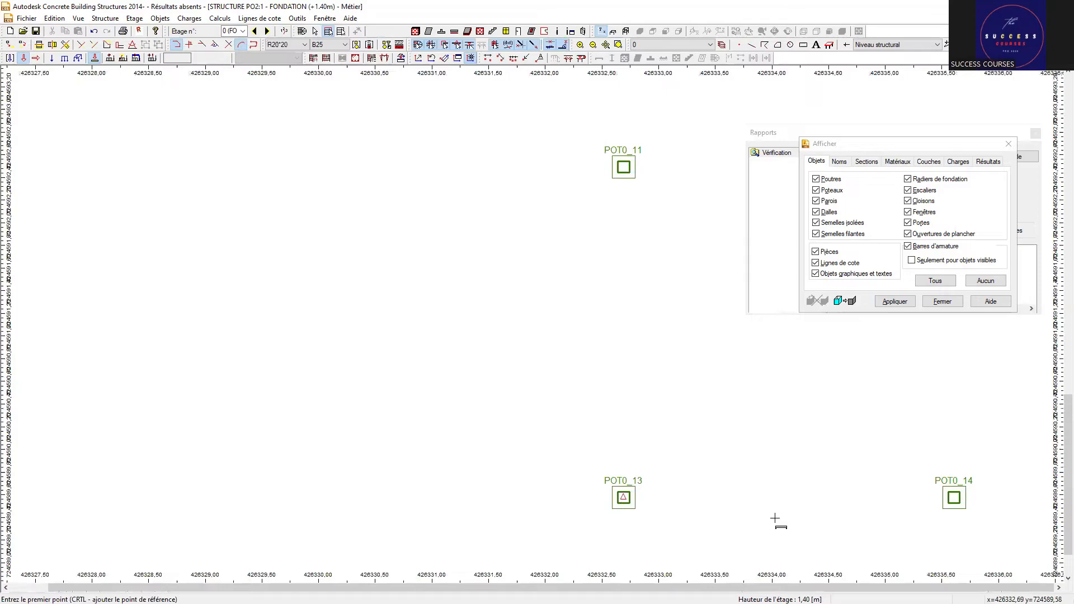
left_click(624, 497)
left_click(943, 498)
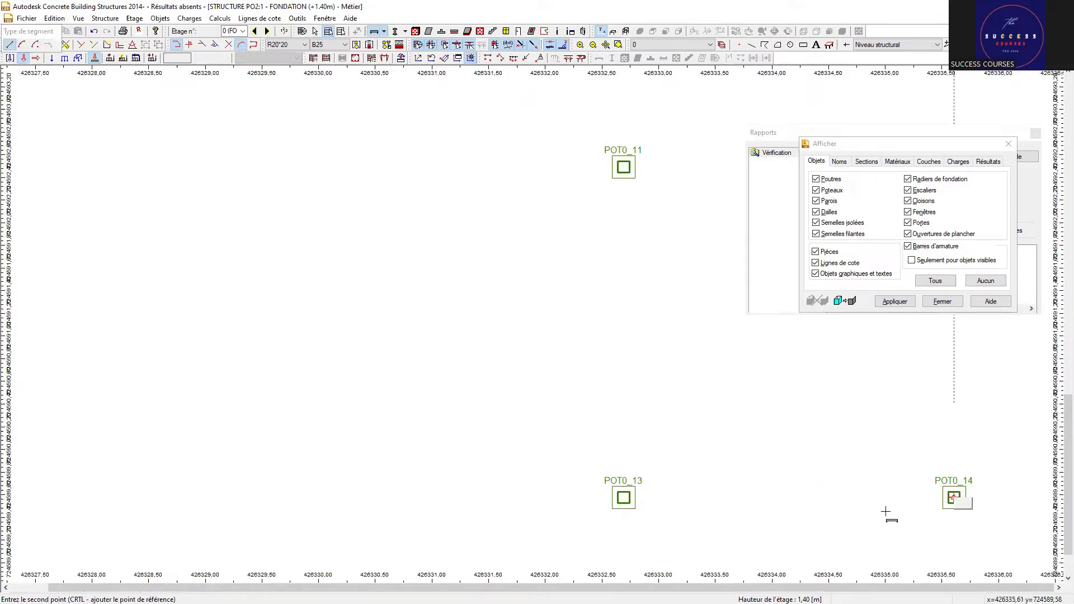
key("Escape")
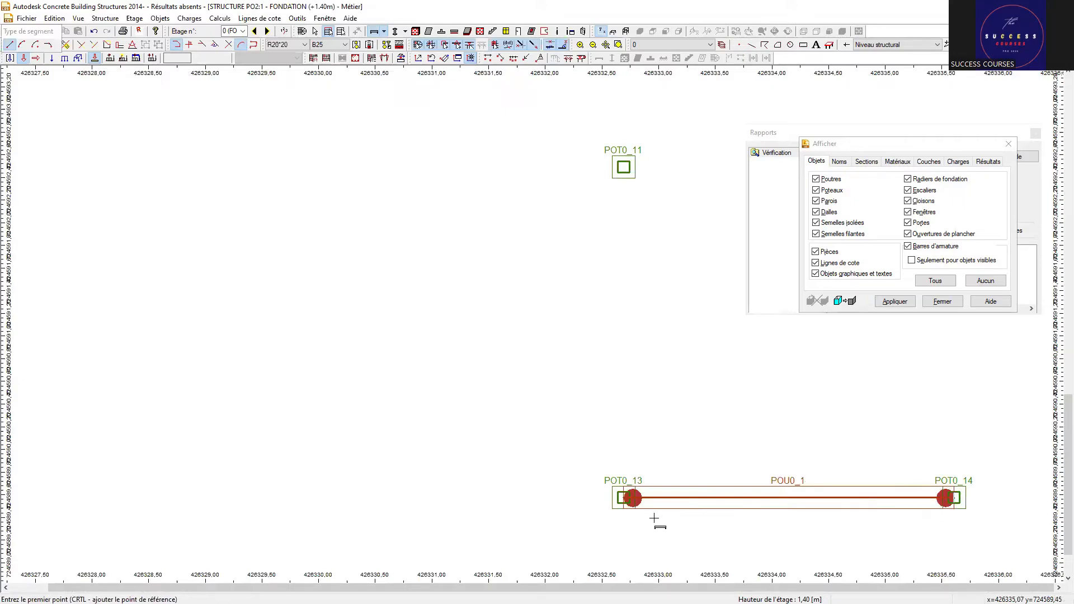
Draw an R20*20 beam from column POT0_11 to column POT0_12
scroll(657, 520, "down", 2)
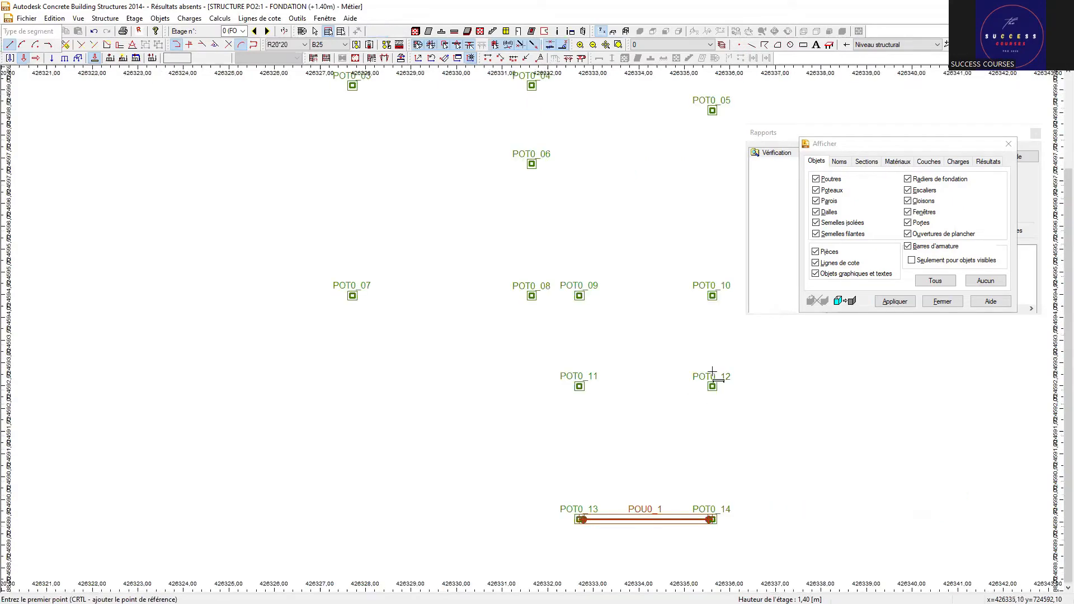
scroll(699, 373, "up", 1)
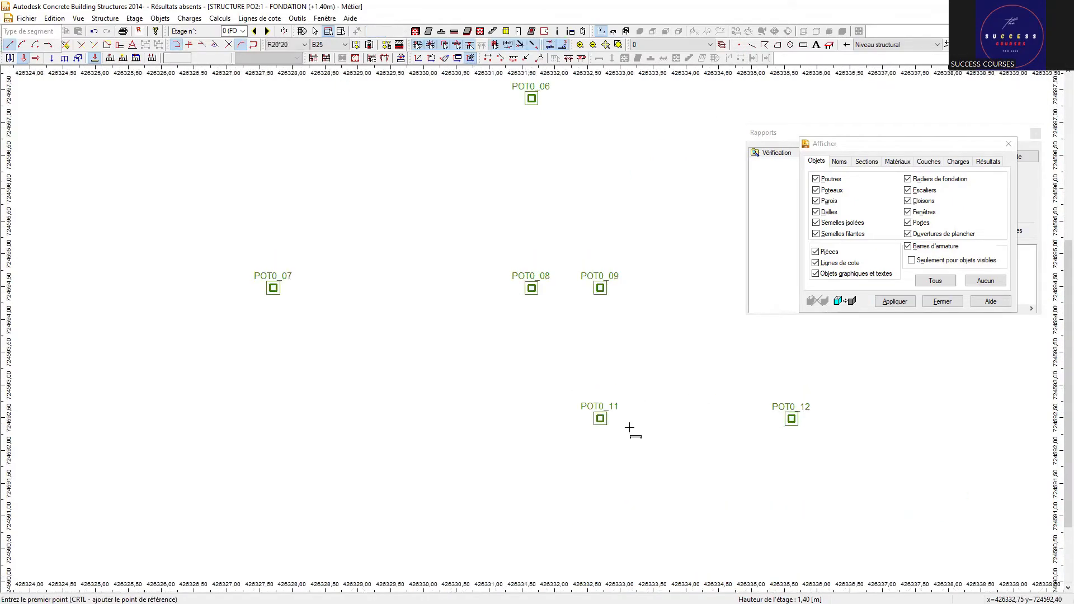
scroll(629, 432, "up", 1)
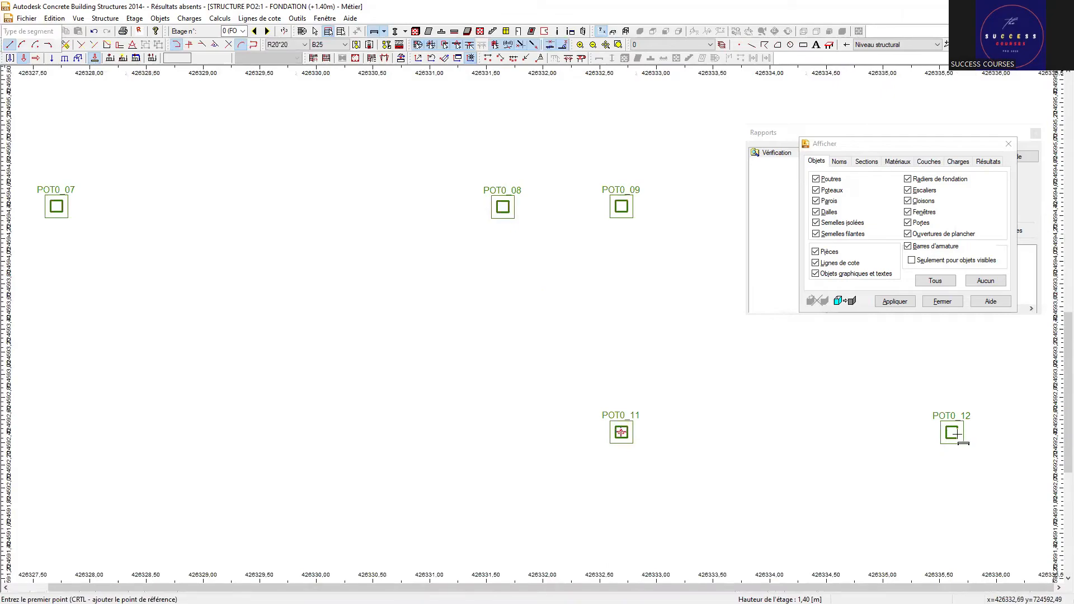
left_click(621, 432)
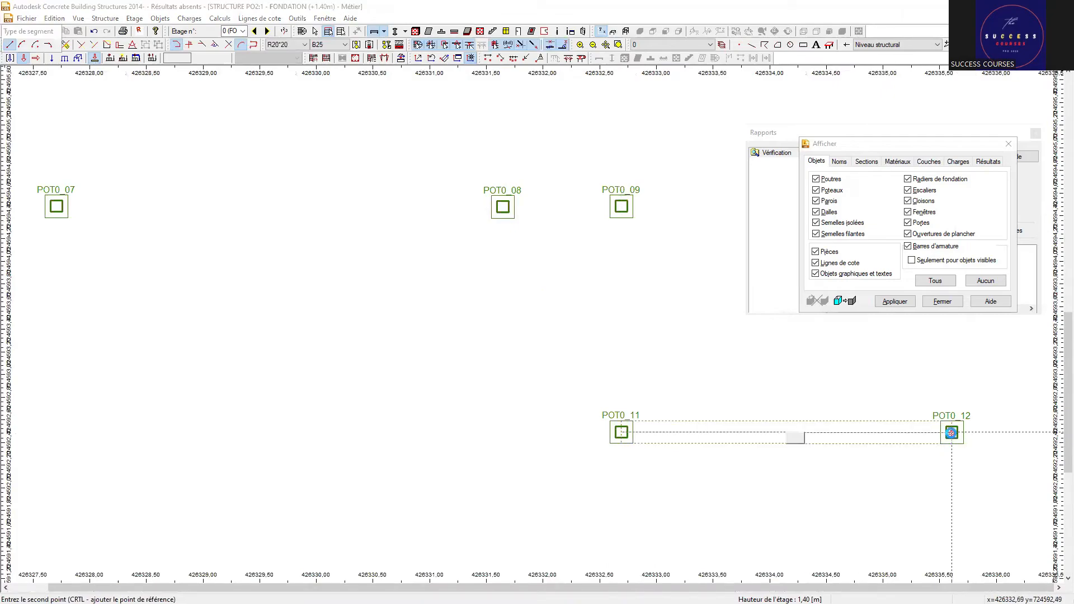
left_click(951, 432)
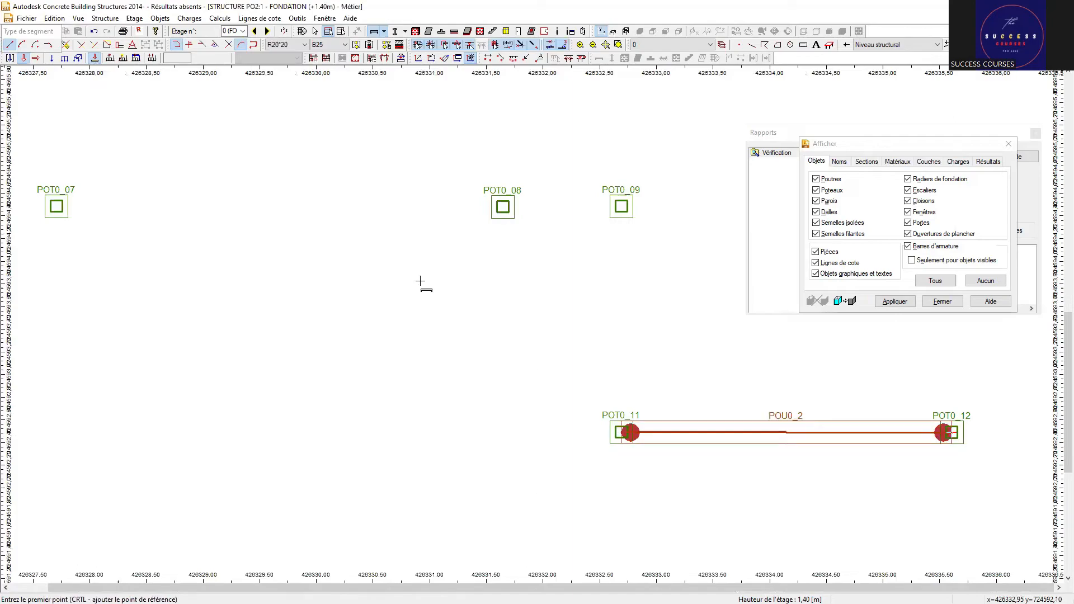
Draw an R20*20 beam from column POT0_07 through POT0_08 and POT0_09 to column POT0_10
scroll(422, 283, "down", 3)
scroll(346, 376, "up", 2)
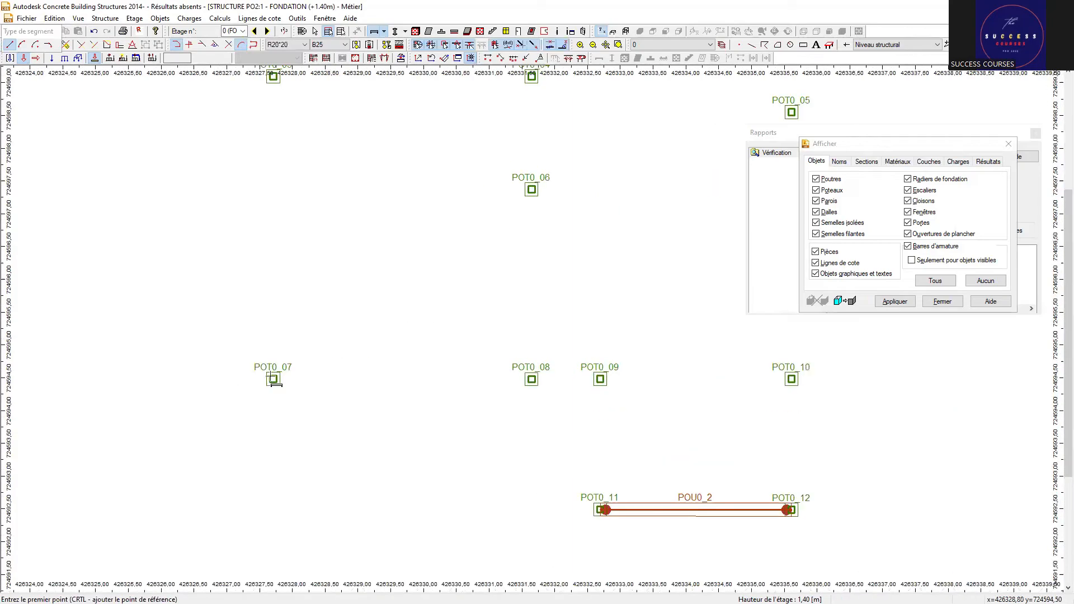
scroll(101, 376, "up", 2)
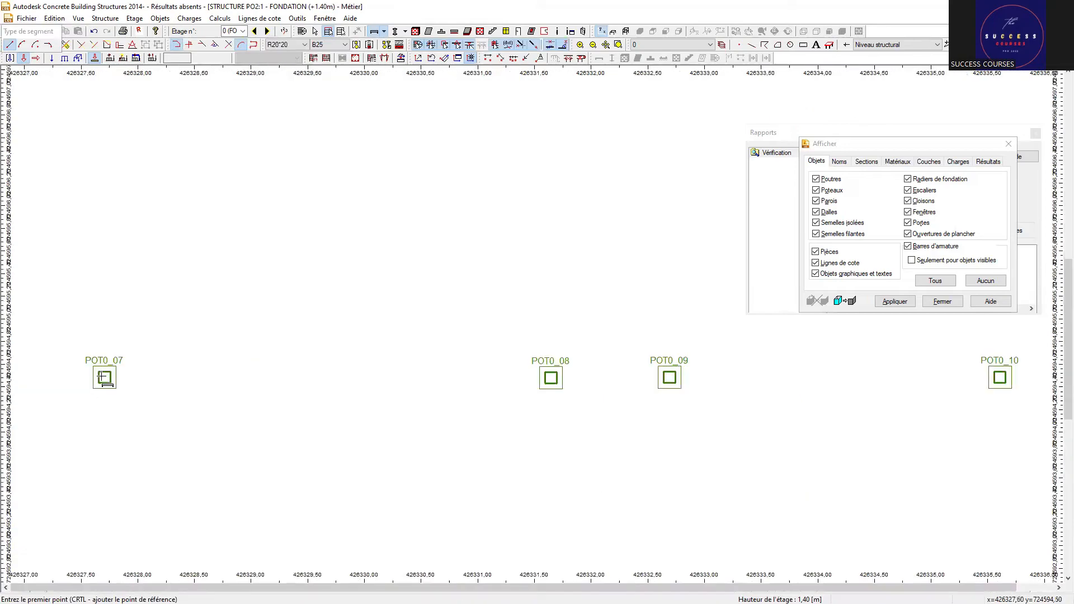
left_click(103, 377)
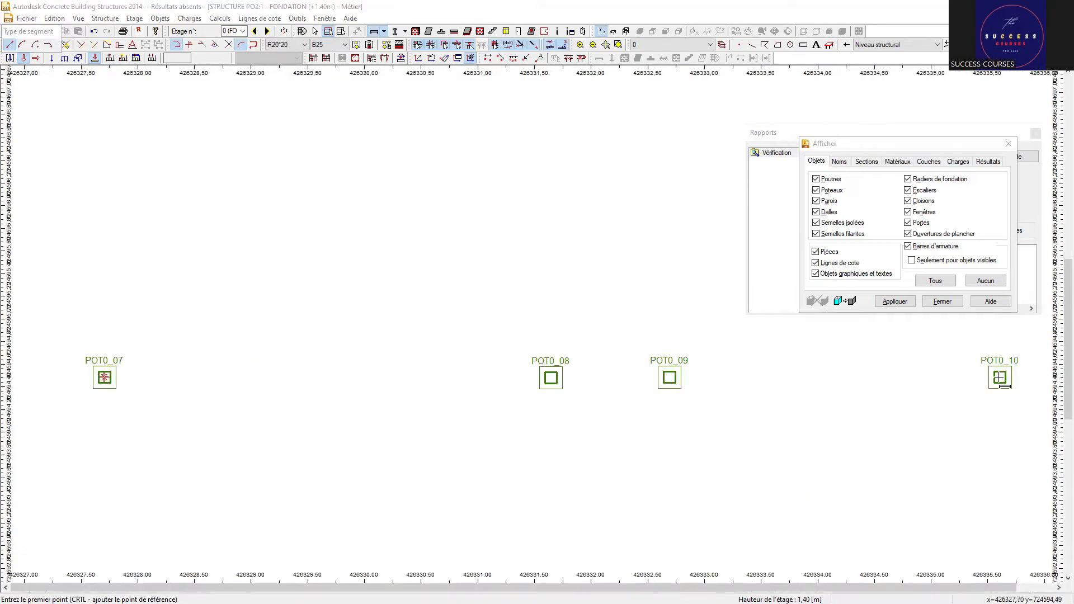
left_click(999, 379)
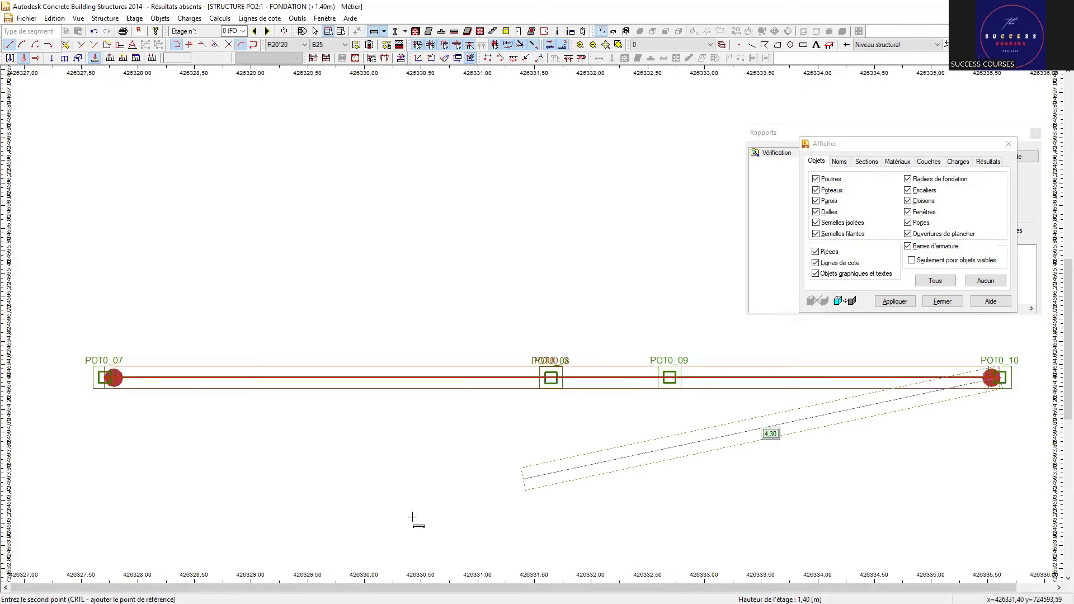
Draw an R20*20 beam from column POT0_03 to column POT0_04
key("Escape")
scroll(412, 517, "down", 2)
scroll(455, 472, "down", 2)
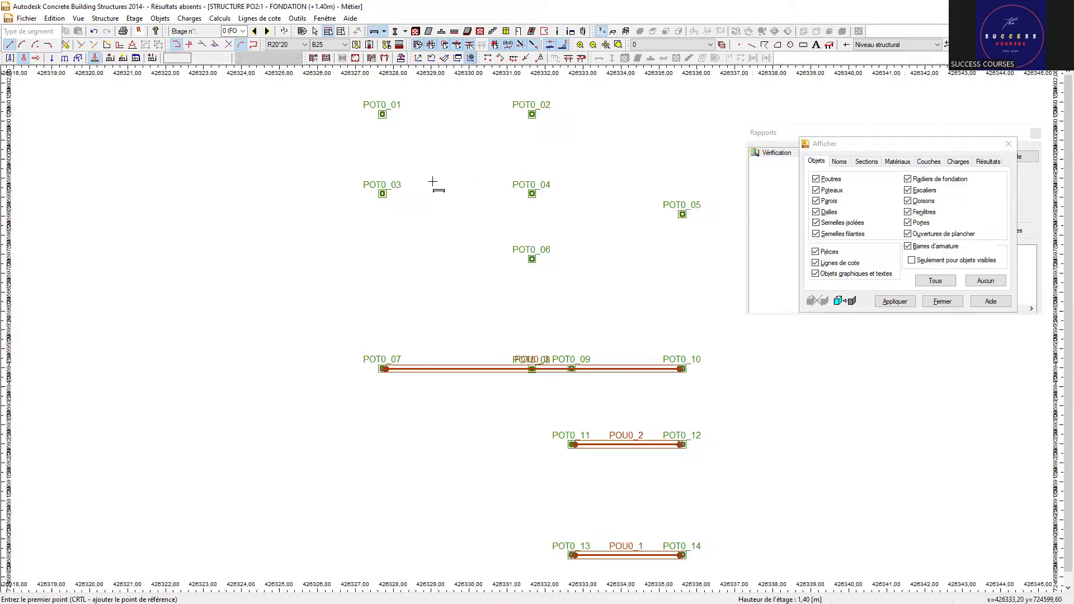
scroll(288, 203, "up", 1)
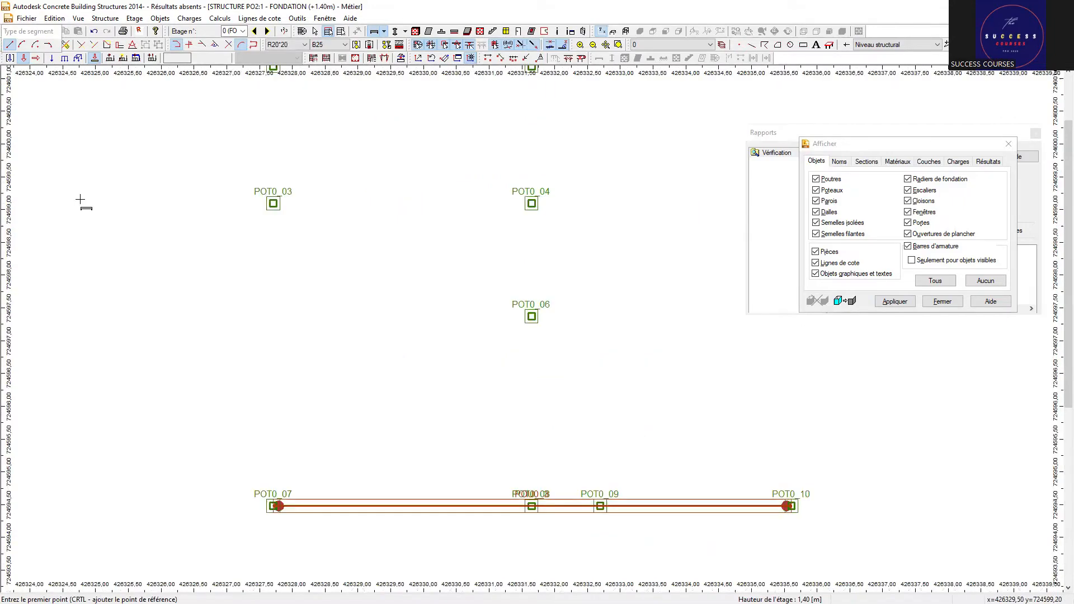
scroll(81, 201, "up", 1)
scroll(104, 202, "up", 1)
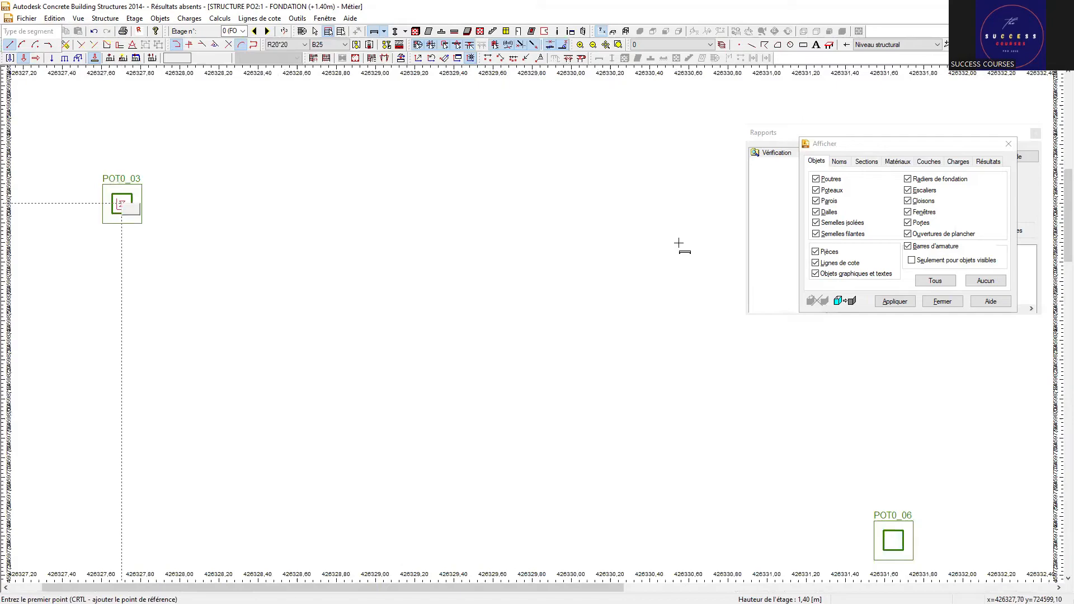
scroll(675, 245, "down", 3)
scroll(575, 210, "up", 1)
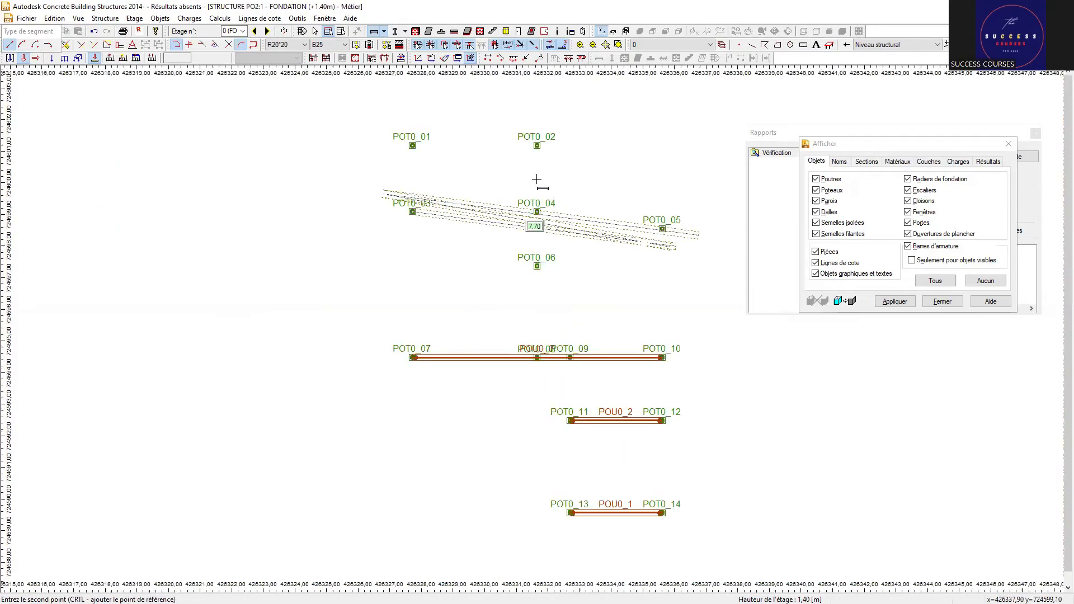
scroll(529, 177, "up", 3)
left_click(529, 177)
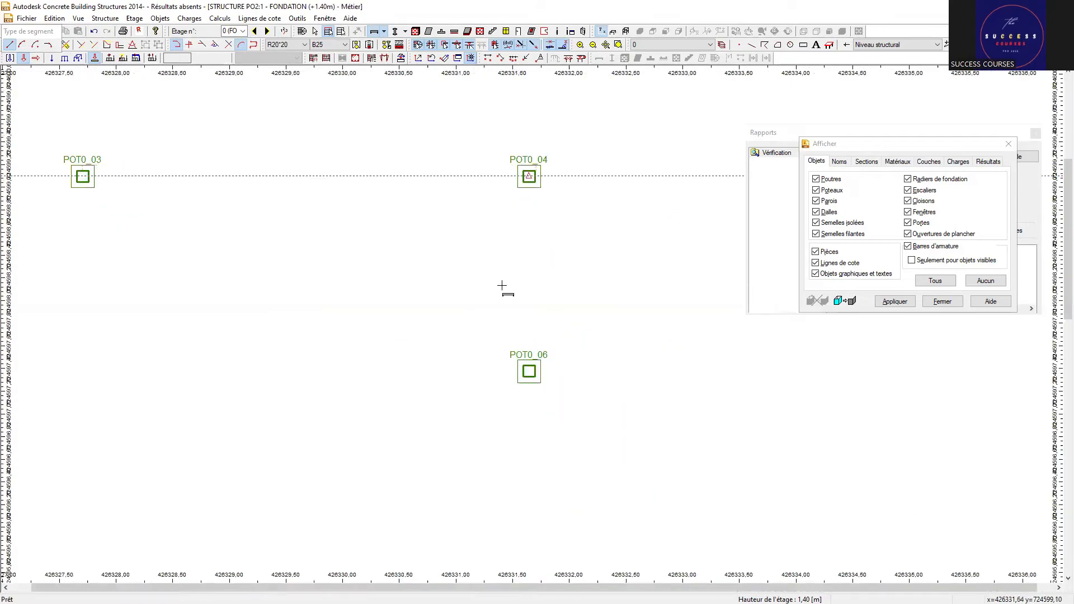
scroll(507, 274, "down", 2)
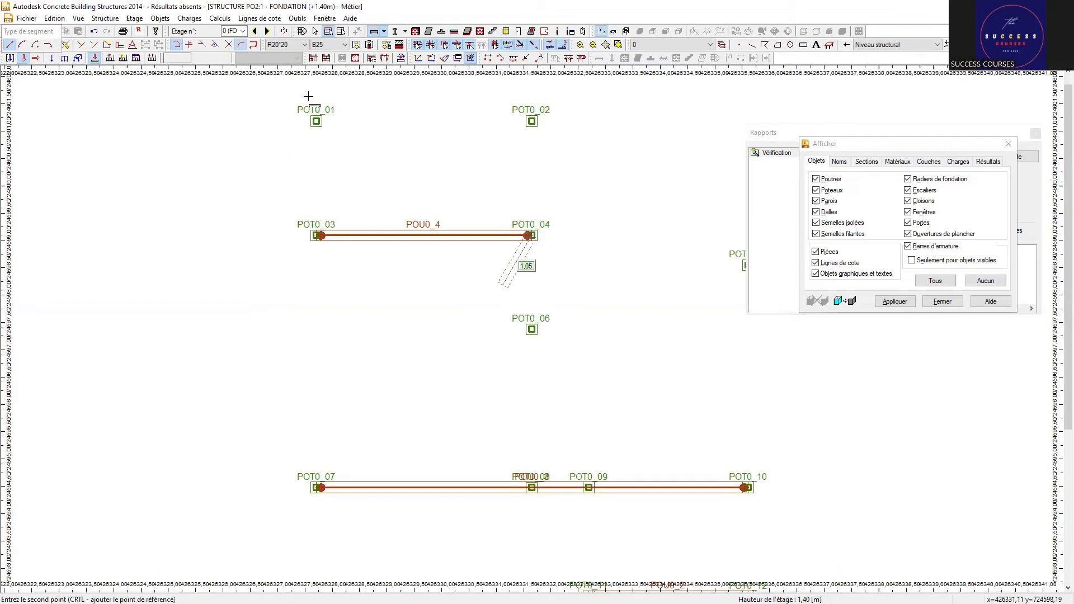
key("Escape")
Draw an R20*20 beam from column POT0_01 to column POT0_02
scroll(171, 191, "up", 2)
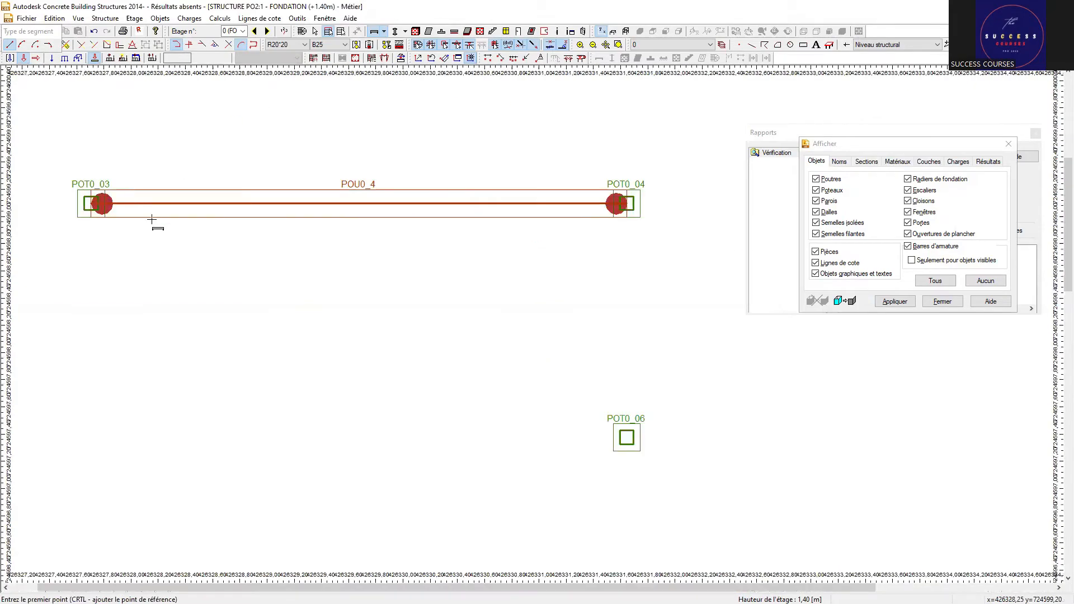
scroll(151, 223, "down", 1)
scroll(464, 126, "down", 3)
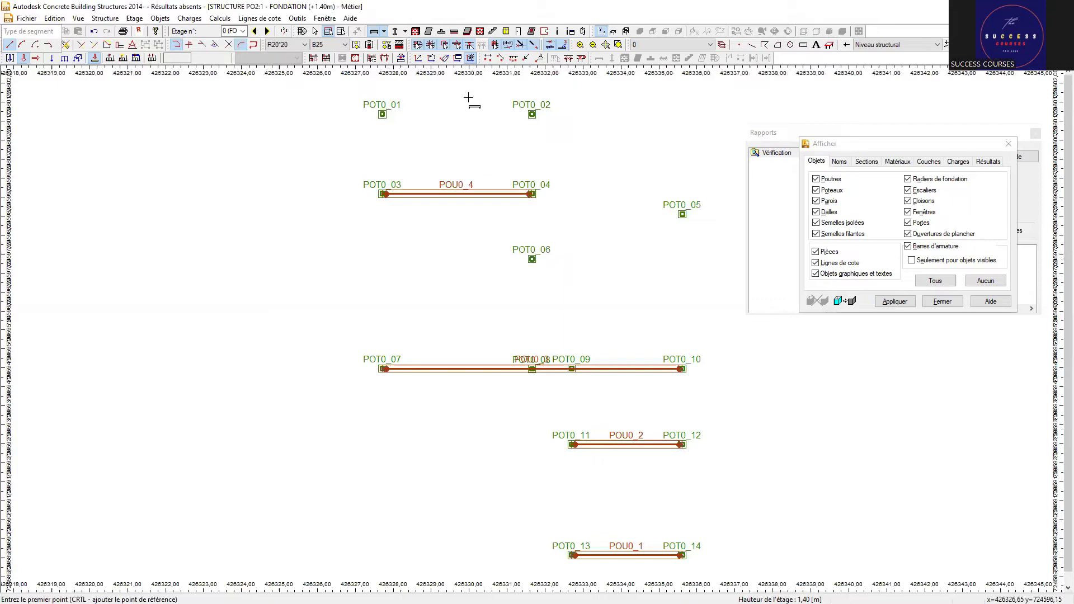
scroll(456, 97, "up", 1)
scroll(252, 148, "up", 2)
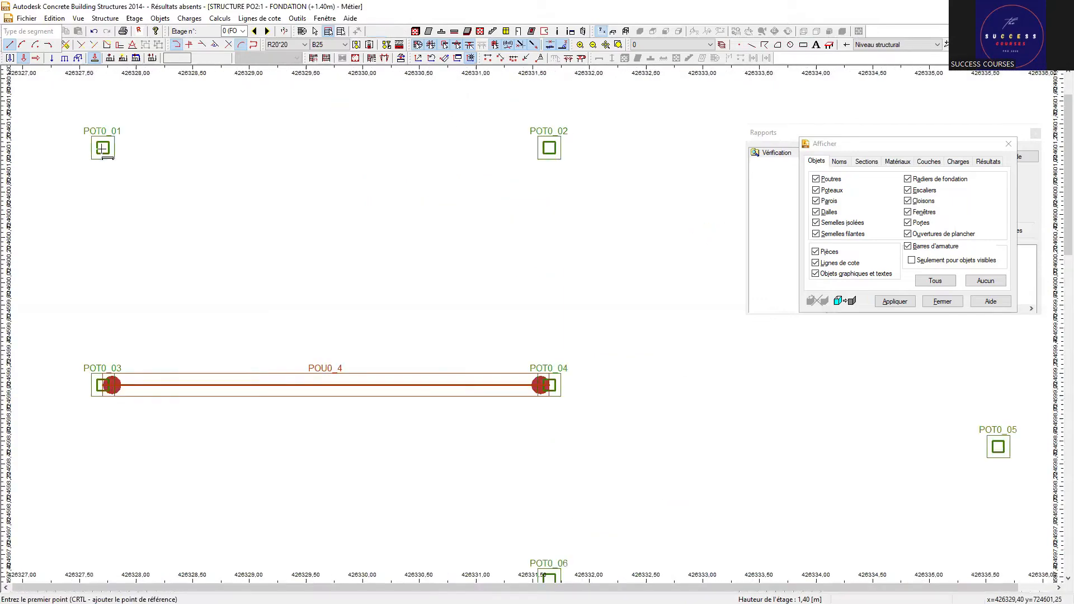
left_click(549, 148)
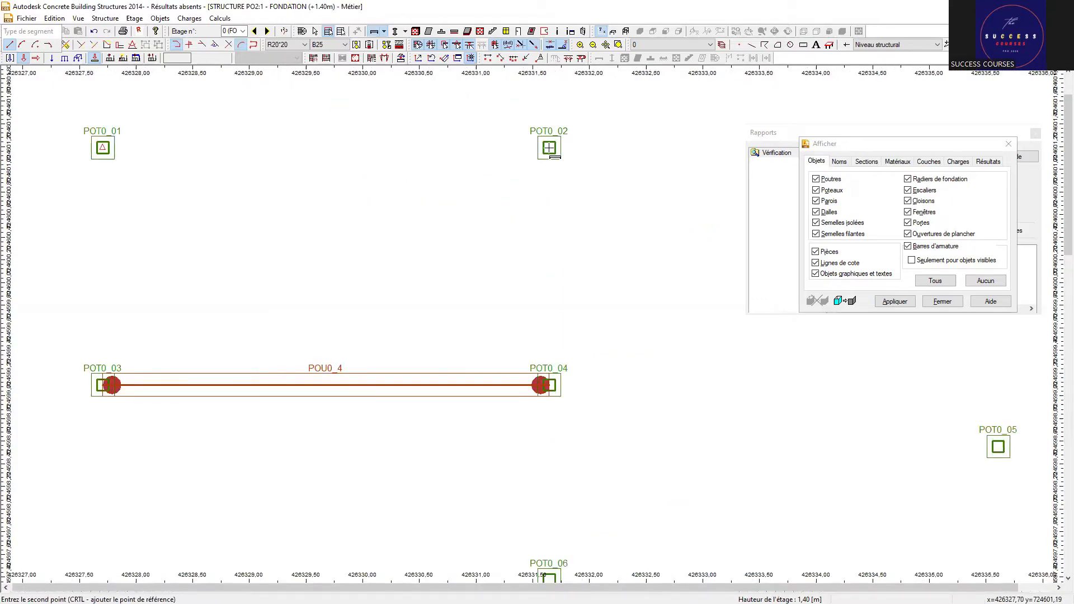
left_click(549, 148)
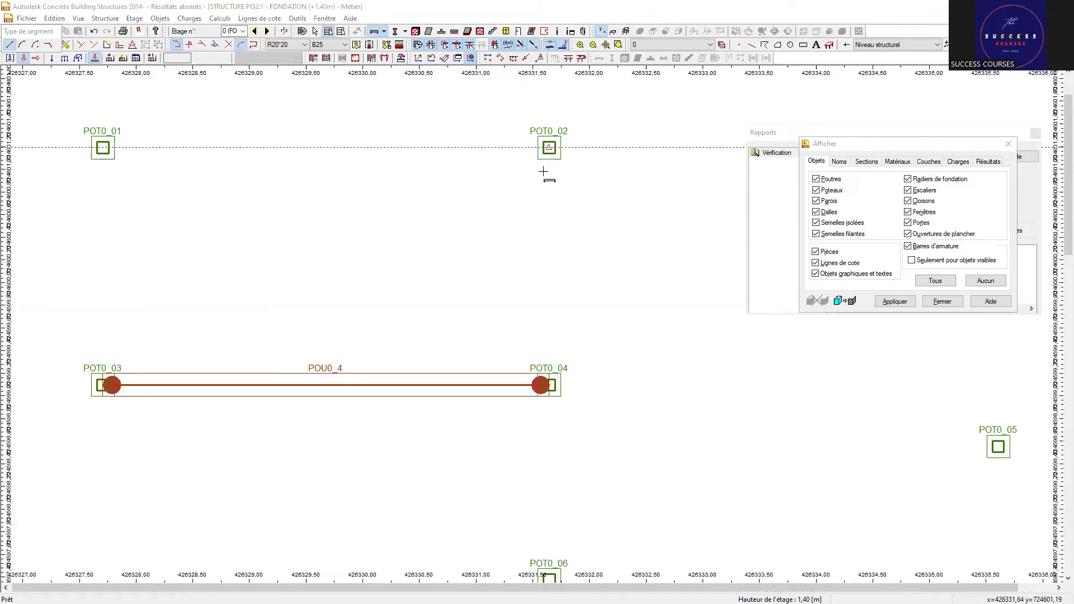
key("Escape")
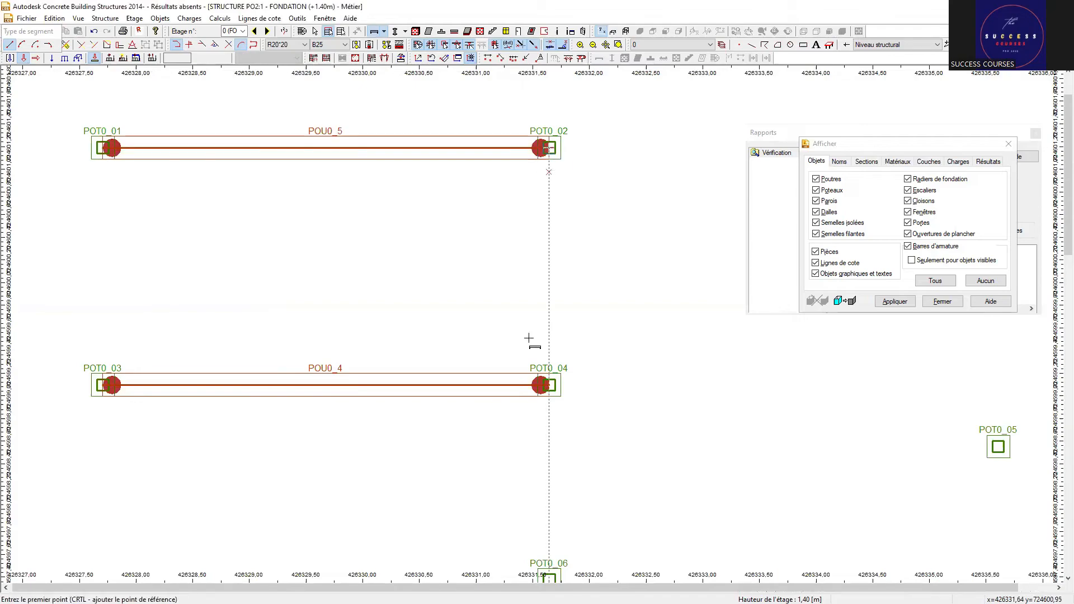
Draw an R20*20 beam from column POT0_07 through POT0_03 to column POT0_01
scroll(536, 341, "down", 3)
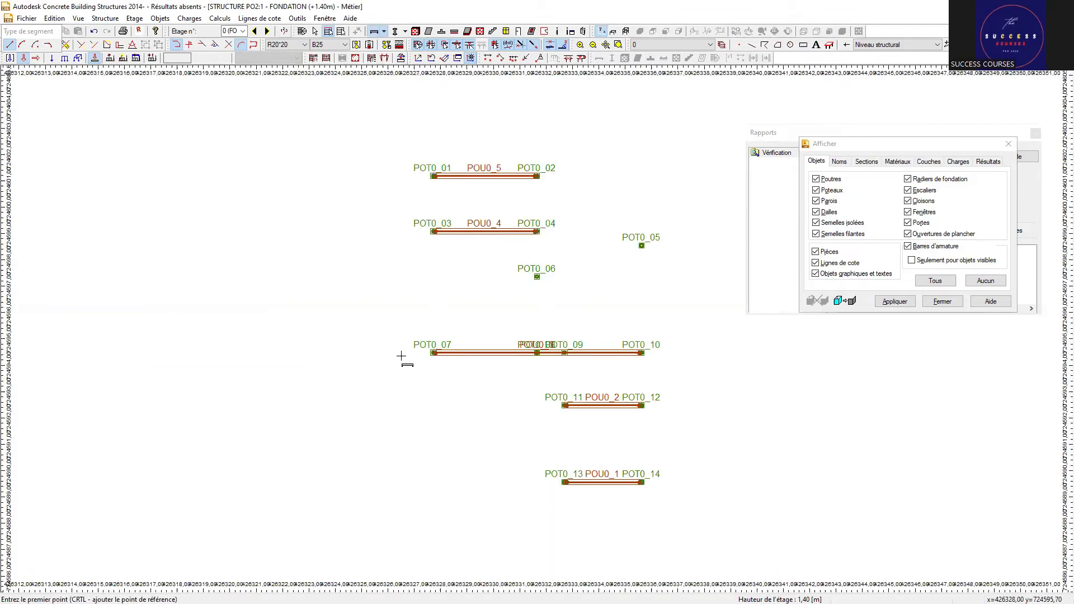
scroll(403, 360, "up", 3)
scroll(176, 348, "up", 2)
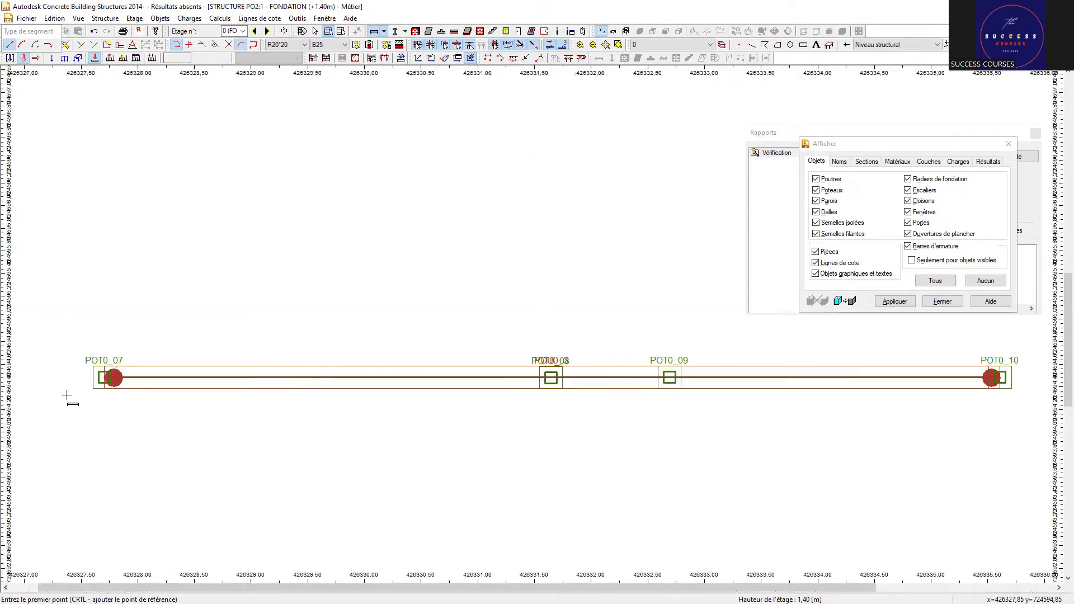
scroll(73, 391, "up", 3)
scroll(77, 397, "up", 1)
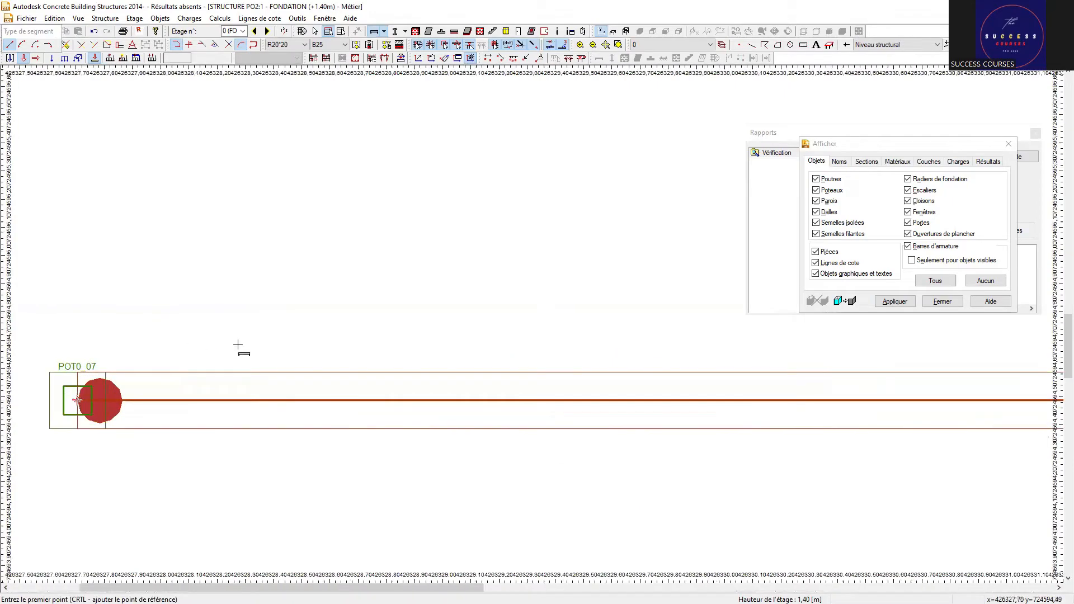
scroll(239, 353, "down", 5)
left_click(316, 193)
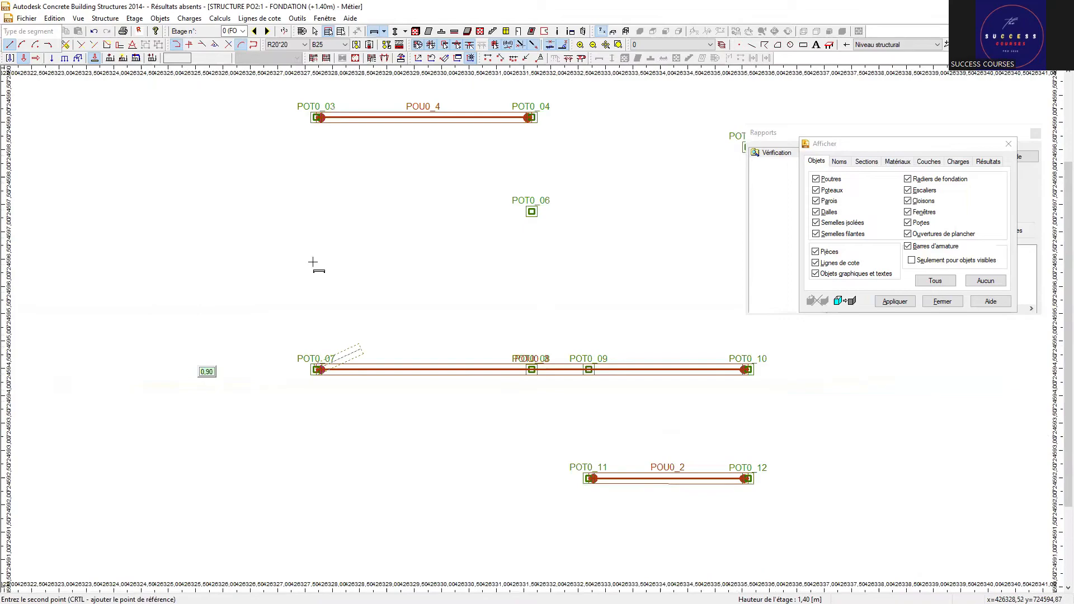
scroll(315, 280, "down", 1)
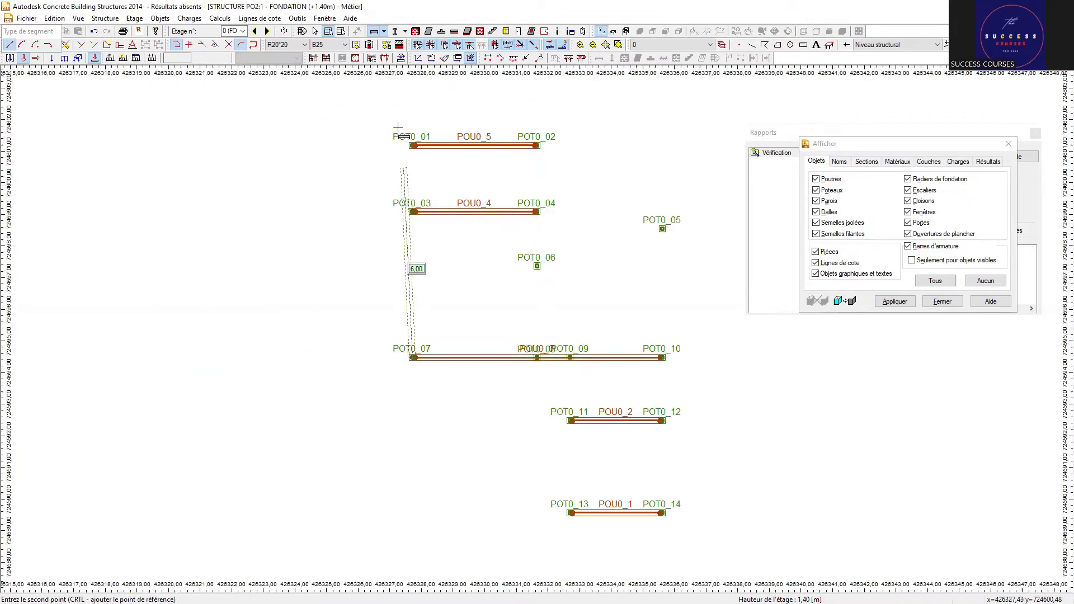
scroll(394, 131, "up", 3)
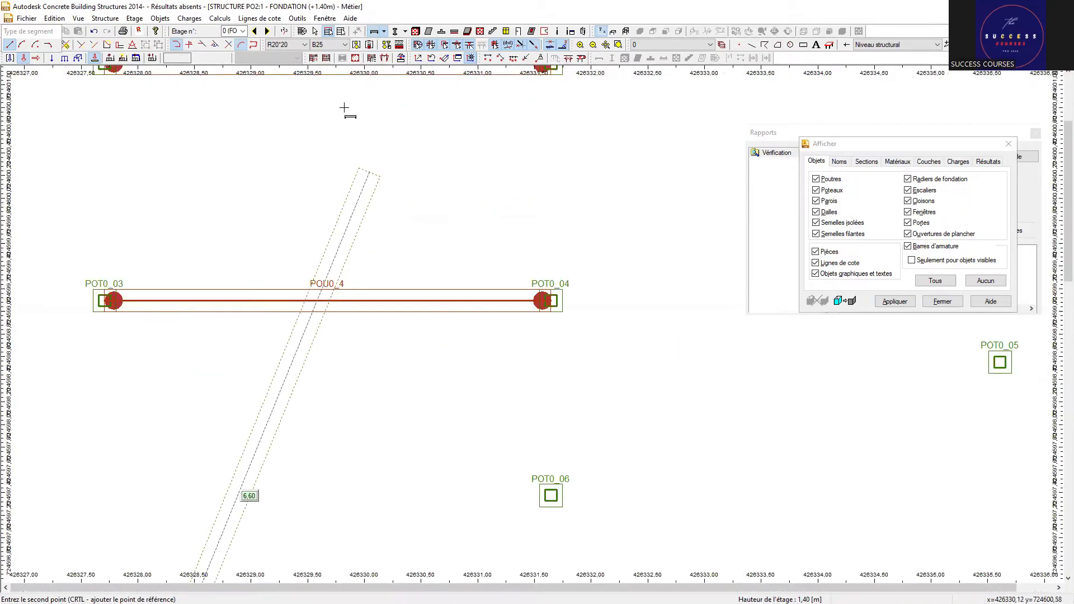
scroll(347, 106, "down", 2)
scroll(112, 144, "up", 2)
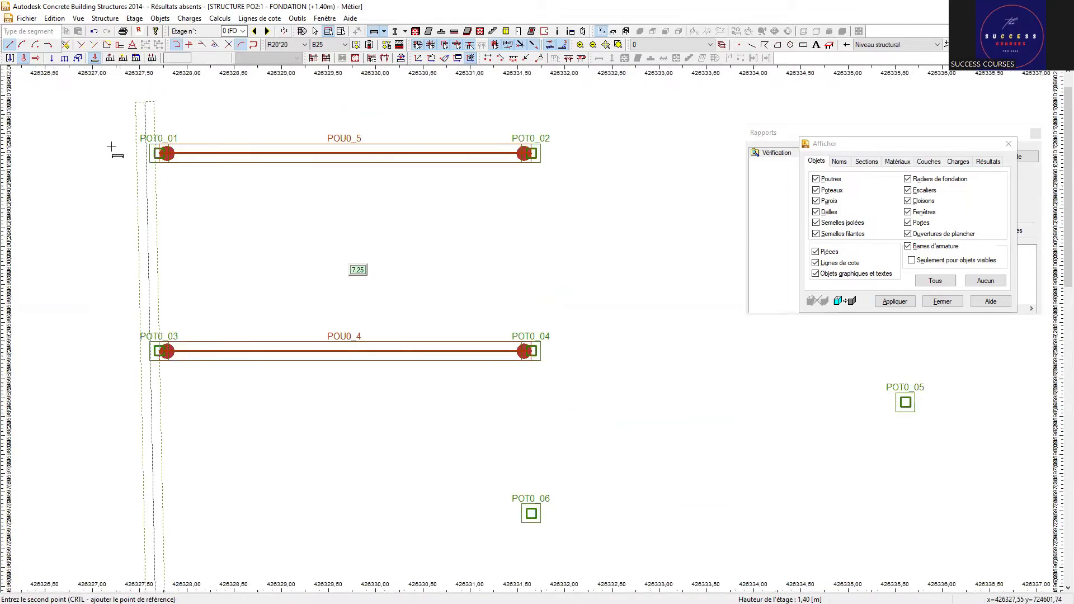
scroll(94, 146, "up", 1)
scroll(100, 149, "up", 1)
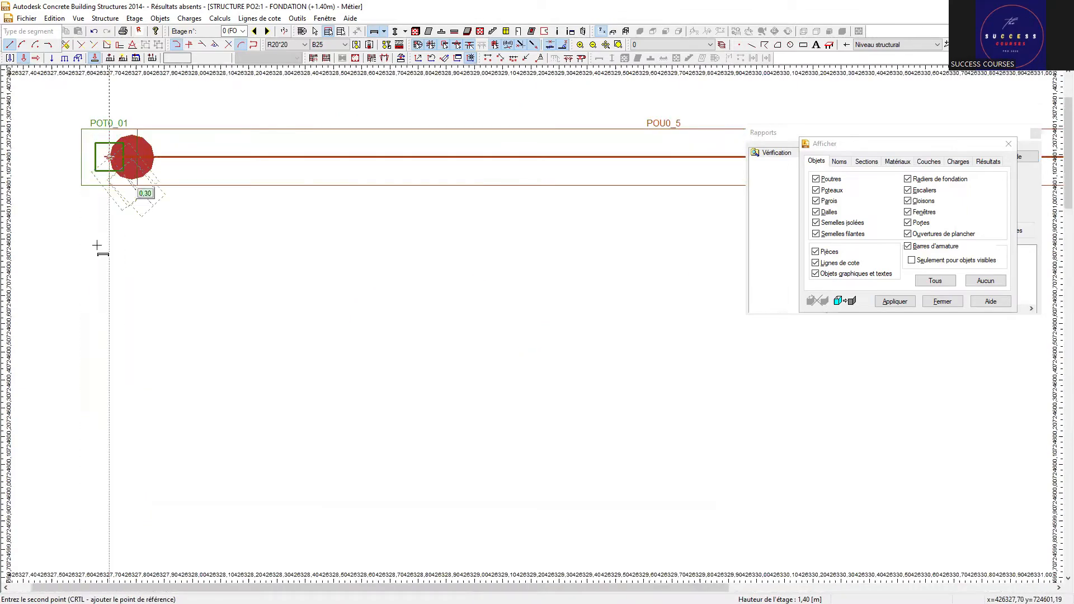
scroll(95, 248, "down", 1)
key("Escape")
Draw an R20*20 beam from column POT0_08 through POT0_06 and POT0_04 to column POT0_02
scroll(93, 260, "down", 2)
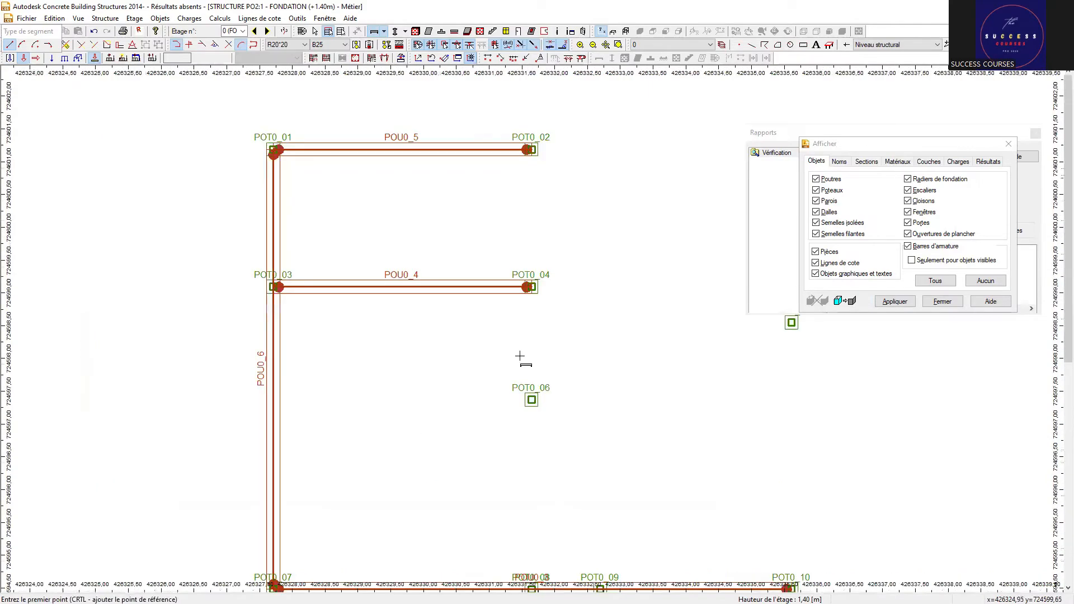
scroll(520, 358, "down", 1)
scroll(538, 369, "up", 3)
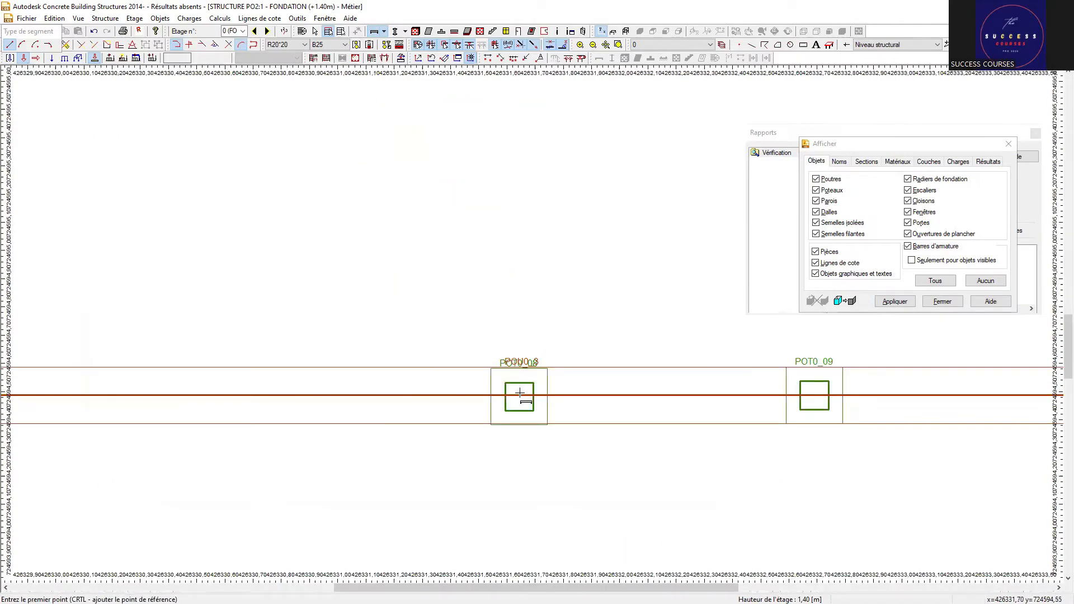
left_click(519, 393)
scroll(511, 334, "down", 2)
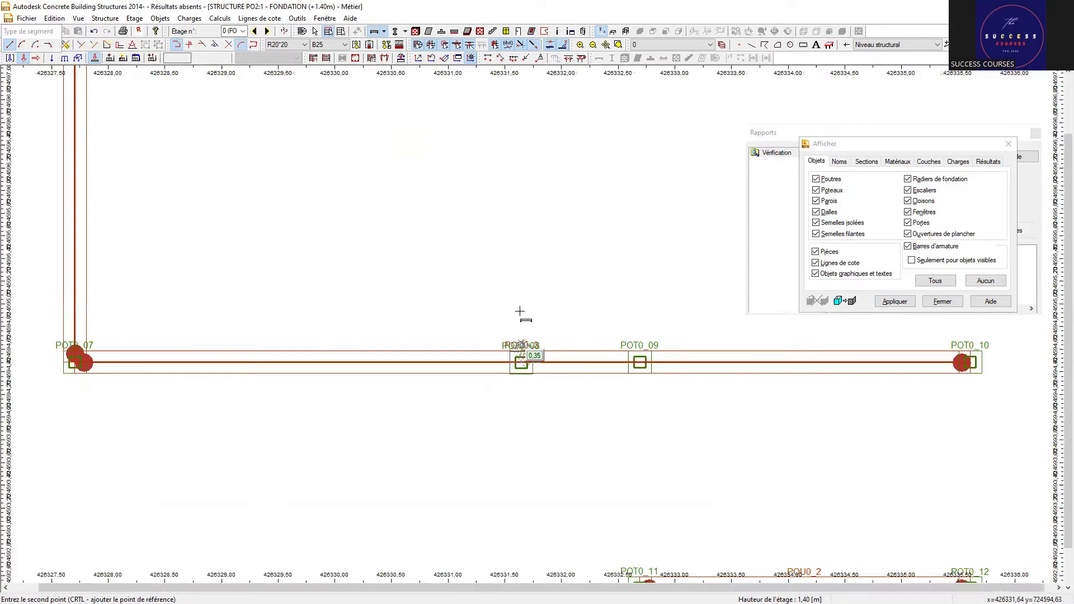
scroll(538, 195, "down", 3)
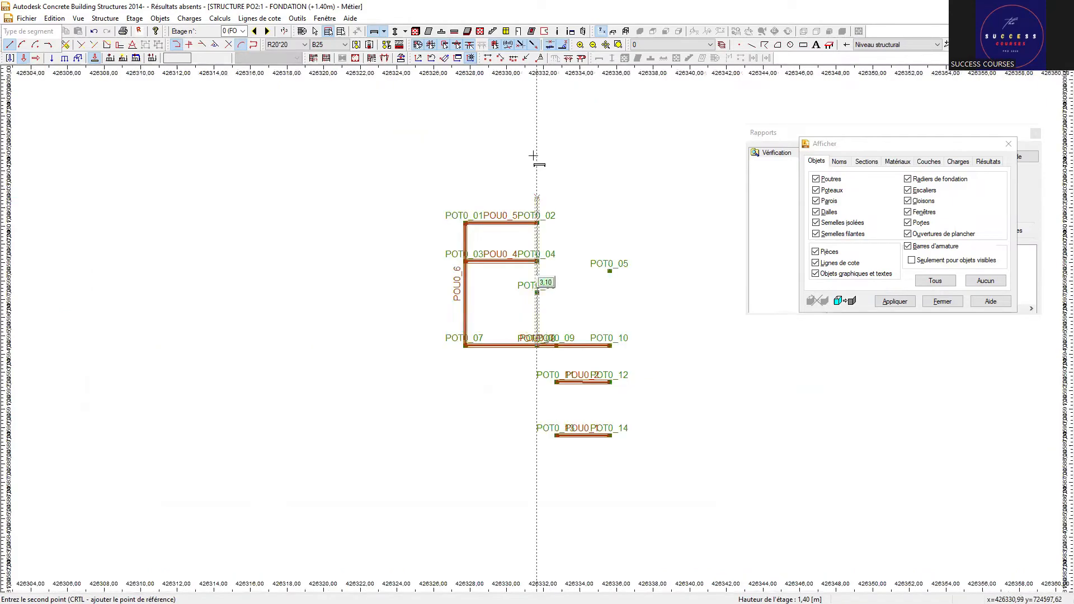
scroll(533, 155, "up", 4)
scroll(551, 278, "down", 1)
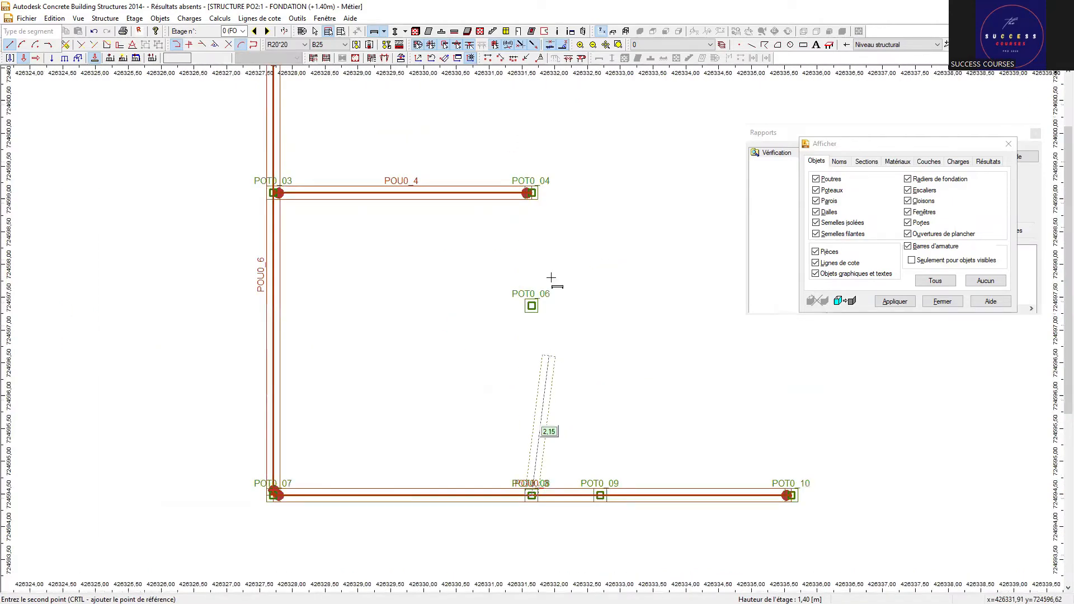
scroll(540, 255, "down", 1)
scroll(533, 126, "up", 2)
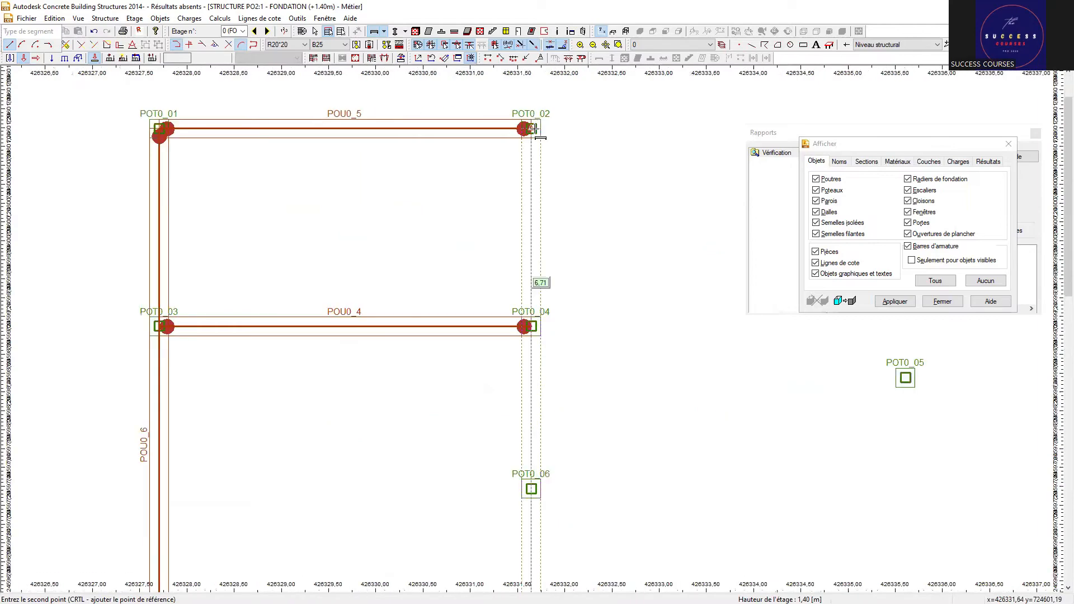
scroll(530, 128, "up", 2)
scroll(524, 135, "up", 3)
left_click(524, 136)
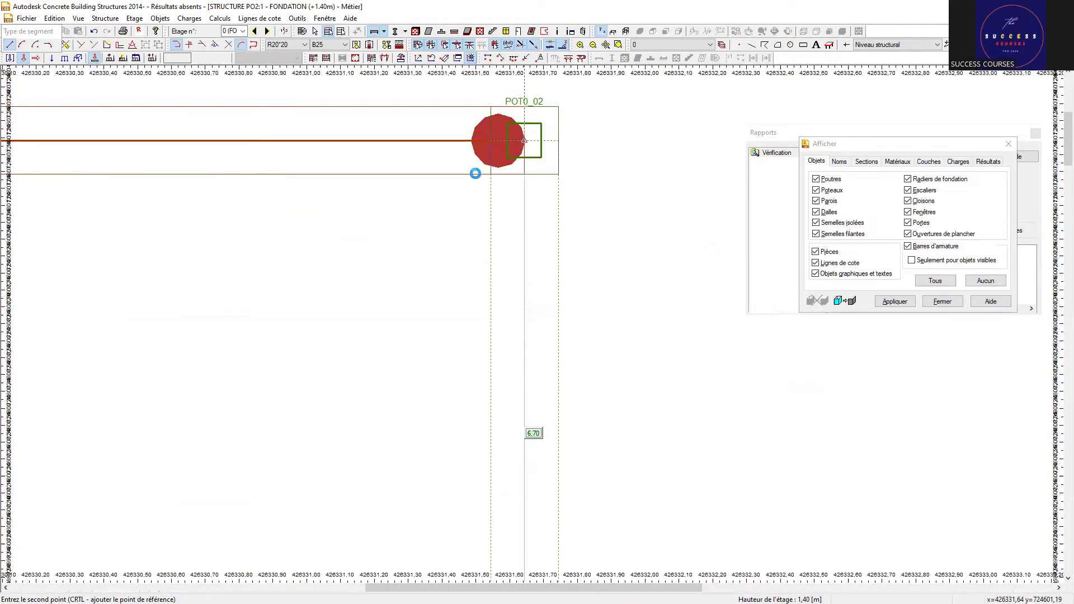
scroll(462, 199, "down", 4)
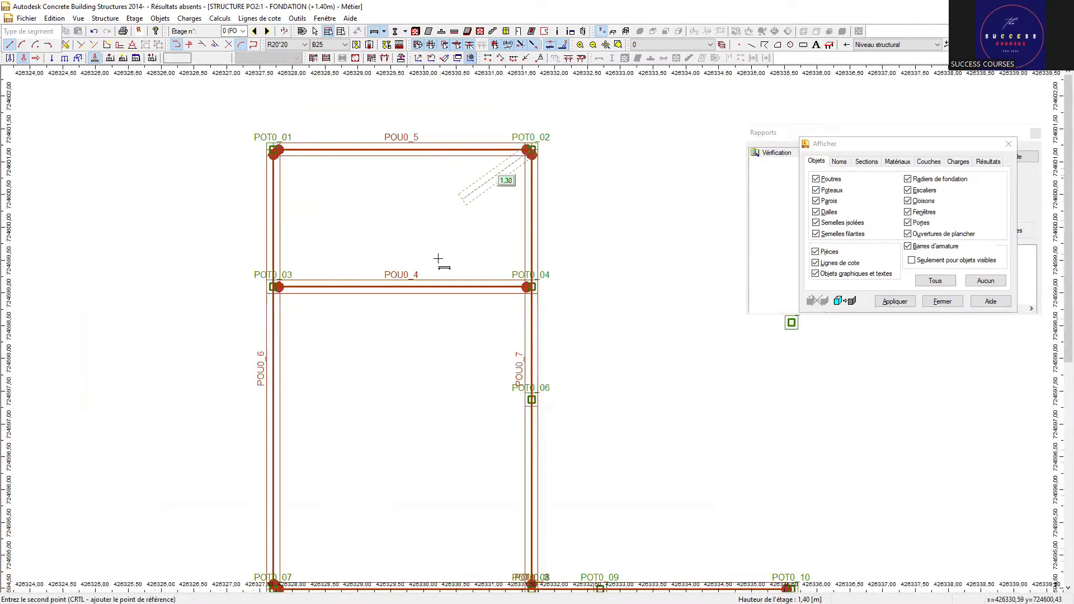
key("Escape")
Draw an R20*20 beam from column POT0_13 through POT0_11 to column POT0_09
scroll(561, 430, "down", 4)
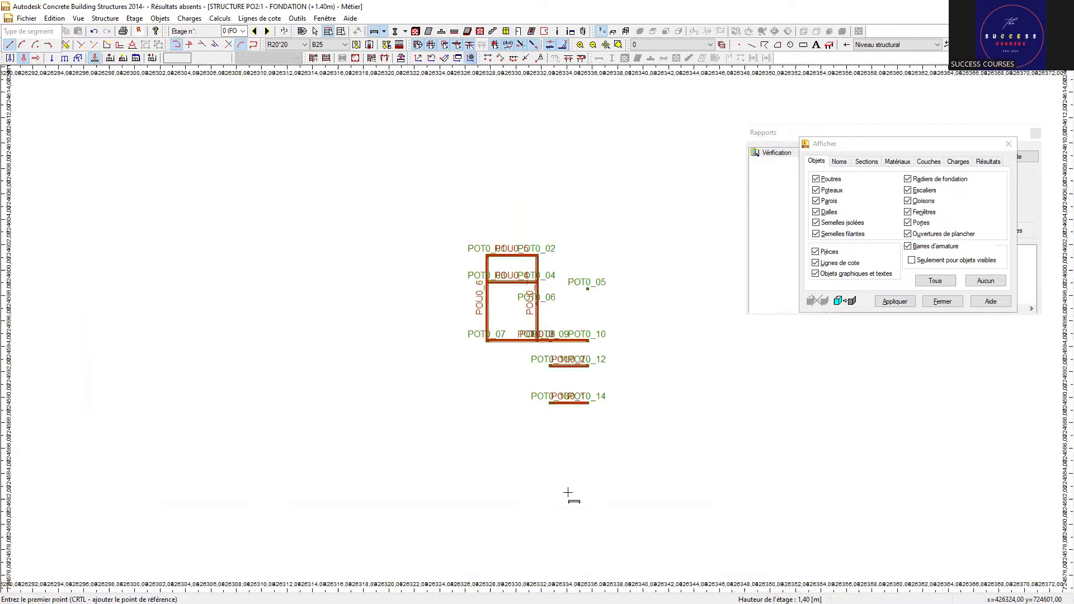
scroll(567, 493, "up", 4)
scroll(591, 527, "up", 2)
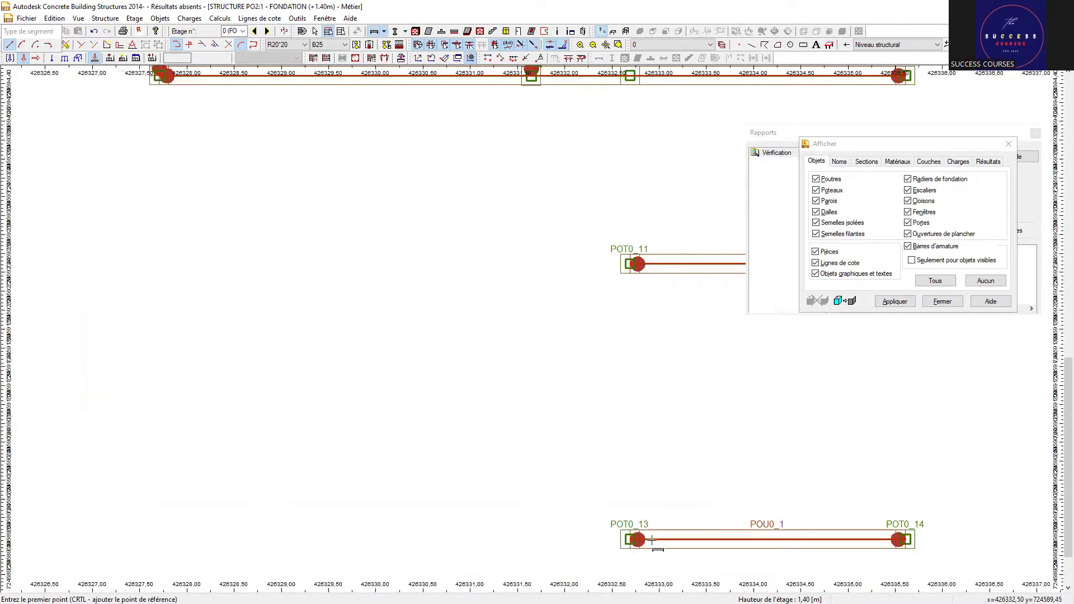
scroll(651, 541, "up", 2)
scroll(639, 520, "up", 2)
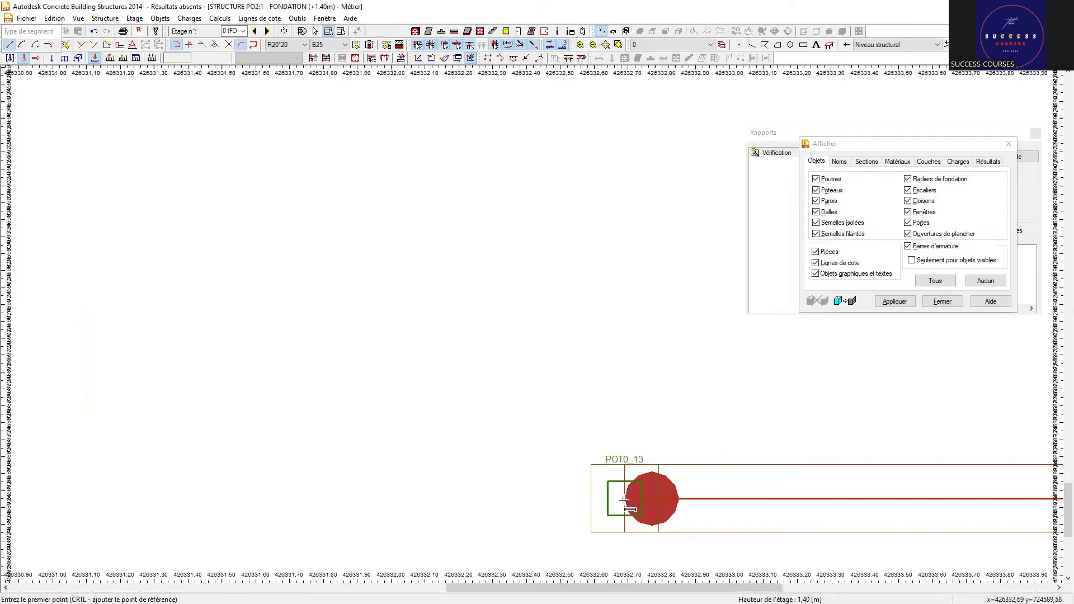
left_click(515, 519)
scroll(516, 511, "down", 4)
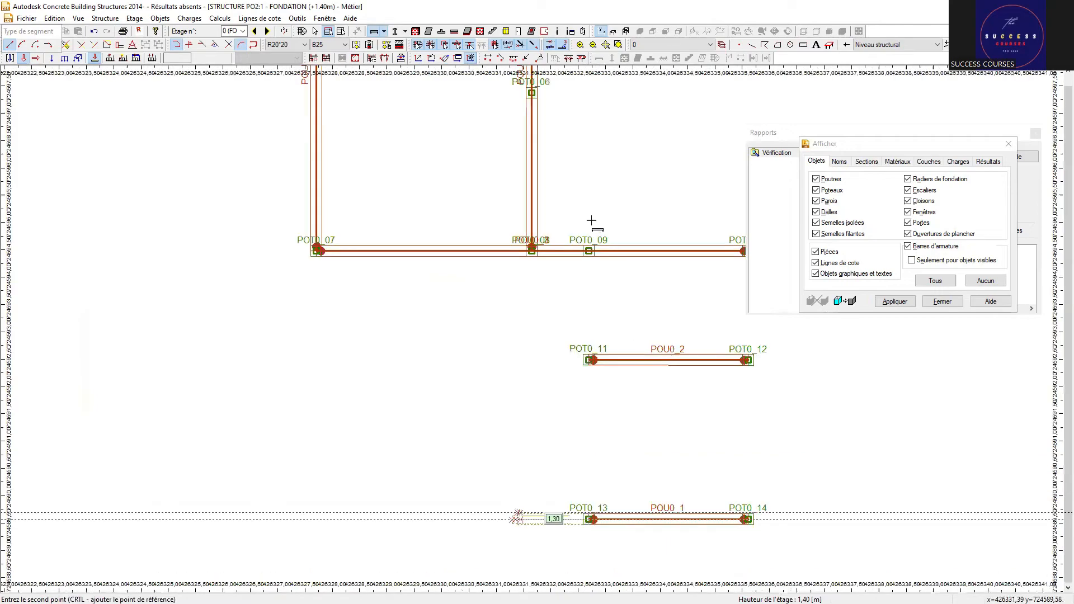
scroll(576, 291, "down", 1)
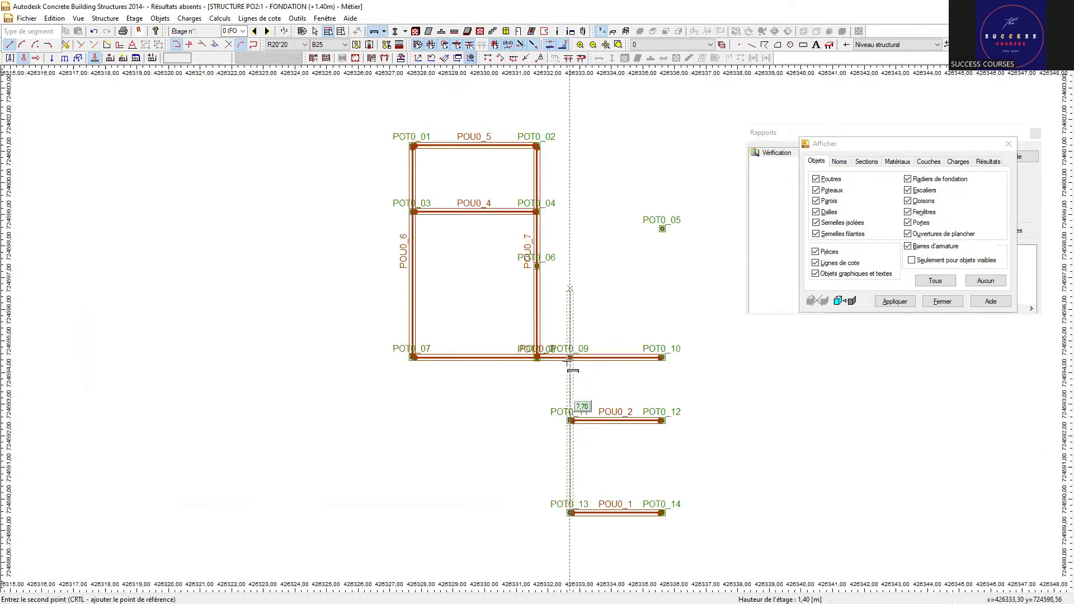
scroll(569, 359, "up", 1)
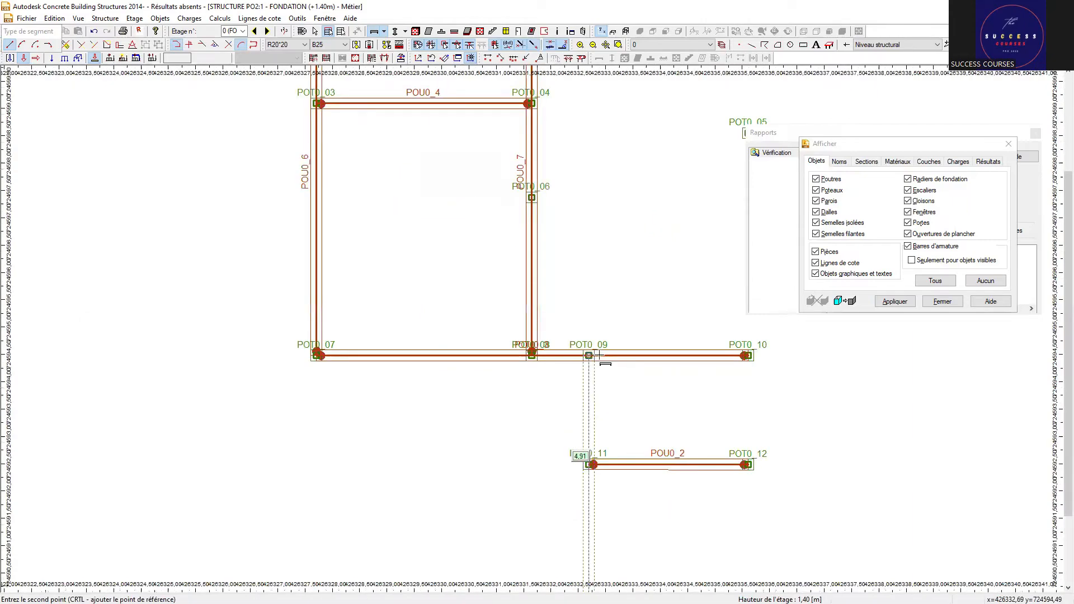
scroll(597, 355, "up", 1)
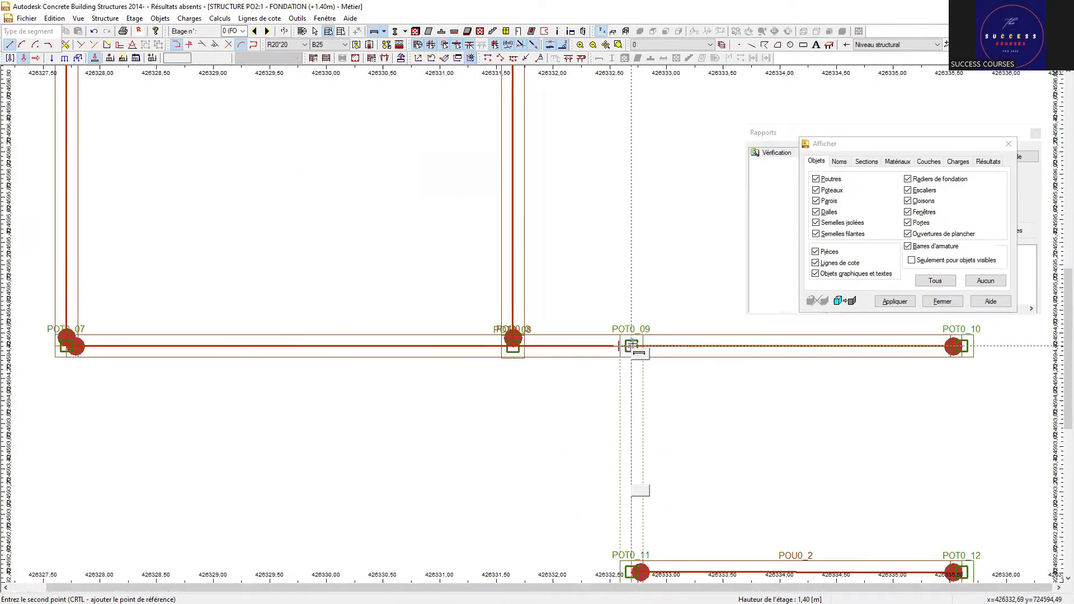
key("Escape")
scroll(594, 365, "down", 5)
left_click(558, 348)
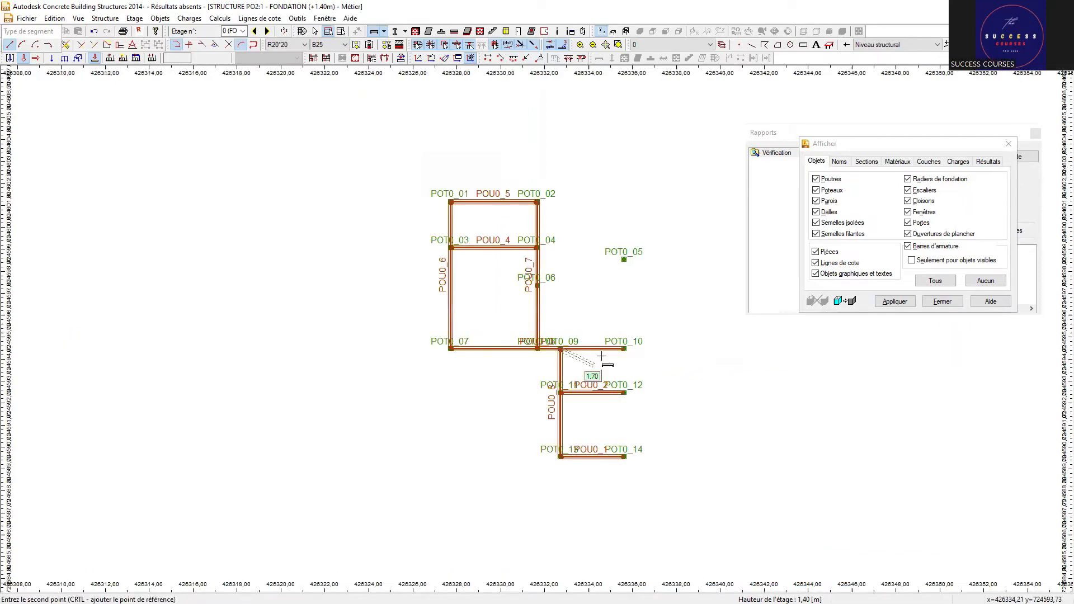
key("Escape")
Start an R20*20 beam at column POT0_14, running through POT0_12 and POT0_10 toward column POT0_05
scroll(642, 317, "up", 2)
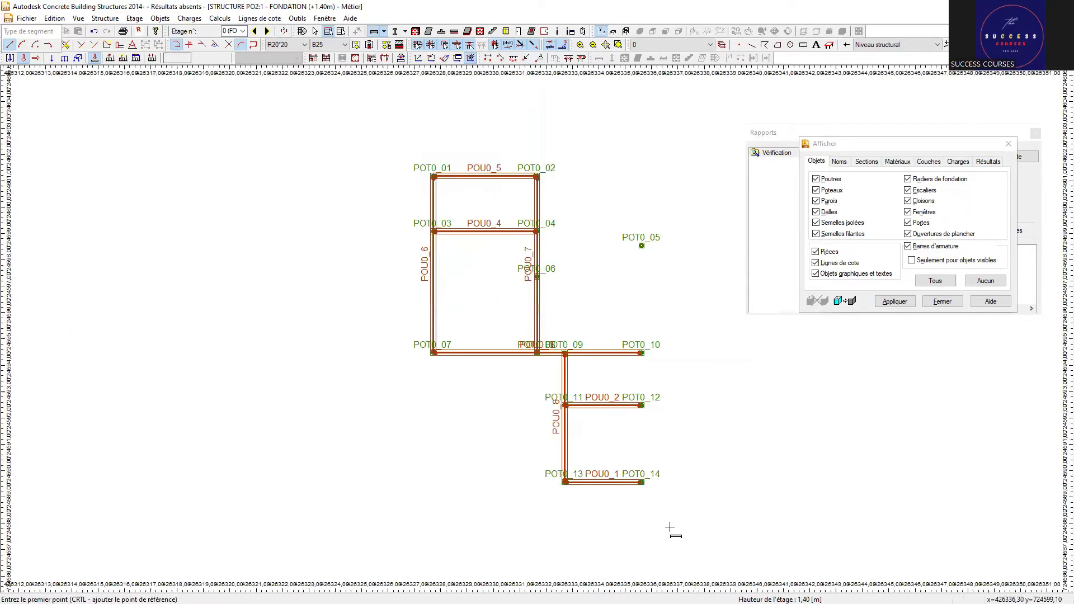
scroll(650, 512, "up", 1)
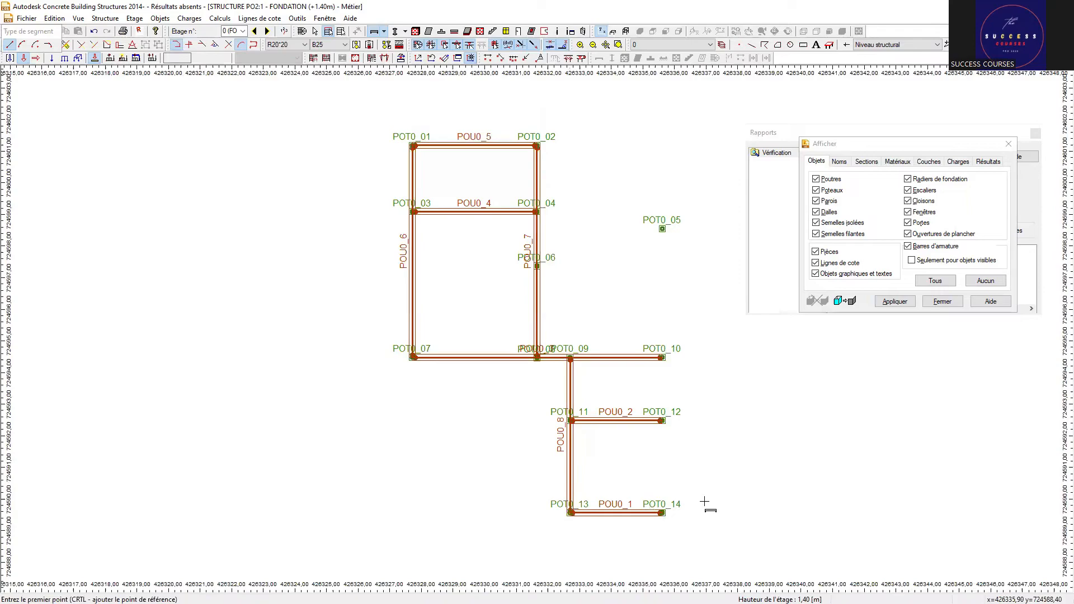
scroll(669, 509, "up", 1)
scroll(862, 504, "up", 1)
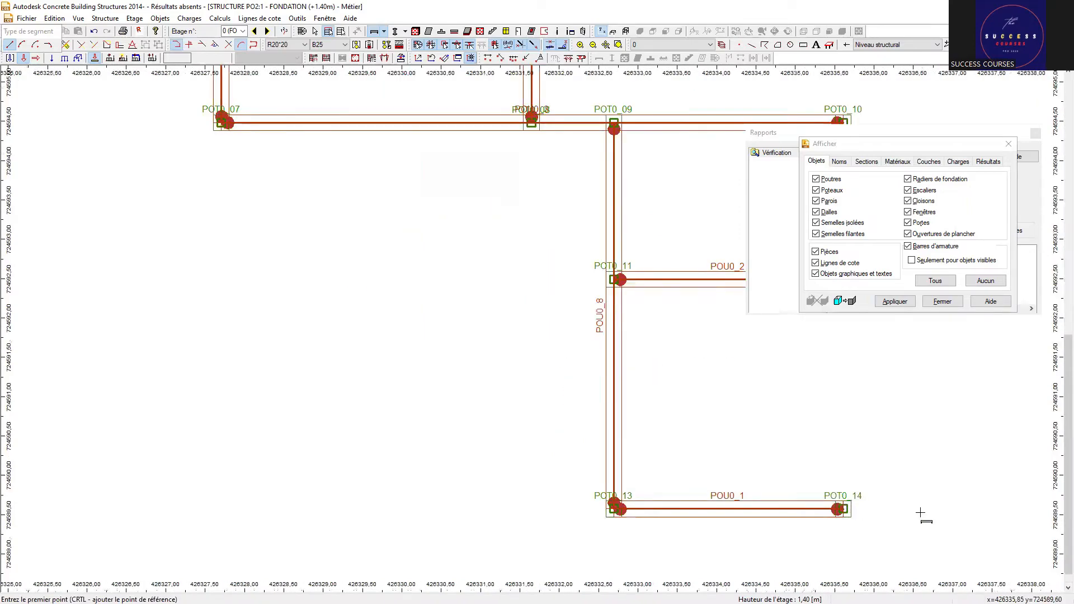
scroll(911, 506, "up", 1)
scroll(909, 497, "up", 1)
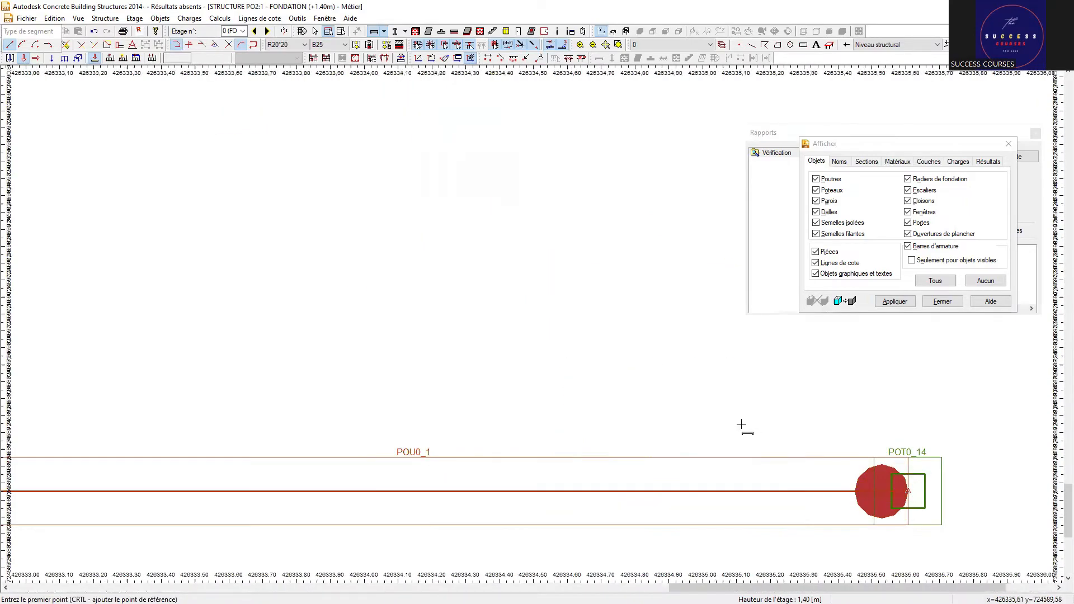
left_click(716, 386)
scroll(717, 386, "down", 4)
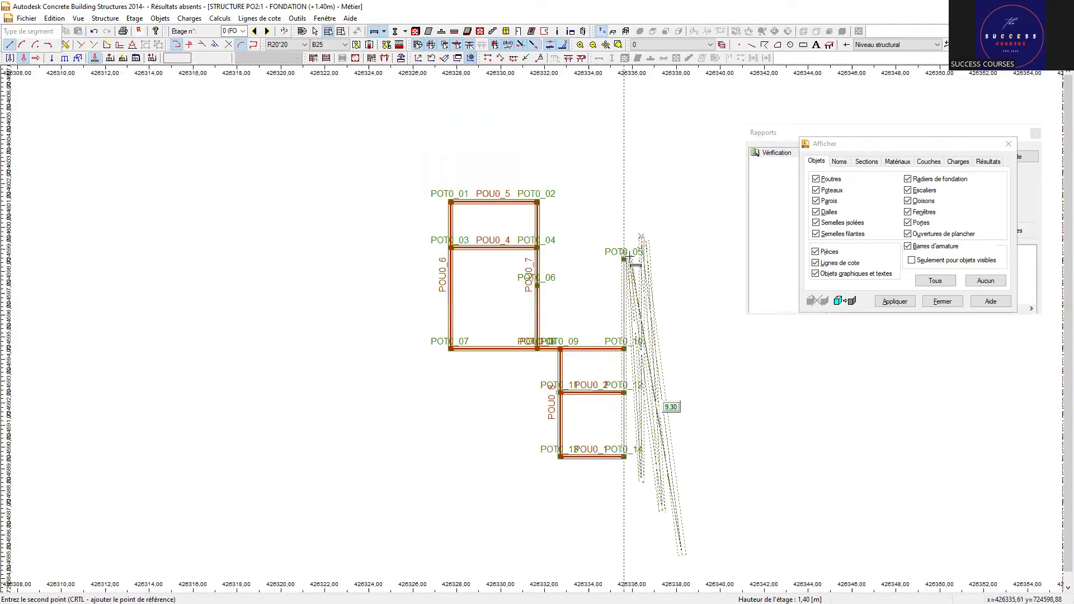
scroll(551, 288, "up", 2)
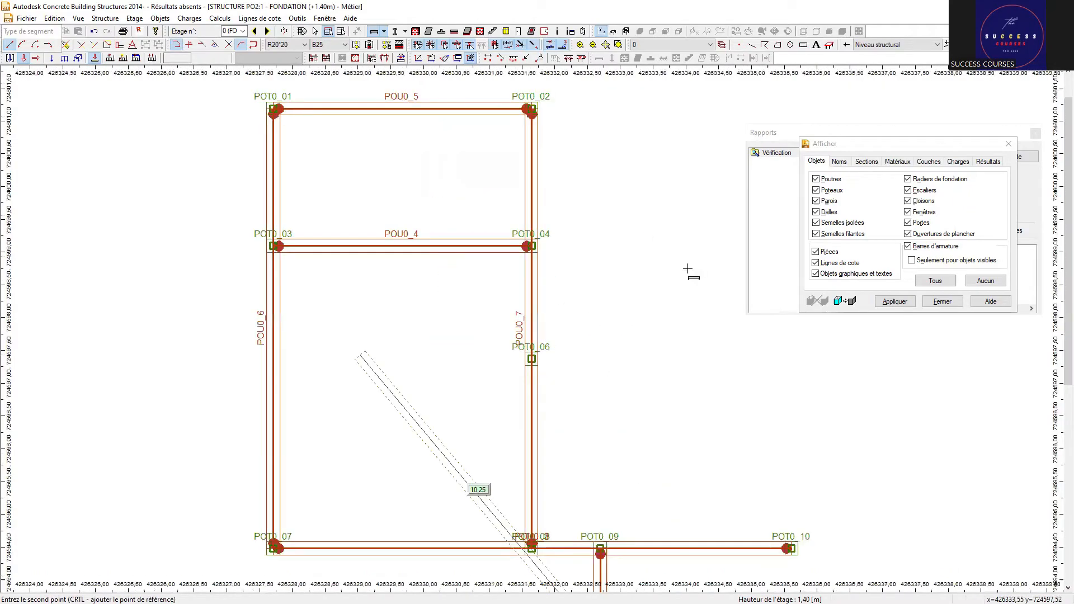
scroll(687, 269, "down", 1)
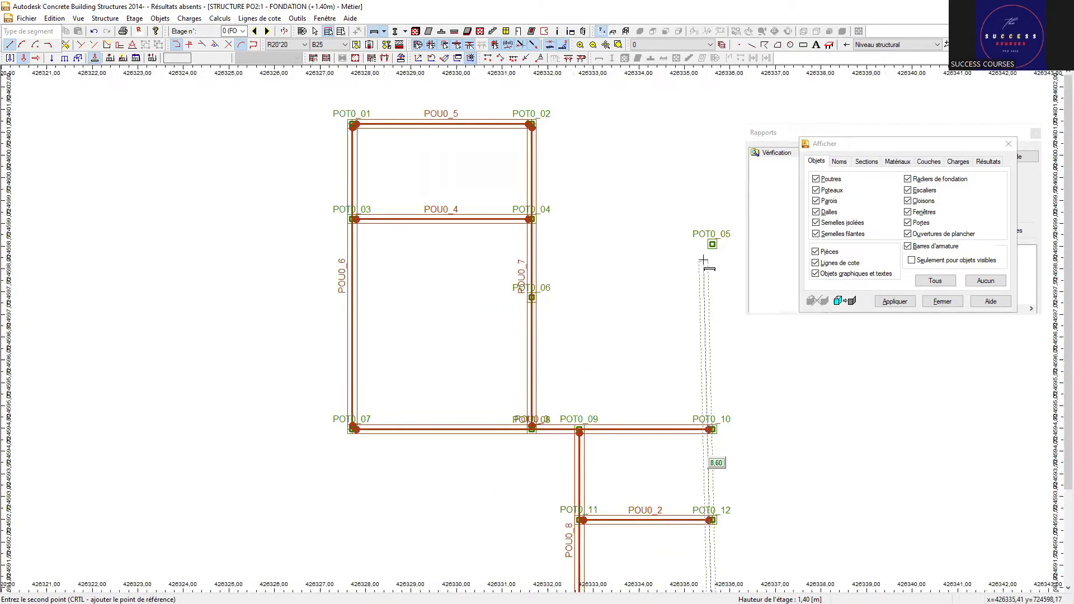
scroll(708, 254, "up", 1)
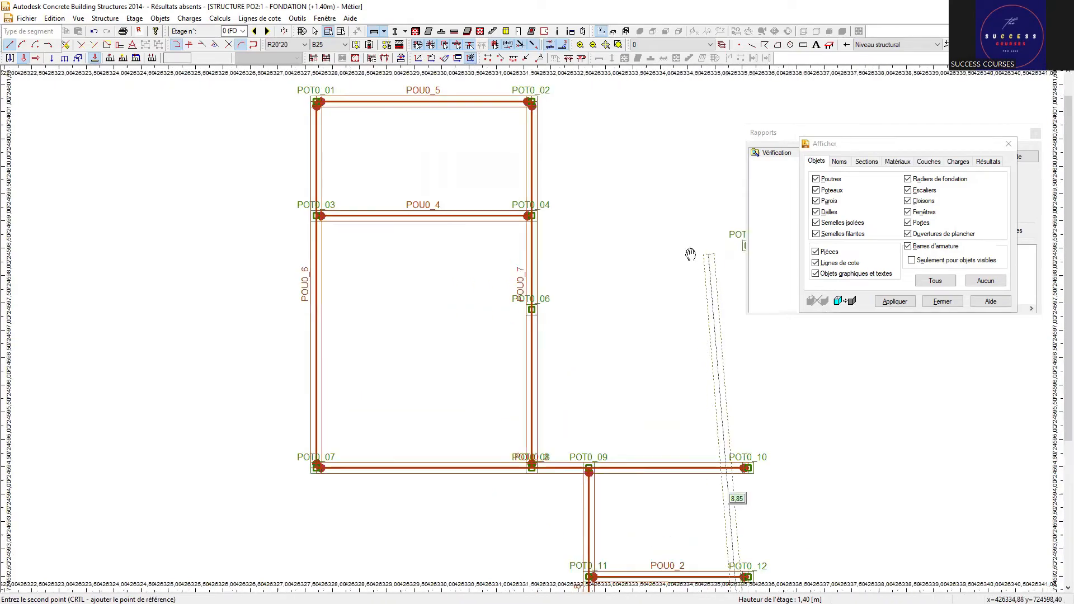
Move the Rapports window clear of the drawing area around column POT0_05
left_click(782, 152)
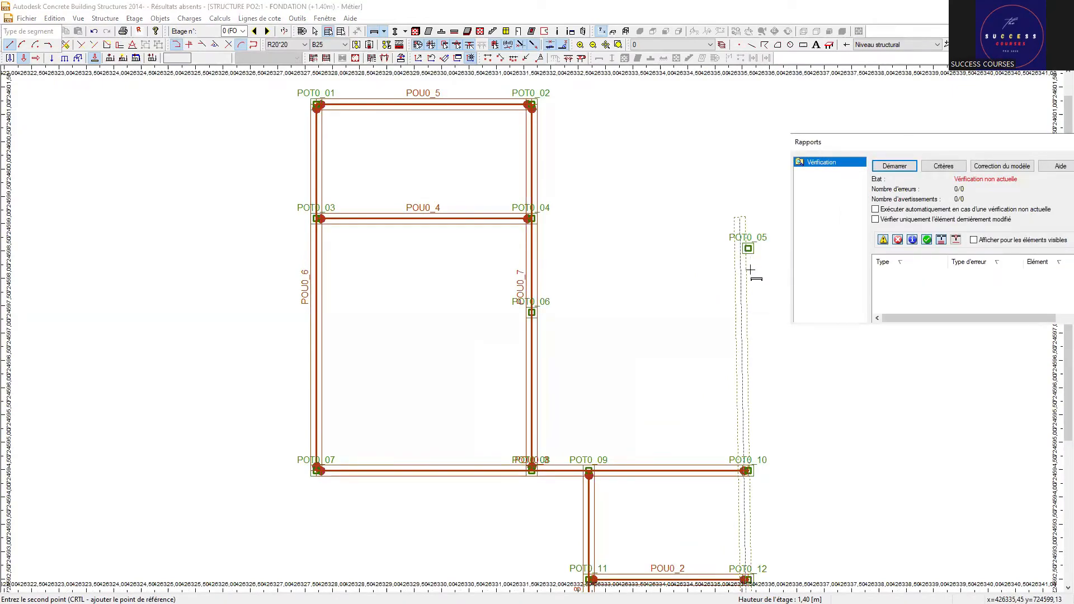
scroll(751, 274, "up", 2)
scroll(751, 263, "down", 2)
scroll(767, 256, "up", 1)
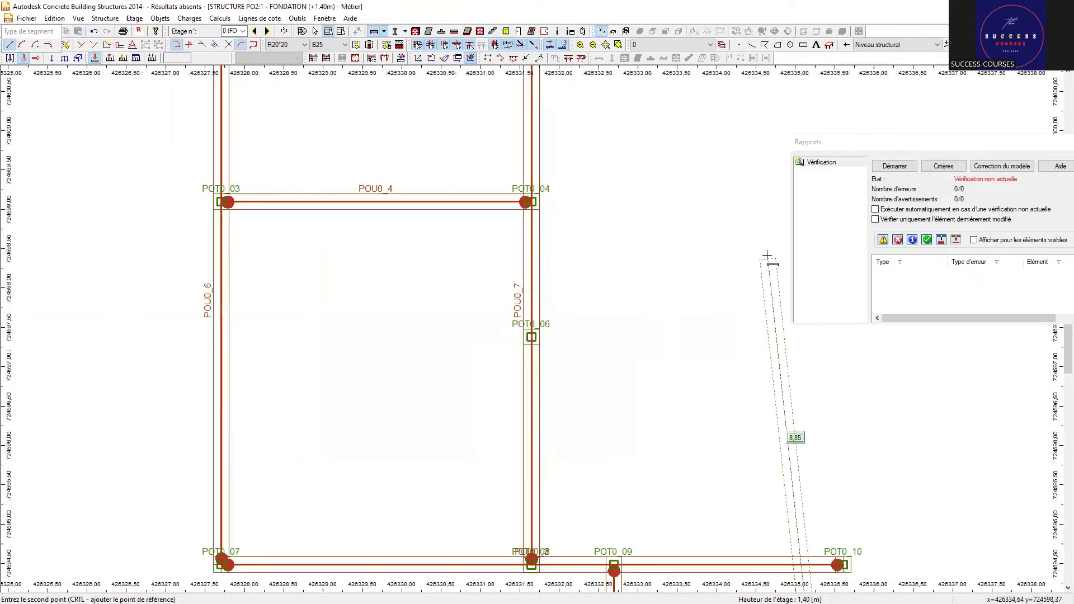
left_click_drag(895, 146, 839, 164)
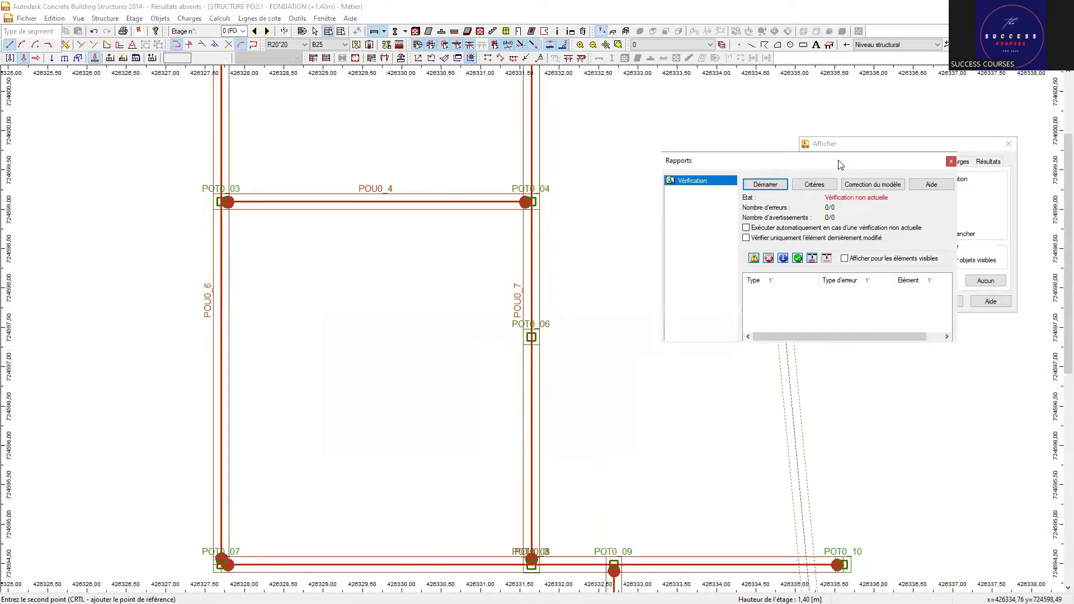
left_click(949, 162)
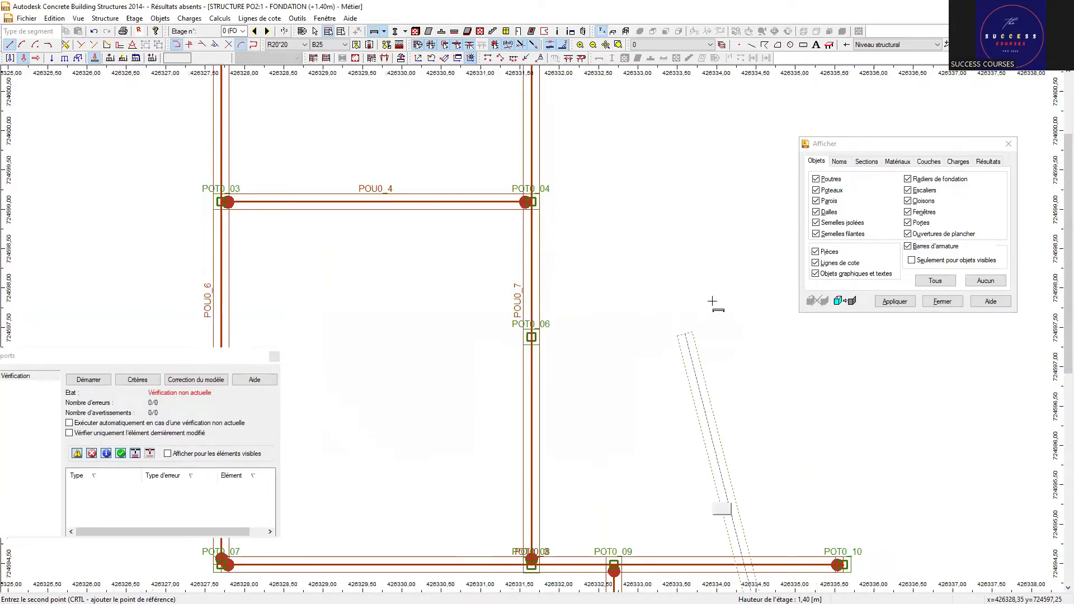
End the beam at column POT0_05 and close the Afficher dialog
scroll(476, 291, "down", 2)
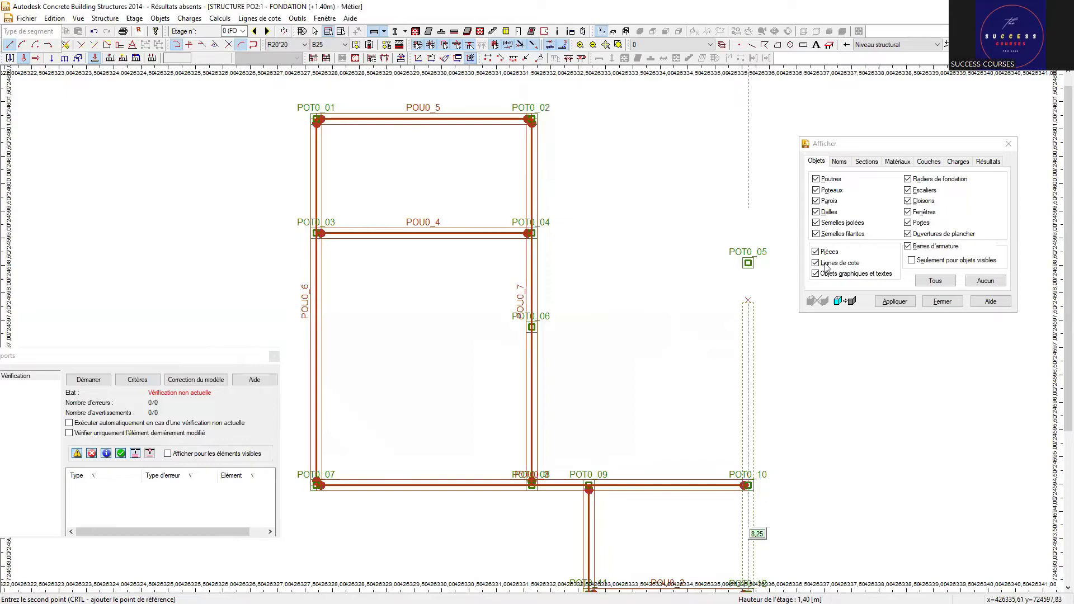
scroll(560, 268, "up", 3)
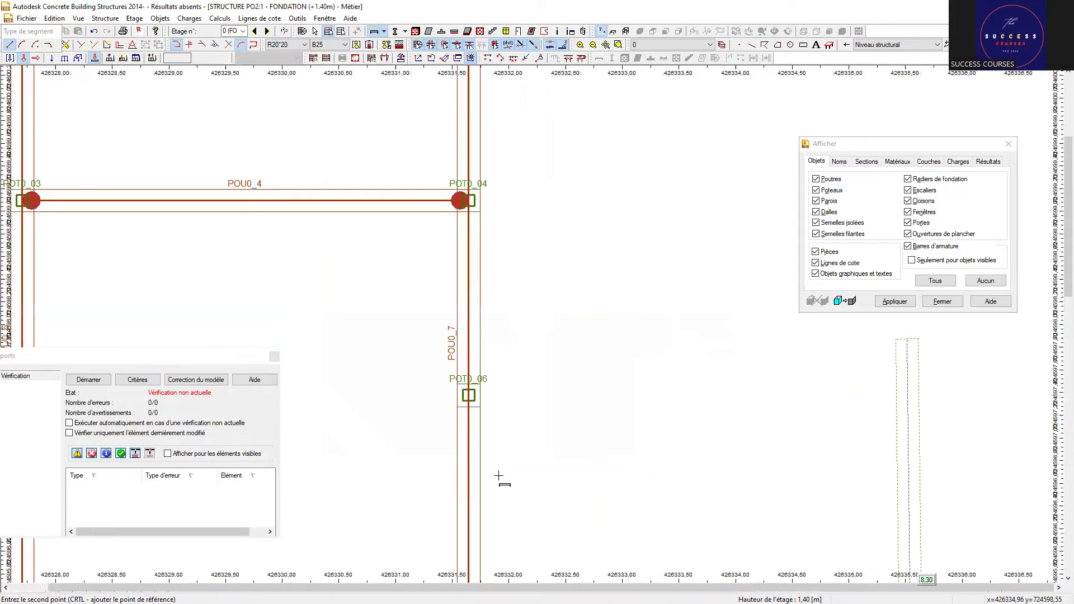
middle_click_drag(687, 397, 686, 446)
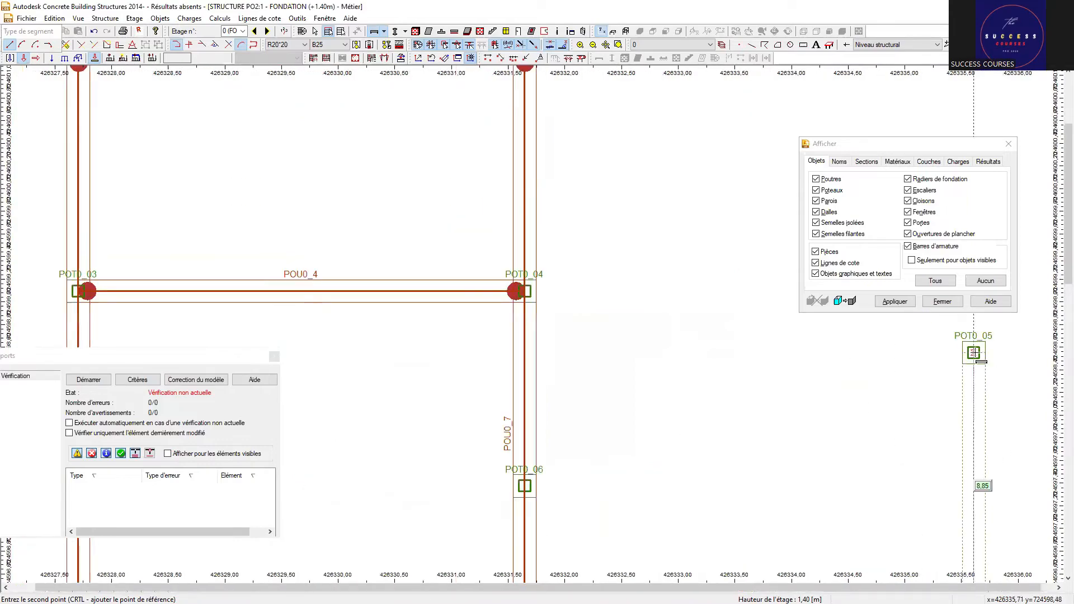
left_click(973, 353)
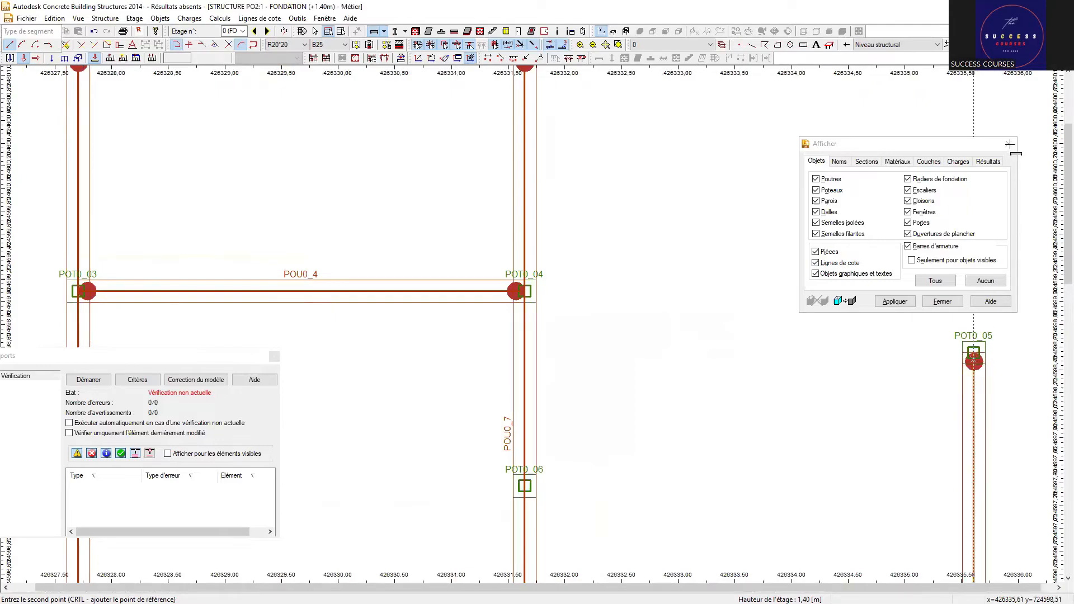
left_click(1007, 144)
key("Escape")
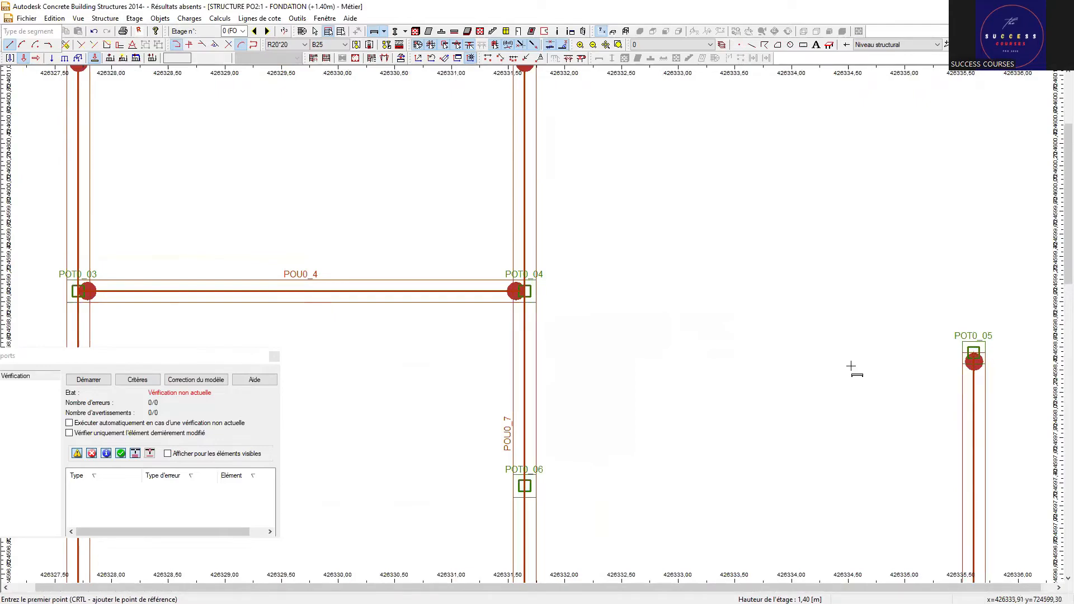
Draw a horizontal R20*20 beam from column POT0_05 to the vertical beam between columns POT0_04 and POT0_06
scroll(975, 353, "up", 2)
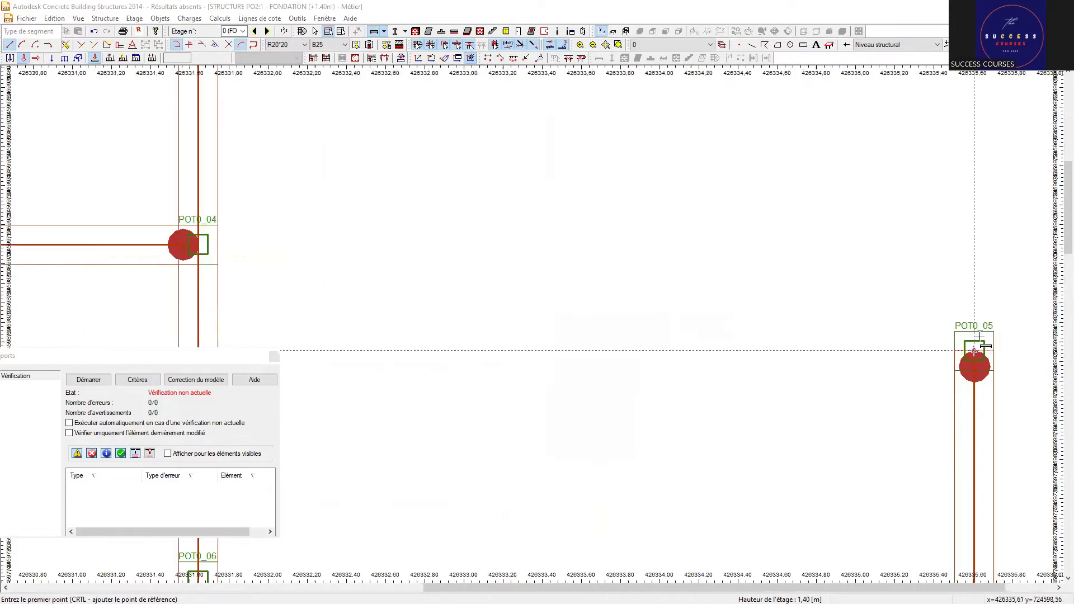
left_click(974, 350)
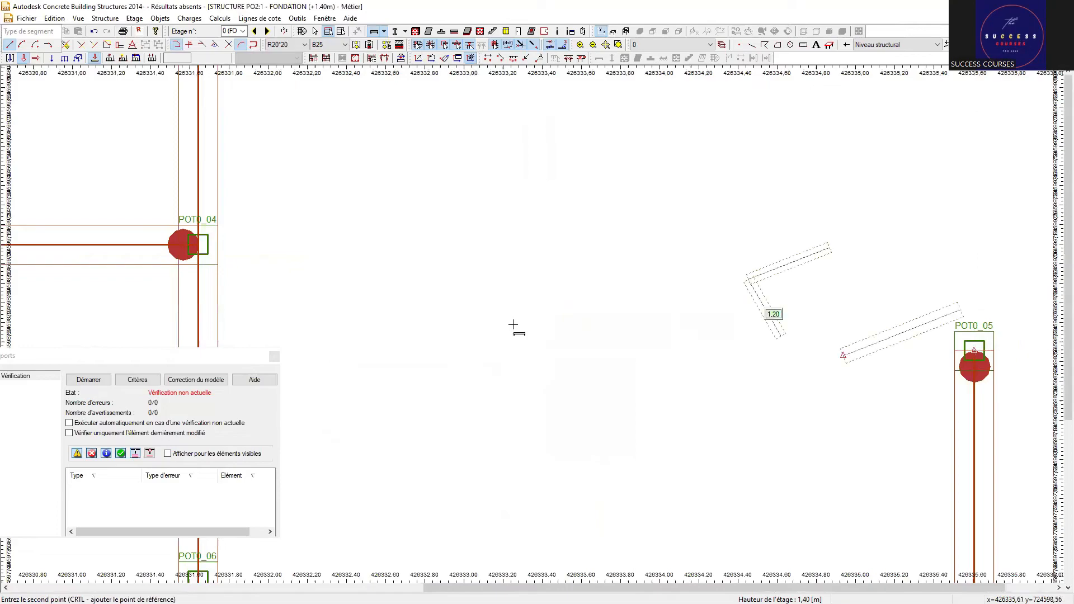
scroll(526, 312, "down", 3)
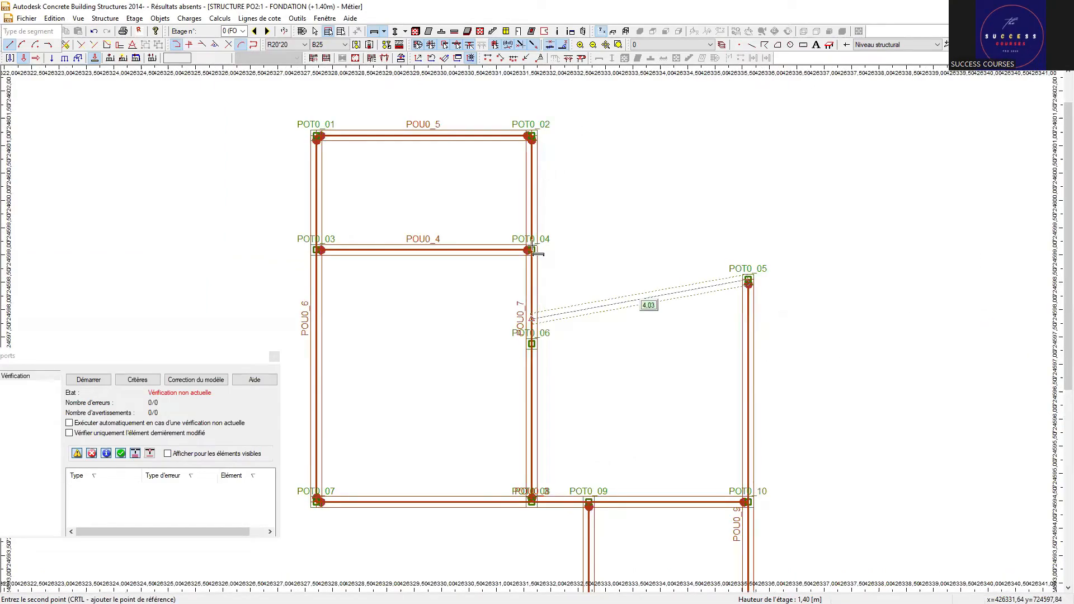
scroll(529, 294, "up", 3)
left_click(519, 221)
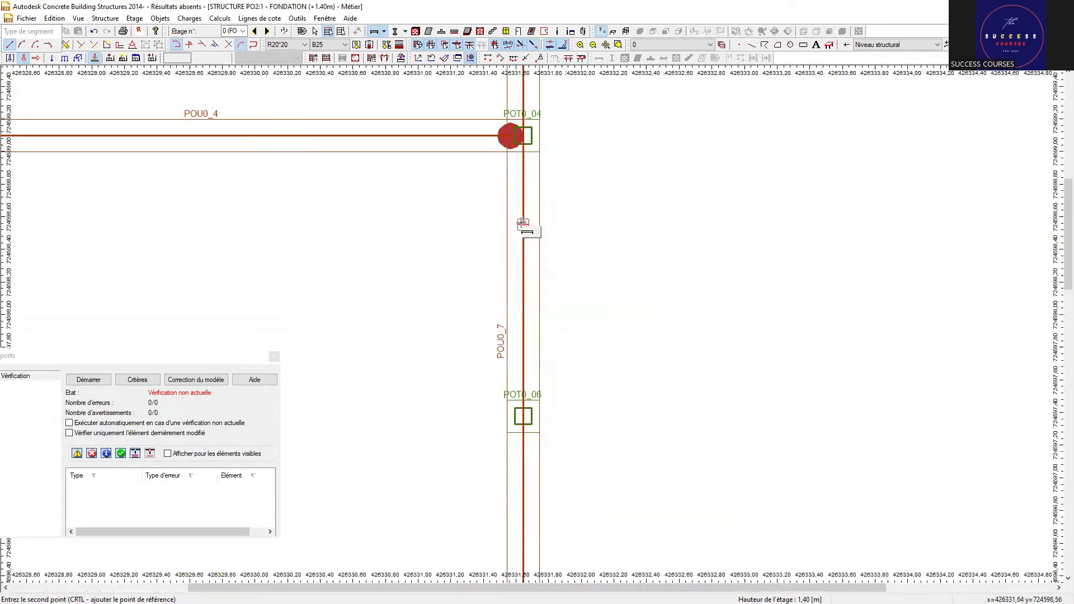
left_click(522, 222)
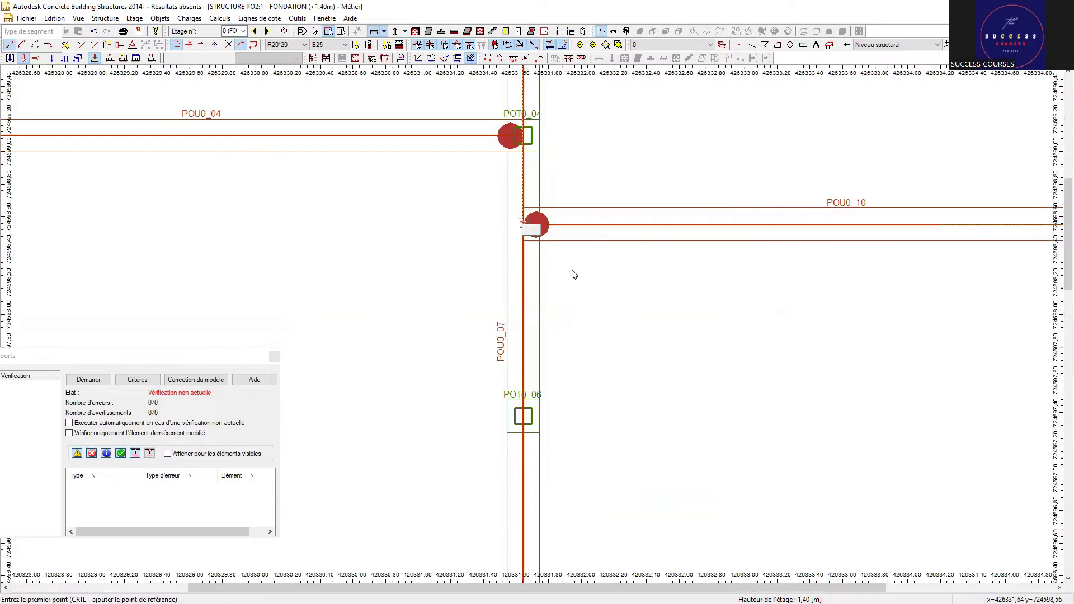
key("Escape")
scroll(554, 294, "down", 9)
scroll(578, 283, "down", 1)
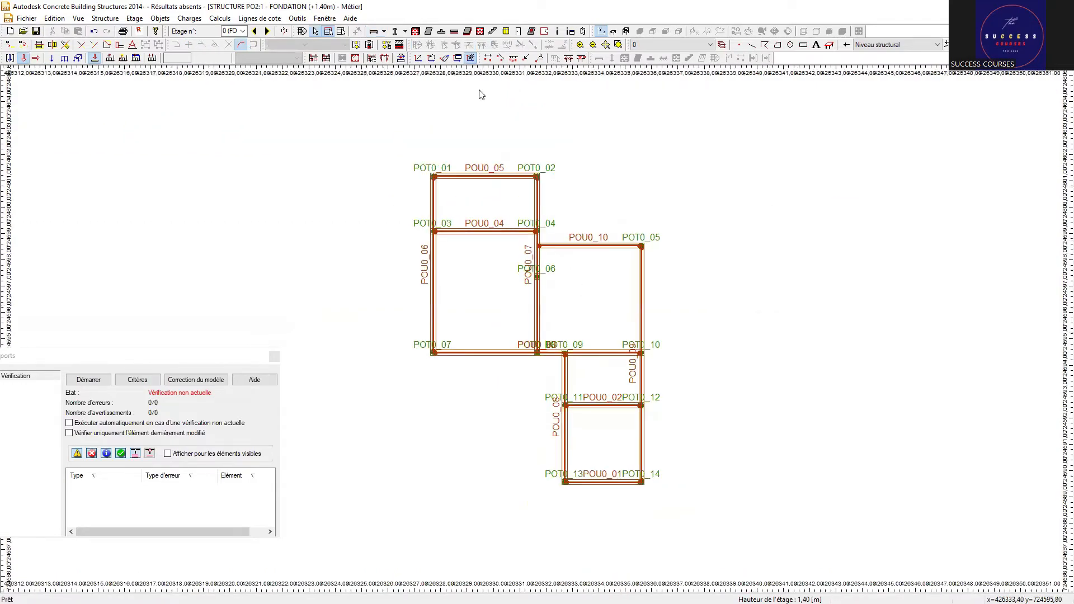
Display the entire structure in 3D and examine the foundation beams and columns together with the upper storey
left_click(626, 32)
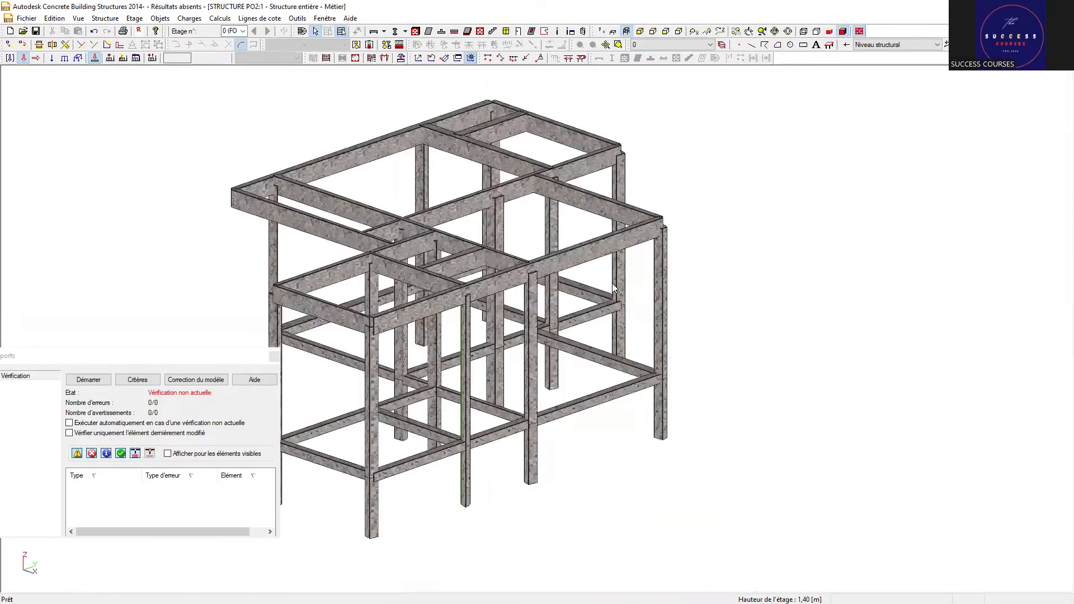
scroll(677, 380, "down", 2)
scroll(480, 392, "up", 2)
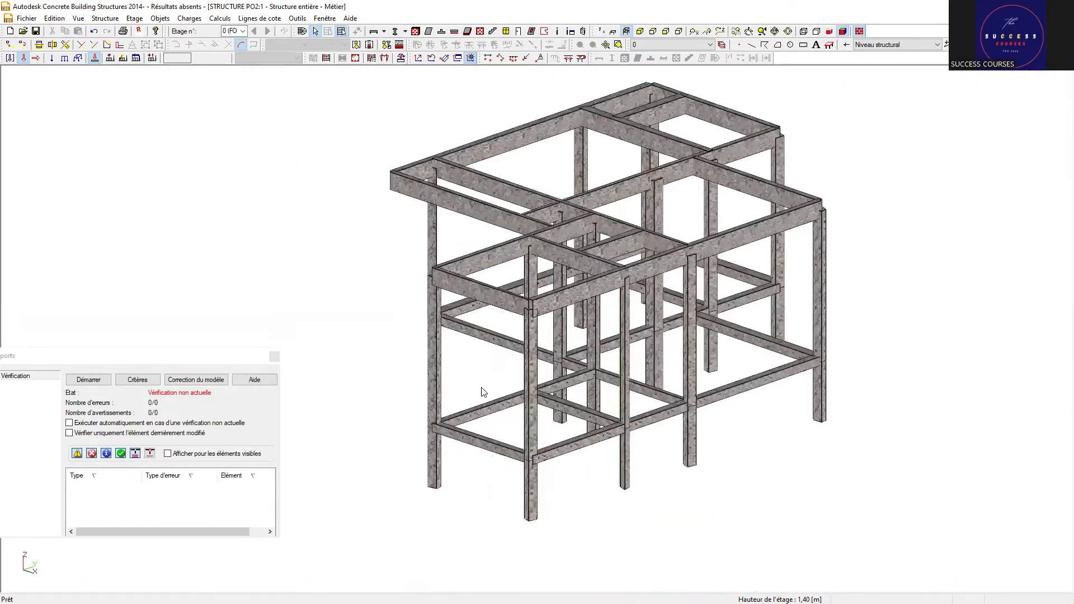
scroll(643, 177, "down", 1)
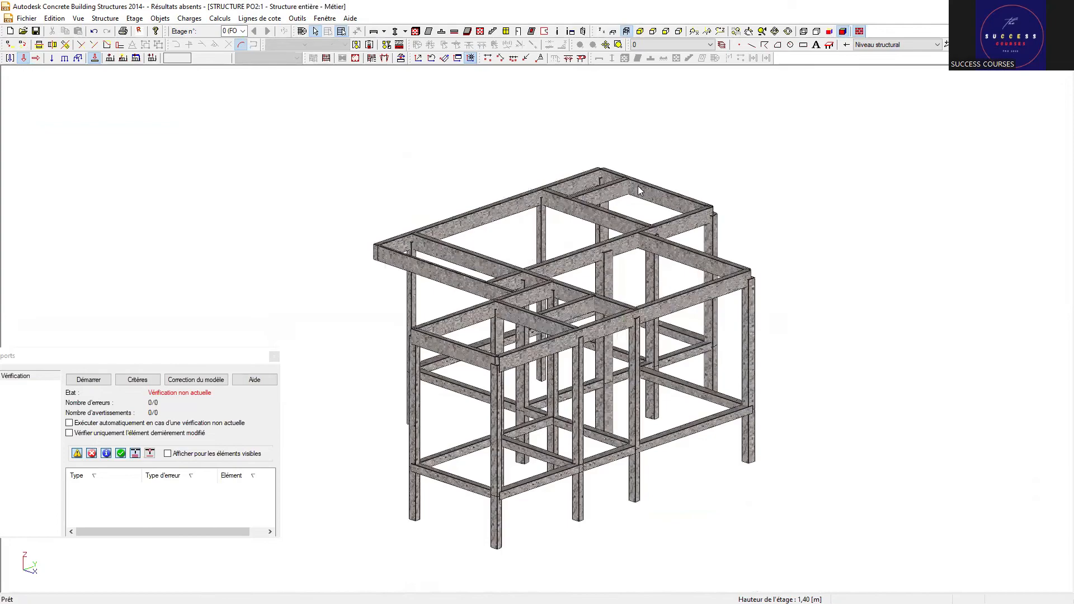
scroll(638, 185, "up", 1)
scroll(610, 222, "down", 2)
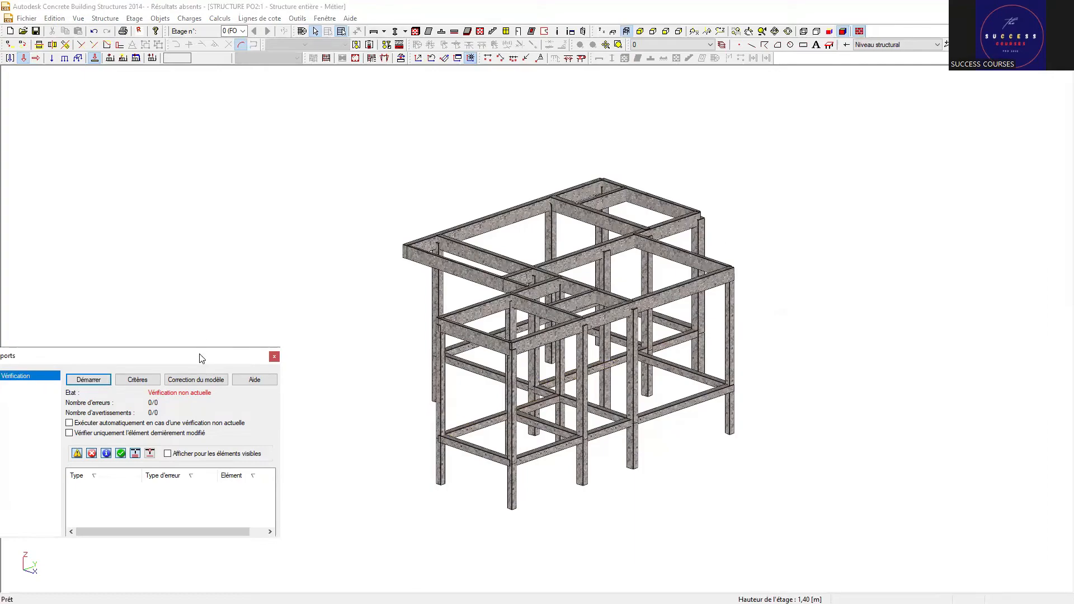
Run the model verification on the entire structure and close the Rapports window
left_click_drag(201, 358, 728, 246)
left_click(603, 269)
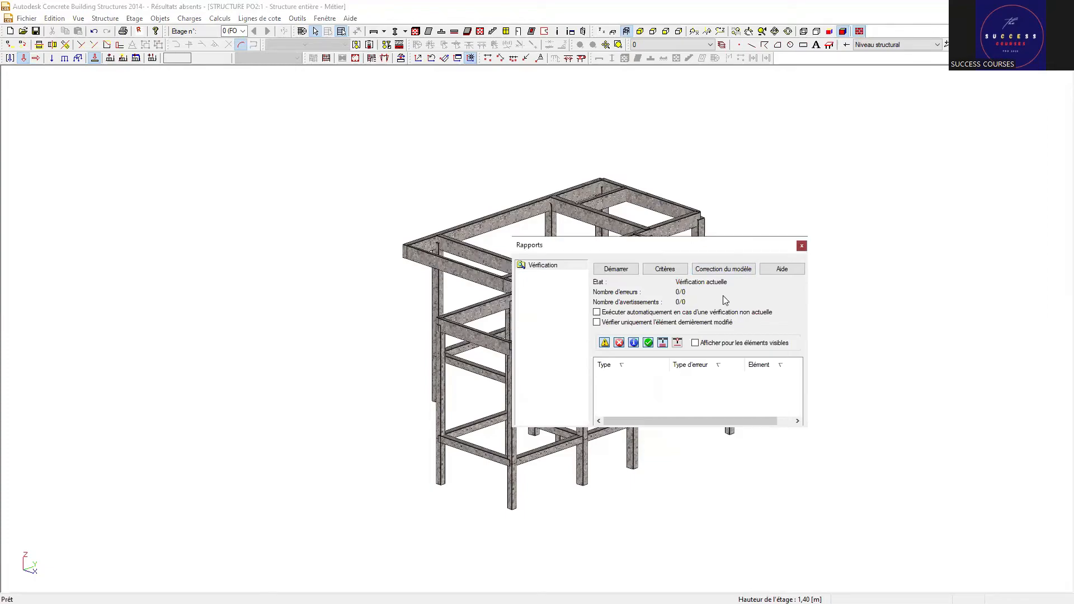
key("Escape")
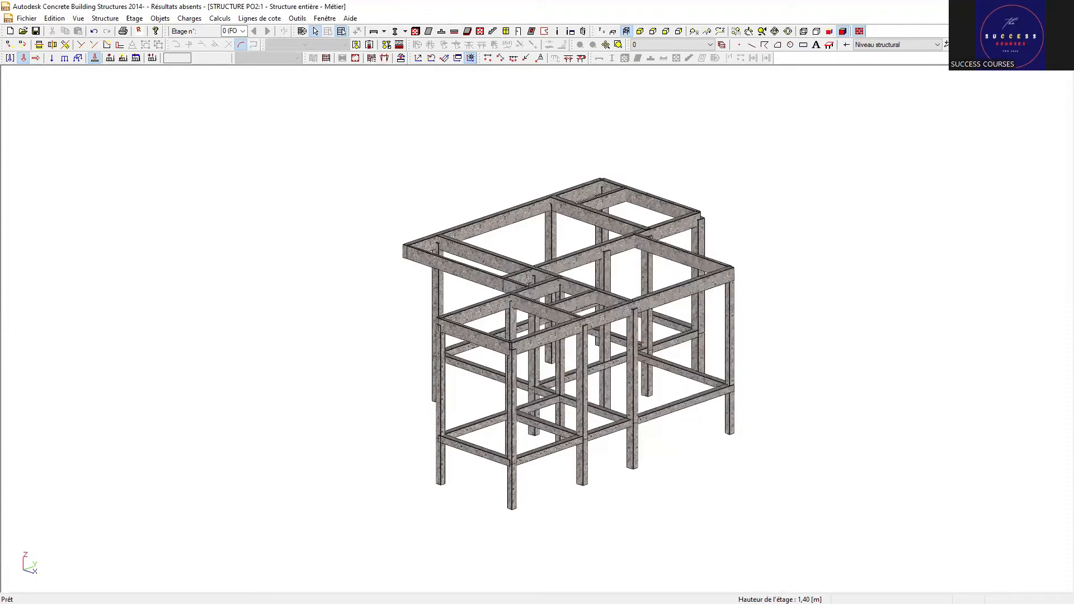
Consult ETAPES DE STRUCTURE.pdf in the browser for the beam naming stage, and return to Concrete Building Structures
key("super")
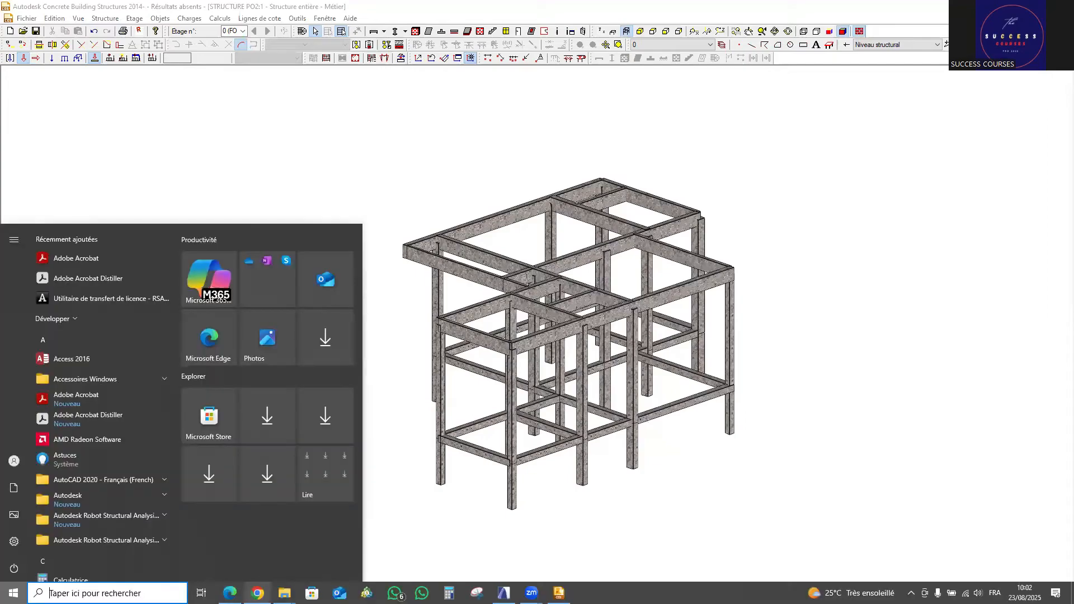
key("Escape")
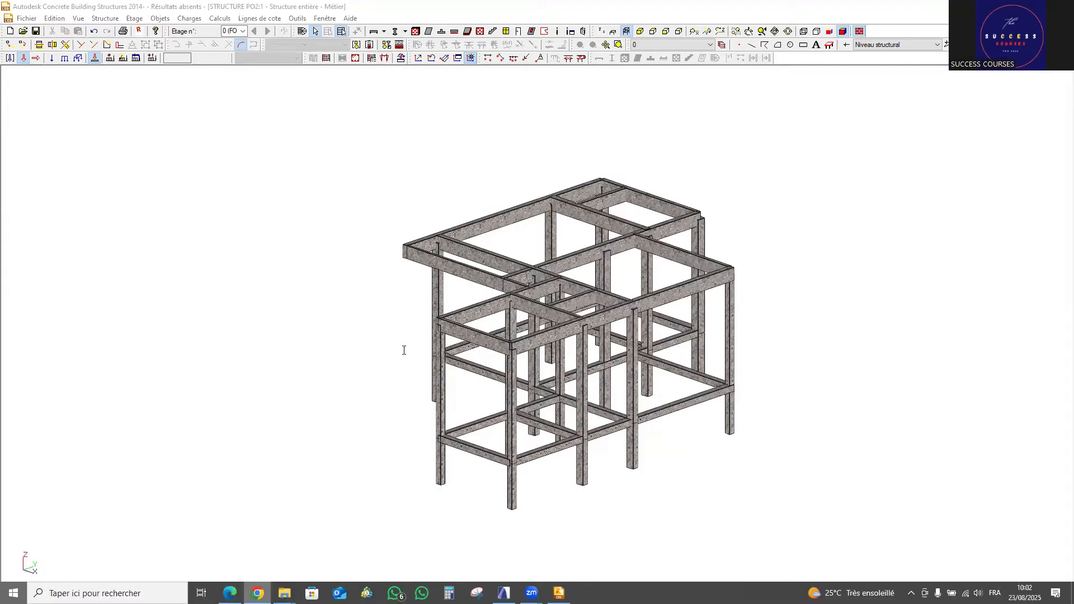
key("alt+Tab")
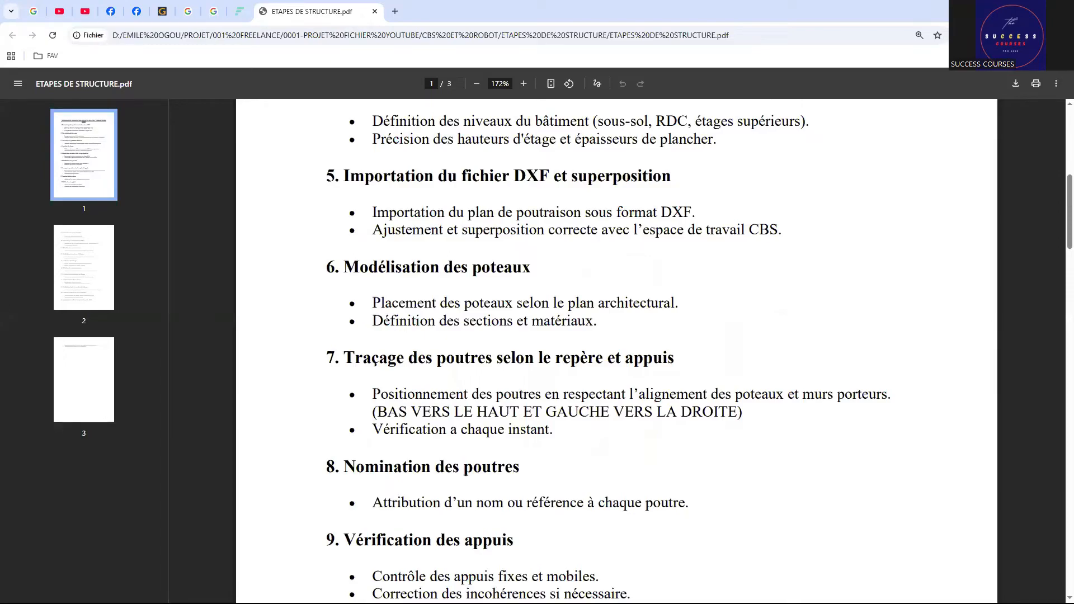
key("alt+Tab")
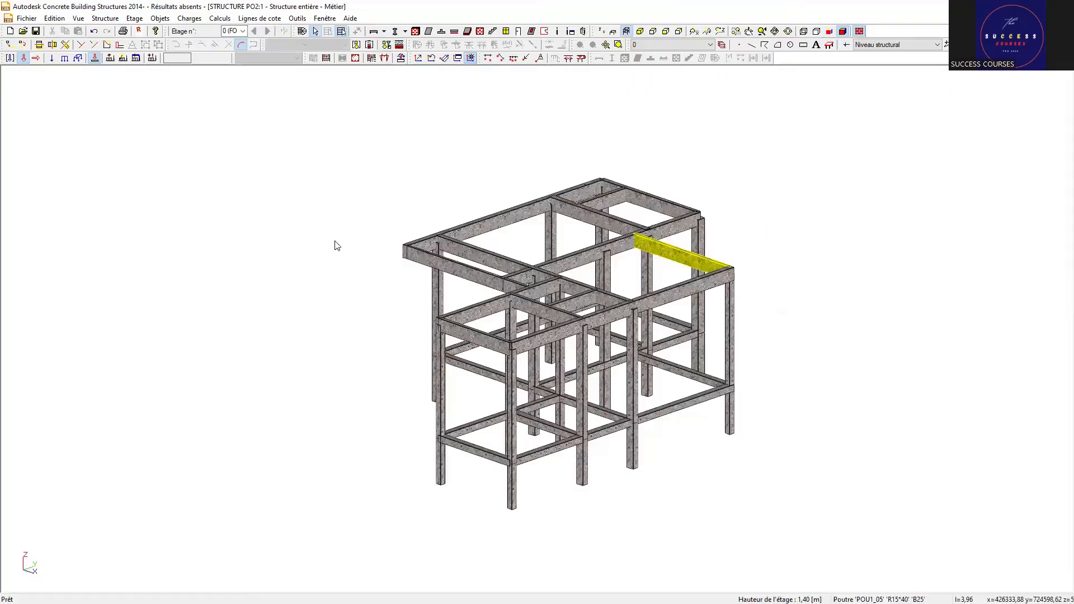
Switch from 3D to the plan view and display the RDC (+4.90m) storey
left_click(602, 31)
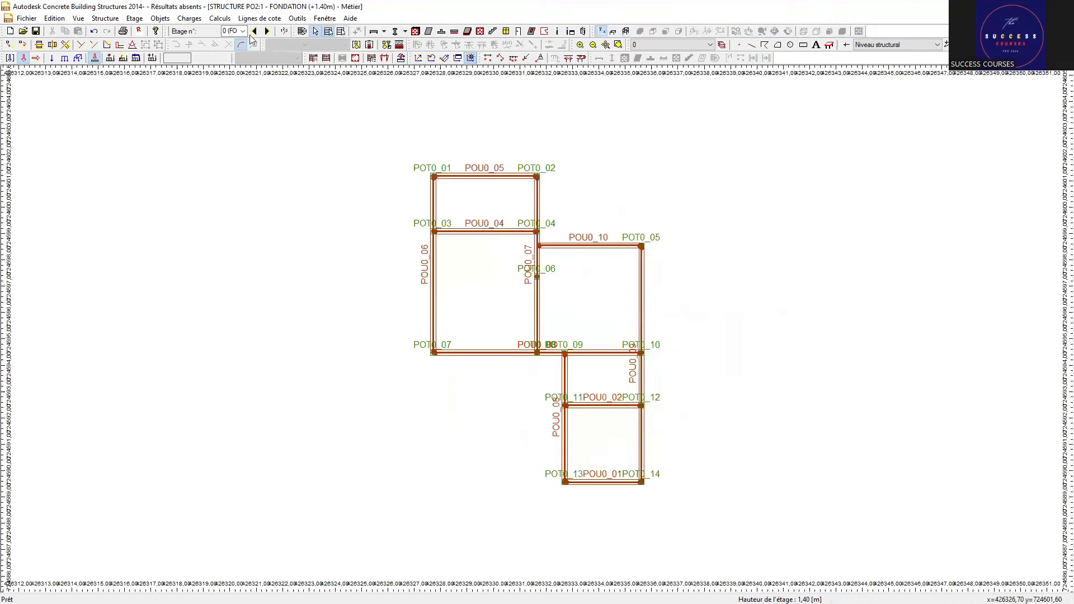
left_click(267, 31)
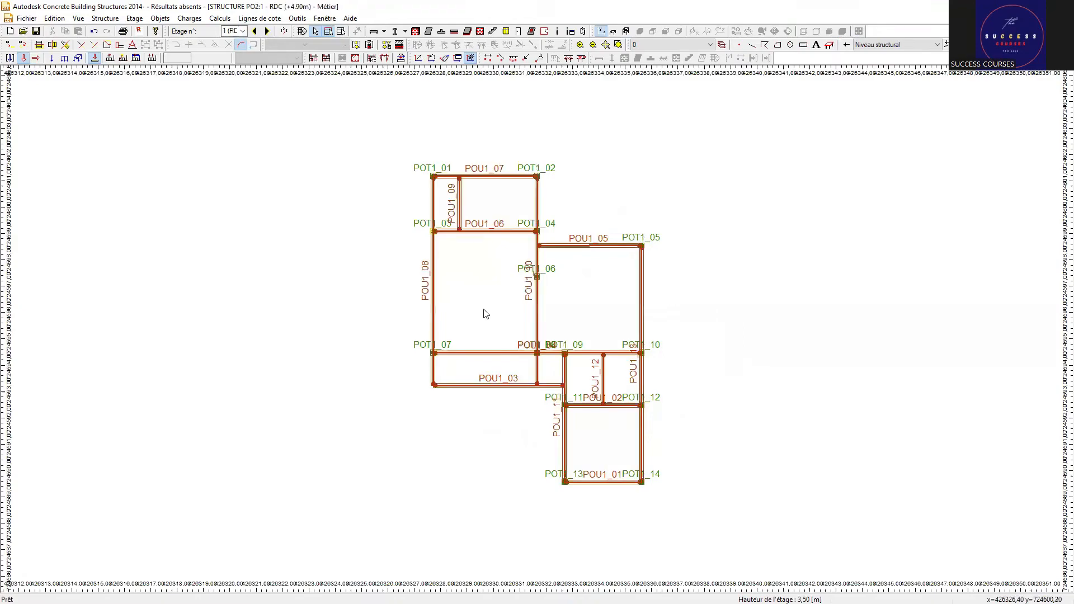
left_click(643, 423)
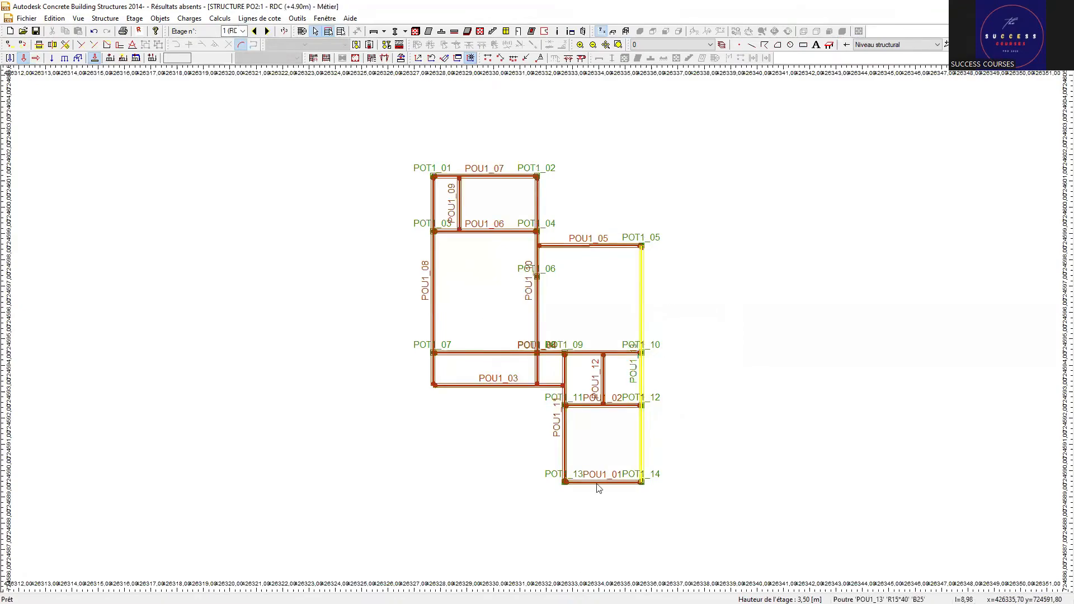
Hide the column names on the RDC plan in the Afficher settings, keeping only the beam names displayed
scroll(608, 486, "up", 2)
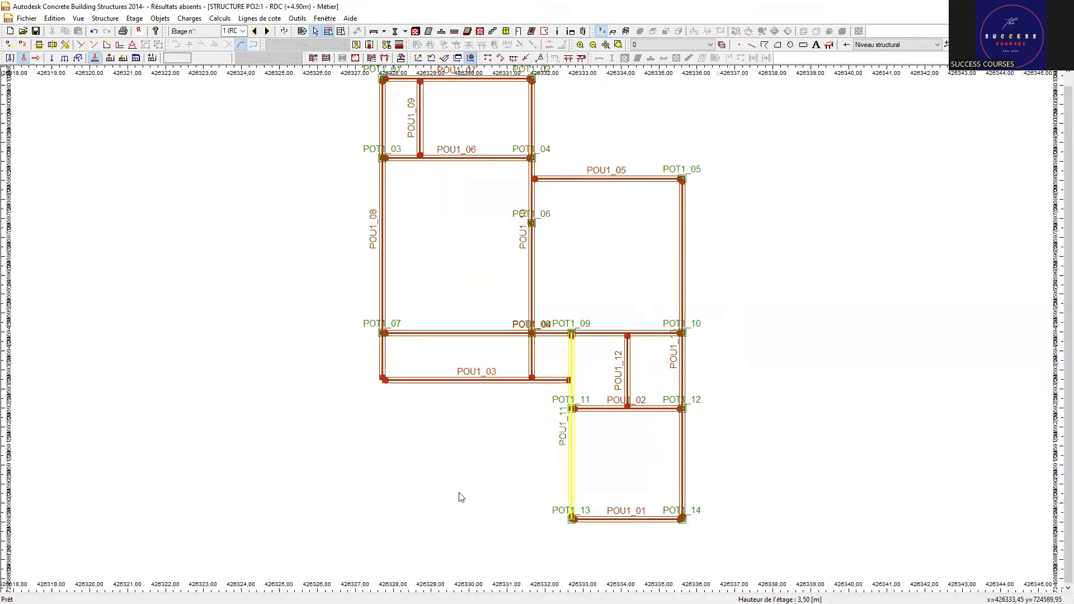
scroll(479, 252, "down", 1)
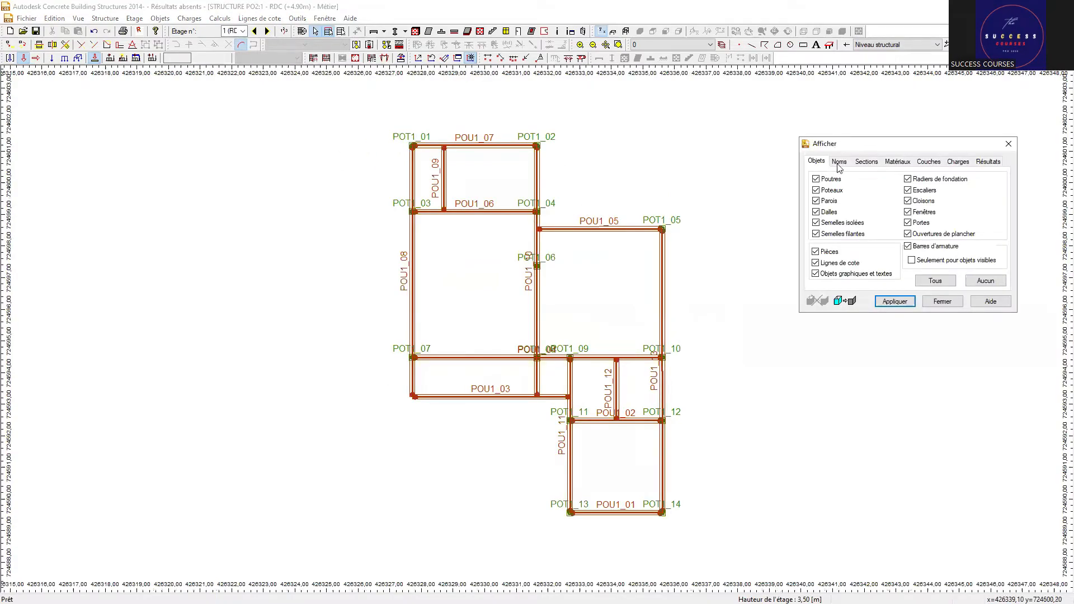
left_click(819, 192)
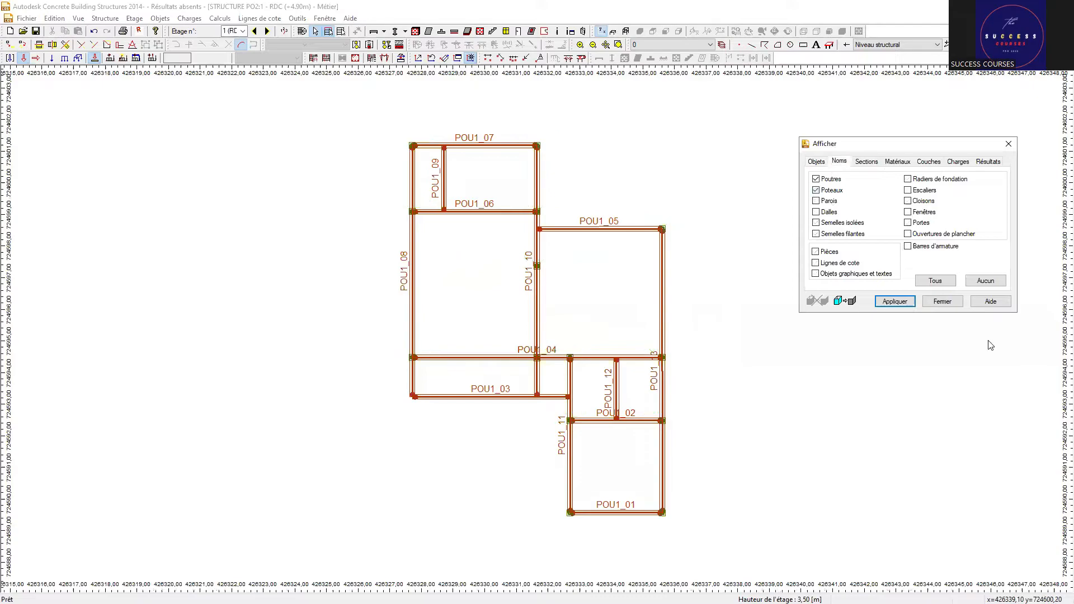
left_click(893, 304)
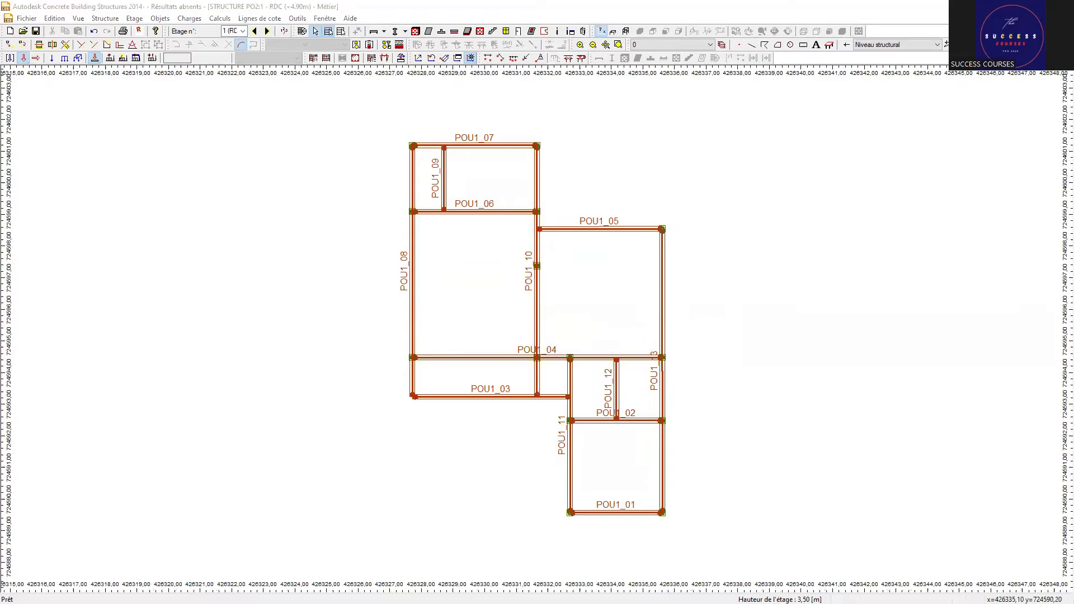
Check the beam naming on the RDC structural plan in ARCHICAD, and return to Concrete Building Structures
key("super")
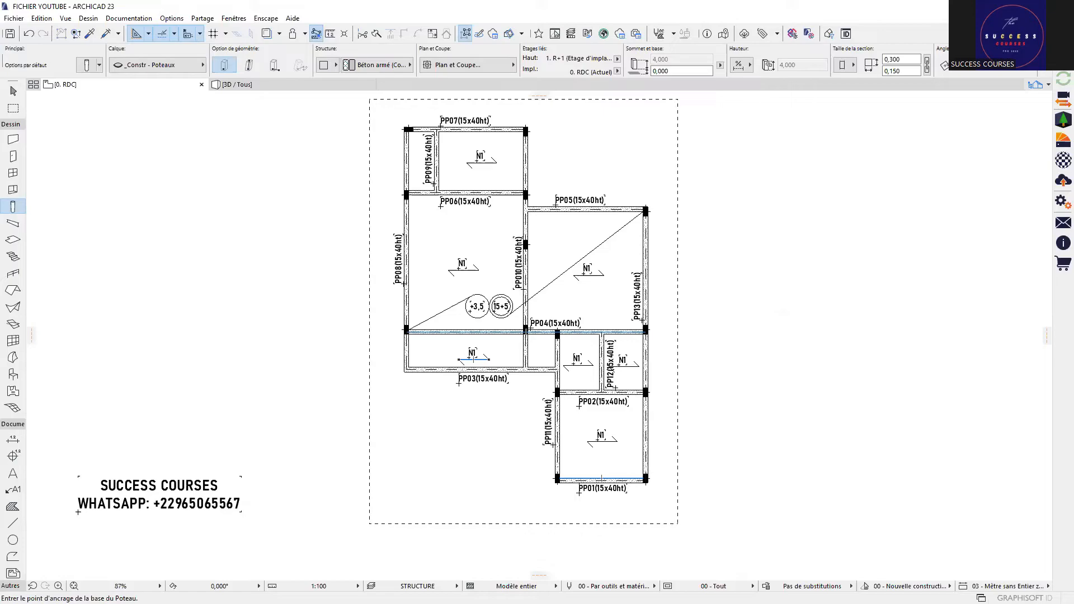
key("super")
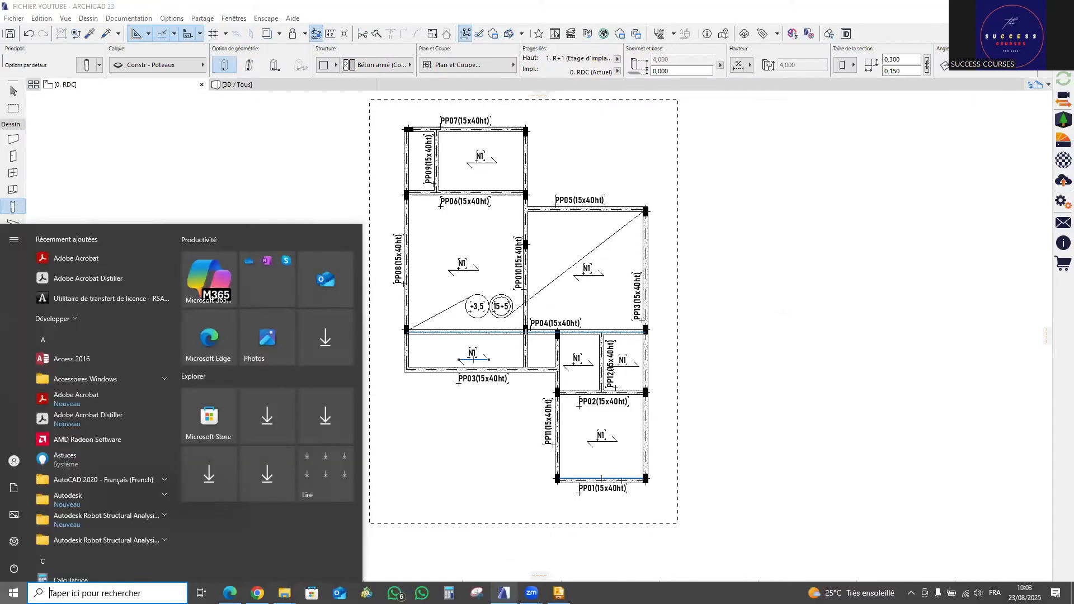
mouse_move(558, 587)
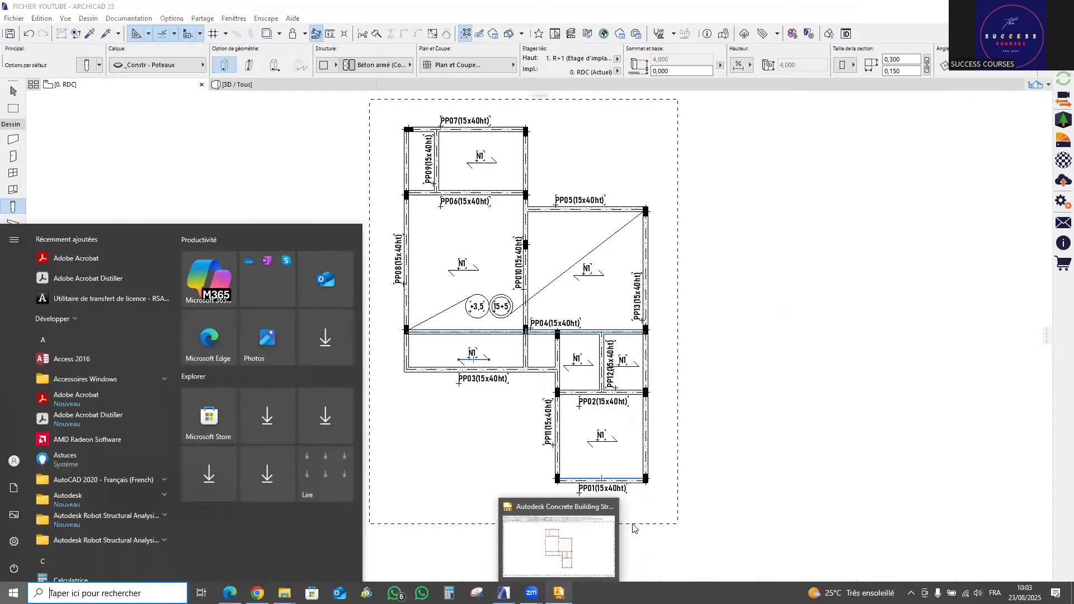
left_click(612, 509)
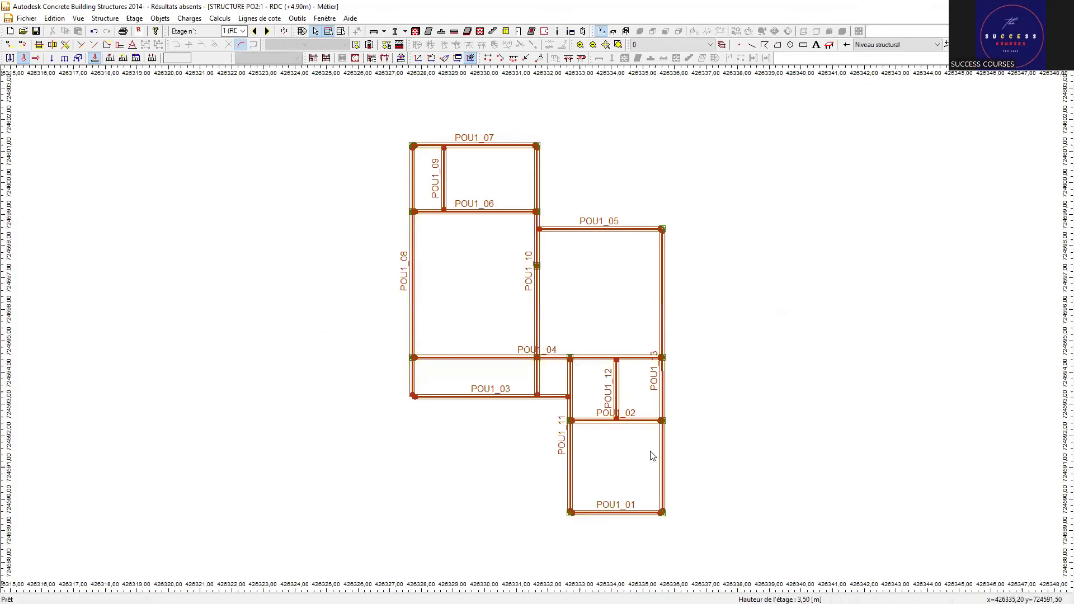
Open the properties of beam POU1_01, move the dialog clear of the plan, and show its characteristics
left_click(625, 512)
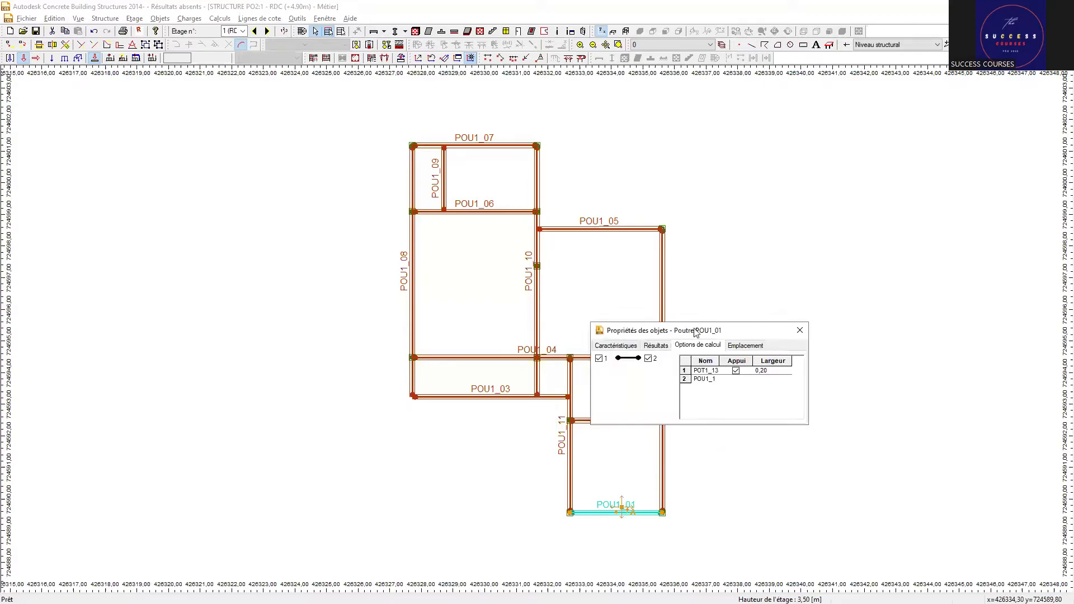
left_click_drag(695, 333, 824, 230)
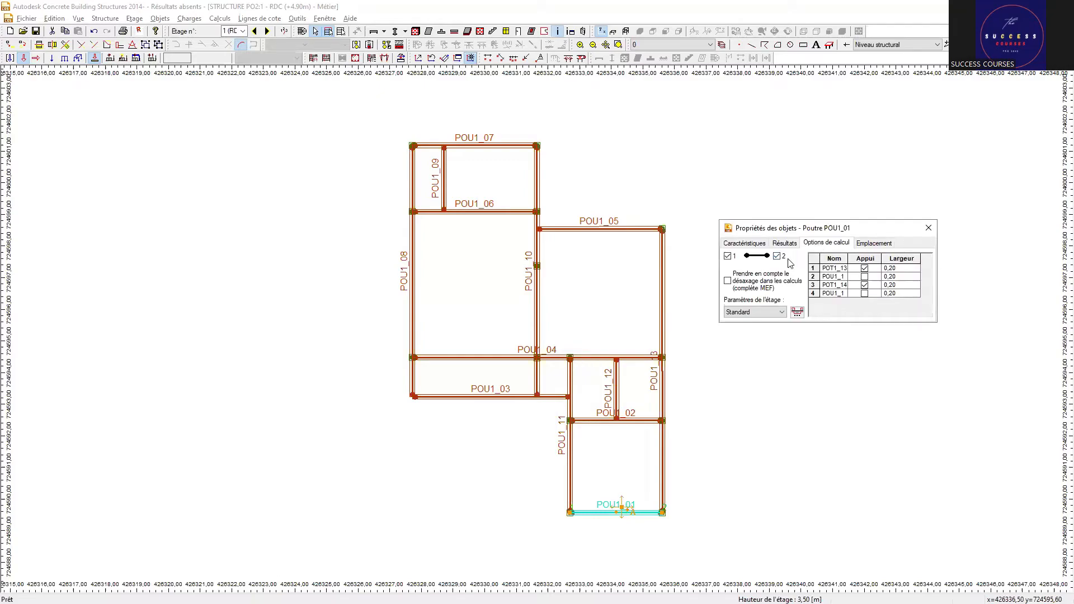
left_click(758, 245)
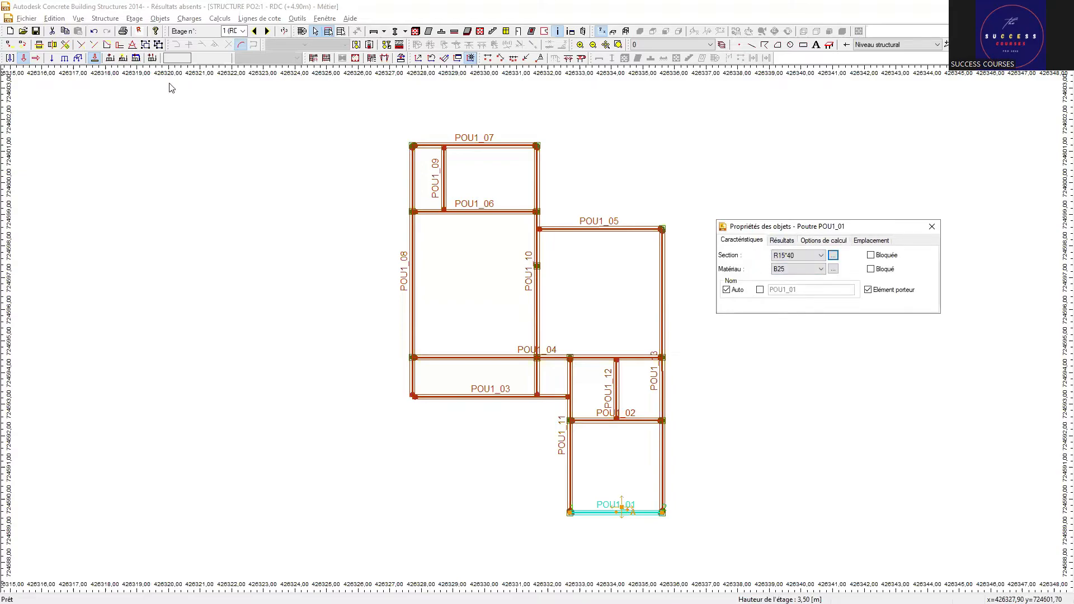
Select all RDC beams with the selection criteria, using the Poutre object filter
left_click(54, 18)
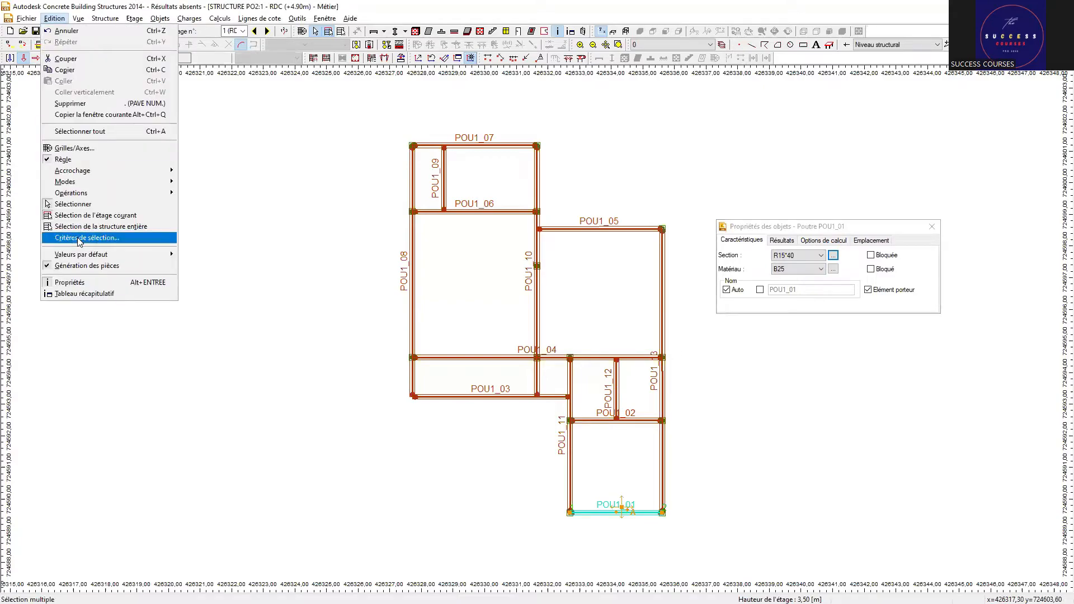
left_click(81, 239)
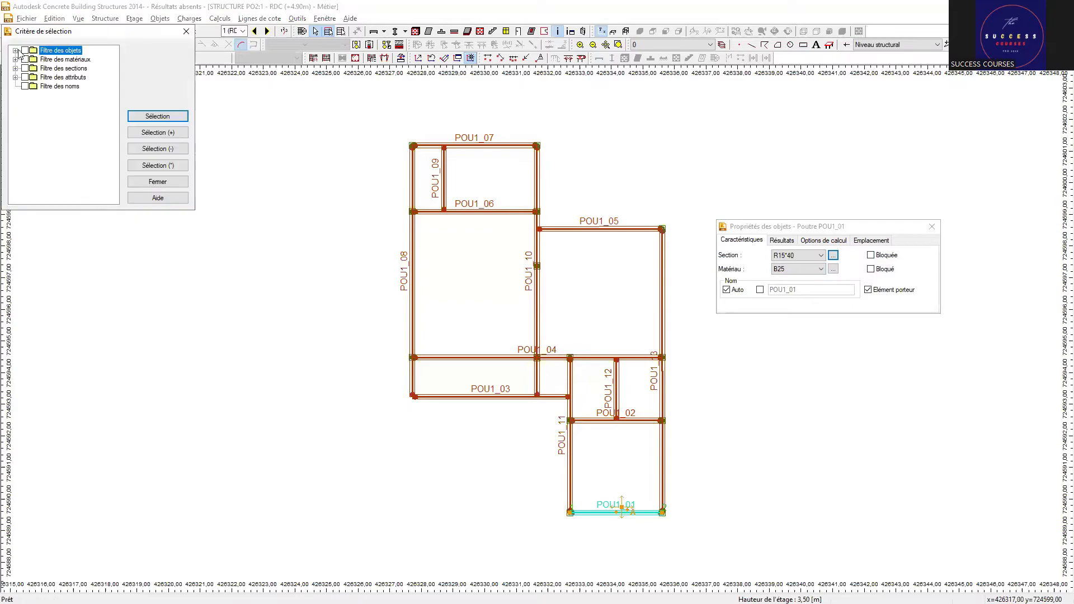
left_click(15, 51)
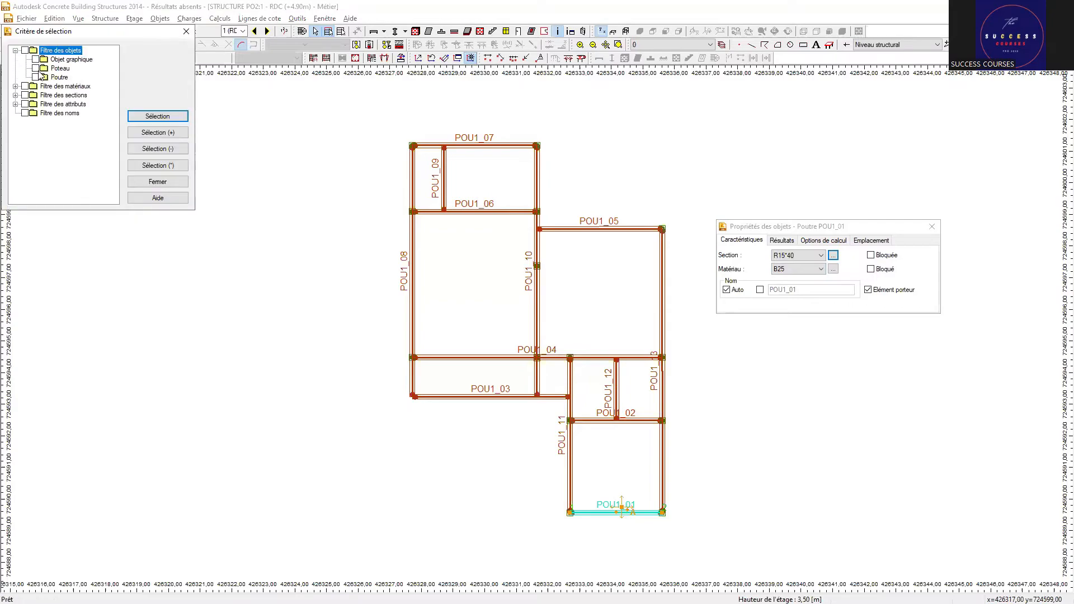
left_click(159, 111)
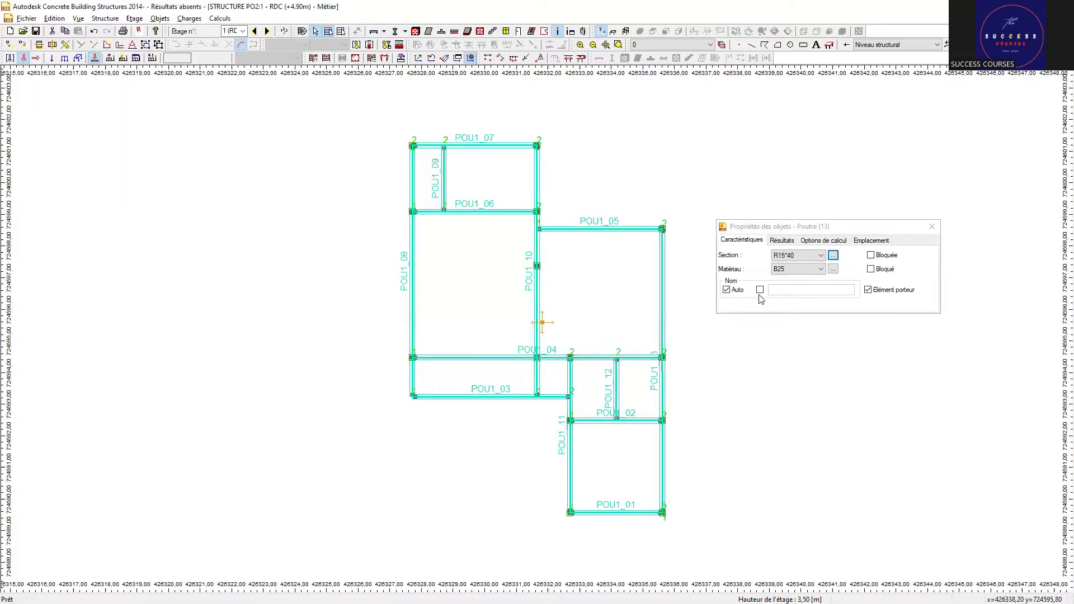
Replace the automatic names of all selected RDC beams with the custom name PP
left_click(759, 290)
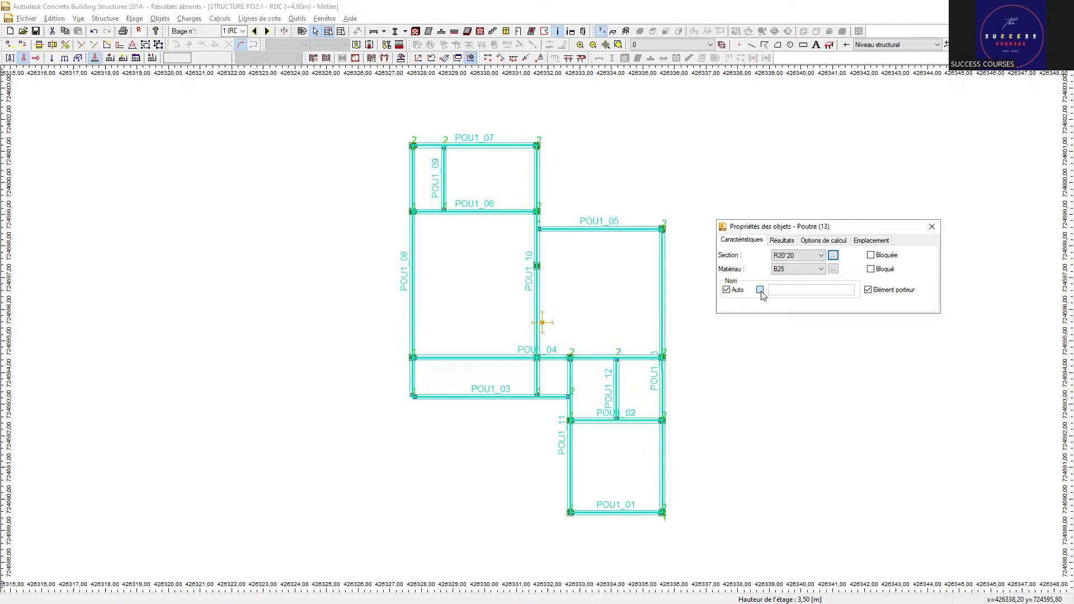
left_click(760, 290)
type("PP")
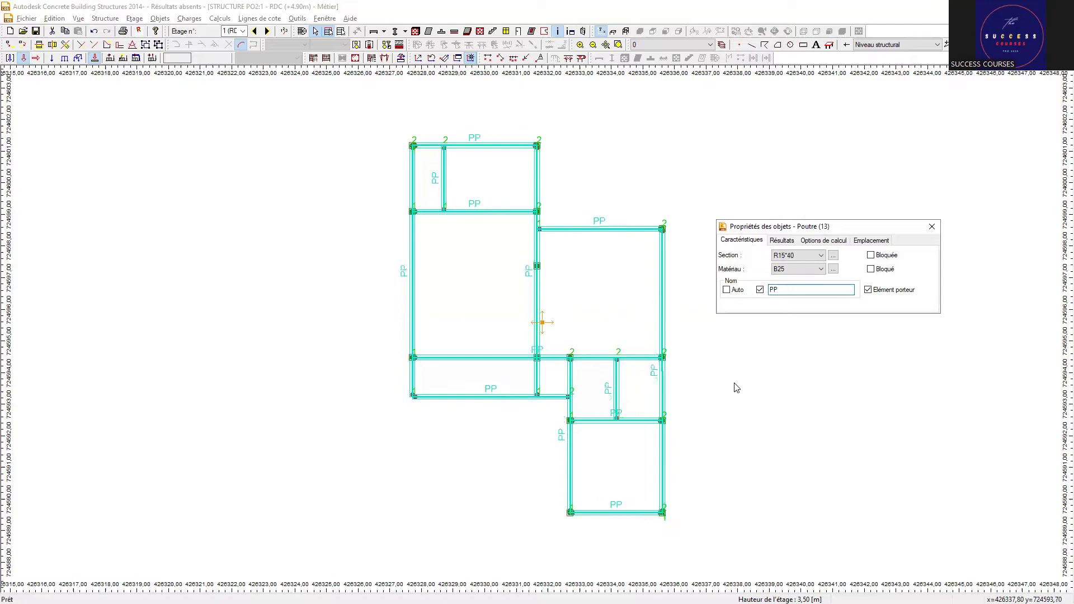
Rename the lowest horizontal beam of the right wing PP 01 and the next horizontal beam above it PP02
left_click(659, 508)
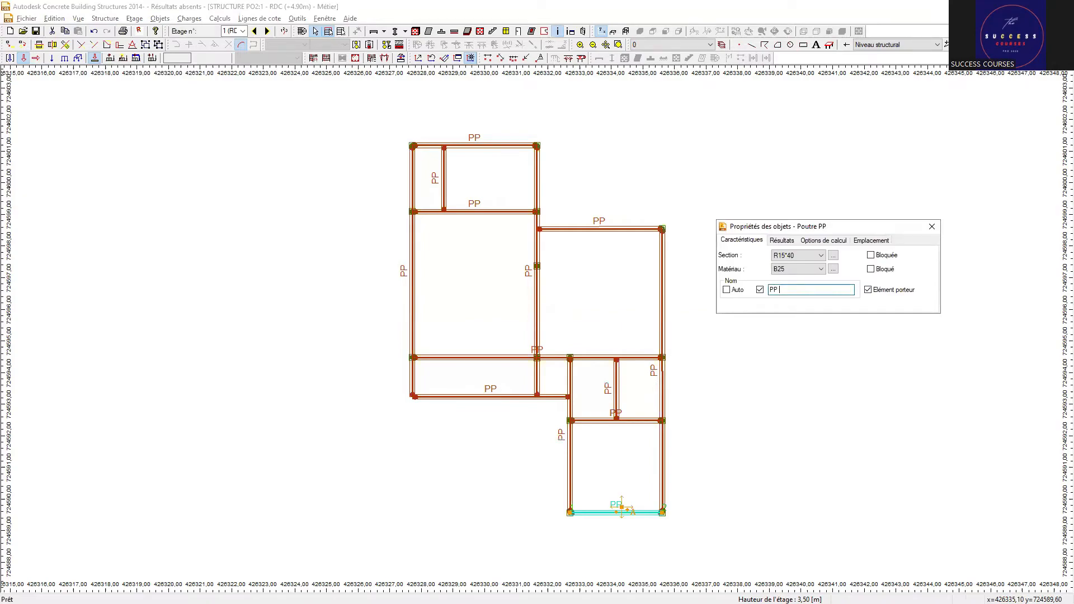
type("01")
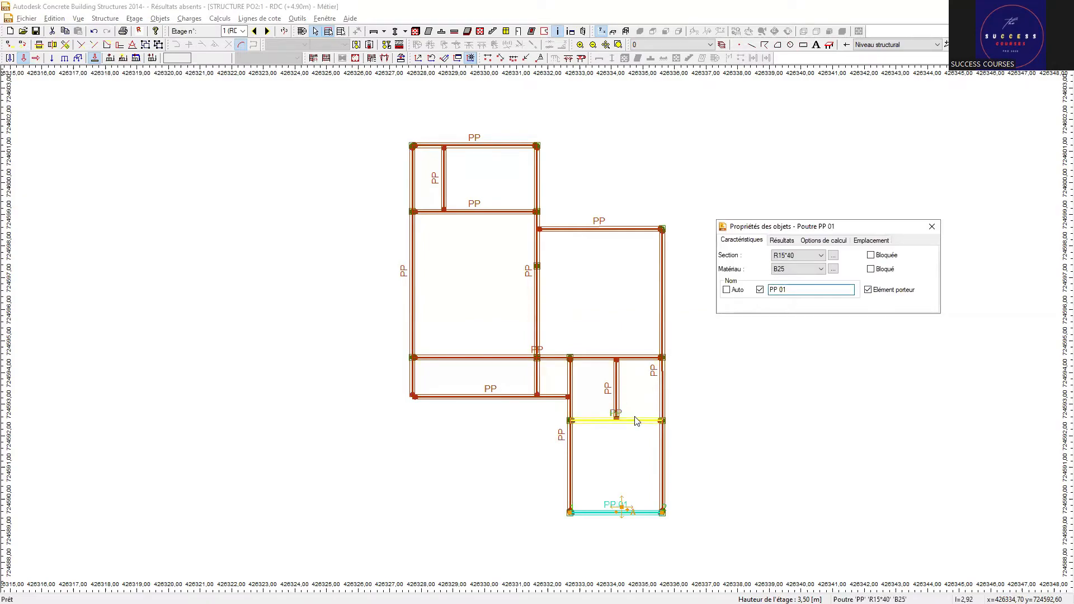
left_click(794, 286)
type("0")
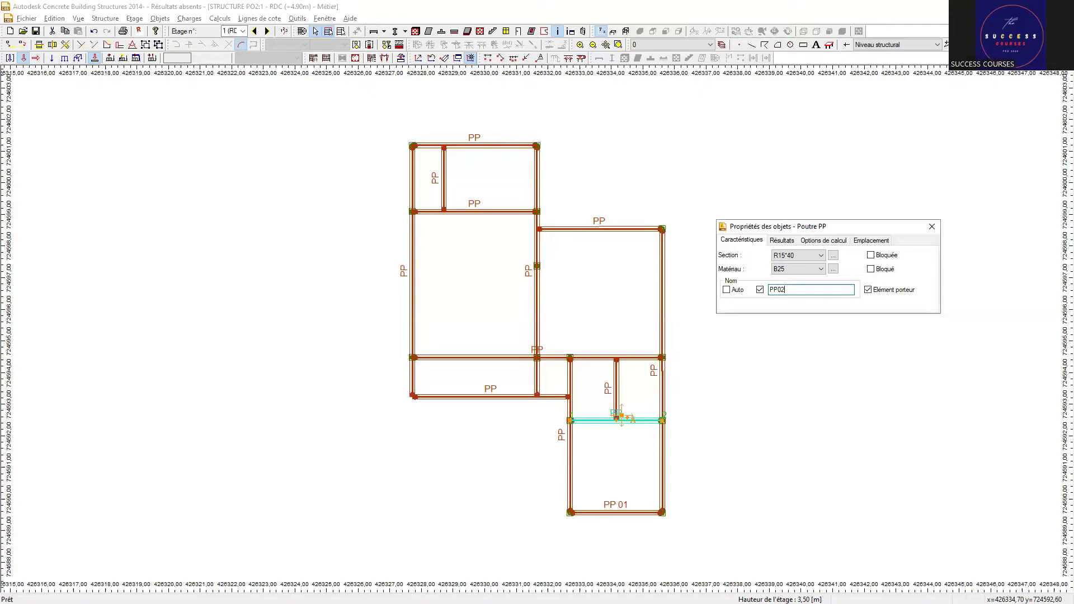
key("Return")
Rename the horizontal beam along the lower edge of the left wing PP03
left_click(491, 396)
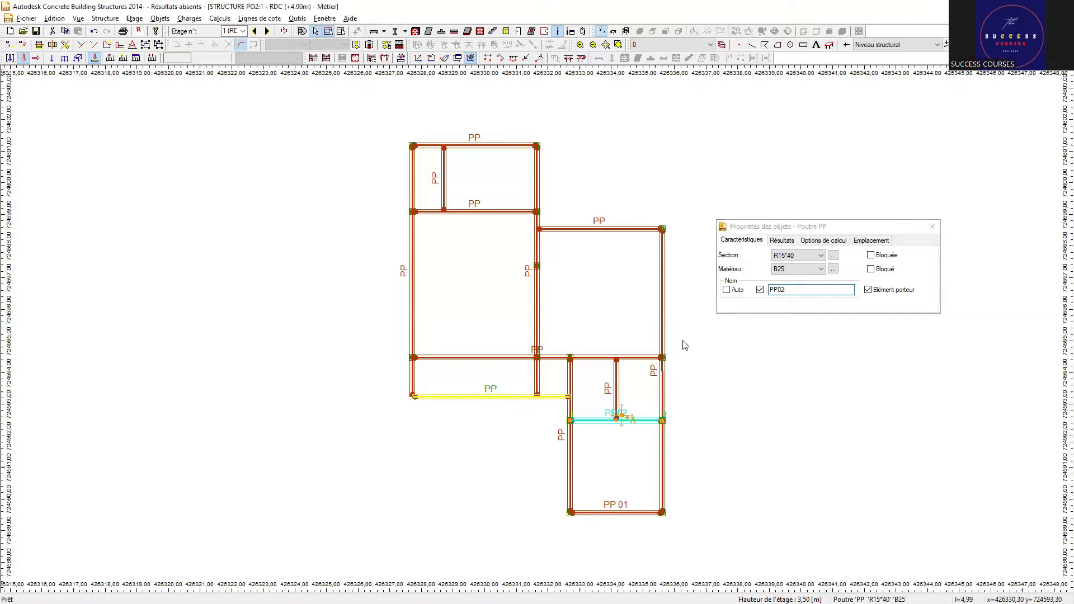
left_click(794, 287)
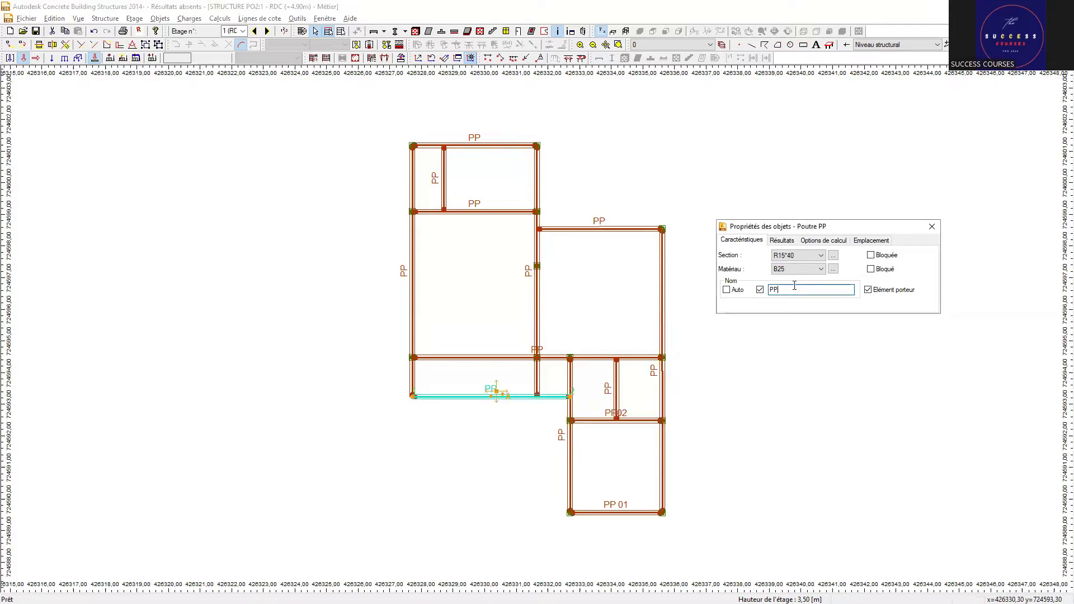
type("03")
key("Return")
Rename the long horizontal beam spanning both wings PP04 and the upper horizontal beam of the right wing PP05
left_click(513, 355)
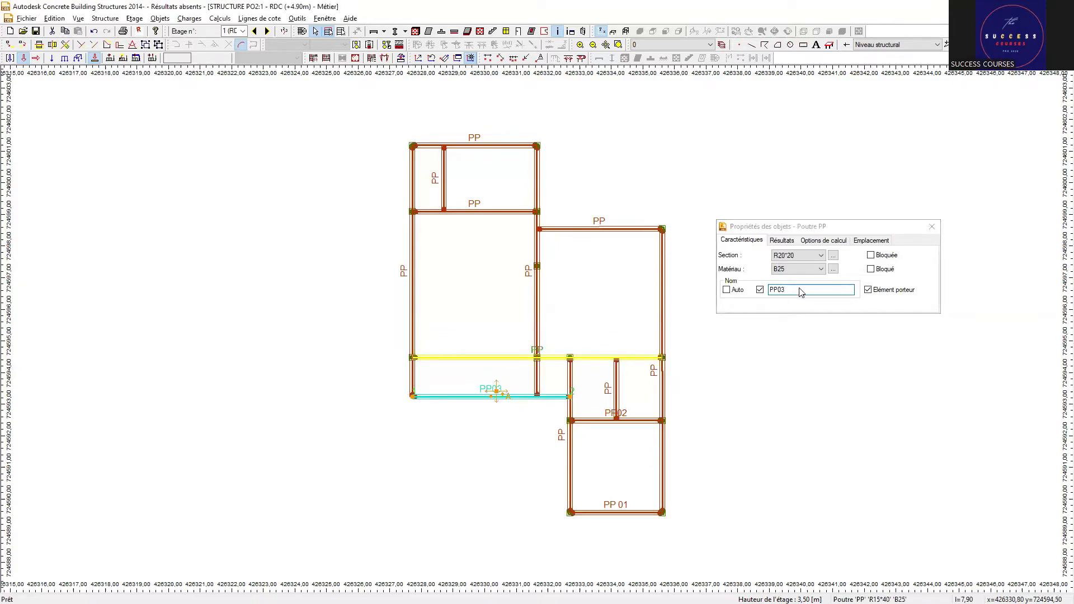
type("04")
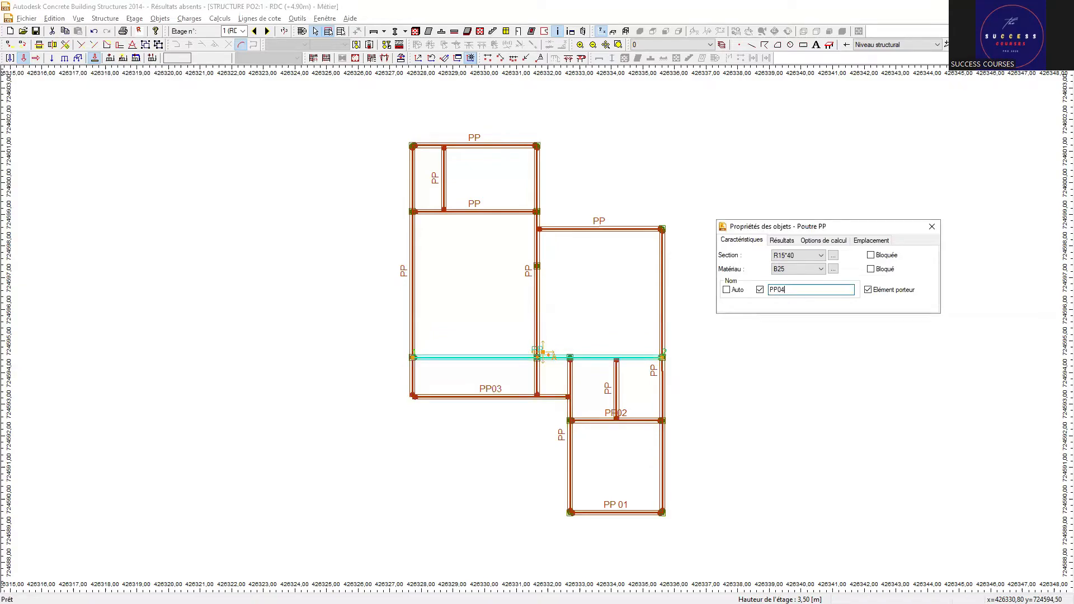
key("Return")
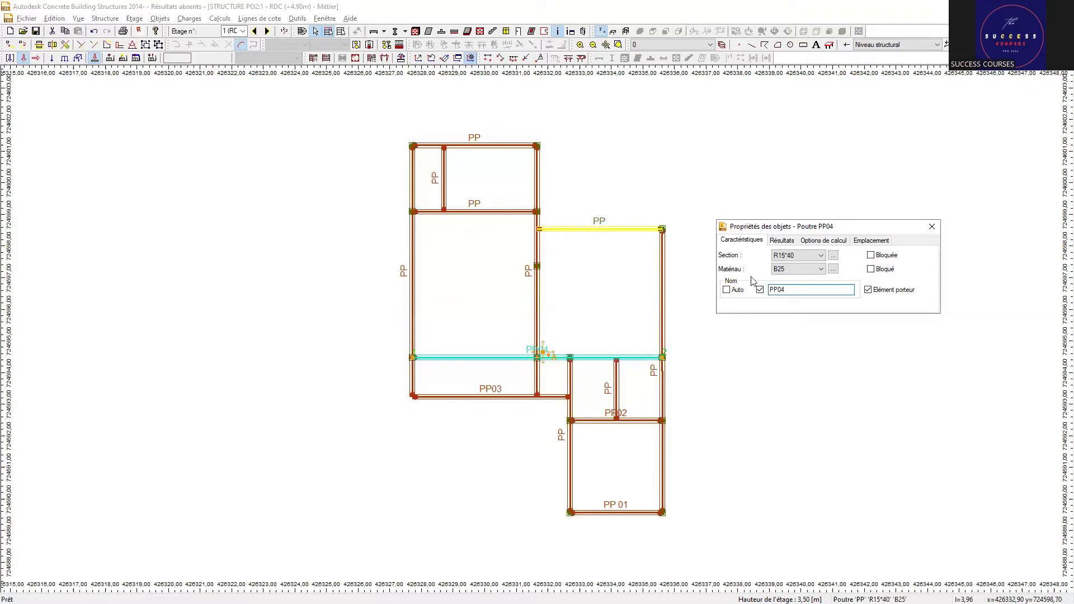
left_click(796, 290)
type("05")
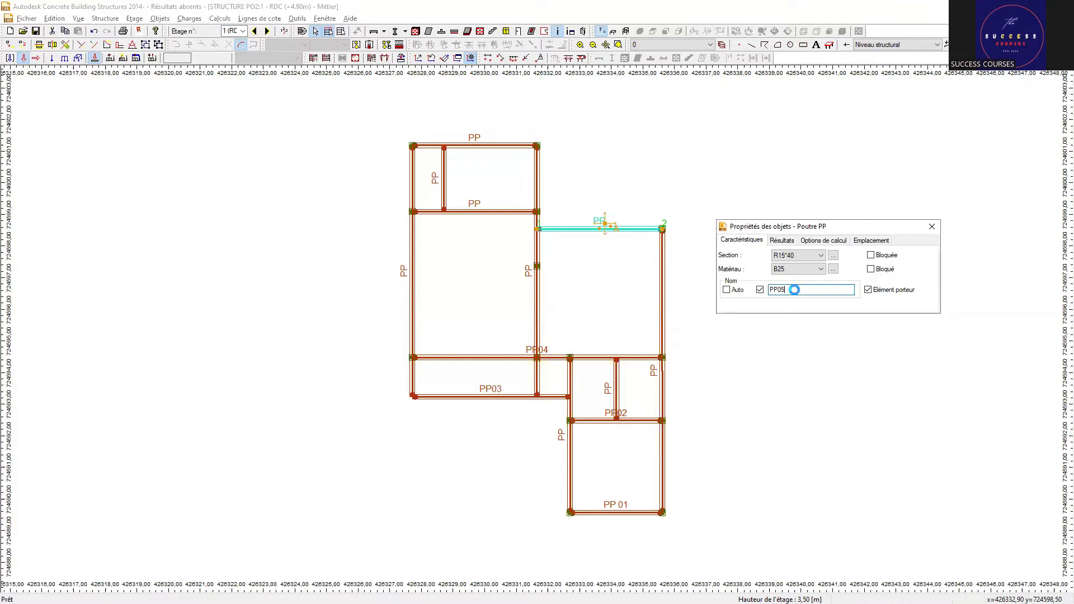
Rename the inner horizontal beam in the upper left wing PP06 and the topmost horizontal beam PP07
left_click(501, 211)
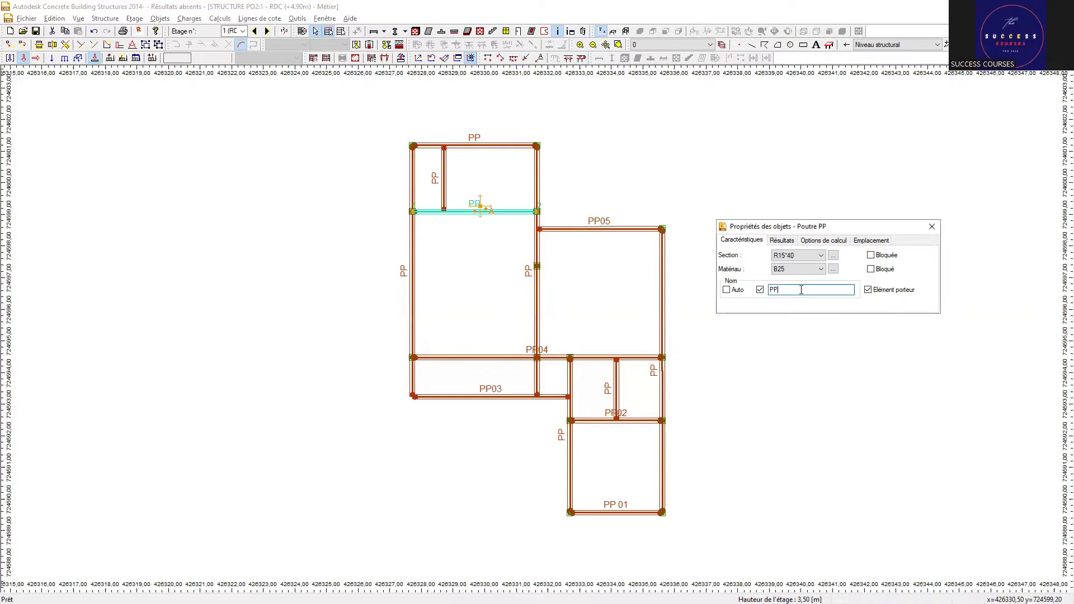
type("06")
key("Return")
left_click(472, 145)
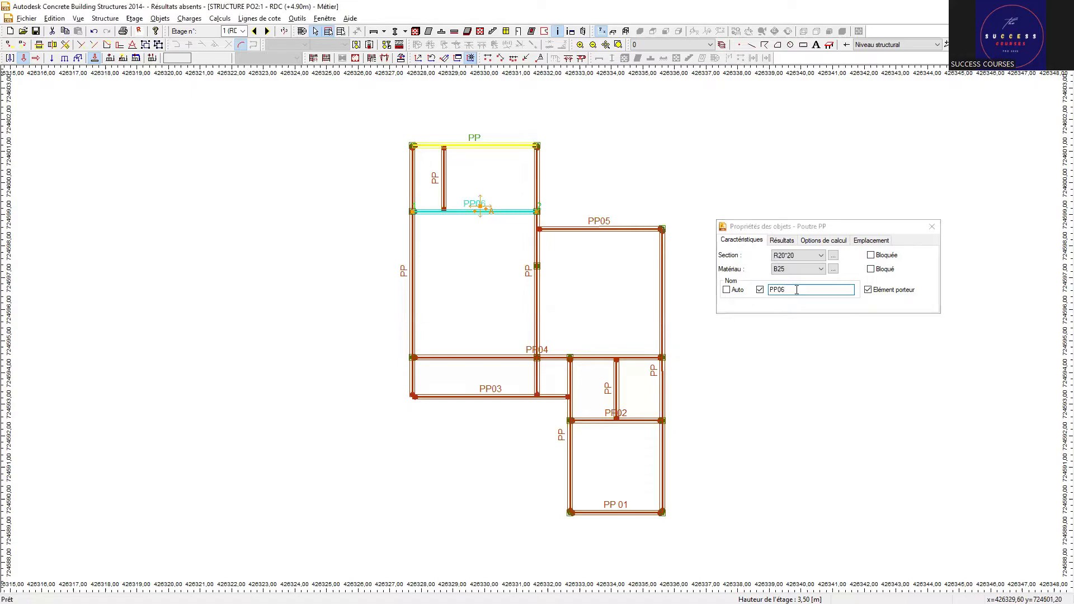
type("07")
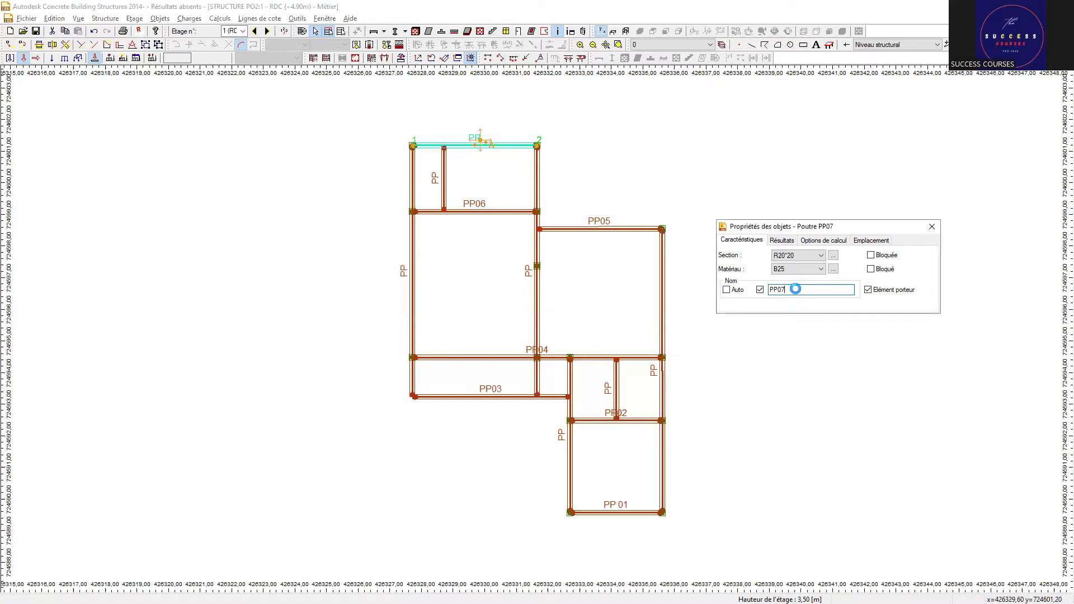
Rename the leftmost long vertical beam PP08 and the short vertical beam between PP06 and PP07 PP09
left_click(412, 293)
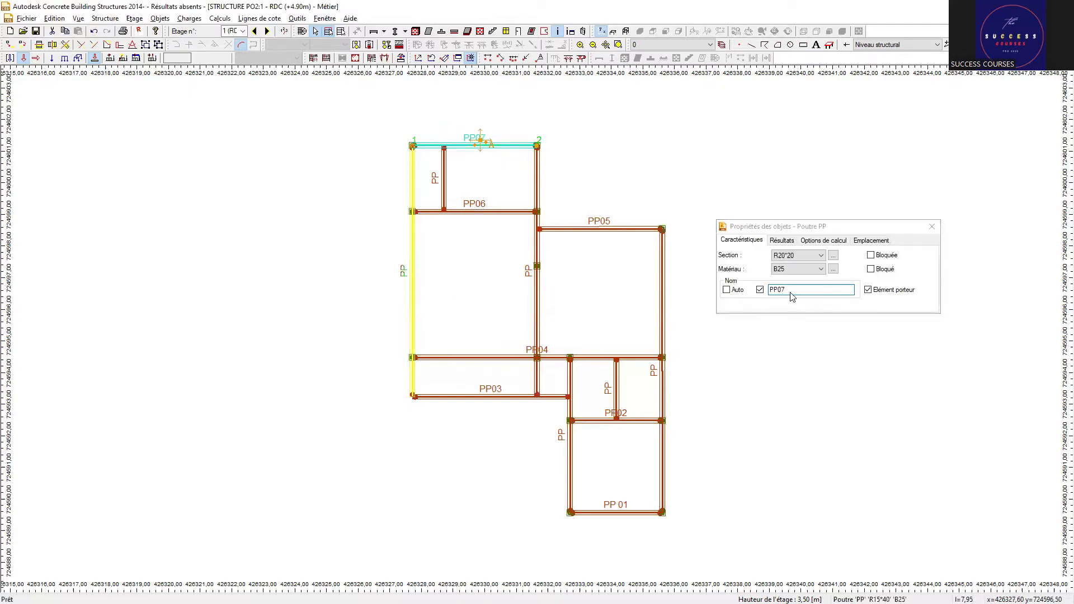
type("0")
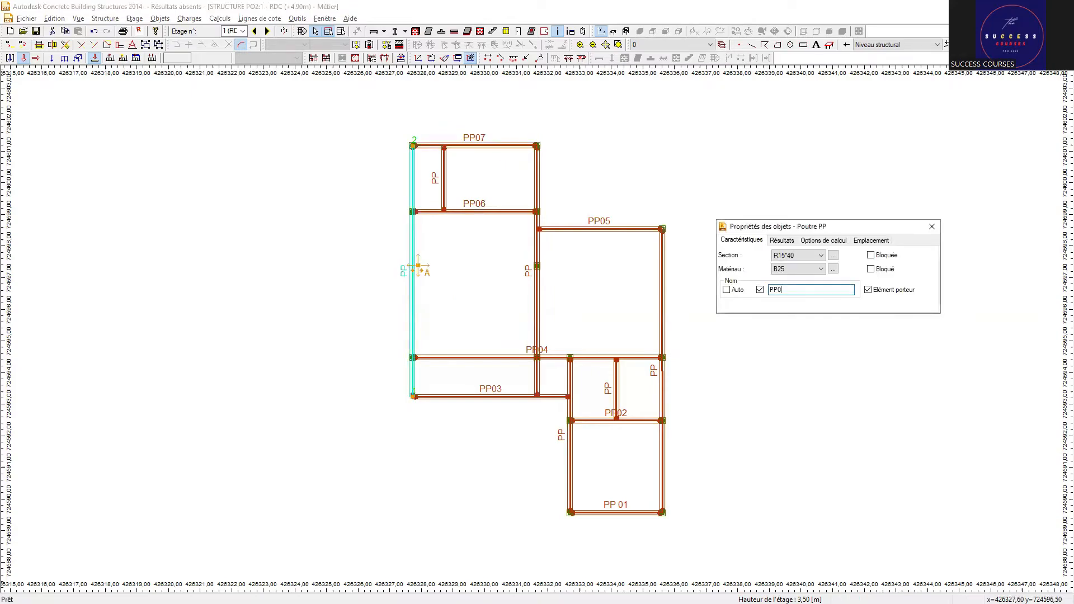
type("8")
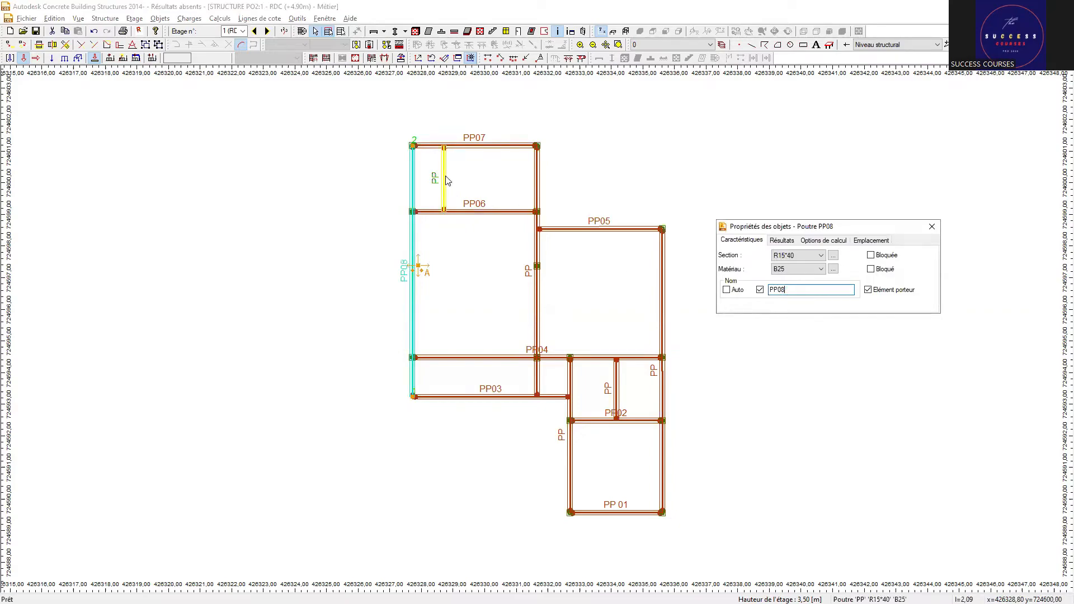
left_click(793, 289)
type("0")
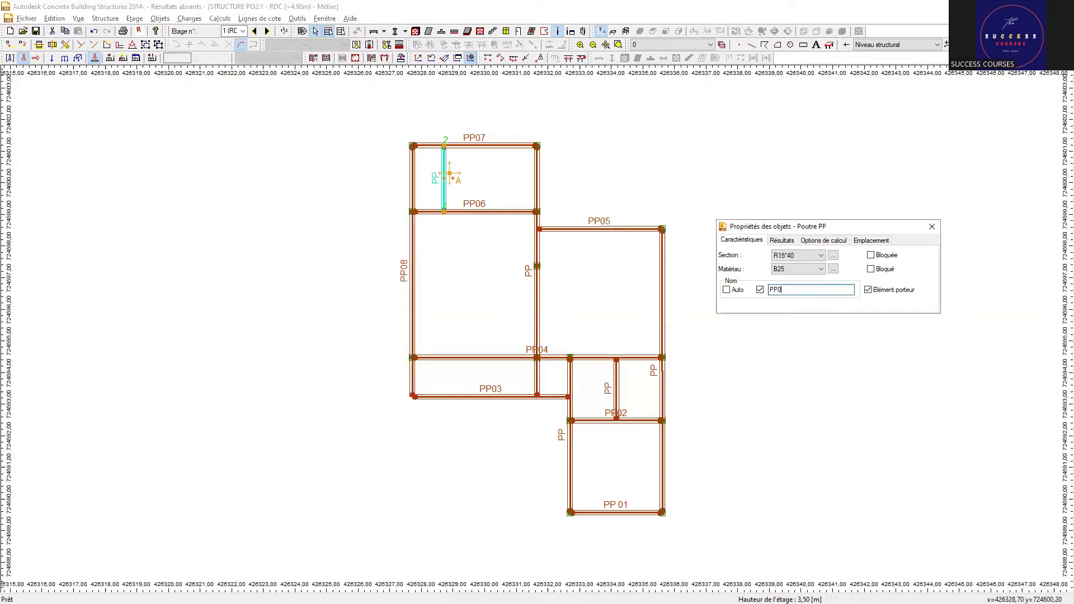
type("9")
Rename the long vertical beam between the two wings PP10 and the left vertical beam of the lower right wing PP11
left_click(533, 320)
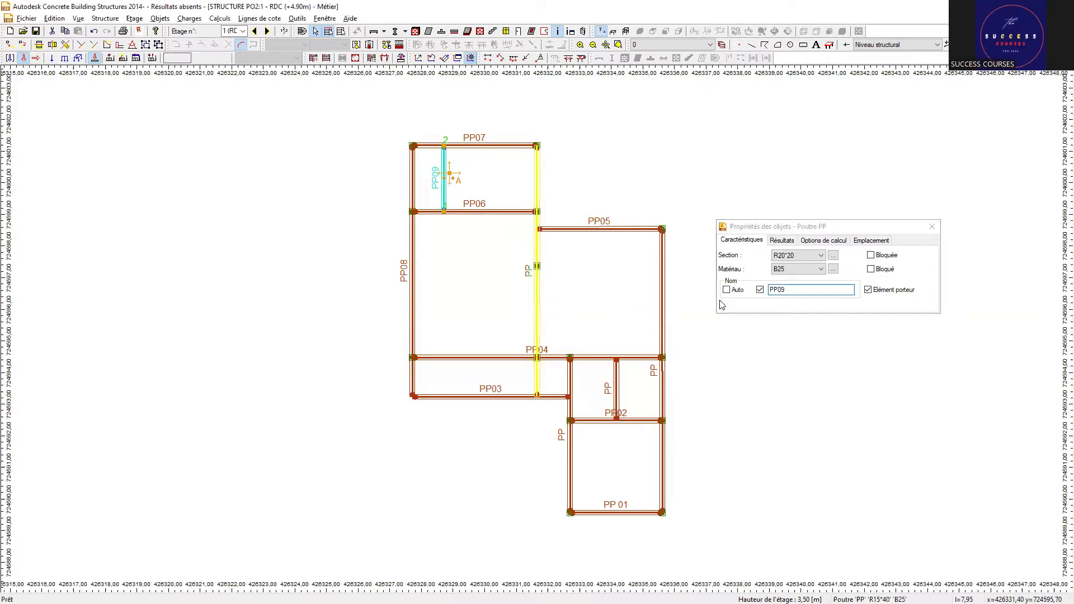
left_click(805, 291)
type("1")
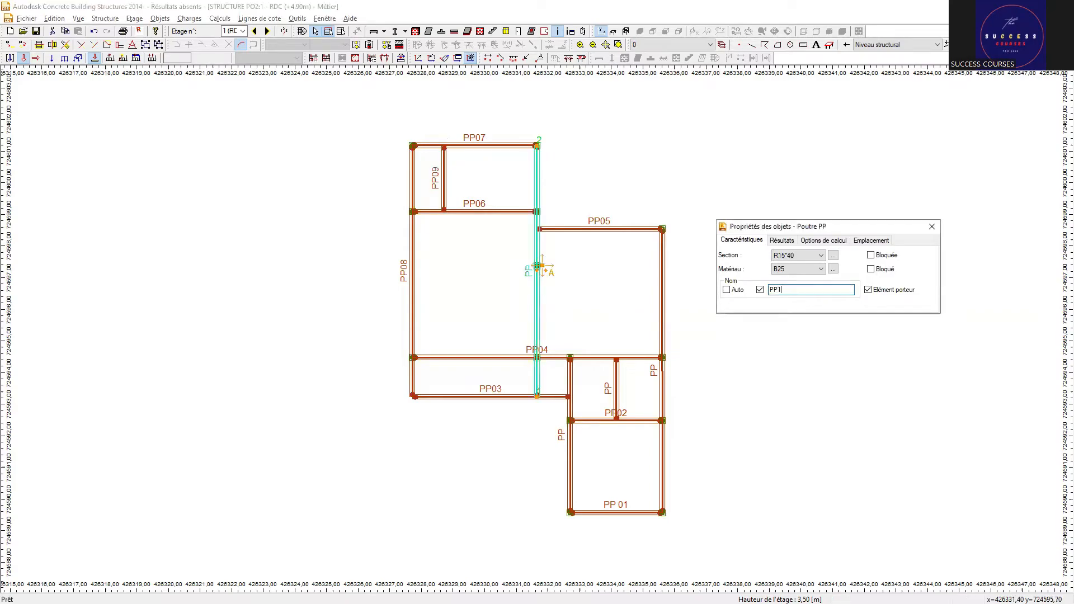
type("0")
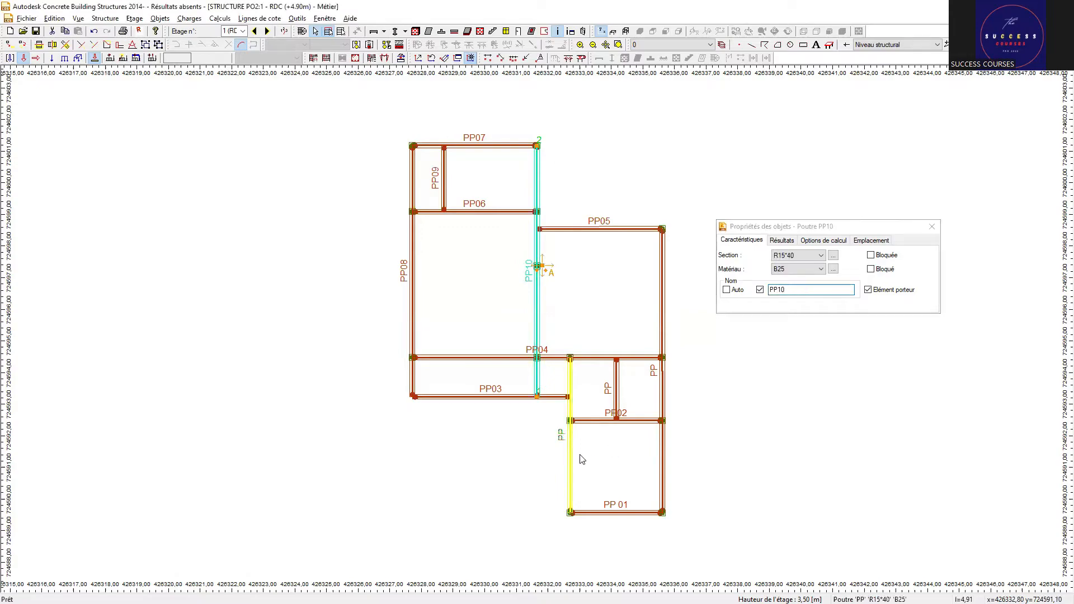
left_click(792, 293)
type("11")
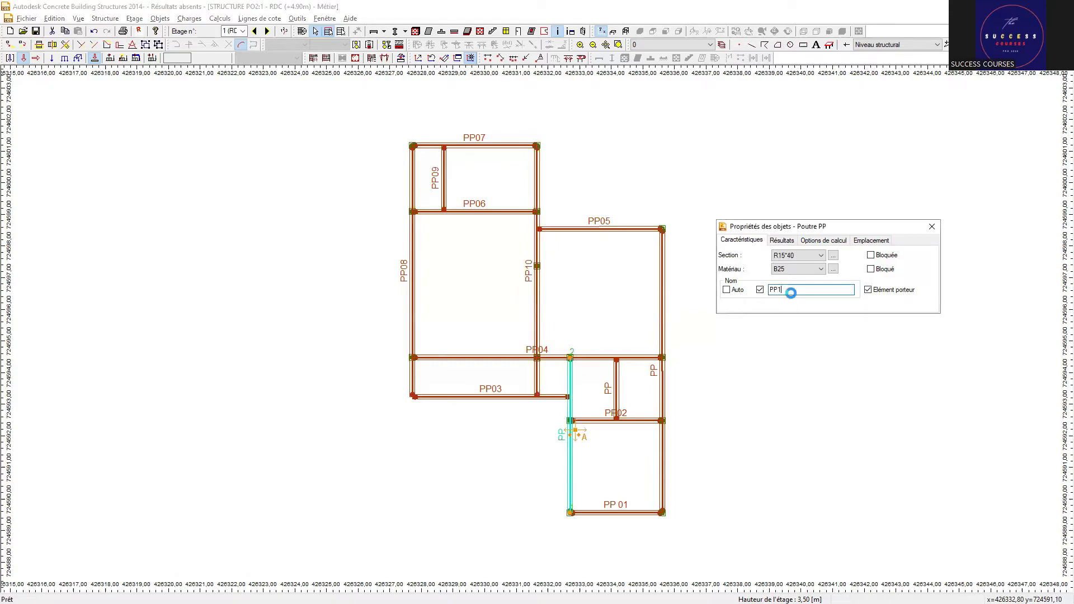
Rename the short vertical beam between PP02 and PP04 PP12 and the rightmost vertical beam PP13, and clear the selection
left_click(620, 373)
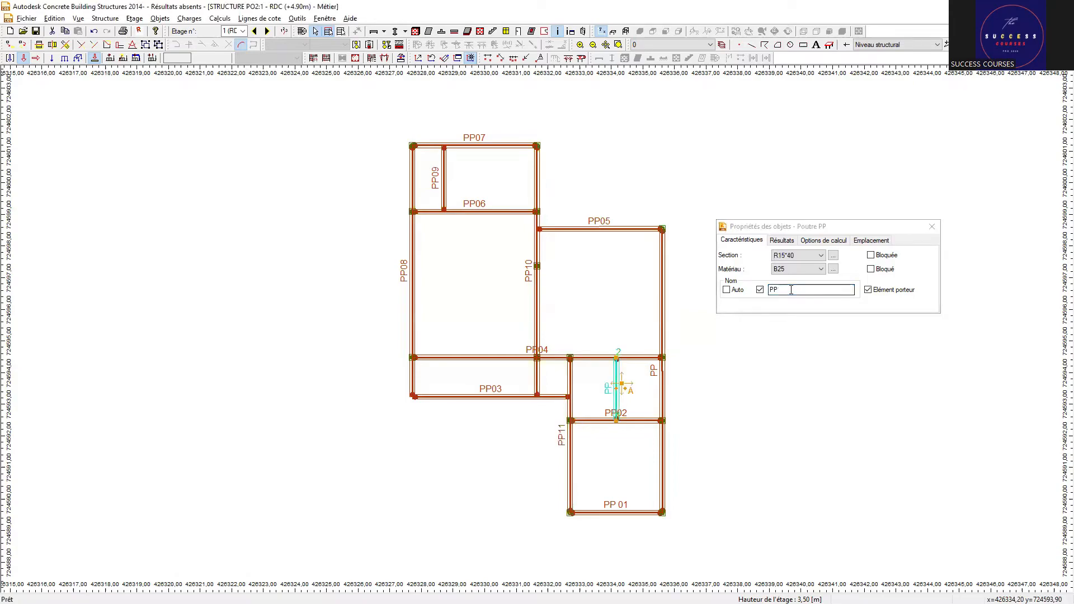
left_click(791, 290)
type("12")
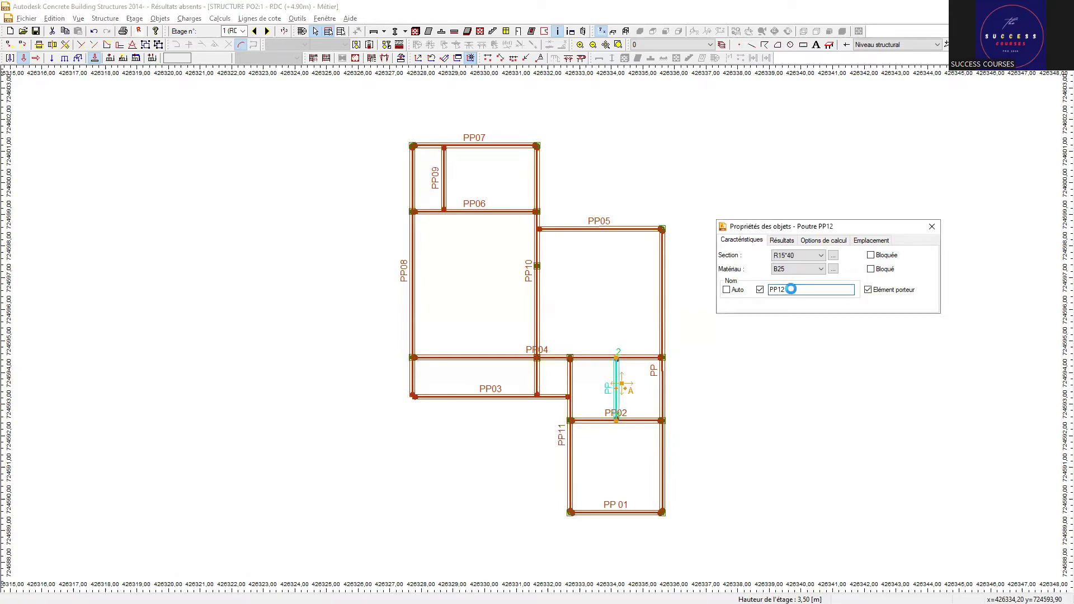
left_click(663, 318)
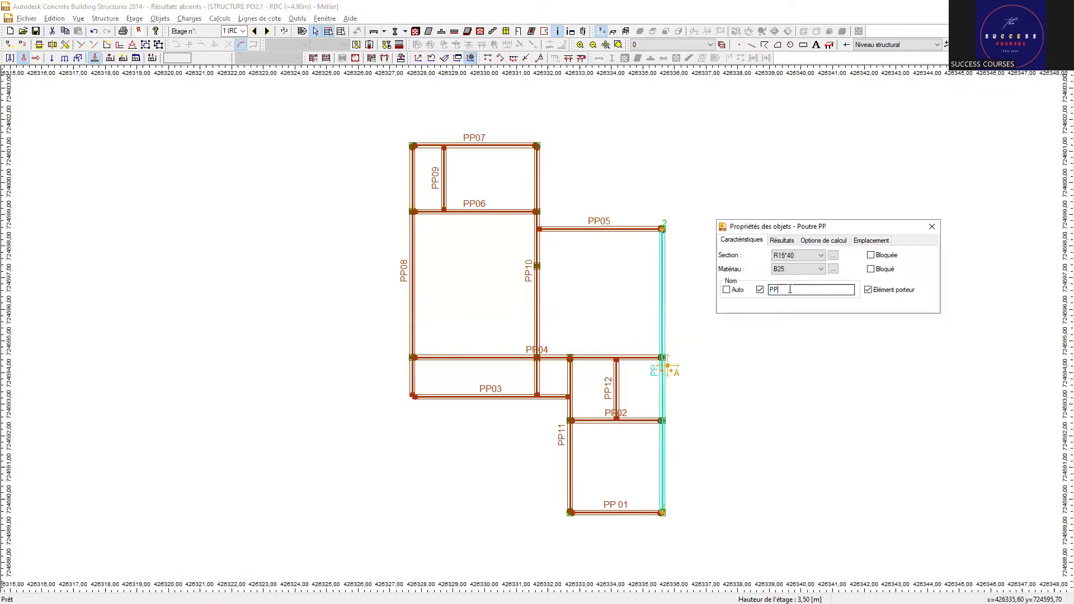
type("13")
key("Return")
left_click(601, 469)
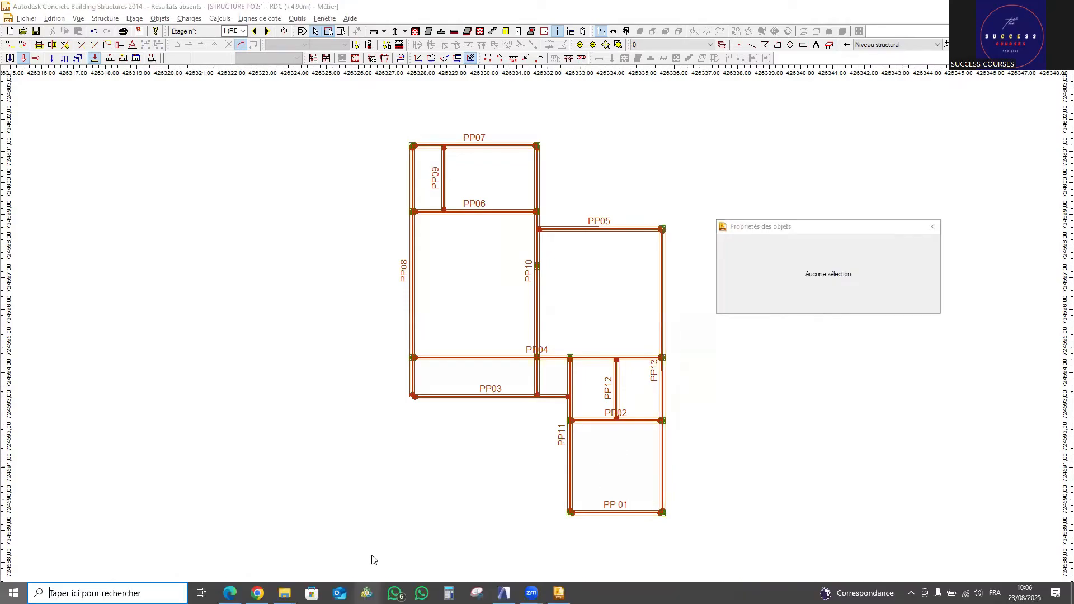
Compare the beam names with the ARCHICAD RDC plan and read the support verification section of ETAPES DE STRUCTURE.pdf in Chrome
key("super")
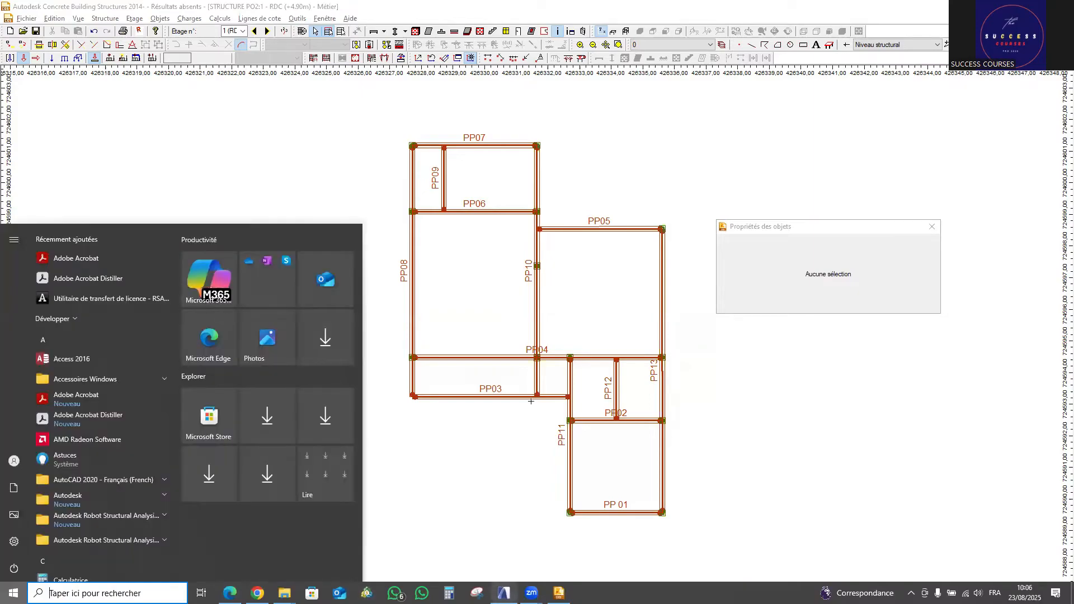
left_click(504, 593)
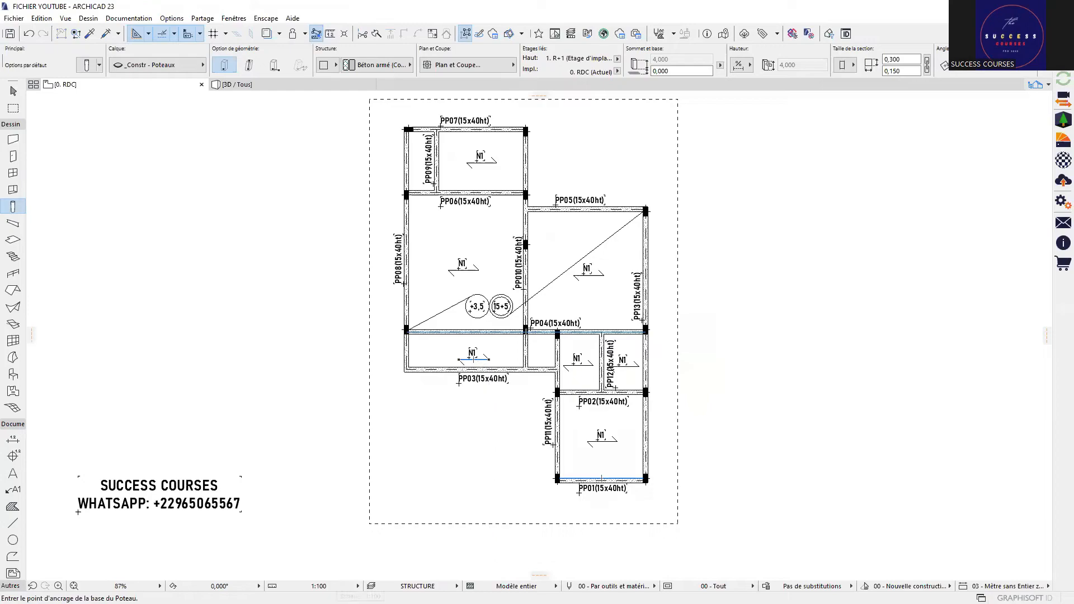
key("super")
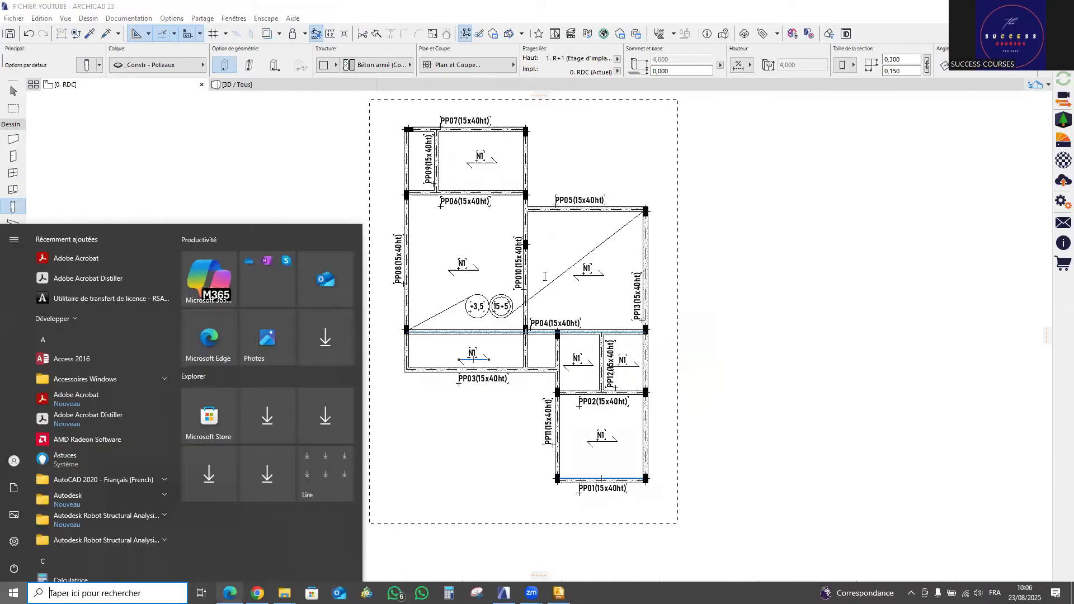
left_click(257, 592)
left_click(495, 484)
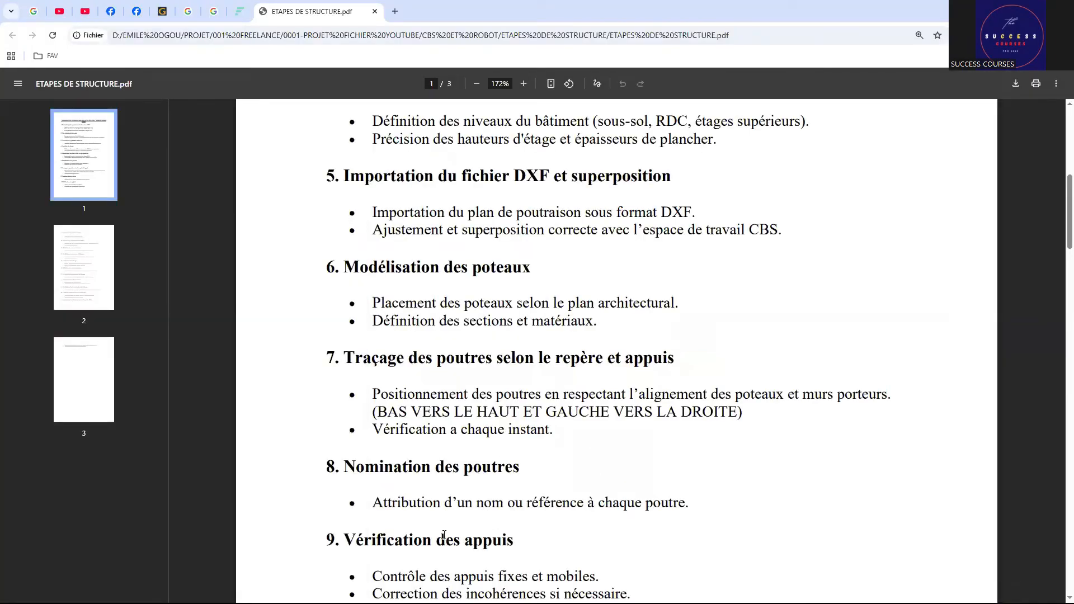
scroll(389, 446, "down", 1)
scroll(472, 444, "down", 1)
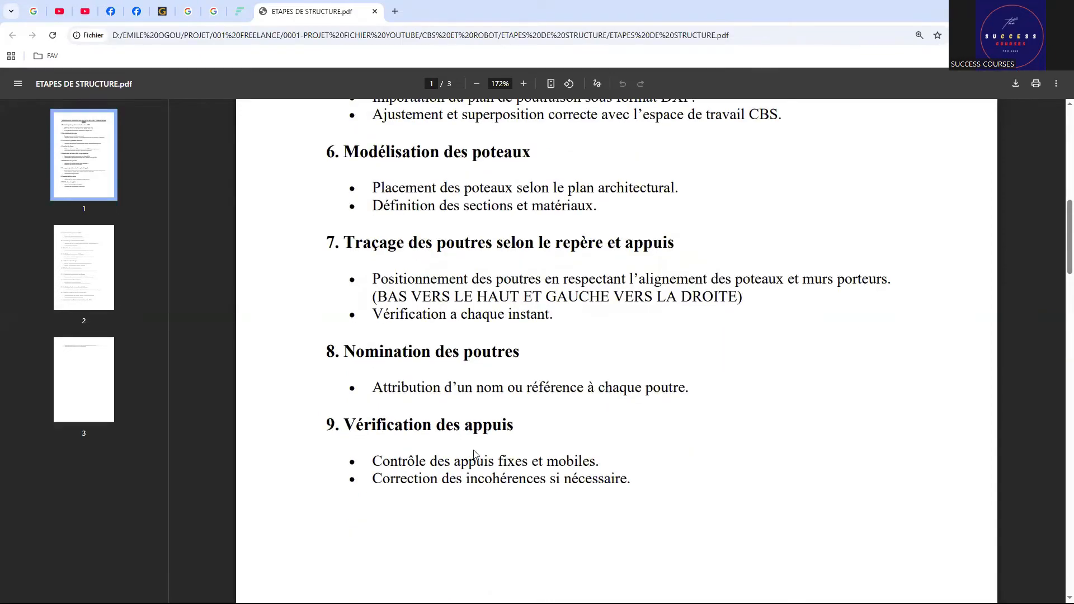
scroll(474, 453, "down", 5)
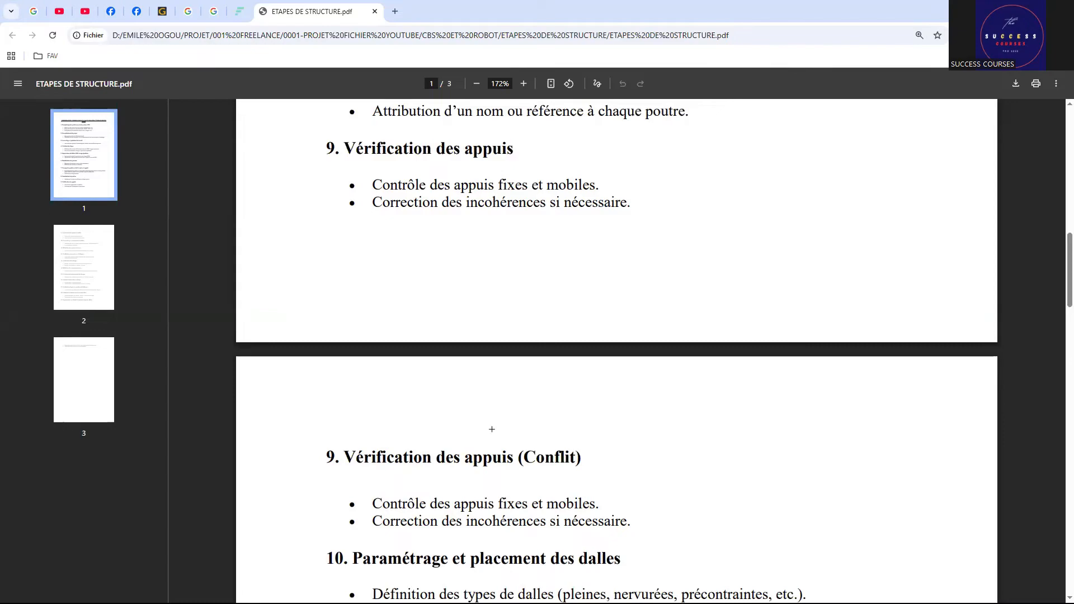
Return to Concrete Building Structures and examine the supports of beams PP 01 and PP02 in their calculation options
key("alt+Tab")
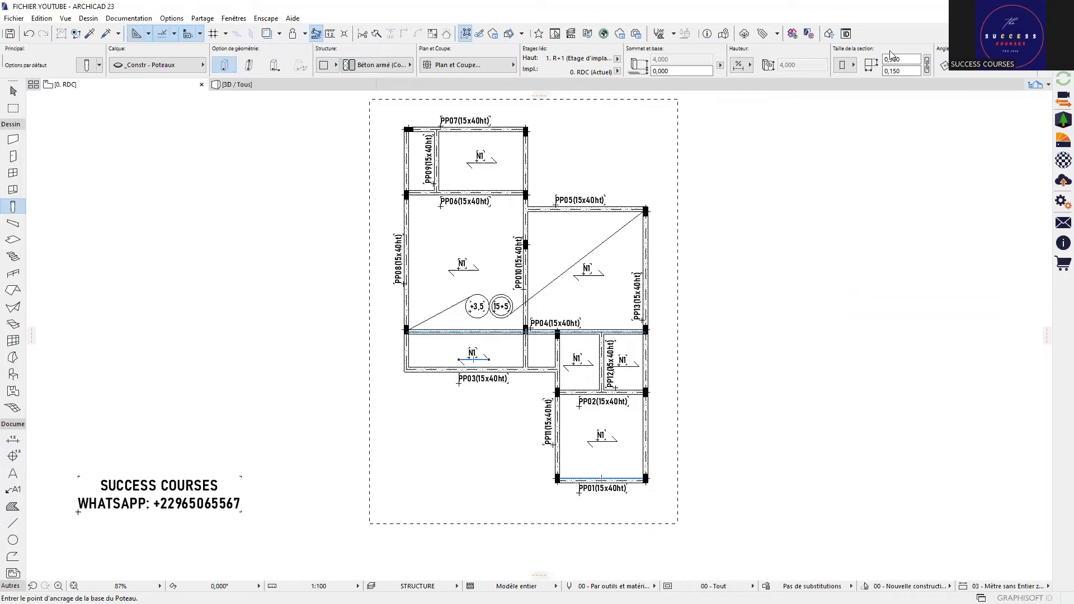
key("alt+Tab")
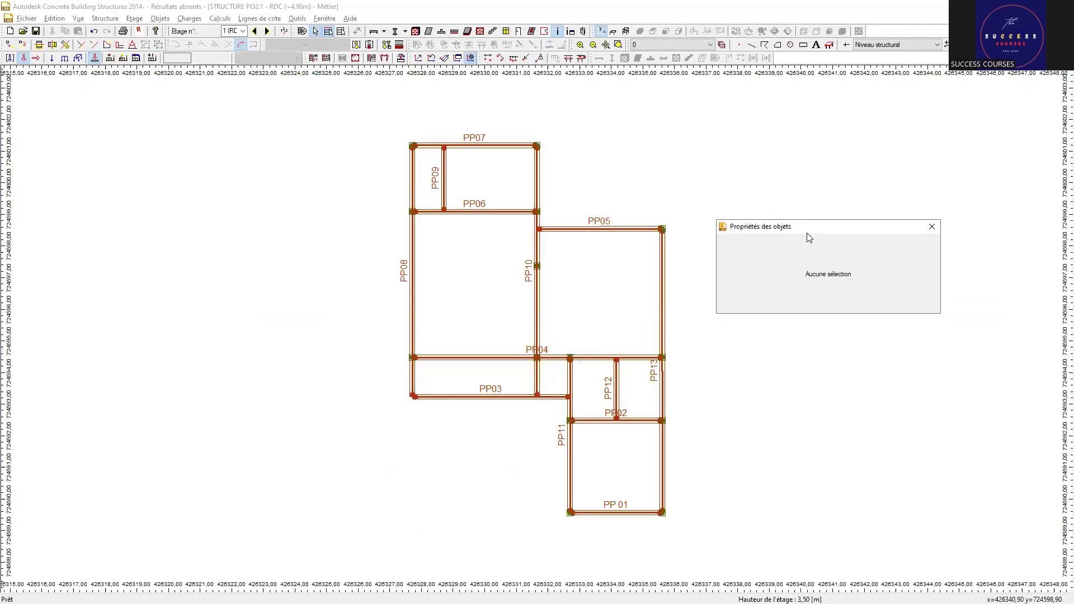
left_click_drag(807, 233, 869, 139)
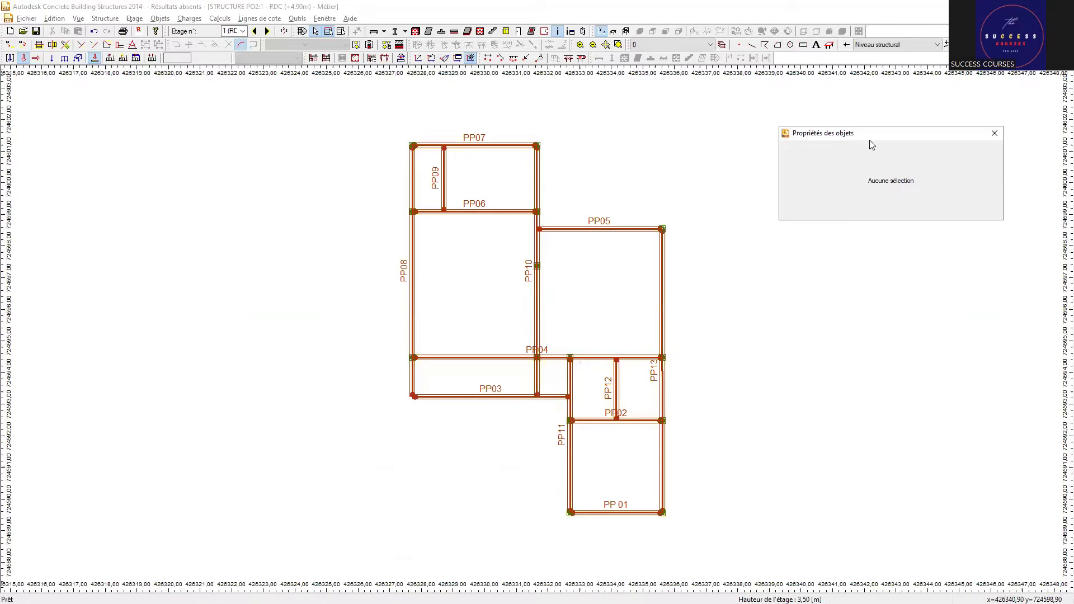
left_click(631, 521)
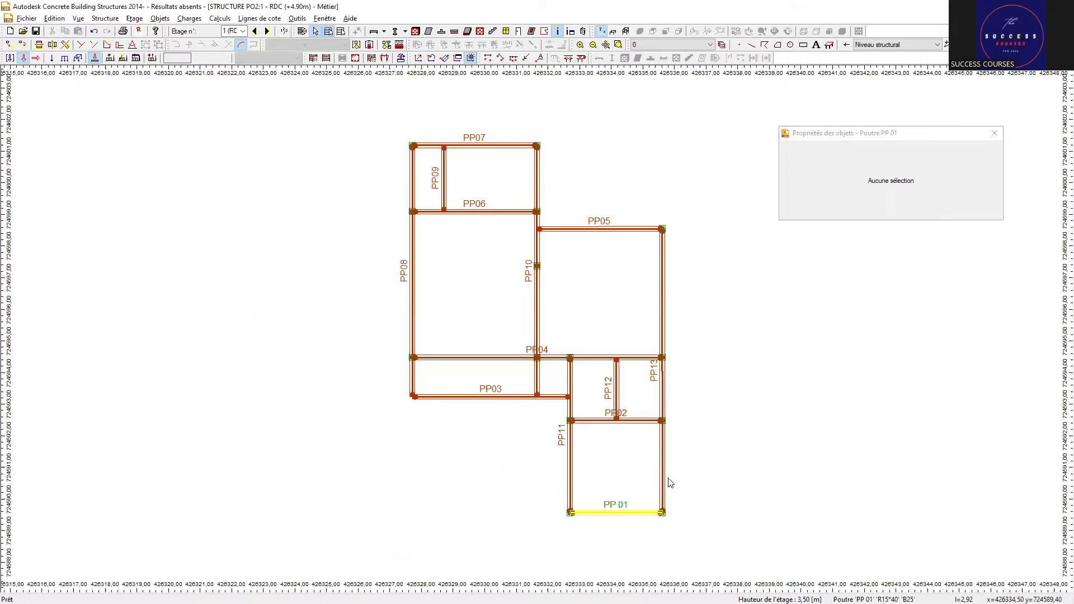
scroll(687, 506, "up", 2)
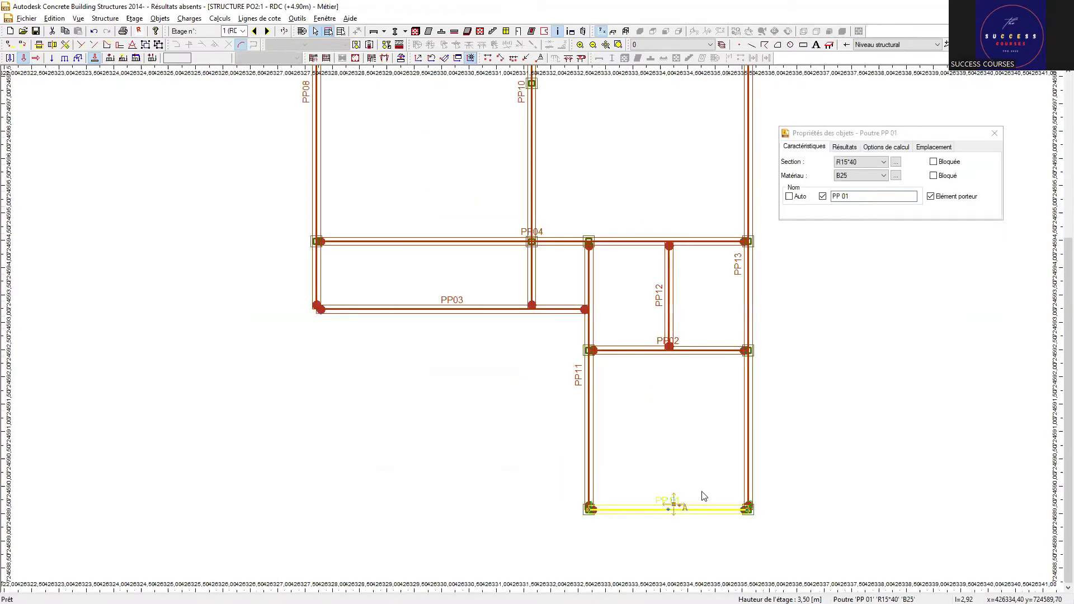
scroll(676, 493, "down", 1)
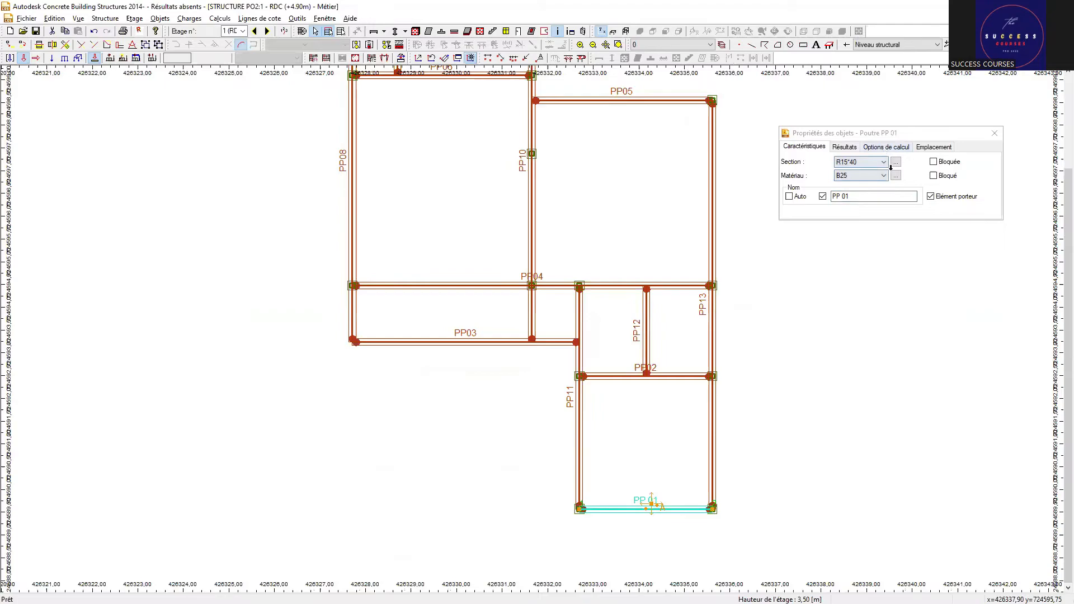
left_click(883, 148)
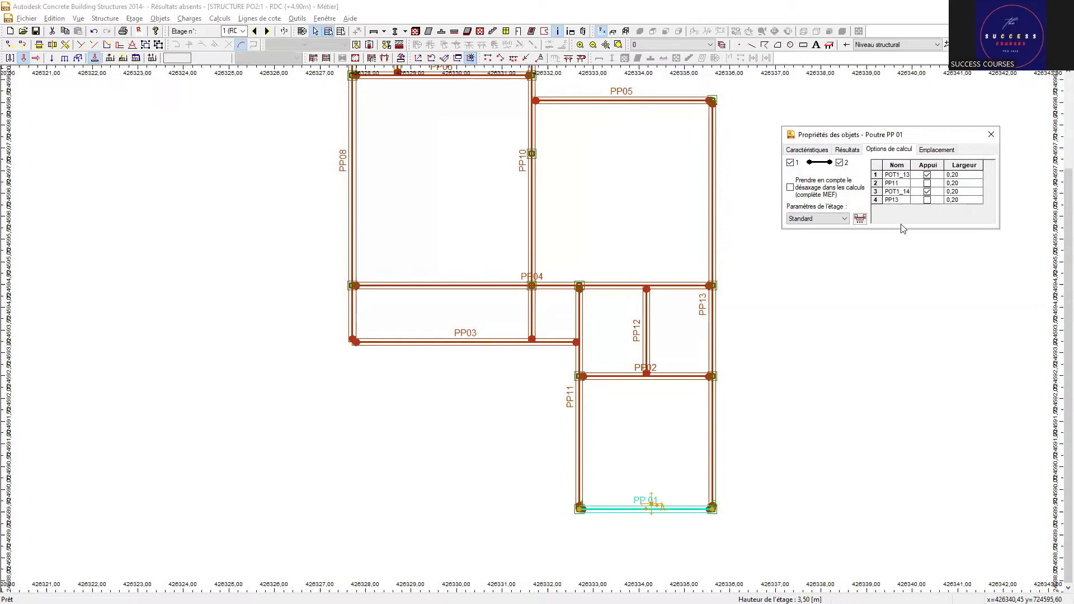
left_click(693, 378)
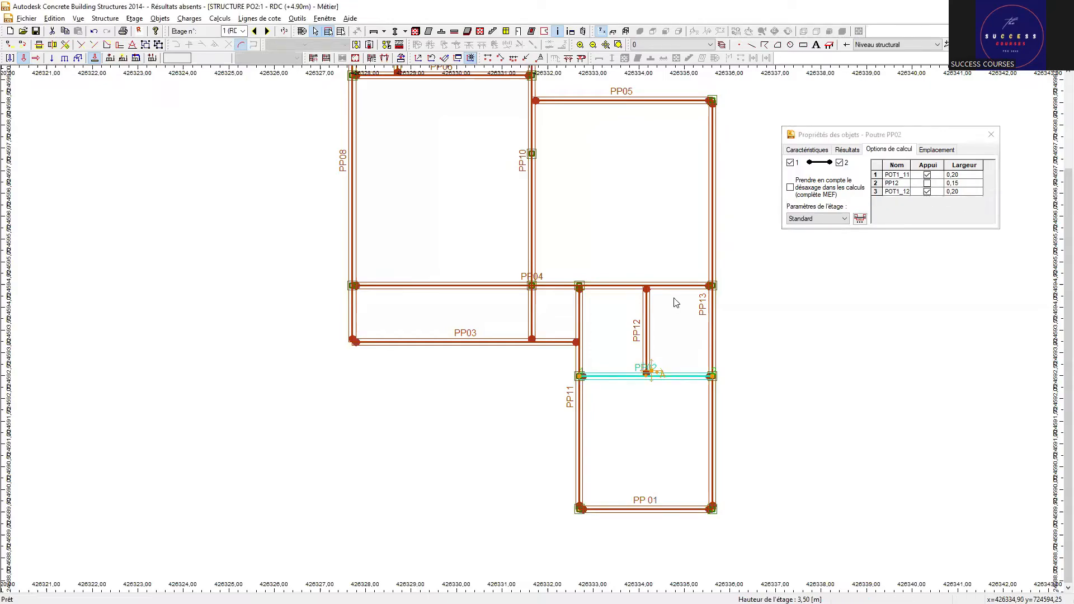
Mark beams PP08 and PP10 as supports of beam PP03 in its calculation options
left_click(511, 341)
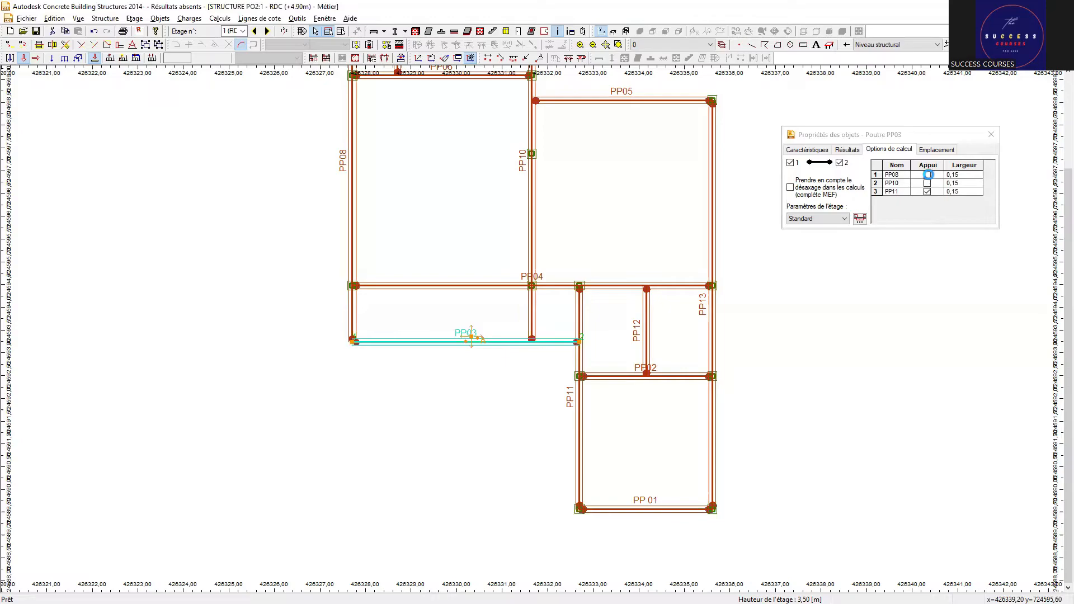
left_click(931, 184)
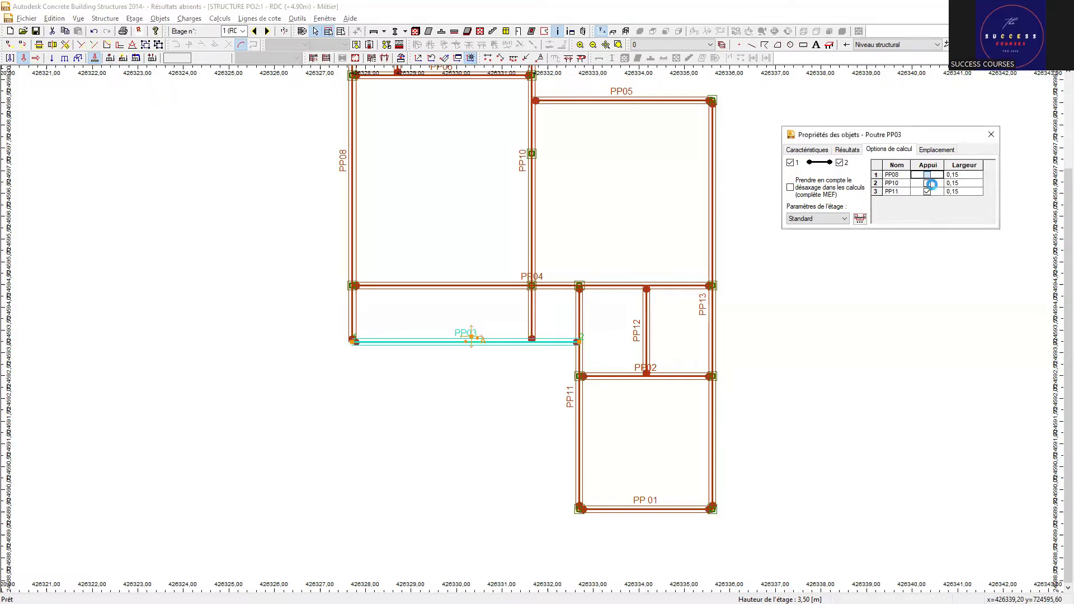
left_click(931, 184)
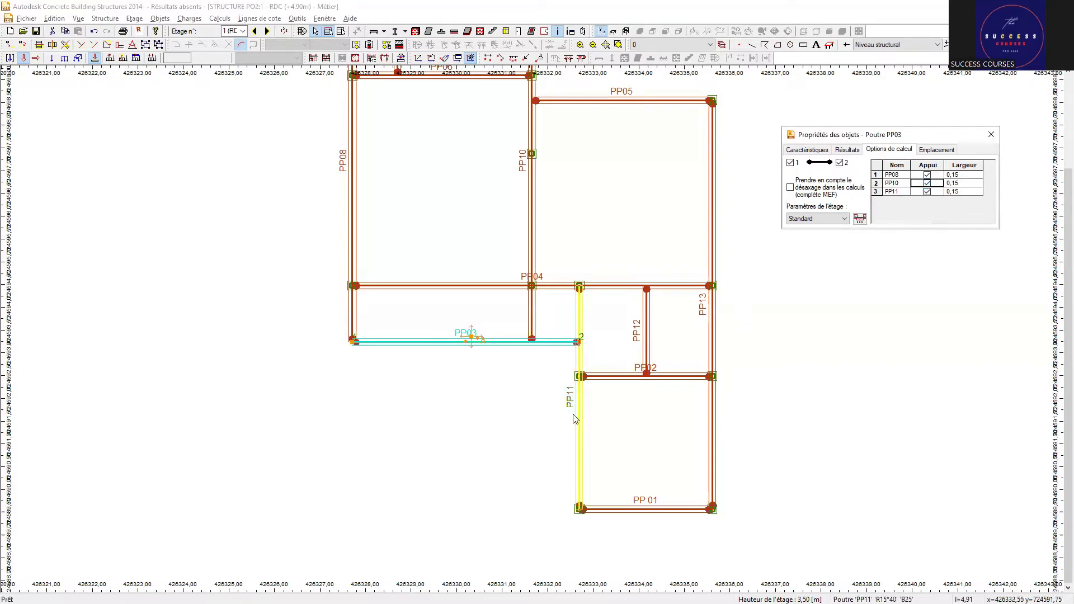
Examine the supports of beam PP04 with the column names temporarily displayed on the plan, and close the display settings
left_click(484, 296)
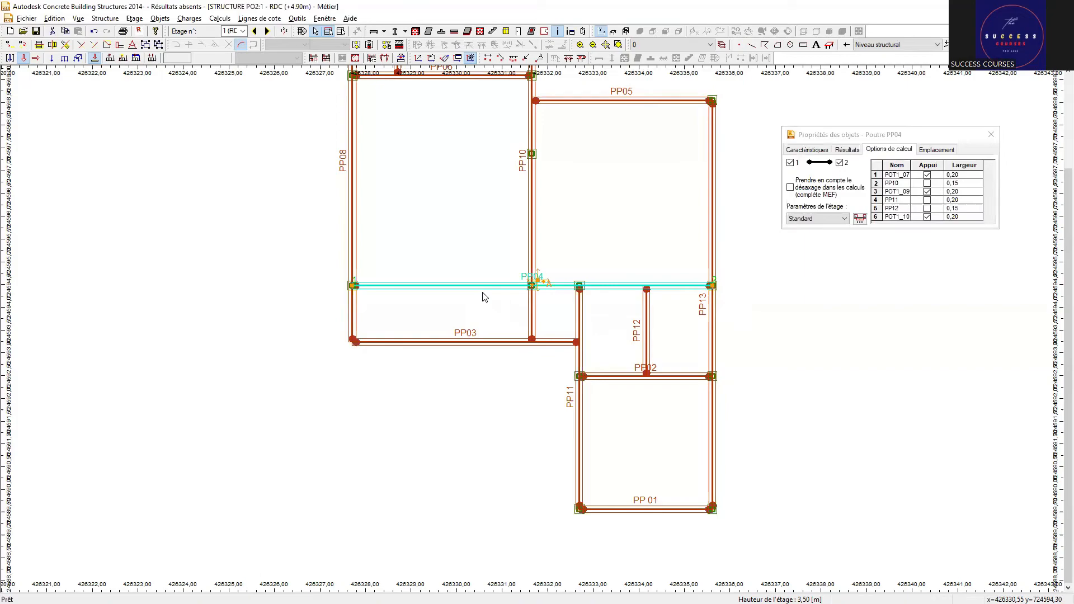
left_click(927, 217)
key("F8")
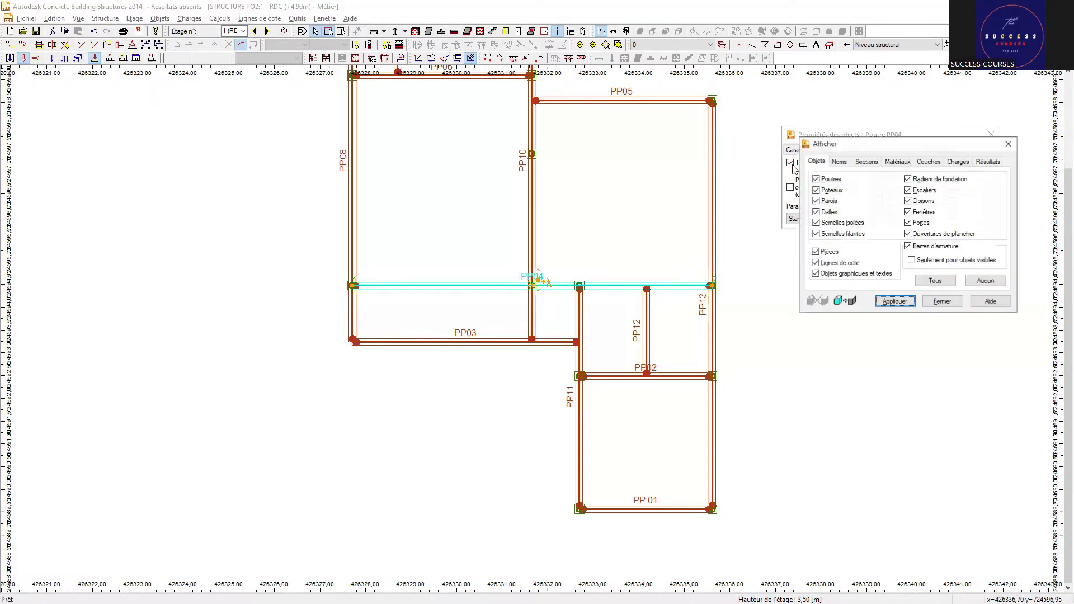
left_click(839, 162)
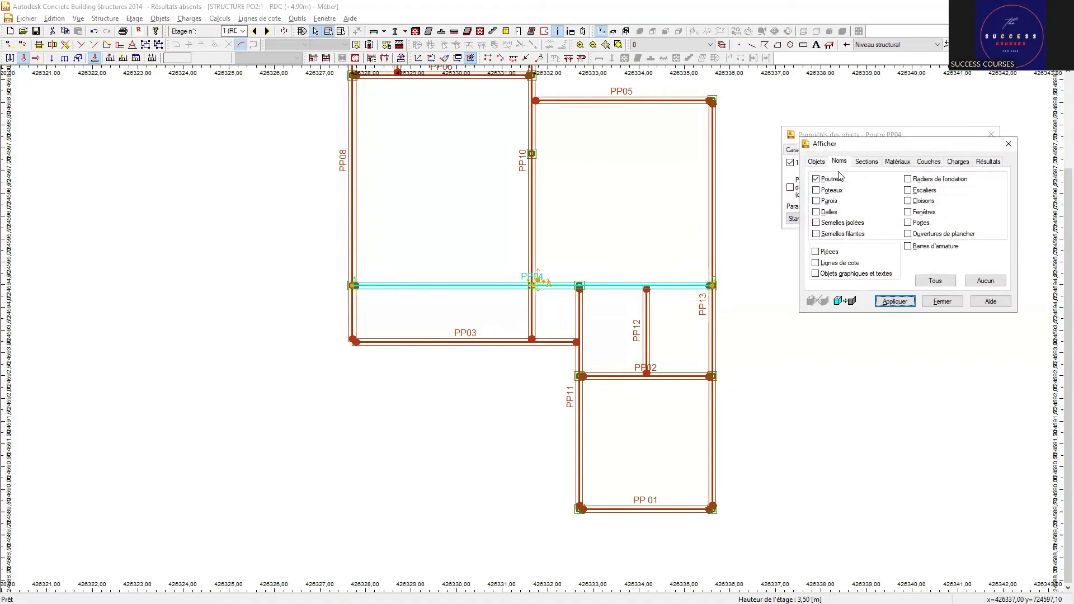
left_click(816, 190)
left_click_drag(868, 143, 300, 381)
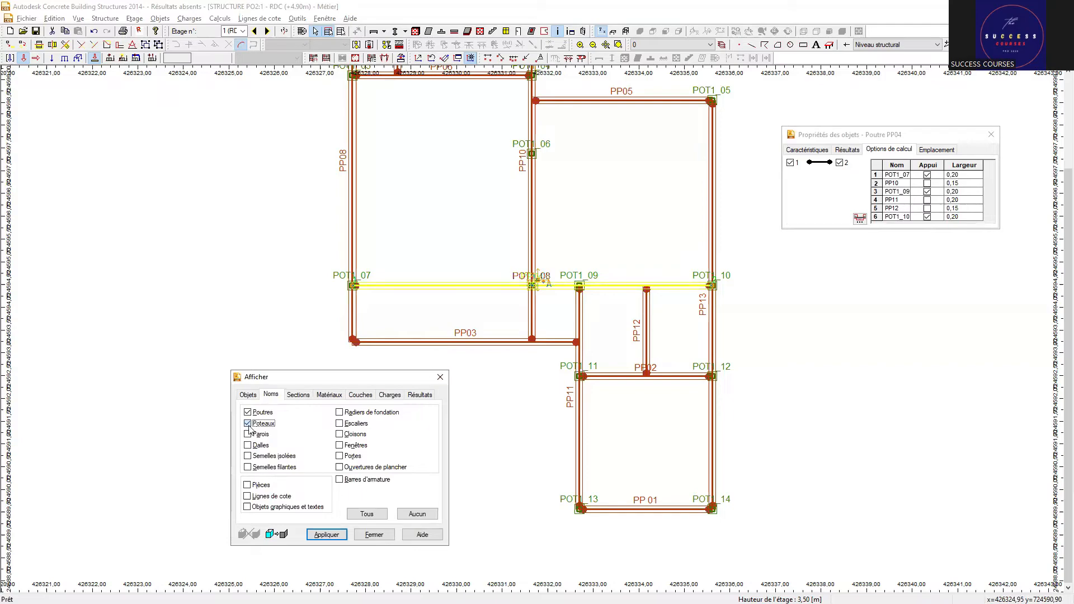
left_click(439, 378)
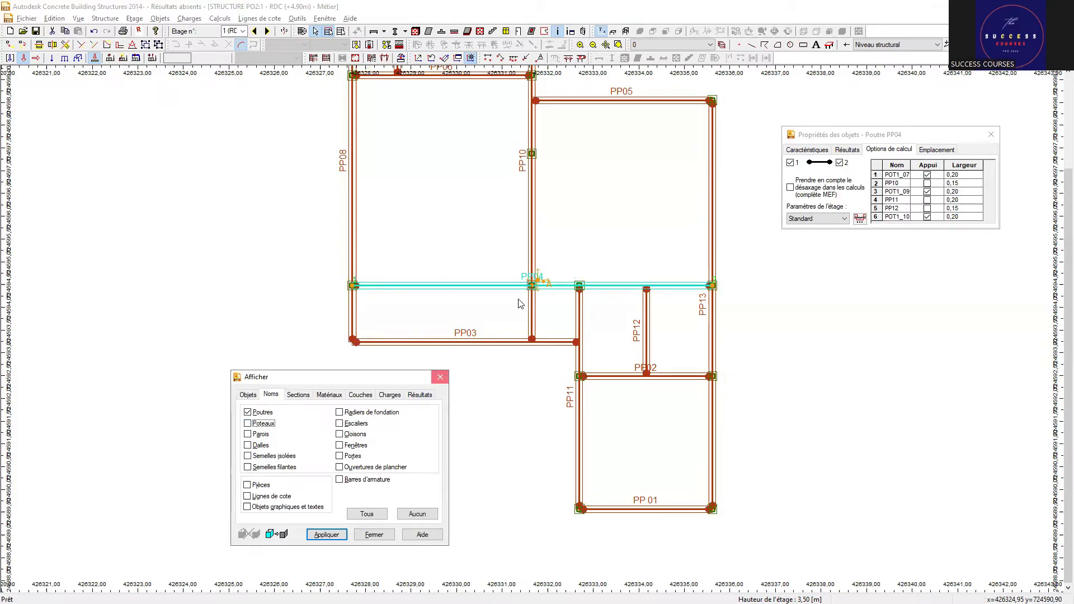
Move column POT1_08 so its centre sits exactly on the intersection of the PP04 and PP10 axes
scroll(519, 286, "up", 5)
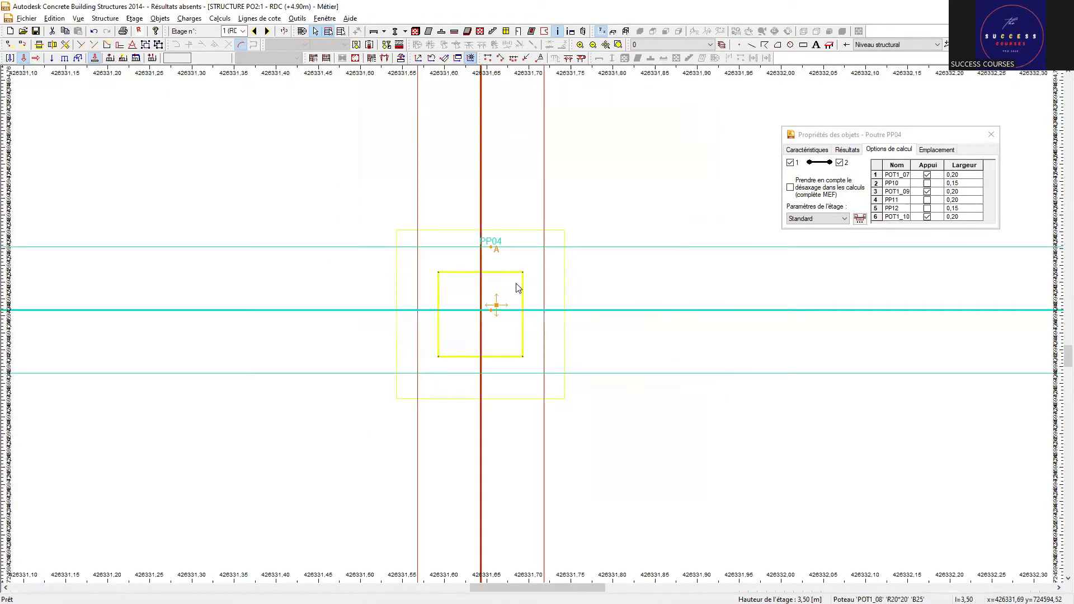
scroll(516, 281, "up", 2)
left_click(515, 276)
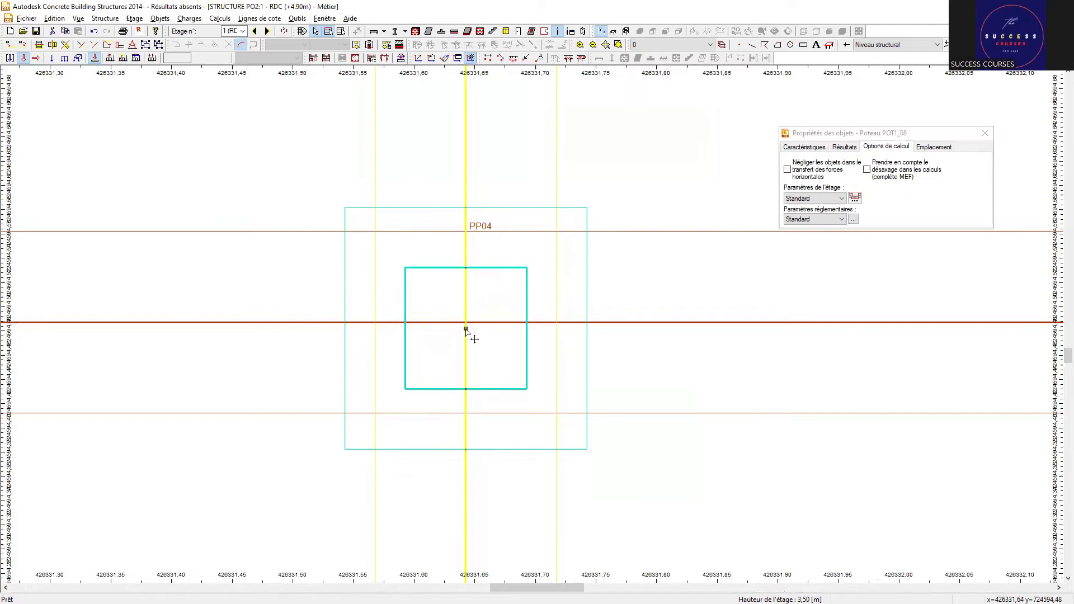
left_click_drag(465, 328, 466, 323)
scroll(467, 324, "up", 3)
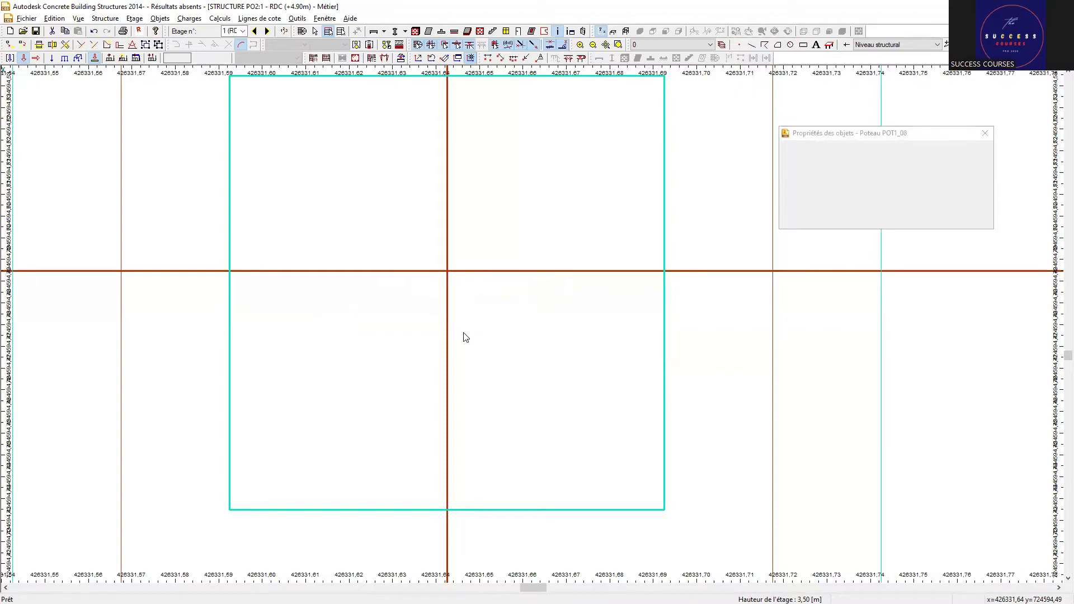
scroll(535, 352, "down", 10)
scroll(467, 386, "up", 3)
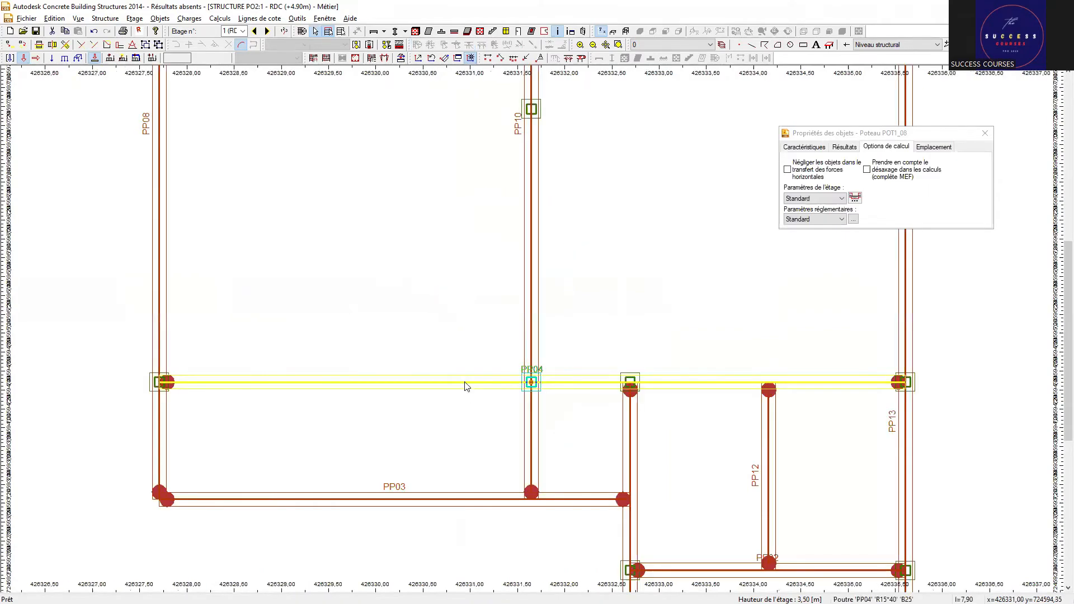
Recheck the supports of beam PP04 and examine how column POT1_08 sits on the PP04 and PP10 axes, closing the object properties
left_click(463, 383)
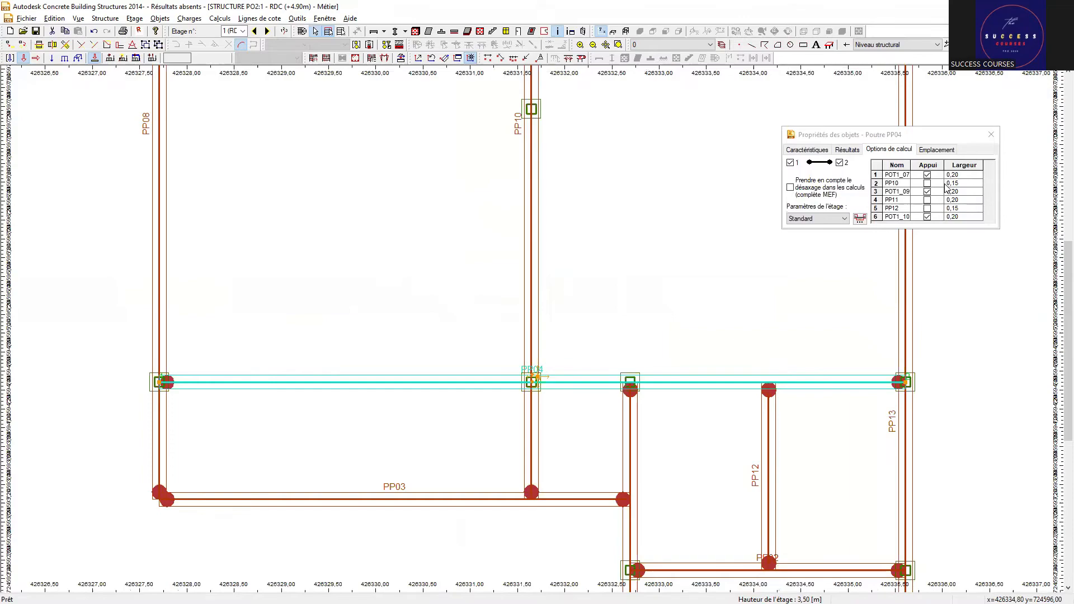
scroll(910, 208, "up", 1)
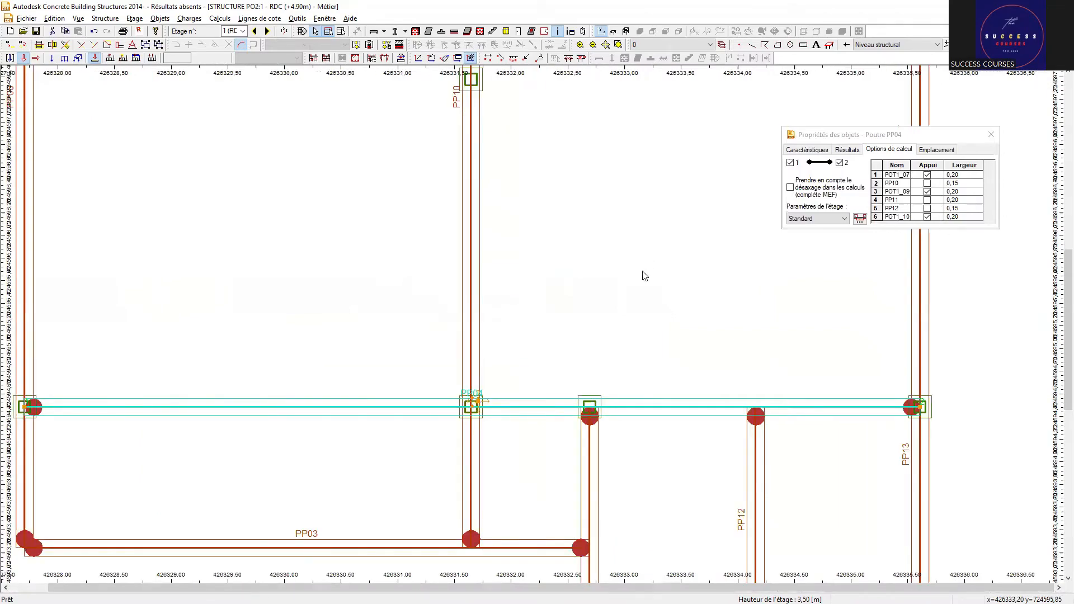
scroll(475, 428, "up", 3)
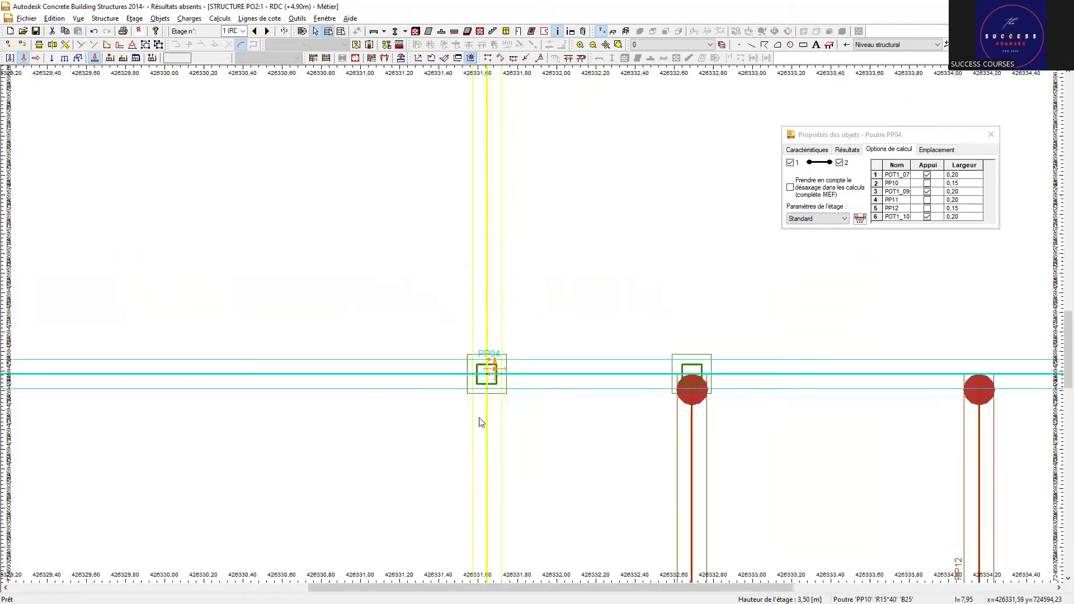
scroll(508, 364, "up", 3)
scroll(508, 314, "up", 2)
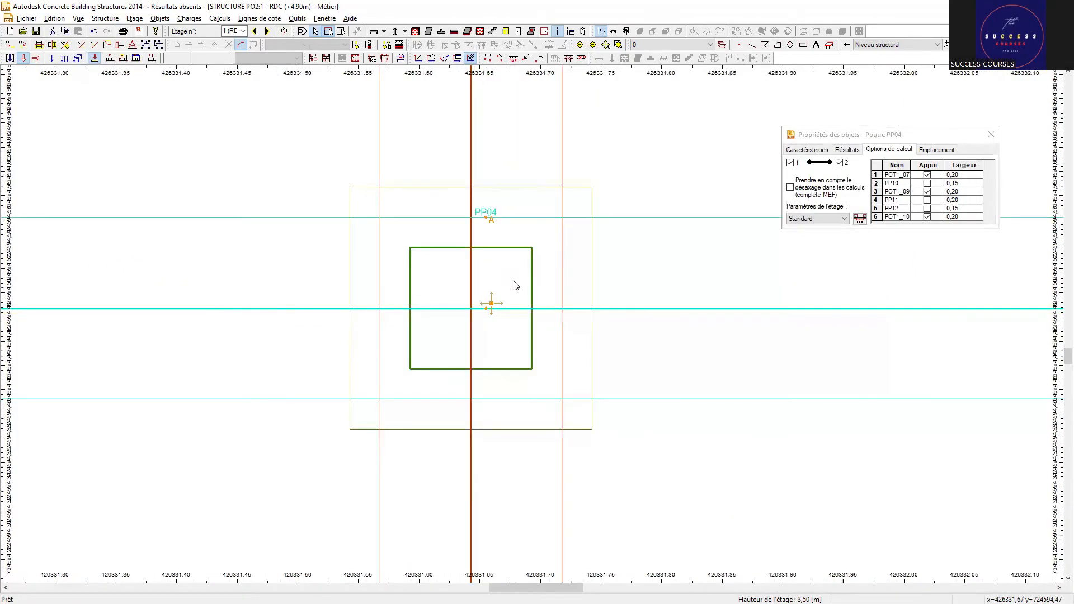
left_click(532, 256)
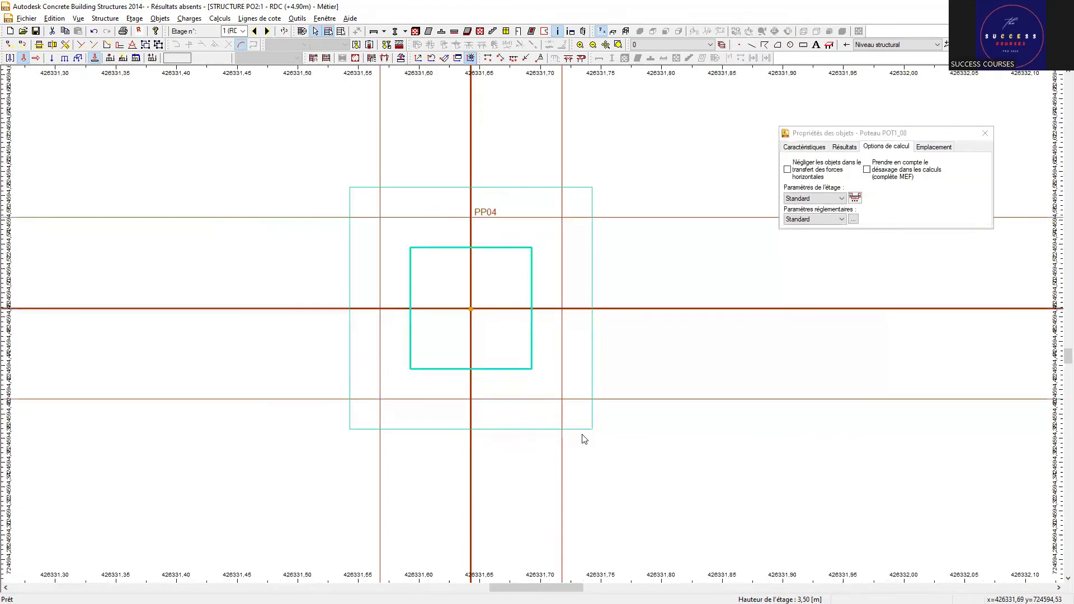
left_click(993, 134)
scroll(447, 314, "up", 2)
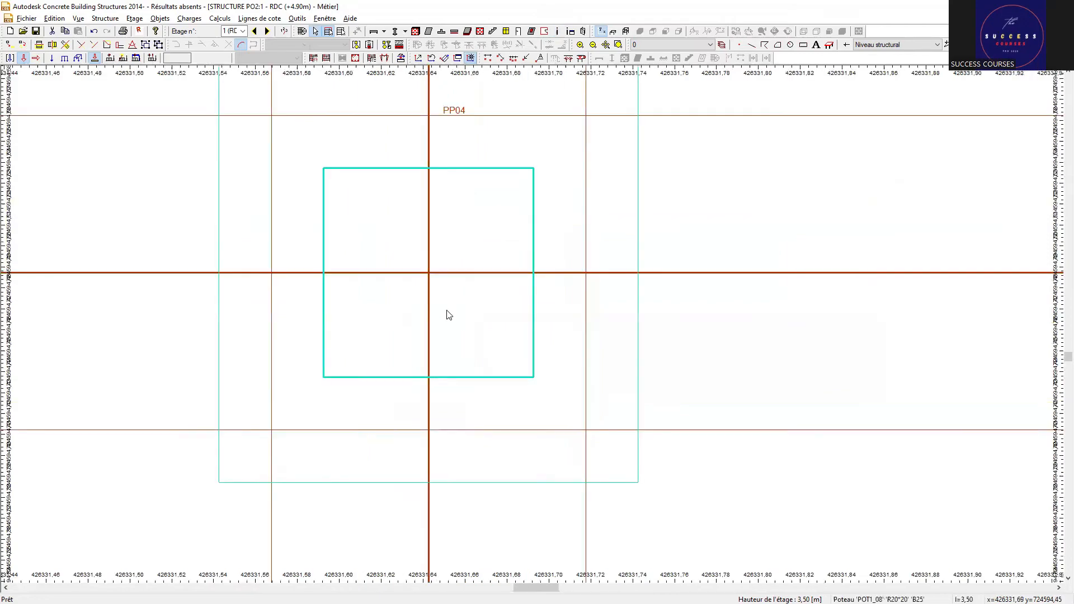
scroll(499, 445, "up", 1)
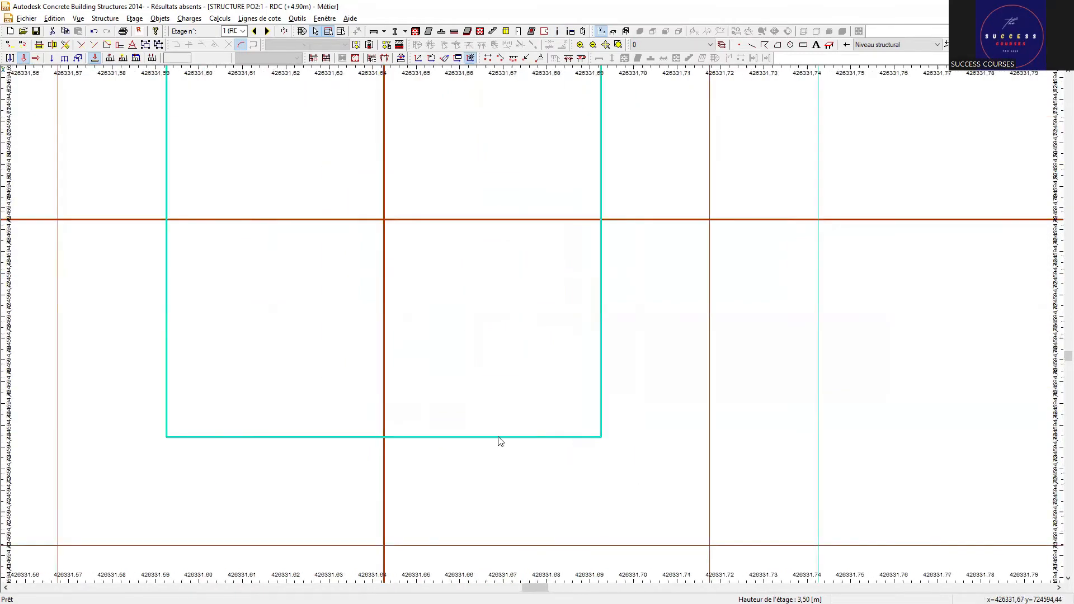
scroll(533, 415, "down", 1)
scroll(509, 383, "down", 1)
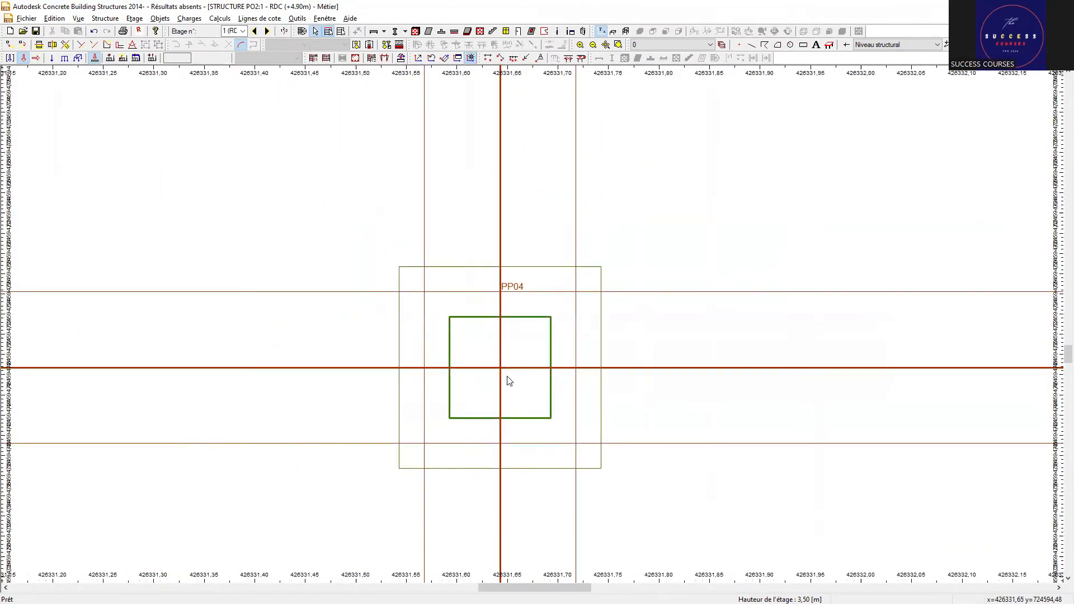
Move column POT1_08 clear of the PP04 and PP10 intersection and delete it
left_click(532, 419)
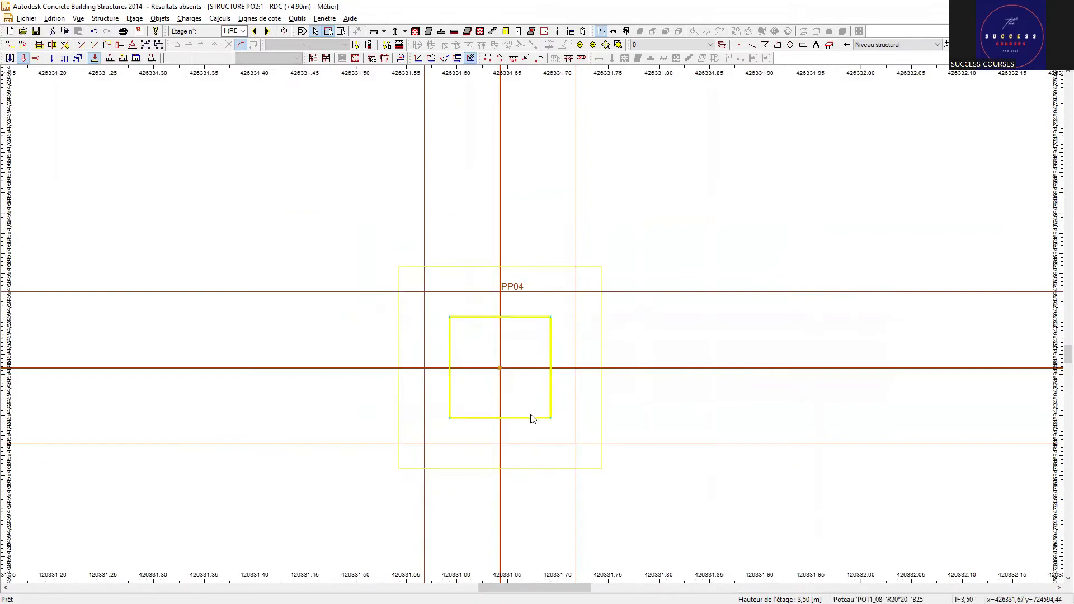
left_click(500, 373)
left_click(497, 370)
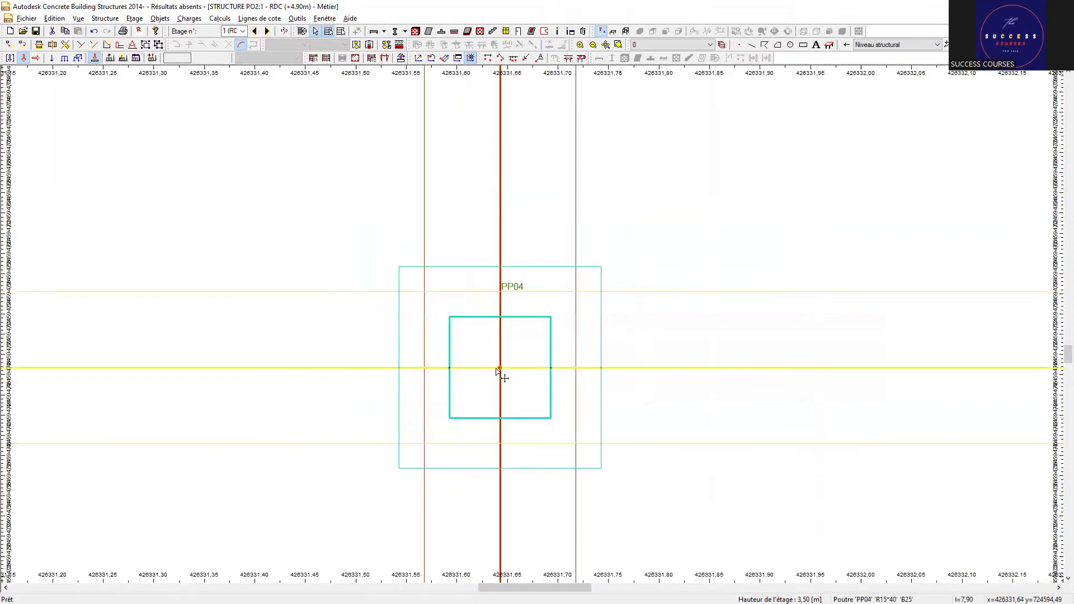
key("Escape")
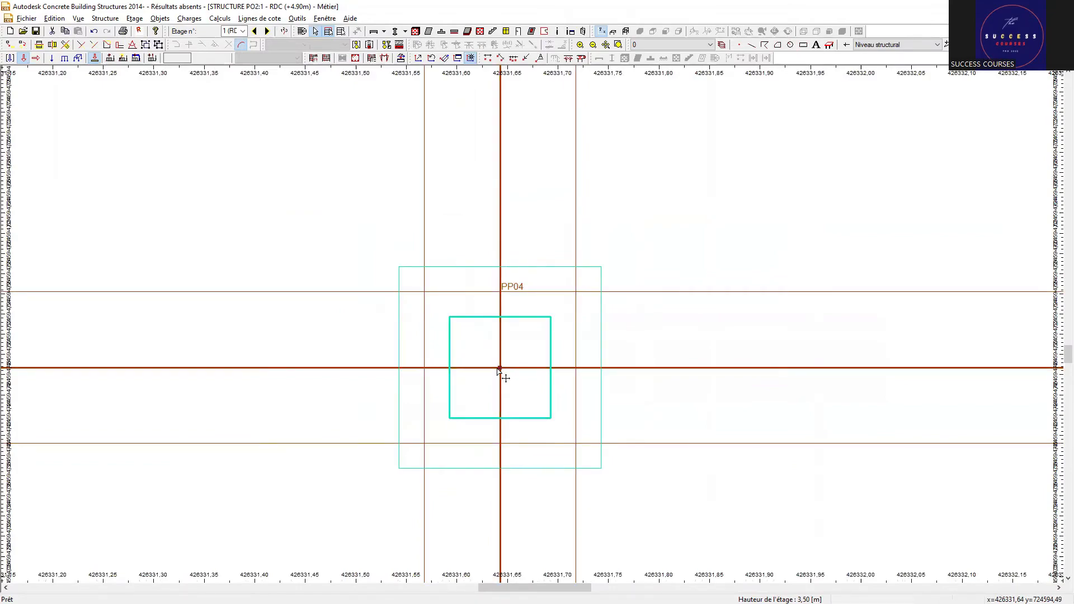
scroll(551, 338, "down", 4)
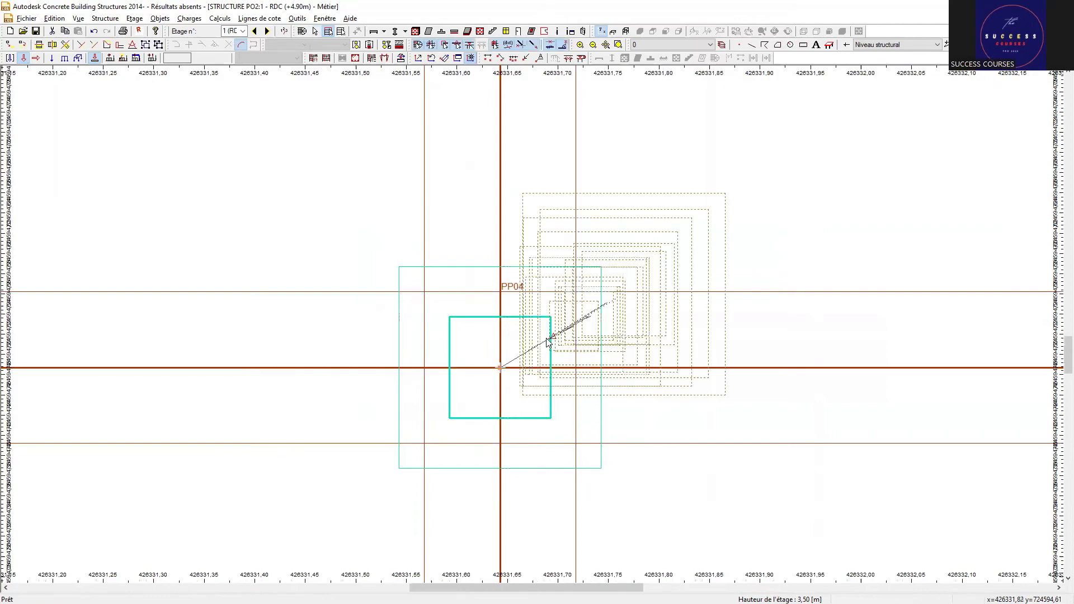
scroll(736, 209, "down", 2)
left_click(764, 182)
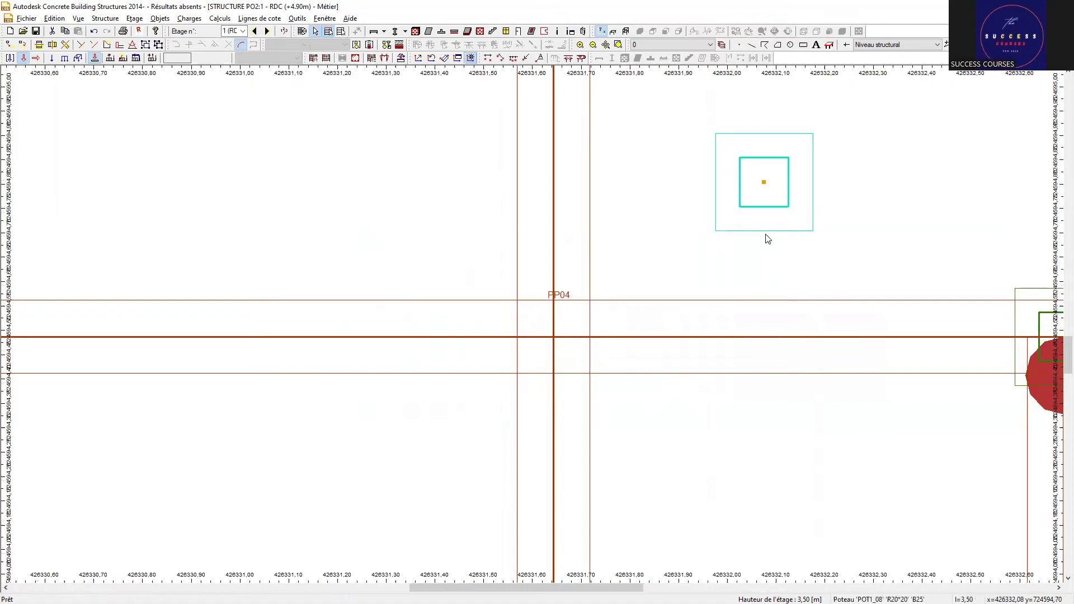
key("Delete")
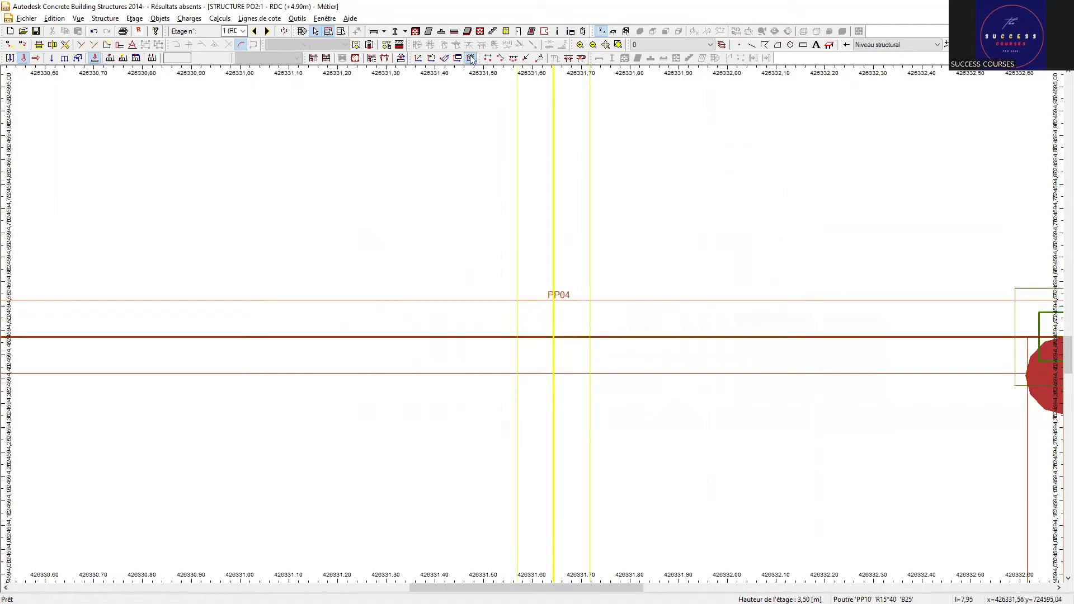
Place a new R20*20 column in B25 at the intersection of the PP04 and PP10 axes and end the column command
left_click(395, 31)
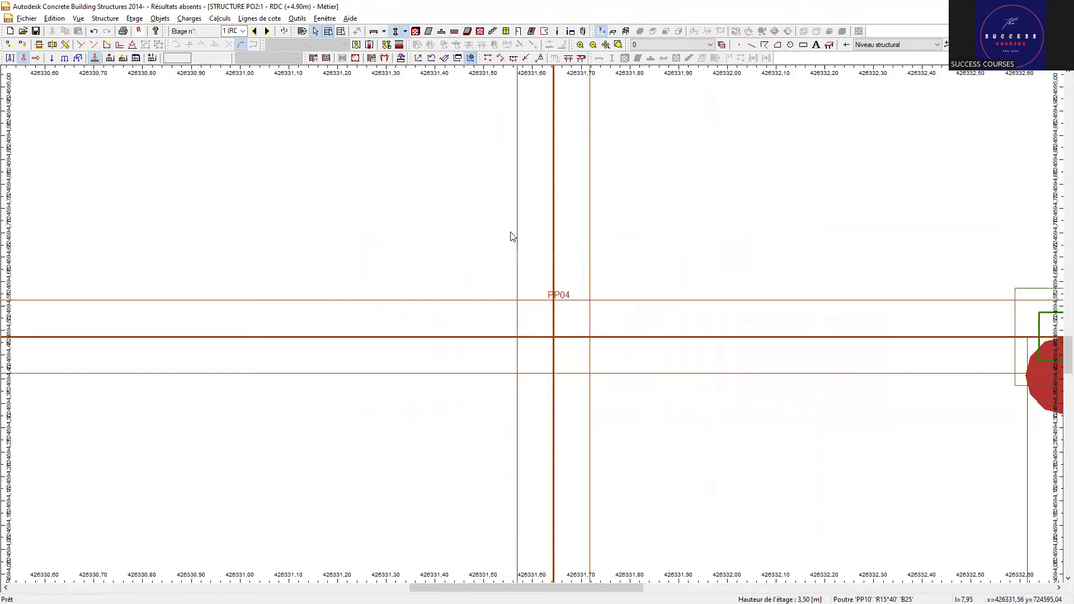
scroll(565, 344, "up", 1)
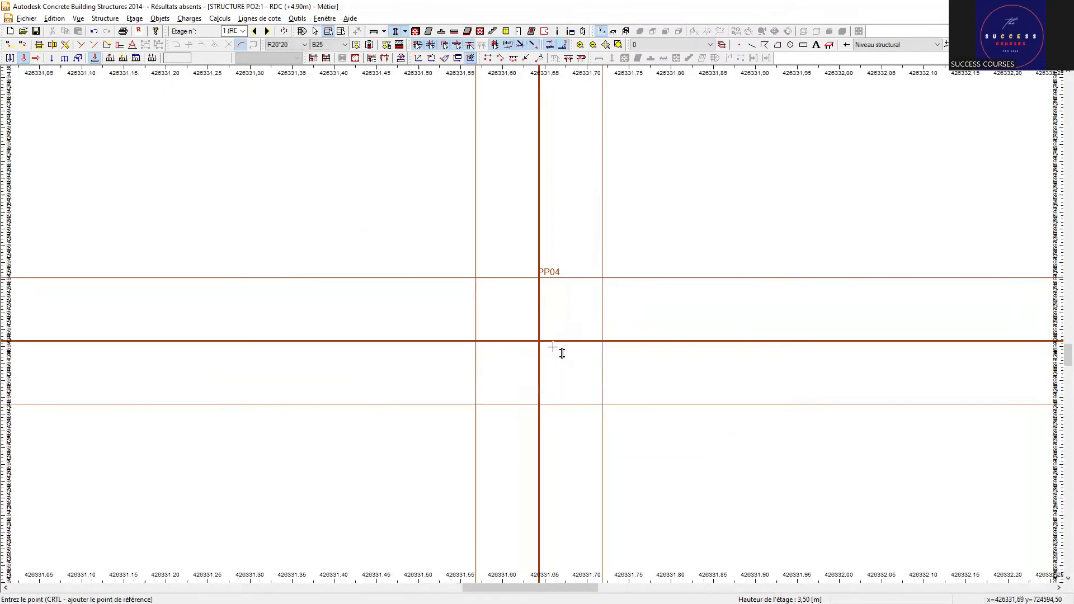
scroll(543, 344, "up", 1)
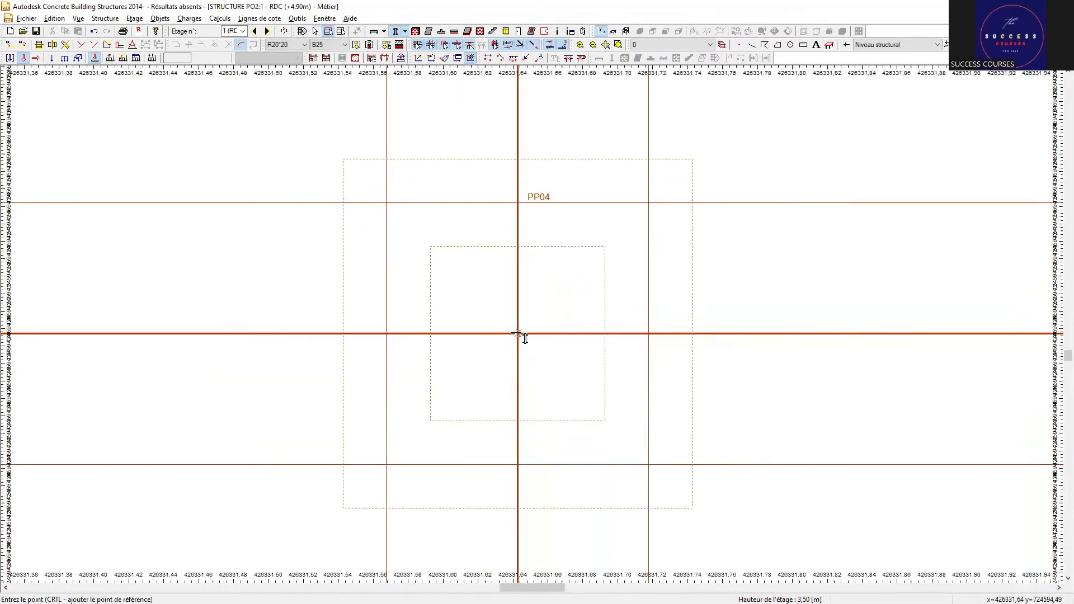
left_click(517, 333)
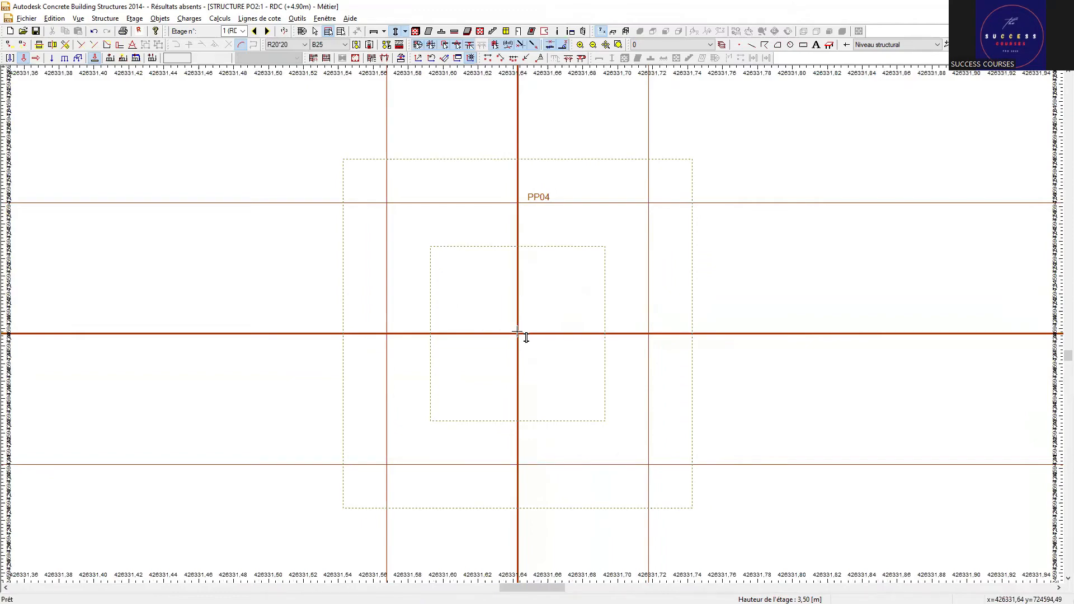
scroll(432, 388, "down", 3)
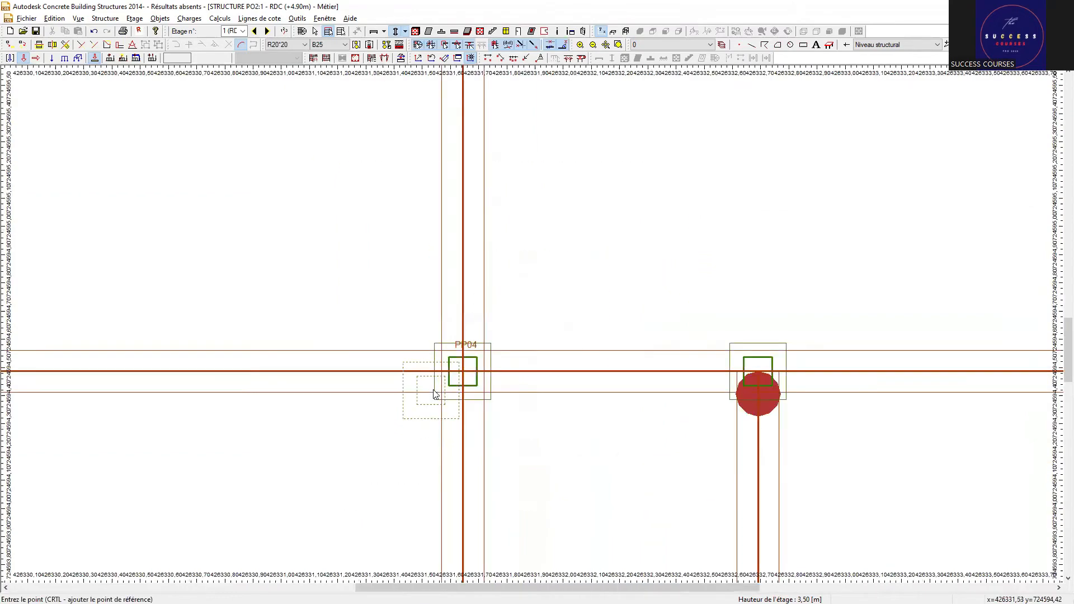
key("Escape")
scroll(625, 336, "down", 3)
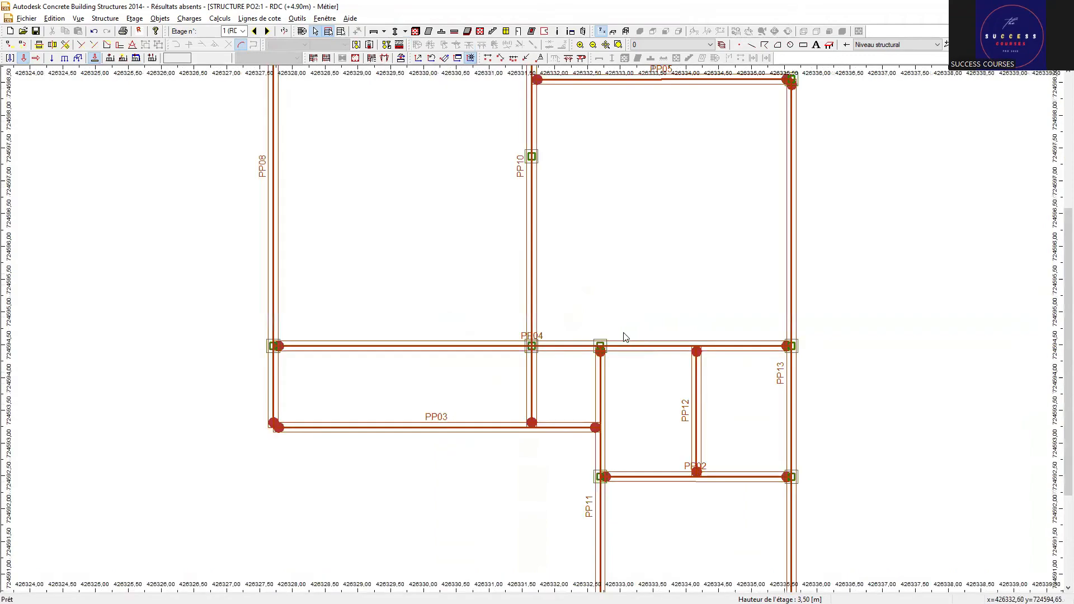
Open the calculation options of beam PP04 and check its full list of supports
left_click(579, 349)
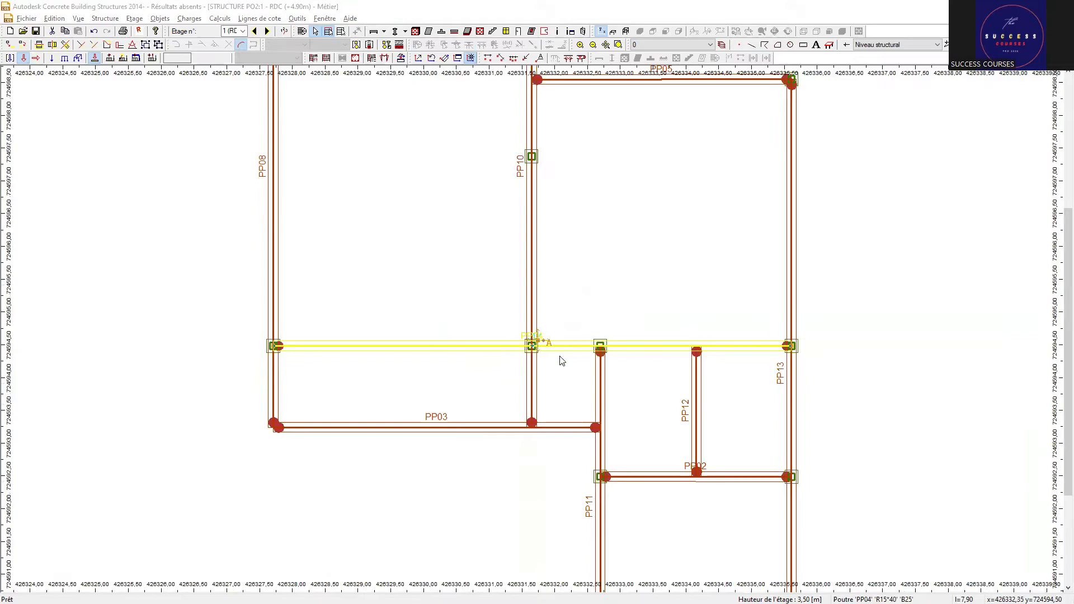
double_click(561, 367)
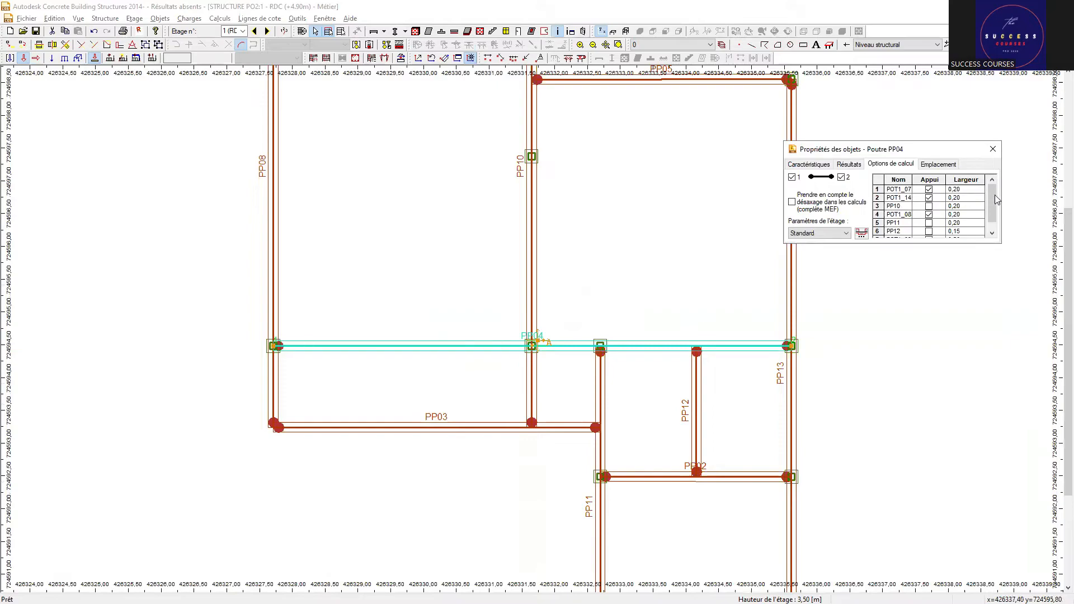
scroll(931, 235, "down", 1)
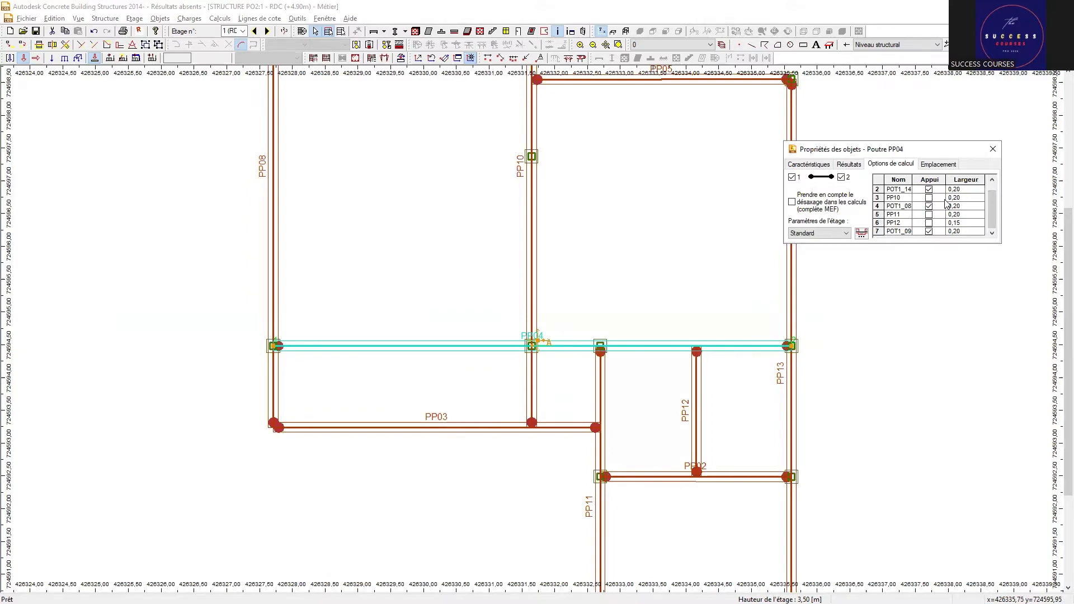
Review the support list of beam PP04 once more, from POT1_07 to POT1_09, against the plan
scroll(837, 235, "up", 1)
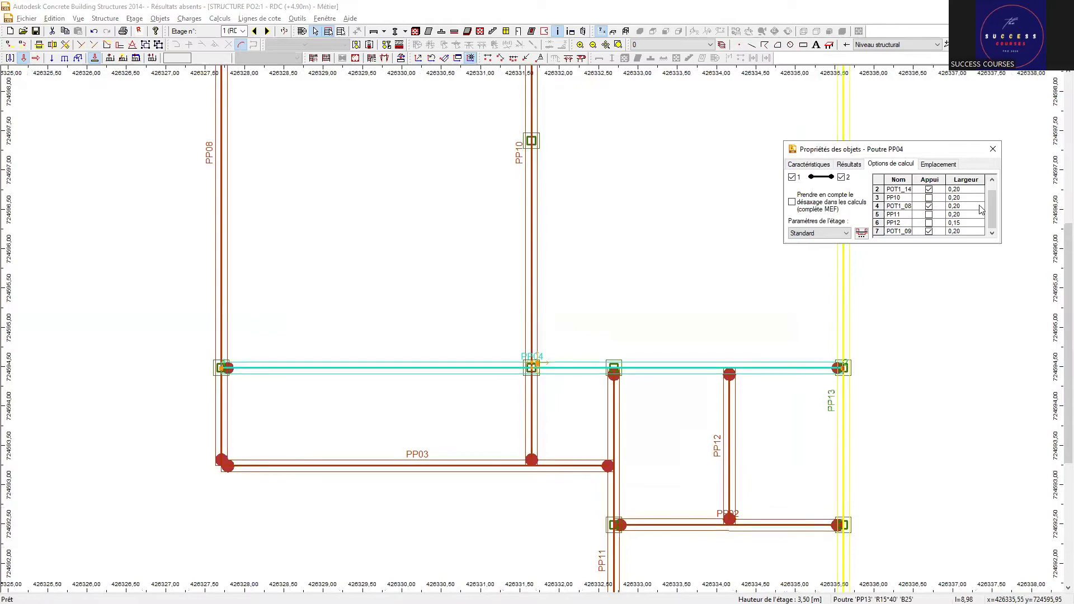
left_click_drag(990, 191, 933, 200)
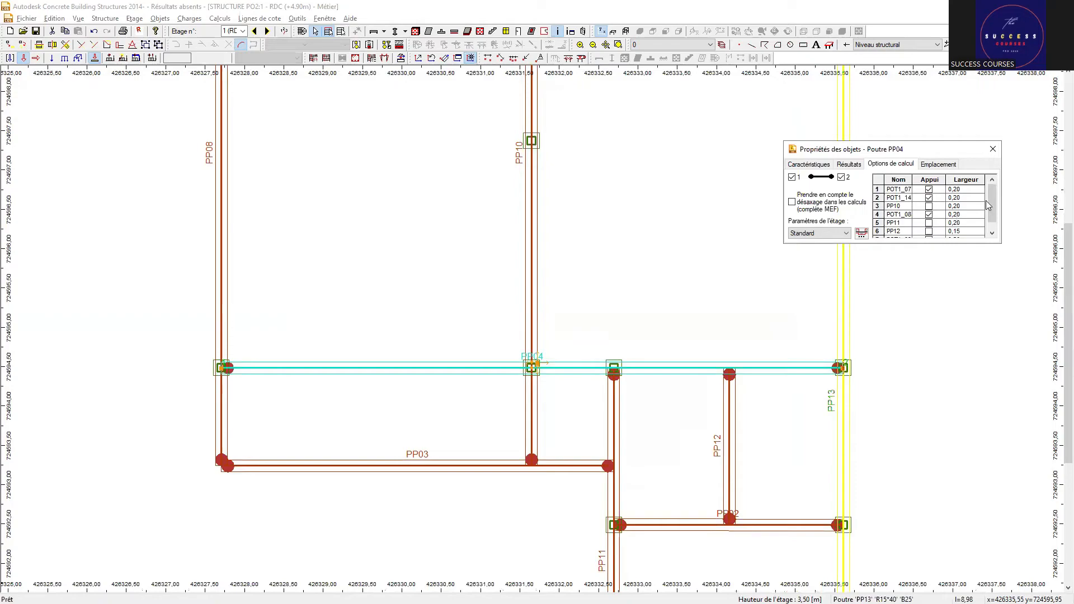
scroll(994, 222, "down", 1)
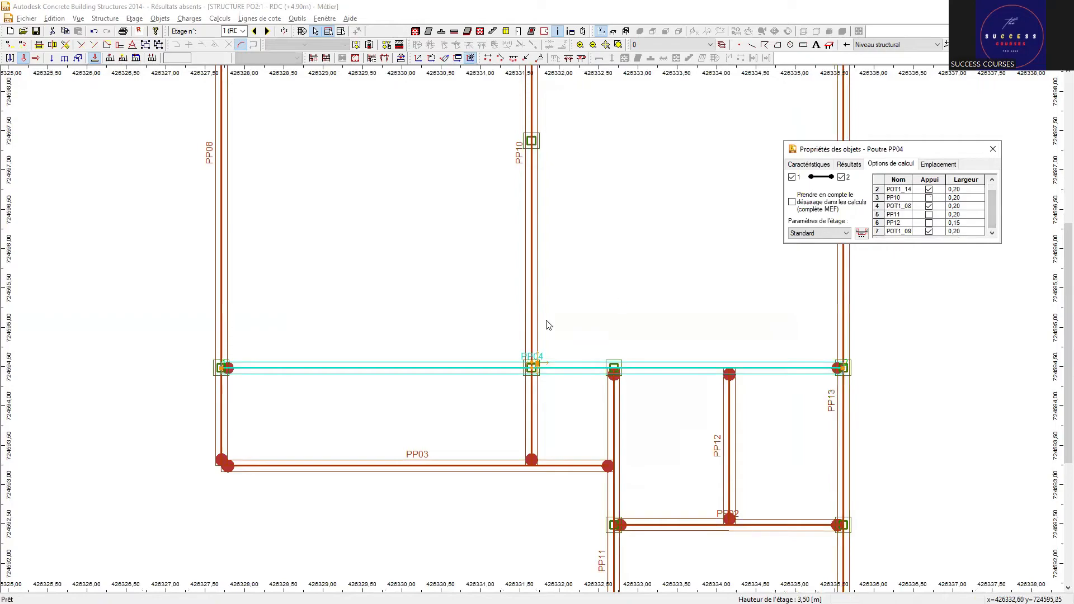
scroll(564, 428, "down", 2)
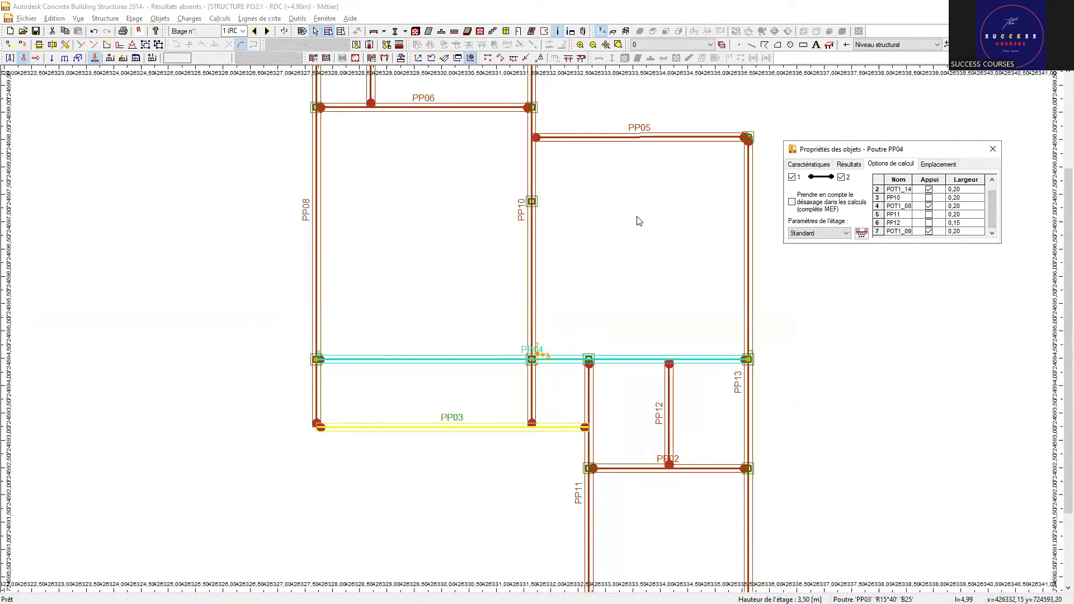
scroll(644, 190, "down", 1)
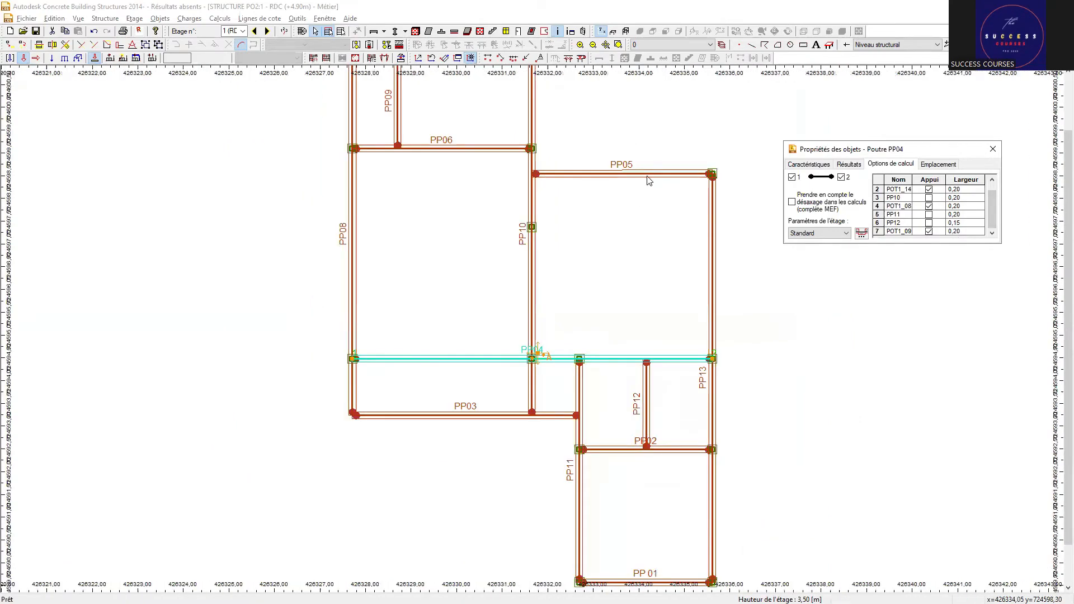
Check the supports of beams PP05, PP06 and PP07 in their calculation options
left_click(648, 180)
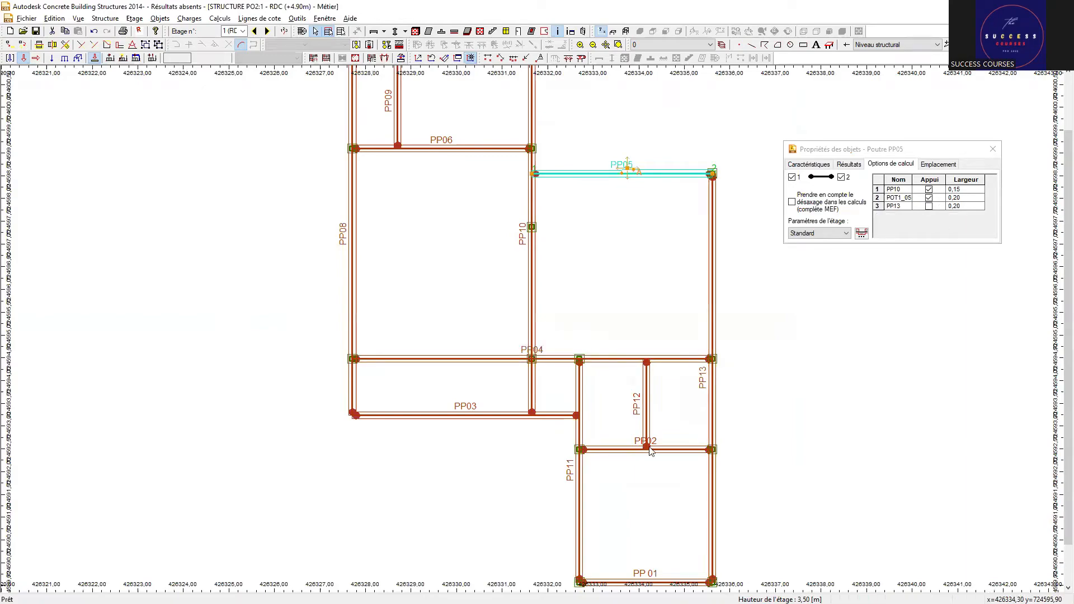
scroll(437, 157, "up", 1)
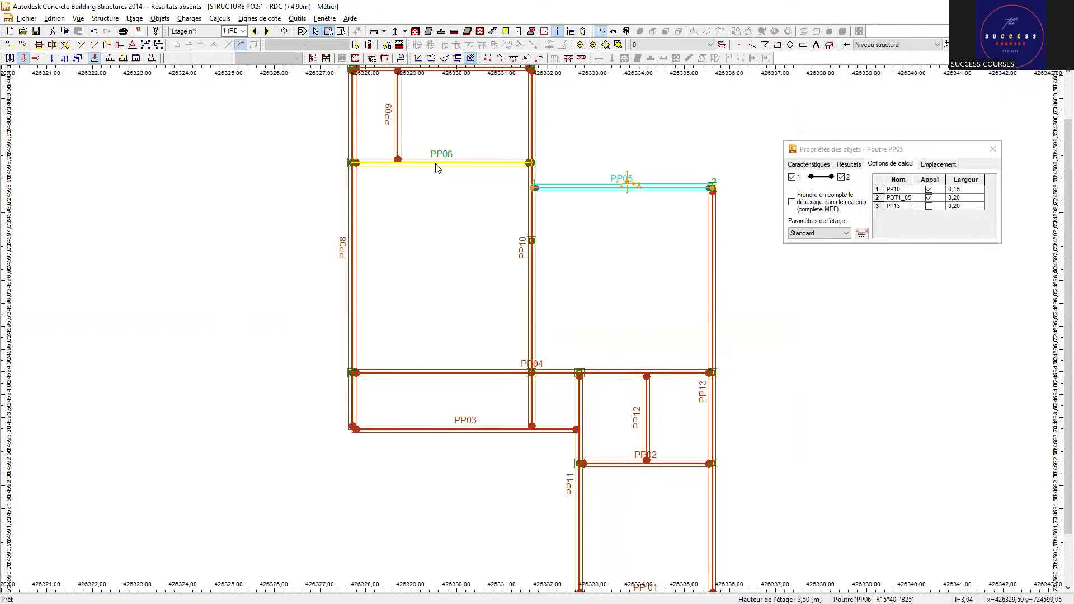
left_click(437, 166)
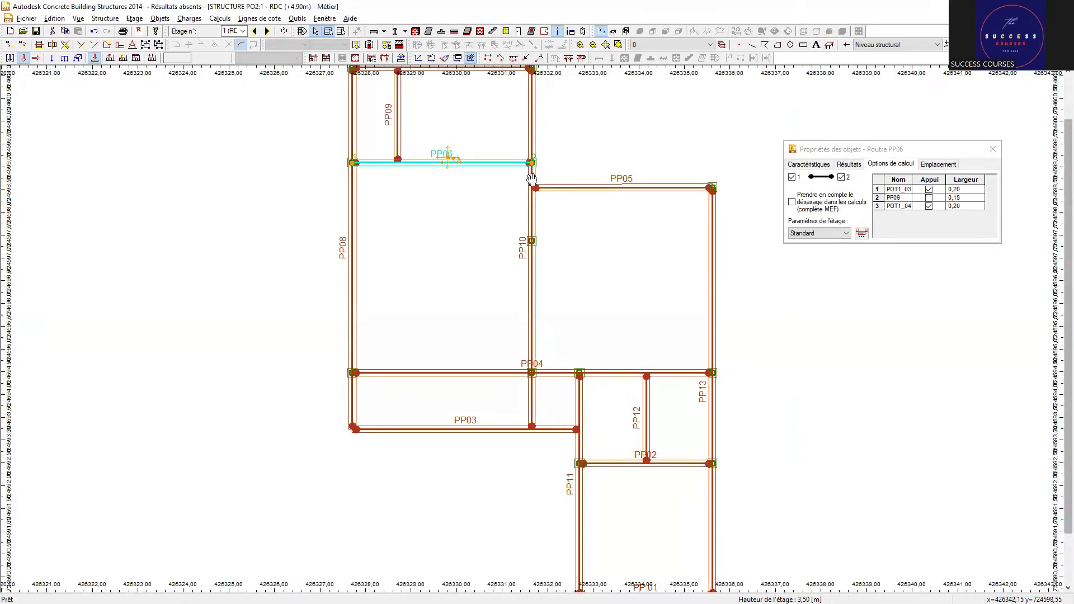
scroll(529, 173, "up", 4)
left_click(502, 124)
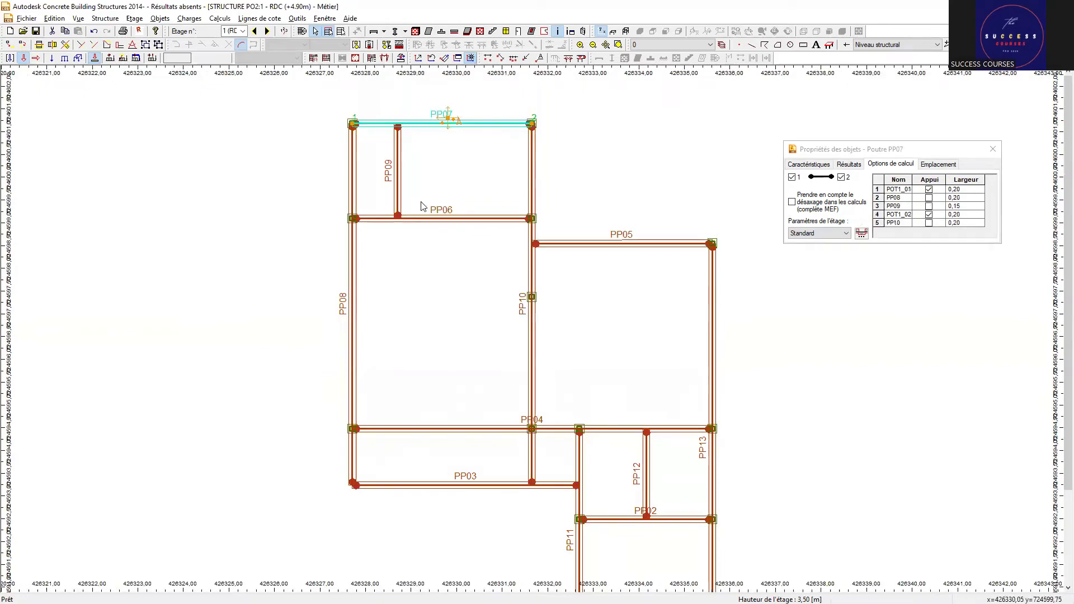
scroll(379, 289, "down", 1)
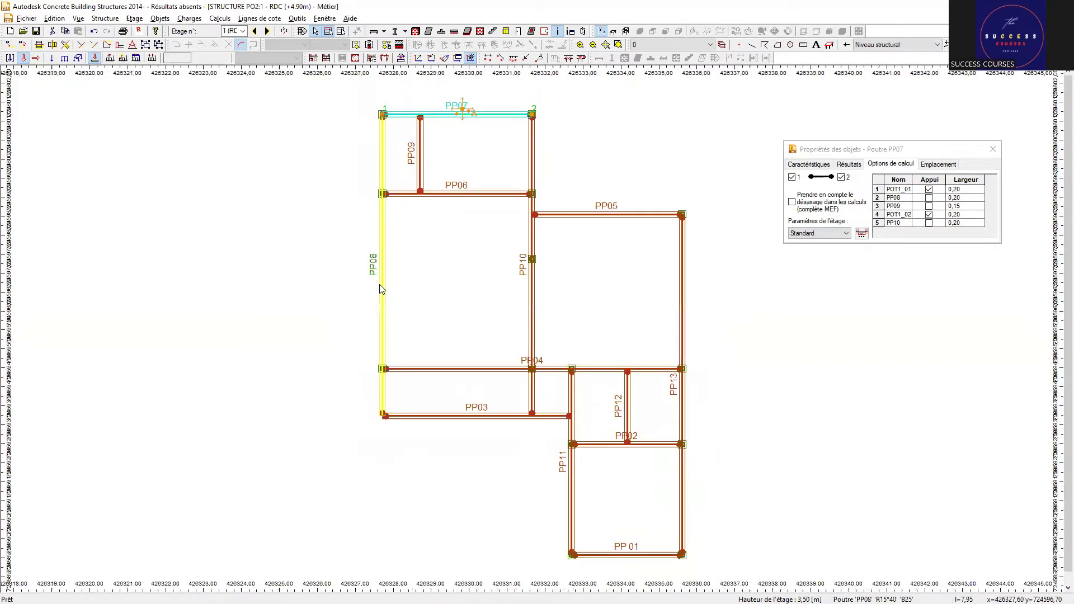
Check the full support lists of the long vertical beams PP08 and PP10
left_click(360, 252)
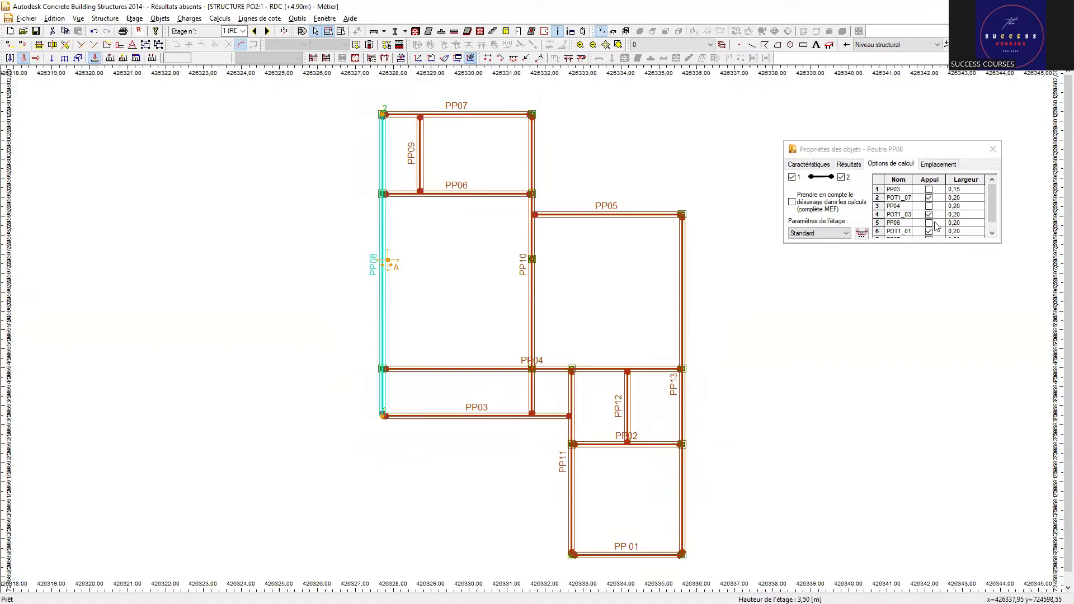
left_click_drag(991, 218, 984, 248)
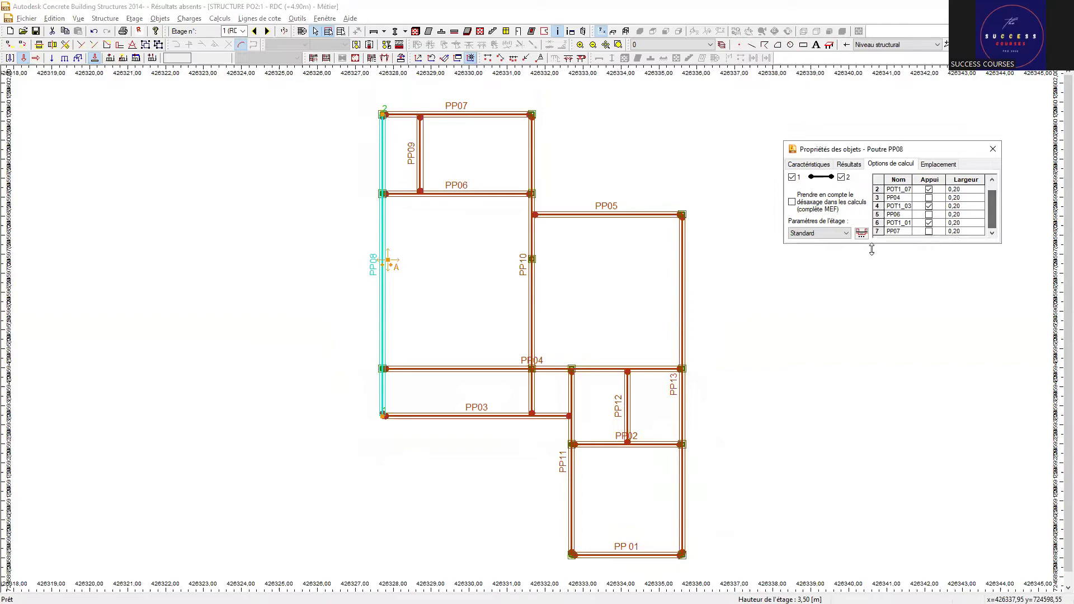
left_click(532, 258)
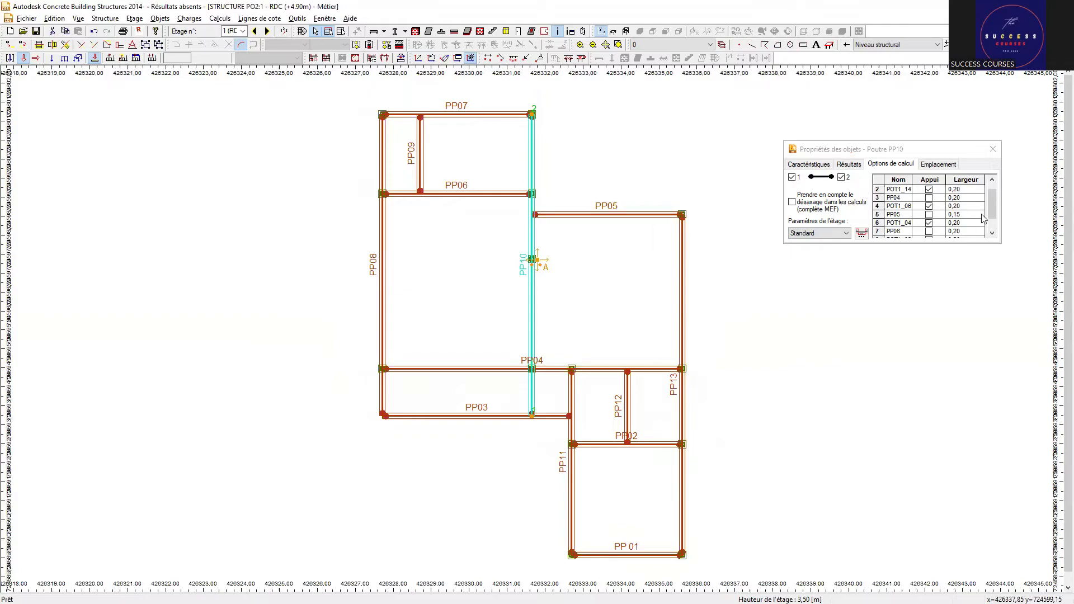
left_click_drag(991, 211, 991, 222)
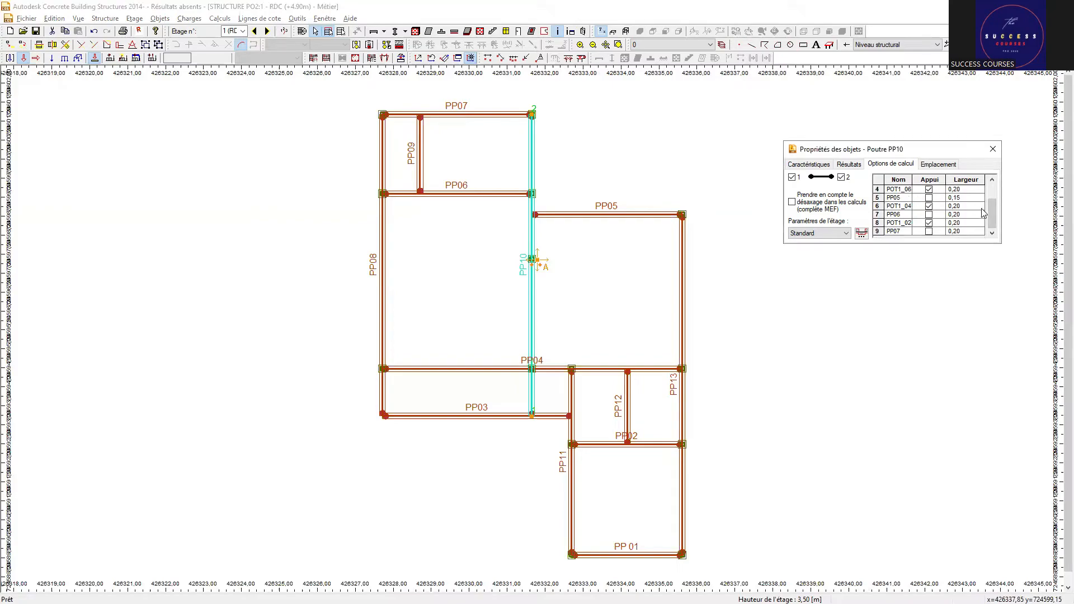
left_click_drag(994, 217, 993, 185)
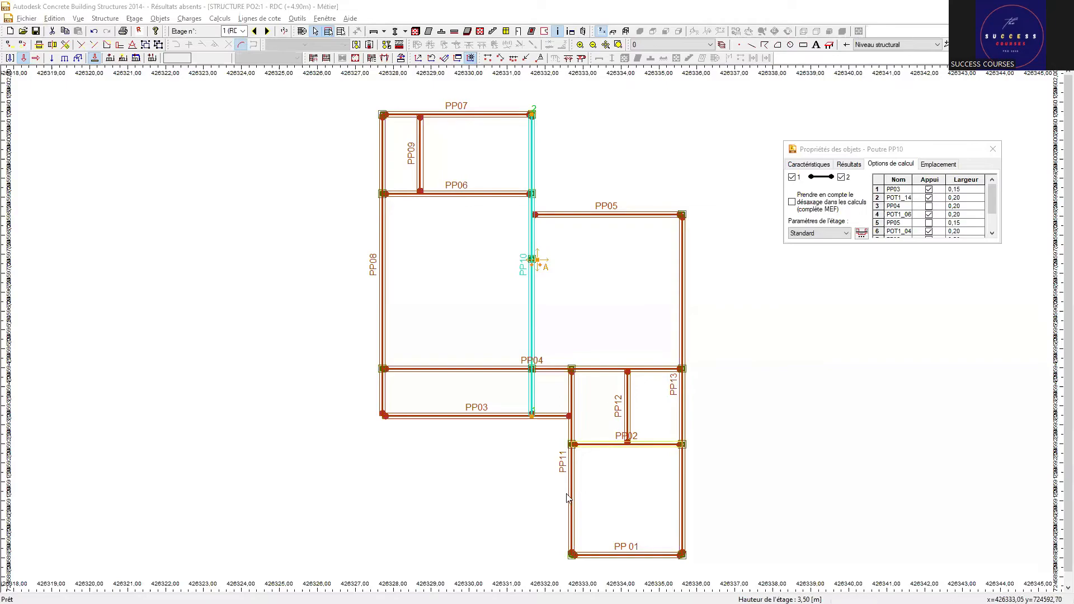
Check the supports of beam PP11 and enable PP02 as a support of beam PP12
left_click(571, 495)
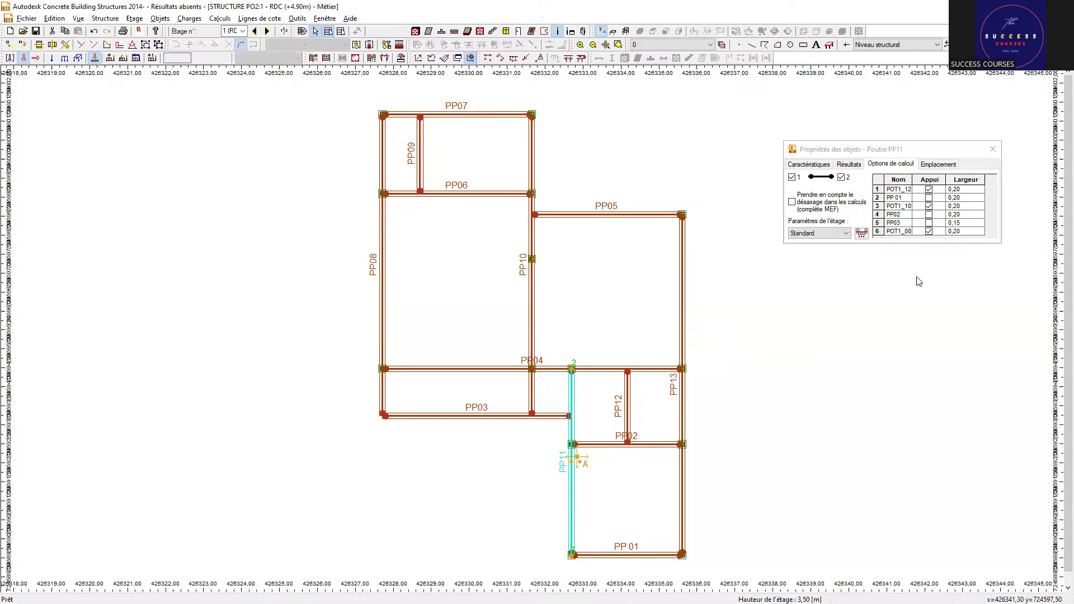
left_click(633, 413)
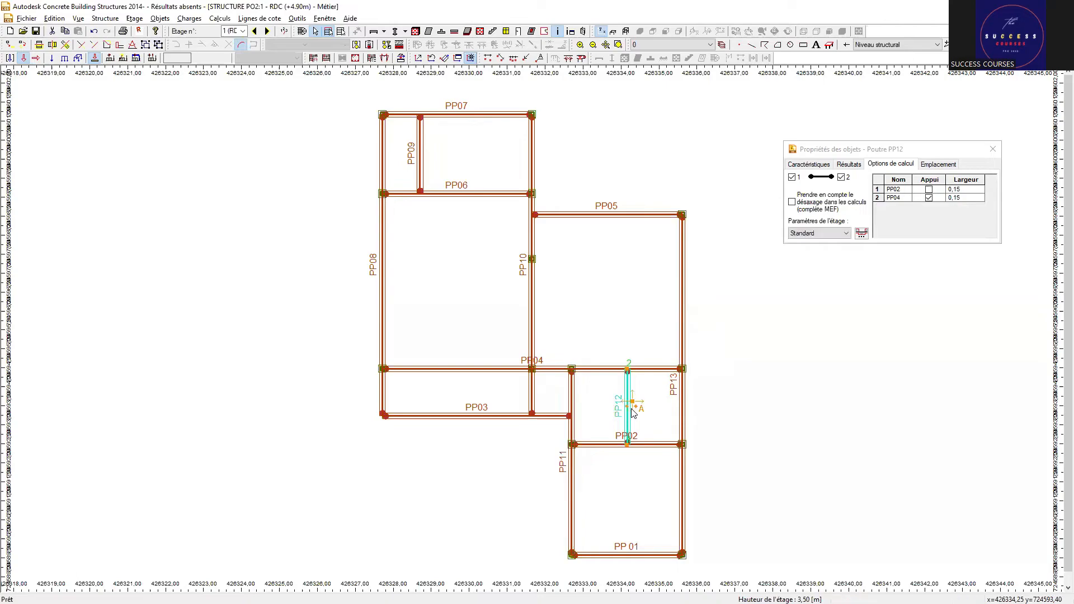
left_click(929, 190)
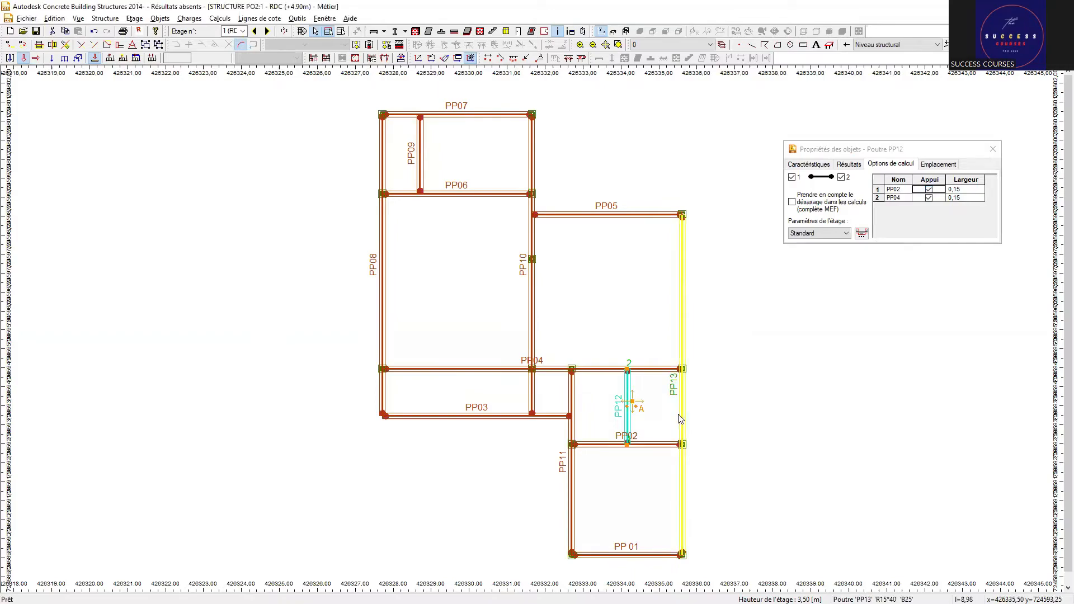
Check the full support list of beam PP13 and clear the selection
left_click(681, 419)
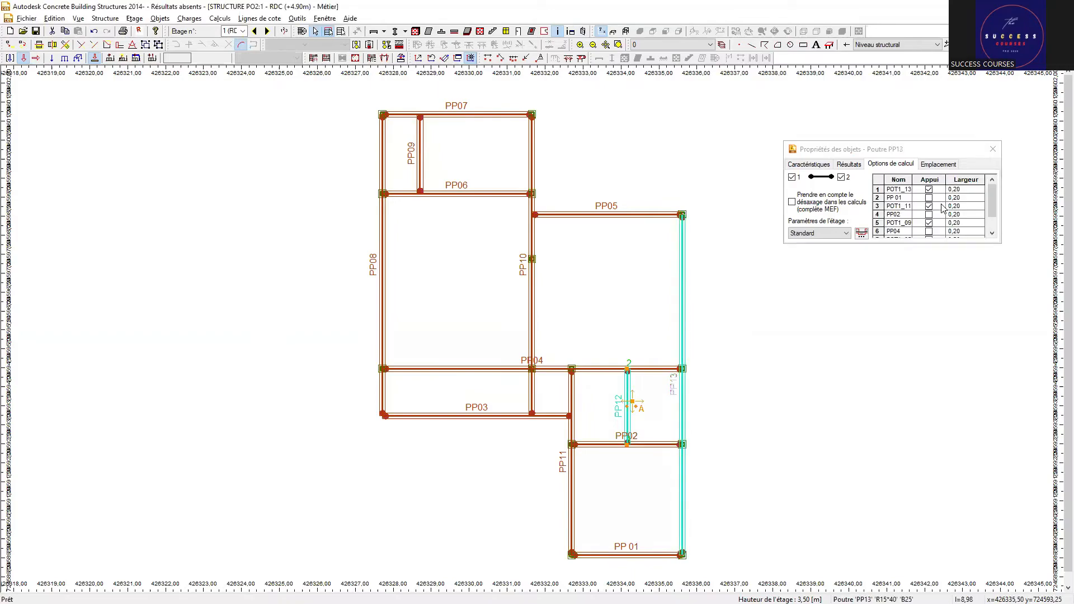
left_click(997, 203)
left_click_drag(993, 225, 957, 235)
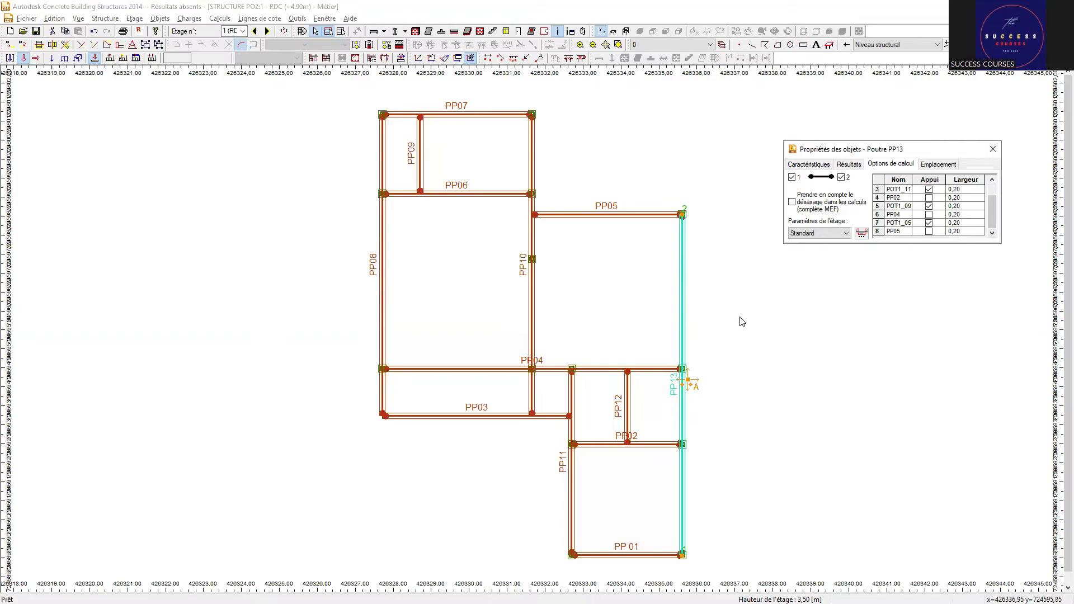
left_click(741, 319)
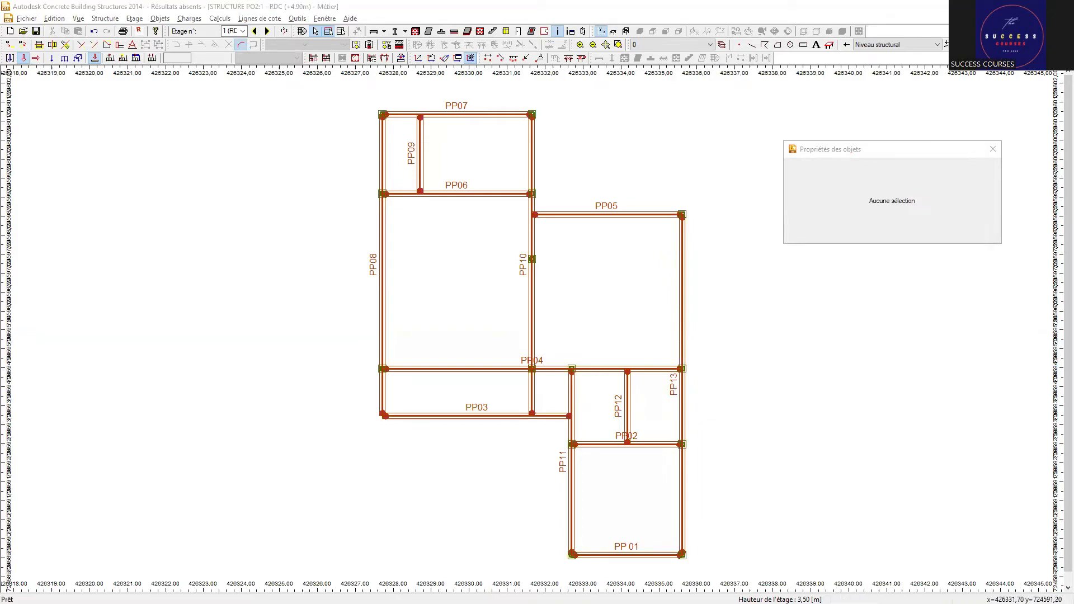
Switch to ETAPES DE STRUCTURE.pdf in Chrome and read the stages on support verification and slab placement
key("super")
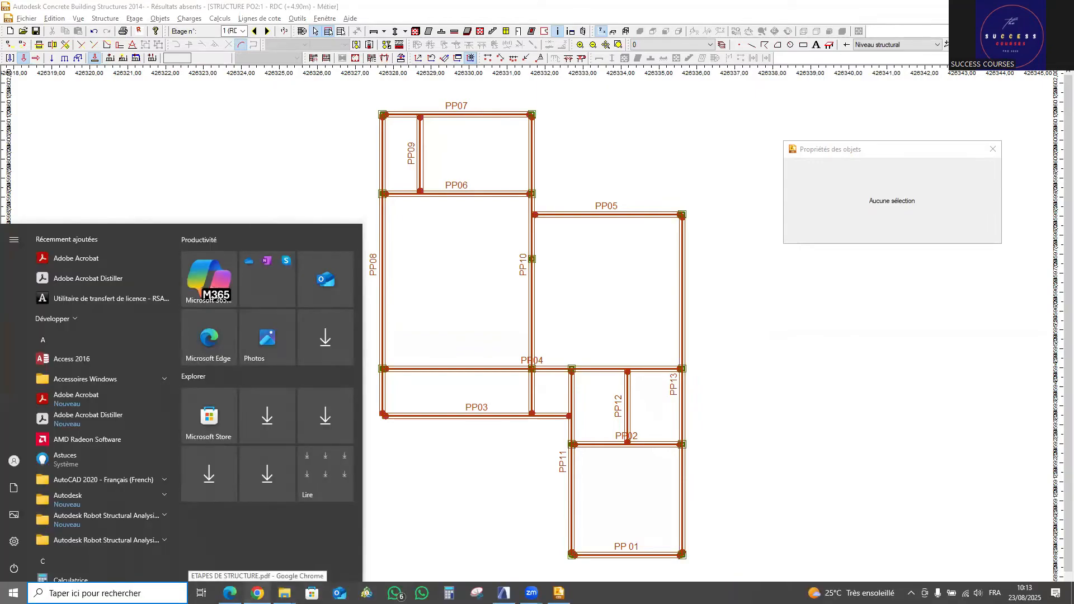
left_click(258, 593)
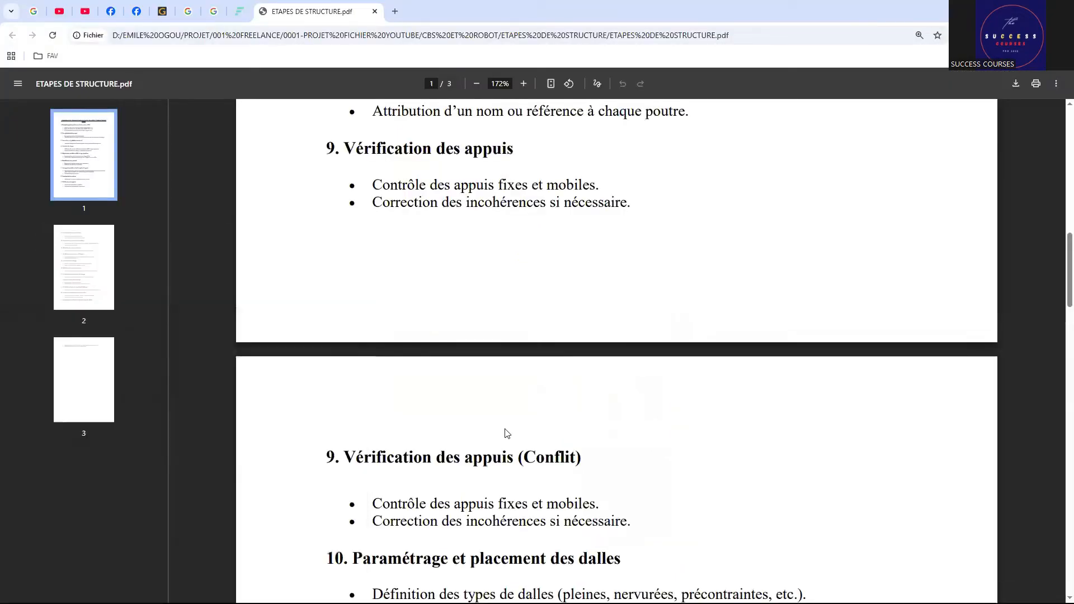
scroll(473, 336, "down", 3)
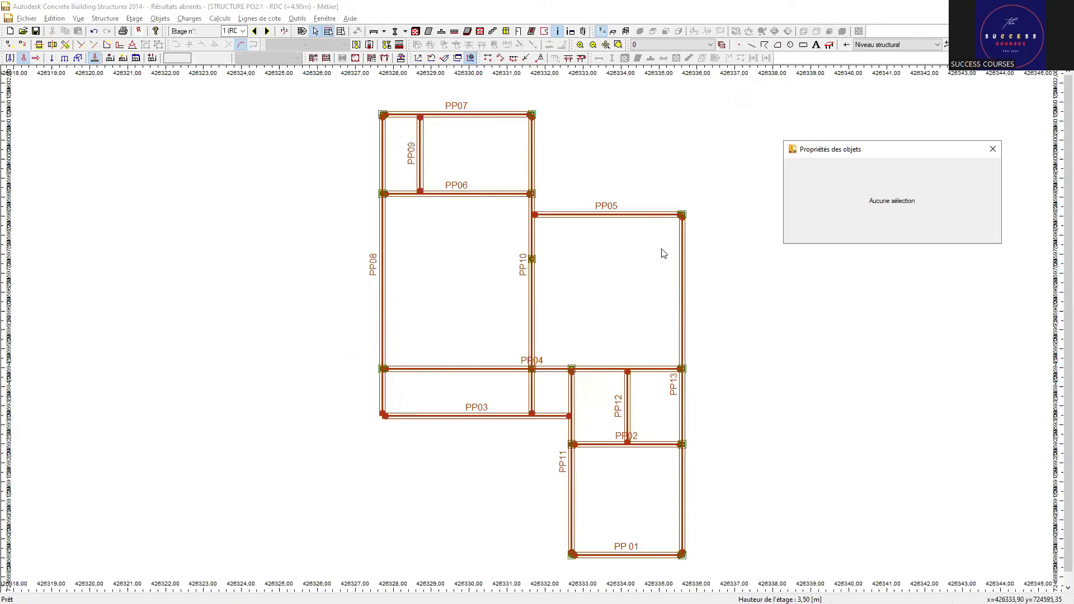
Back in Concrete Building Structures, close the object properties, start the slab command and add a concrete material based on DAP 16+0 to the material database
left_click(991, 149)
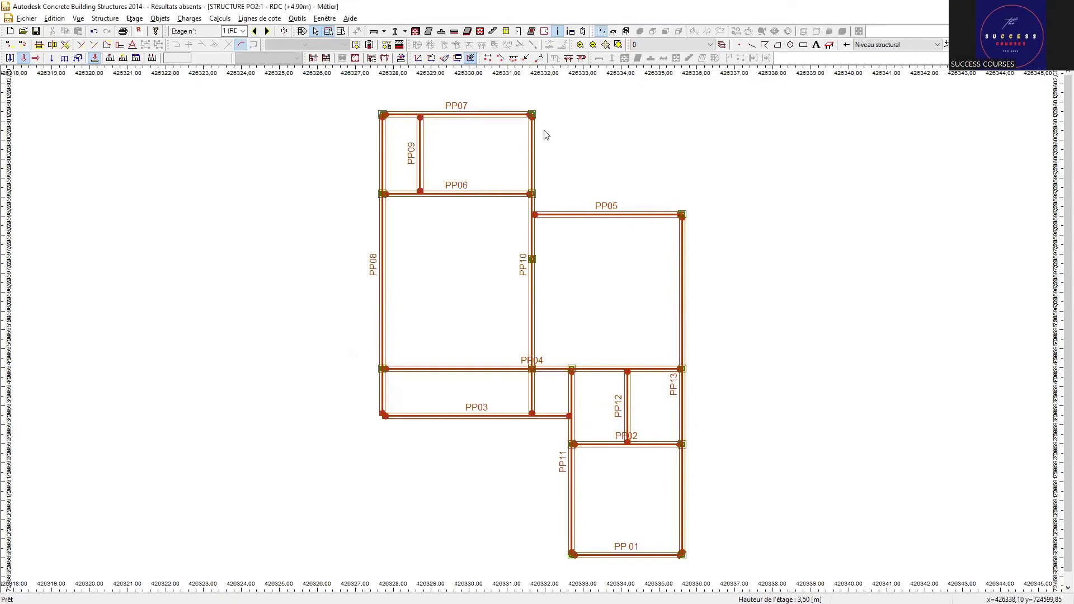
left_click(427, 32)
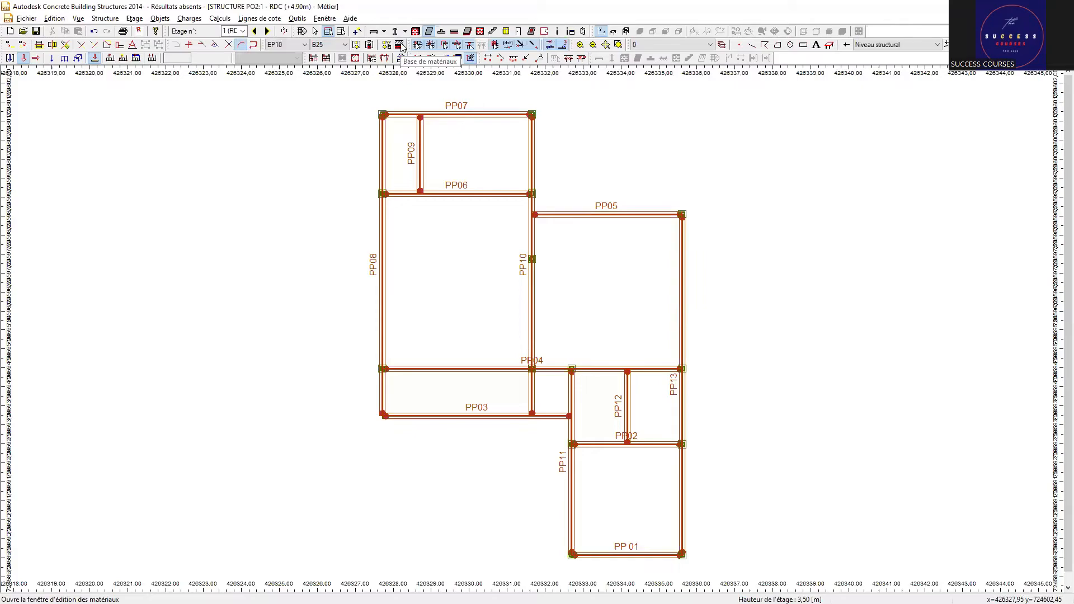
left_click(401, 44)
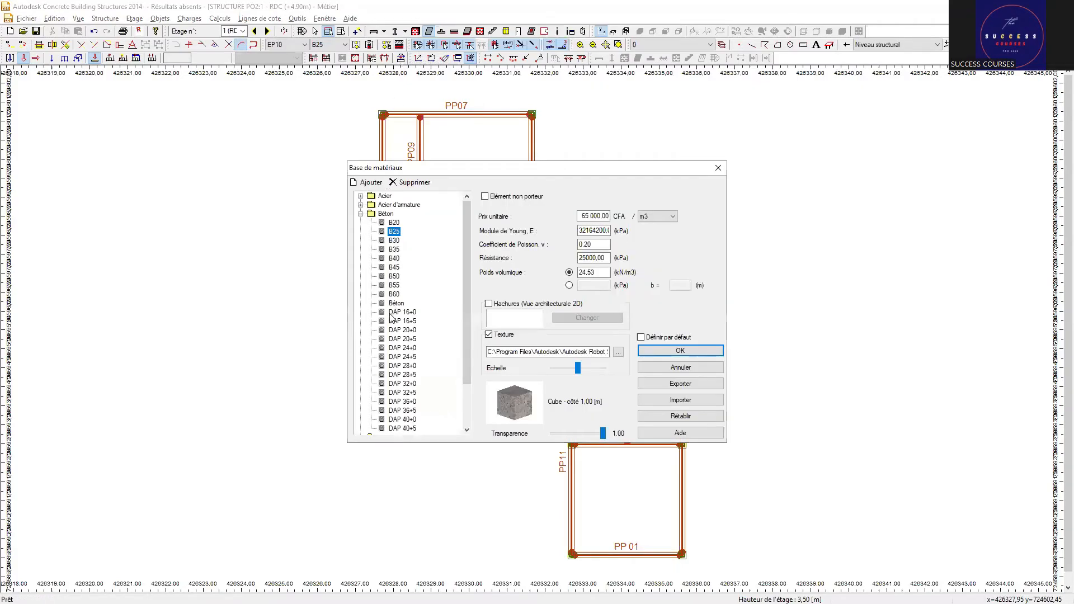
left_click(396, 312)
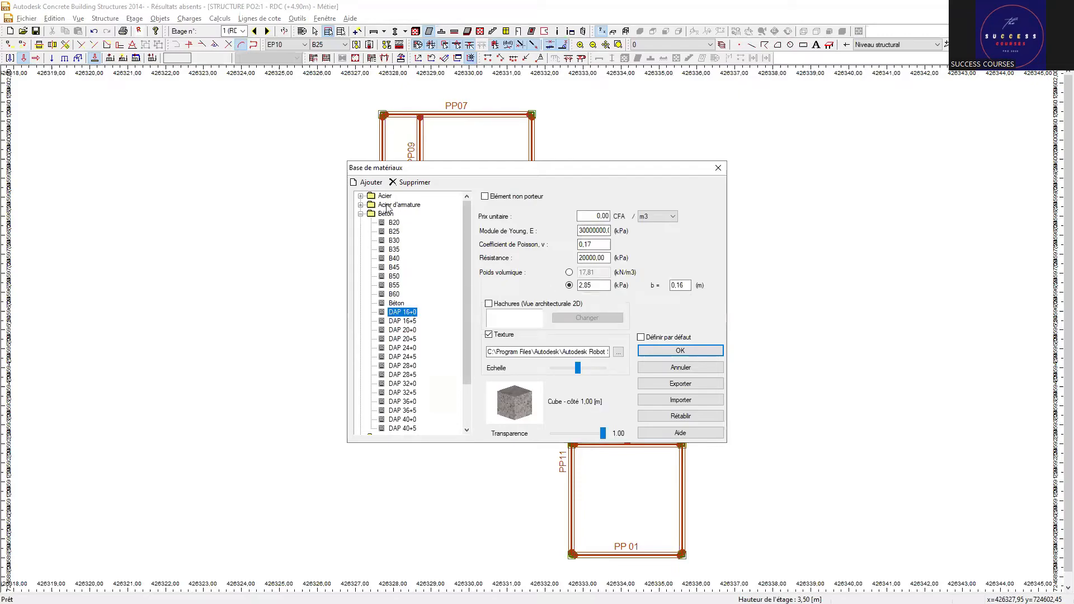
left_click(373, 183)
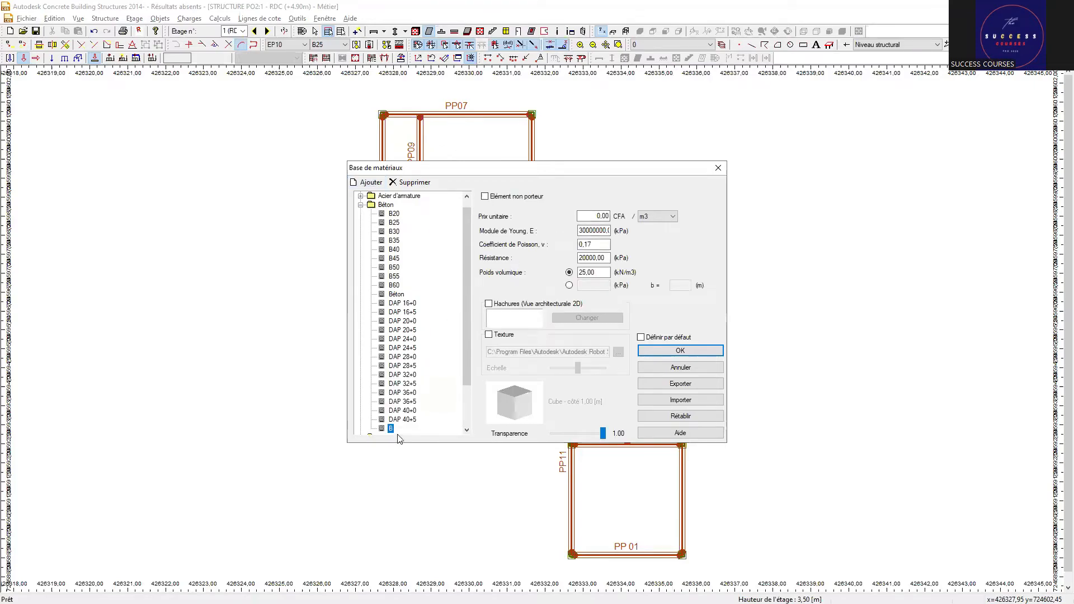
Rename the newly added concrete material as DACC
key("d")
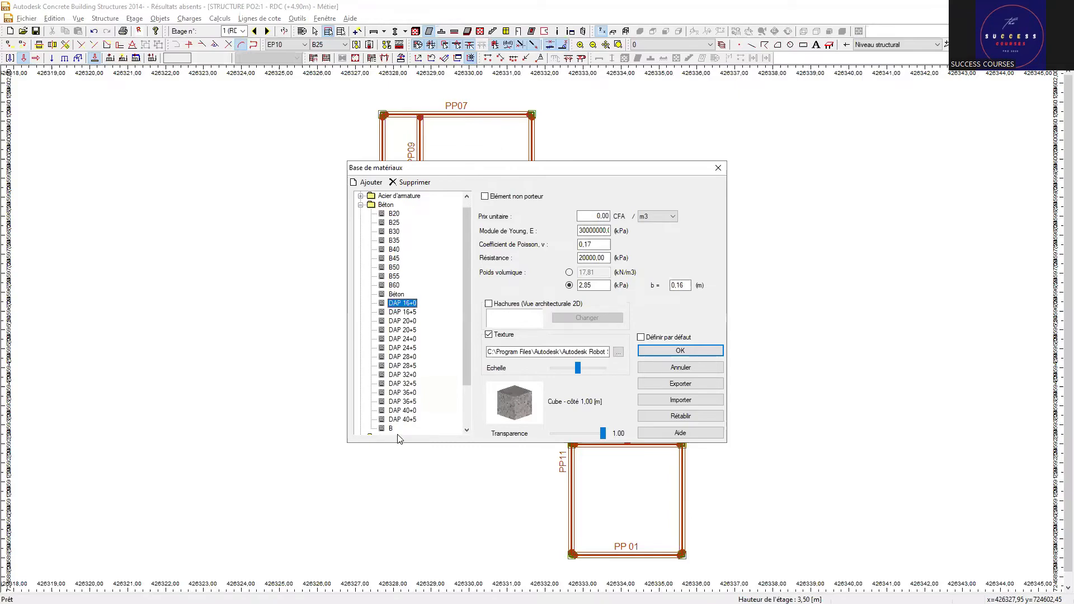
key("End")
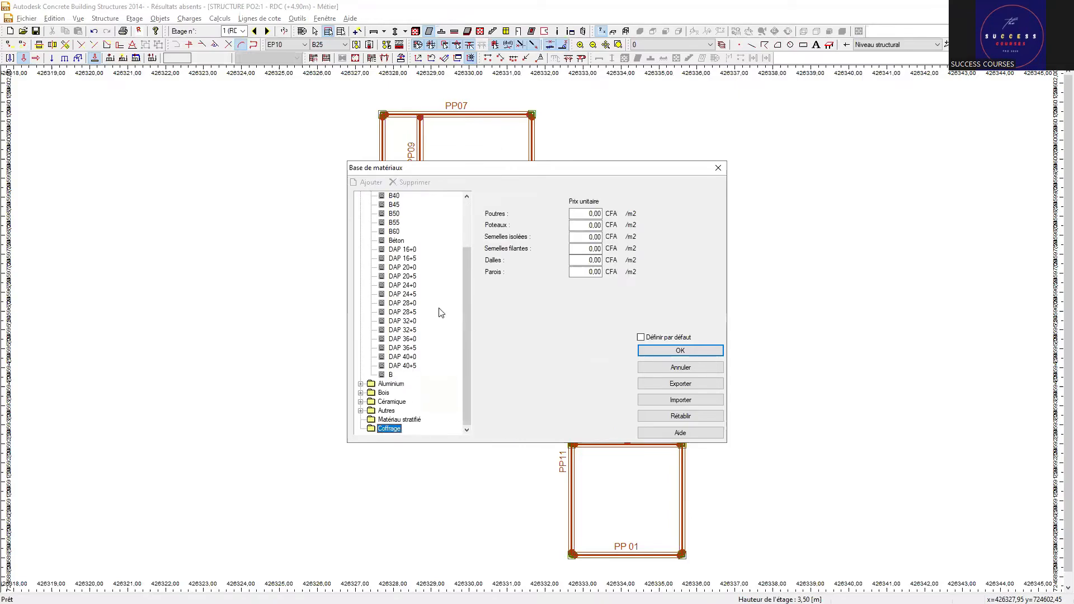
scroll(444, 312, "up", 5)
scroll(422, 351, "down", 5)
left_click(389, 378)
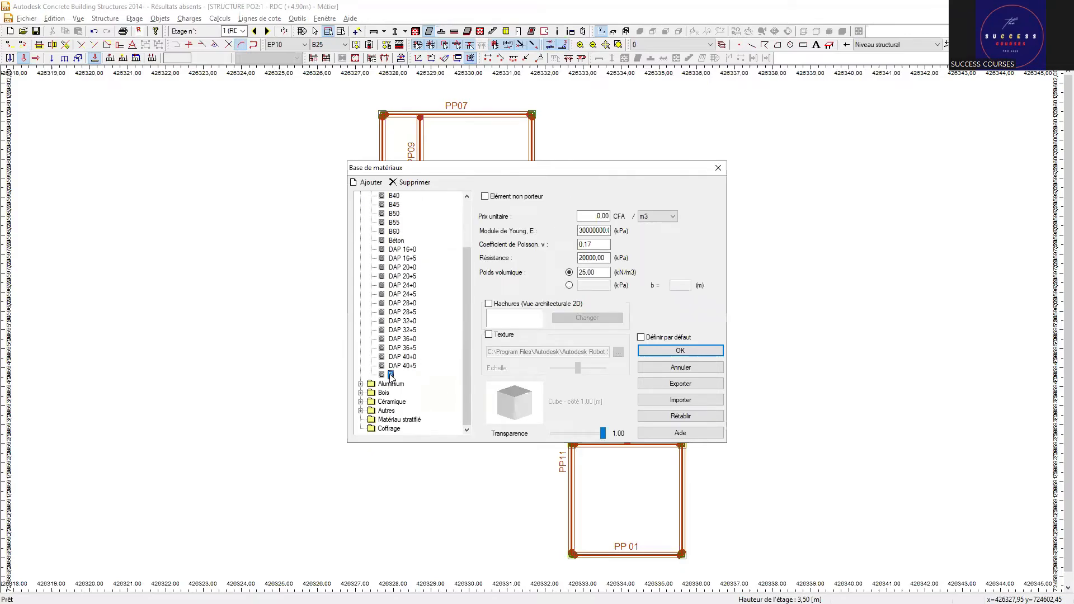
left_click(390, 375)
type("DACC")
Define DACC's weight as 4.85 kPa for a thickness b of 0.2 m and confirm the material database
left_click(569, 285)
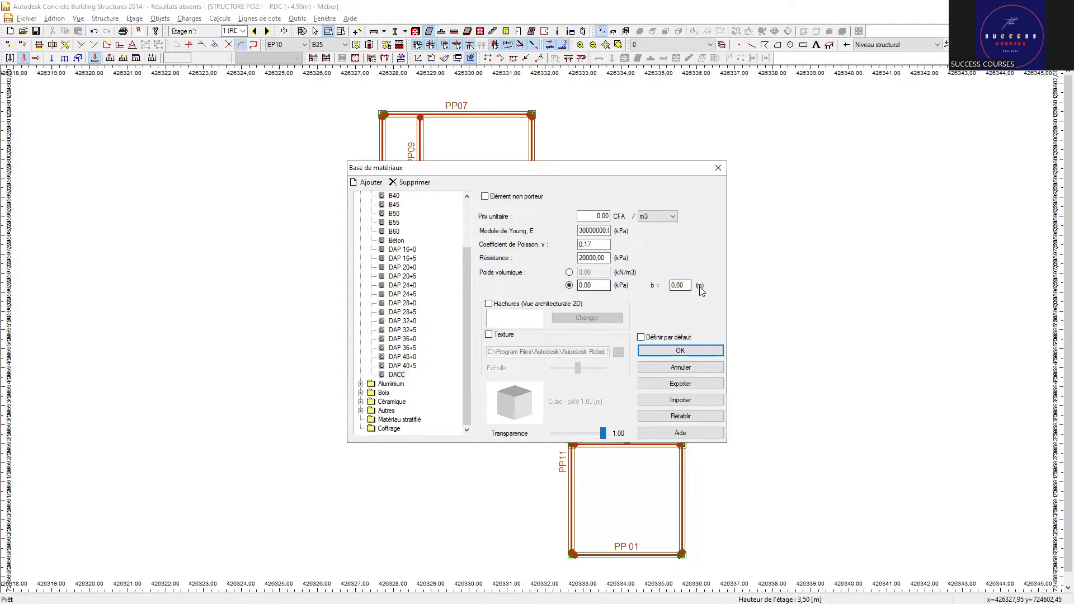
double_click(672, 284)
type("0.2")
double_click(581, 284)
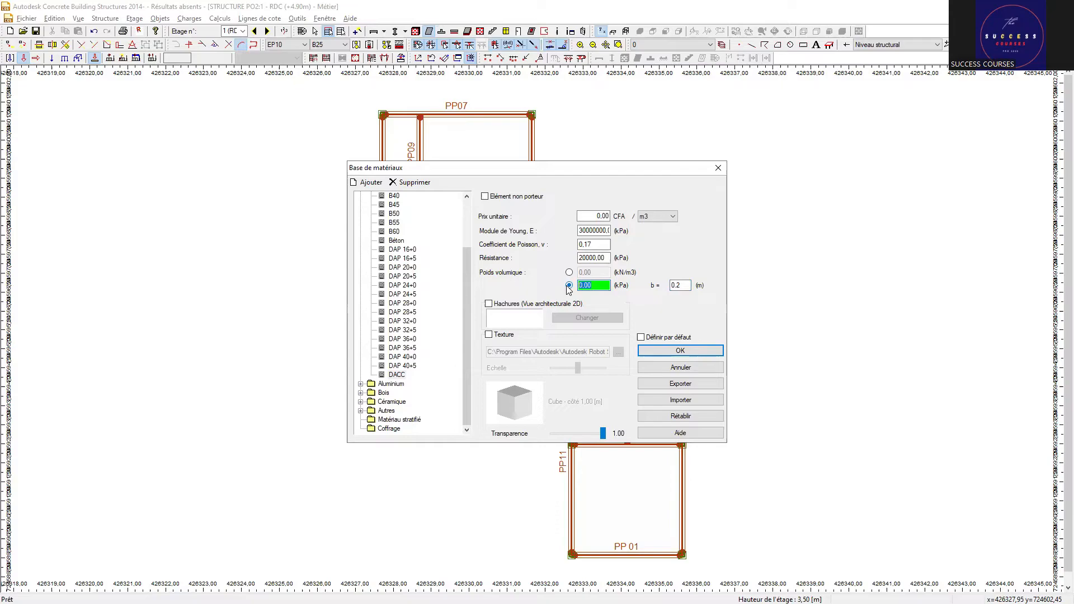
type("4.85")
left_click(671, 352)
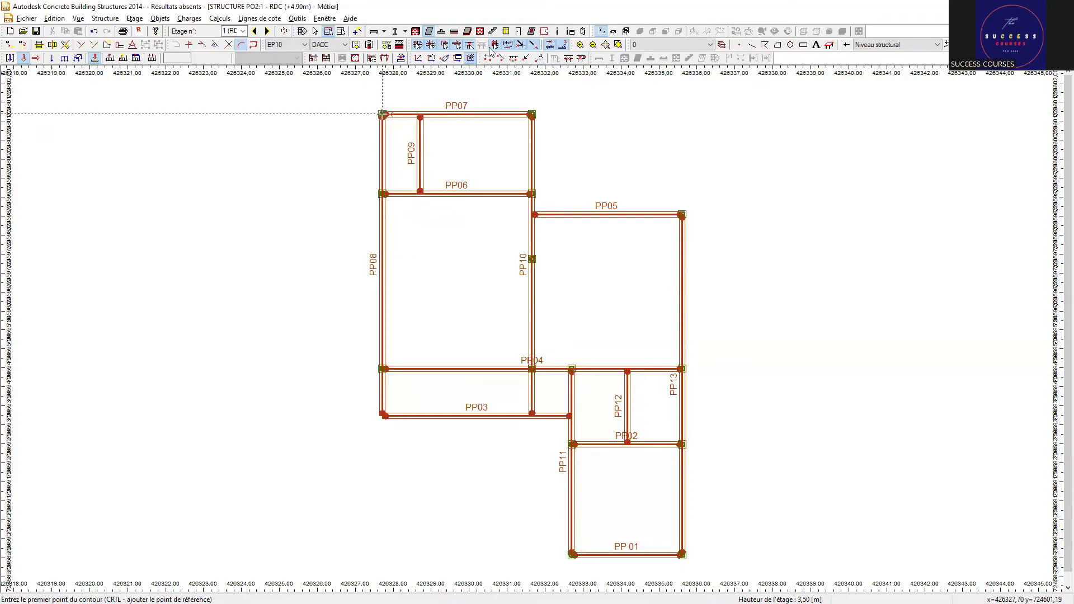
Place DACC slabs on RDC, using interior points, in the PP 01–PP02 bay, both bays beside PP12 and the bay between PP10 and PP11
left_click(160, 19)
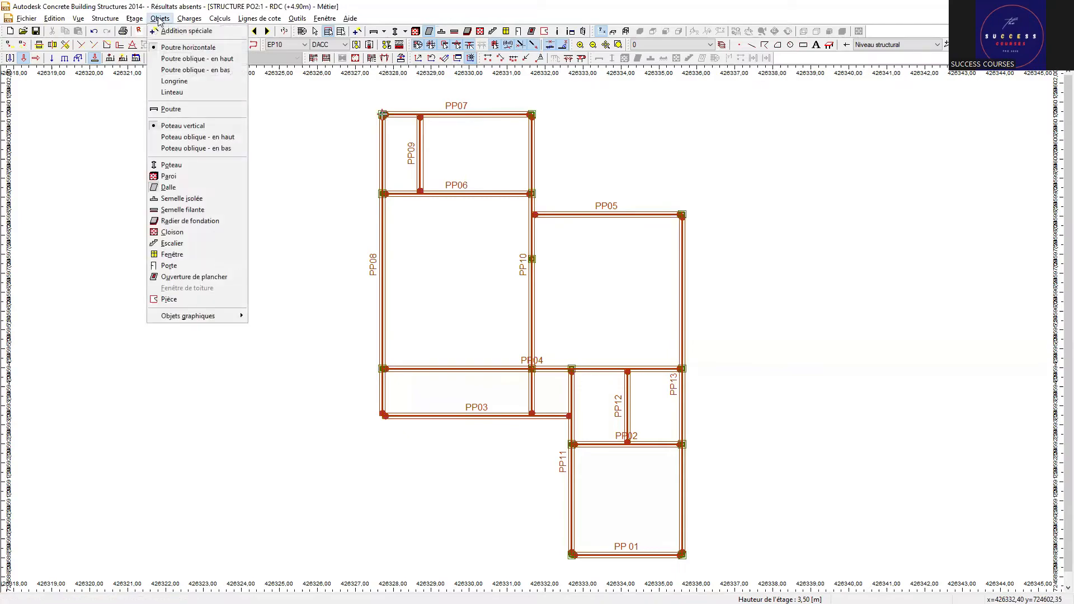
left_click(187, 31)
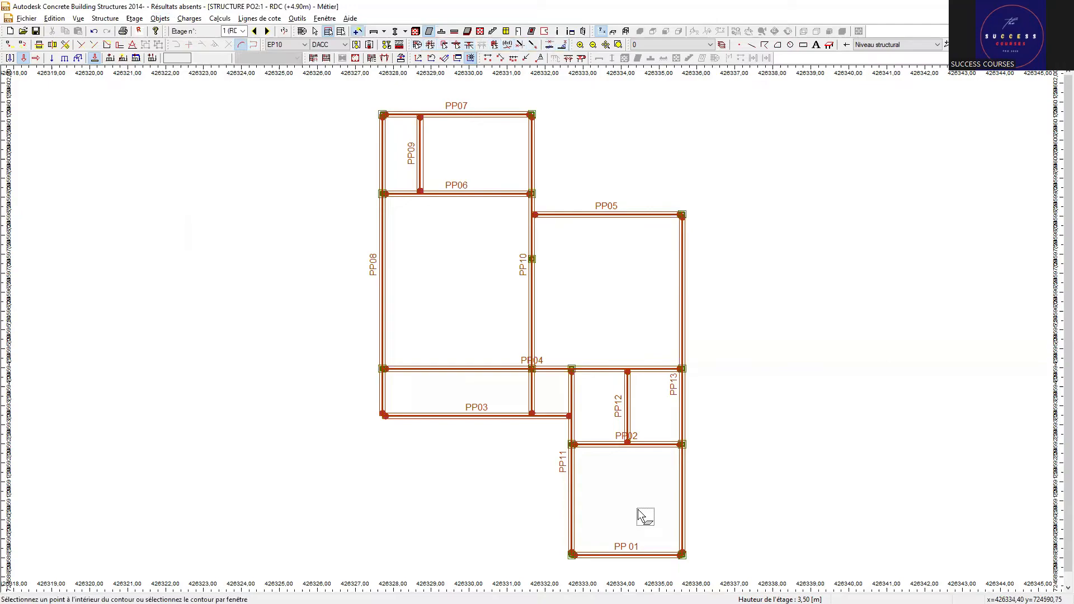
left_click(641, 513)
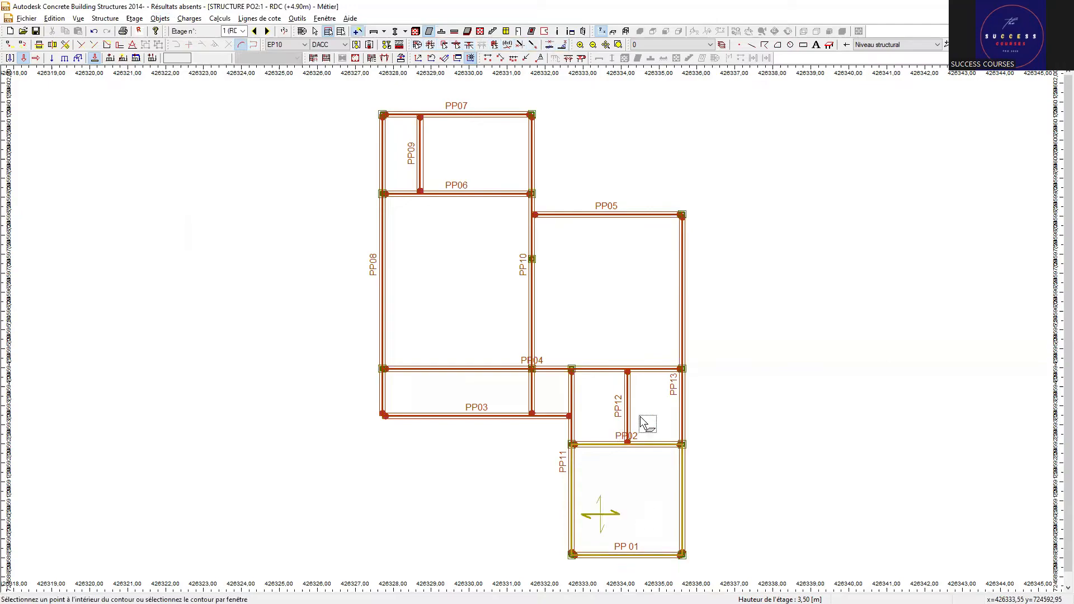
left_click(660, 420)
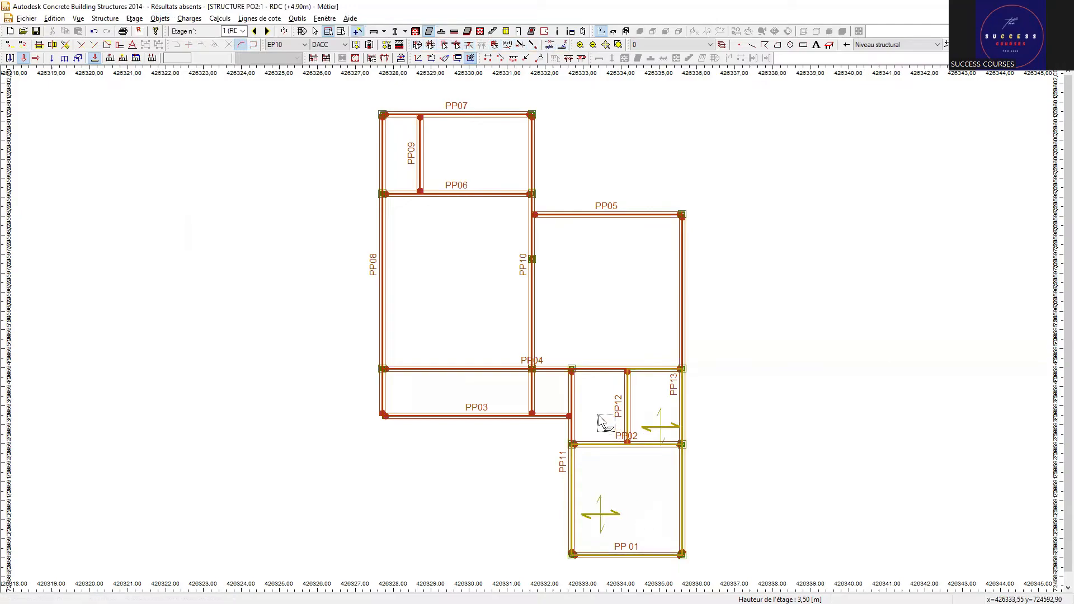
left_click(602, 419)
left_click(554, 394)
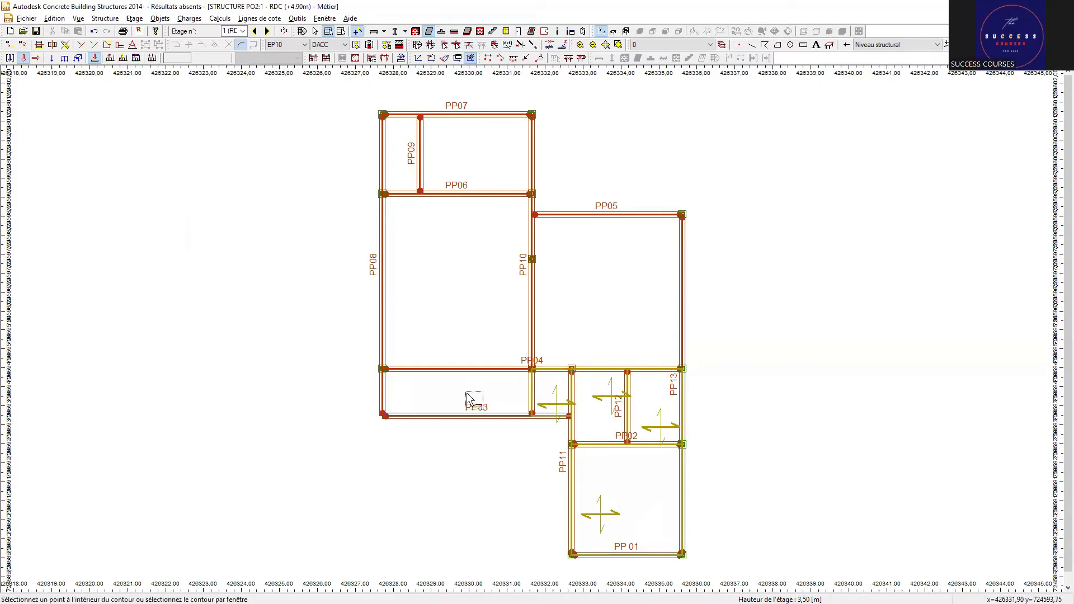
Add DACC slabs to the bay above PP03, the bay below PP05, the large PP08–PP10 bay and both bays beside PP09
left_click(481, 392)
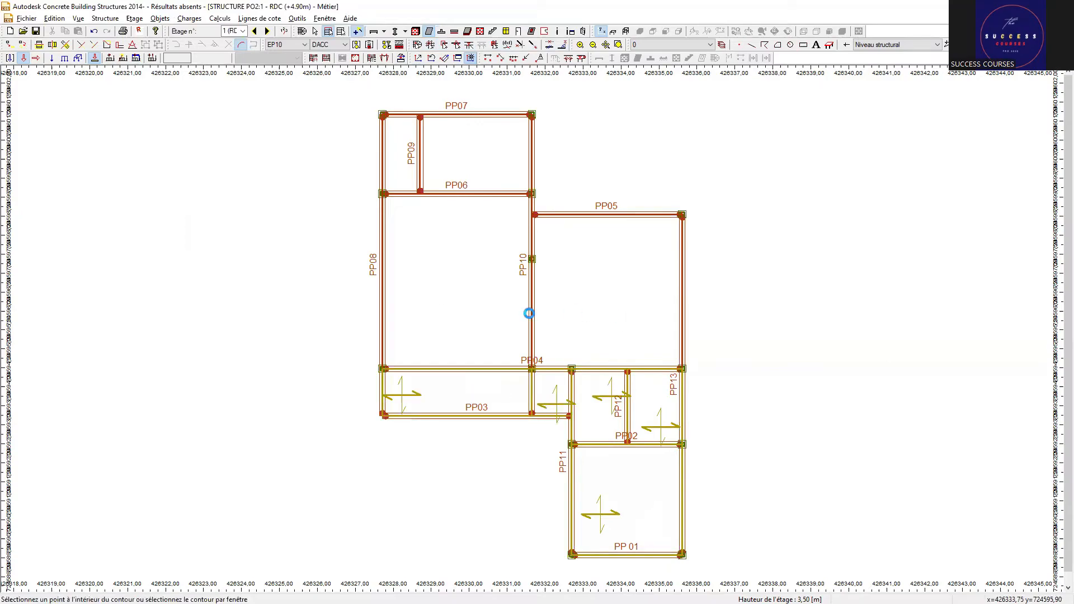
left_click(471, 264)
left_click(441, 167)
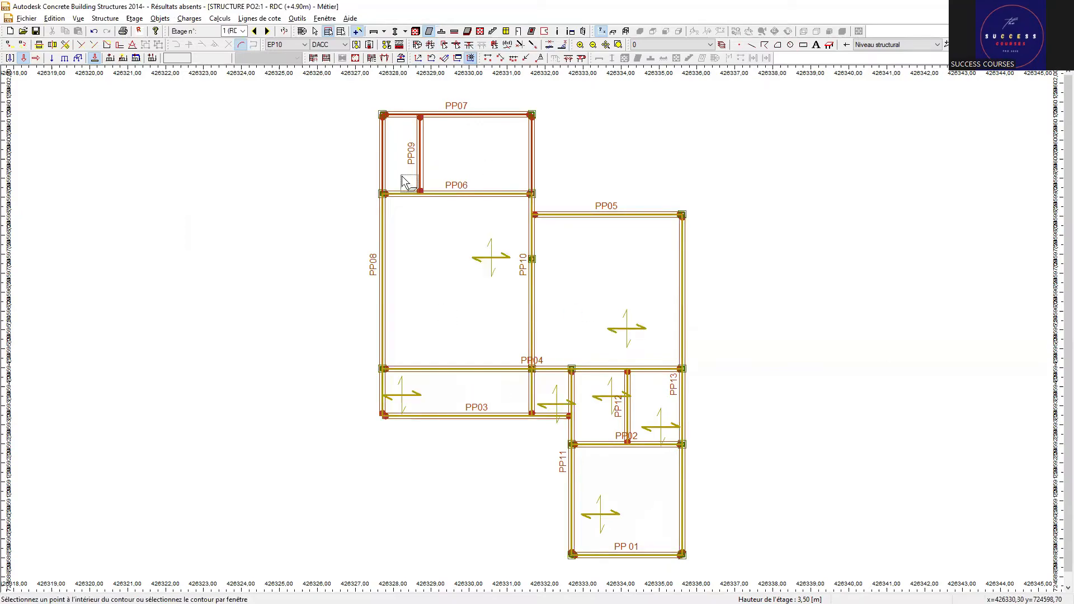
left_click(403, 178)
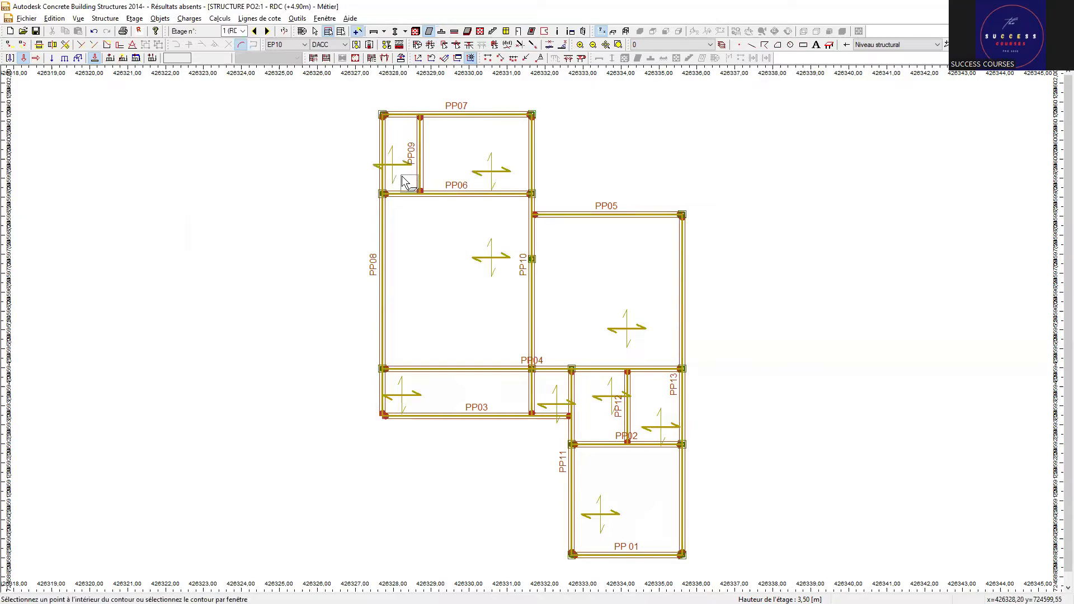
key("Escape")
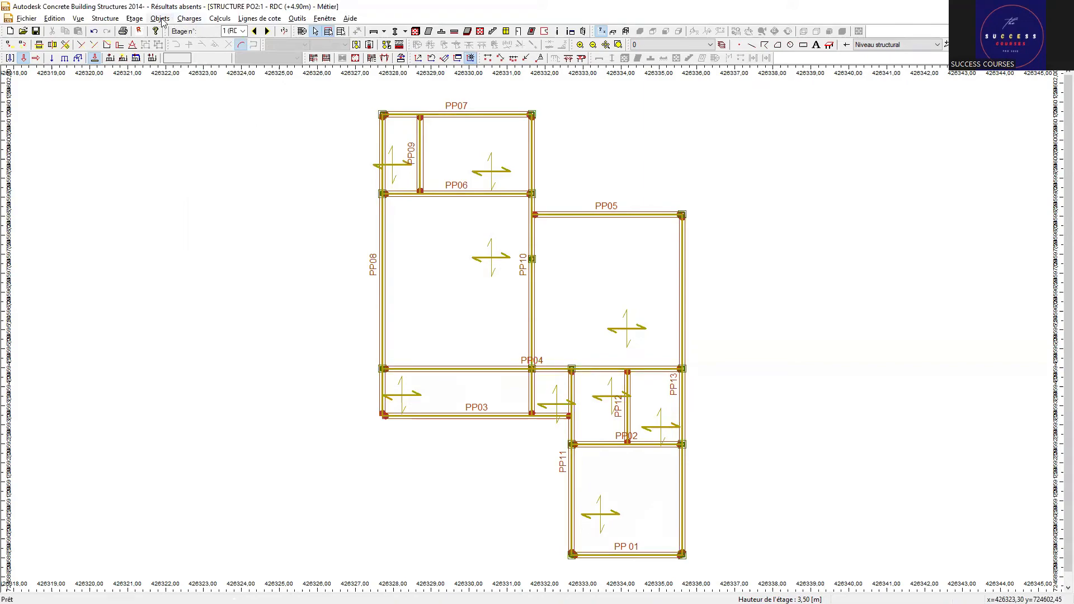
Open the verification report, place it clear of the floor plan and run the model verification
left_click(297, 19)
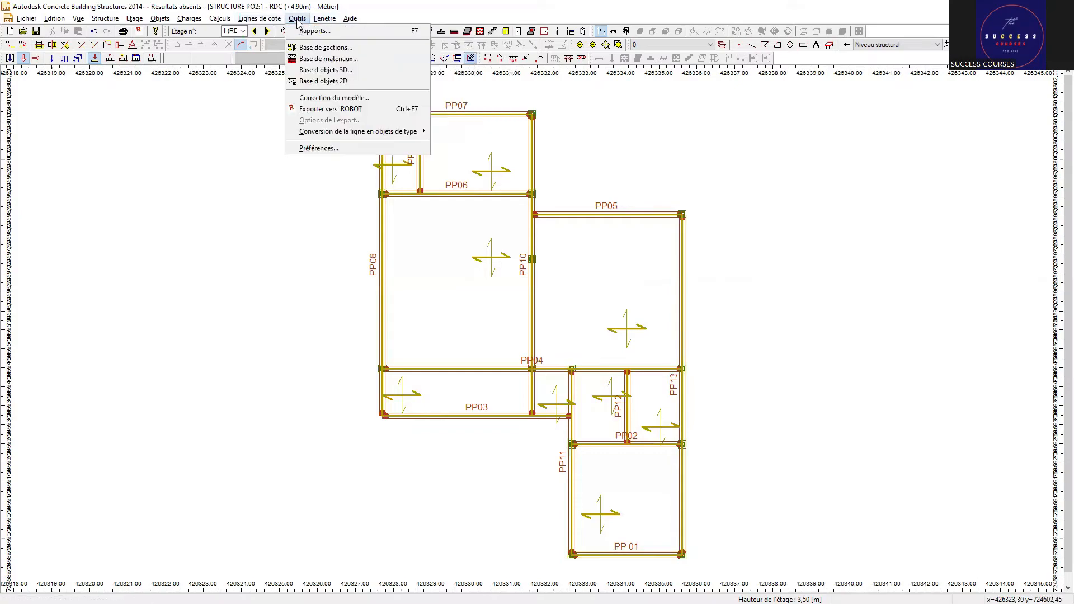
left_click(308, 31)
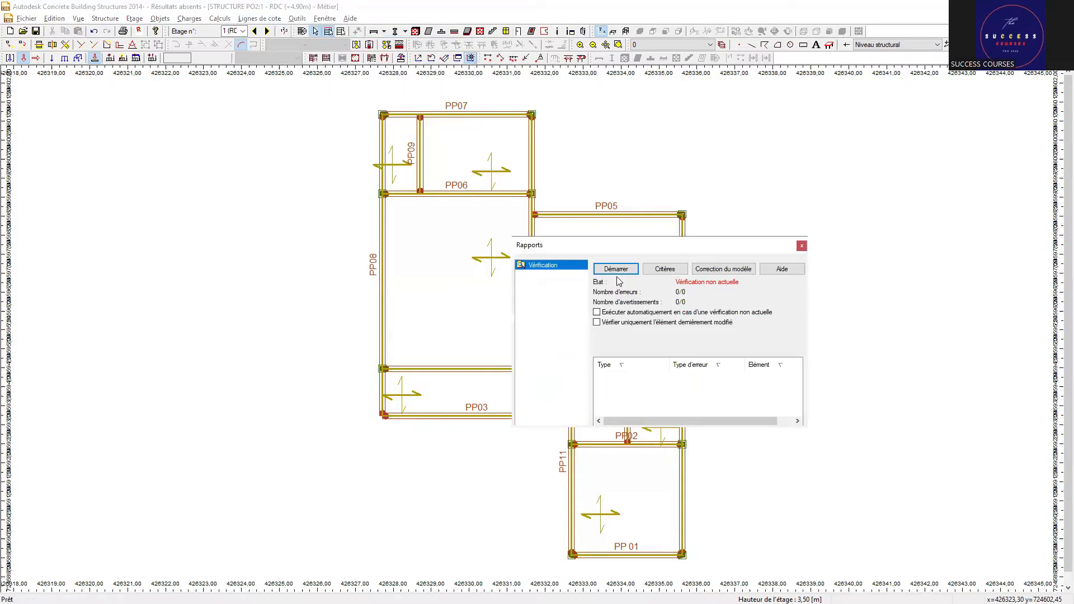
left_click_drag(608, 249, 847, 146)
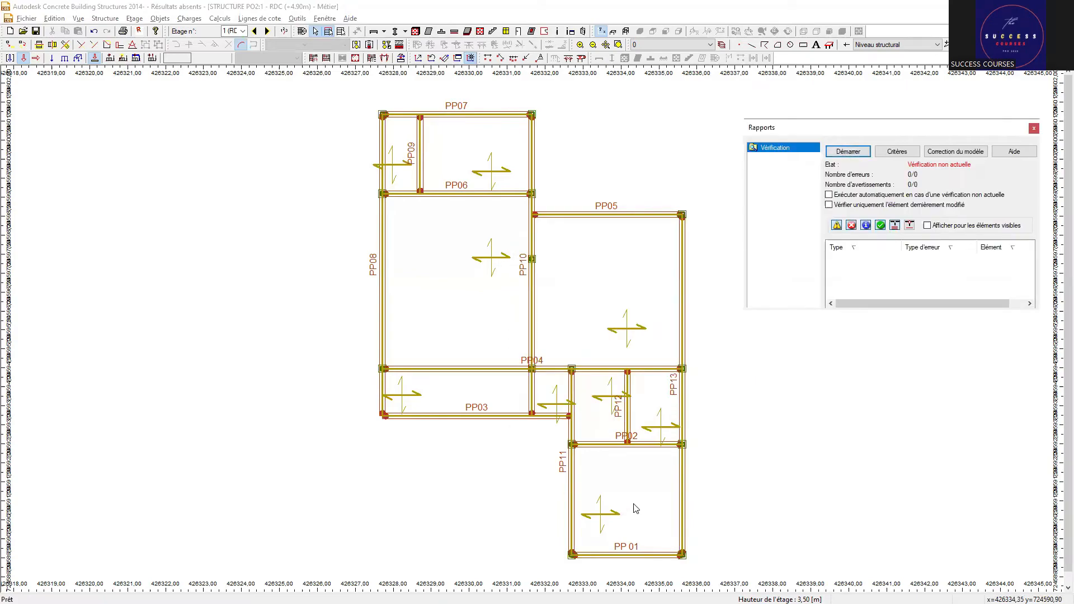
left_click(690, 386)
left_click(845, 151)
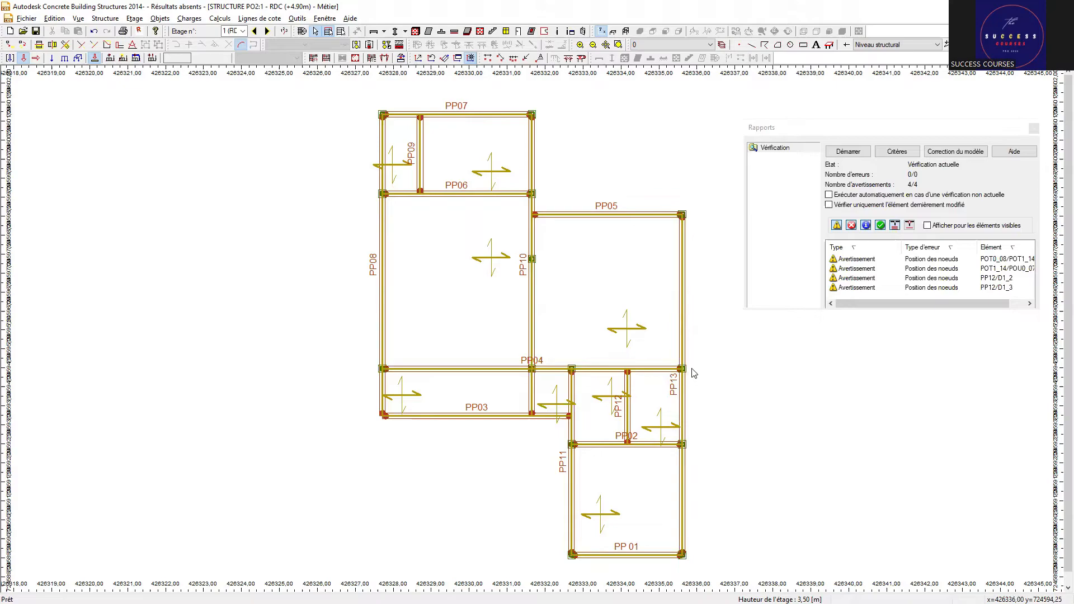
left_click(421, 130)
key("Escape")
On the FONDATION storey, delete the columns at the junctions of POU0_03 with POU0_07 and POU0_09
left_click(256, 32)
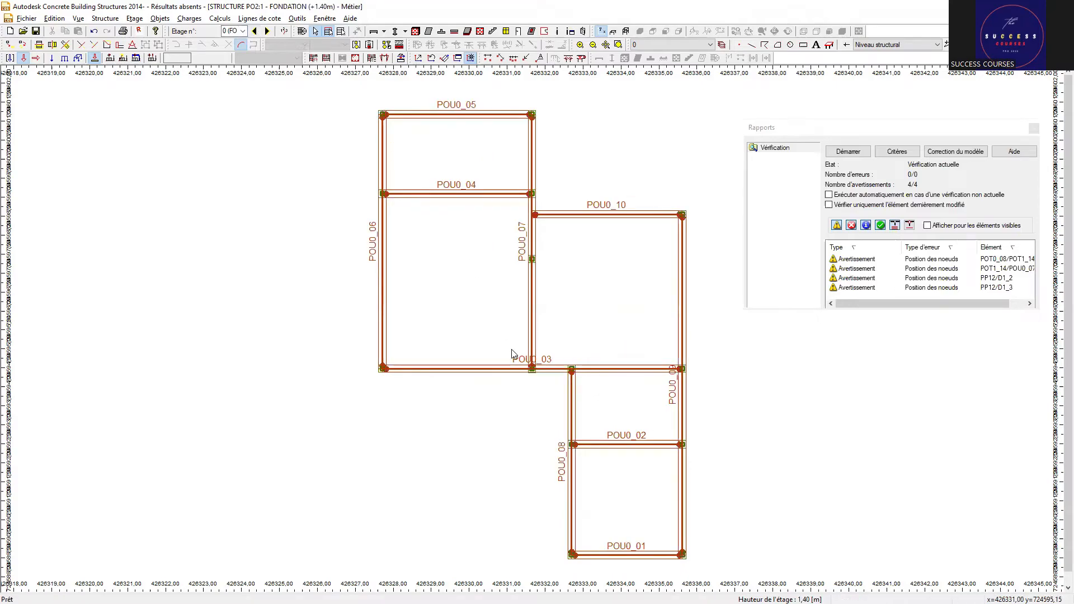
left_click(665, 370)
left_click(681, 355)
left_click(715, 392)
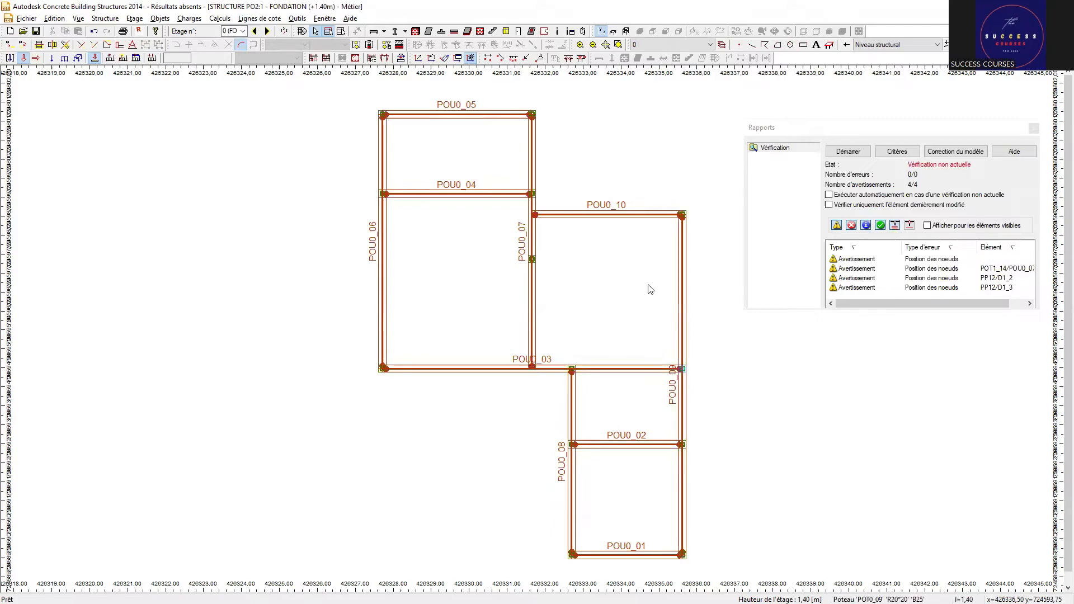
Copy only the RDC columns at PP04's junctions with PP10 and PP13 to storey 0, keeping that storey's existing objects
left_click(269, 31)
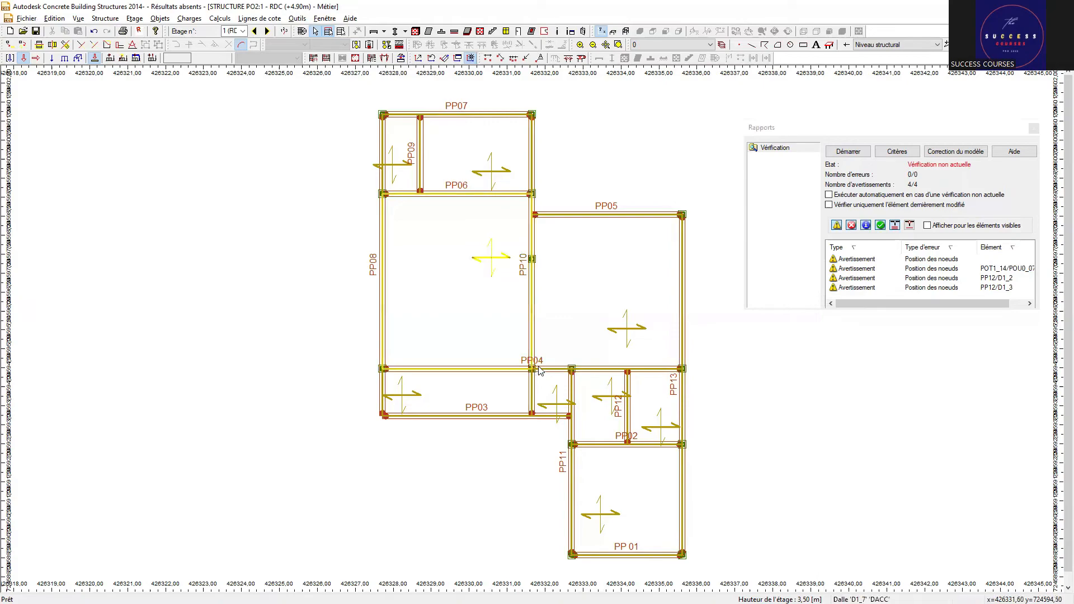
scroll(533, 372, "up", 2)
left_click(533, 392)
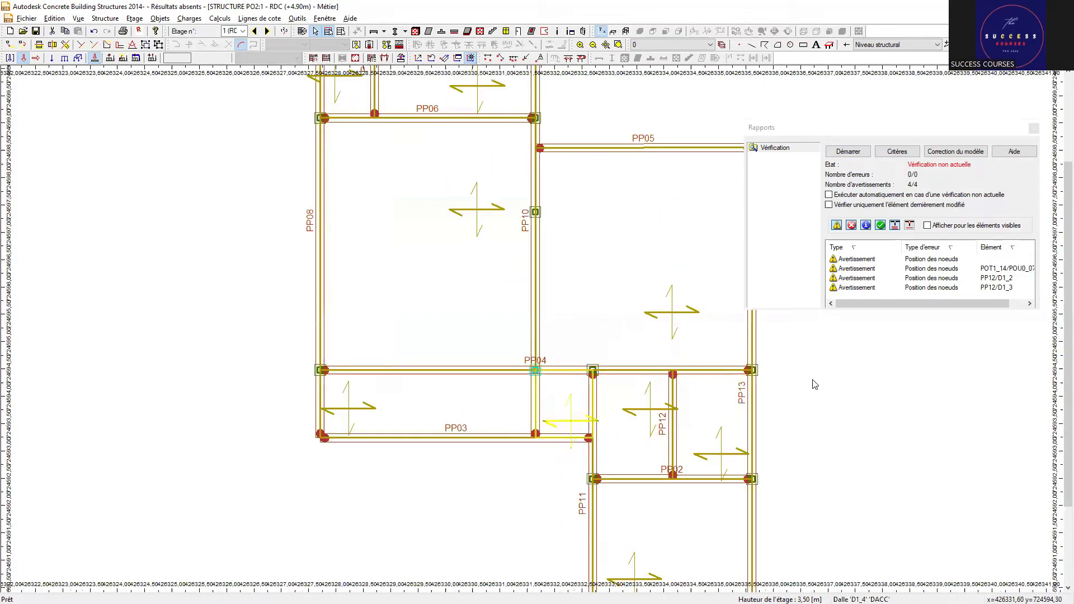
left_click(753, 369, "ctrl")
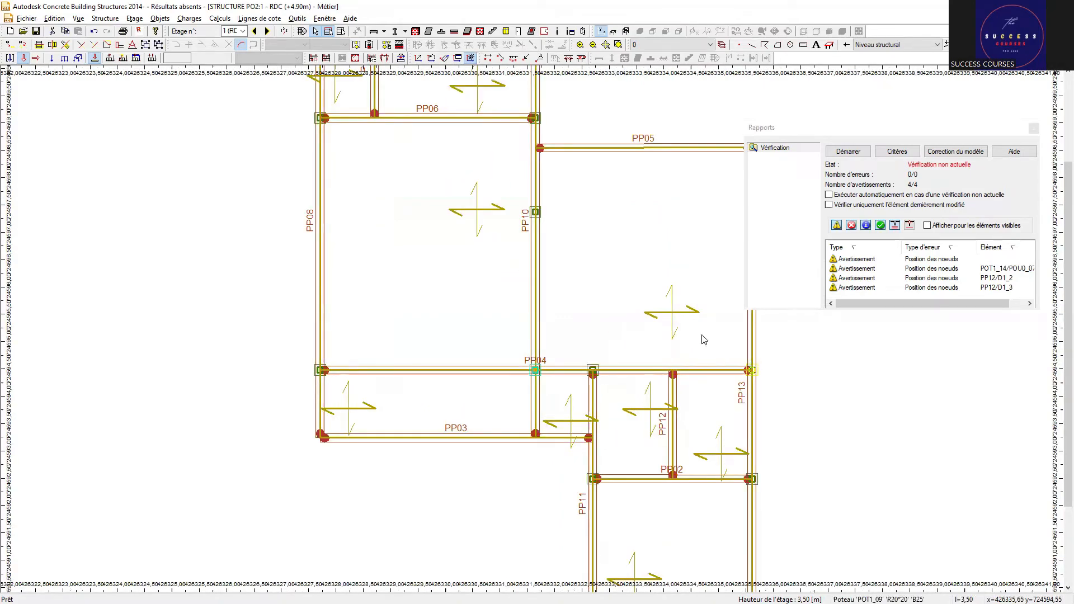
left_click(134, 18)
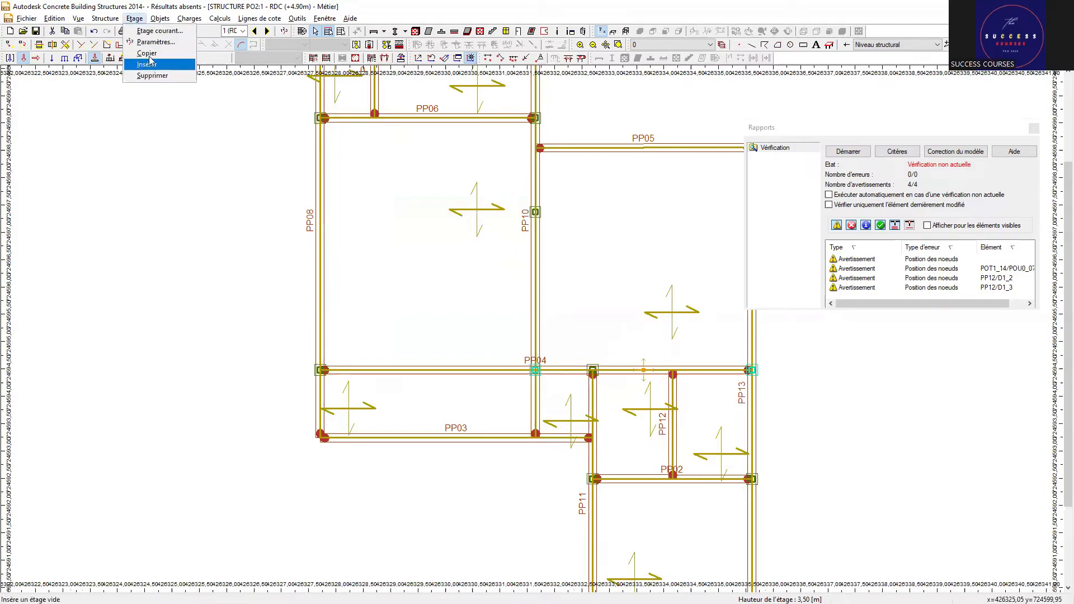
left_click(147, 53)
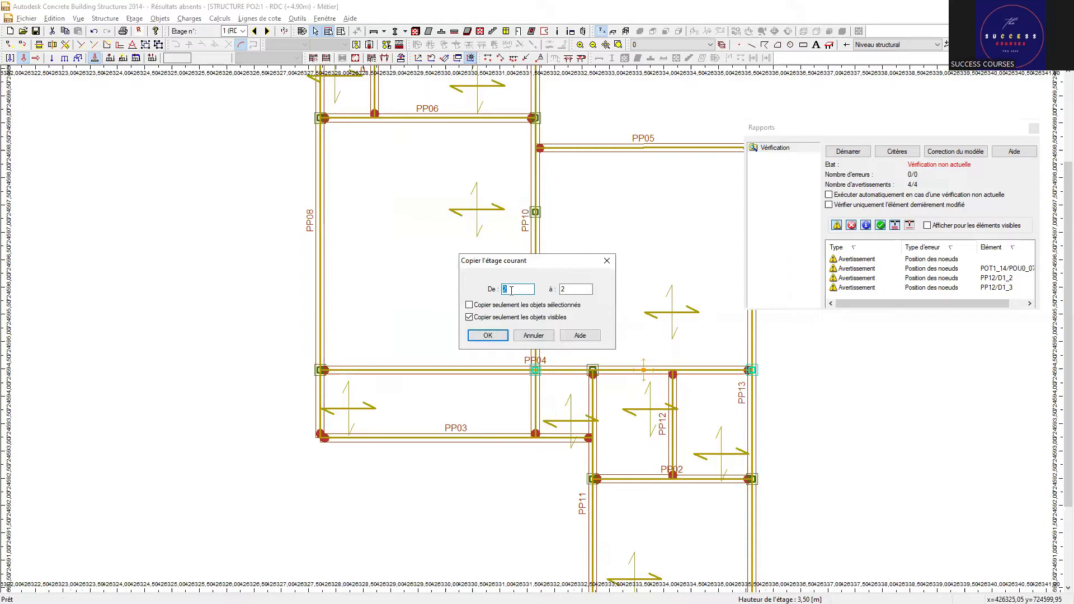
type("0")
key("Tab")
type("0")
left_click(469, 306)
key("Return")
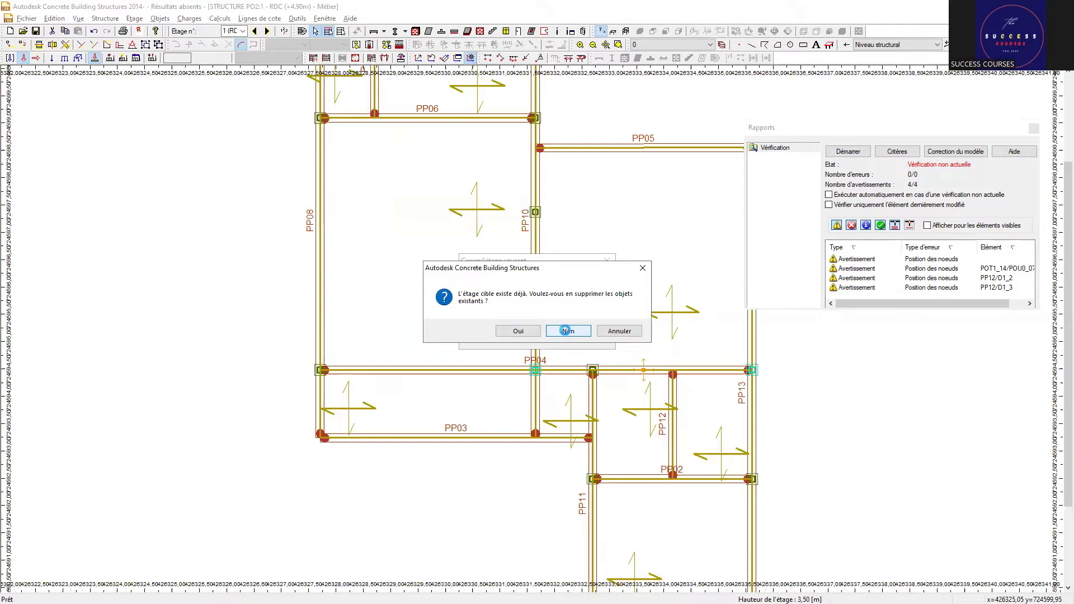
left_click(566, 332)
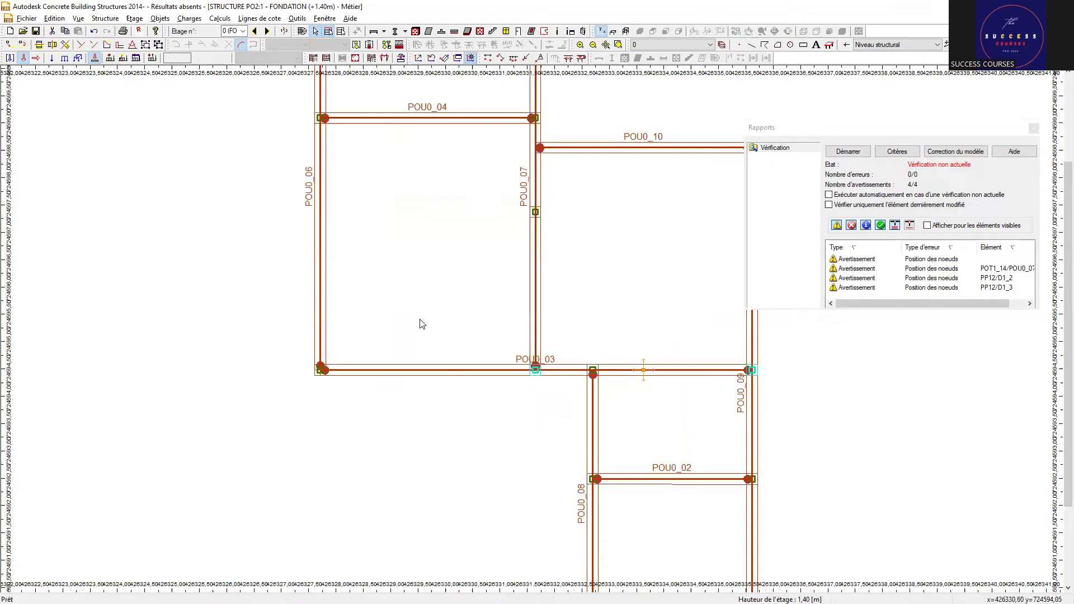
Rerun the model verification, then display the column names to identify the column at the POU0_03–POU0_07 junction
left_click(848, 152)
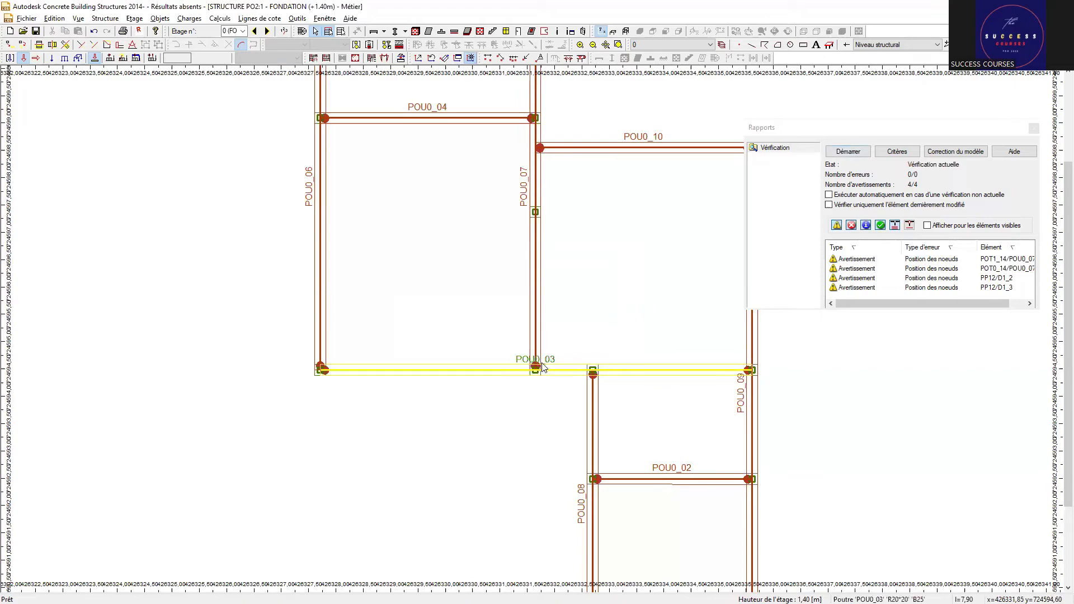
scroll(538, 370, "down", 1)
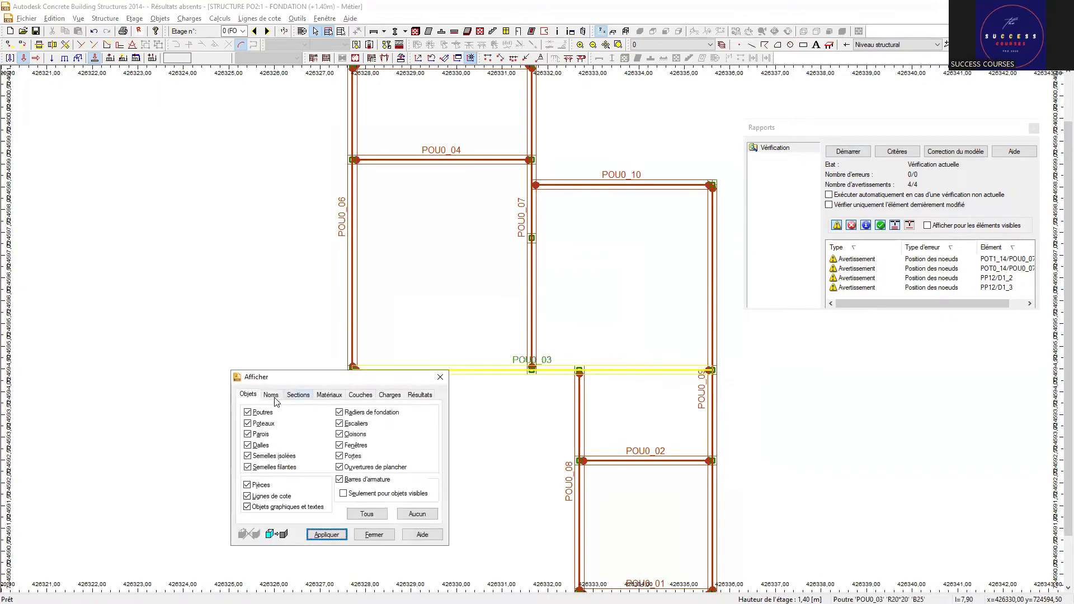
left_click(247, 423)
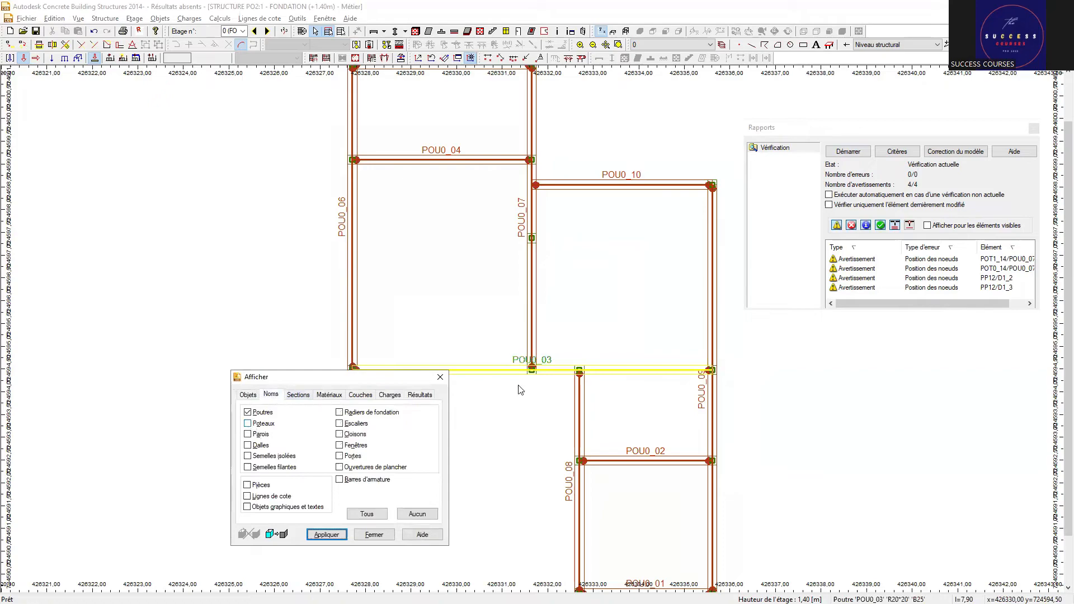
scroll(595, 344, "up", 1)
scroll(533, 371, "up", 3)
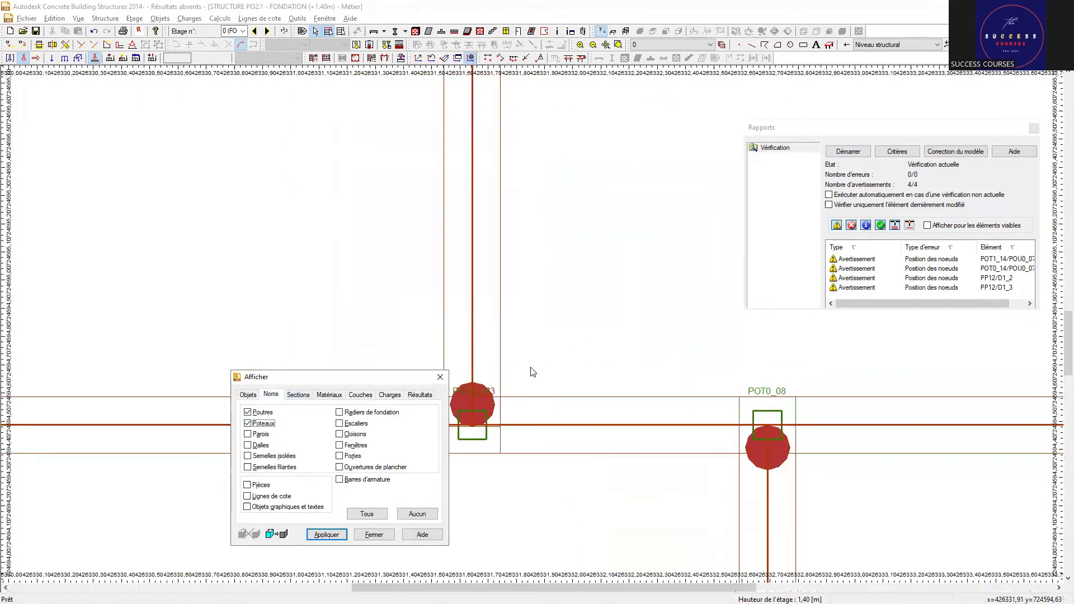
scroll(499, 376, "down", 2)
scroll(498, 381, "up", 3)
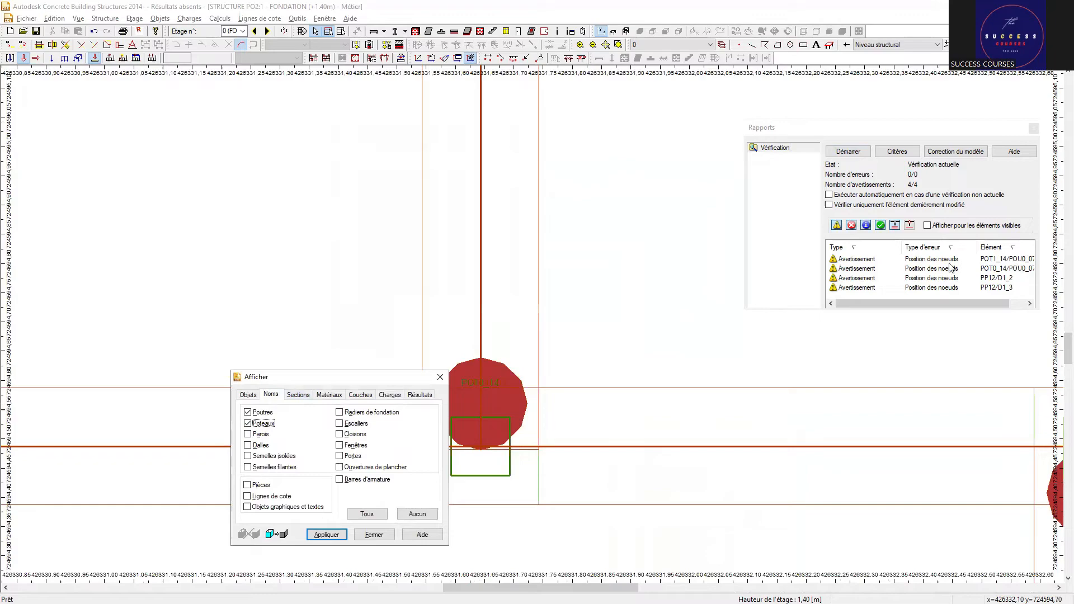
Move the end node of foundation beam POU0_07 onto the axis of beam POU0_03
left_click(479, 285)
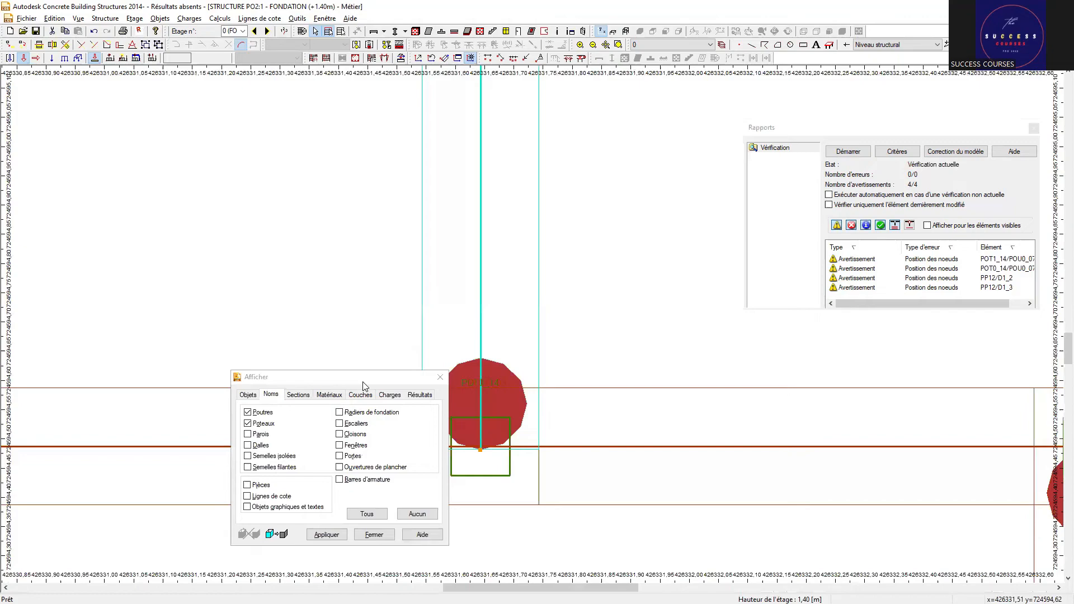
scroll(485, 418, "up", 1)
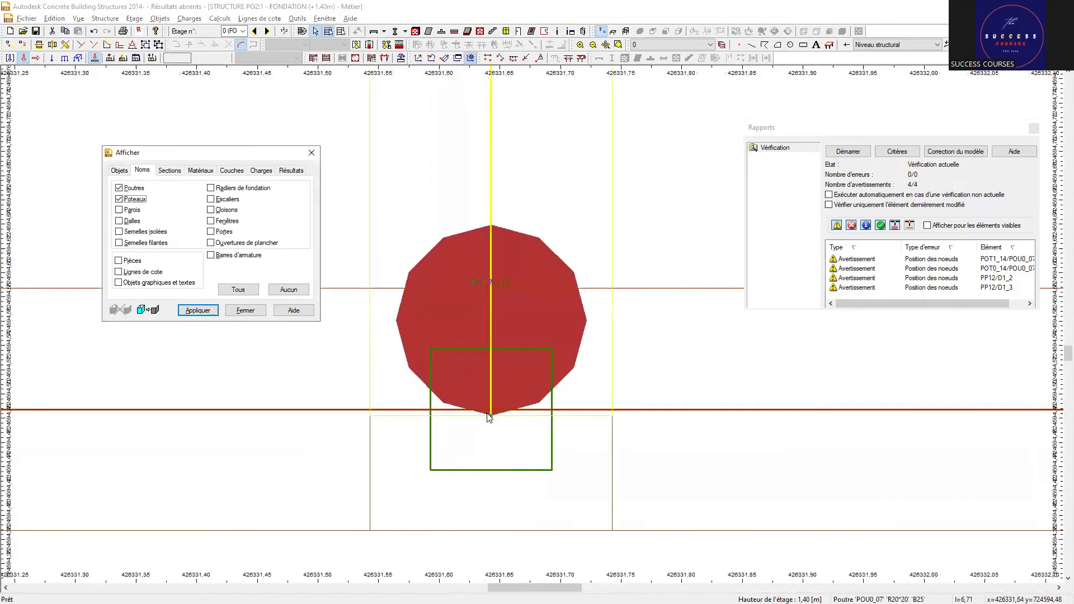
scroll(493, 423, "up", 1)
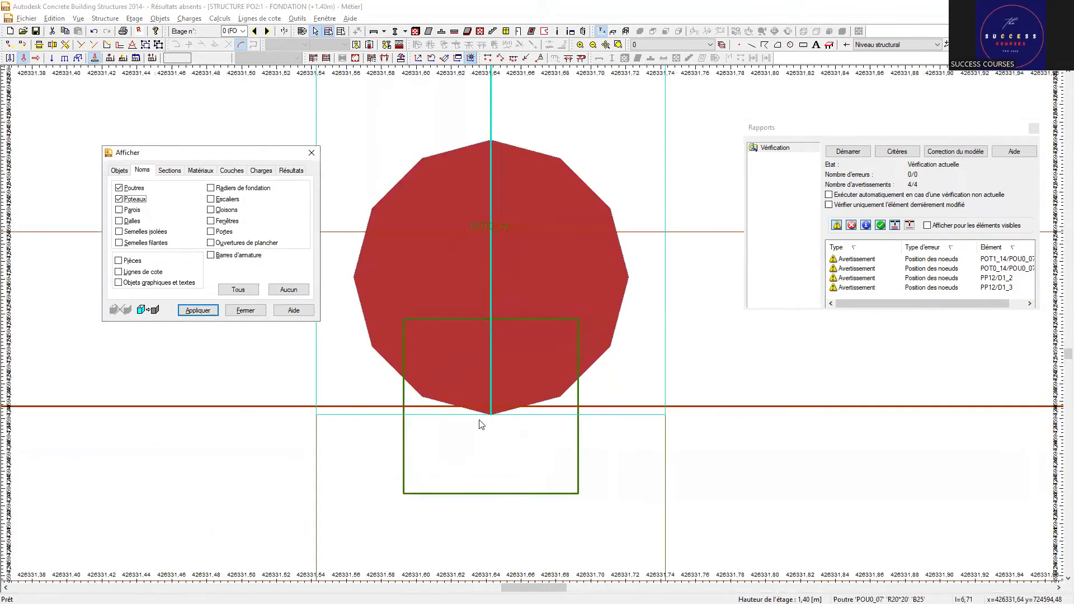
left_click(491, 416)
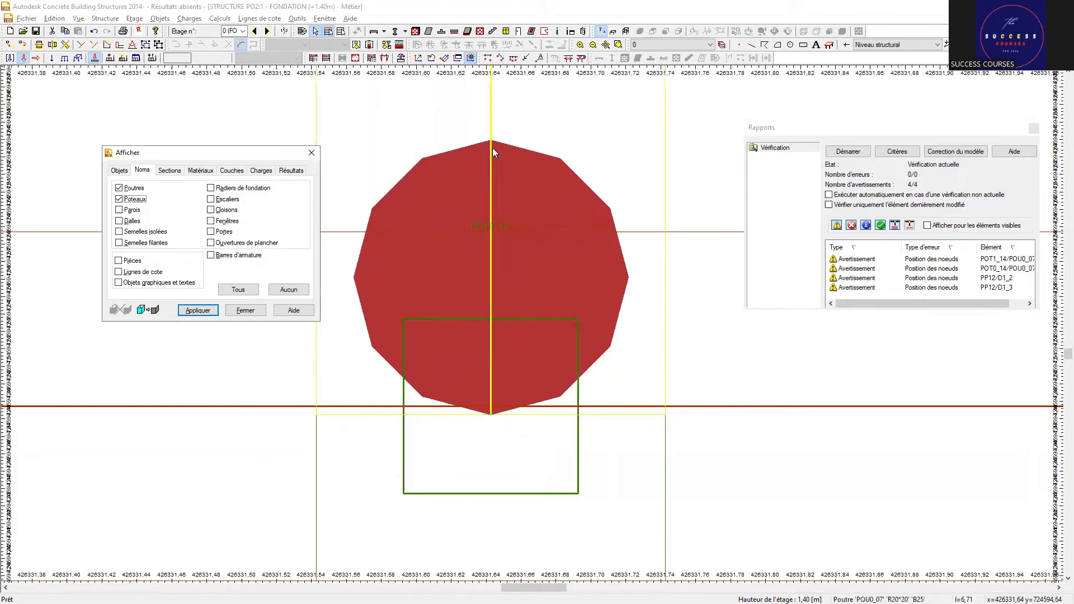
scroll(491, 397, "down", 2)
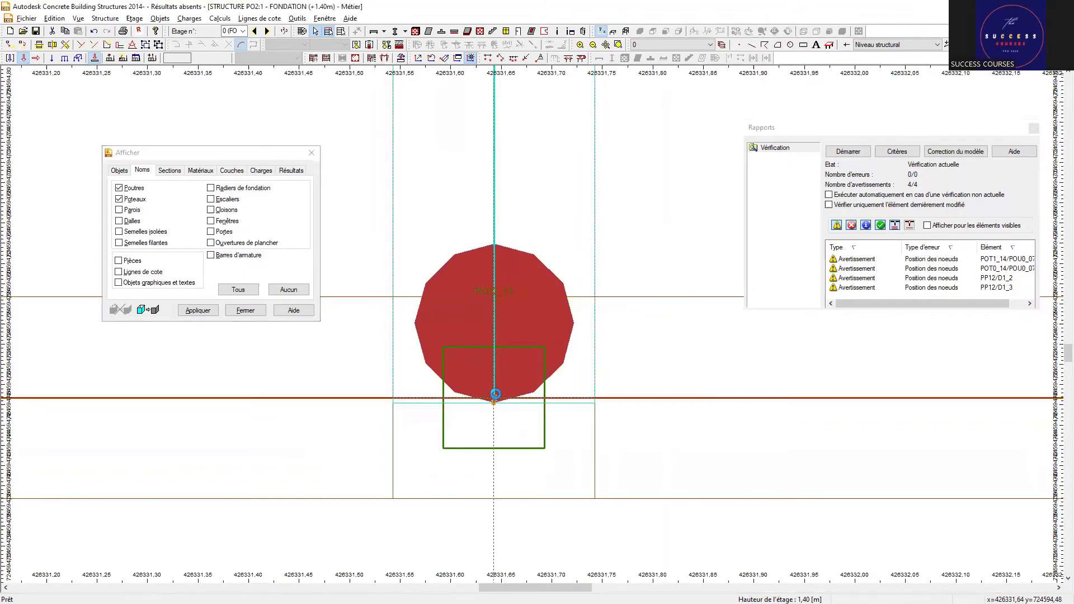
scroll(492, 403, "up", 2)
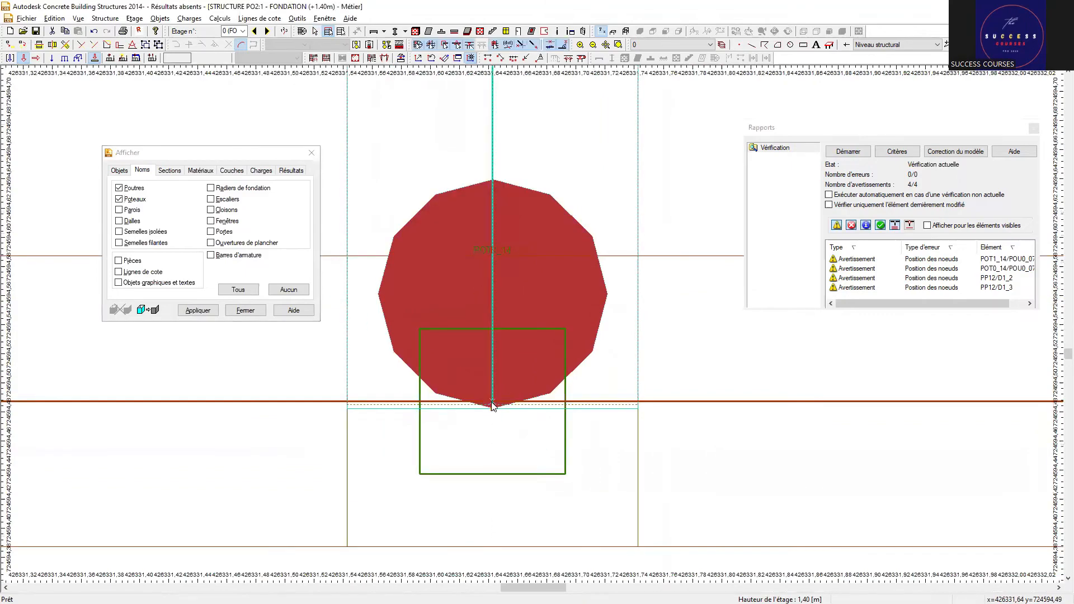
scroll(493, 405, "up", 1)
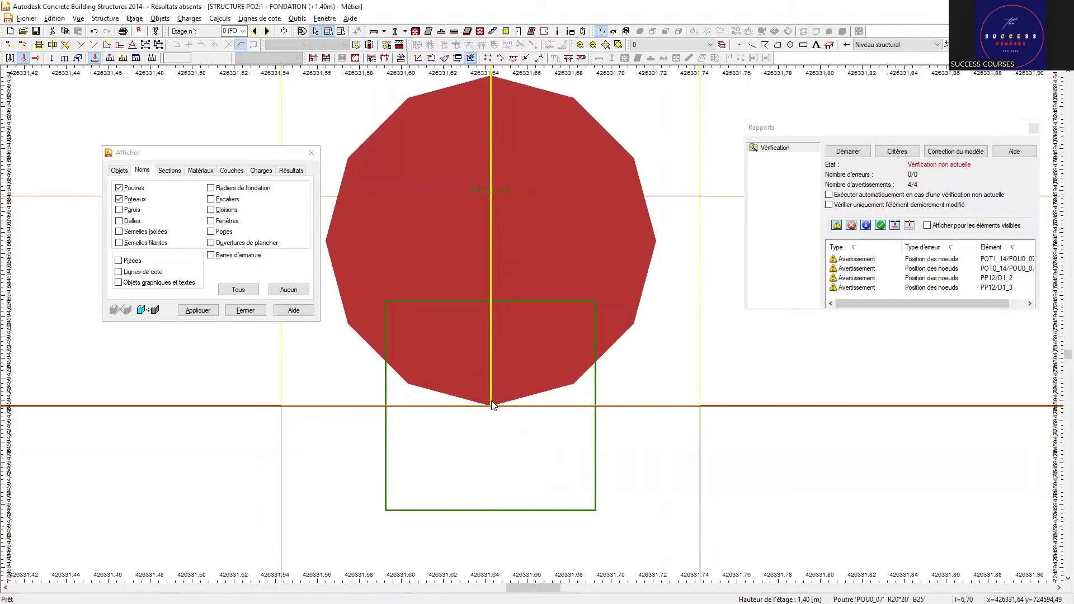
scroll(492, 405, "down", 2)
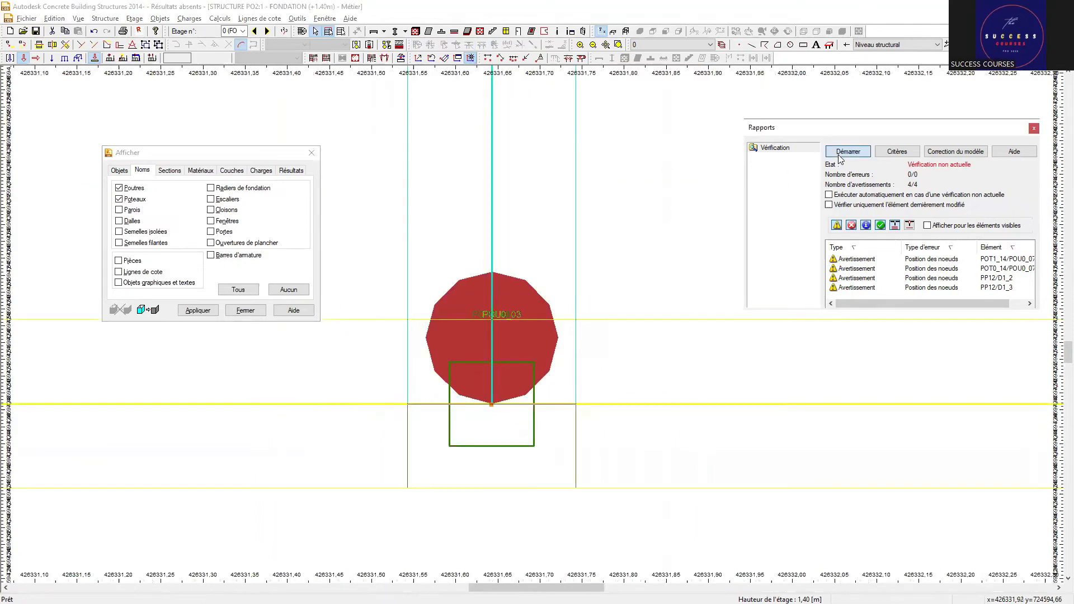
Rerun the model verification, then display the slab names on the RDC storey around beam PP12
left_click(840, 159)
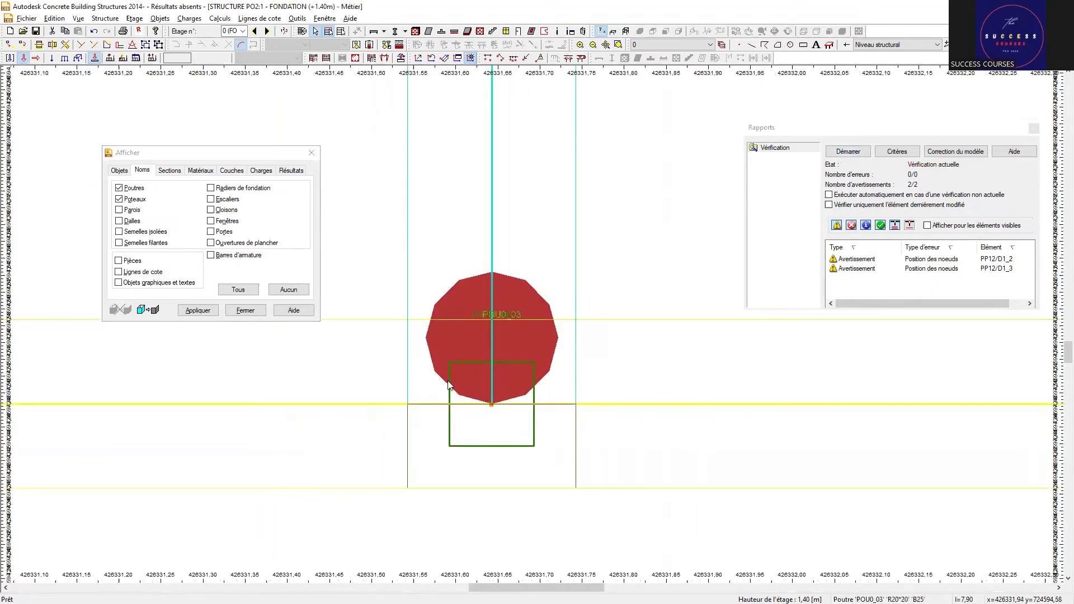
scroll(448, 388, "down", 2)
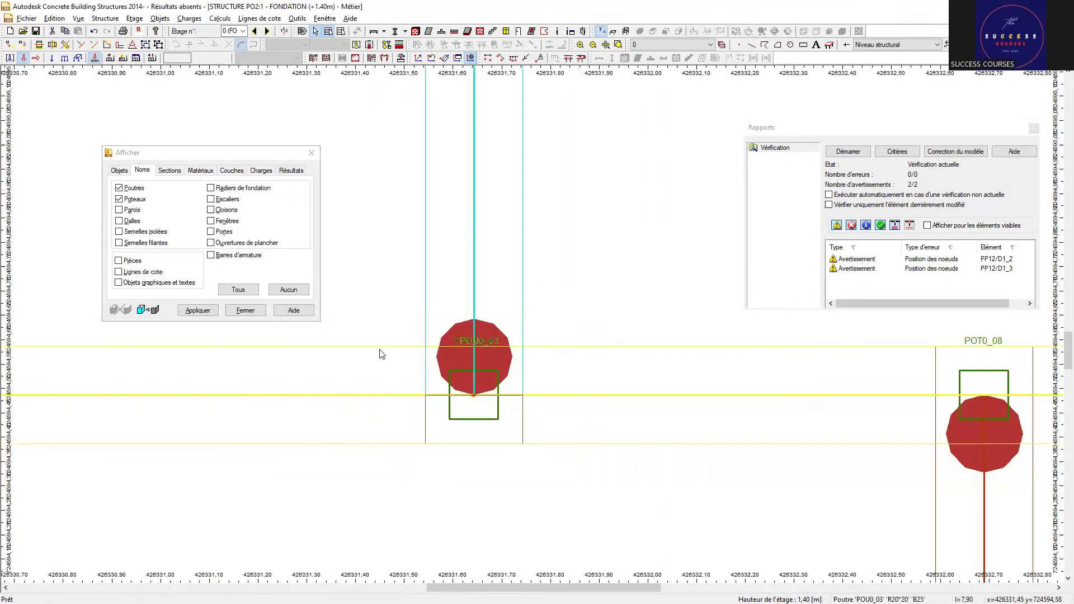
left_click(267, 31)
scroll(440, 284, "down", 8)
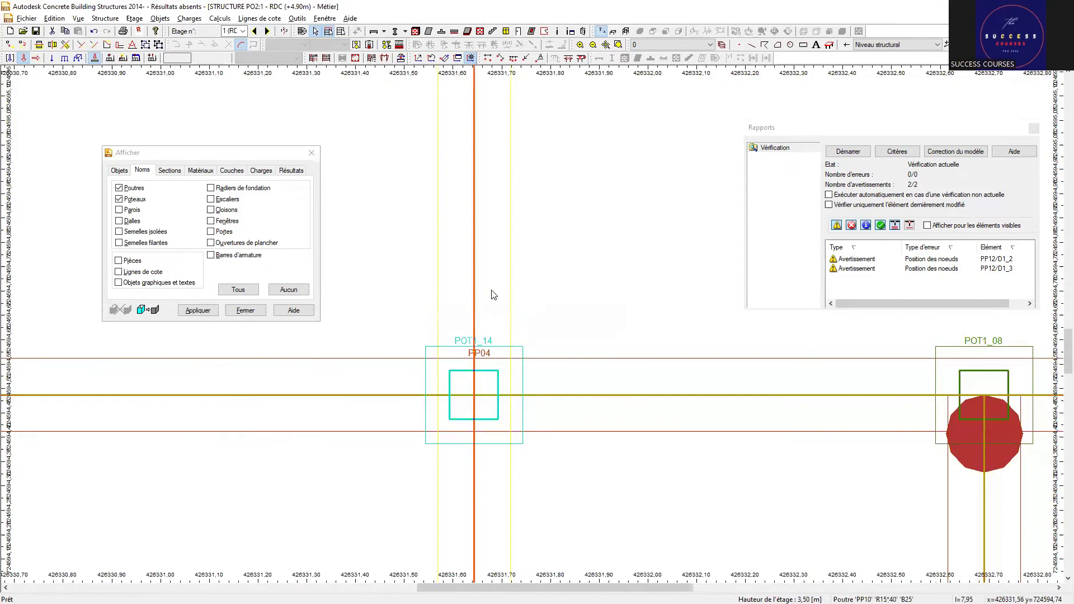
scroll(472, 281, "down", 2)
scroll(531, 285, "down", 2)
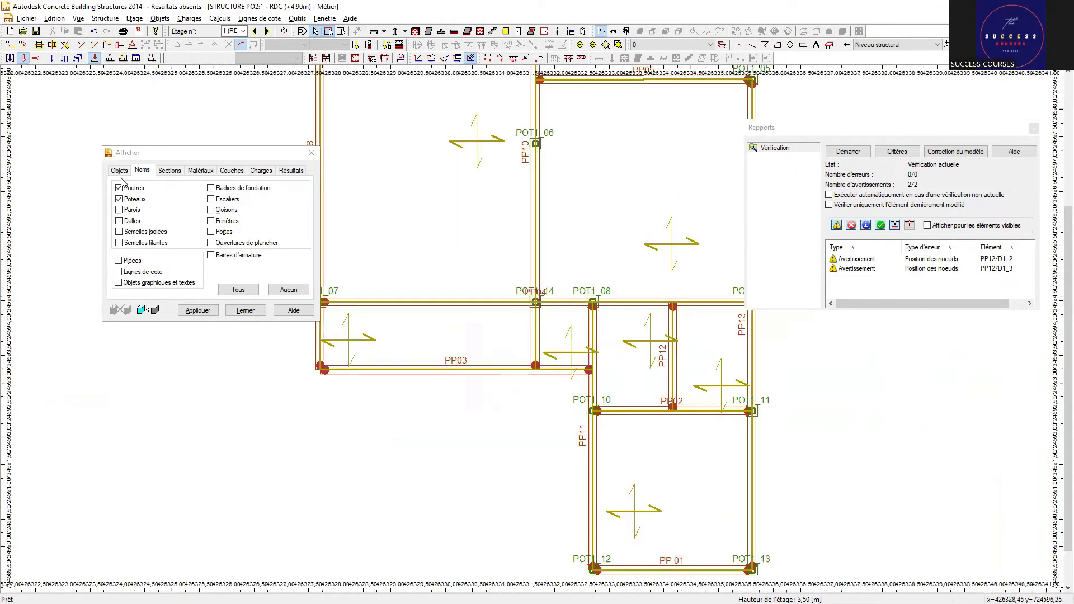
left_click(119, 221)
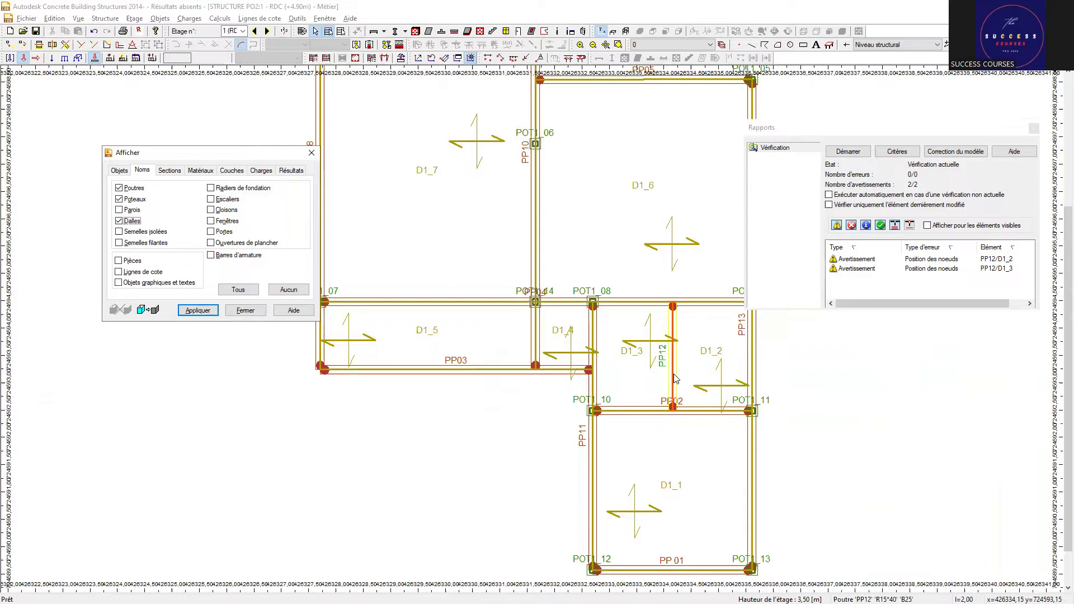
Delete the two RDC slabs on either side of beam PP12
left_click(722, 391)
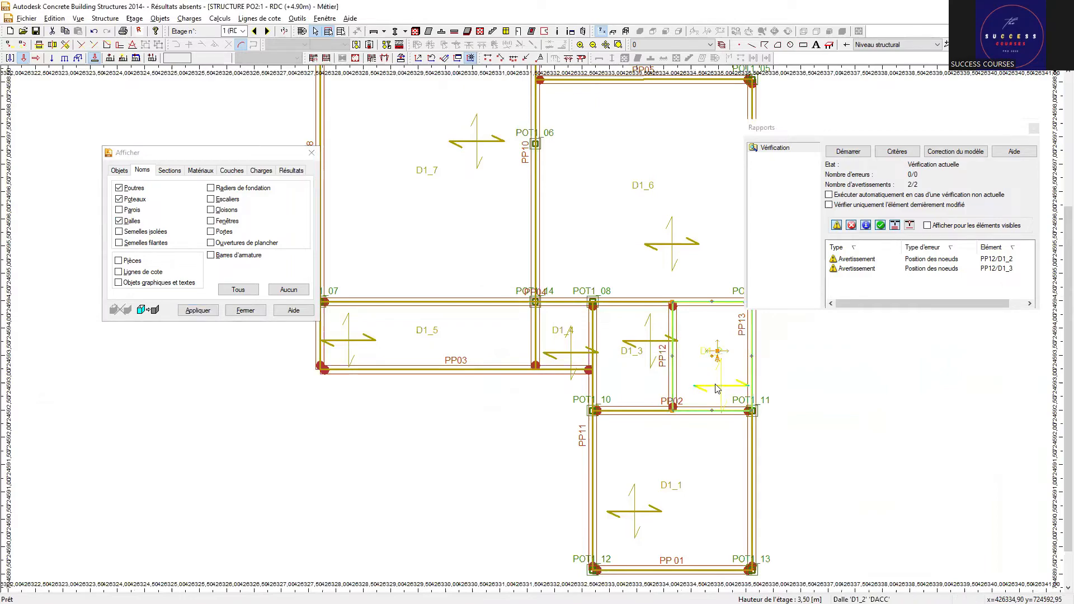
key("Delete")
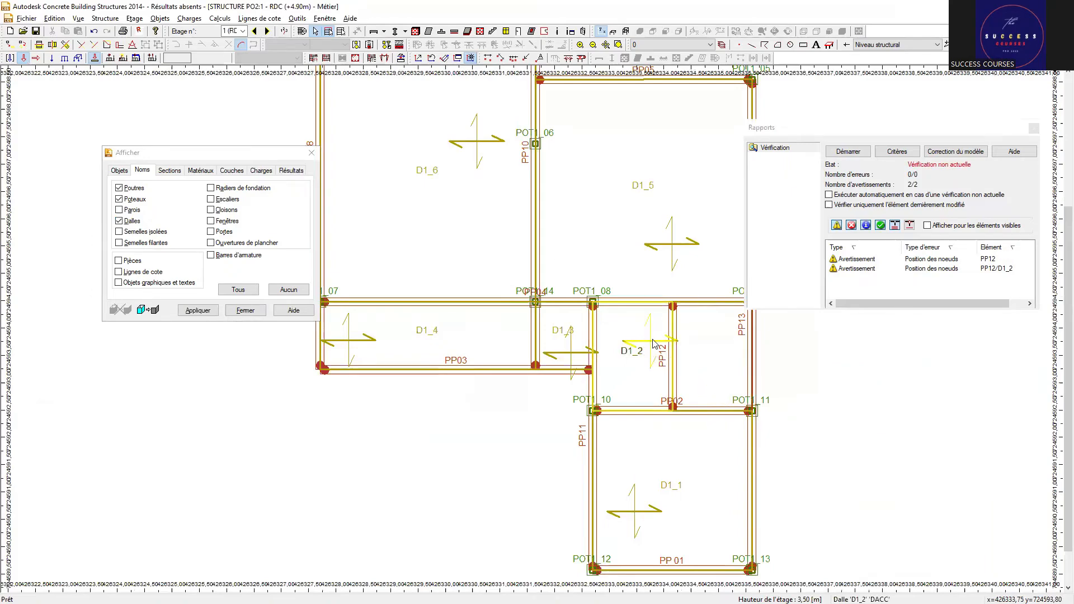
left_click(651, 343)
key("Delete")
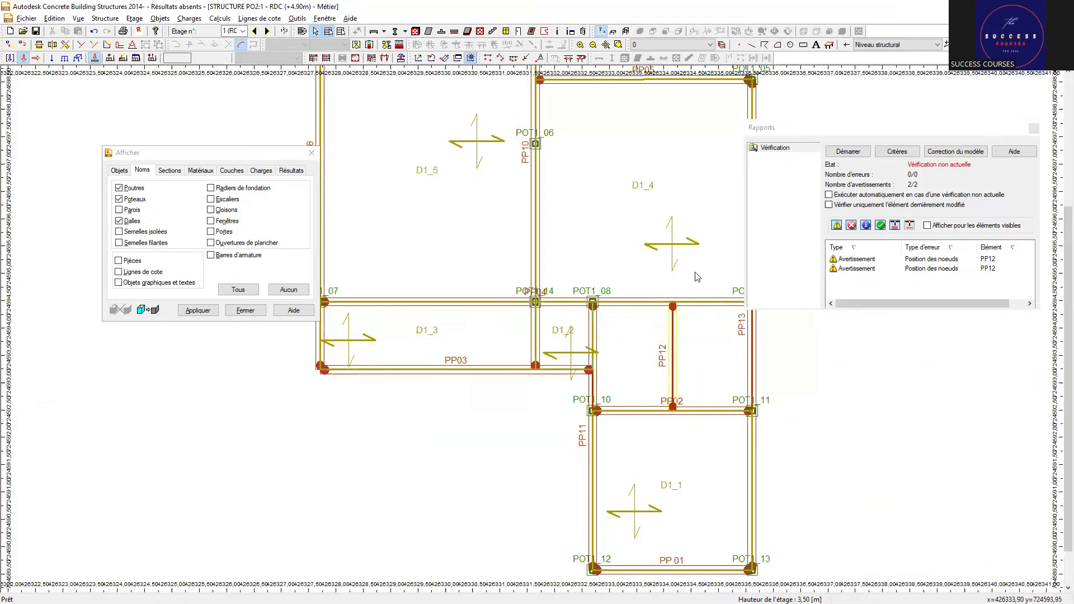
Try a new EP10 slab with DACC load distribution in the bay between PP12 and PP13, and rerun the verification
left_click(428, 31)
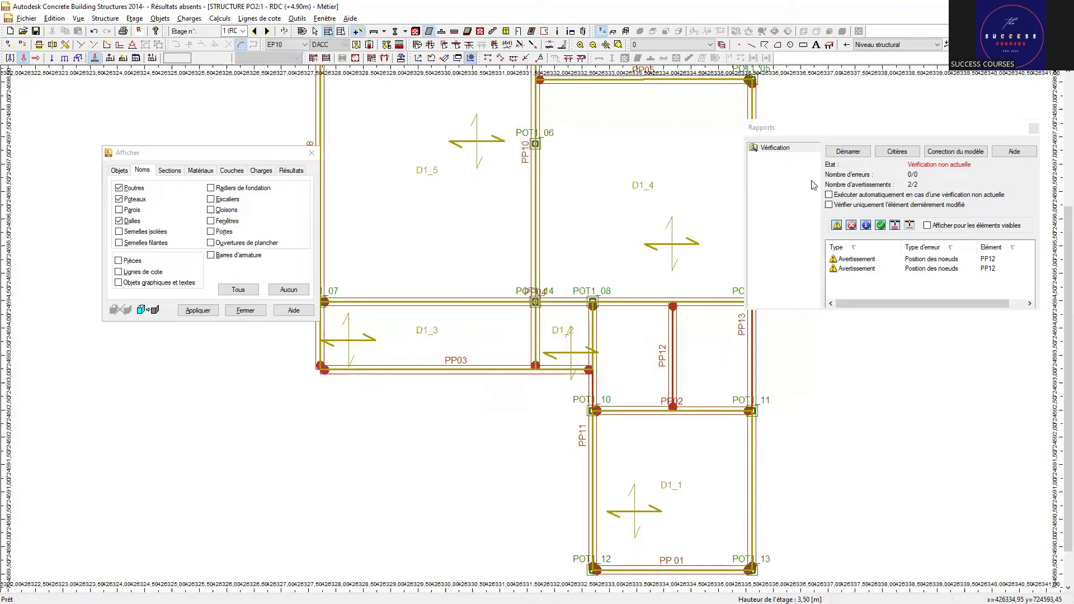
left_click(719, 358)
left_click(846, 151)
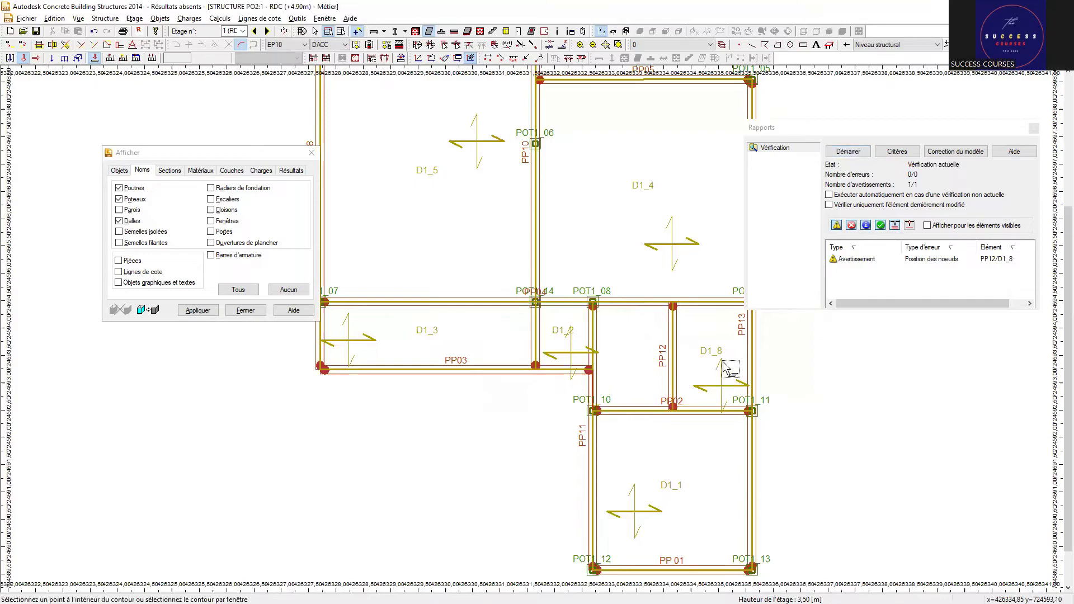
Delete the new slab between beams PP12 and PP13
key("Escape")
left_click(721, 394)
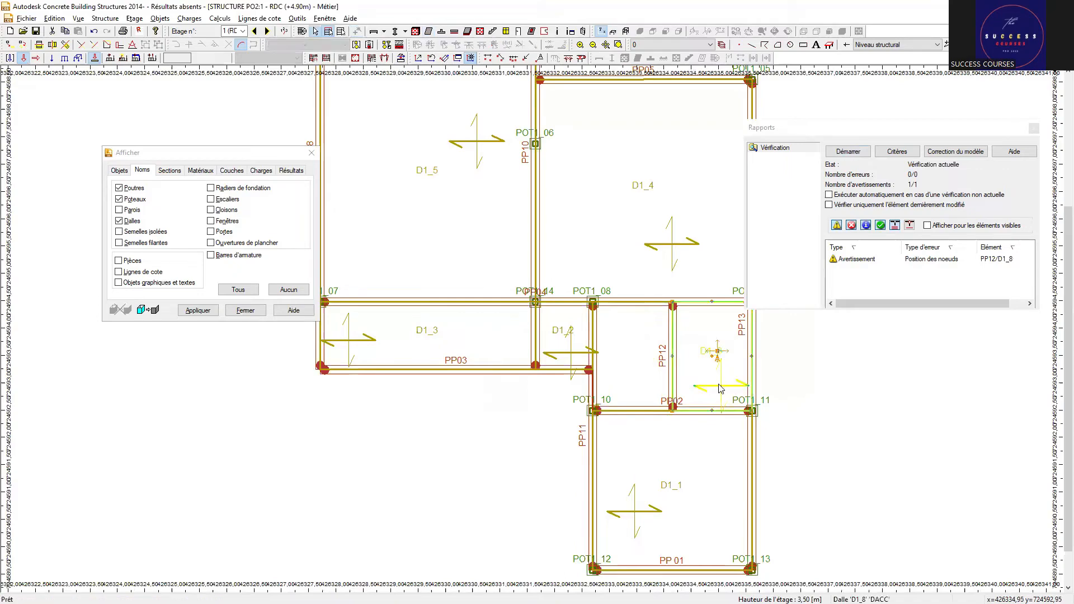
key("Delete")
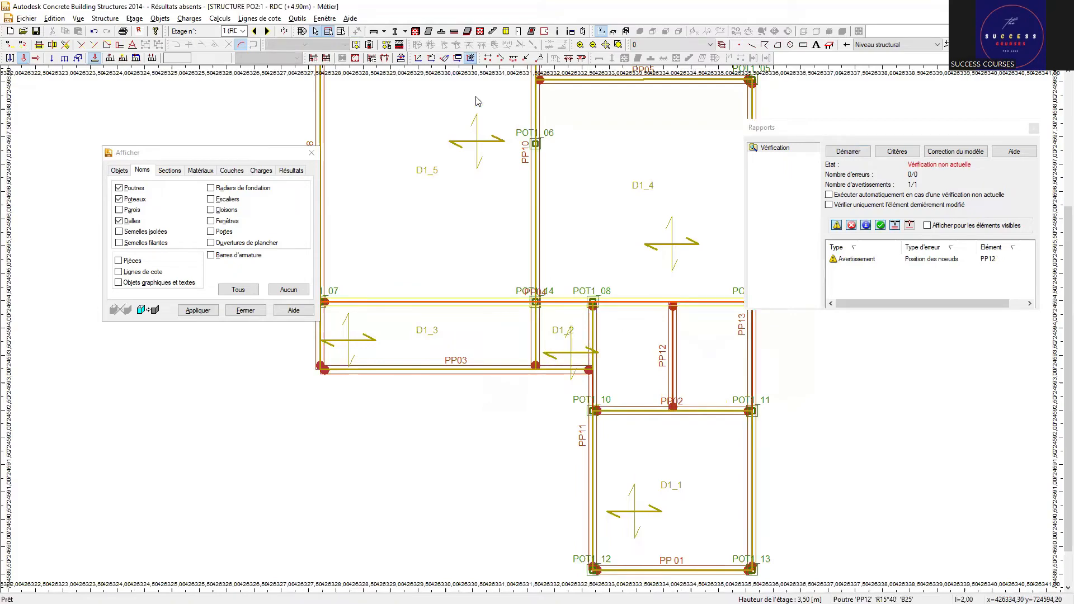
Start an EP10 slab by contour at the axis node of column POT1_08 and draw its first edge to POT1_09
left_click(428, 31)
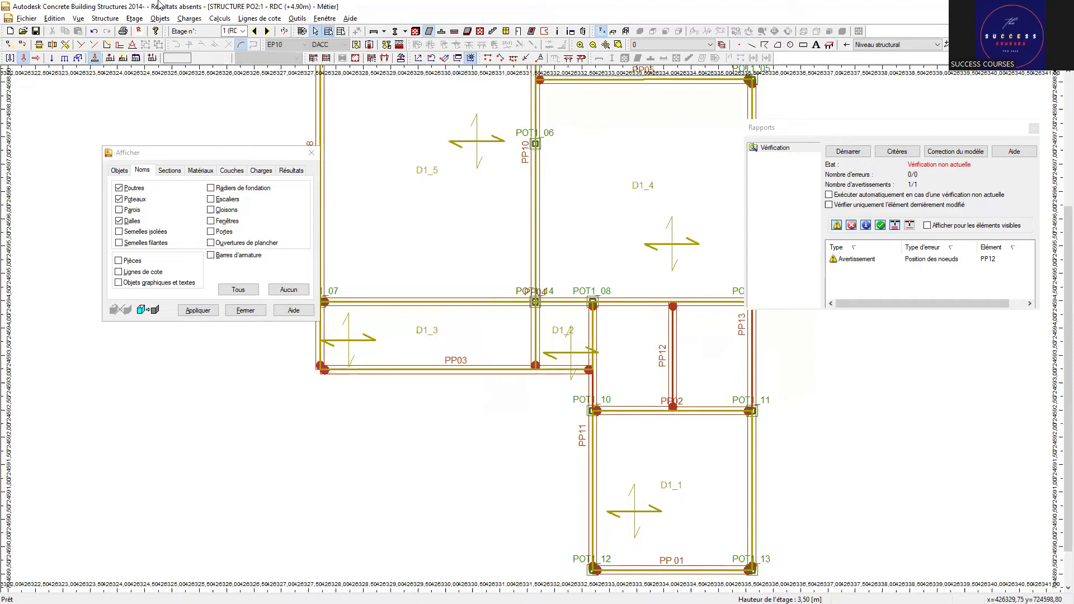
key("alt+o")
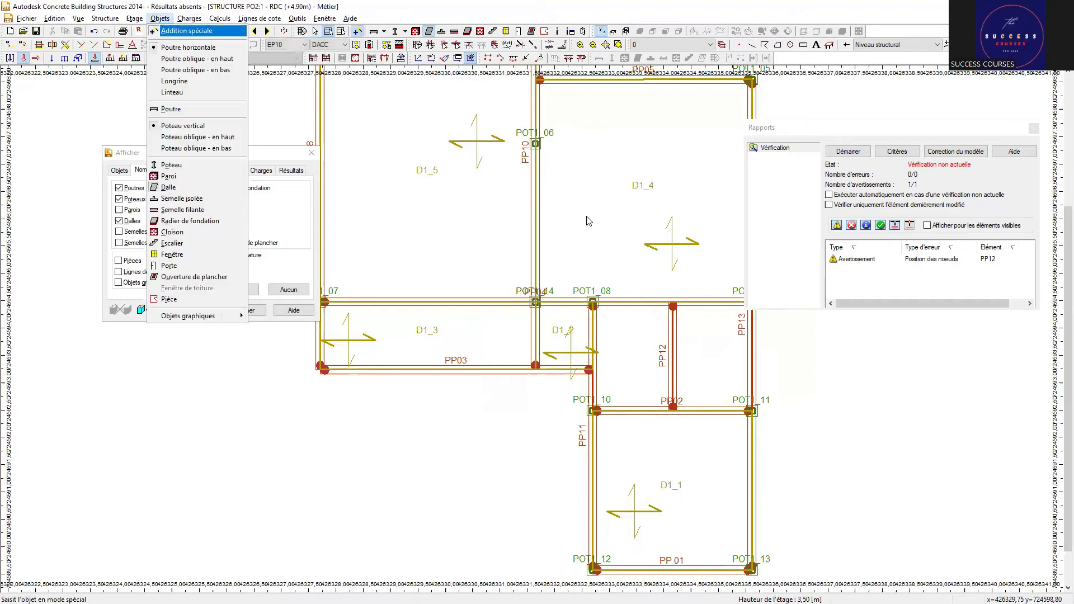
left_click(685, 295)
scroll(584, 400, "up", 3)
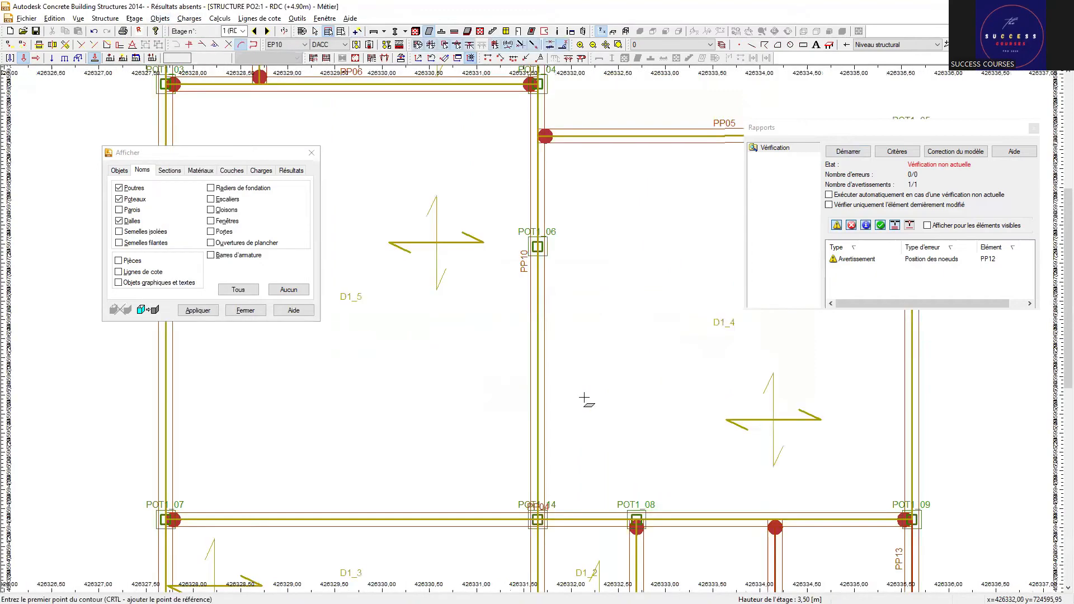
scroll(629, 497, "up", 2)
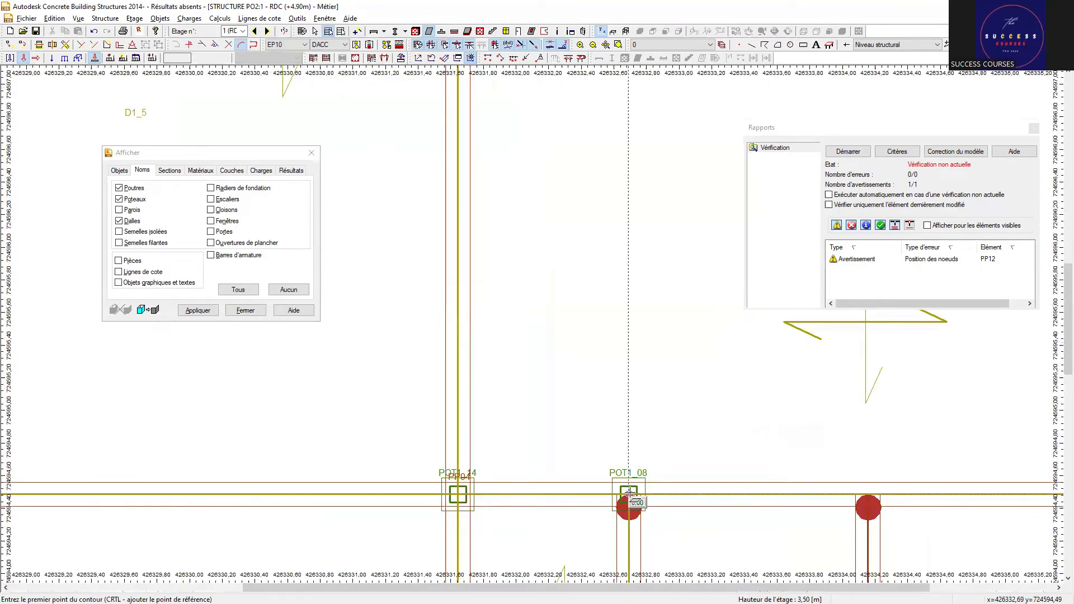
left_click(629, 495)
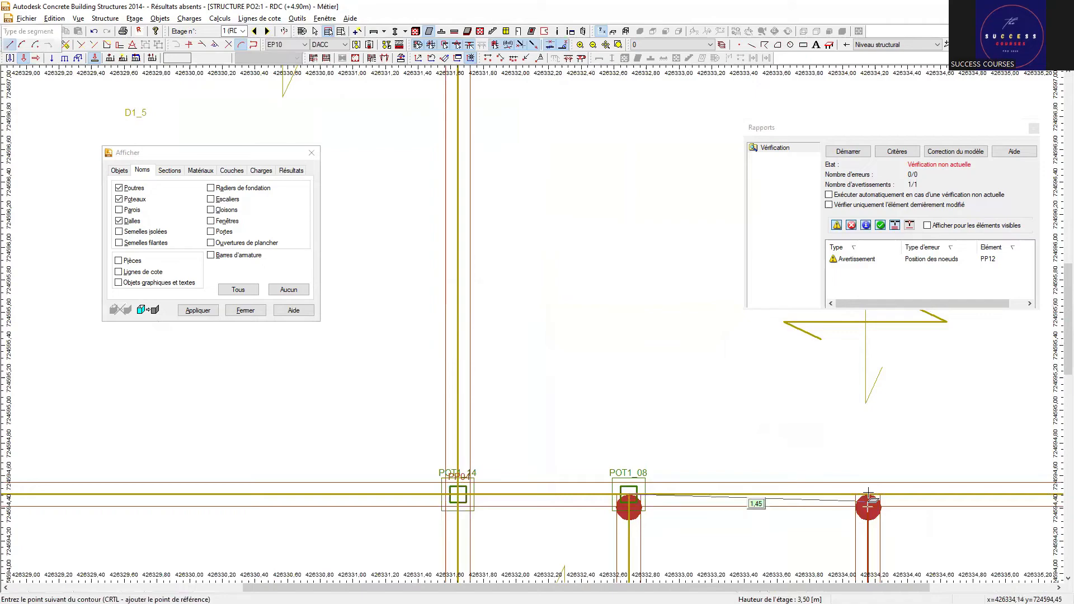
scroll(876, 498, "down", 2)
scroll(878, 500, "up", 2)
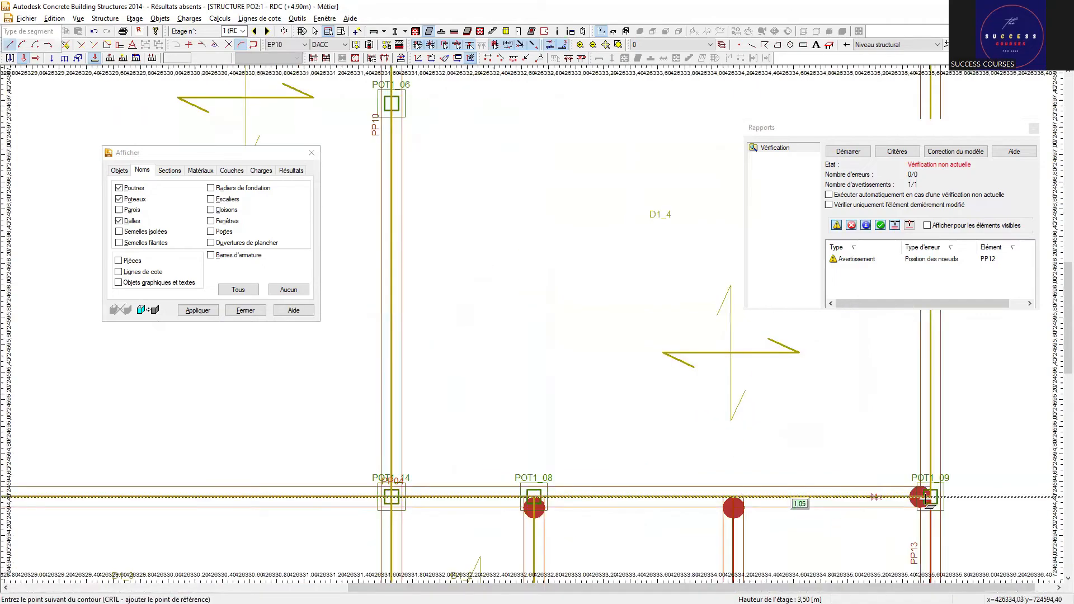
scroll(999, 500, "up", 3)
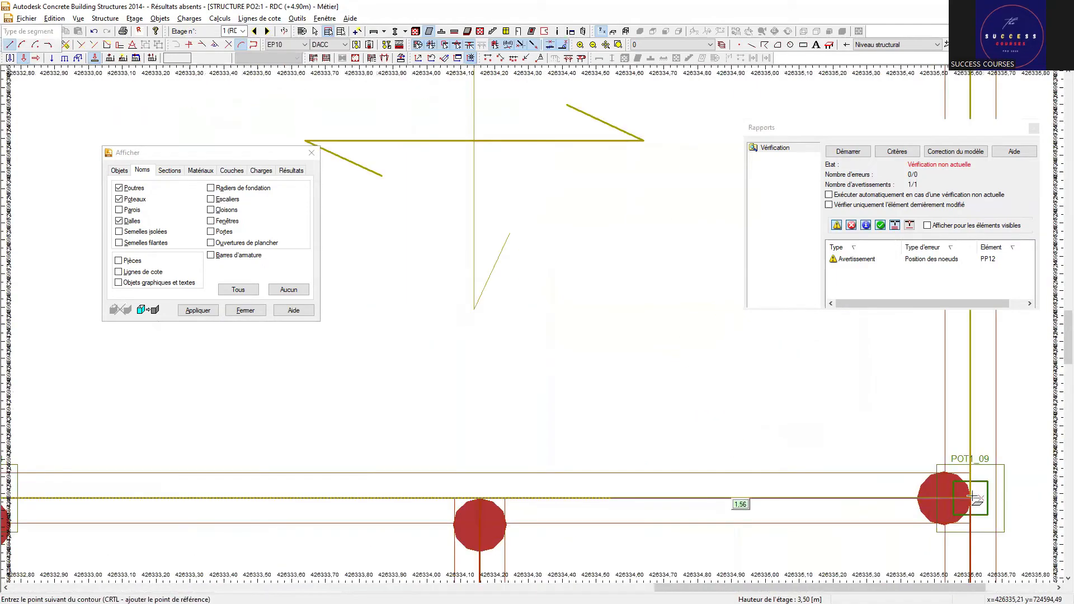
left_click(972, 497)
Continue the slab contour through POT1_11, the PP02–PP12 junction and POT1_10, and close it at POT1_08
scroll(760, 509, "down", 3)
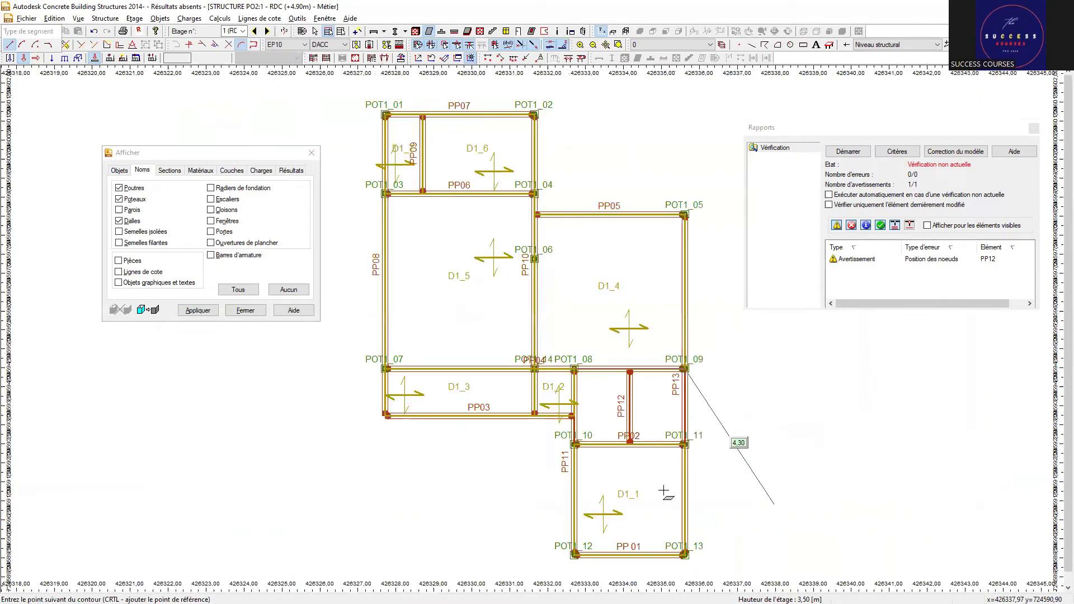
scroll(990, 386, "up", 3)
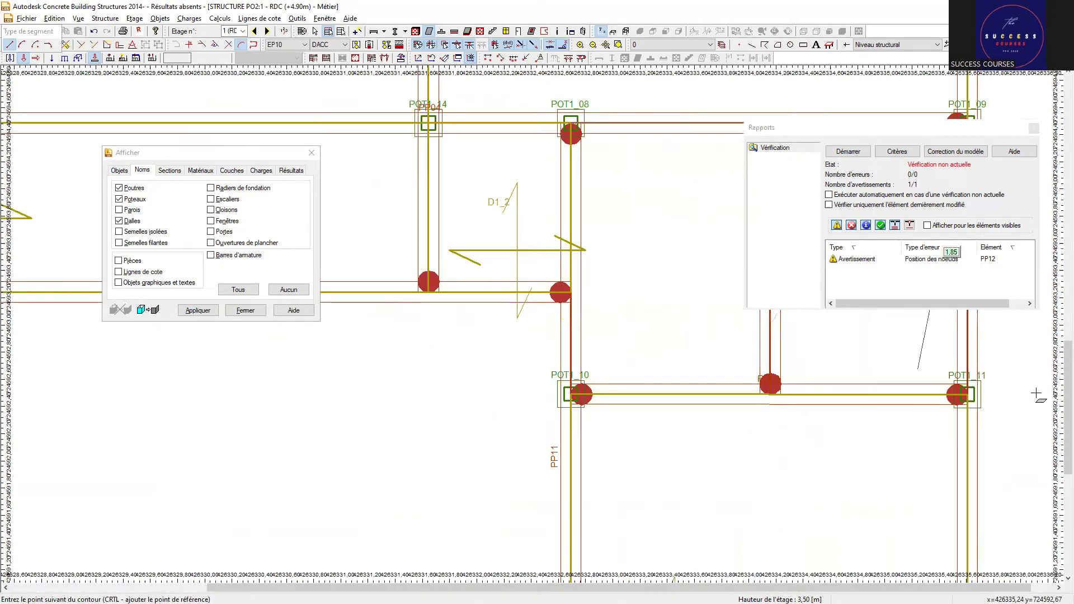
scroll(981, 427, "up", 3)
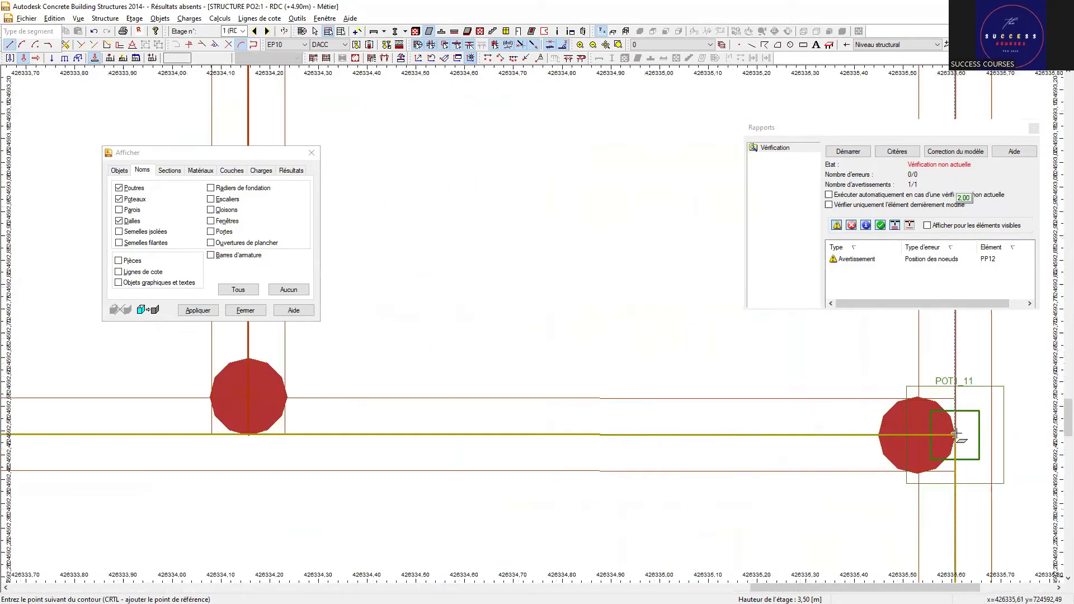
left_click(956, 433)
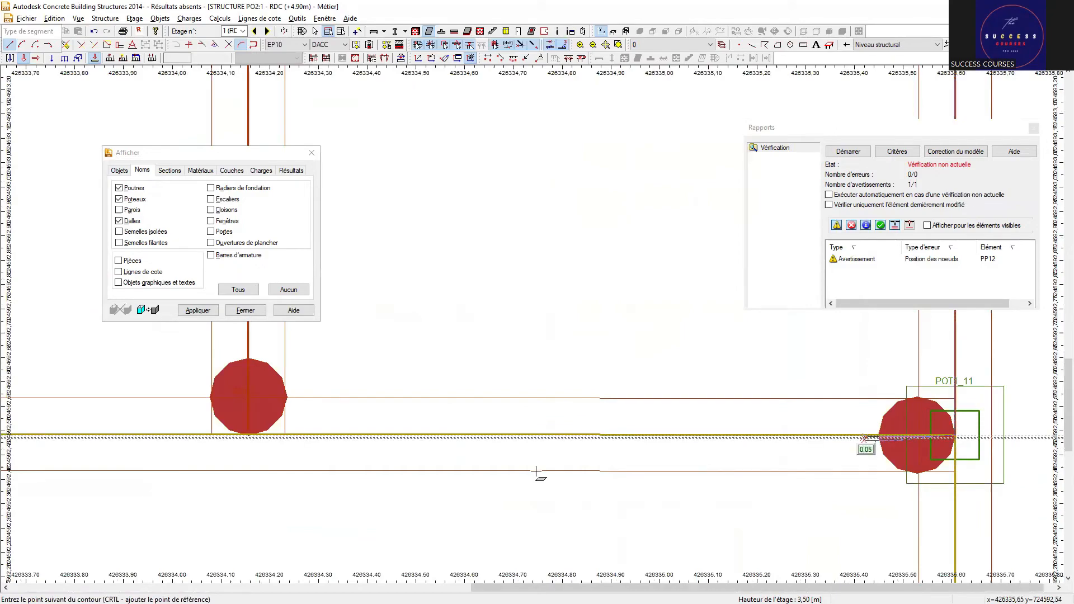
scroll(616, 435, "down", 3)
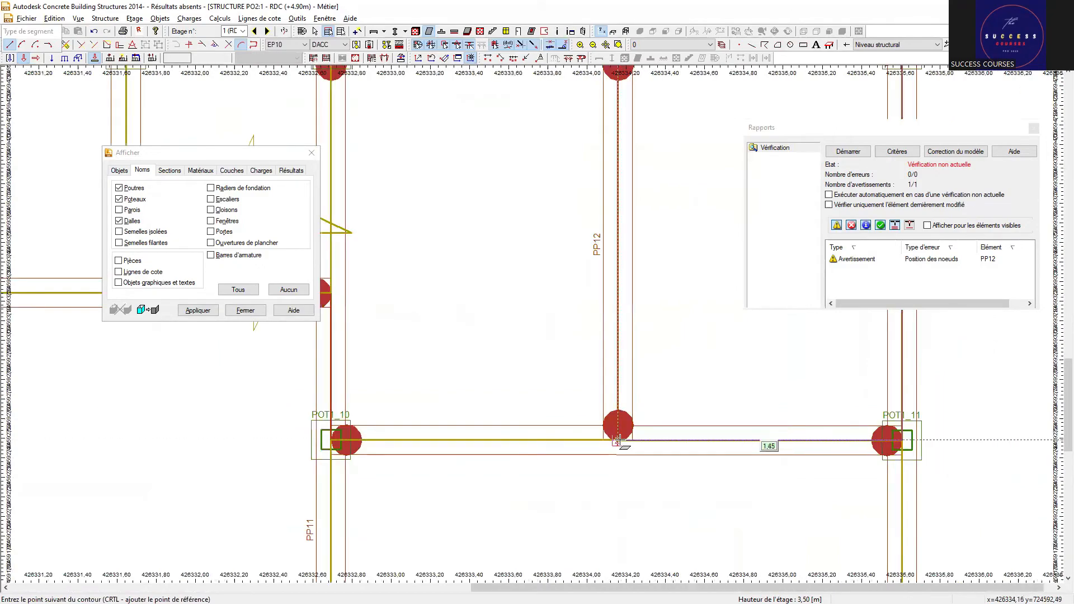
left_click(618, 439)
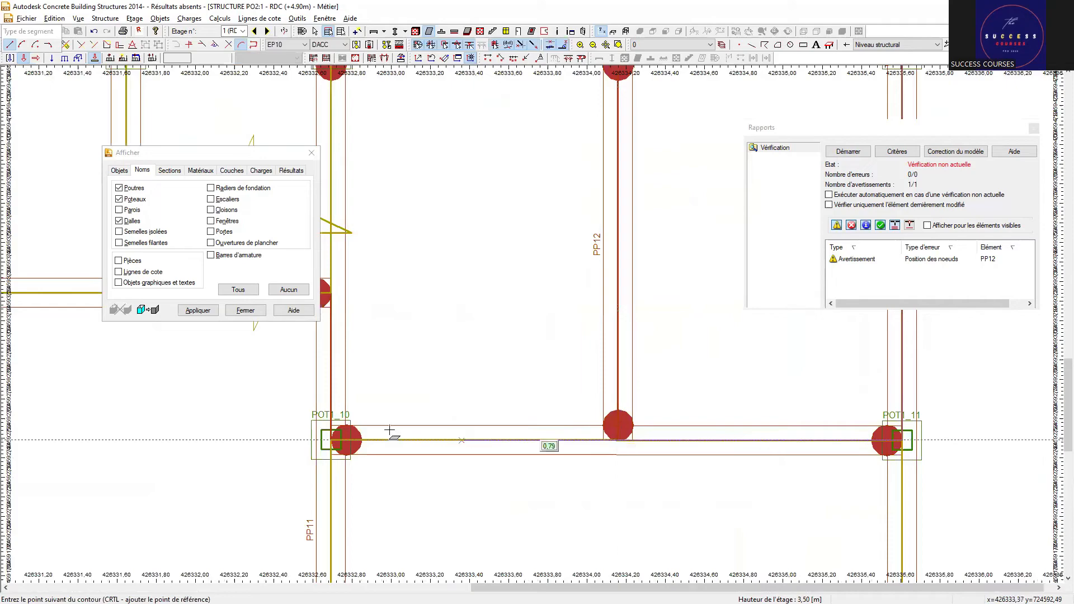
scroll(335, 441, "up", 1)
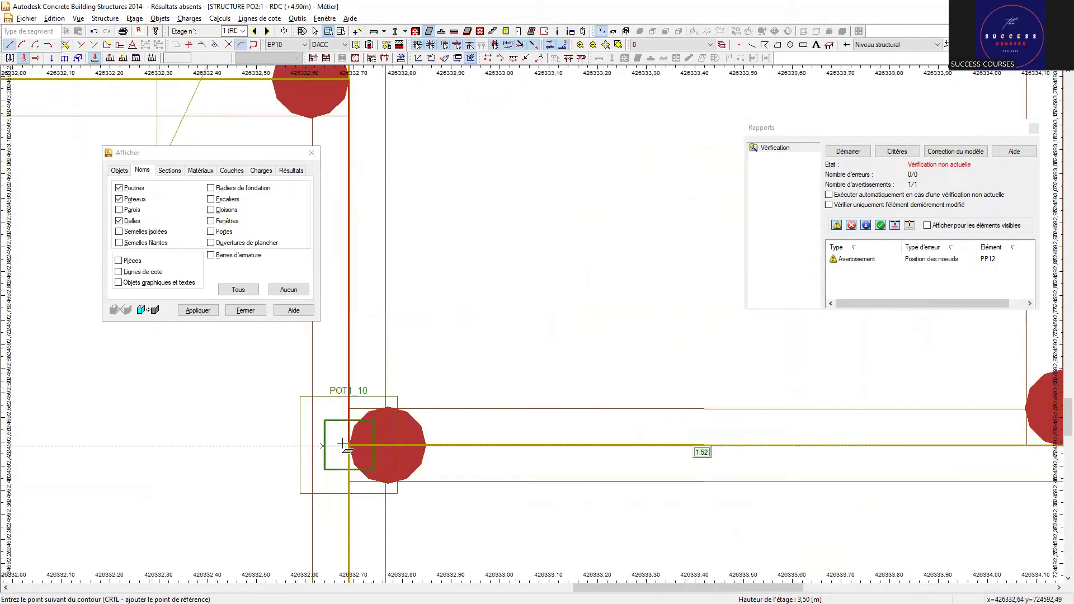
scroll(326, 448, "up", 2)
left_click(351, 446)
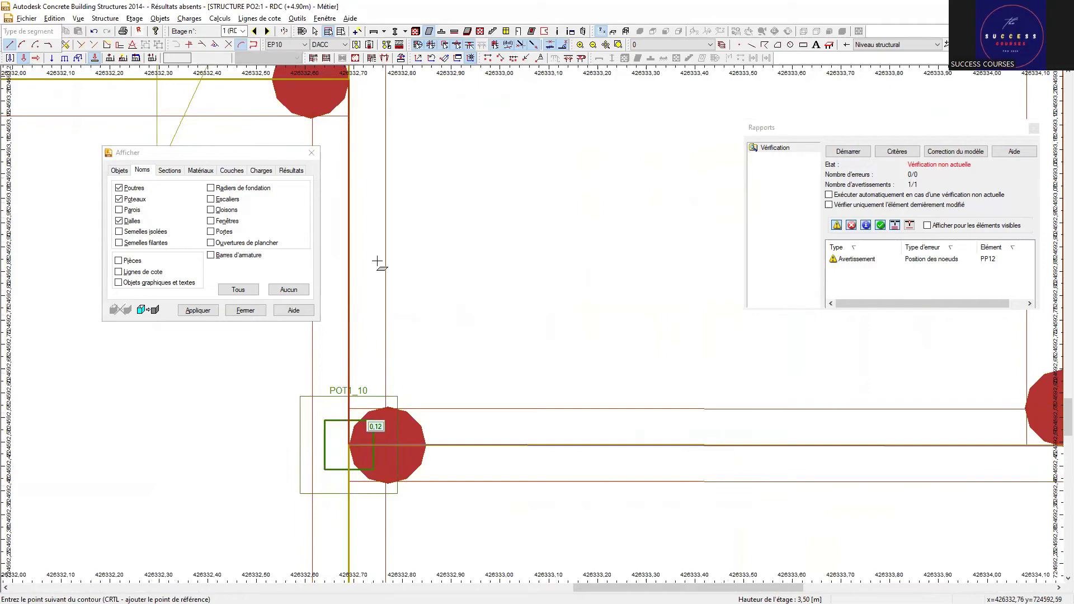
scroll(378, 257, "down", 3)
scroll(614, 231, "up", 3)
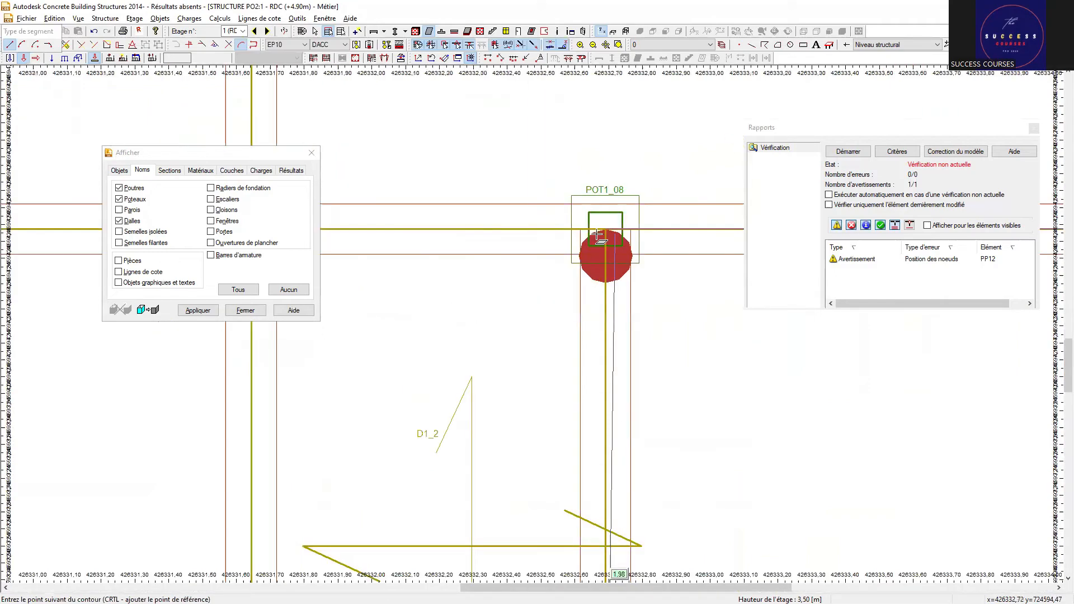
scroll(596, 232, "up", 1)
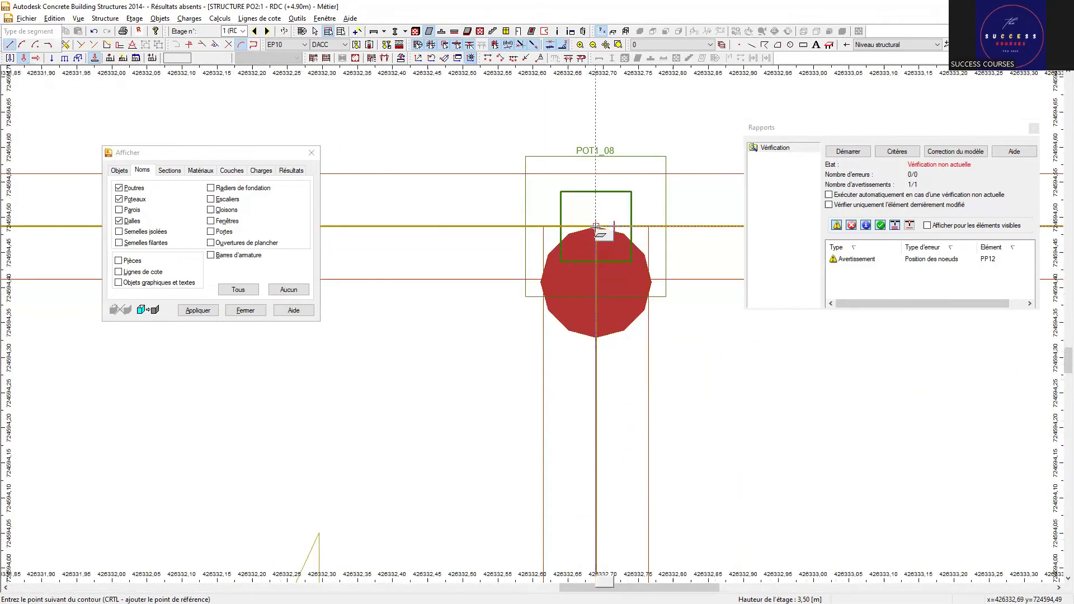
left_click(596, 227)
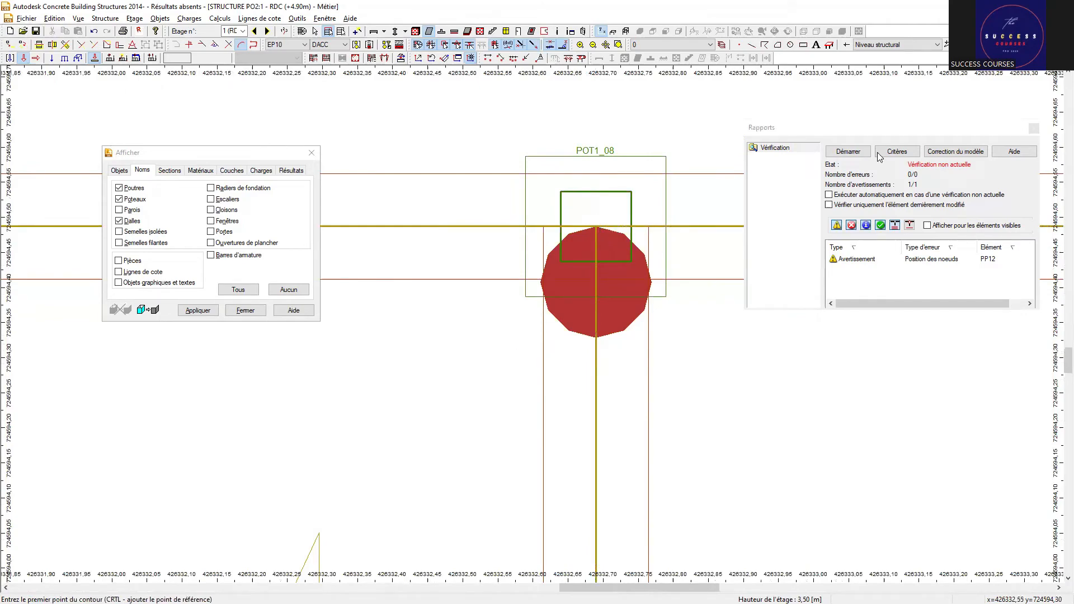
Rerun the model verification and examine the new slab spanning both sides of beam PP12
left_click(856, 152)
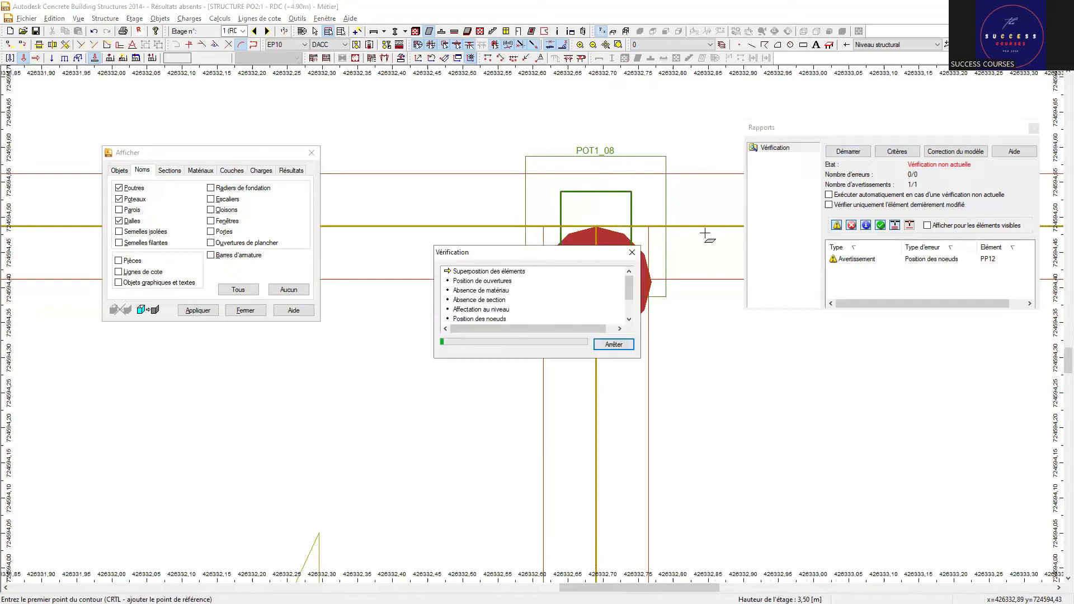
scroll(685, 294, "down", 1)
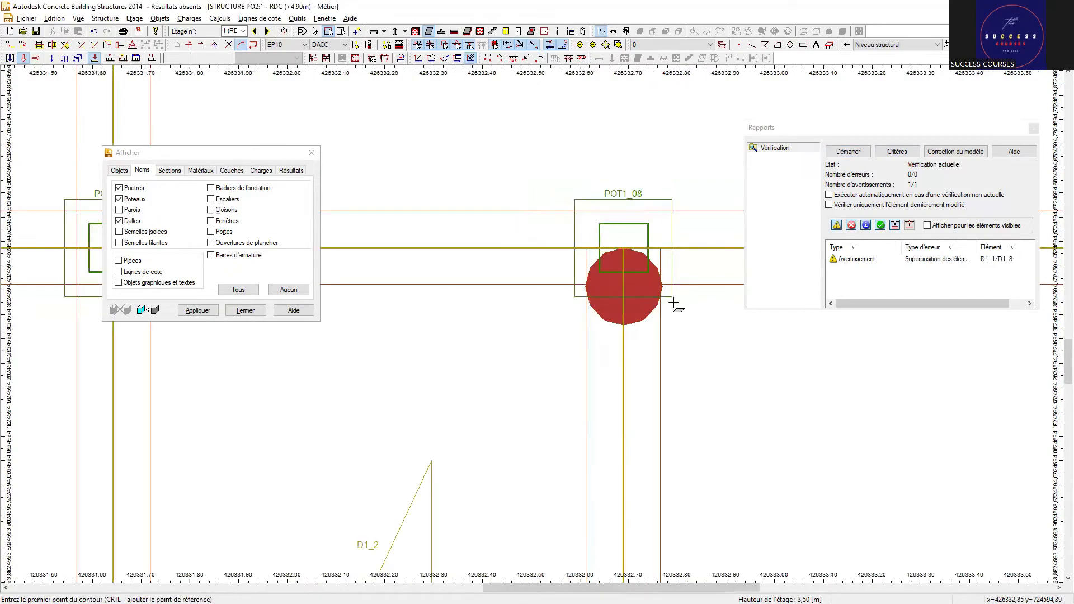
scroll(668, 307, "down", 1)
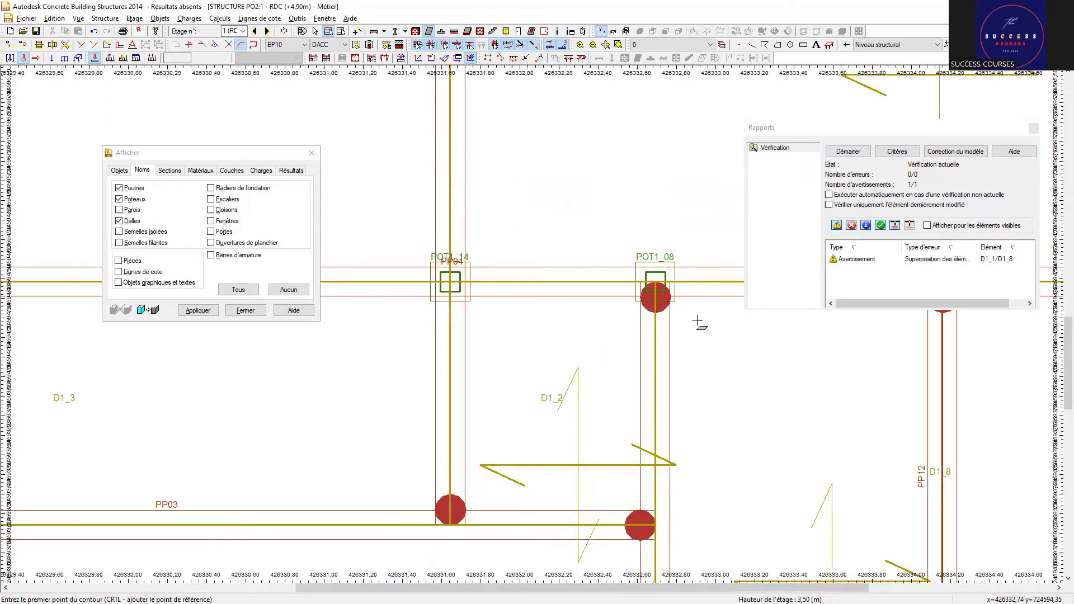
scroll(697, 323, "down", 1)
scroll(526, 400, "down", 1)
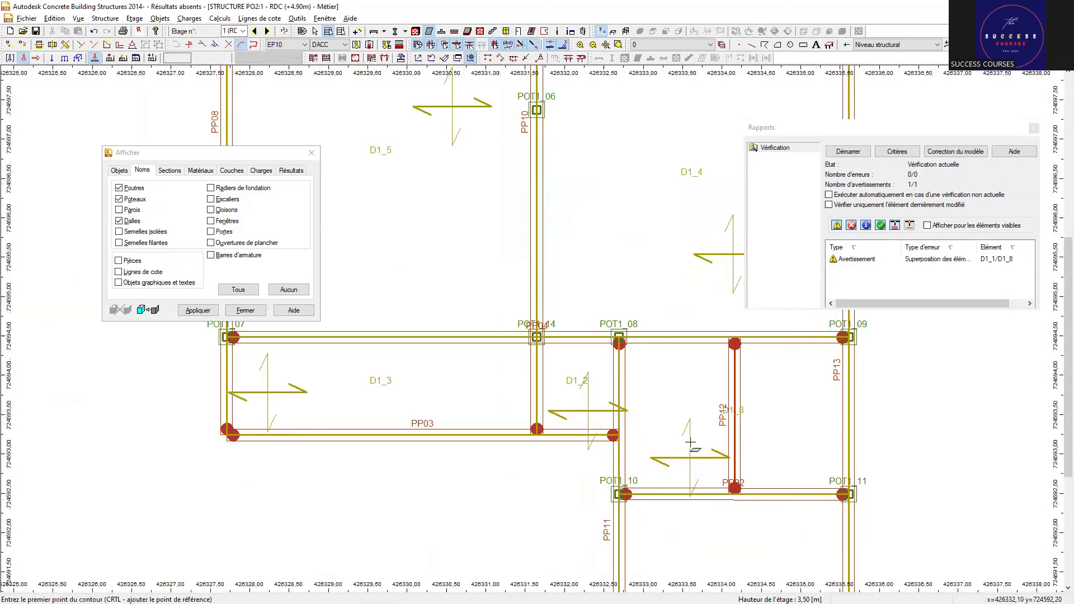
scroll(684, 439, "down", 1)
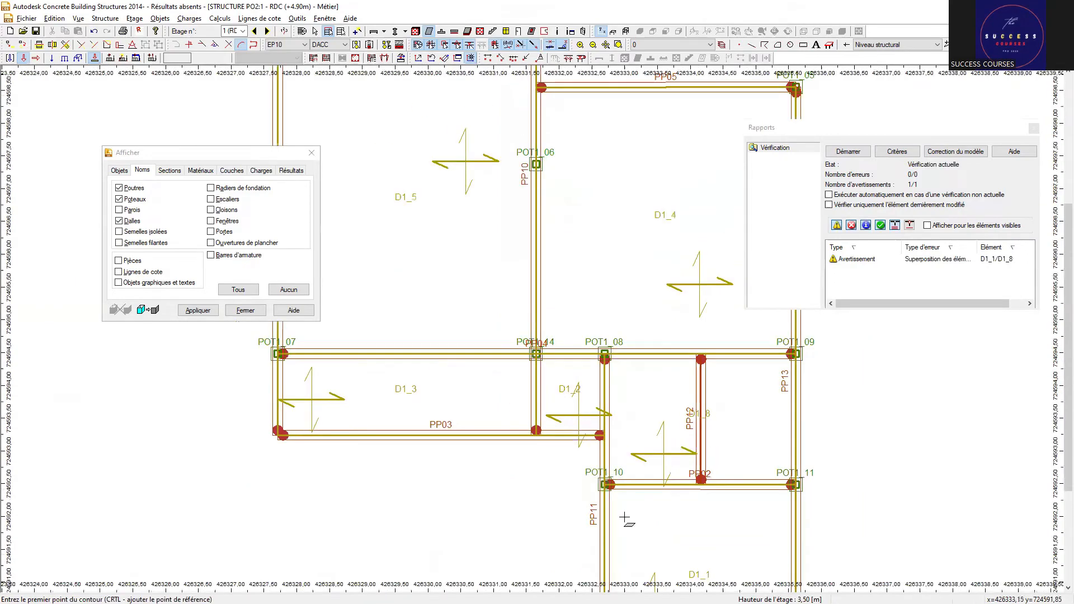
End the slab contour command and delete slab D1_1 between beams PP02 and PP01, bounded by POT1_10, POT1_11, POT1_13 and POT1_12
scroll(624, 518, "down", 1)
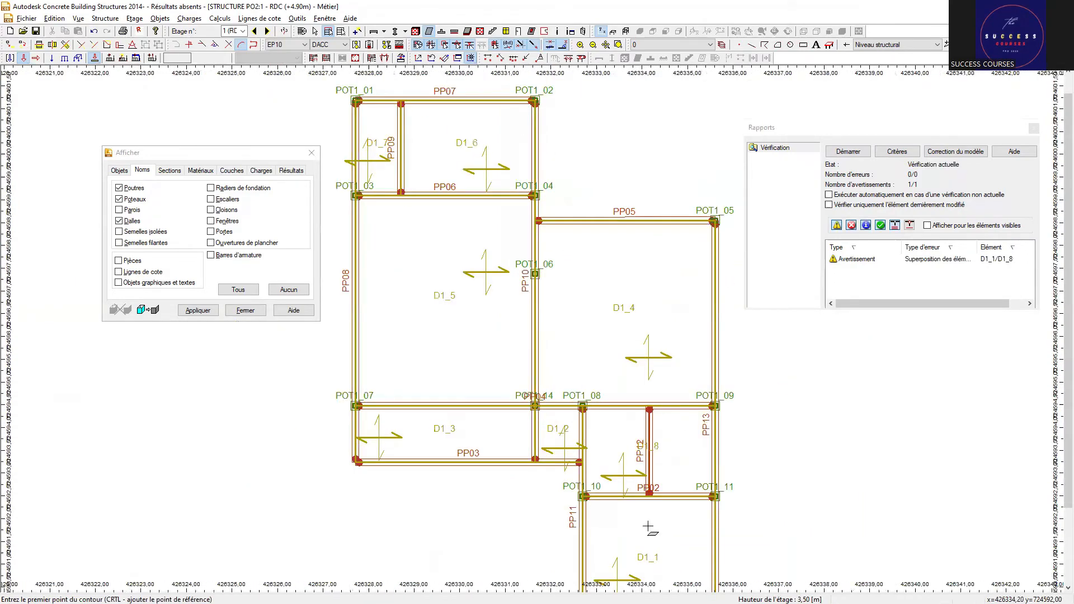
scroll(642, 492, "down", 1)
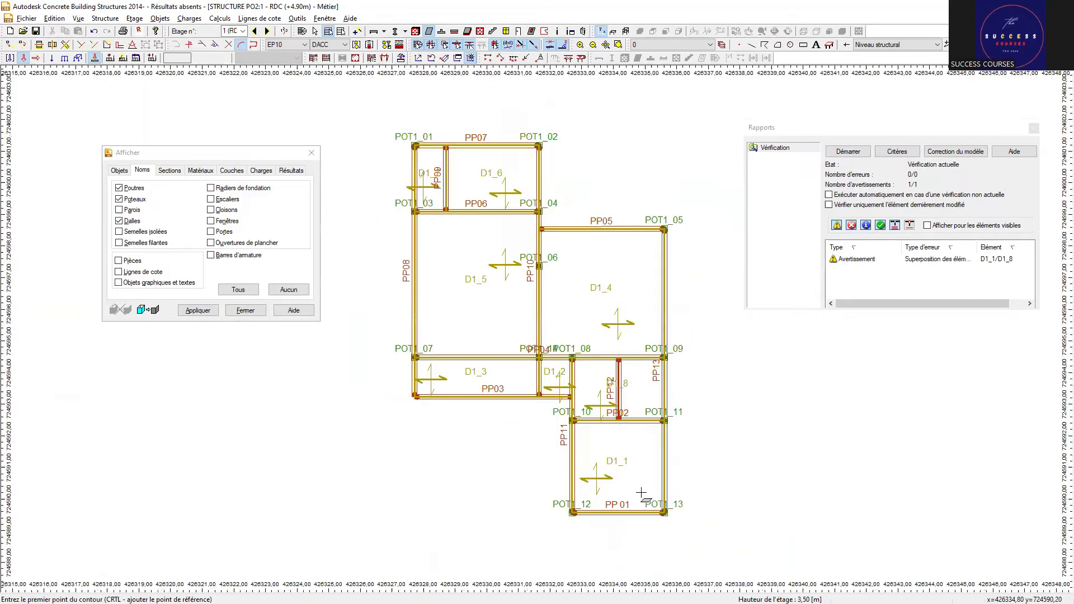
key("Escape")
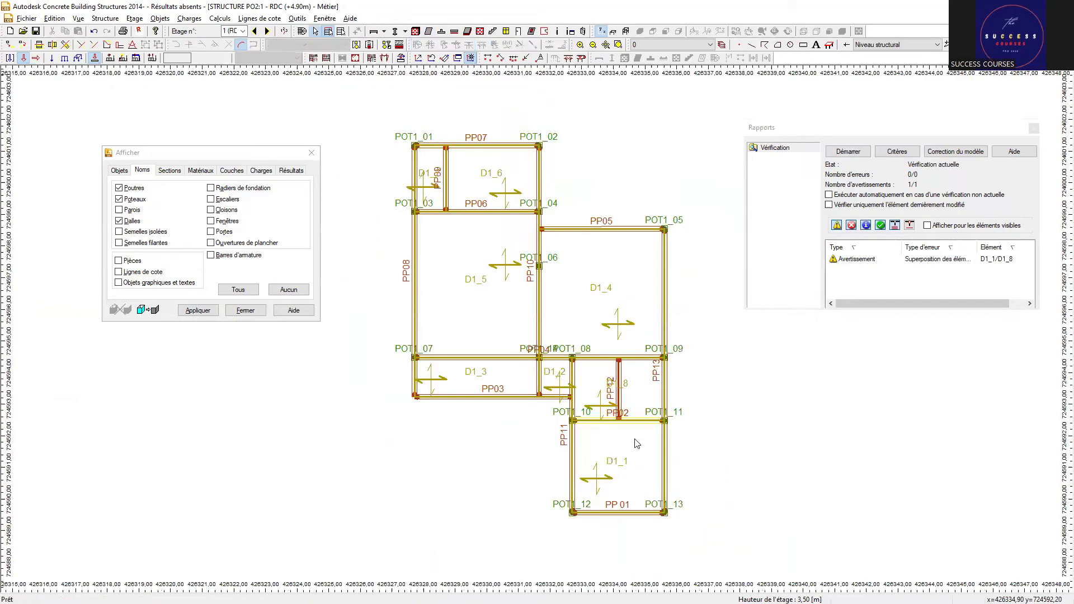
scroll(617, 518, "up", 1)
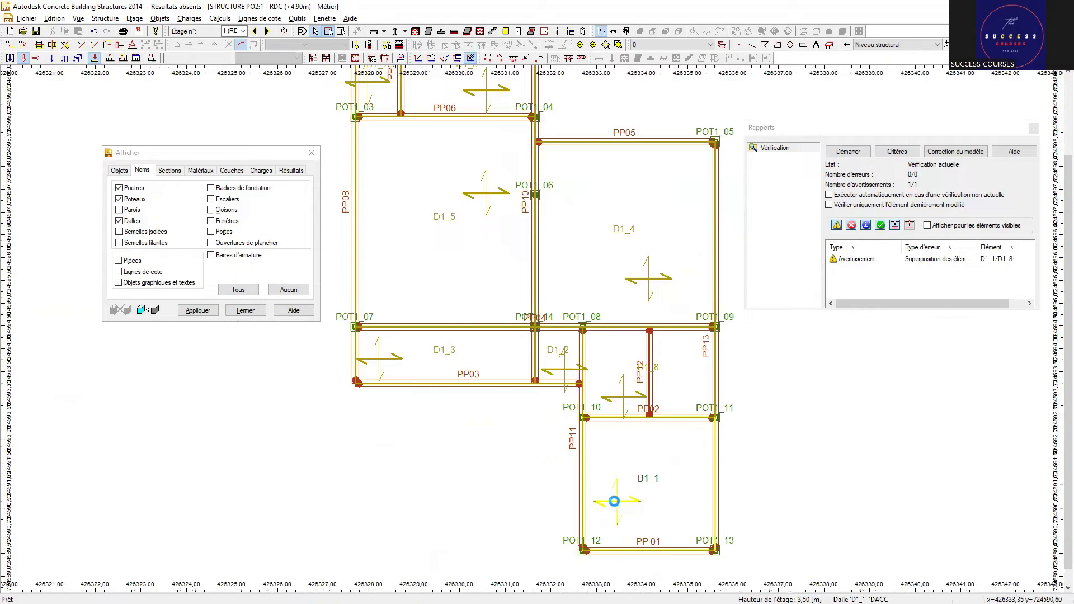
left_click(711, 517)
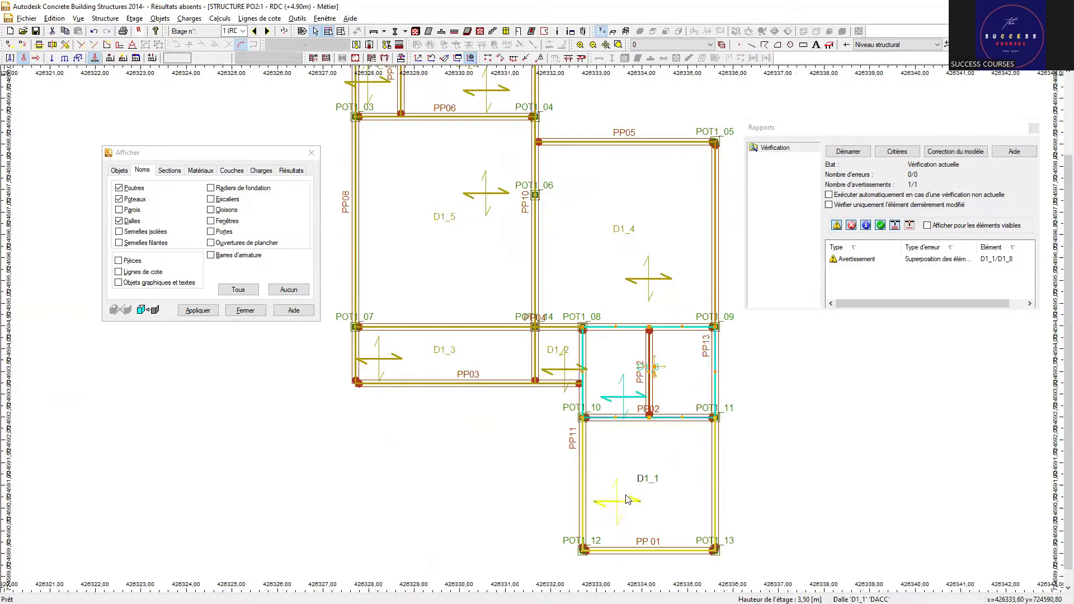
left_click(608, 526)
key("Delete")
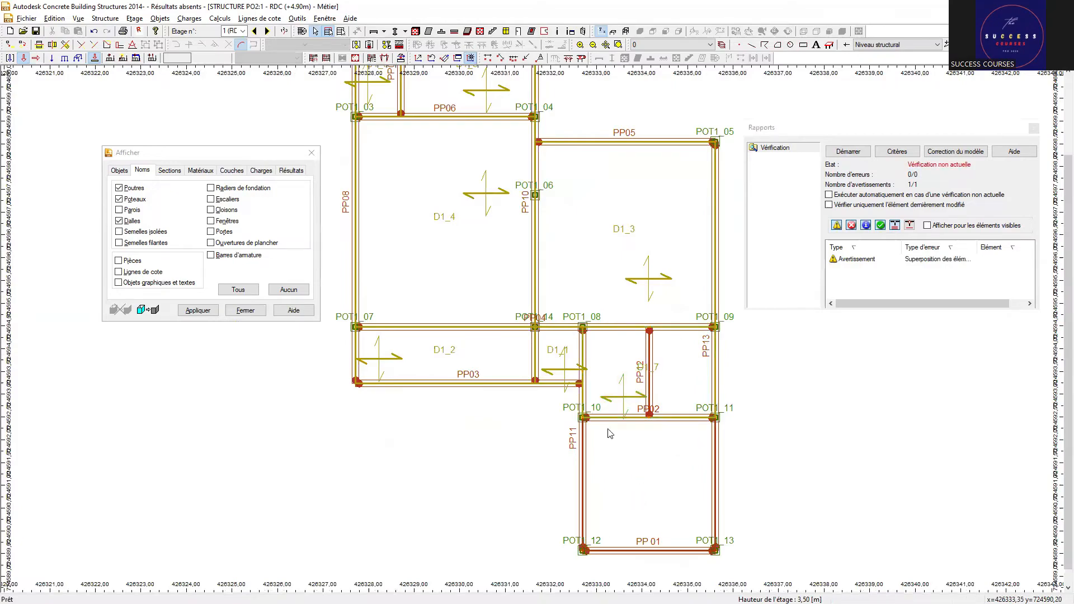
Select the slab spanning both sides of beam PP12, bounded by POT1_08, POT1_09, POT1_11 and POT1_10
left_click(615, 400)
scroll(615, 401, "up", 1)
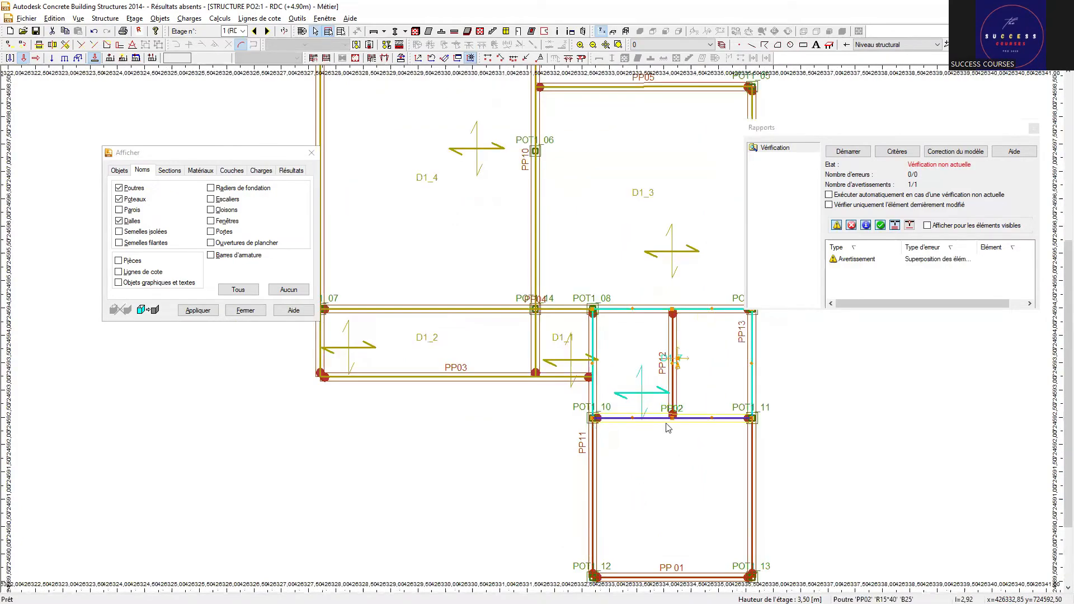
Move the corner of slab D1_7 at column POT1_10 to column POT1_12
scroll(640, 424, "up", 2)
scroll(639, 419, "up", 1)
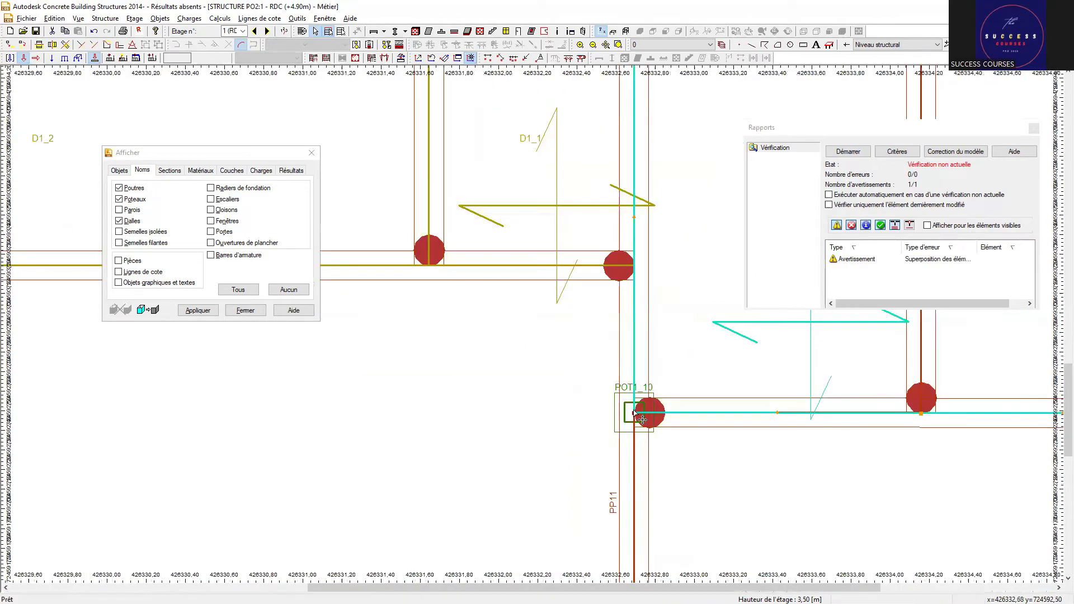
scroll(639, 376, "down", 4)
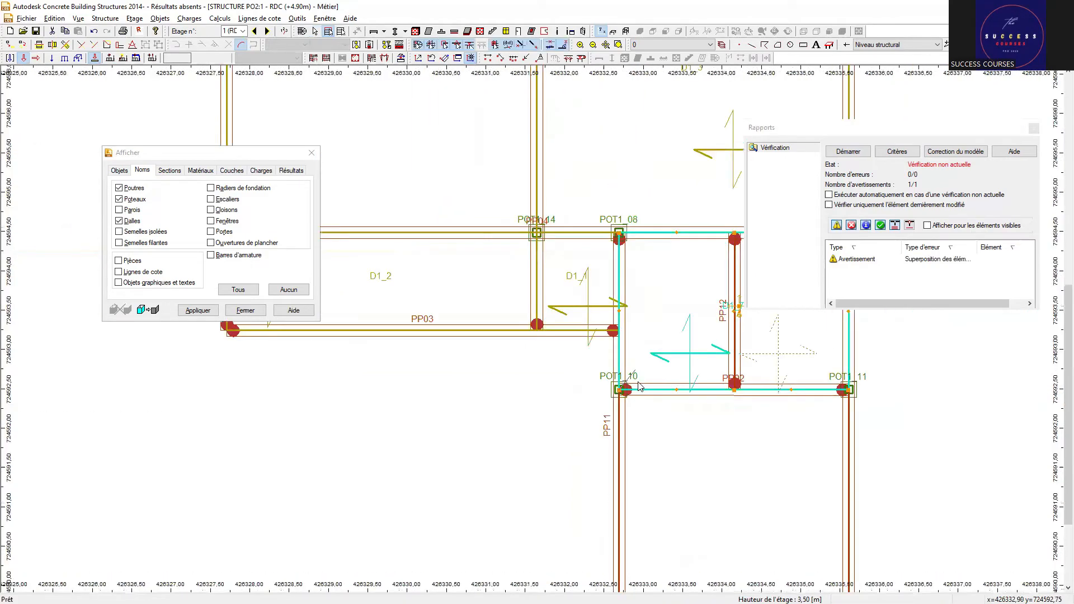
scroll(651, 494, "up", 2)
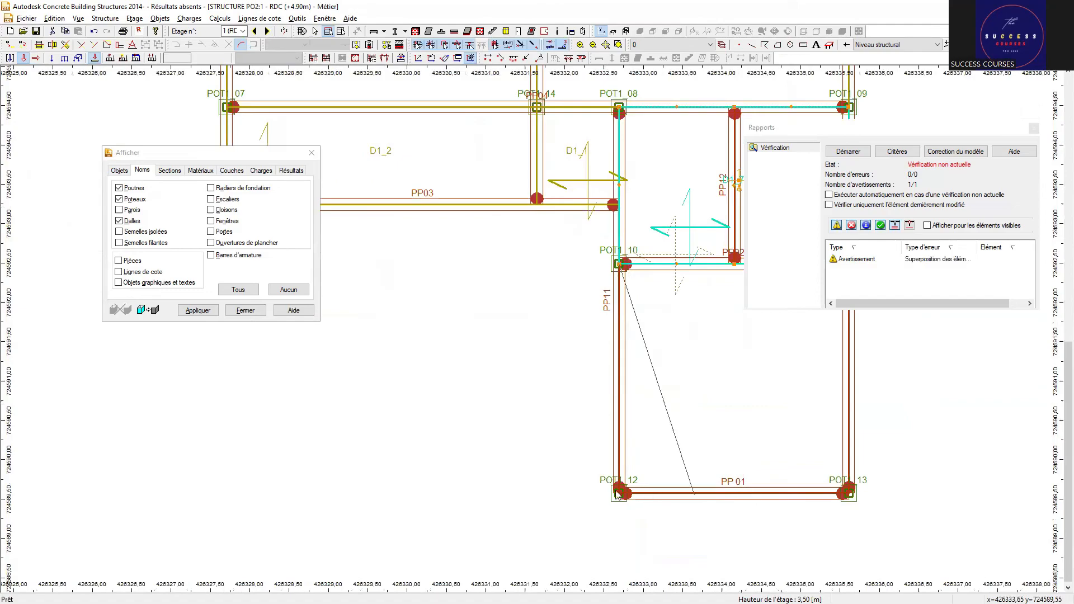
scroll(598, 488, "up", 2)
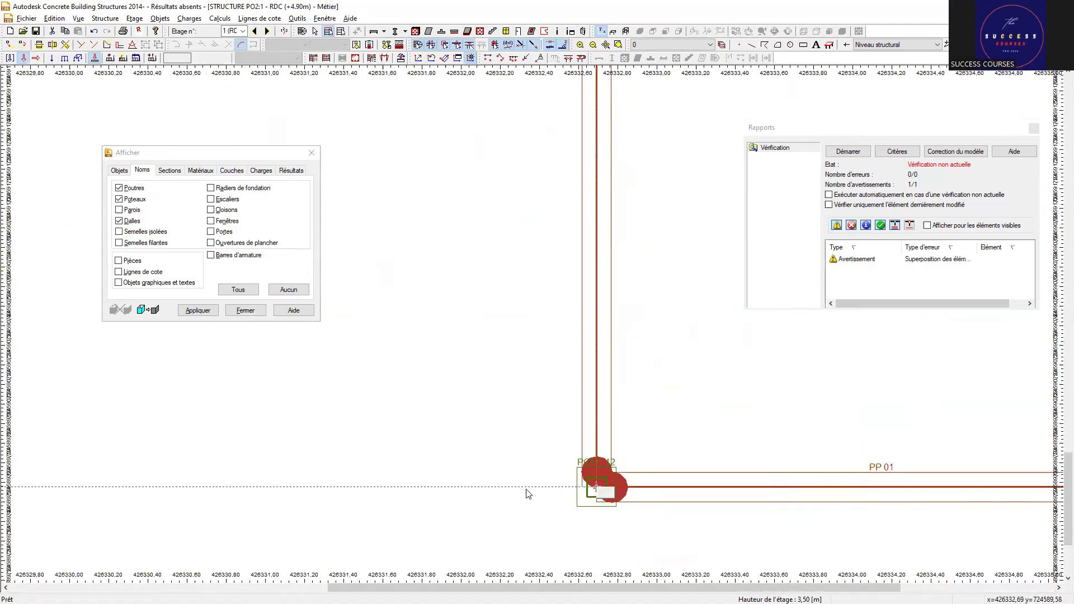
scroll(513, 497, "down", 5)
scroll(649, 369, "up", 2)
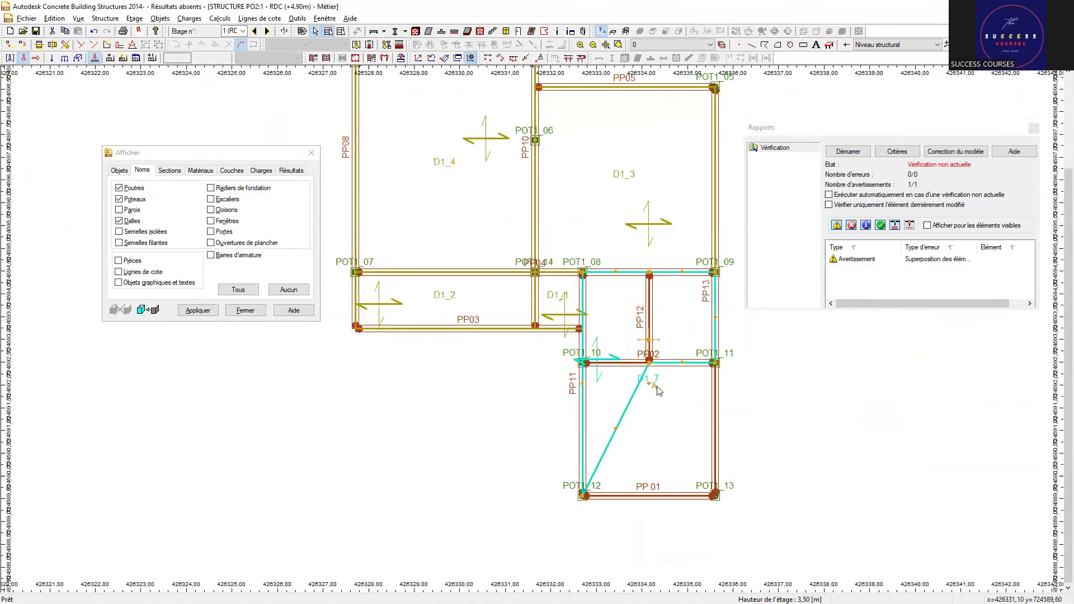
Move slab D1_7's contour points at mid-beam PP02 and column POT1_11 to the middle of beam PP 01 and column POT1_13
left_click(650, 369)
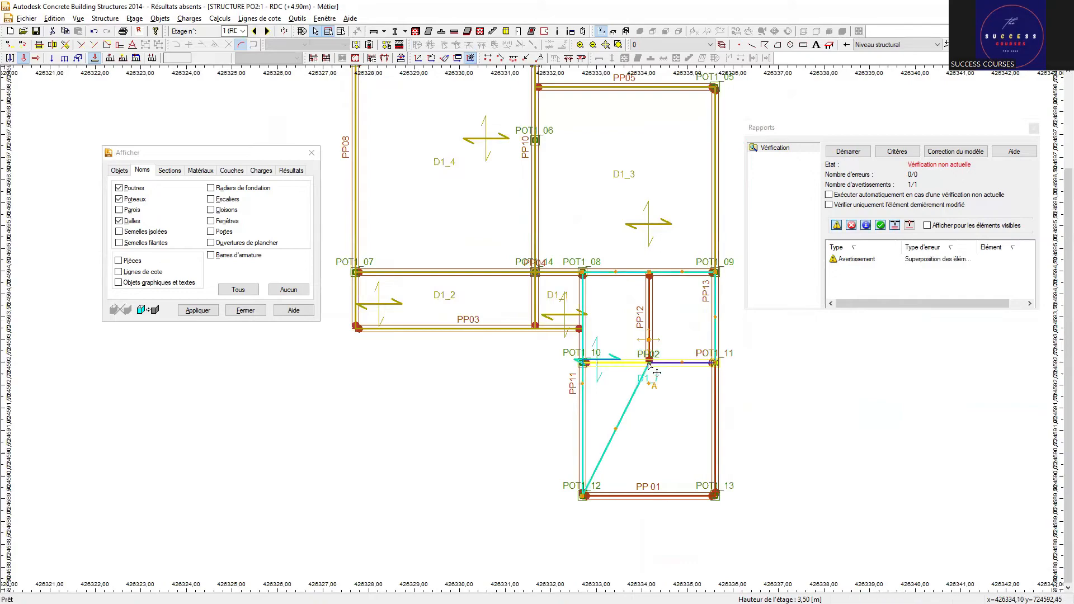
left_click_drag(647, 362, 648, 495)
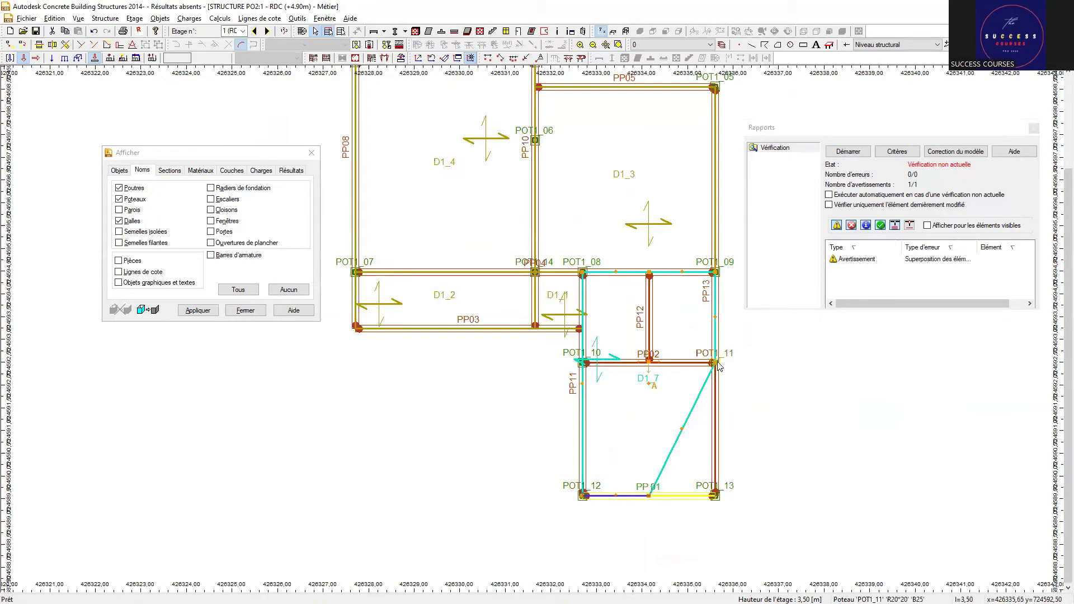
left_click_drag(720, 365, 724, 474)
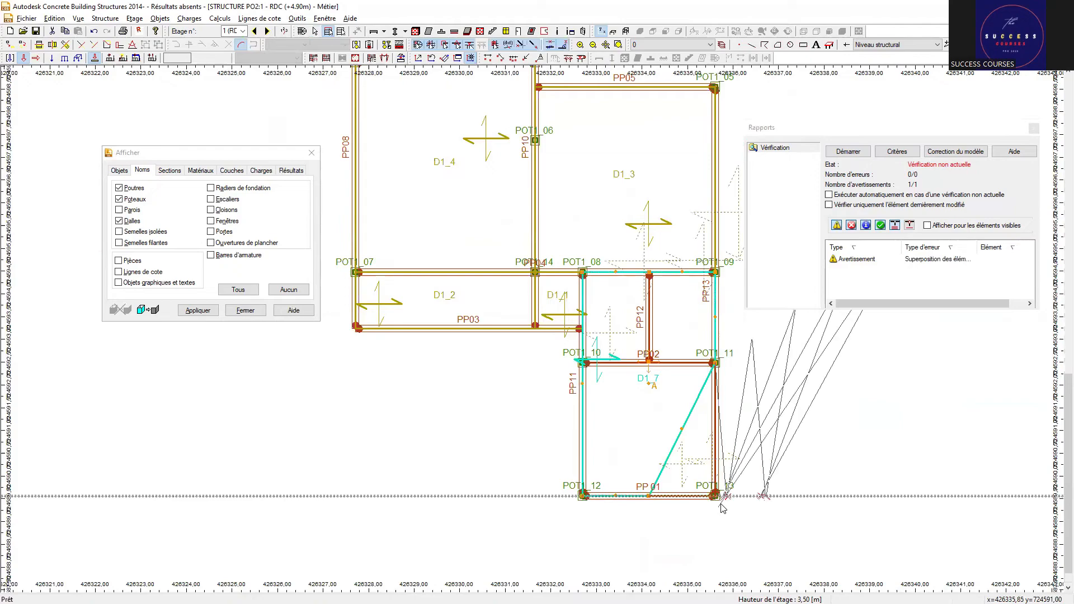
scroll(593, 501, "up", 4)
scroll(882, 499, "down", 4)
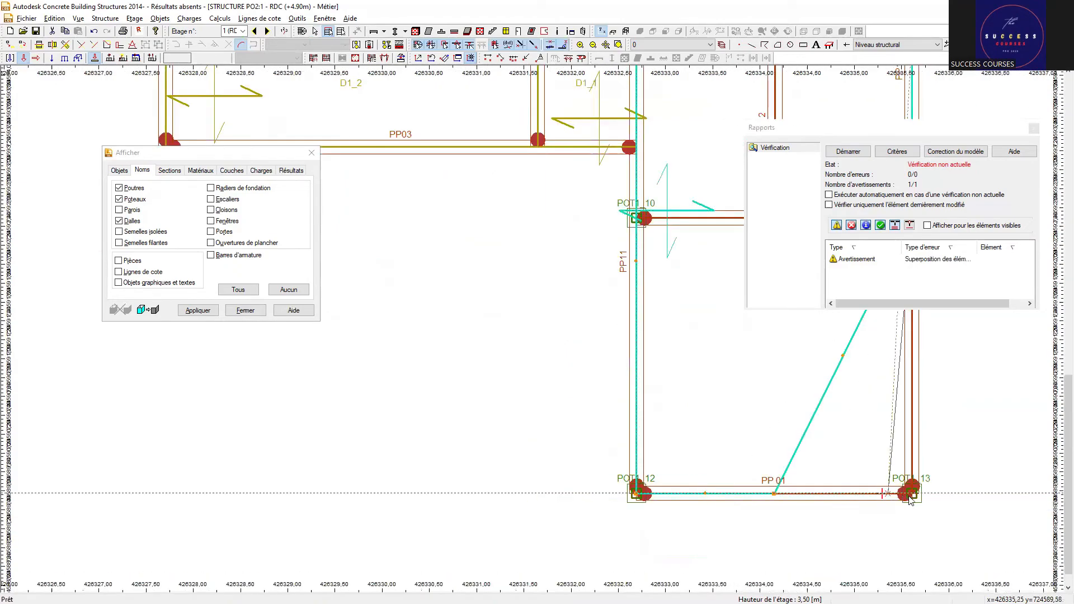
scroll(918, 496, "up", 6)
left_click(894, 471)
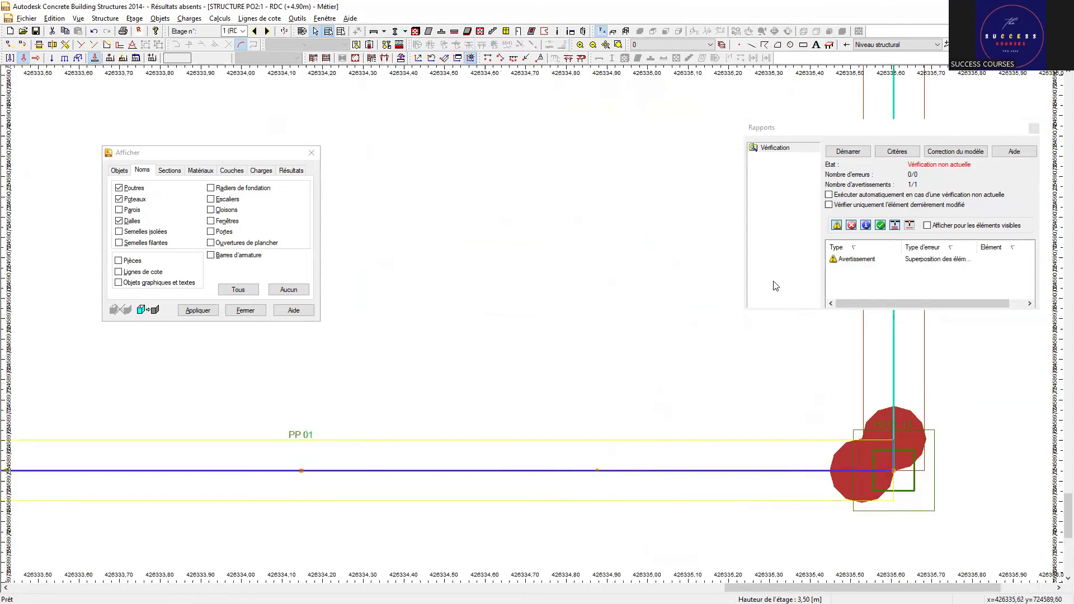
scroll(772, 283, "down", 4)
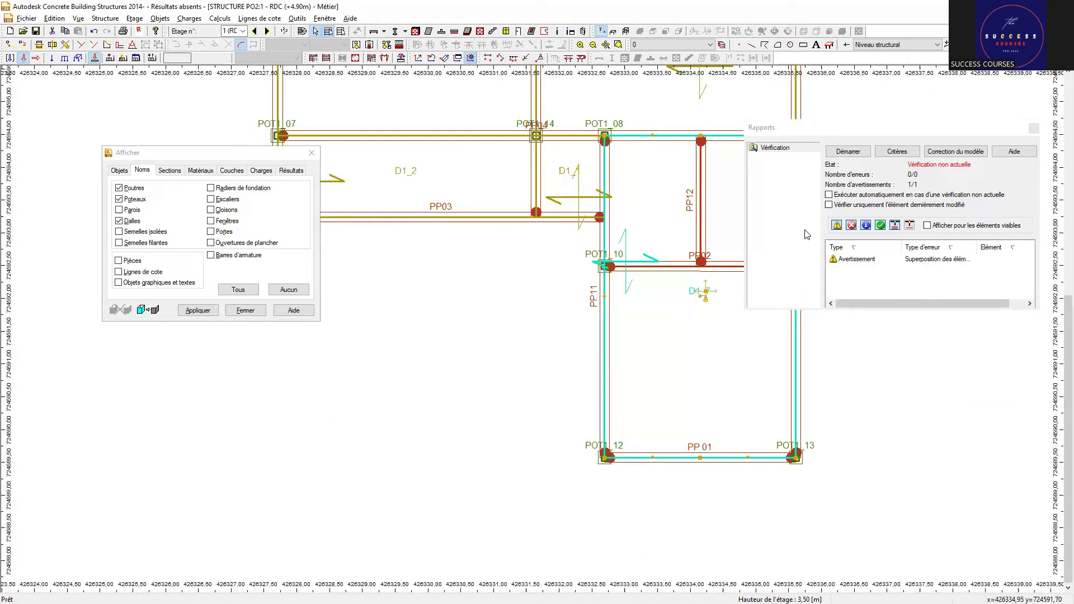
Rerun the model verification and deselect slab D1_7
left_click(848, 152)
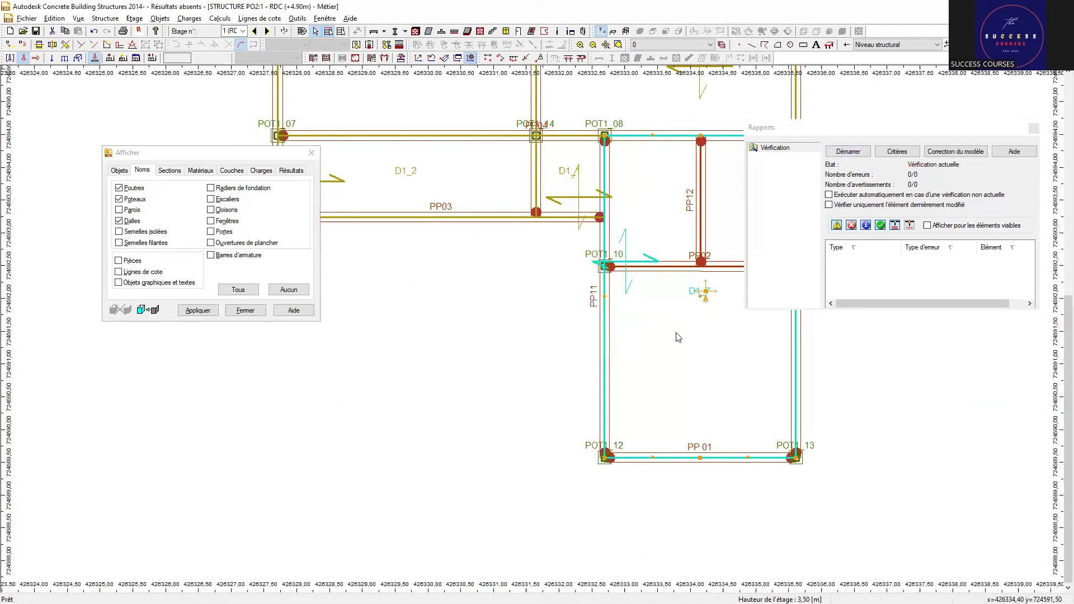
scroll(675, 338, "down", 3)
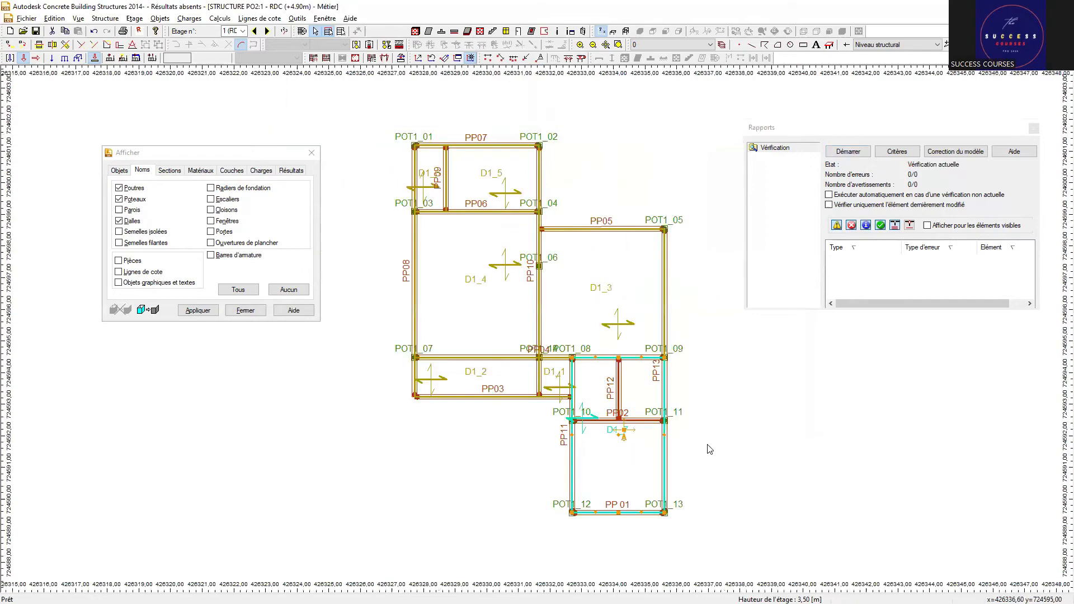
left_click(724, 369)
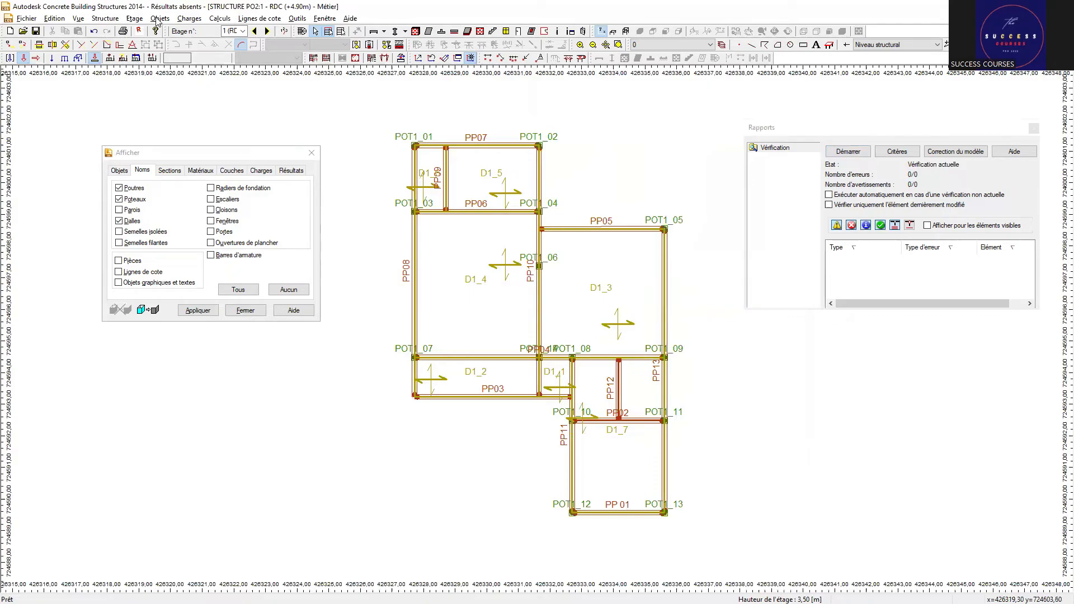
Select every slab with a selection criterion on the Dalle object type, and close the display settings
left_click(52, 19)
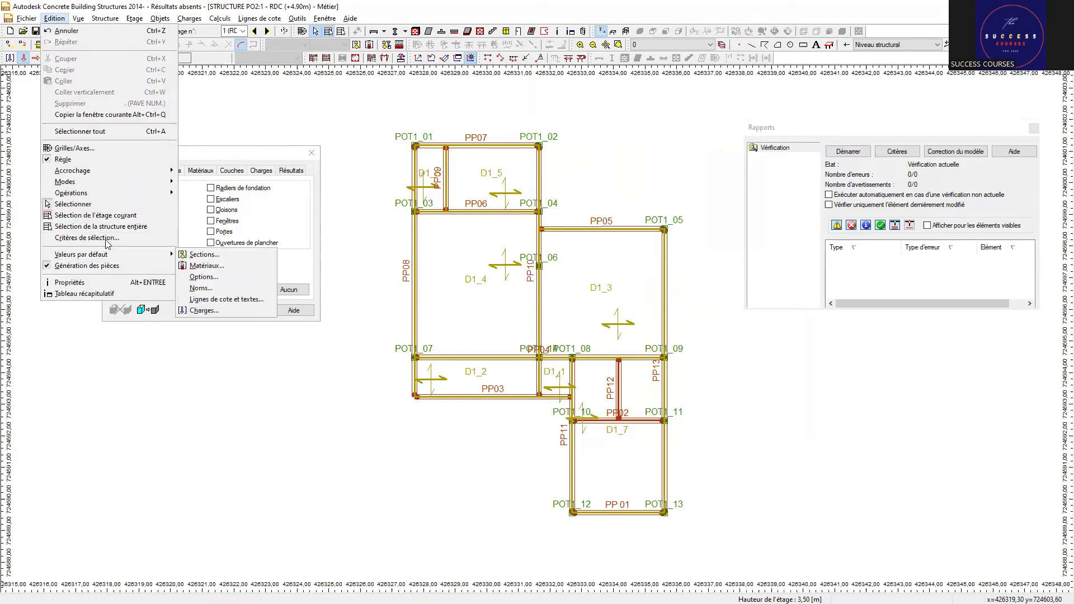
left_click(87, 237)
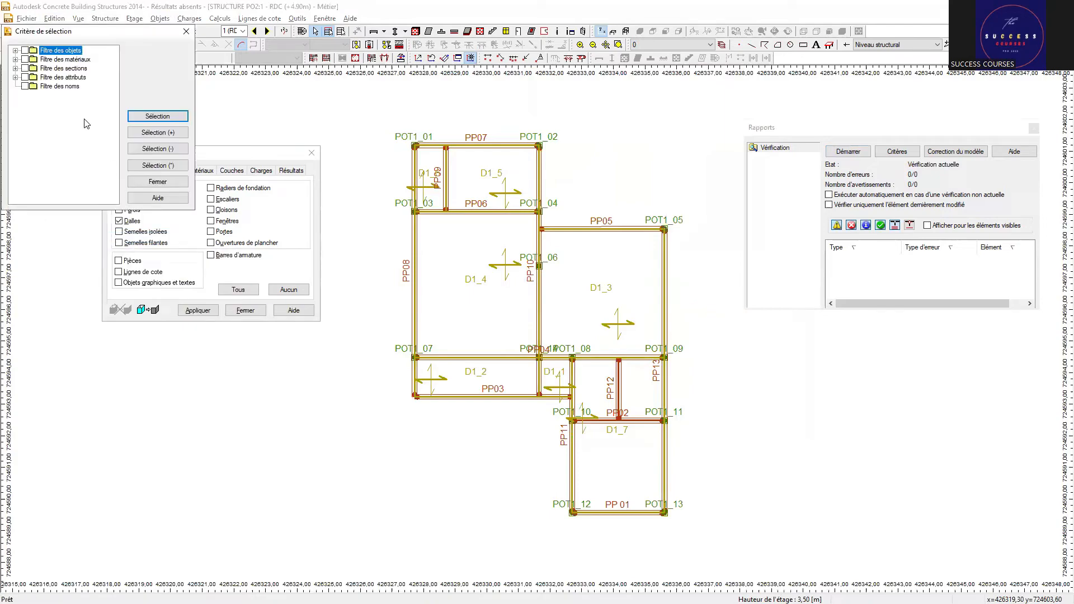
left_click(16, 51)
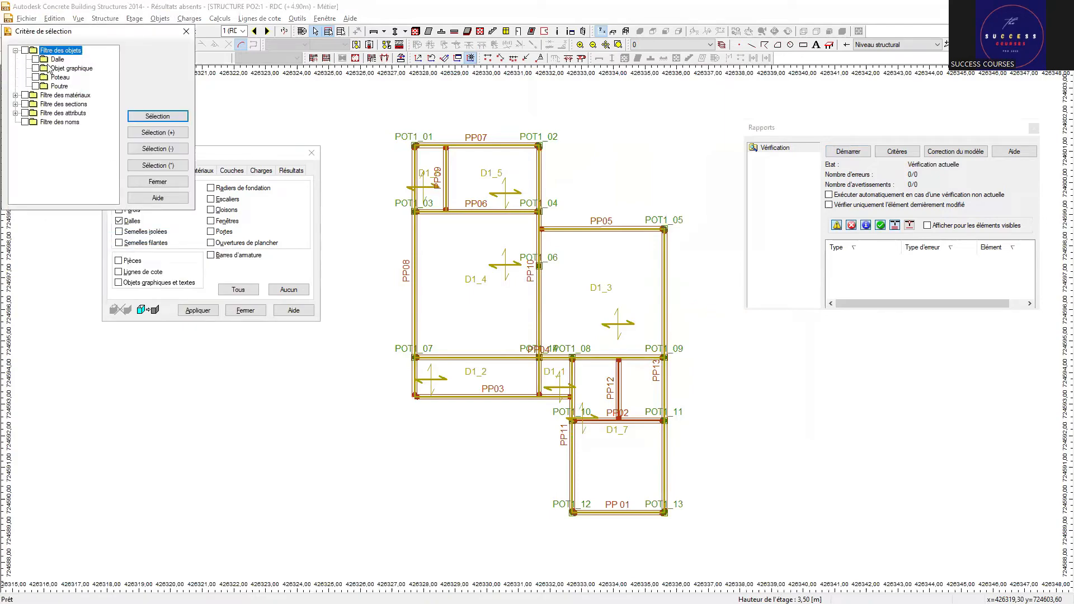
left_click(36, 59)
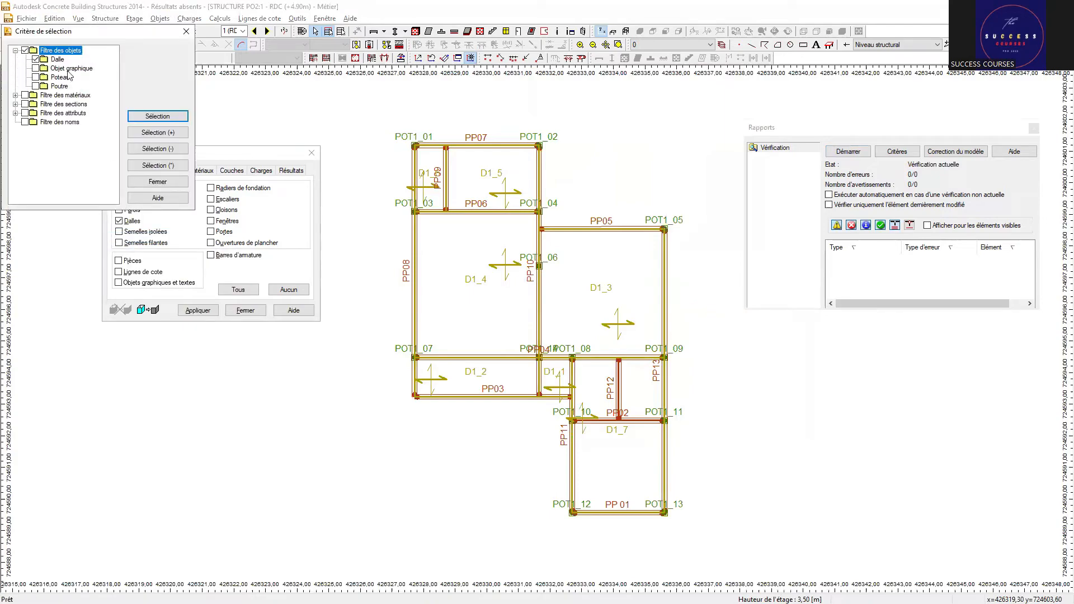
left_click(134, 118)
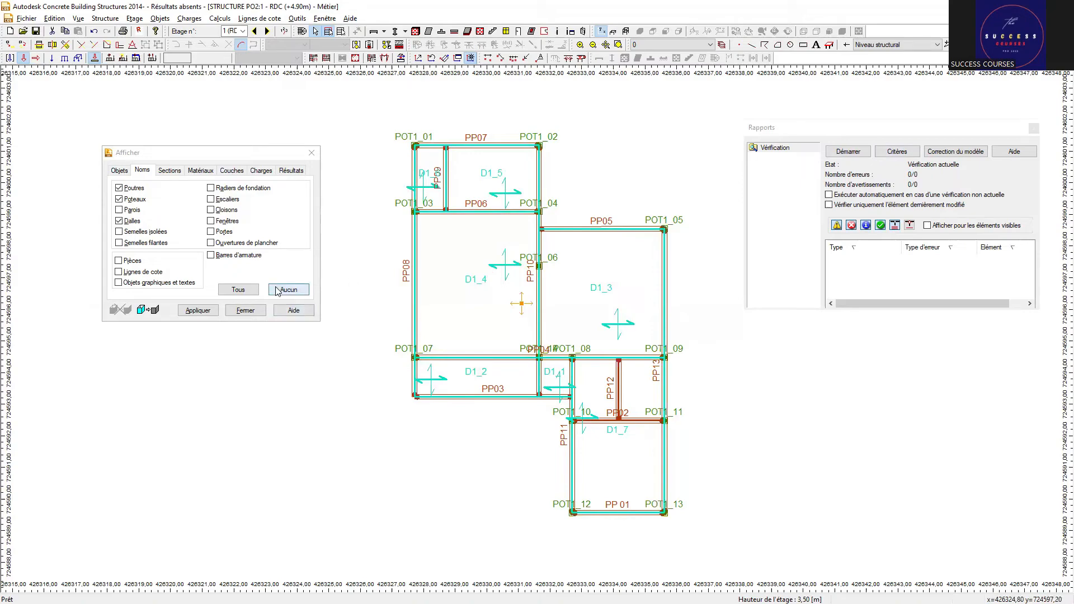
key("Escape")
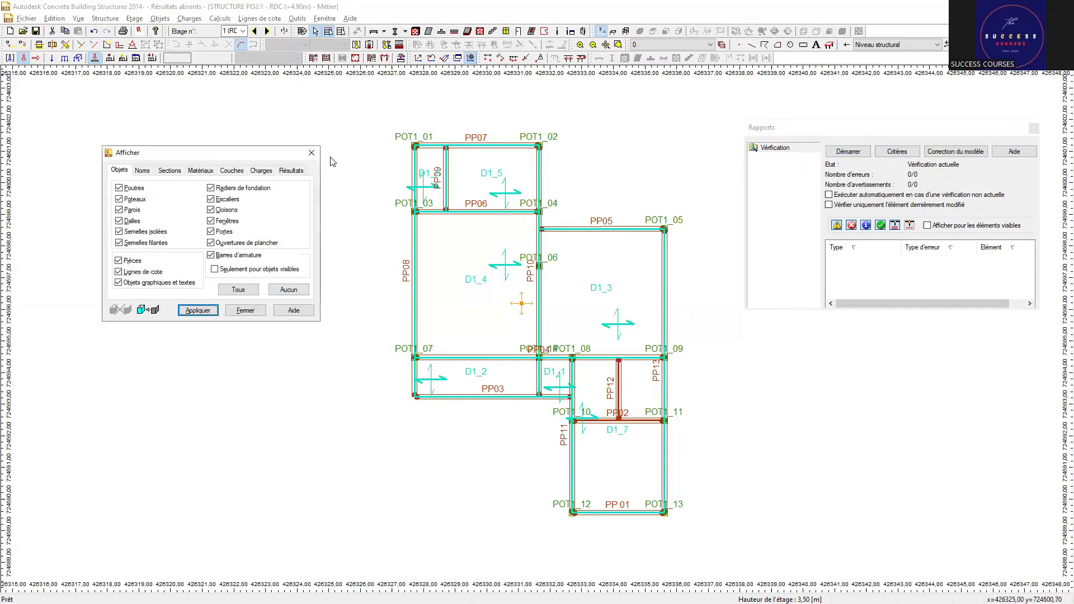
key("Escape")
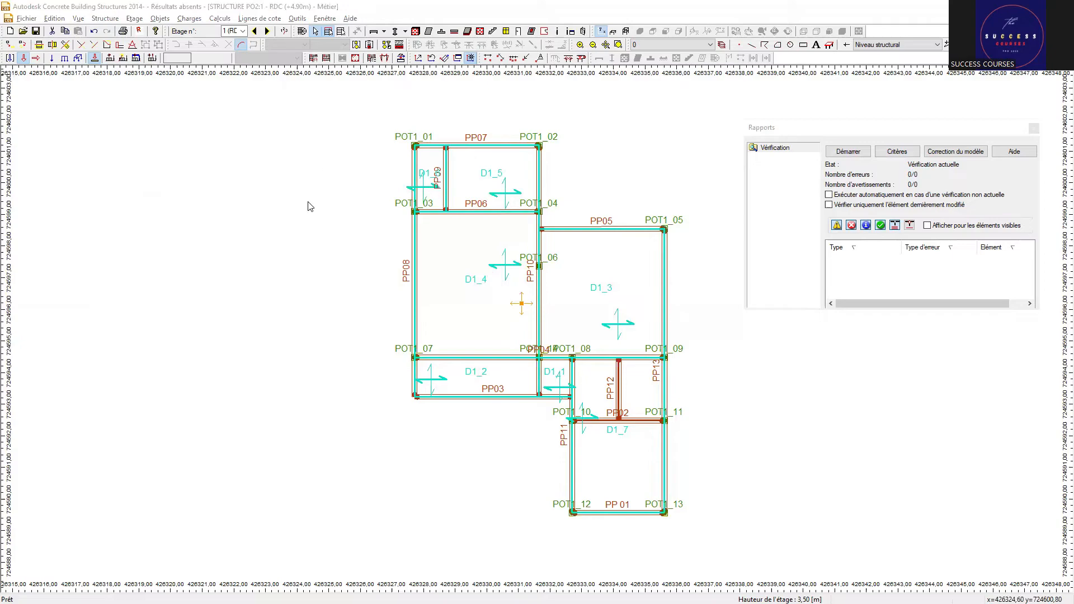
Show the object properties of the selected slabs and close the verification report
key("alt+Return")
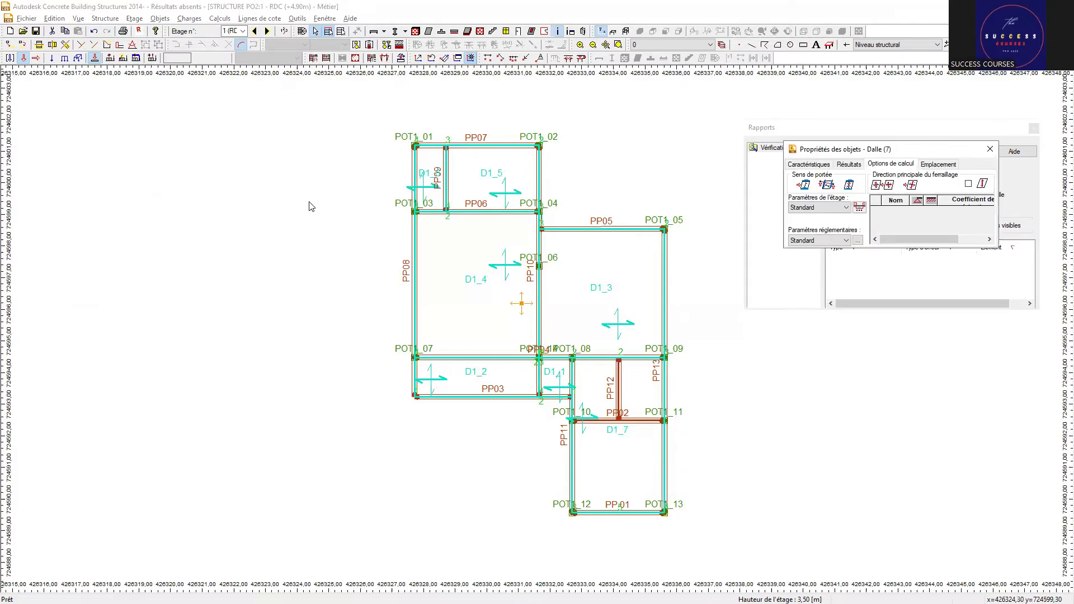
right_click(310, 236)
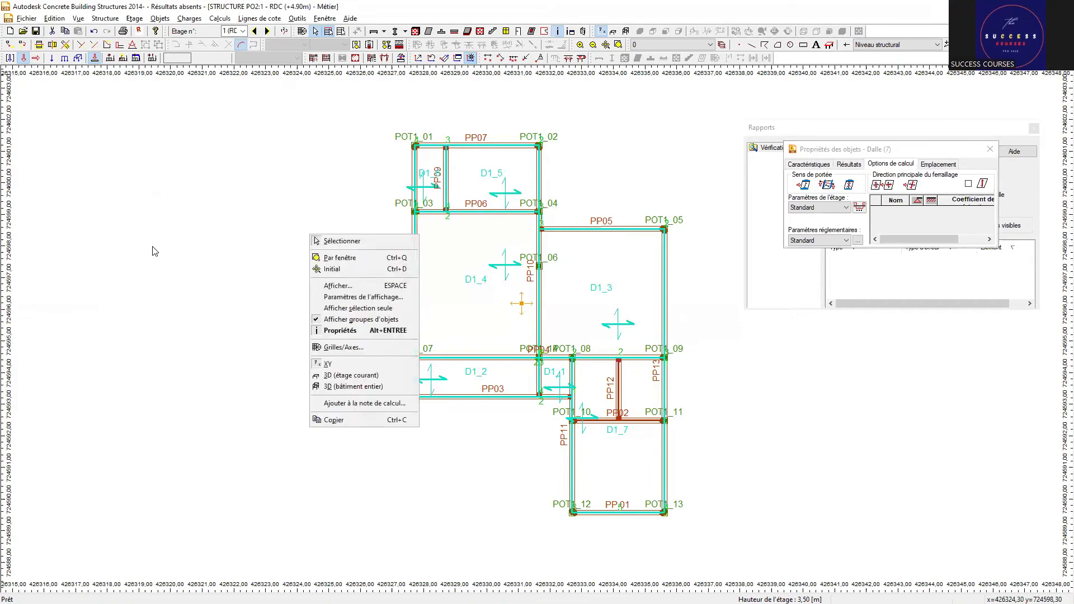
left_click(347, 331)
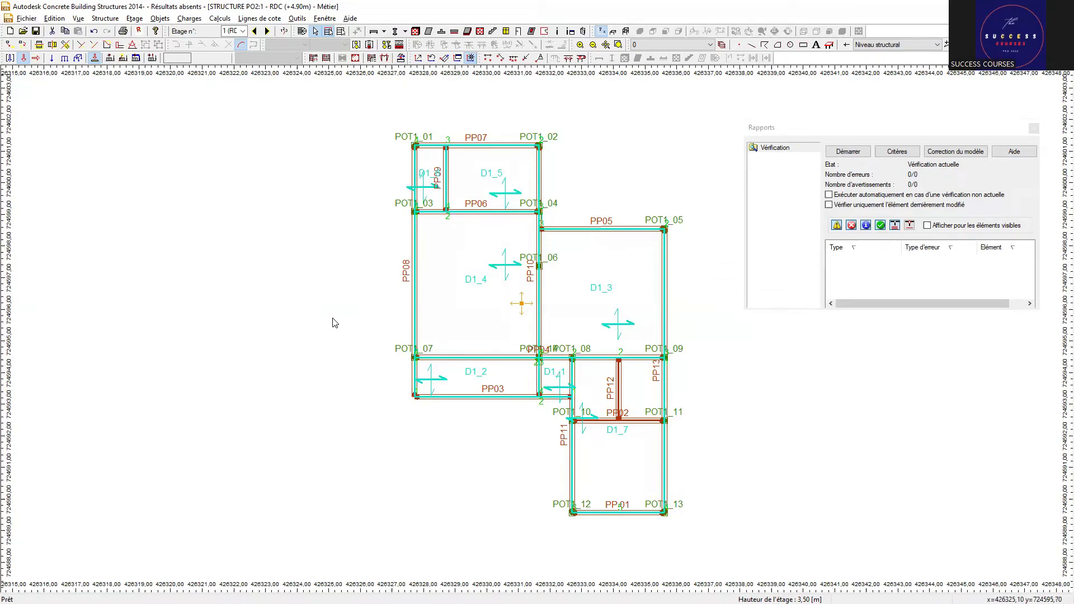
right_click(333, 323)
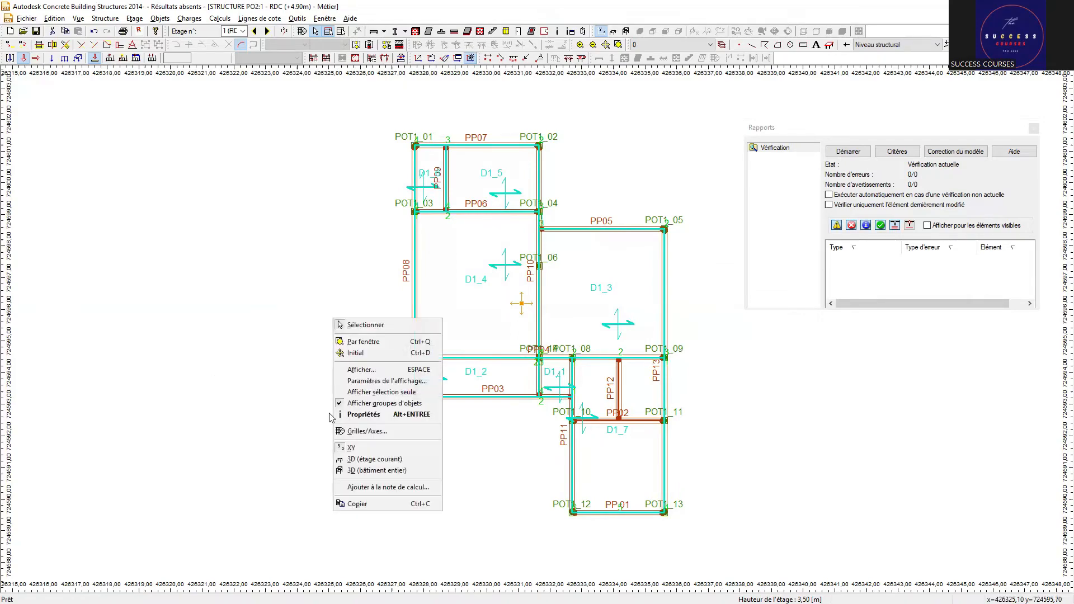
left_click(379, 414)
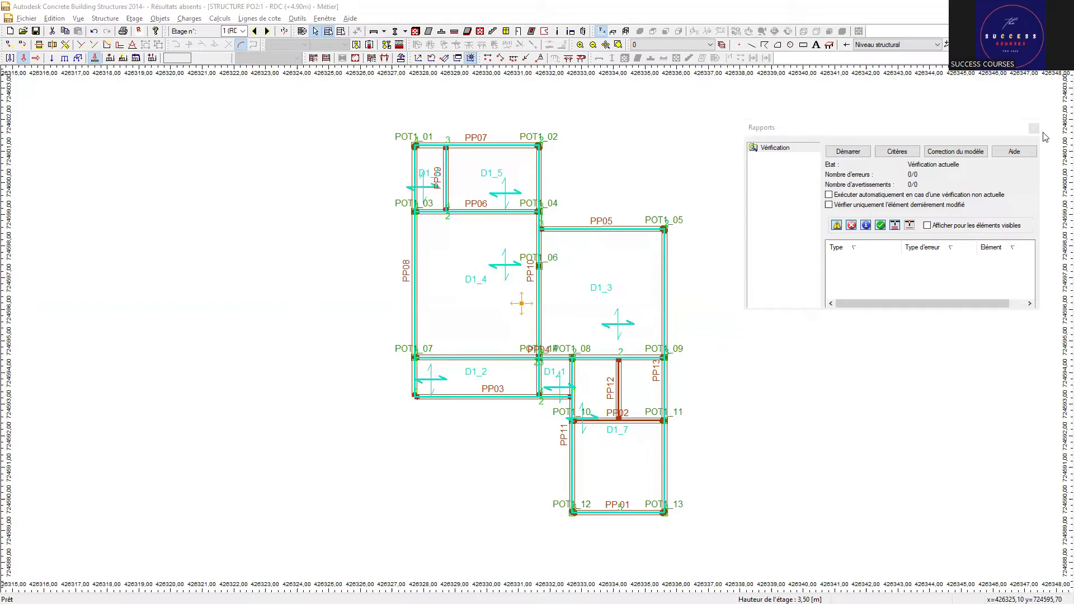
left_click(897, 152)
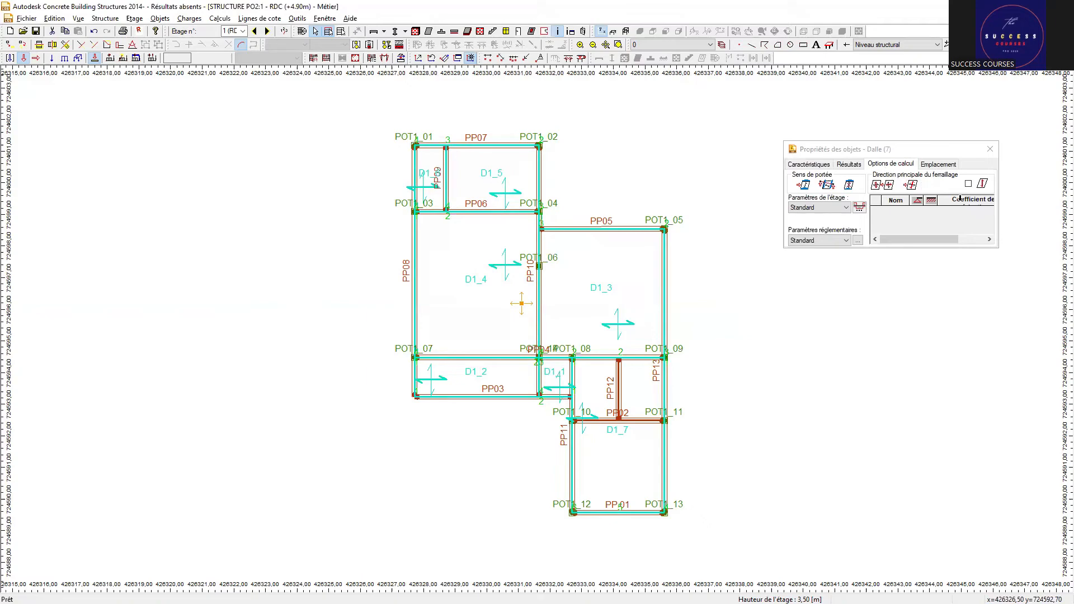
Restrict the selected slabs to a single span direction and define it using beam PP05 as the reference
left_click(968, 184)
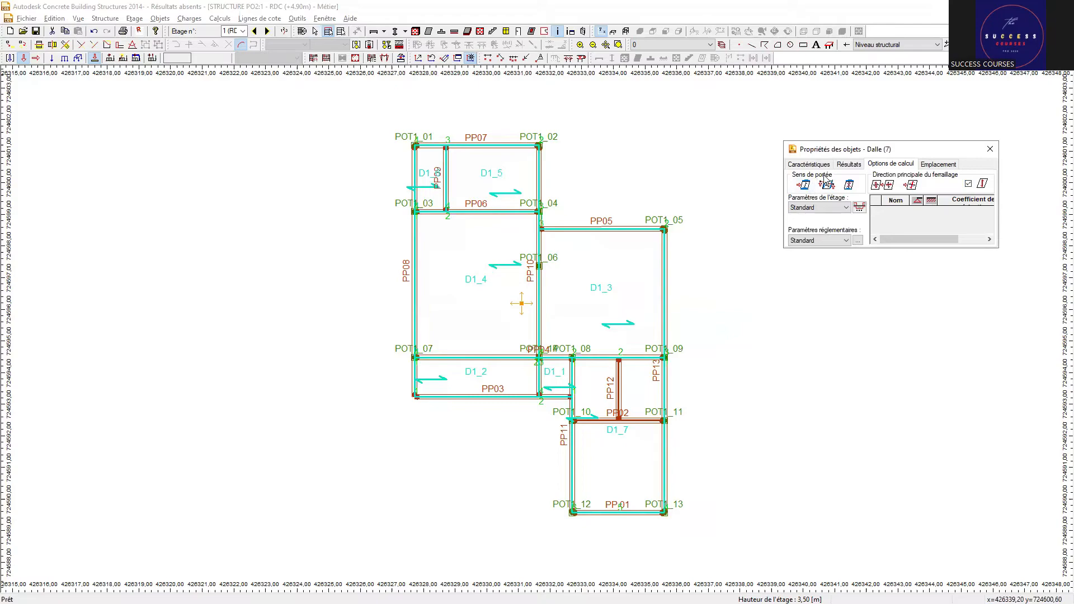
left_click(804, 186)
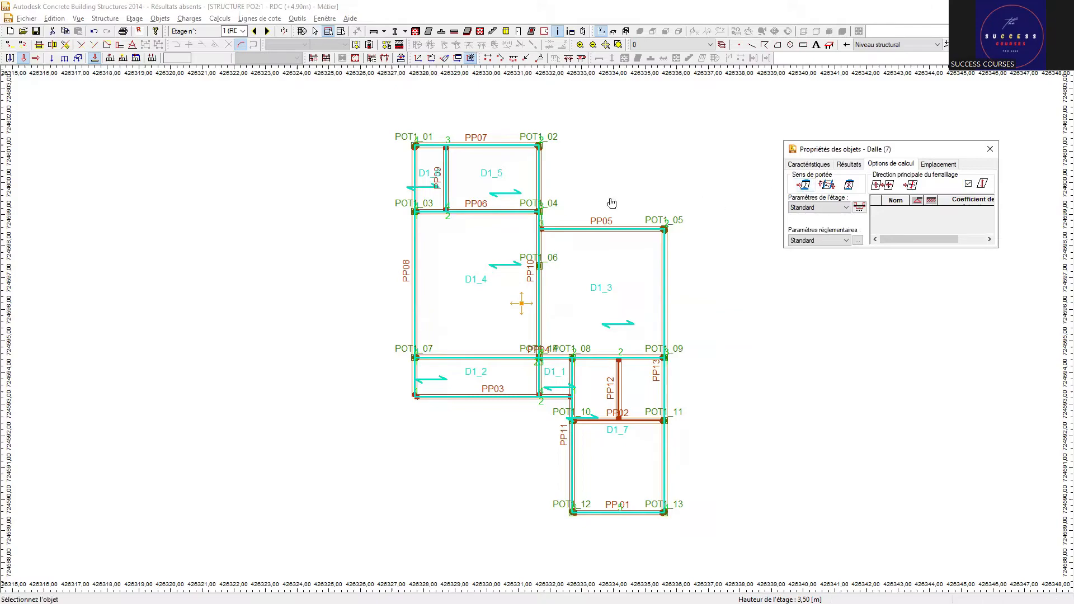
scroll(576, 273, "up", 1)
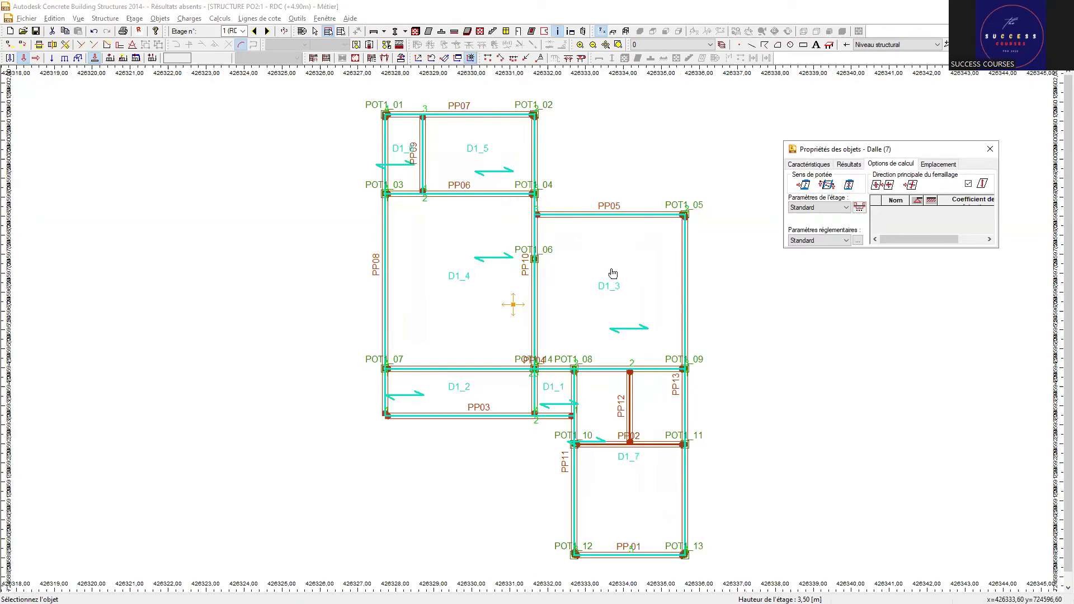
scroll(641, 234, "up", 2)
left_click(644, 208)
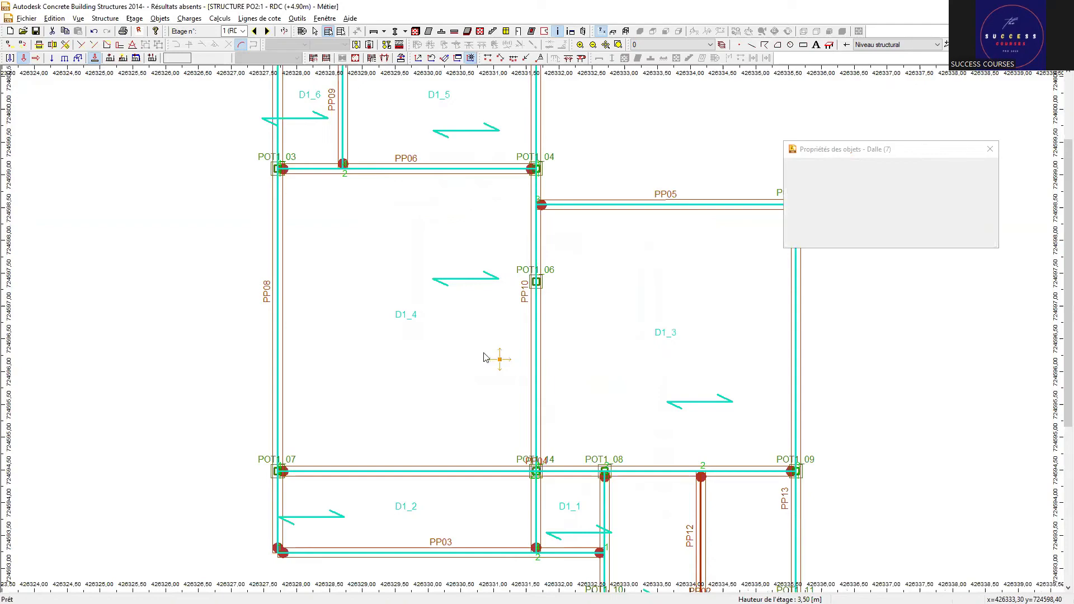
Inspect the slabs' span symbols in plan and show the entire building in 3D
scroll(446, 355, "down", 1)
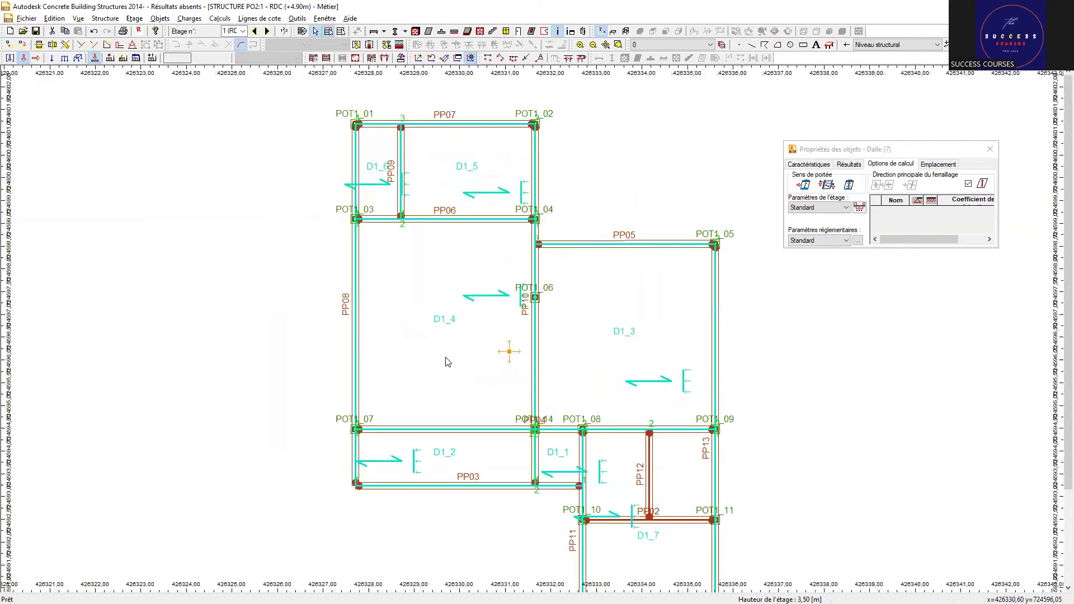
scroll(595, 414, "down", 2)
scroll(467, 369, "up", 1)
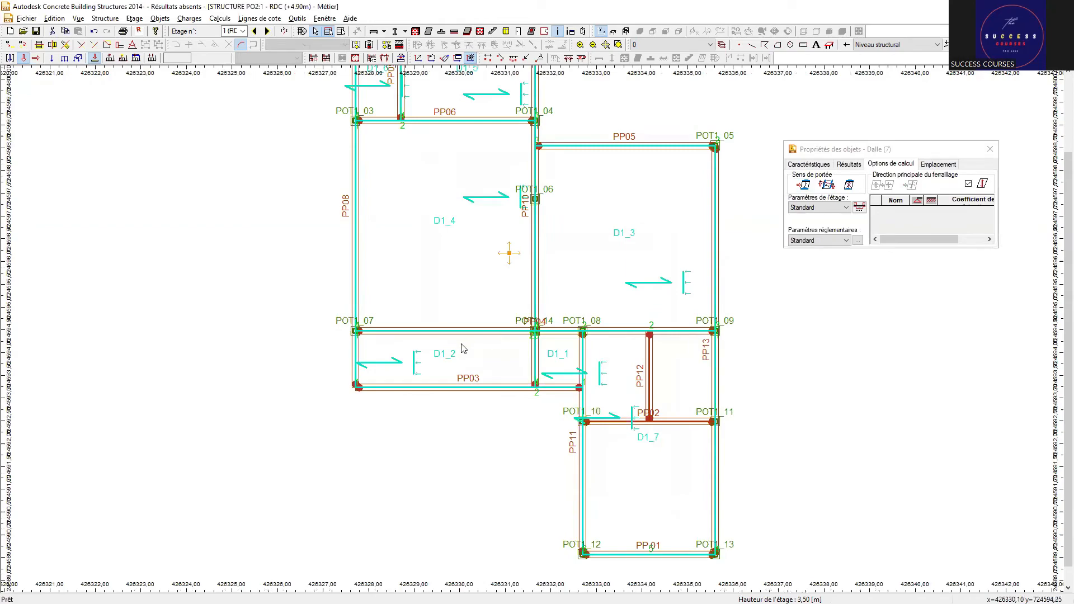
scroll(654, 366, "down", 2)
left_click(667, 356)
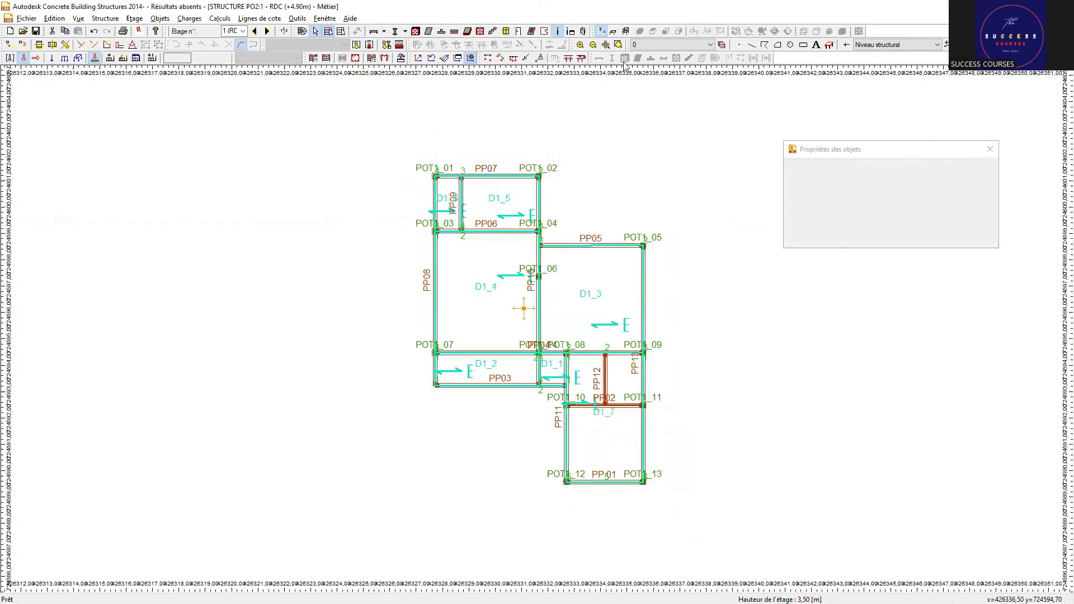
left_click(626, 32)
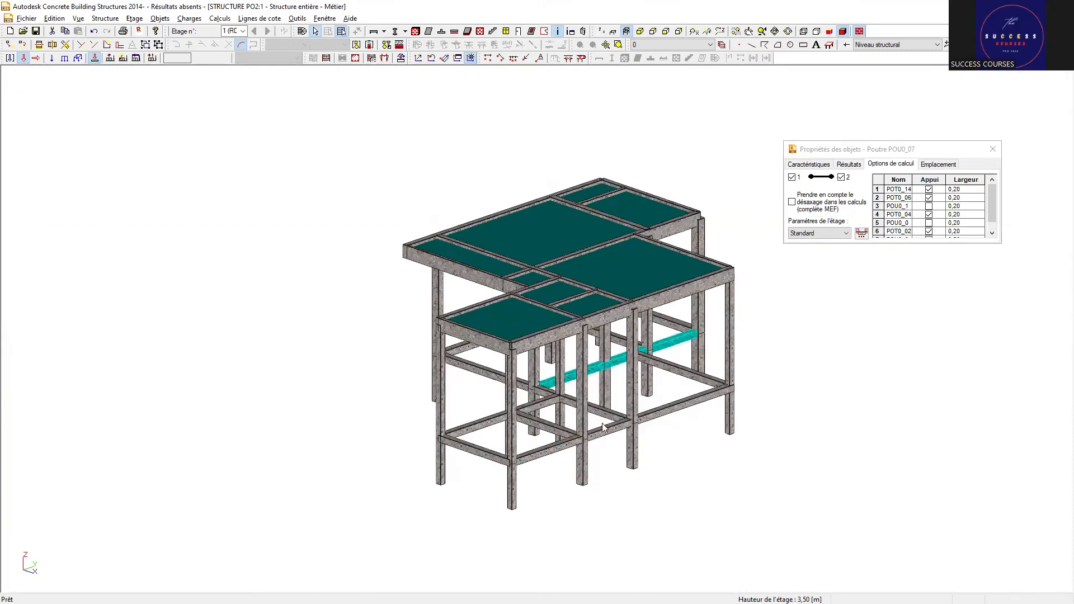
Show the ground floor in plan and review which beams support slabs D1_7, D1_1 and D1_2
left_click(722, 461)
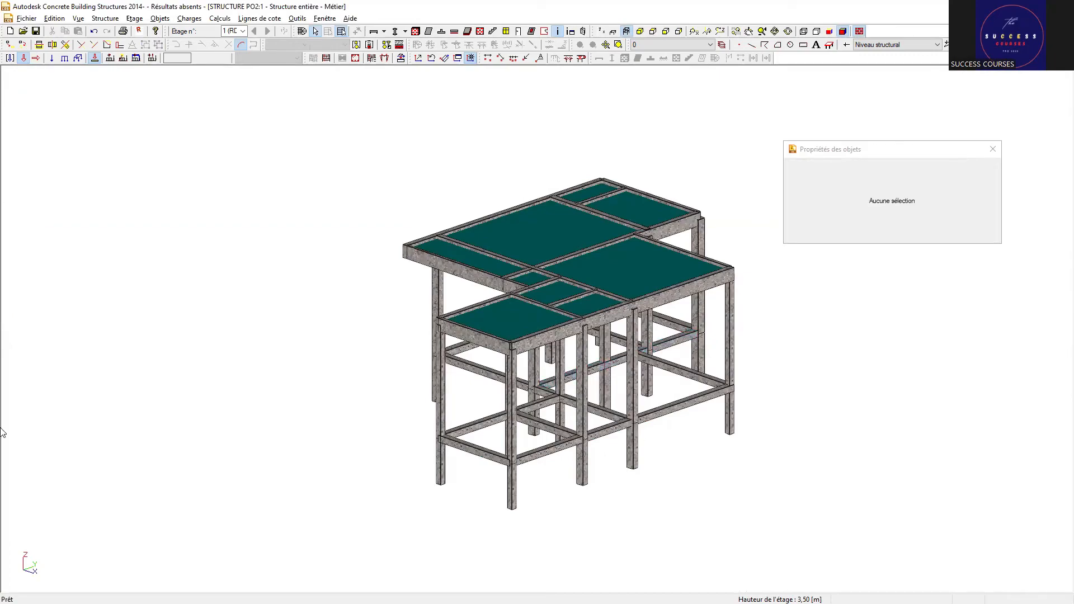
left_click(601, 32)
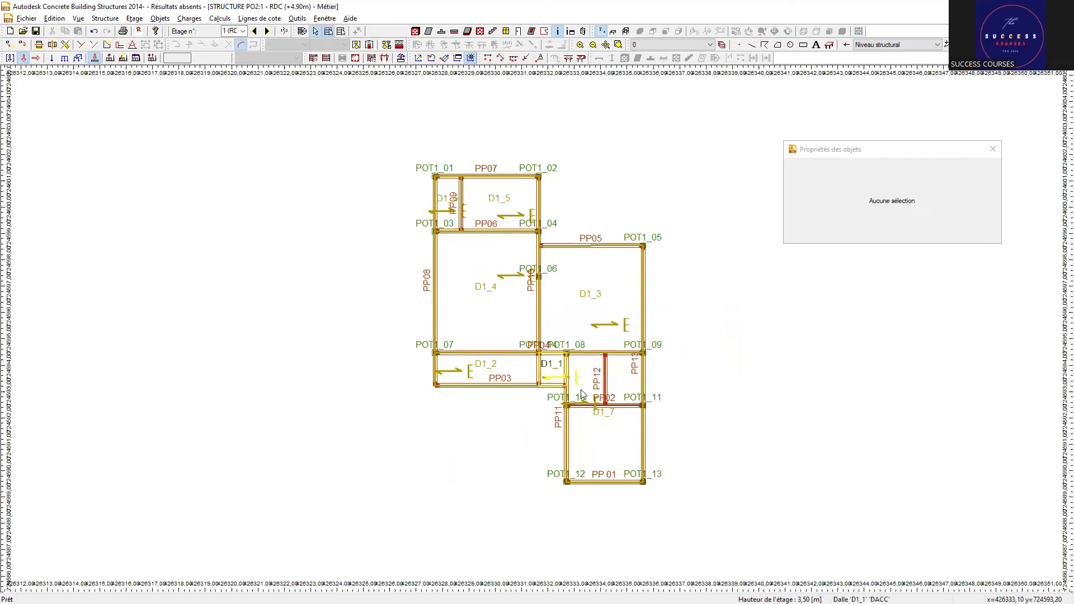
left_click(583, 407)
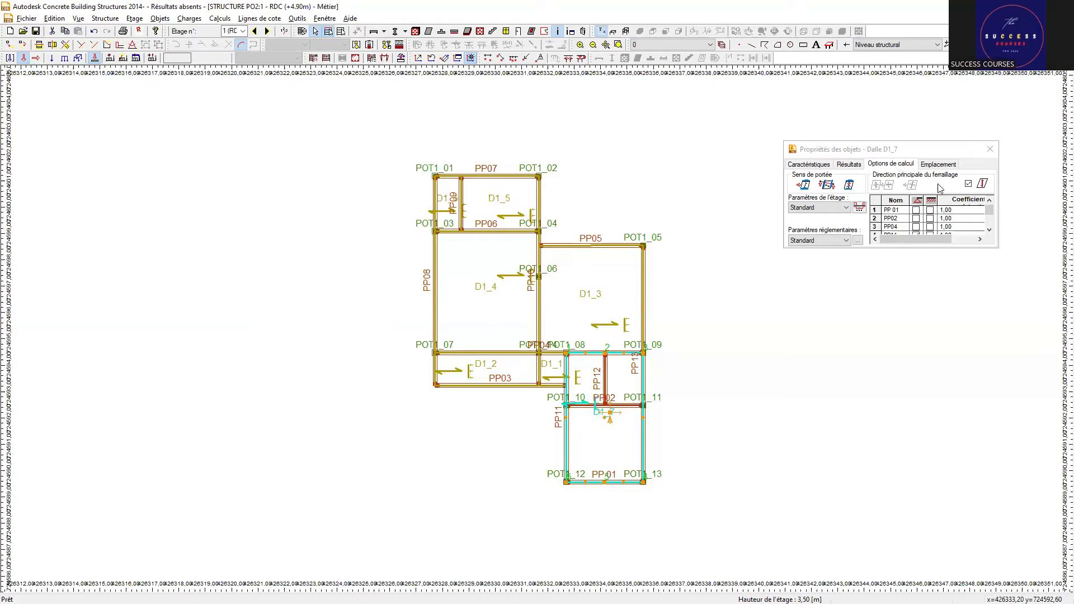
left_click(990, 231)
left_click(990, 231)
left_click(990, 231)
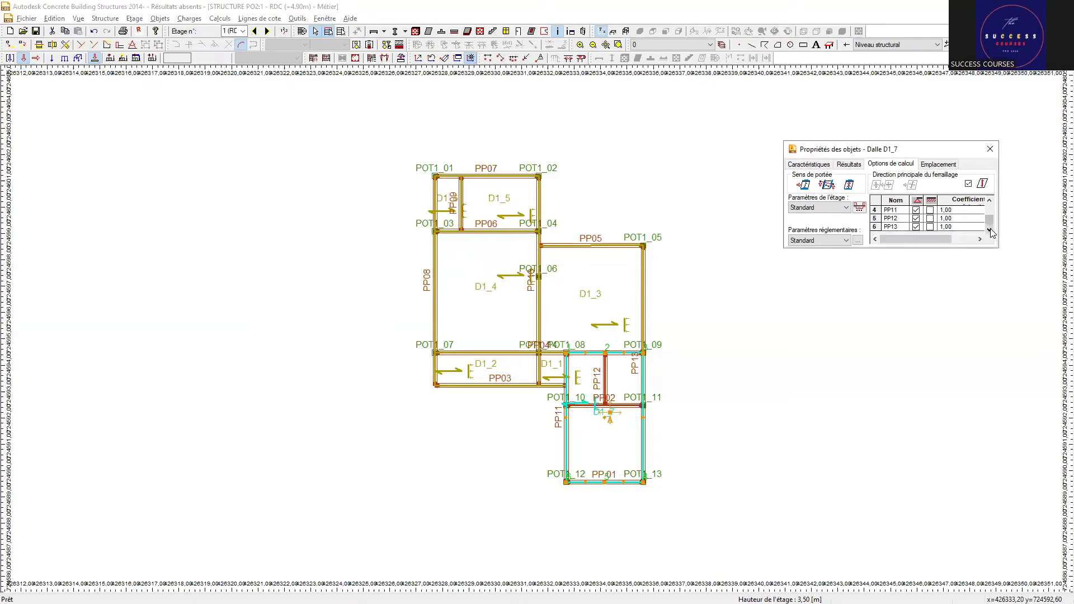
left_click(915, 218)
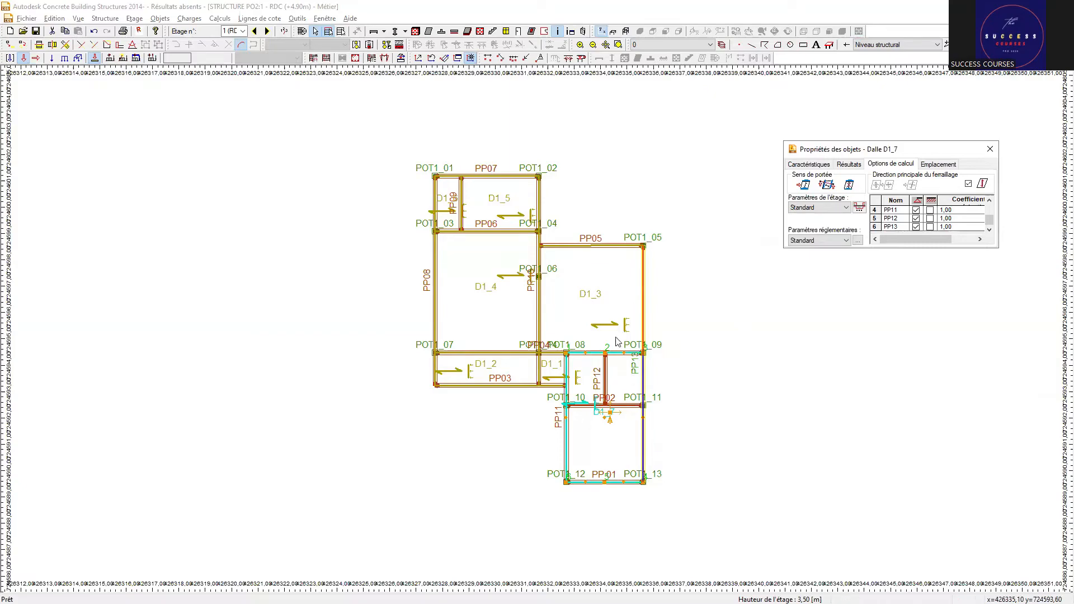
left_click(559, 381)
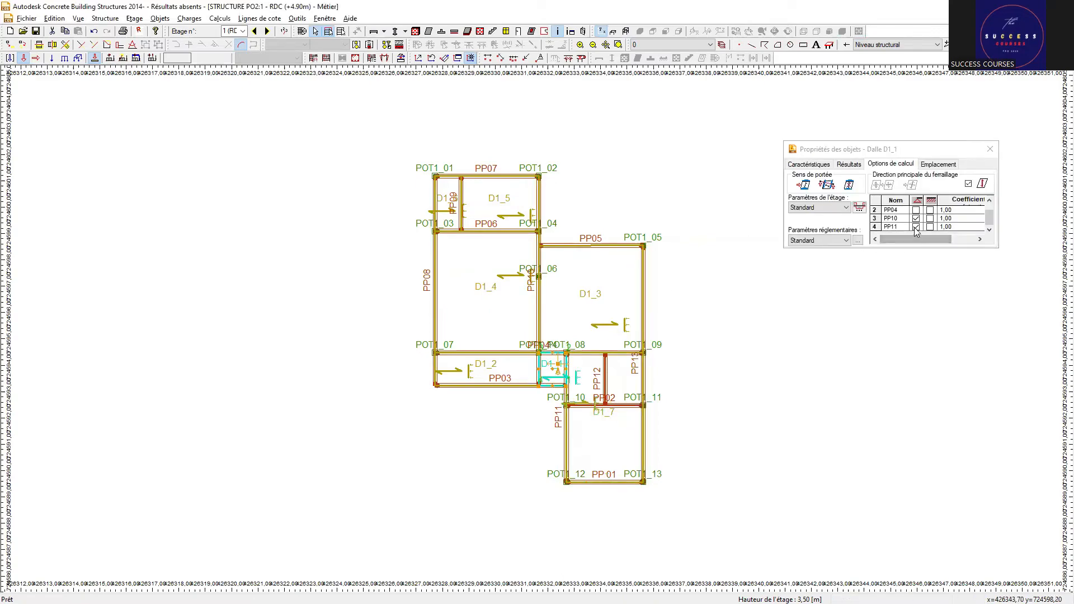
left_click(457, 374)
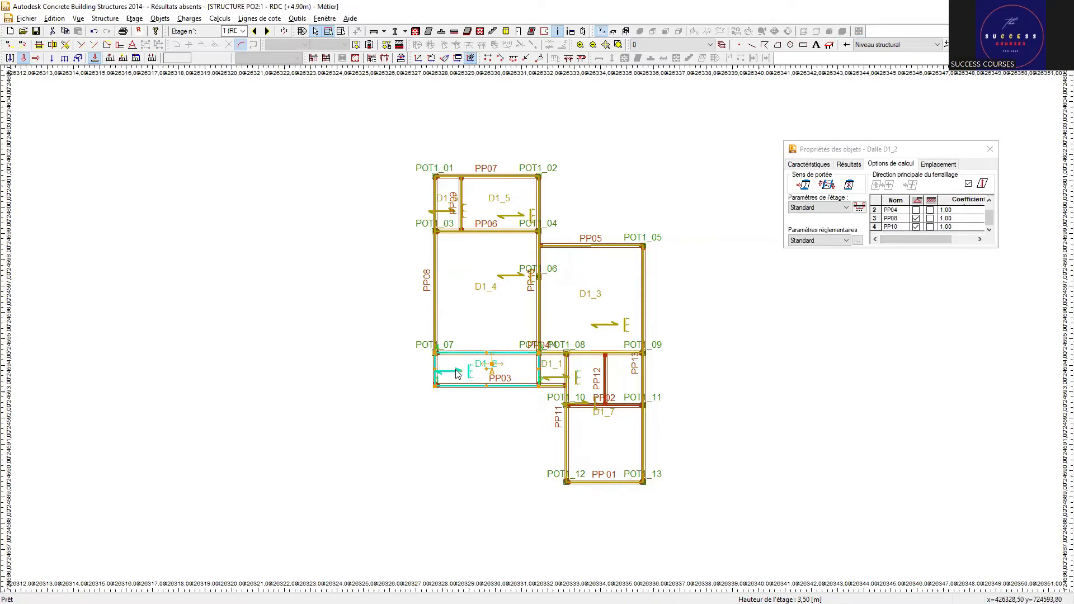
Remove beam PP11 from the supports of slab D1_3
left_click(615, 327)
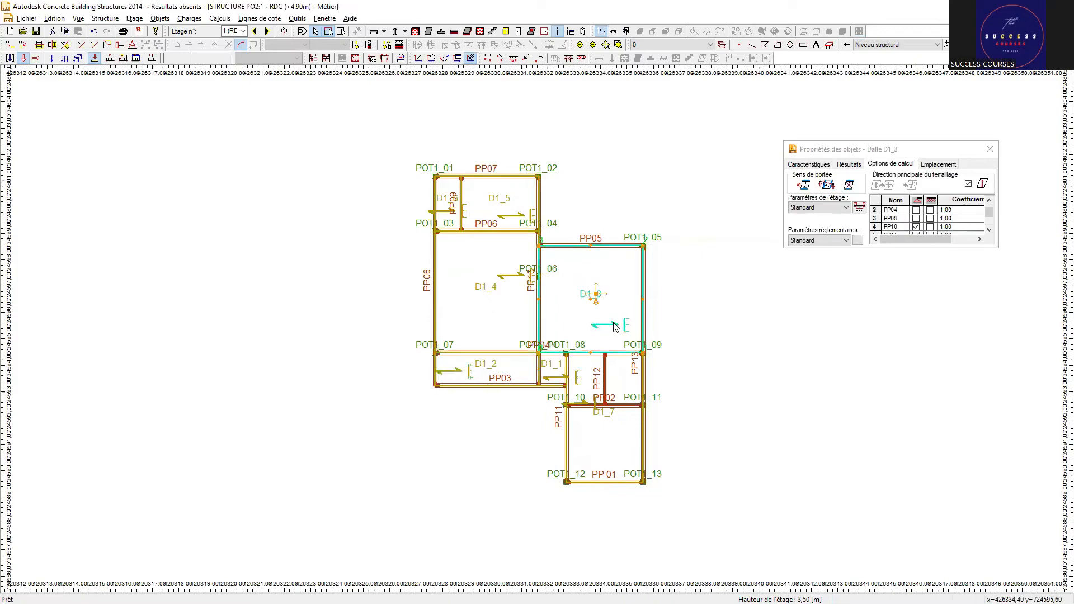
left_click(989, 231)
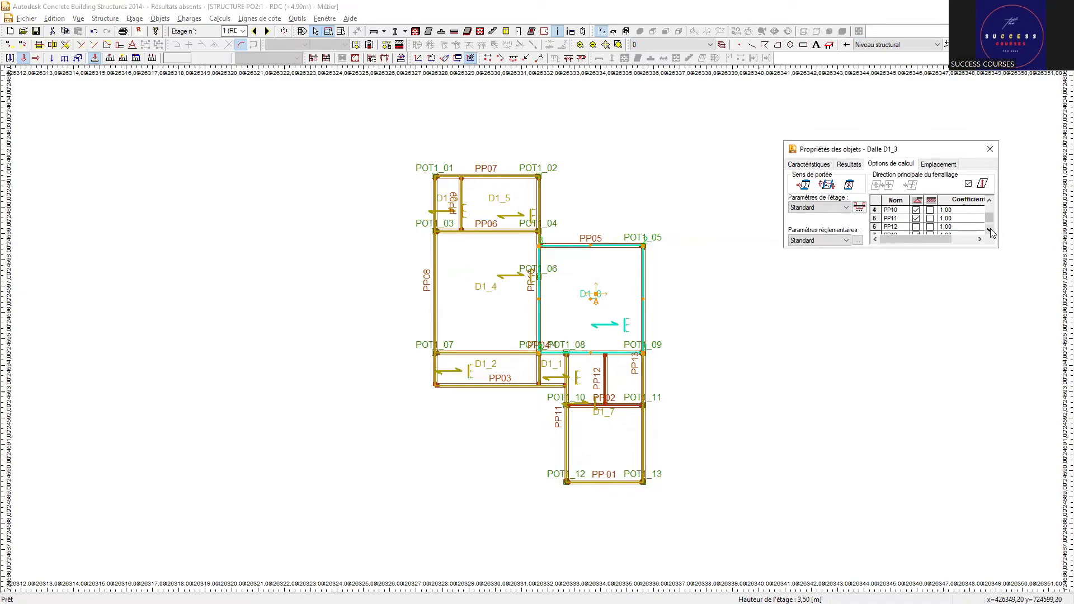
left_click(989, 231)
left_click(988, 200)
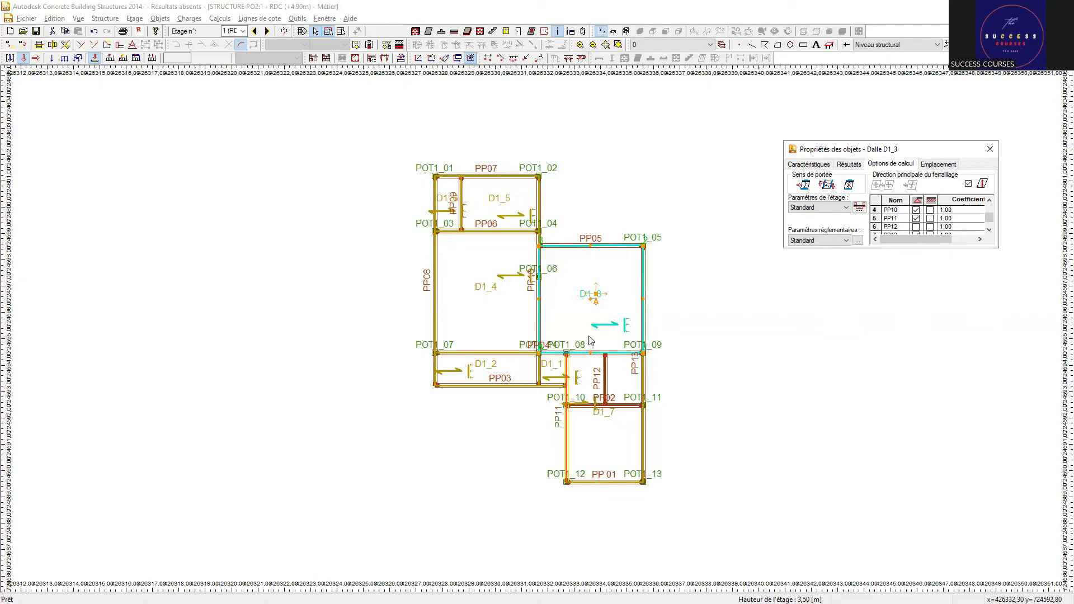
left_click(916, 218)
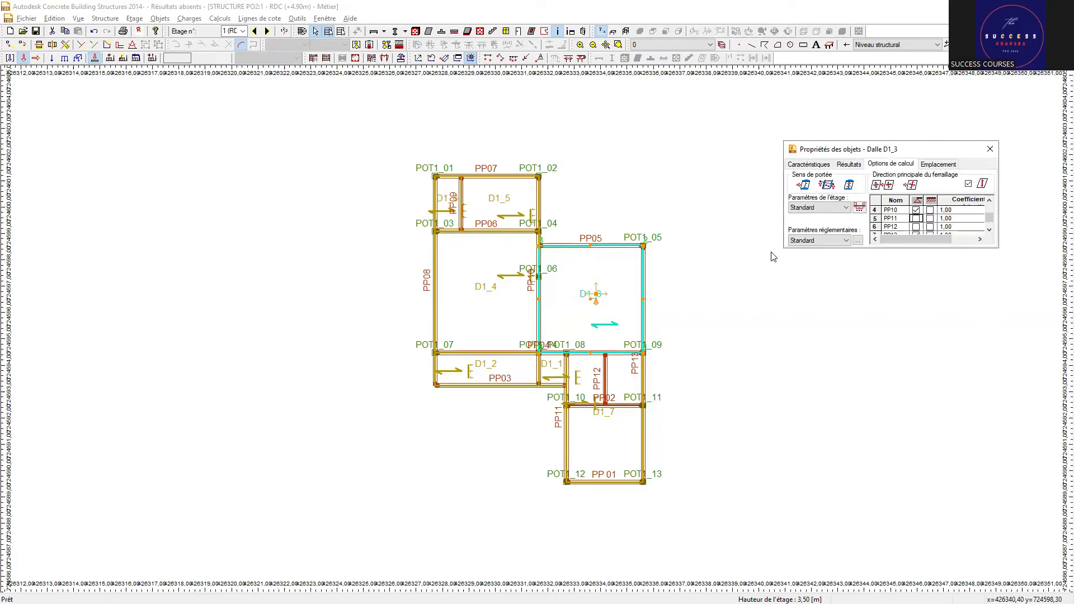
Review the supporting beams of slabs D1_4, D1_5 and D1_6, then clear the selection
left_click(503, 278)
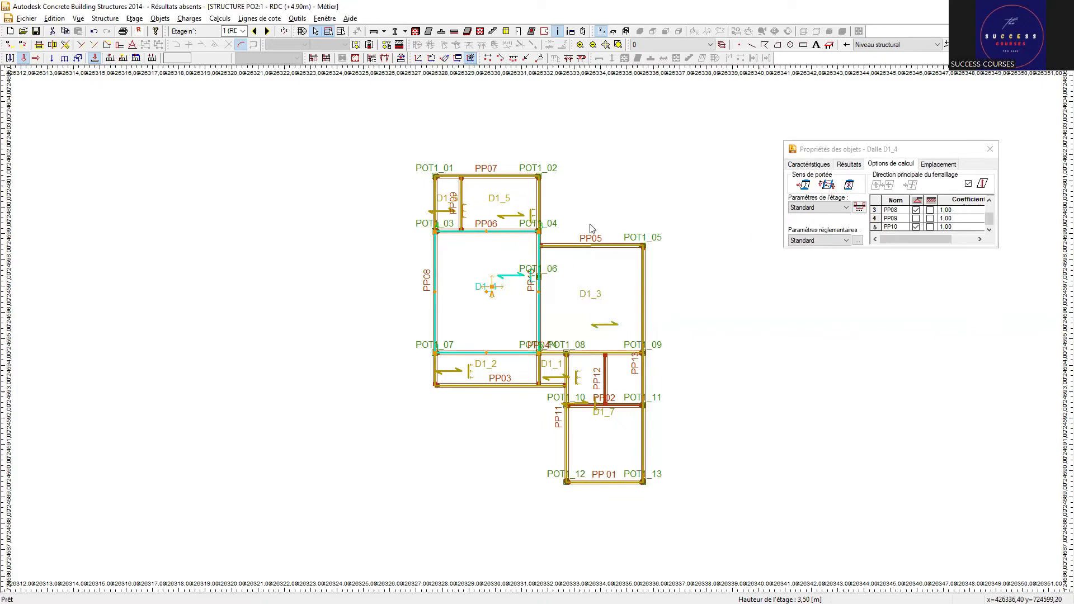
left_click(515, 219)
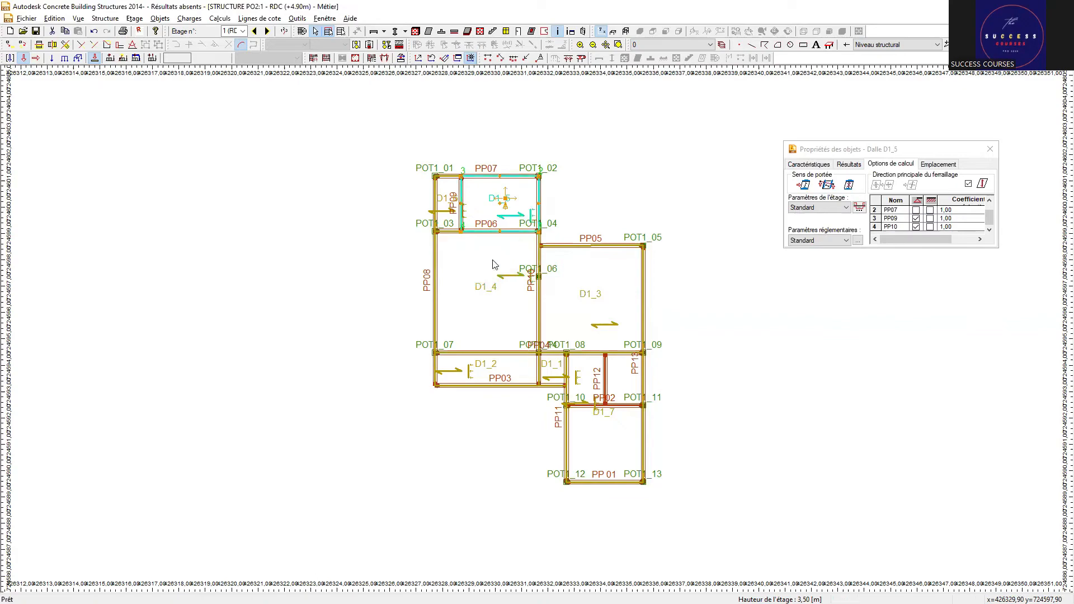
left_click(443, 211)
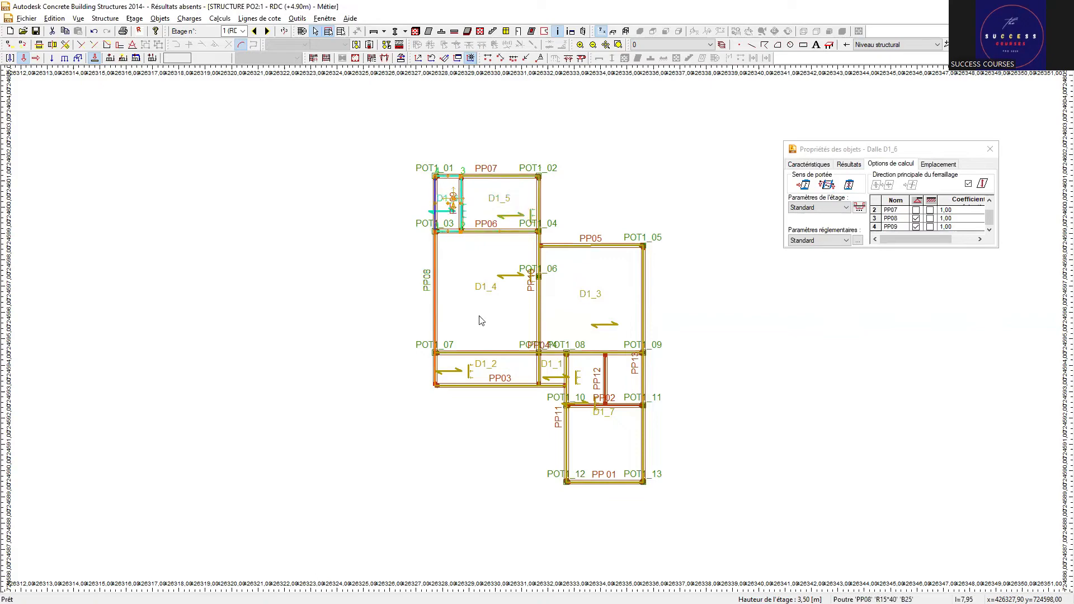
left_click(330, 330)
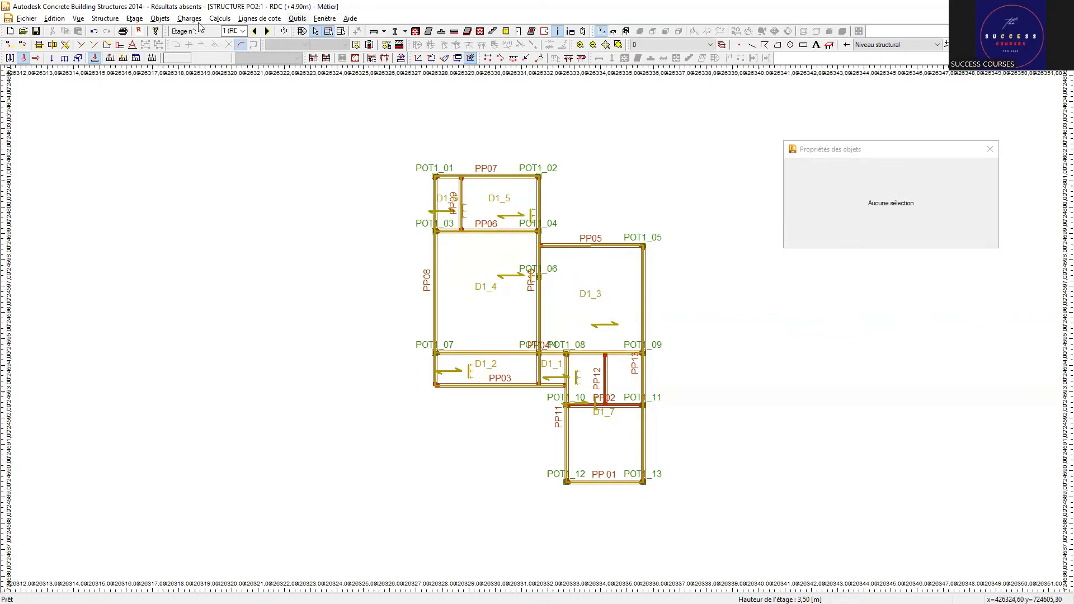
Calculate the entire structure with the structure type set to Par portiques in both the X and Y directions
left_click(219, 18)
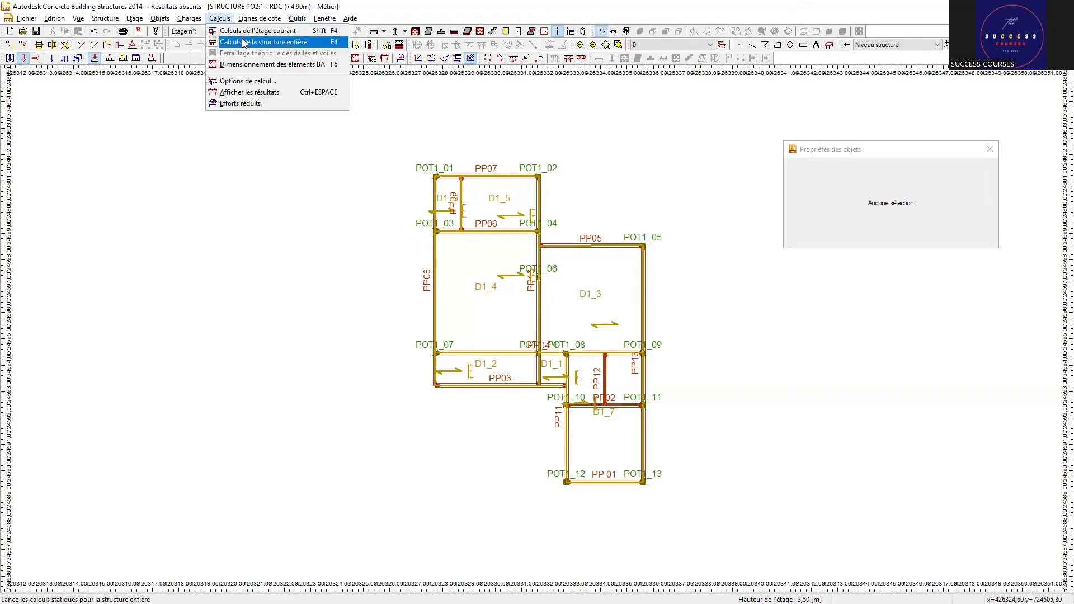
left_click(242, 40)
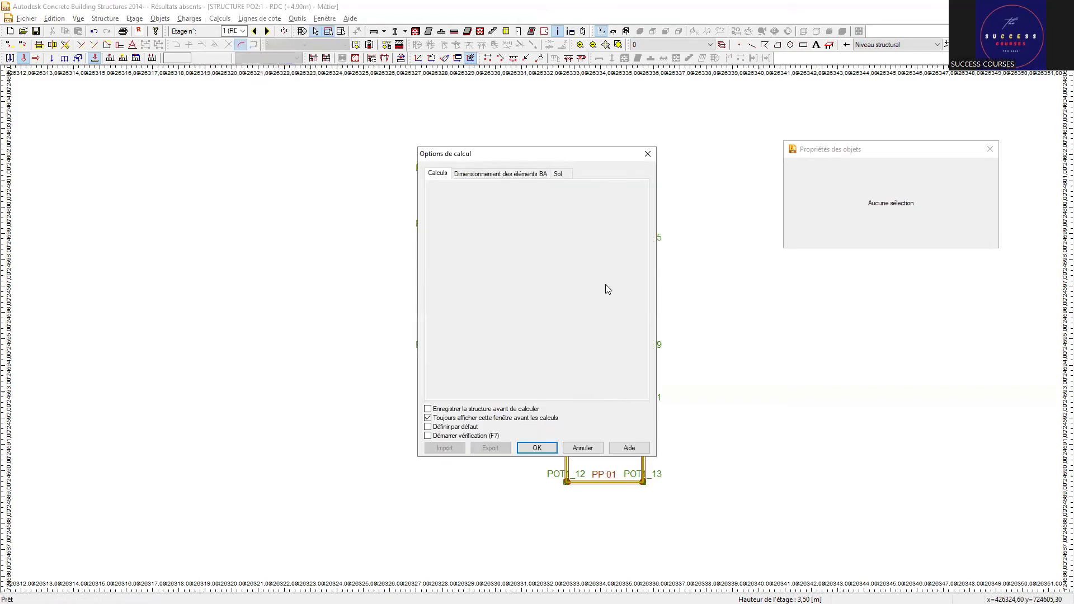
left_click(614, 212)
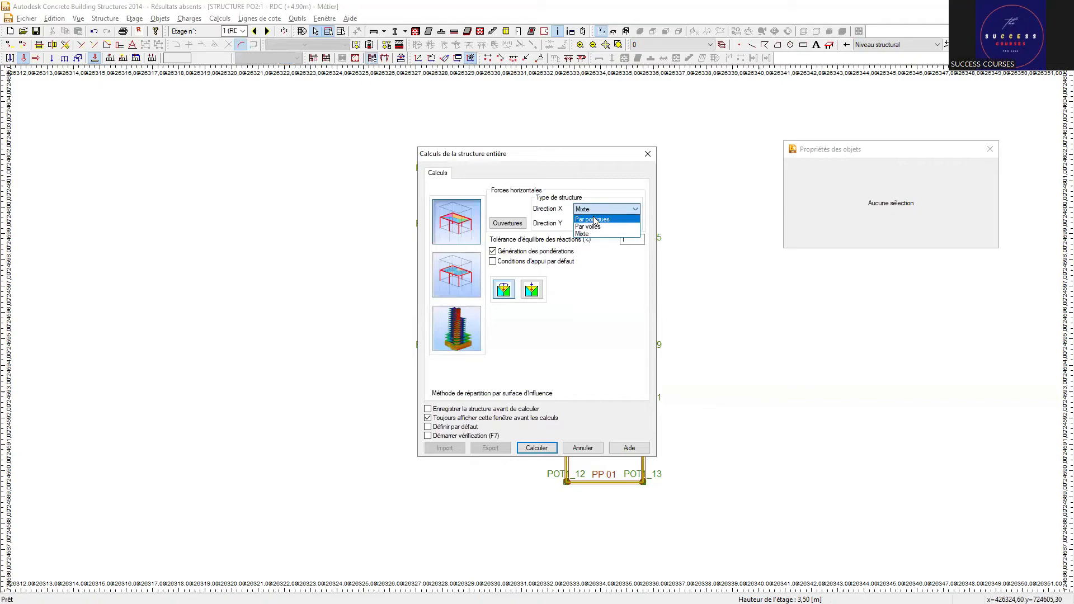
left_click(600, 273)
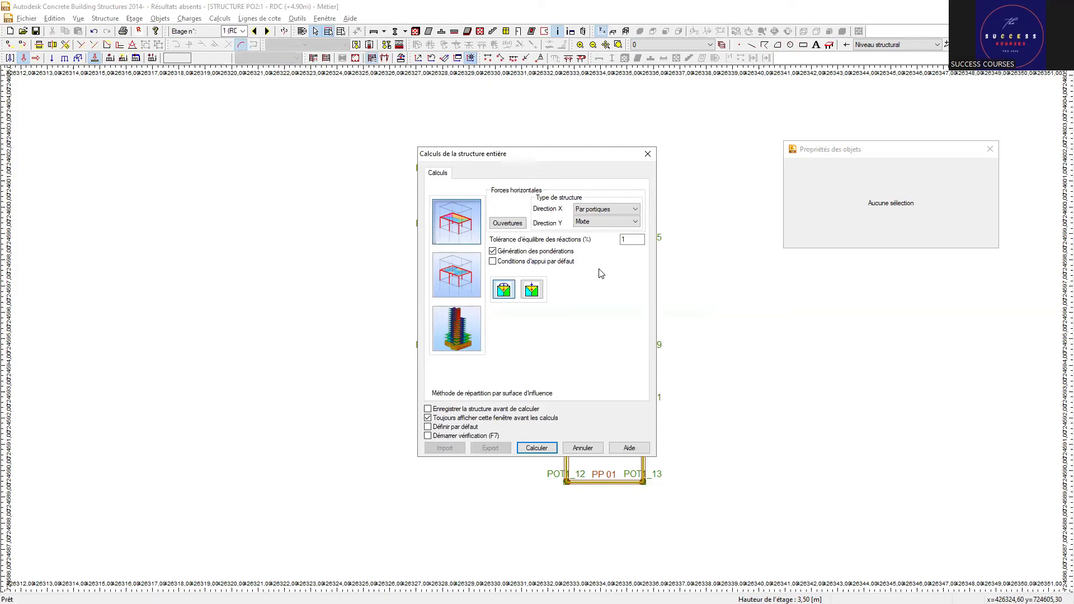
left_click(609, 222)
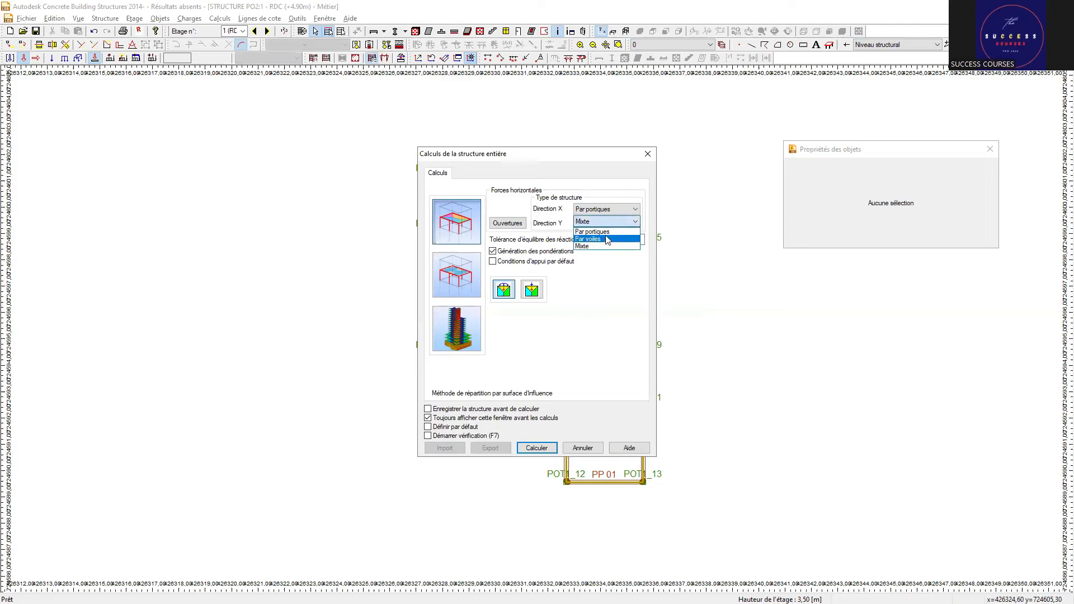
left_click(592, 231)
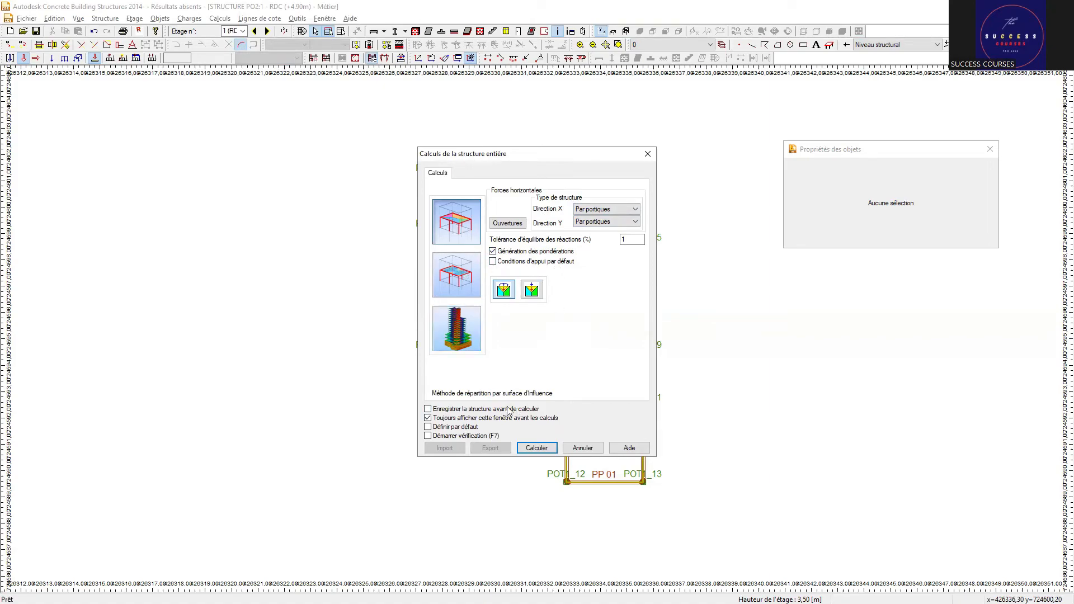
left_click(537, 448)
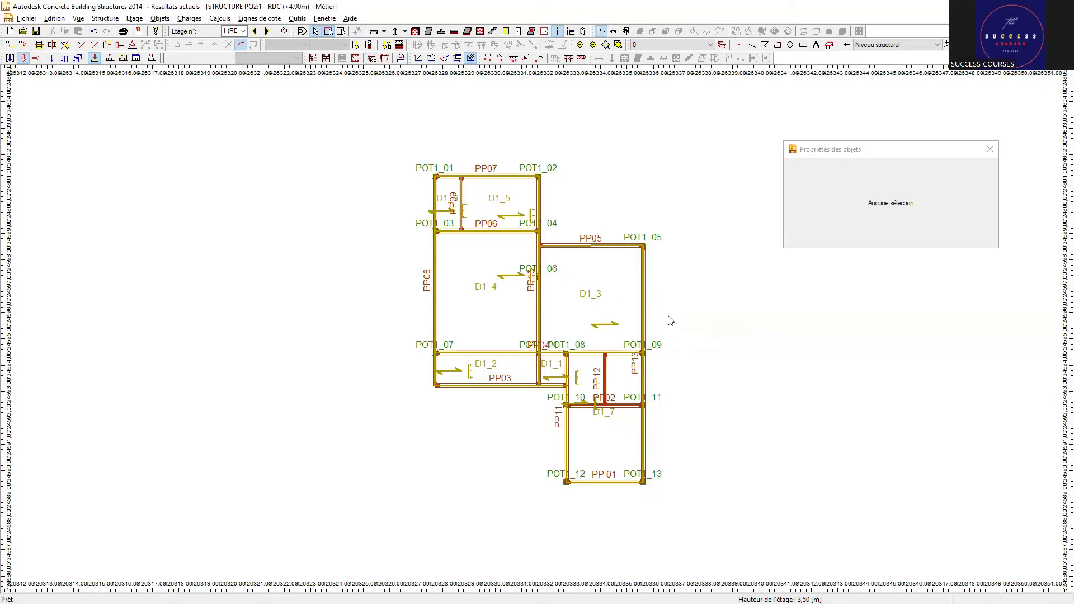
Show the entire calculated building in 3D to examine its footings
left_click(625, 31)
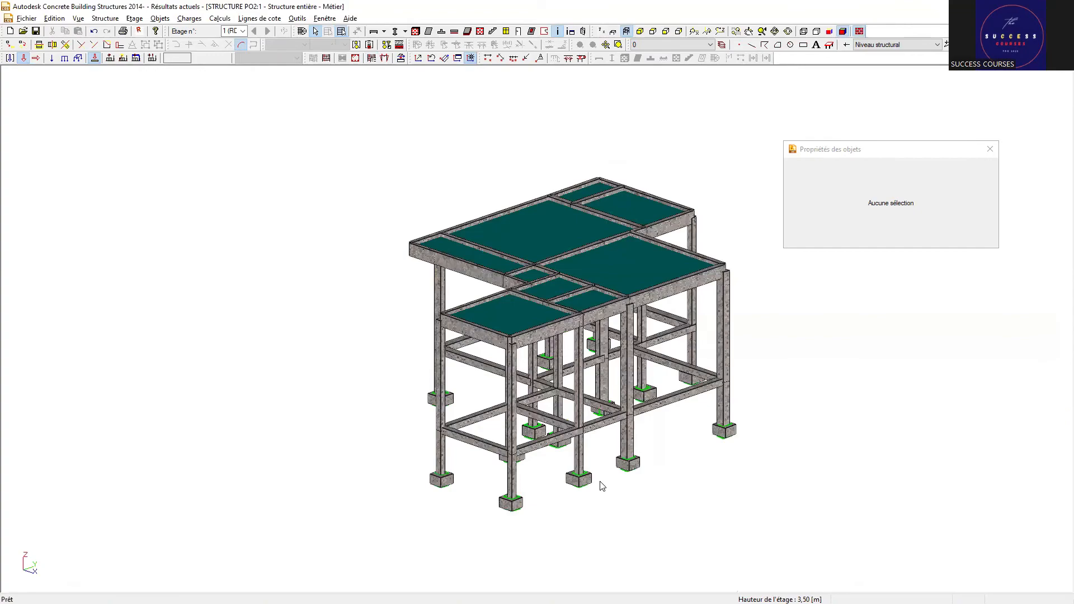
scroll(601, 486, "down", 1)
scroll(627, 471, "up", 1)
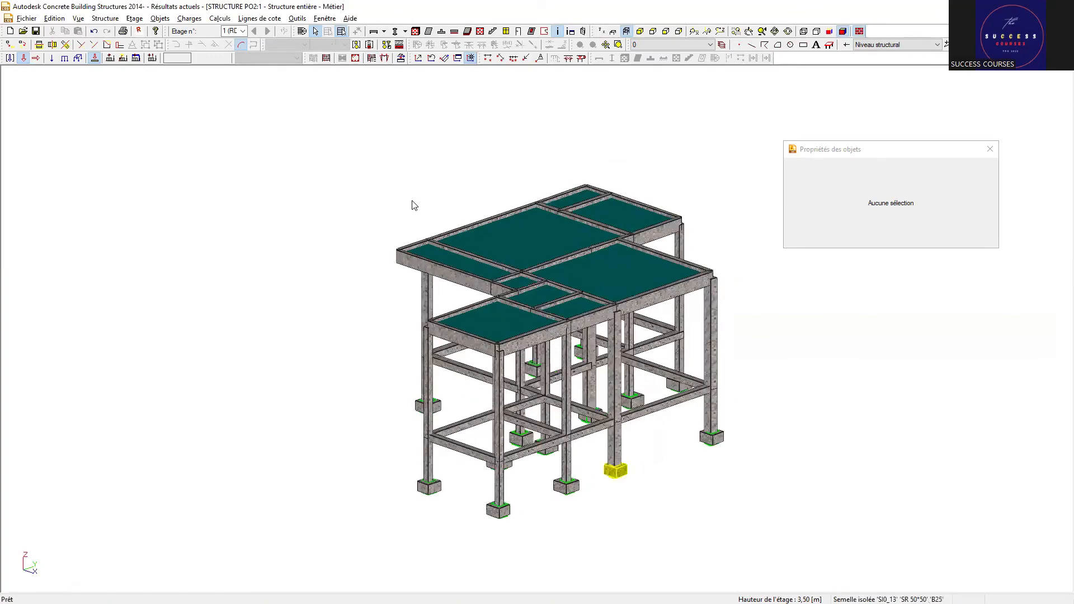
In the RC design options, choose Réel (Autodesk Robot Structural Analysis), restrict it to the selection and disable automatic T-section recognition for beams
left_click(222, 19)
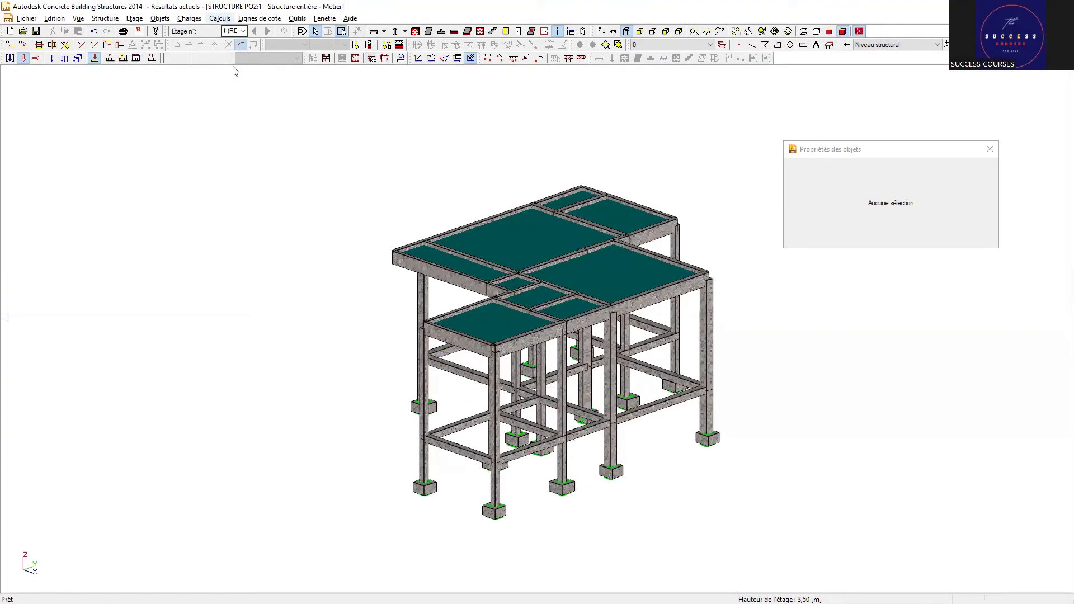
left_click(241, 82)
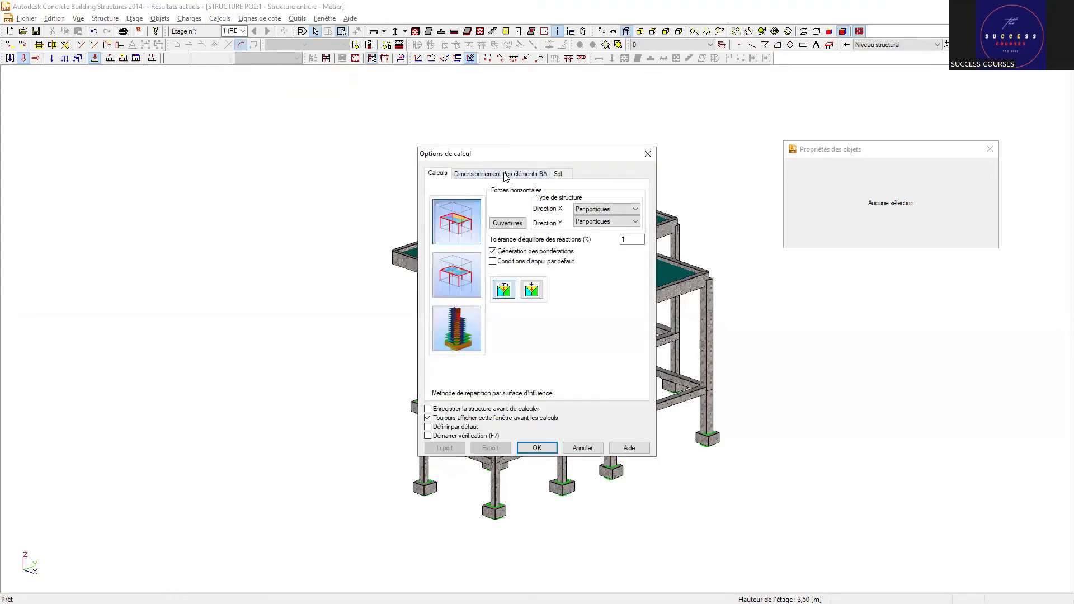
left_click(506, 174)
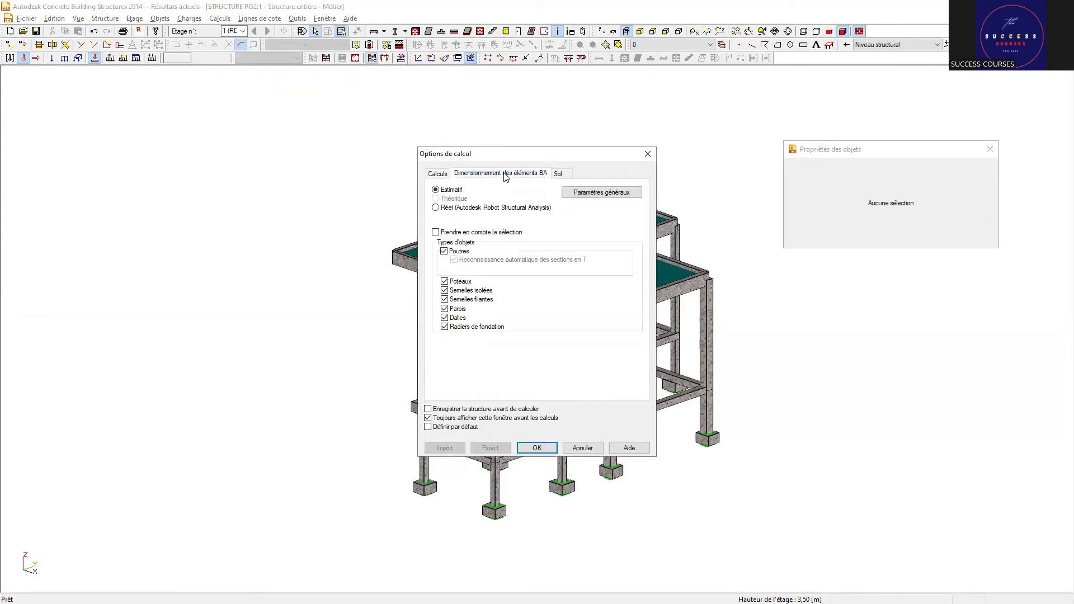
left_click(435, 209)
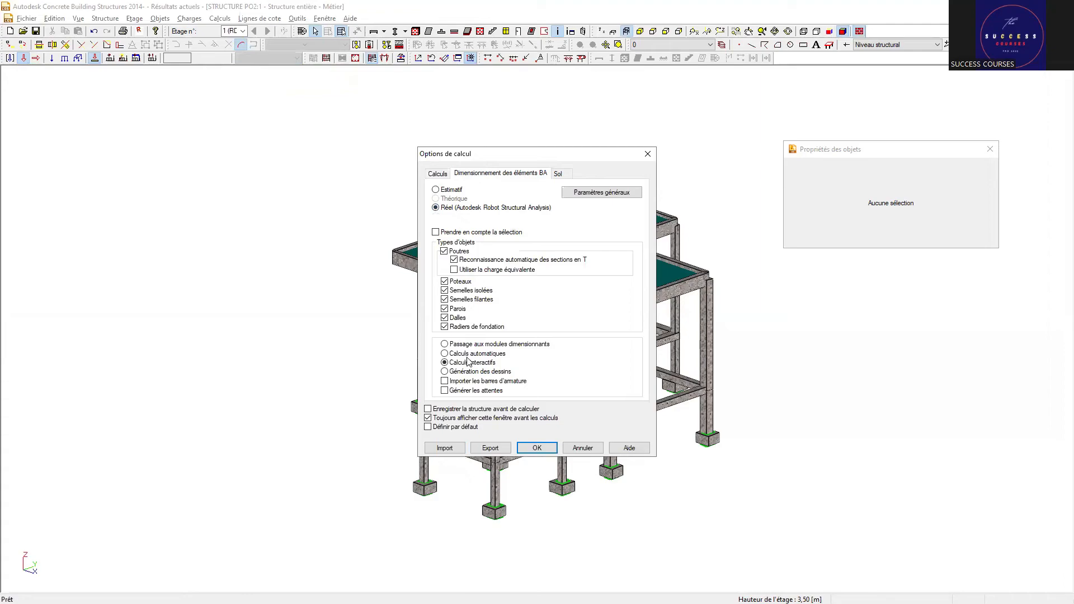
left_click(446, 232)
left_click(455, 260)
Exclude strip footings, walls and slabs from the RC design object types, keeping foundation rafts included and Calculs interactifs as the mode
left_click(445, 326)
left_click(445, 309)
left_click(445, 300)
left_click(445, 327)
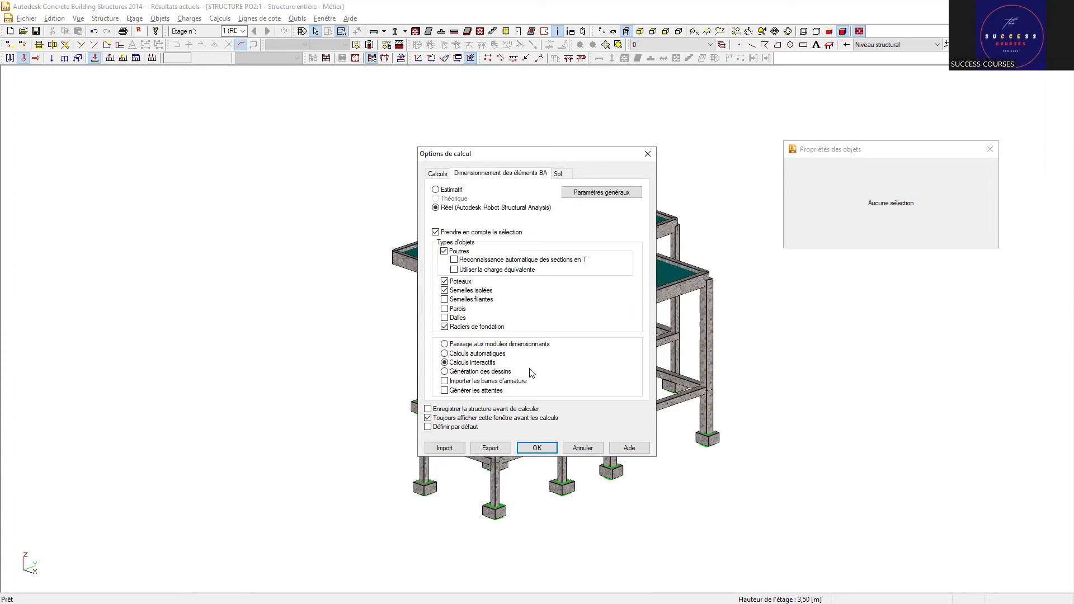
left_click(470, 346)
left_click(445, 363)
Set the soil's failure stress (de rupture) to 480 kPa and apply the calculation options
left_click(560, 173)
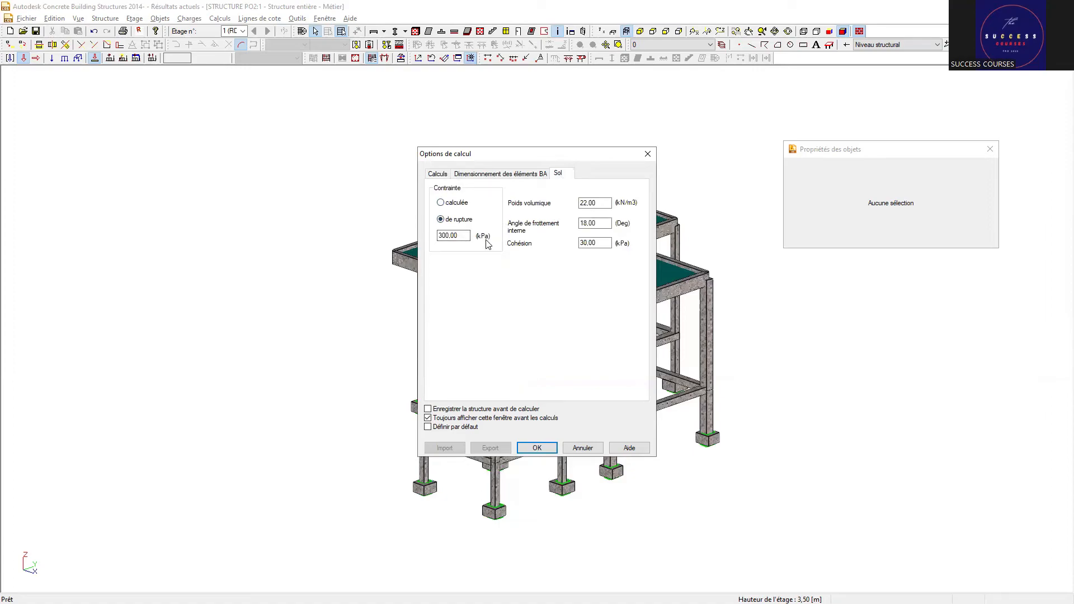
left_click(469, 235)
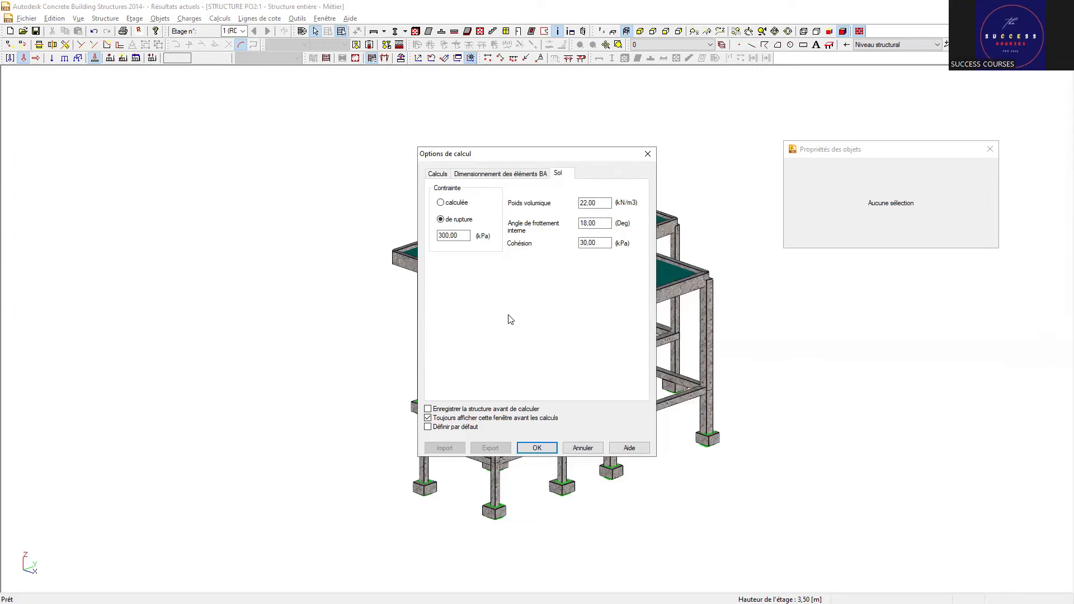
left_click_drag(474, 234, 377, 242)
type("480")
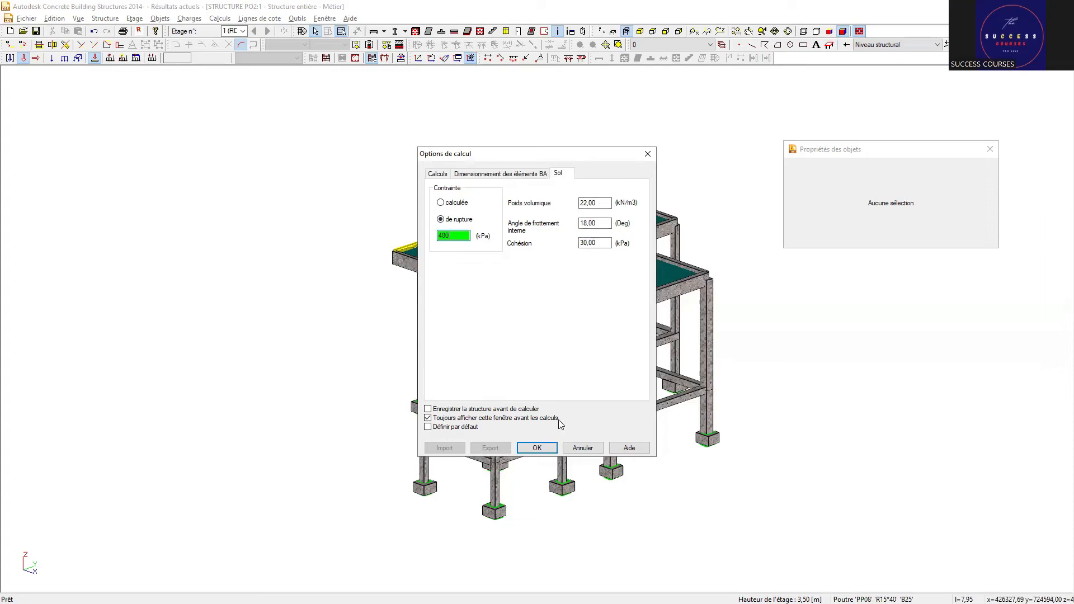
left_click(552, 452)
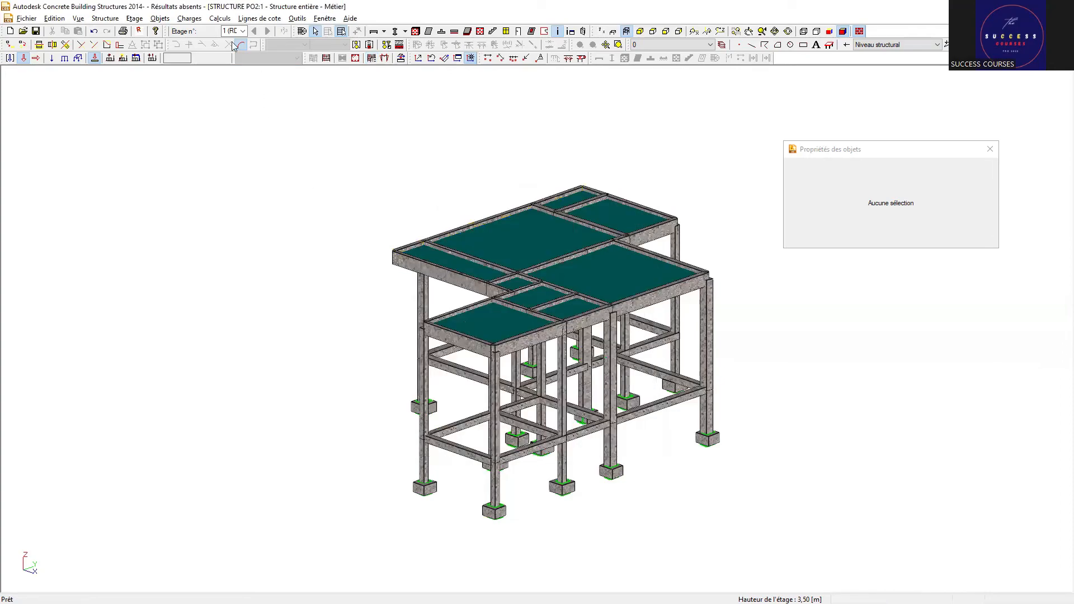
Calculate the entire structure as frames (Par portiques) in directions X and Y, with combinations generated and loads distributed by influence surface
left_click(220, 19)
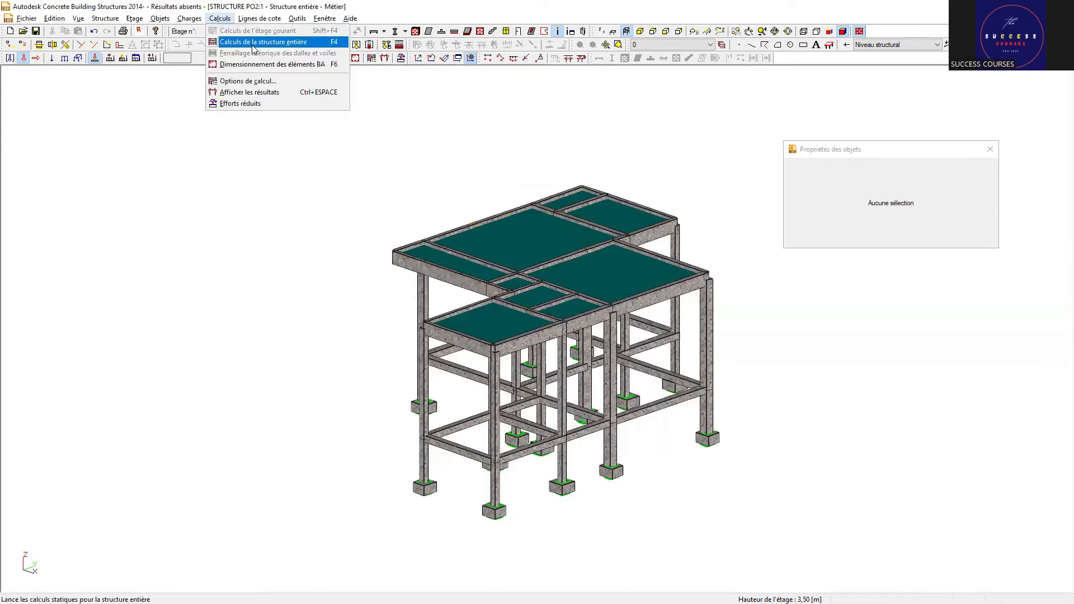
left_click(253, 45)
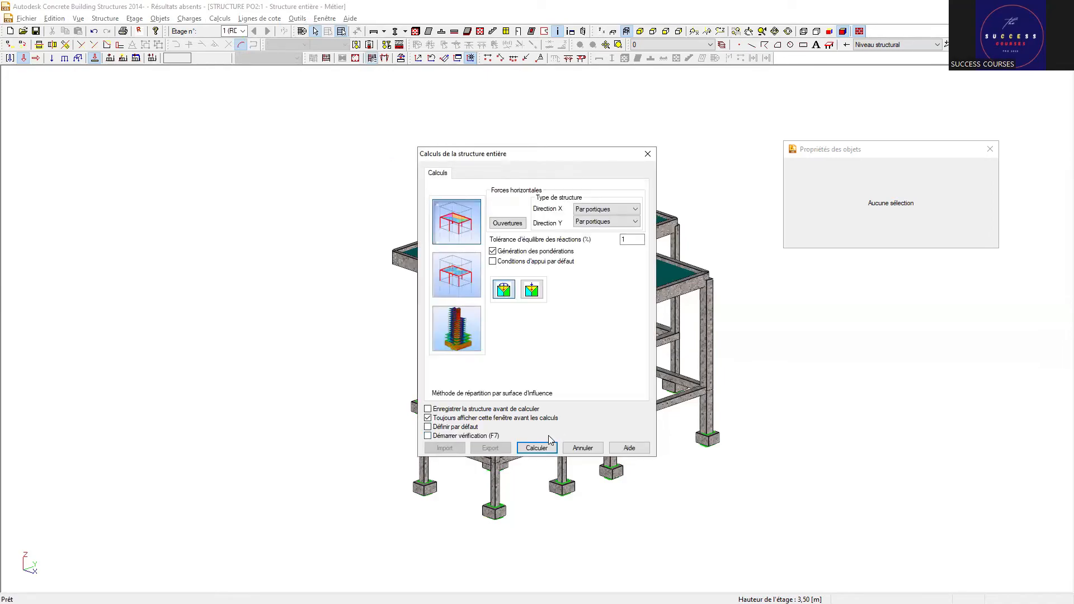
left_click(542, 448)
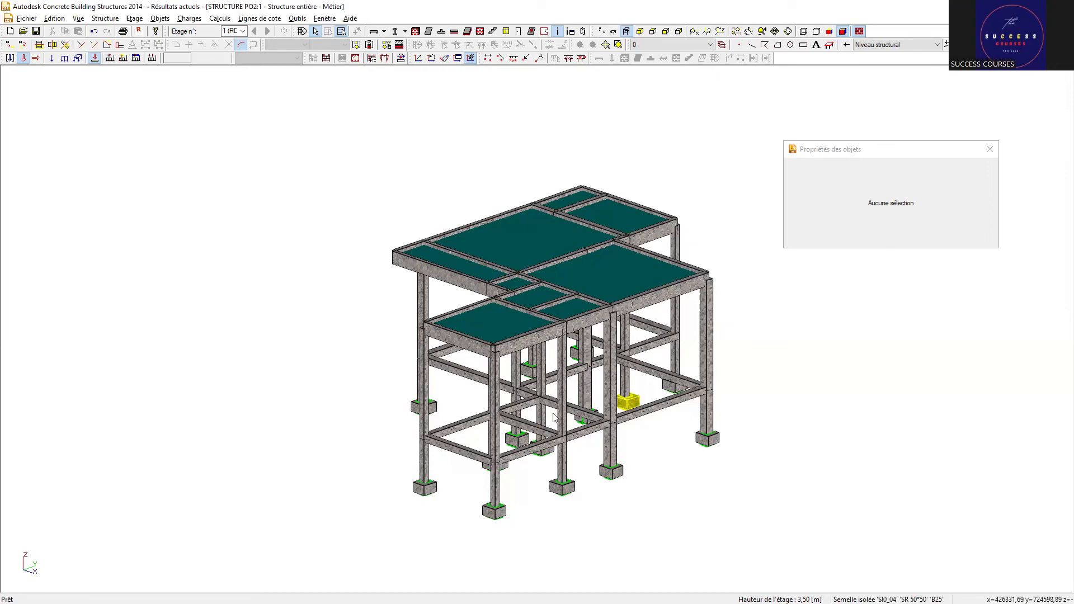
Switch the 3D structure to the De calcul view, close the object properties and bring up the result display settings
scroll(554, 416, "up", 2)
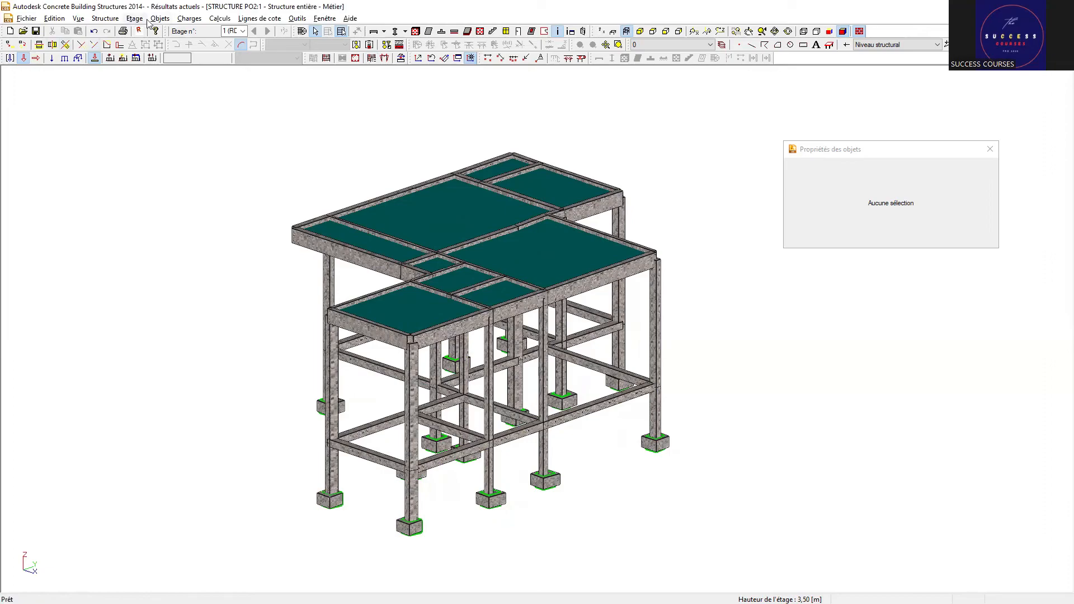
left_click(79, 18)
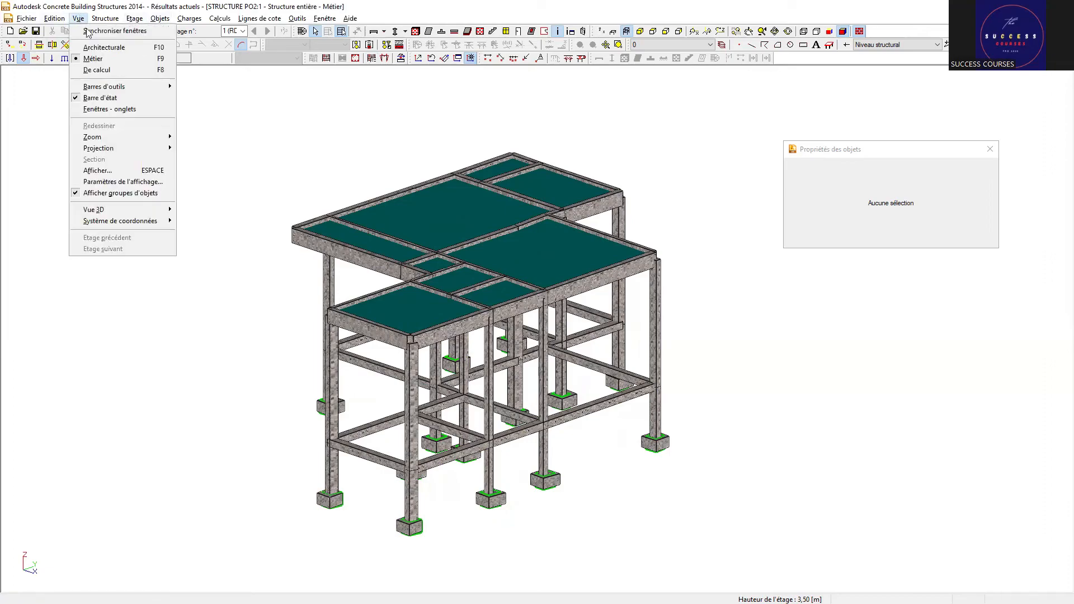
left_click(106, 71)
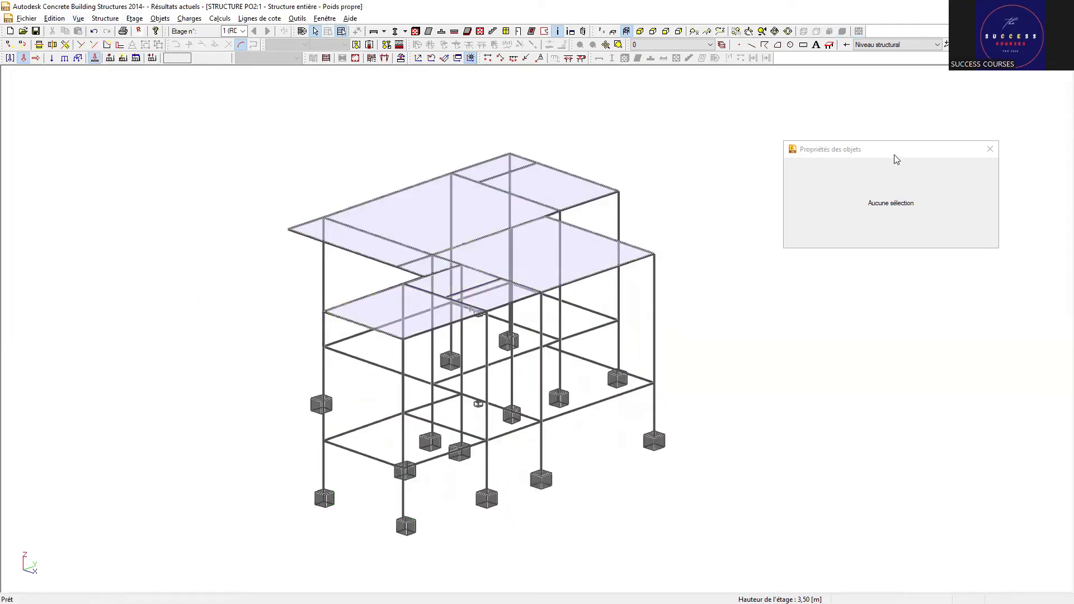
left_click(990, 149)
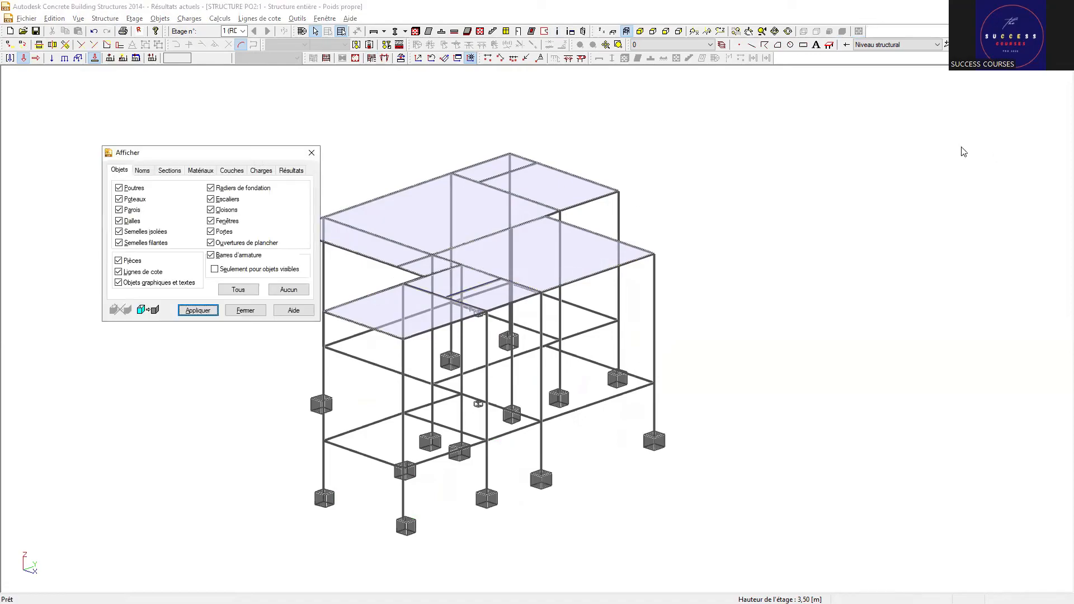
left_click(1001, 165)
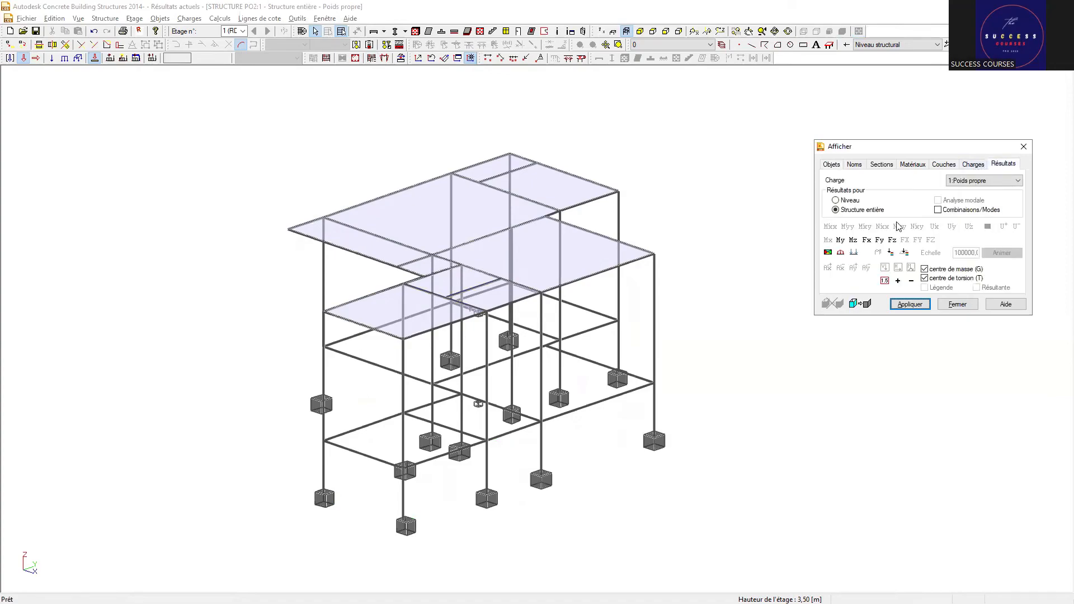
Display the slabs' influence surfaces, the beams' load diagrams and the concentrated load arrows for Poids propre on the entire structure
left_click(828, 252)
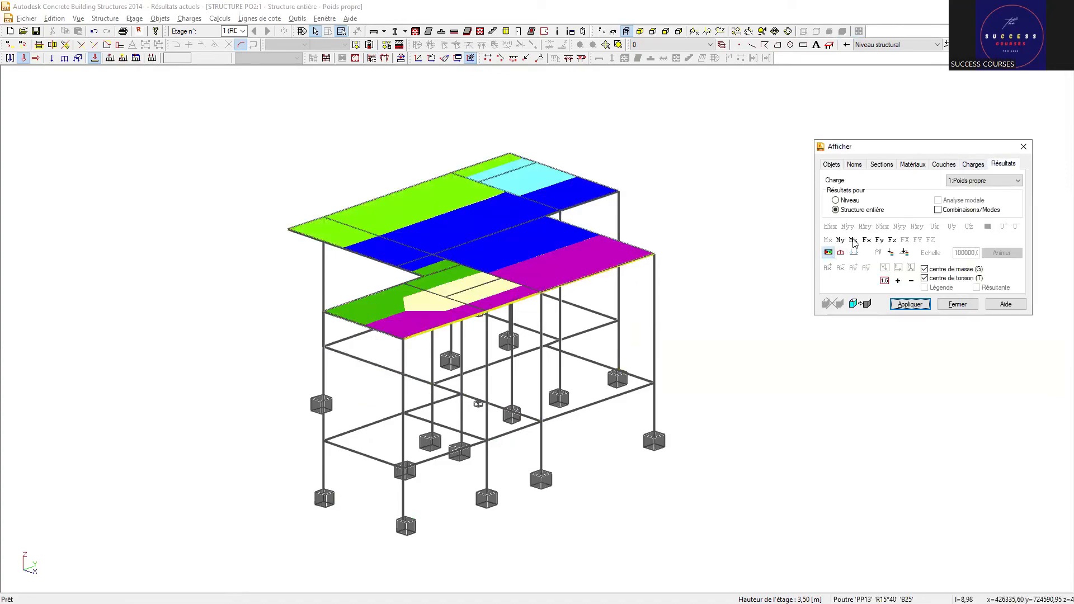
left_click(840, 252)
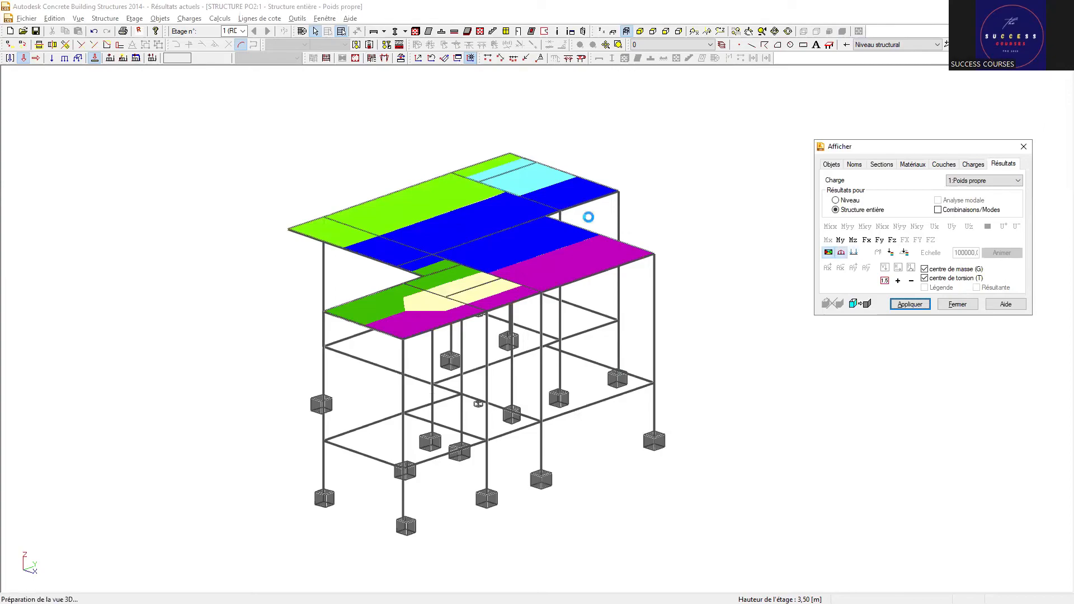
left_click(854, 253)
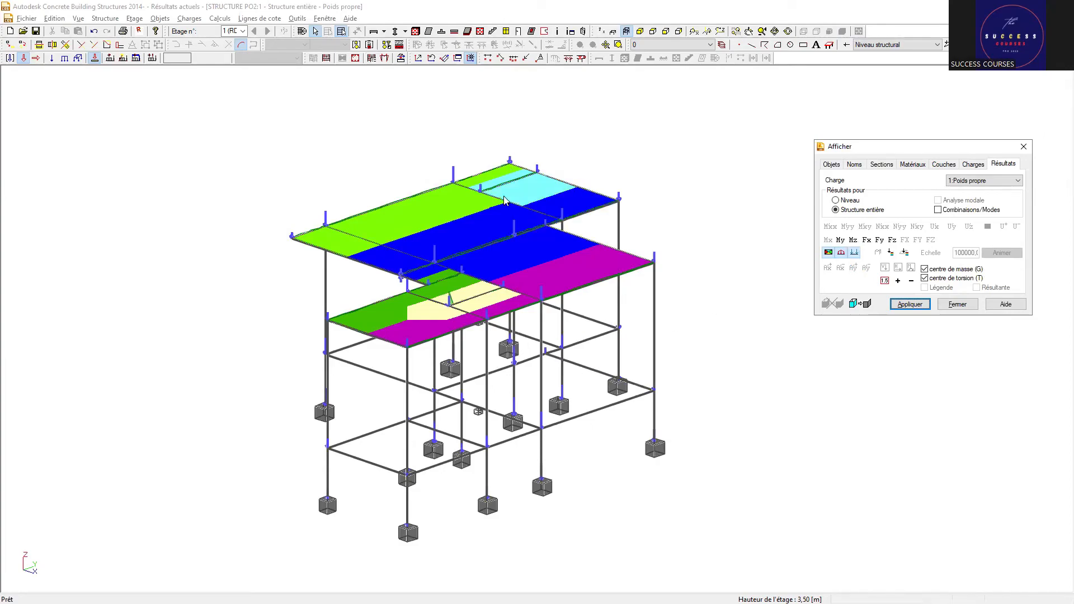
scroll(462, 202, "up", 4)
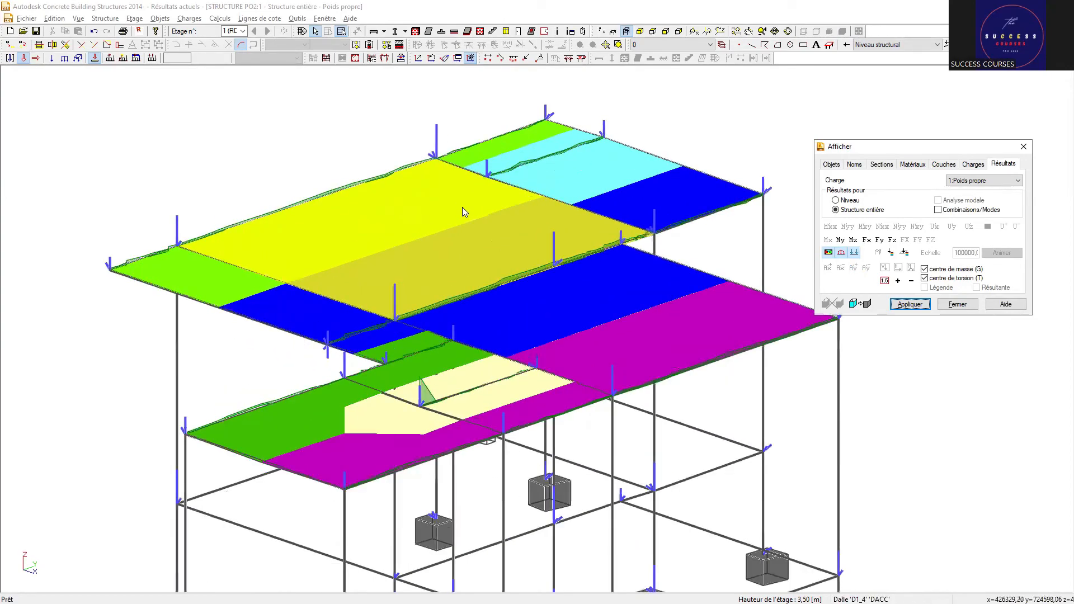
scroll(450, 259, "up", 1)
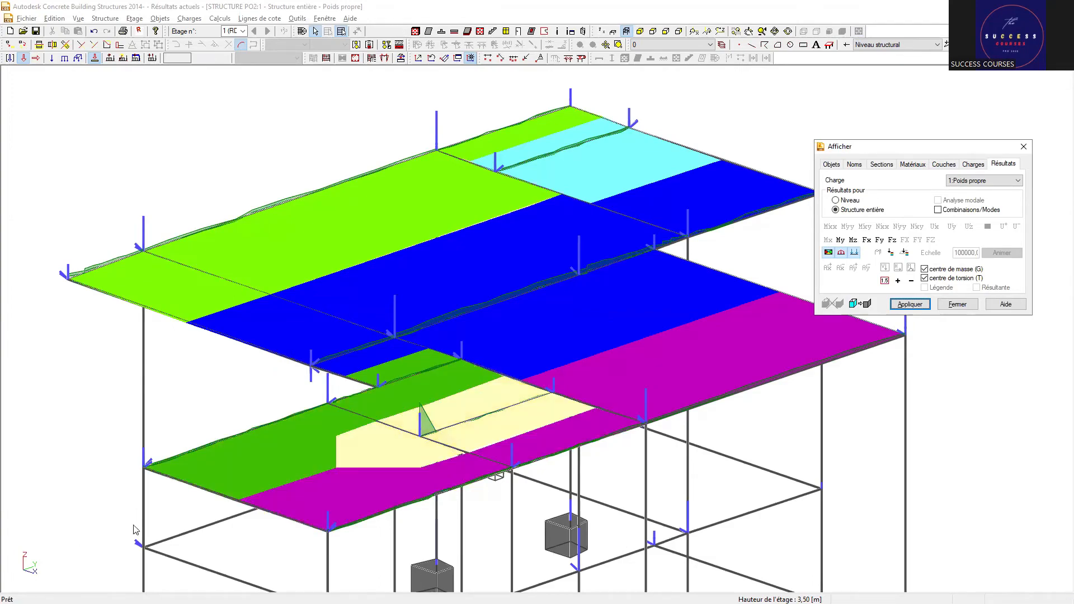
Select slab D1_7, open its properties at the calculation options and return the model to the Métier view
left_click(352, 473)
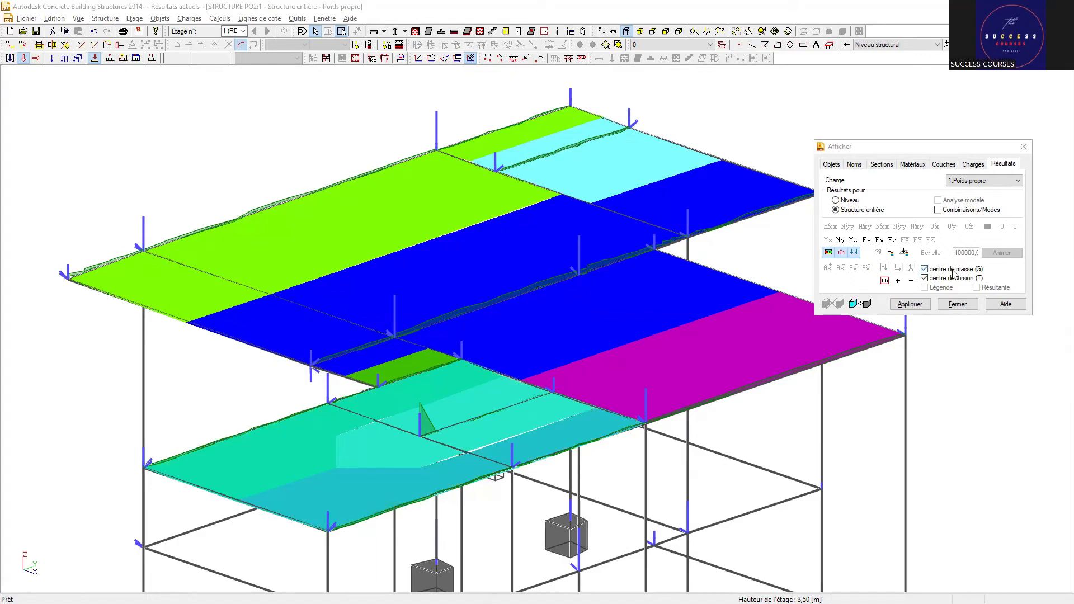
double_click(542, 467)
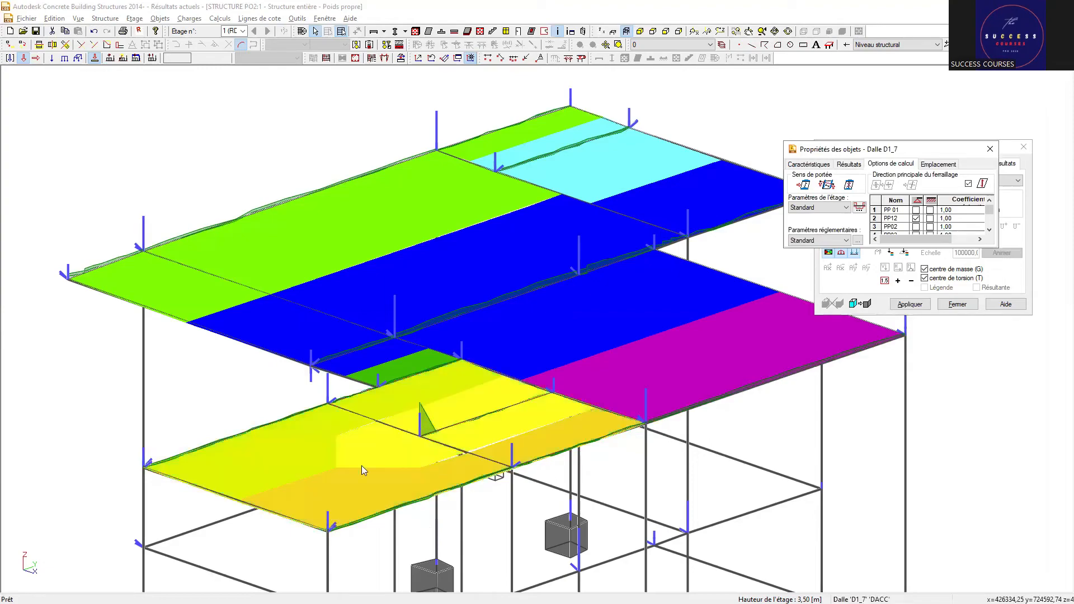
left_click(75, 18)
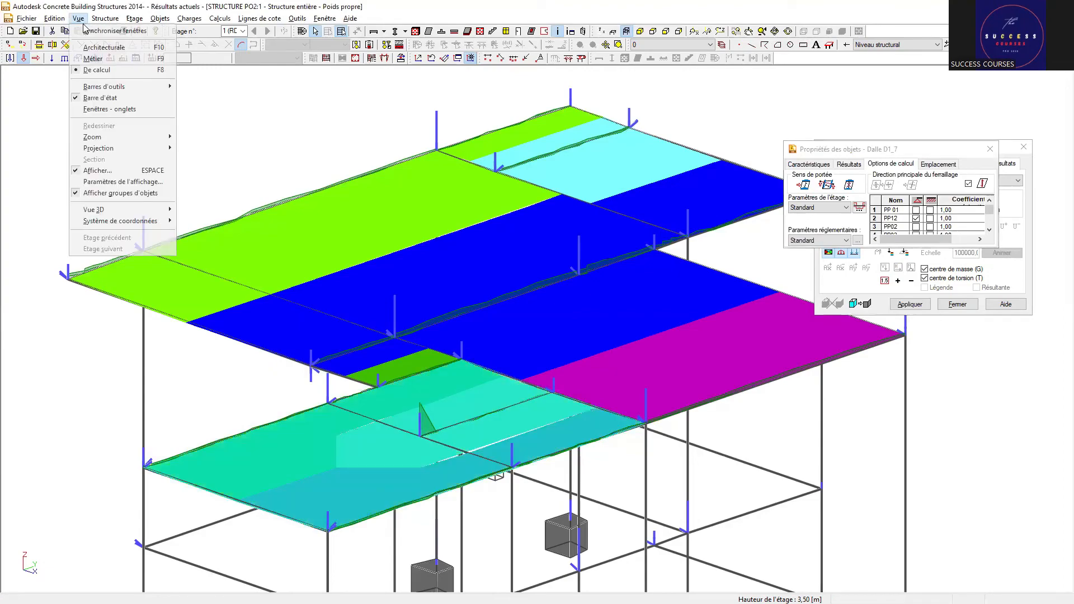
left_click(95, 59)
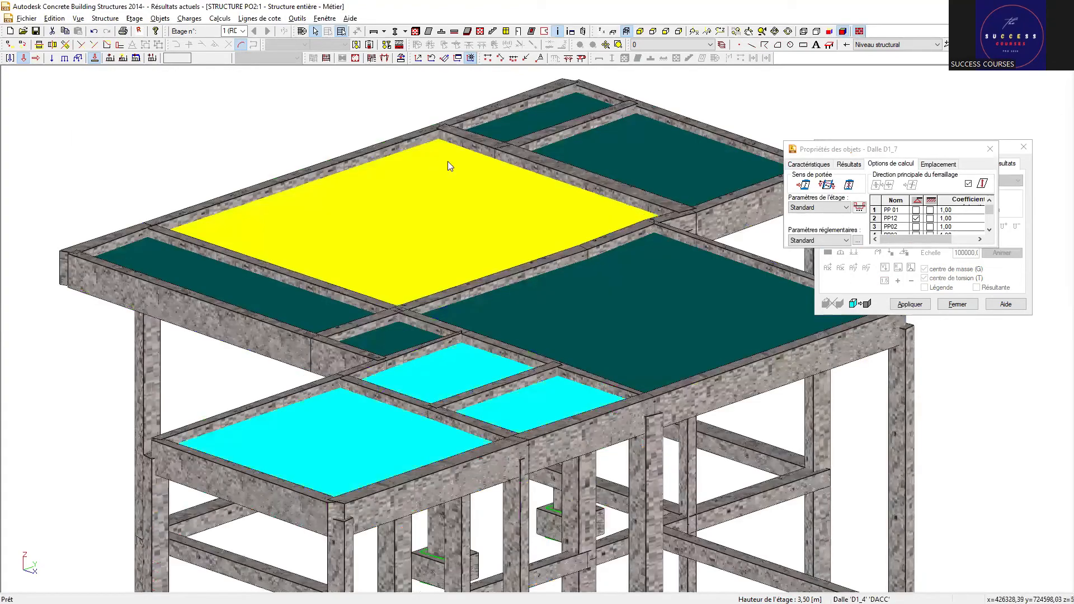
Show the RDC floor in plan, enlarge slab D1_7's properties to examine its supporting beams, and close them
left_click(601, 32)
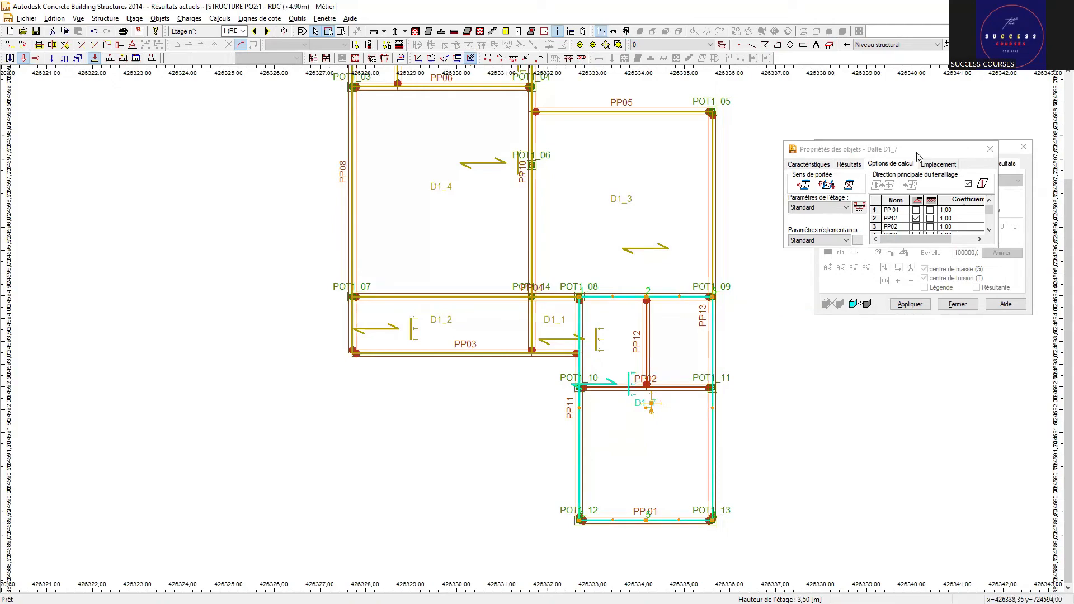
left_click_drag(917, 156, 550, 185)
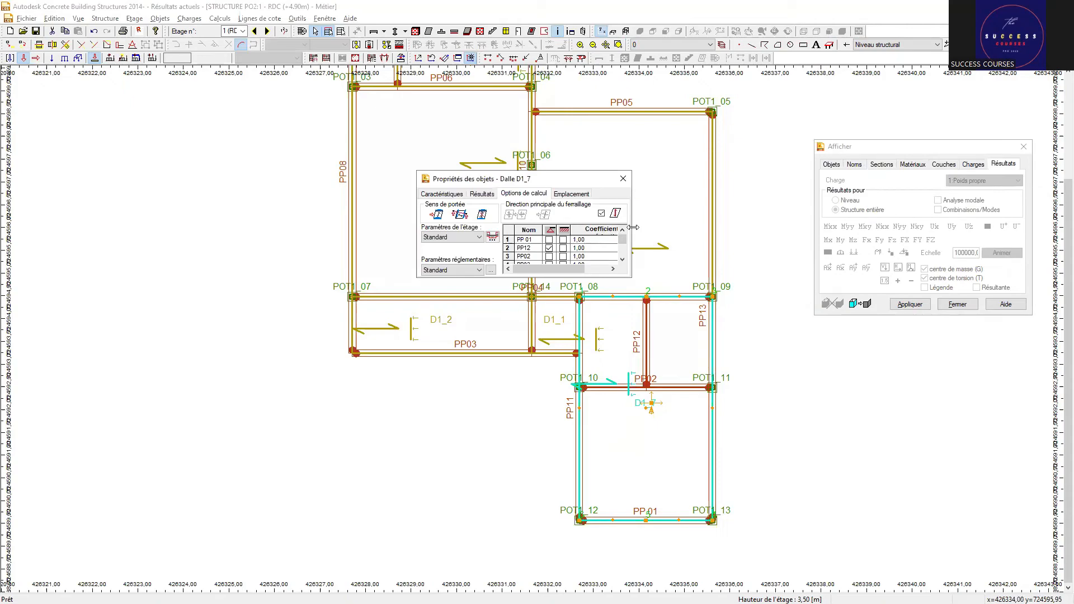
left_click_drag(633, 227, 742, 573)
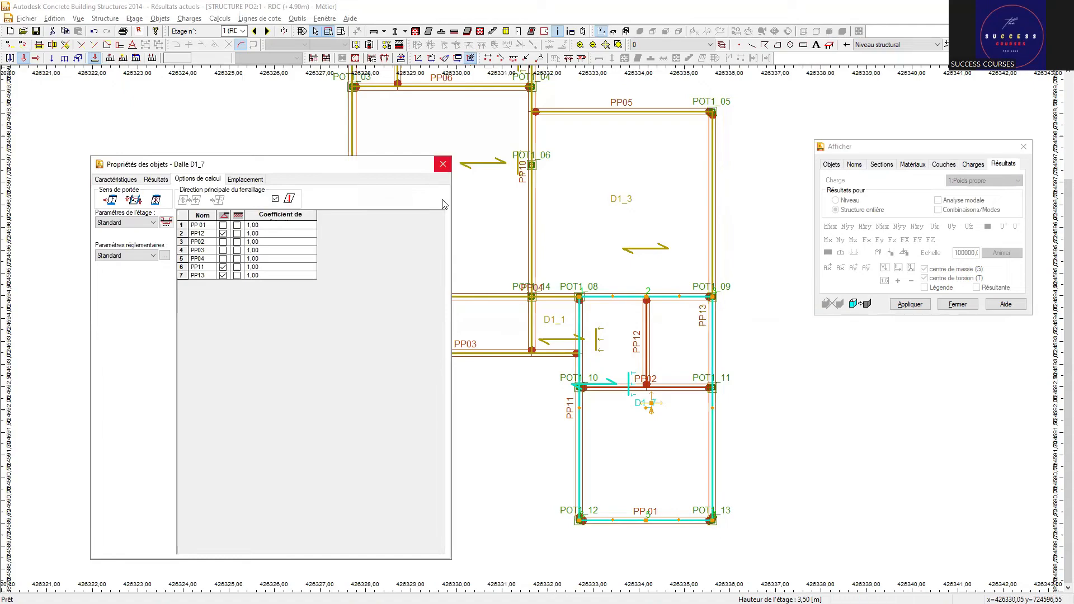
left_click(443, 165)
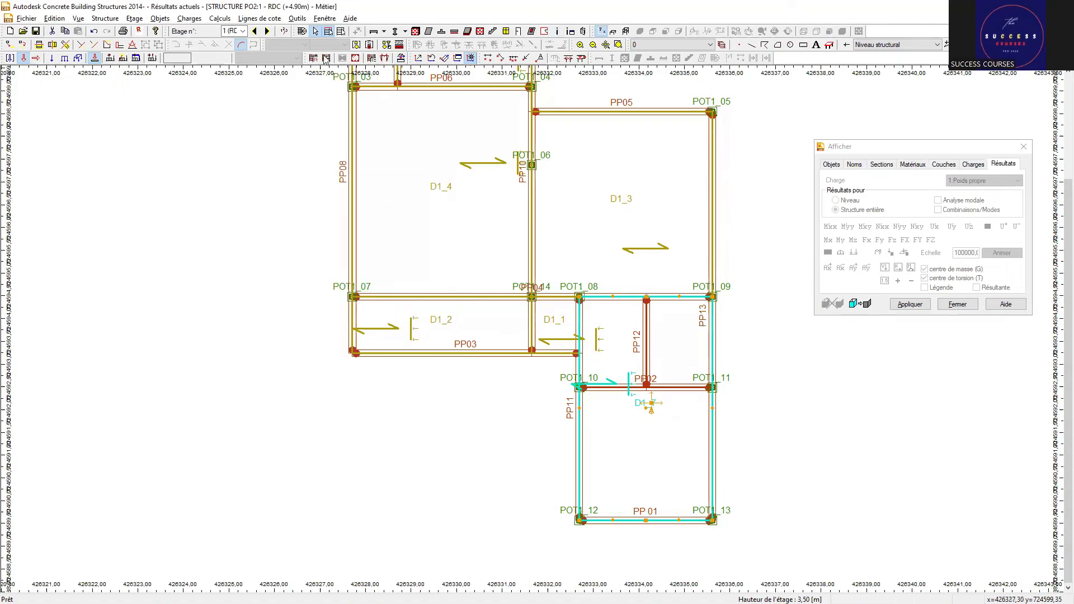
Rerun the entire structure's calculation from the RDC plan, using Par portiques in both directions
left_click(219, 19)
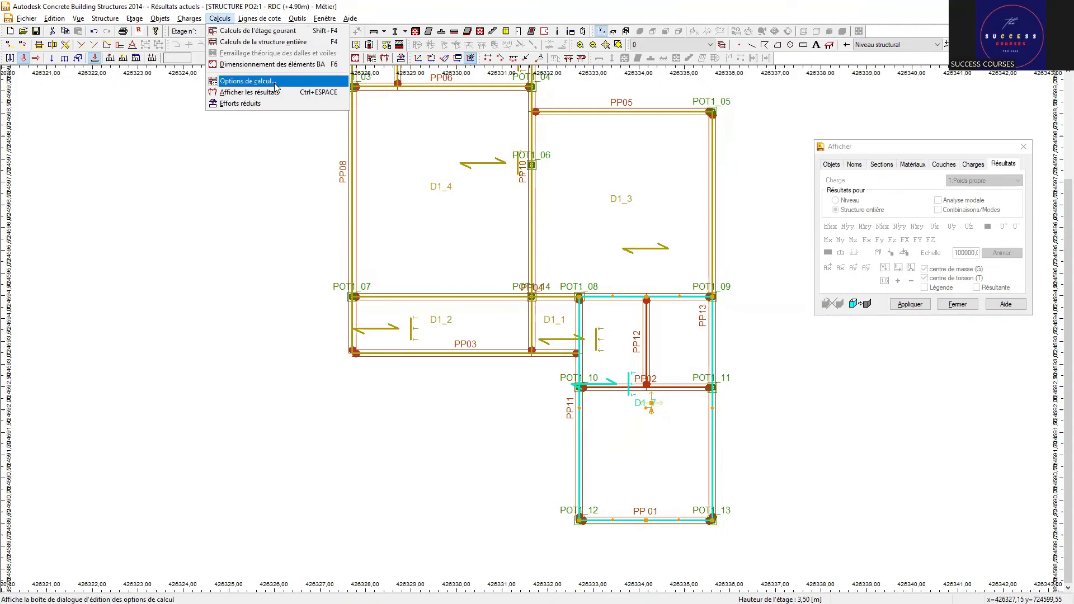
left_click(299, 42)
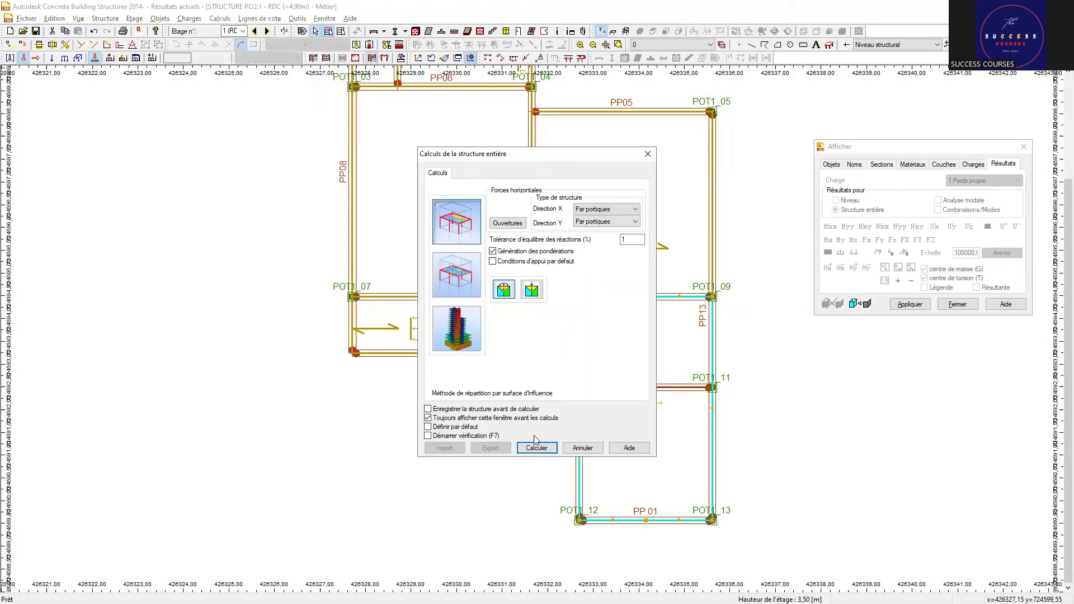
left_click(535, 448)
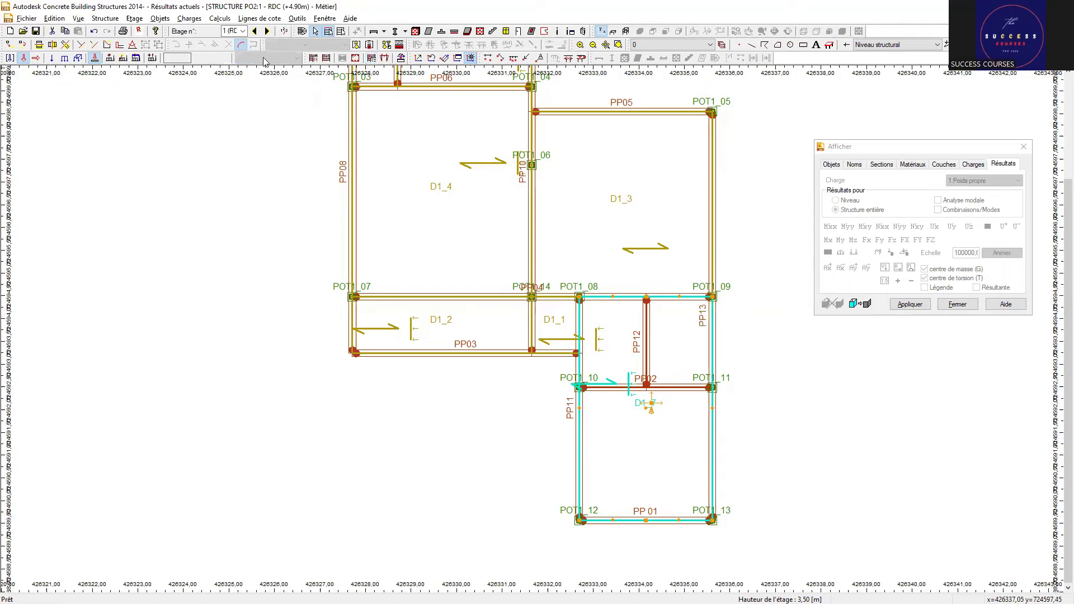
Examine the RDC slabs' influence surfaces in plan in the De calcul view, and return to the 3D view of the entire structure
left_click(78, 19)
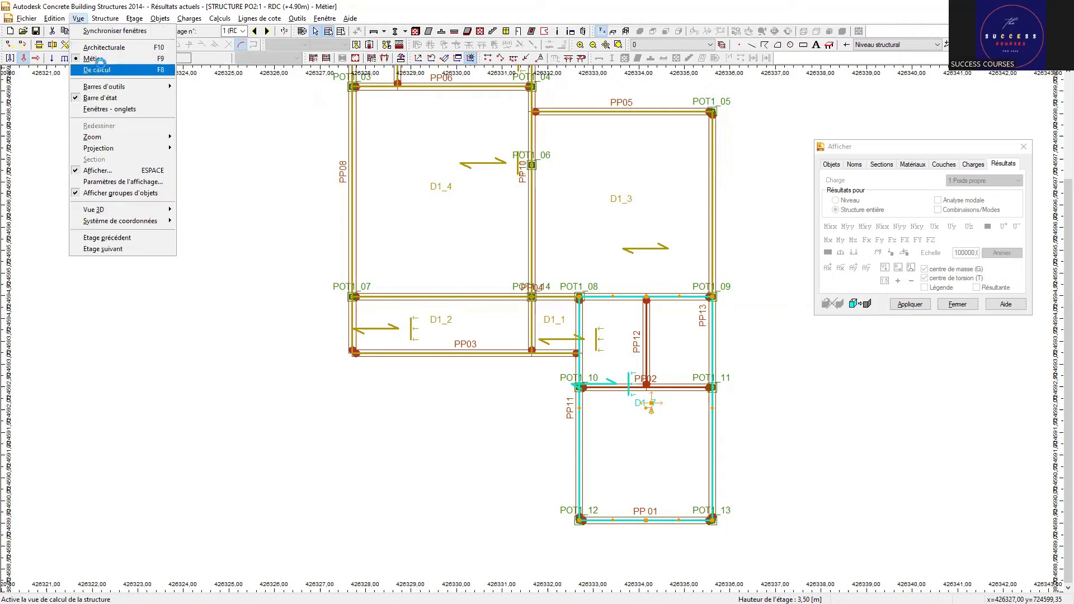
key("Return")
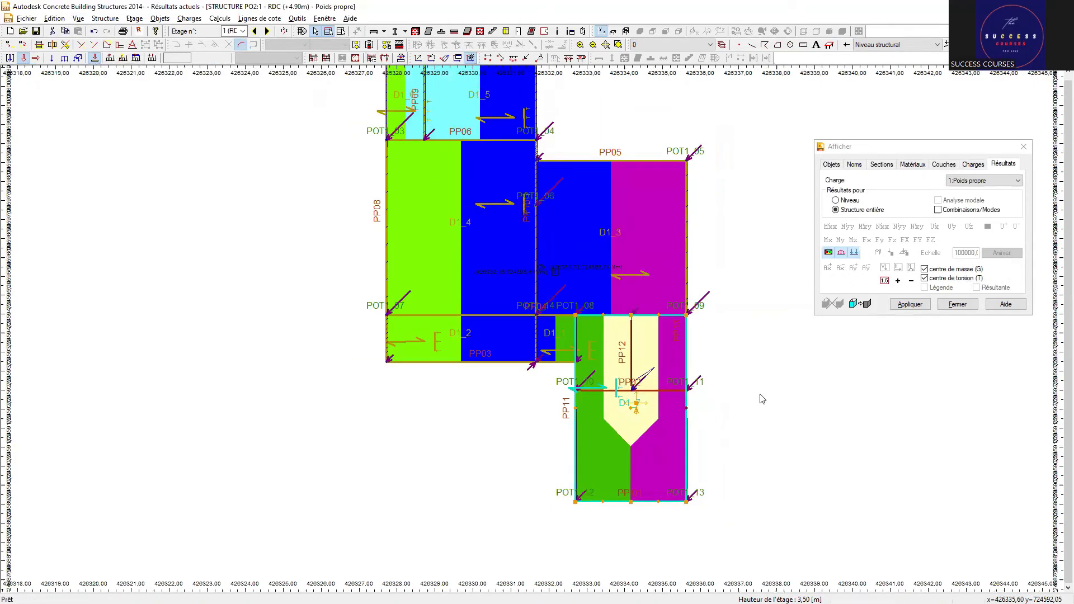
scroll(749, 395, "up", 2)
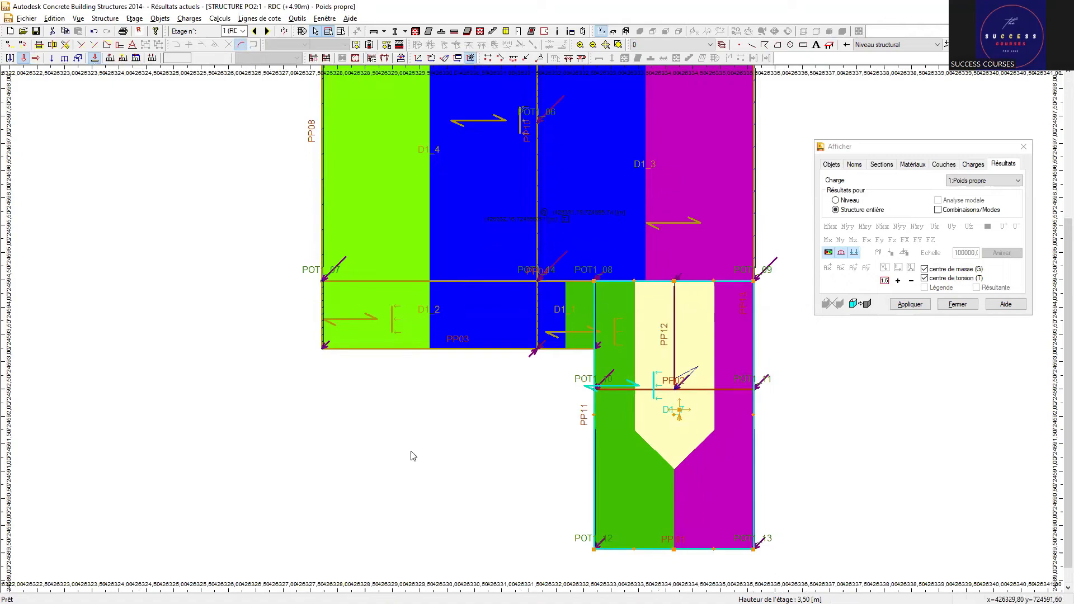
scroll(541, 75, "down", 2)
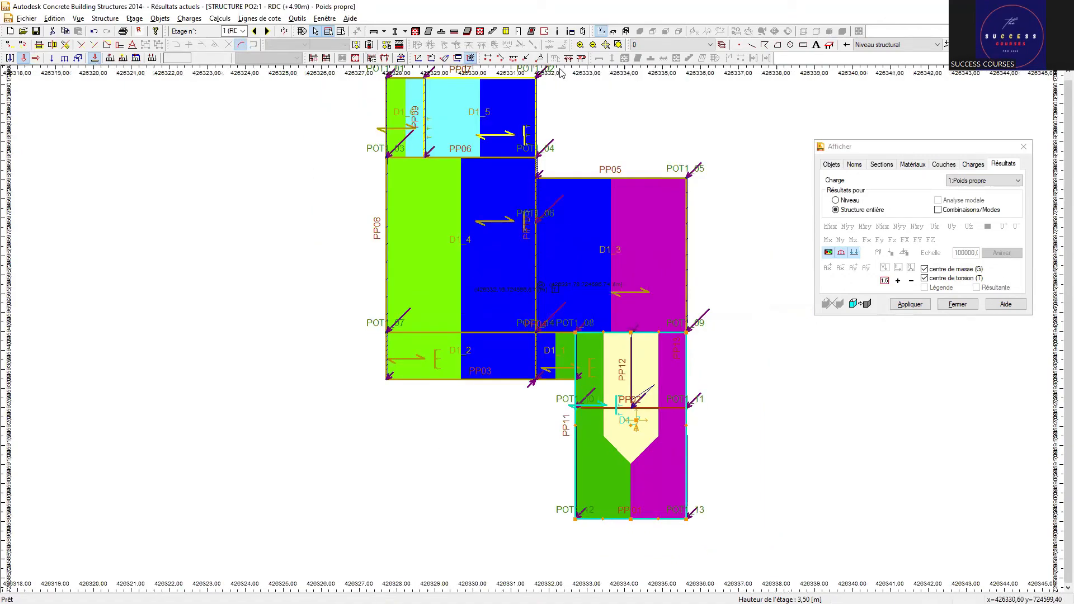
left_click(630, 31)
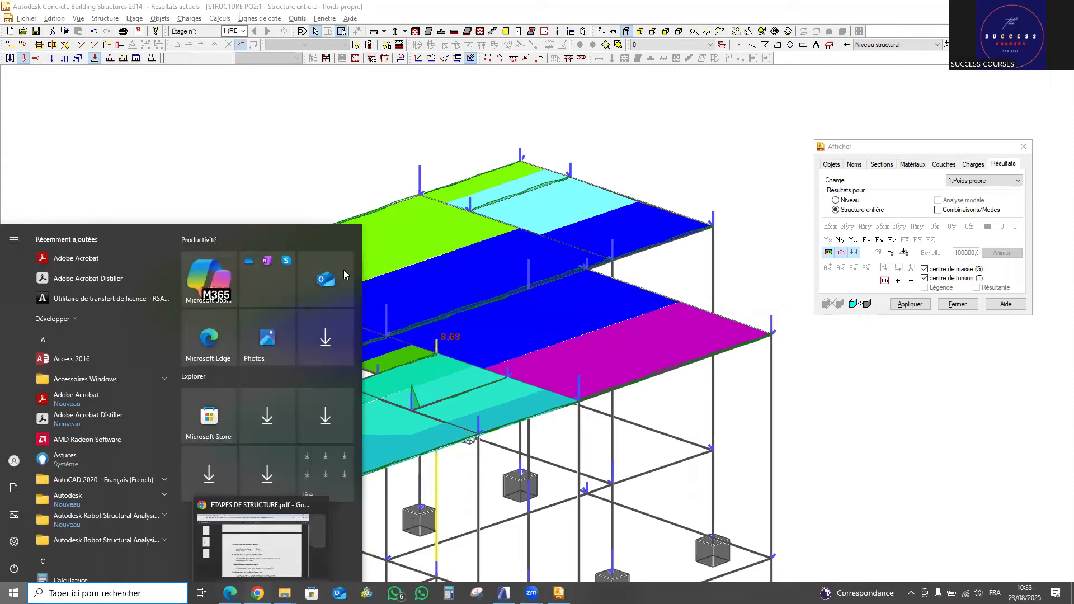
Consult sections 9 to 15 of ETAPES DE STRUCTURE.pdf in Chrome, then return to Concrete Building Structures
left_click(251, 545)
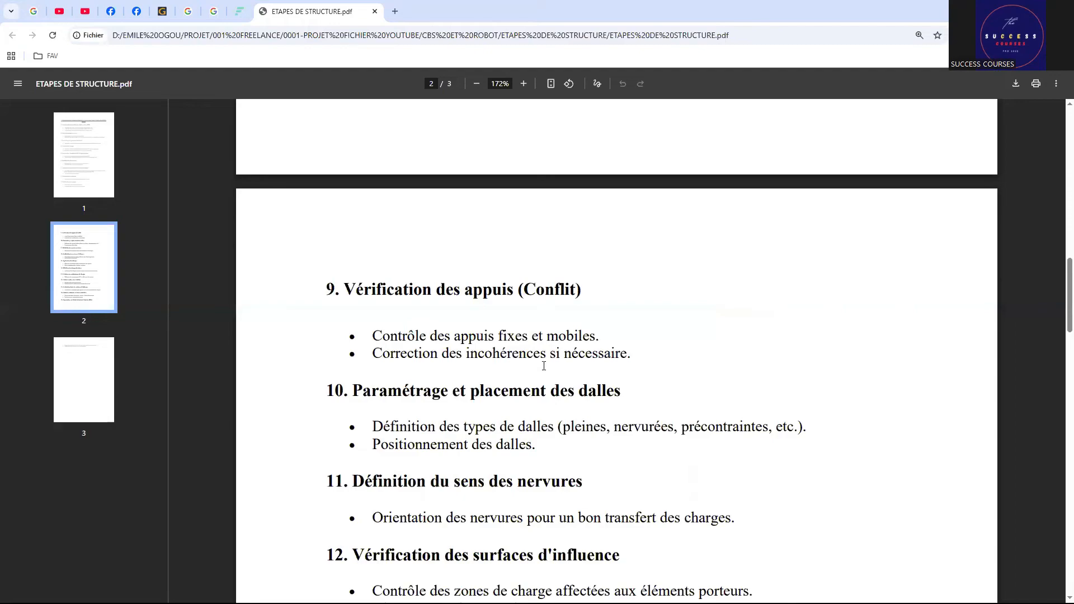
scroll(482, 326, "down", 4)
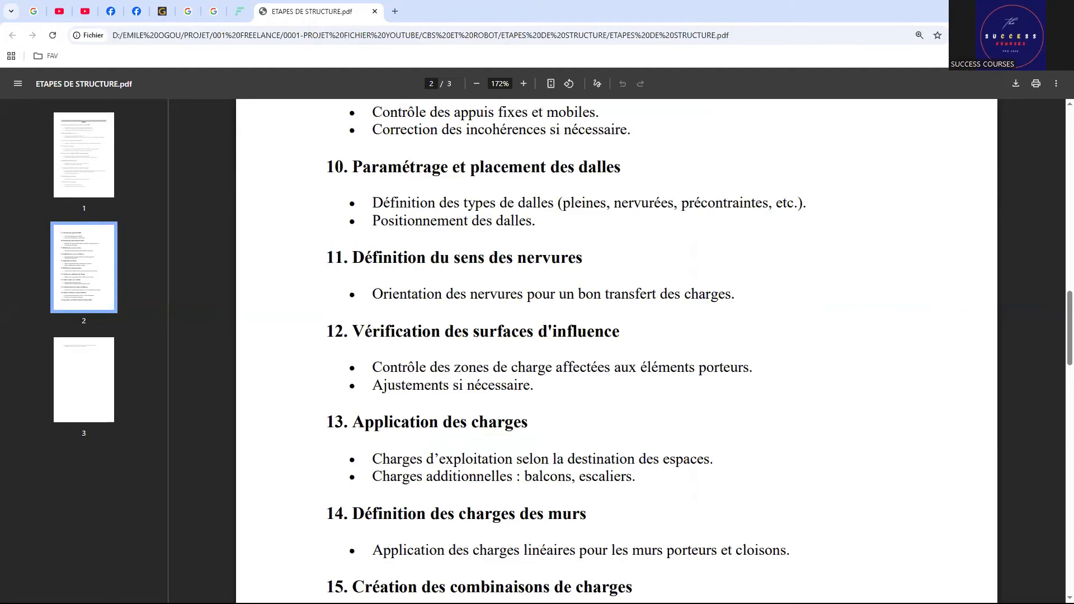
key("alt+Tab")
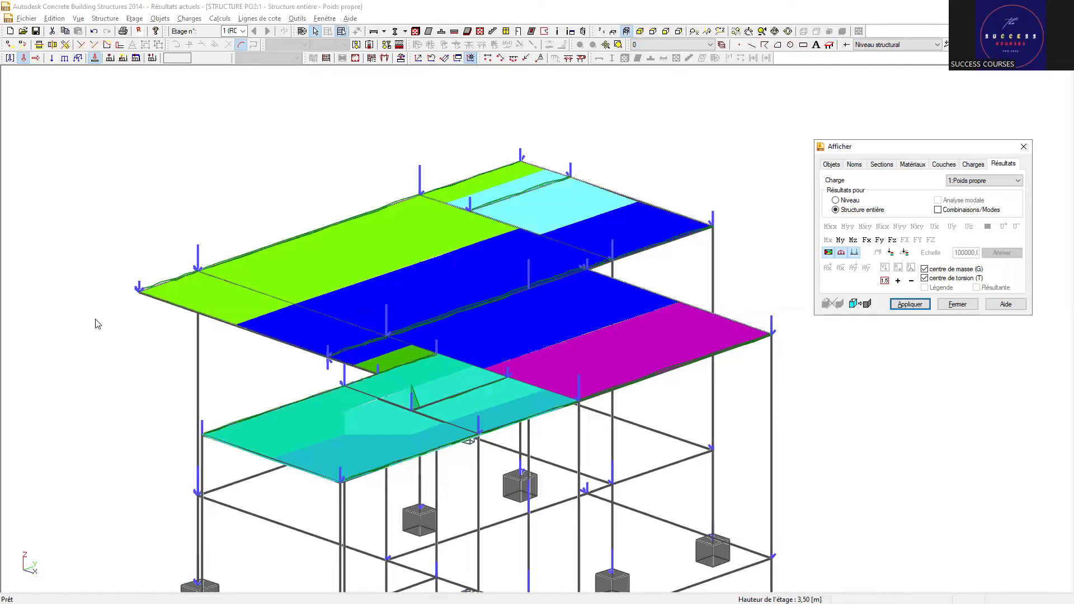
Examine the self-weight load diagrams and arrows in 3D around slab D1_1 and beams PP02 and PP10
mouse_move(202, 265)
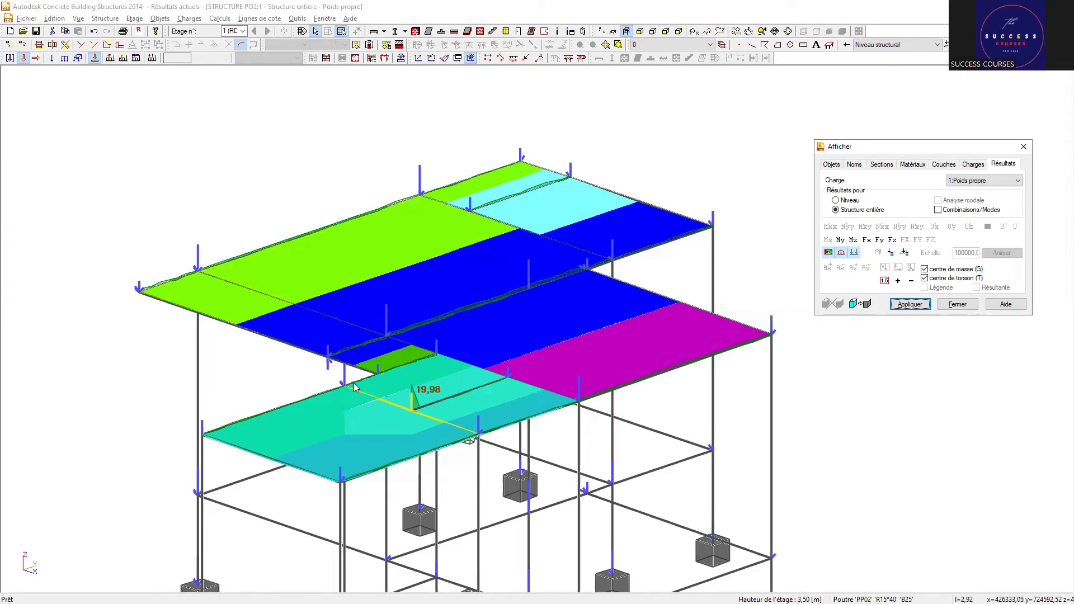
scroll(340, 354, "up", 2)
scroll(334, 344, "up", 5)
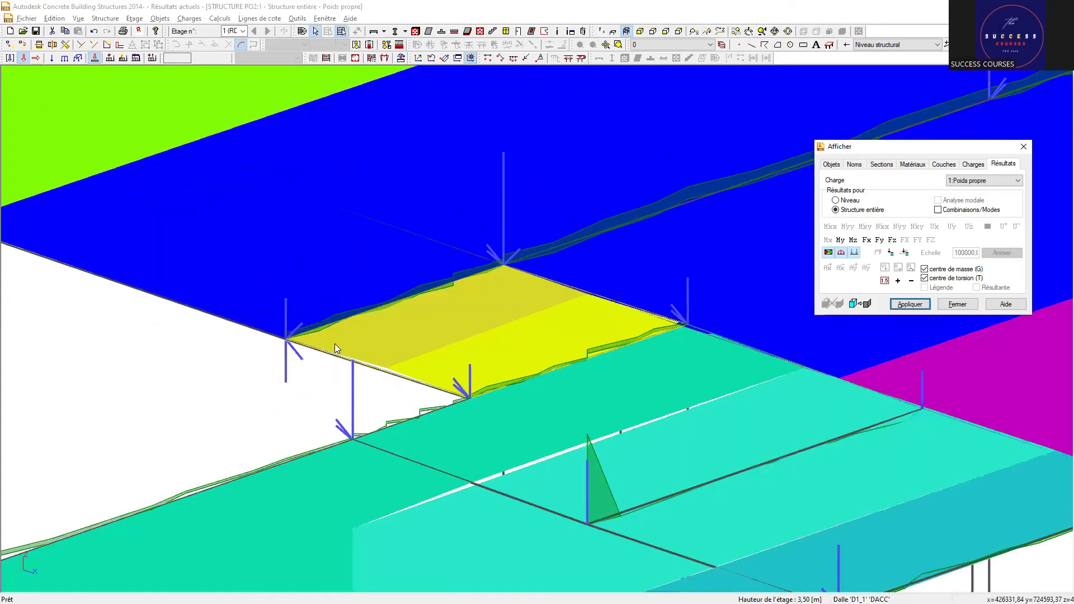
scroll(334, 344, "down", 4)
scroll(338, 326, "down", 1)
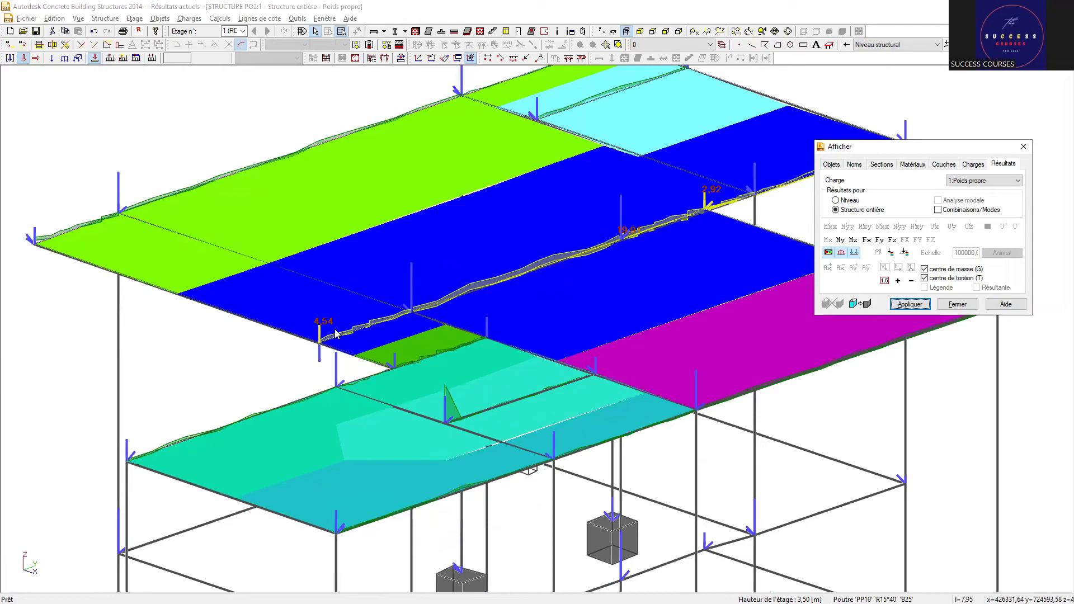
Inspect the self-weight load arrow and diagram at beam PP10's end beside slab D1_2 in 3D
scroll(292, 375, "down", 1)
scroll(290, 375, "down", 1)
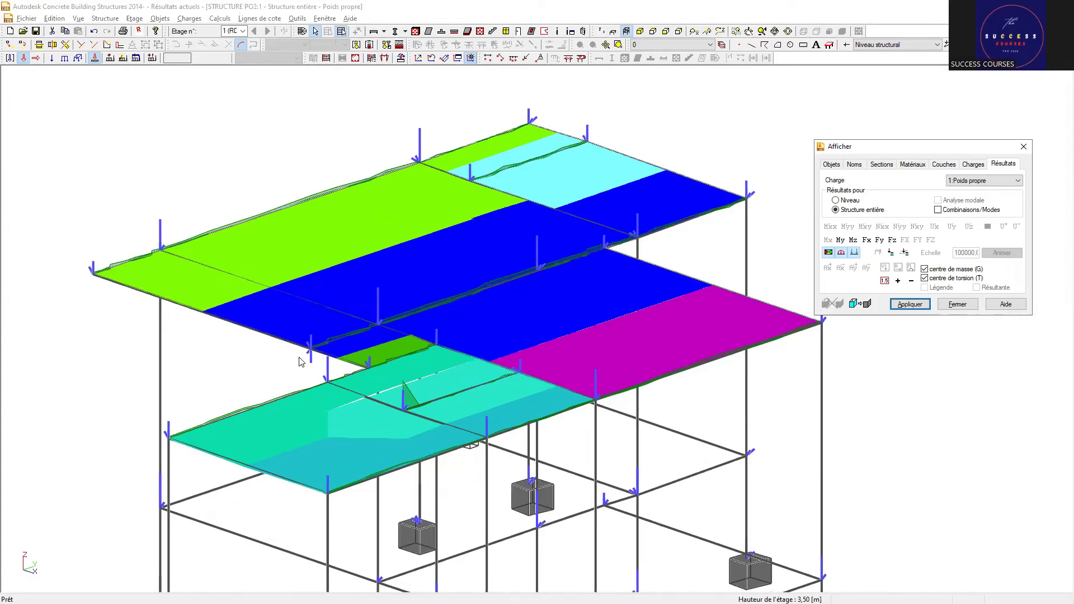
scroll(296, 362, "up", 2)
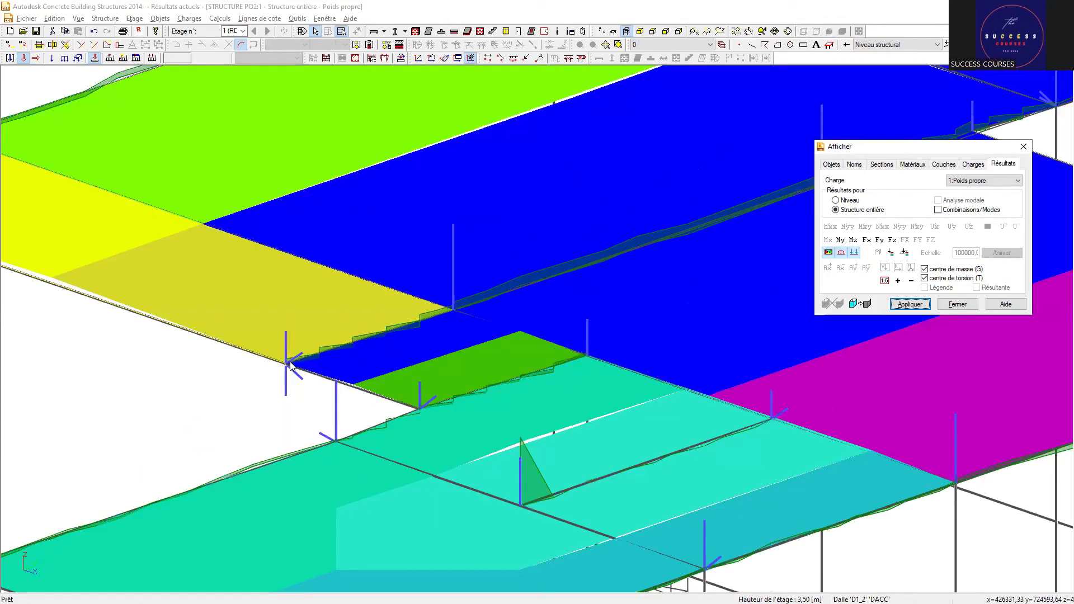
scroll(290, 364, "up", 2)
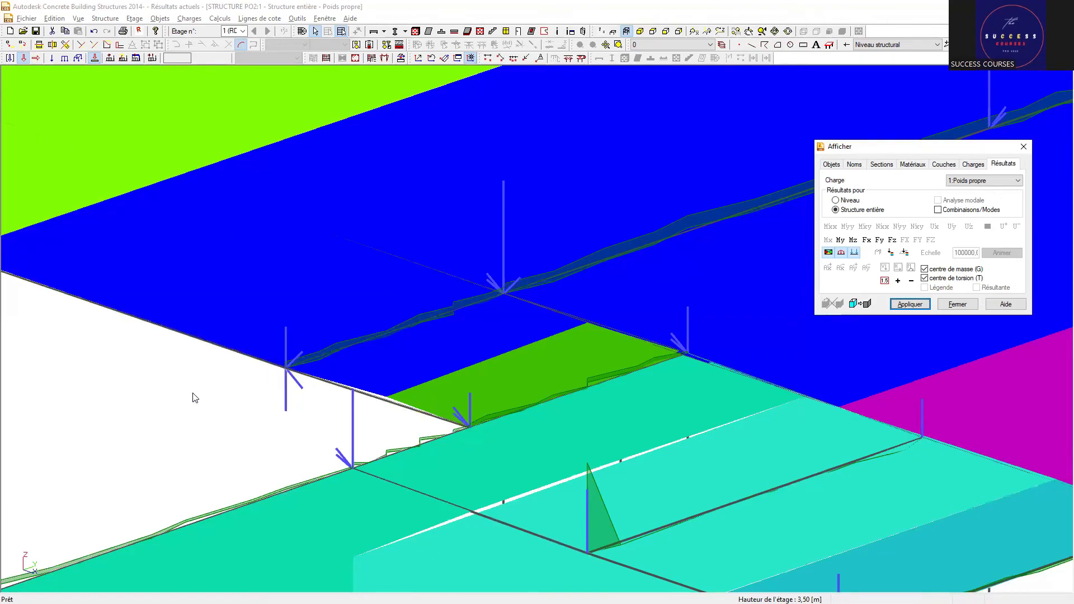
scroll(195, 397, "down", 2)
scroll(195, 397, "down", 2)
scroll(253, 379, "down", 1)
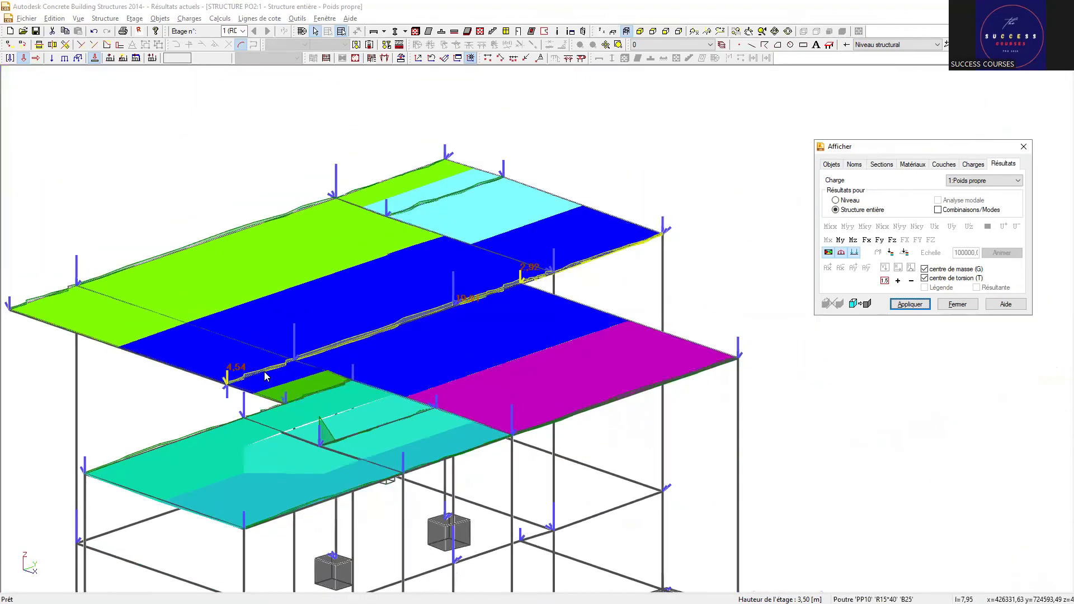
Return to the Métier view in the RDC plan and remove PP03 as a support of beam PP10 in its calculation options
left_click(78, 18)
left_click(100, 60)
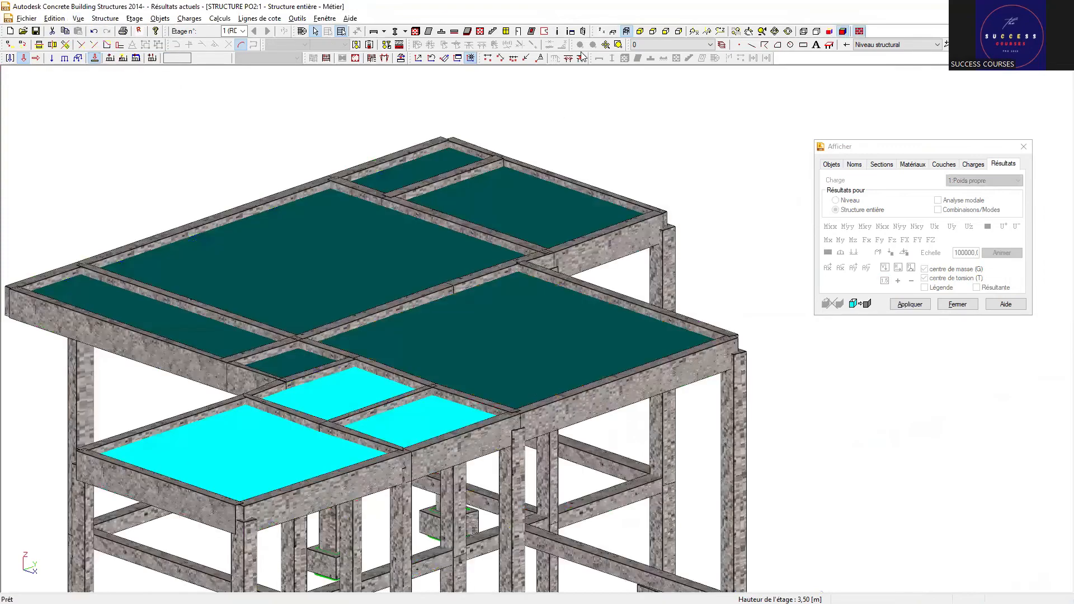
left_click(601, 32)
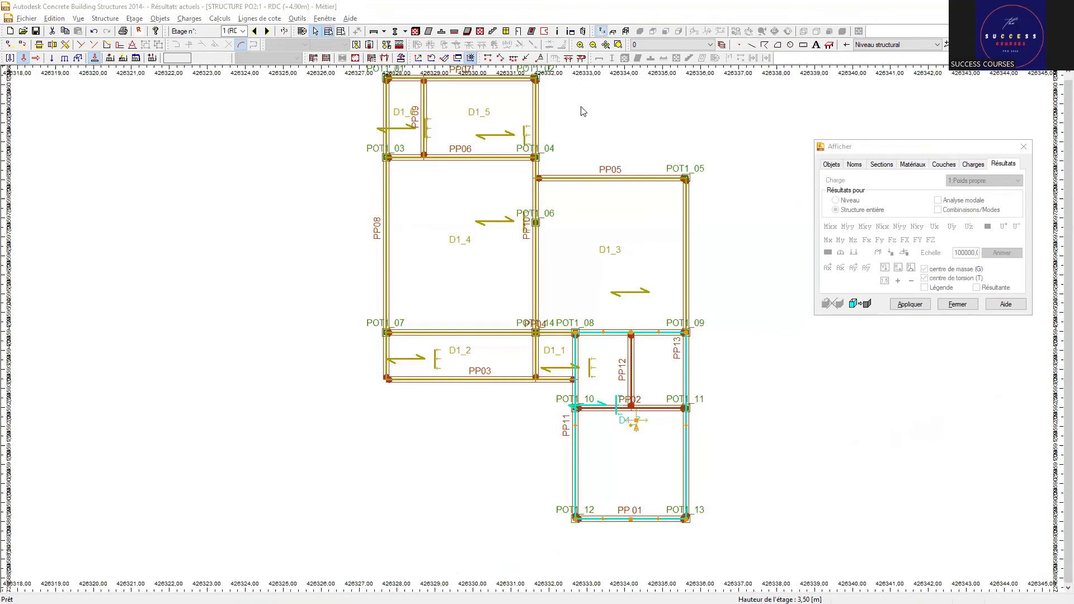
double_click(532, 265)
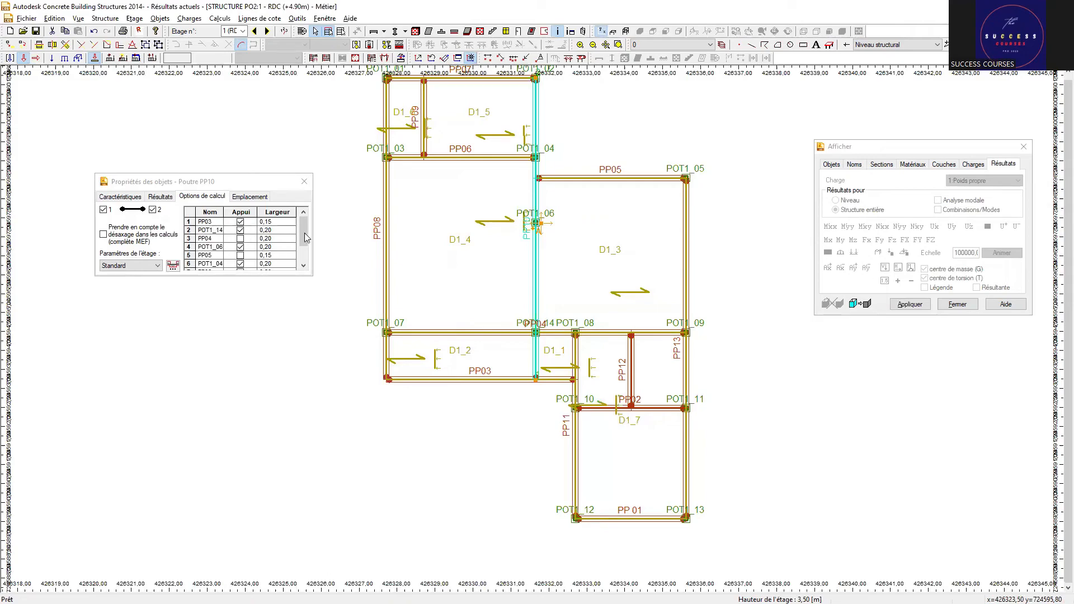
left_click(240, 222)
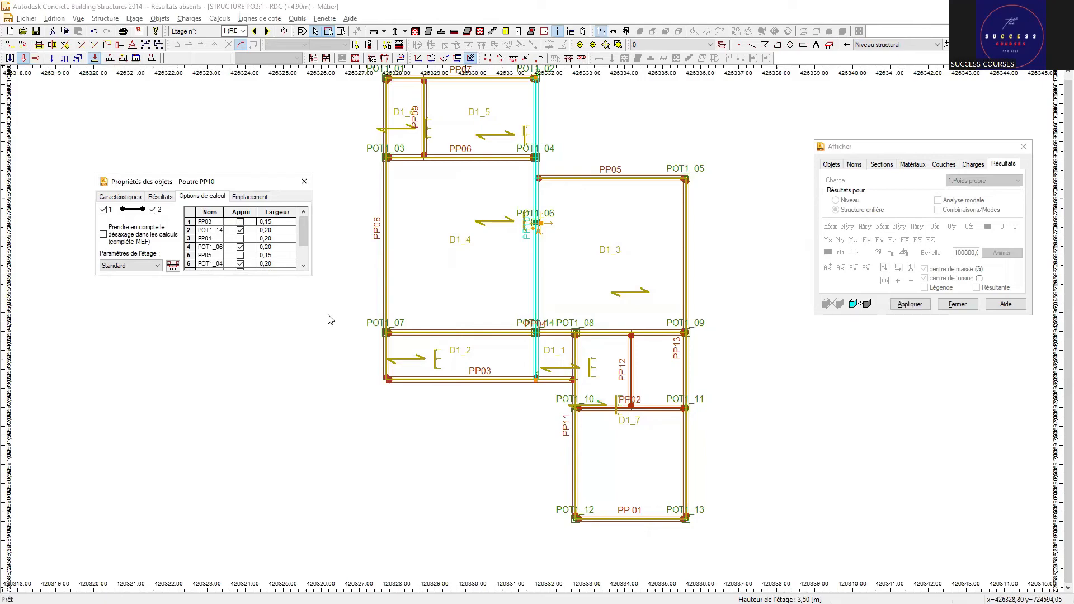
left_click(303, 182)
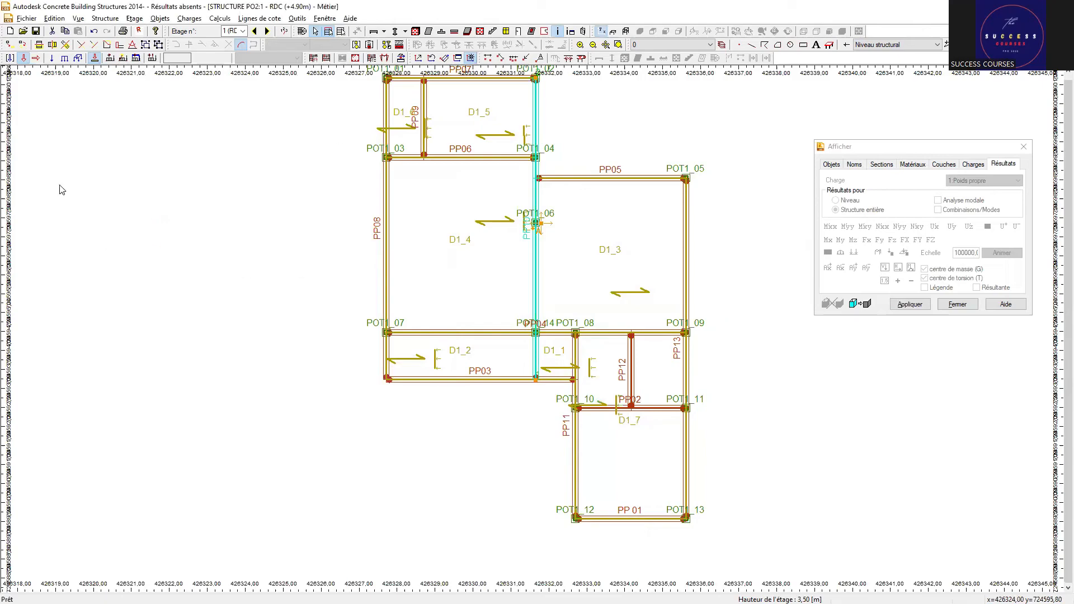
Recalculate the entire structure with Par portiques in both directions
left_click(224, 18)
left_click(240, 42)
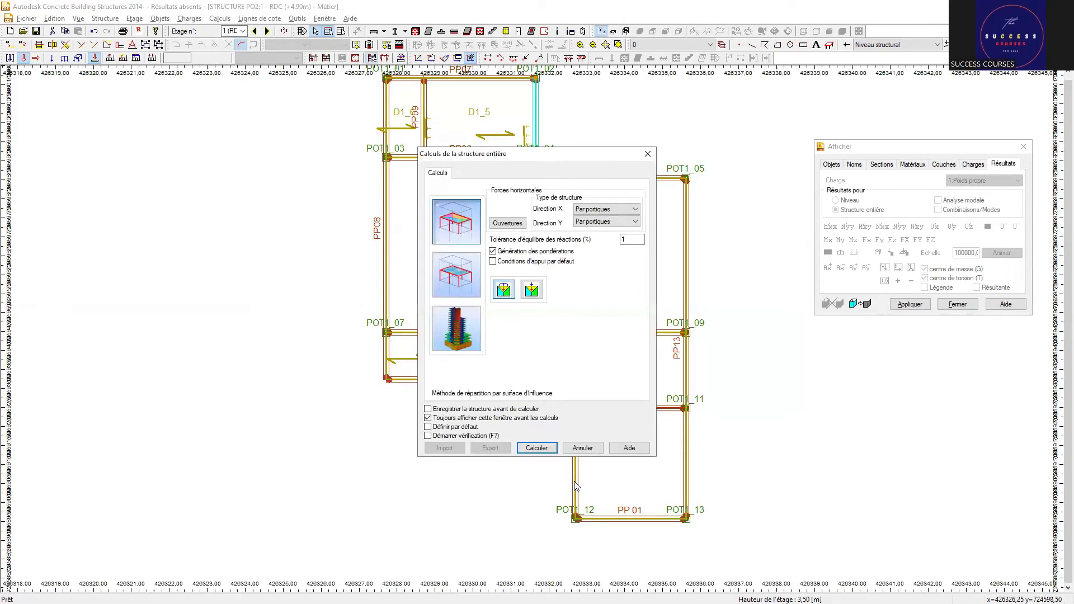
left_click(547, 449)
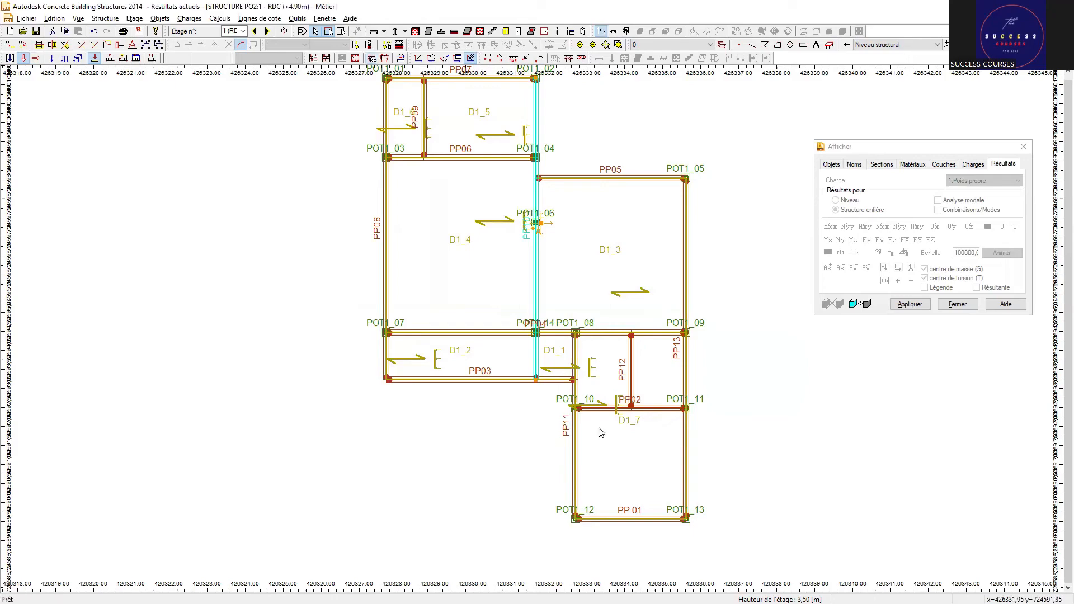
Display the entire structure in the De calcul view in 3D and check the self-weight load at PP10's end near PP03
left_click(78, 19)
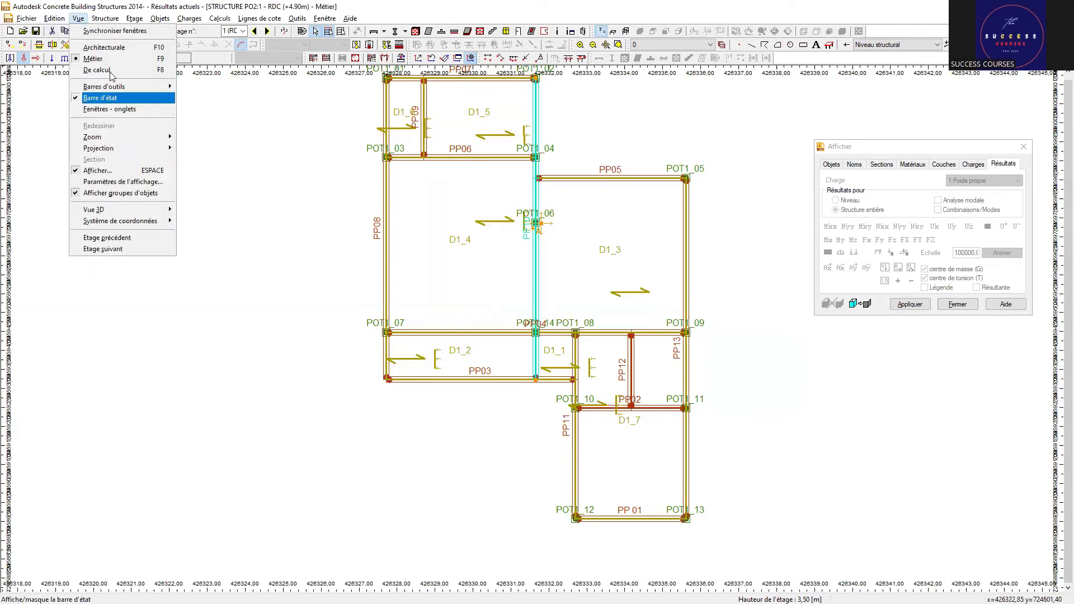
left_click(110, 70)
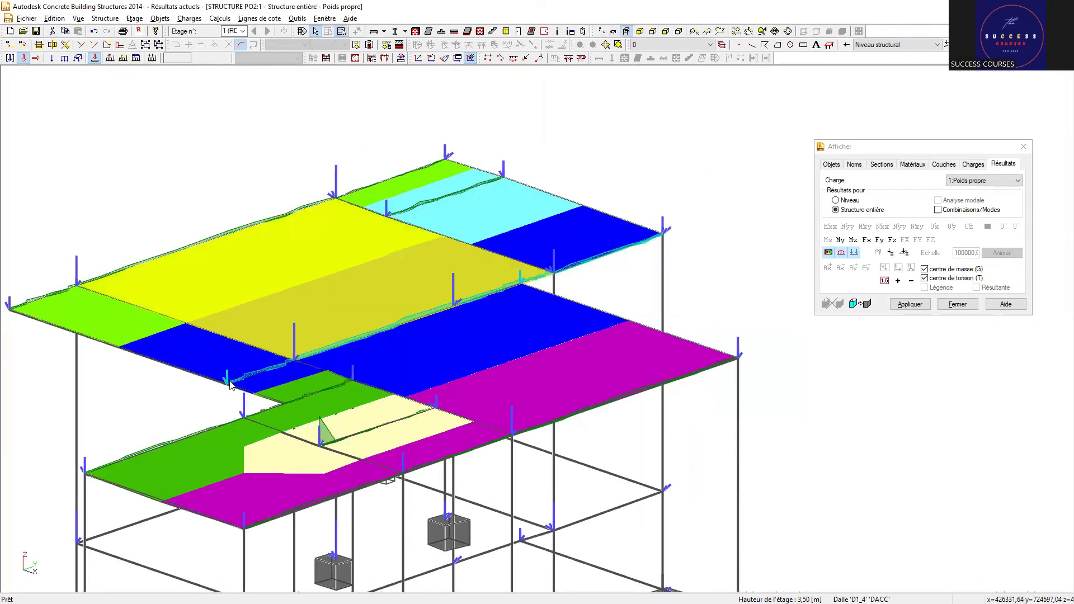
scroll(229, 368, "up", 3)
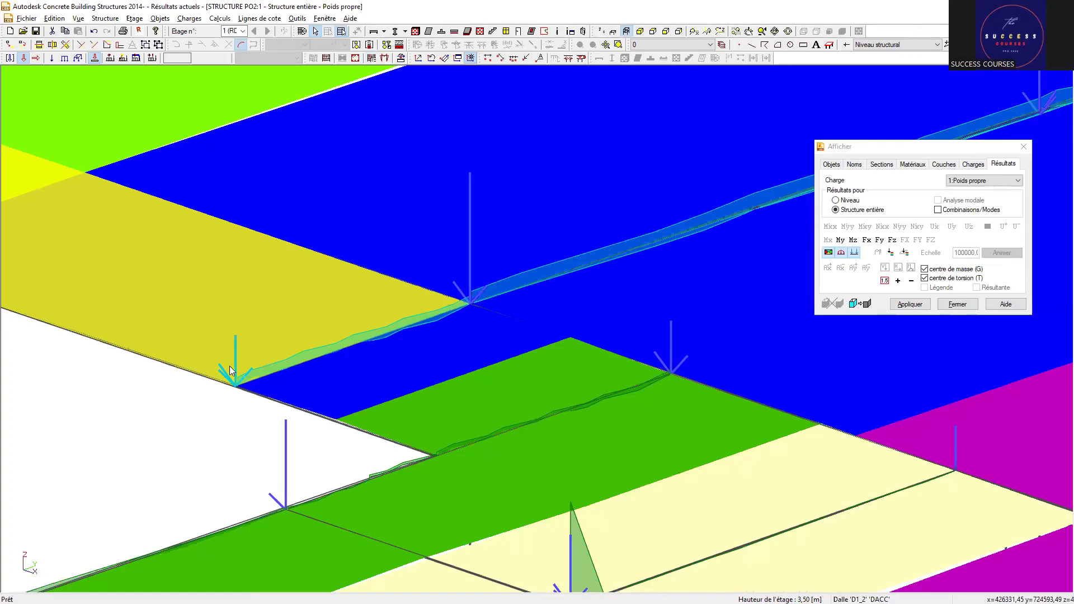
scroll(229, 366, "down", 3)
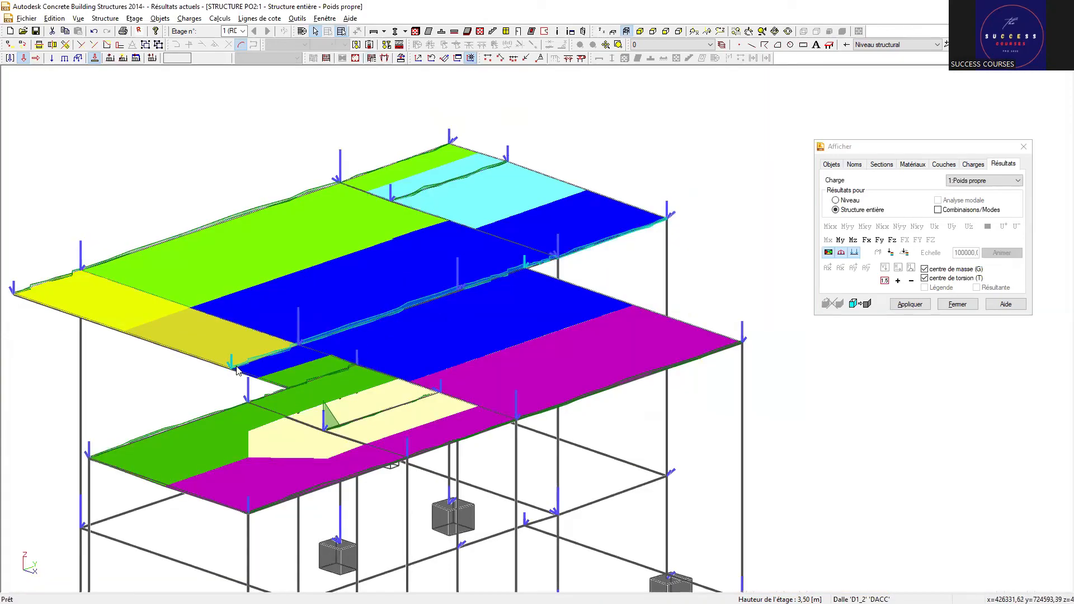
scroll(237, 370, "down", 2)
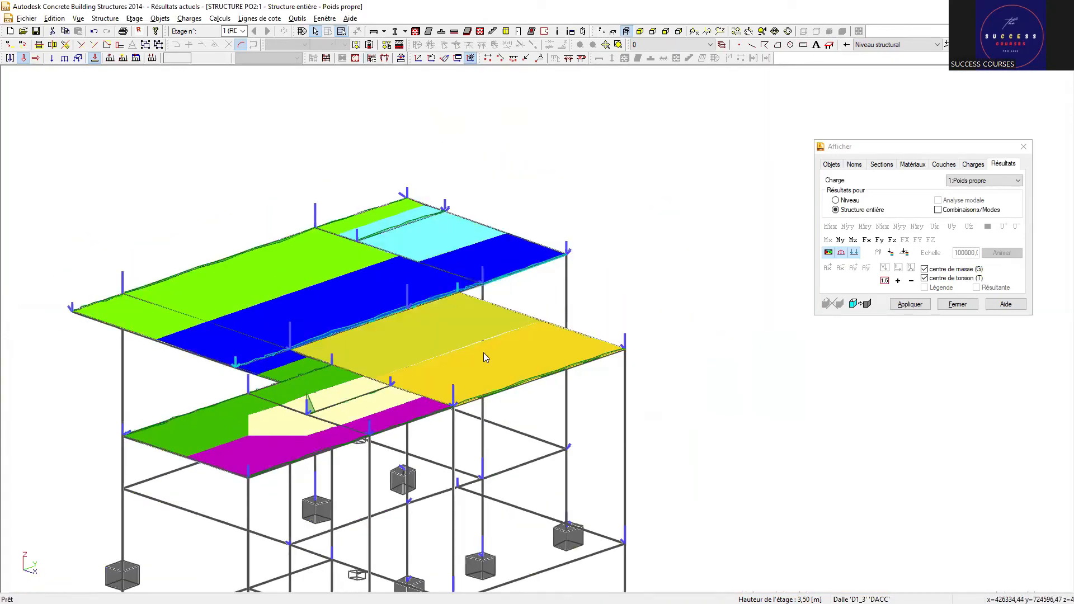
scroll(481, 348, "down", 1)
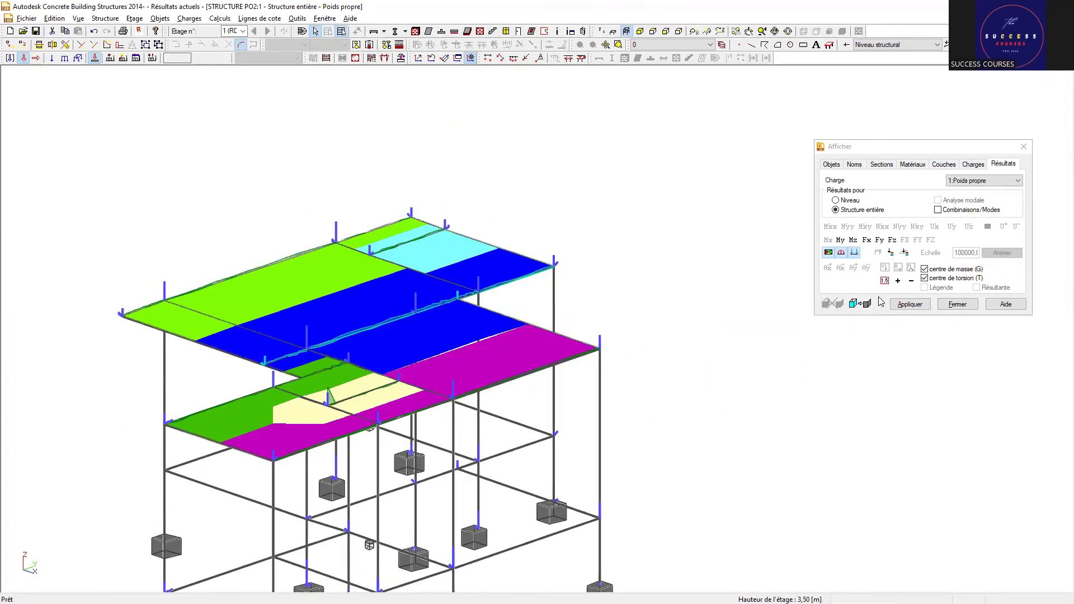
Show the numerical result values for Poids propre and examine them on the beams, columns and footings
left_click(885, 281)
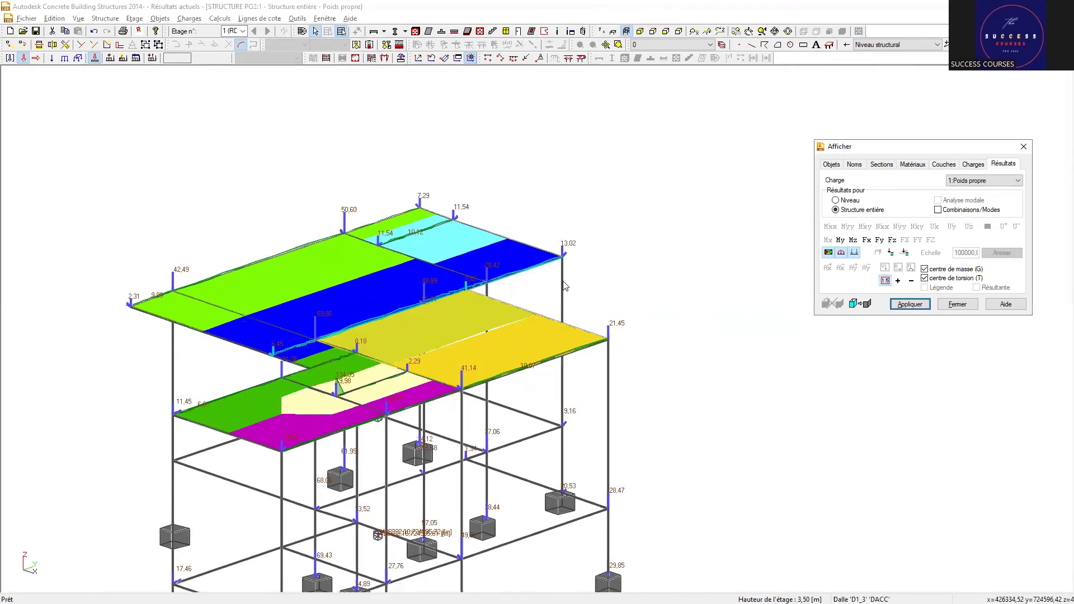
scroll(568, 335, "up", 1)
scroll(573, 389, "down", 2)
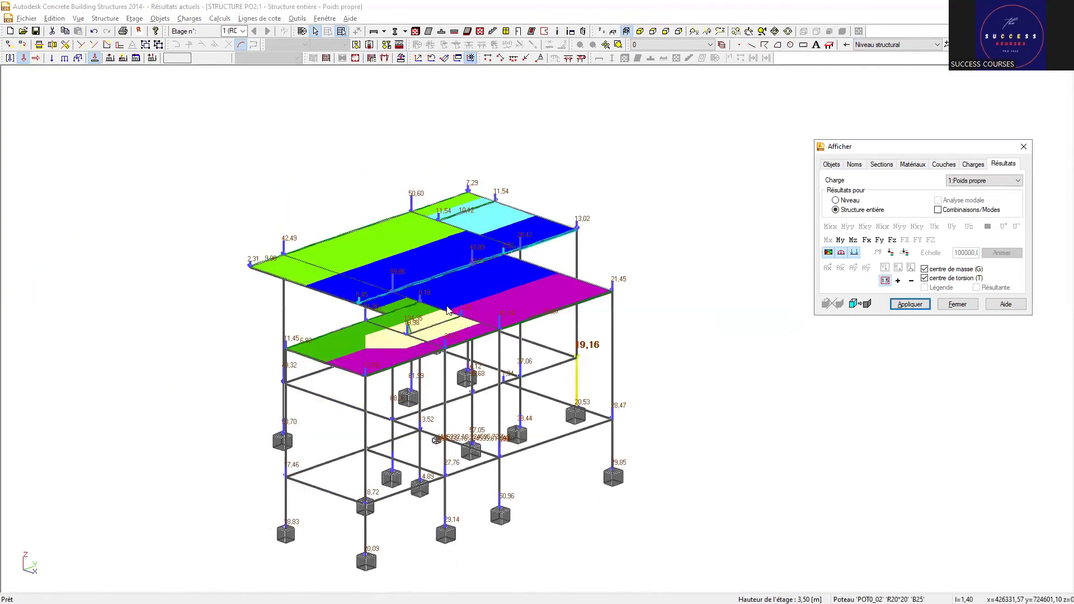
scroll(447, 310, "up", 2)
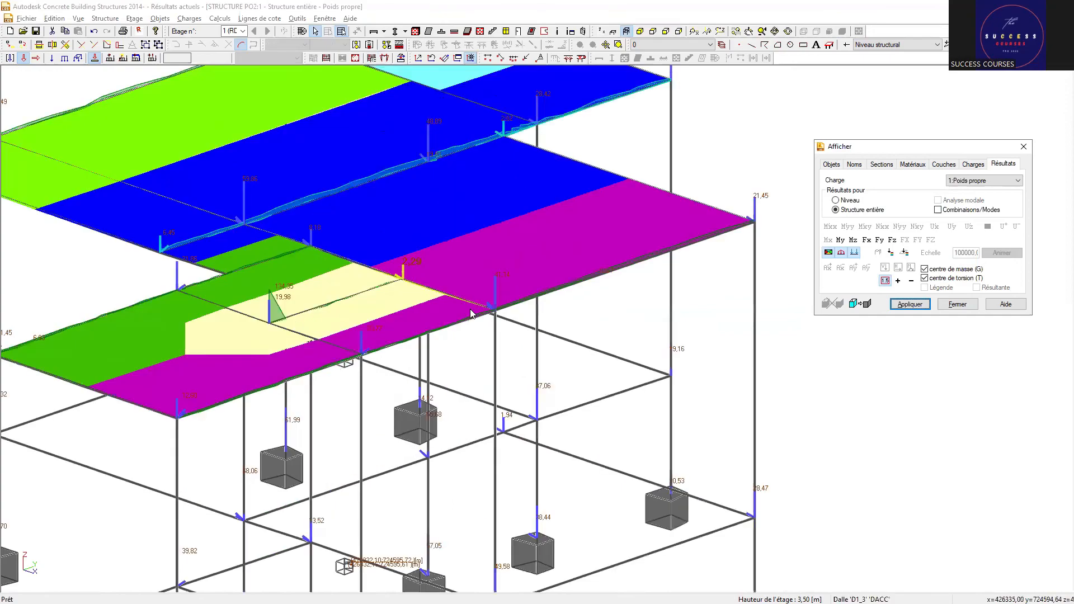
scroll(486, 328, "down", 1)
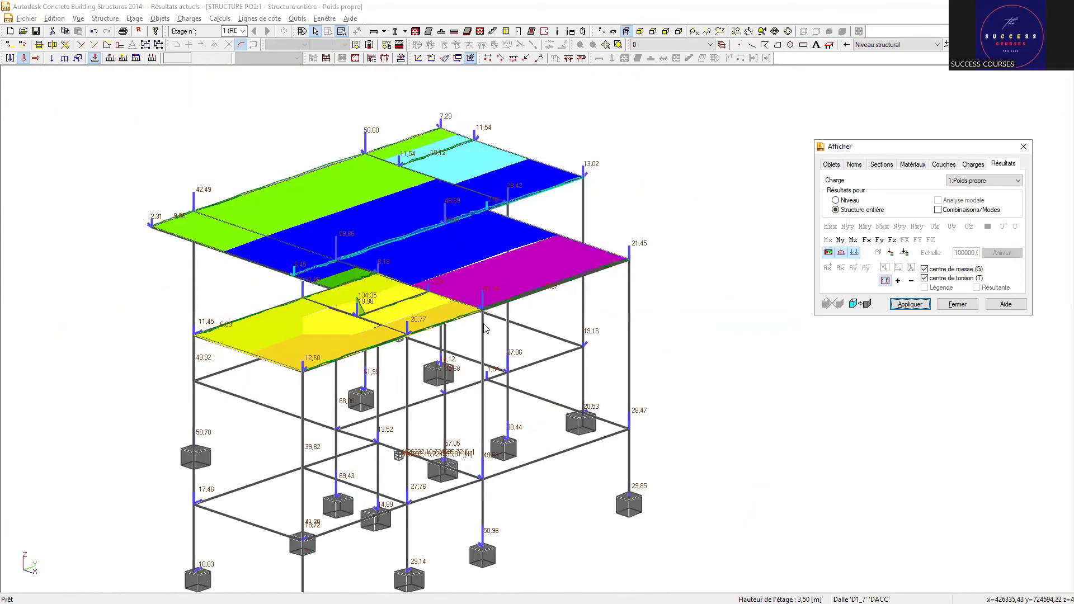
Return the 3D structure to the Métier view and clear the selection of beam PP10
left_click(79, 18)
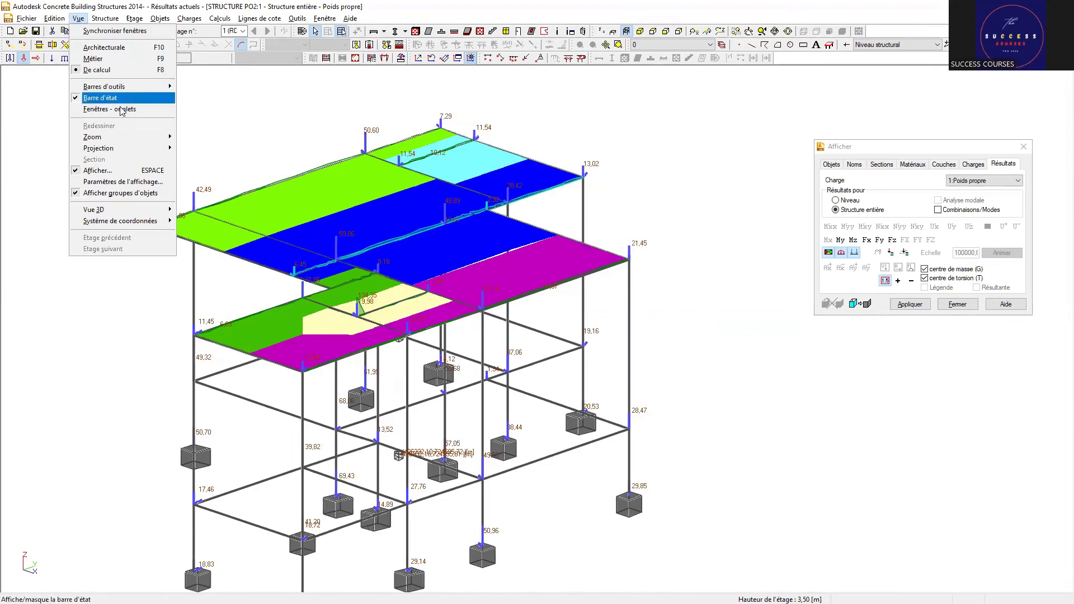
left_click(102, 59)
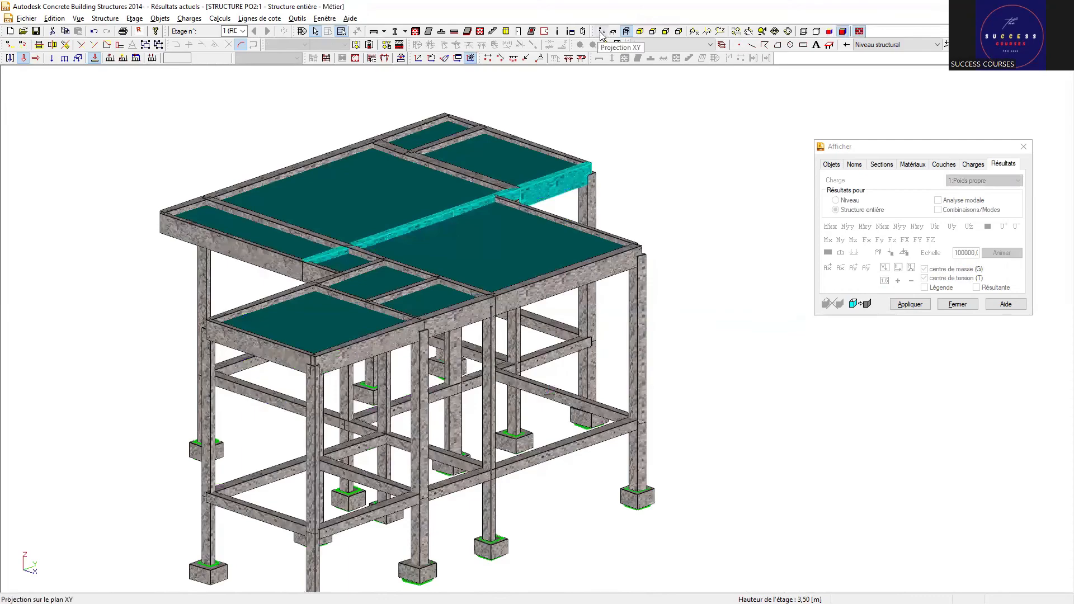
left_click(588, 159)
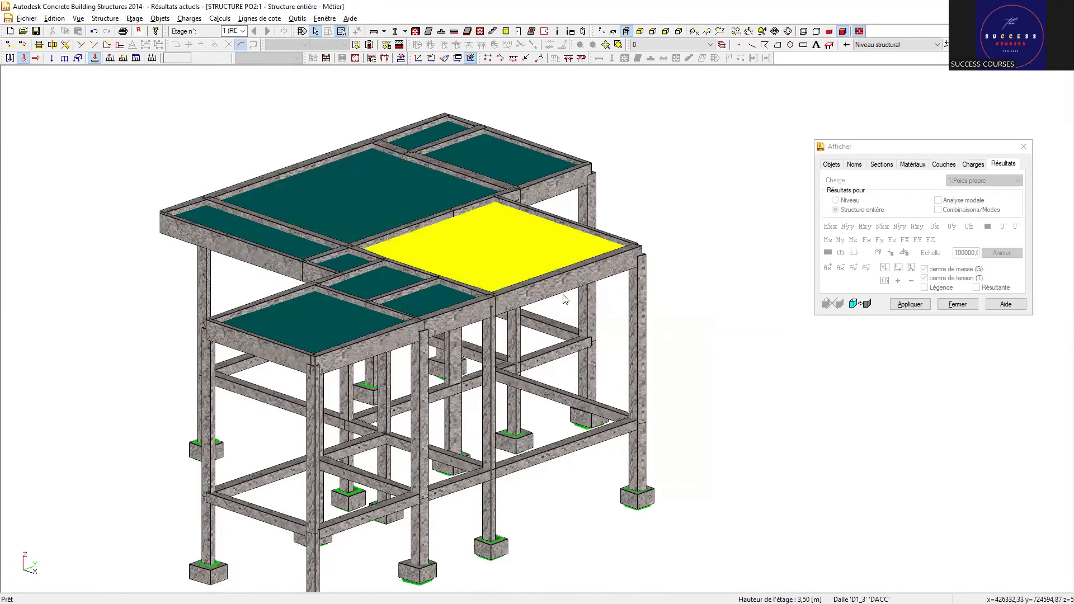
Apply a 1.00 kPa d'exploitation surface load to all the RDC slabs
left_click(79, 58)
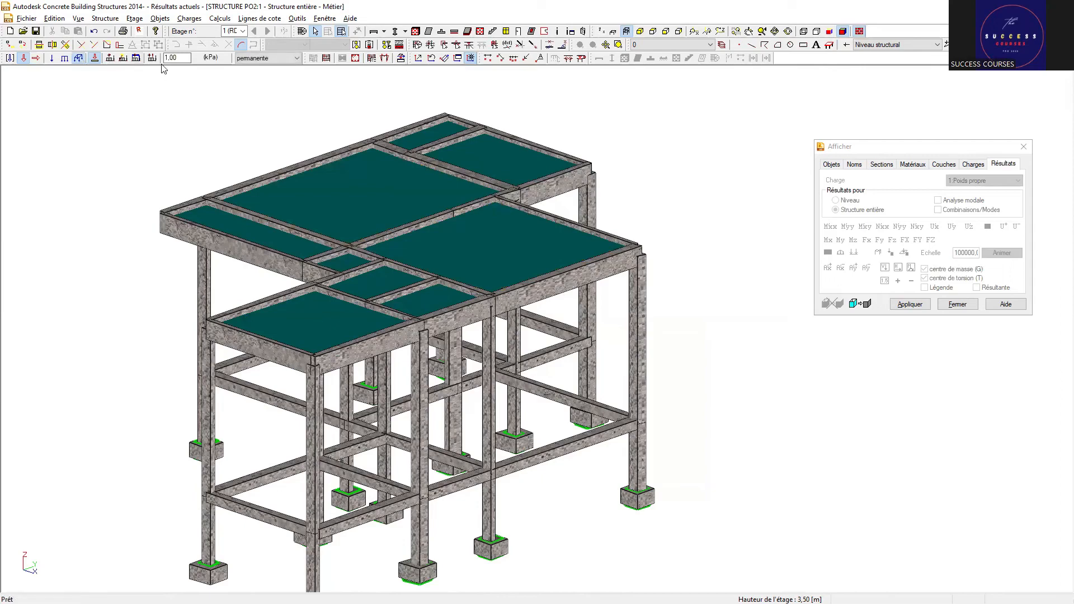
left_click(252, 59)
left_click(252, 66)
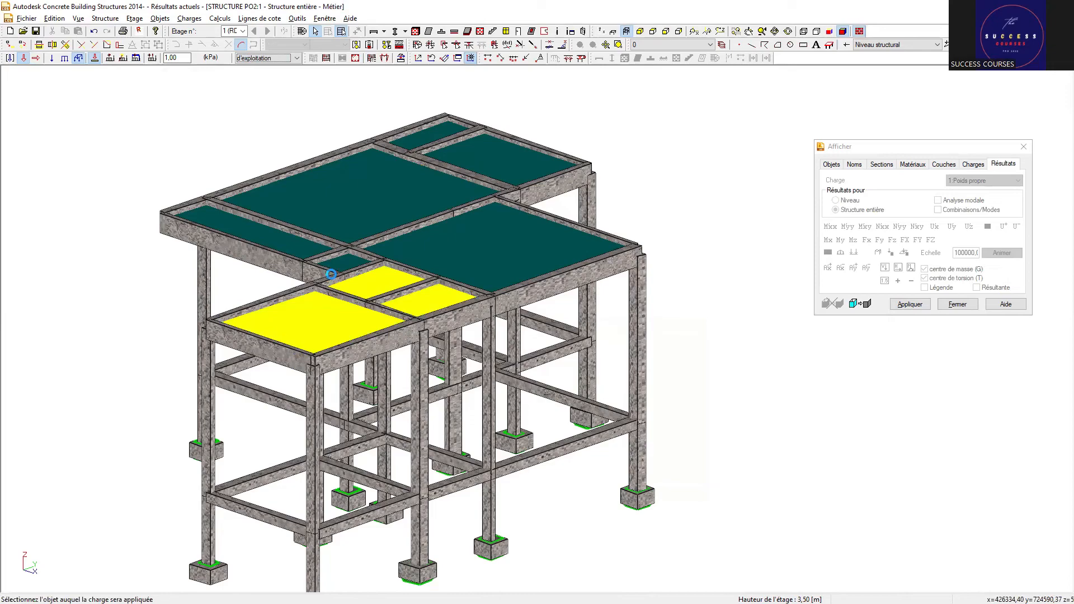
left_click(342, 276)
left_click(342, 283)
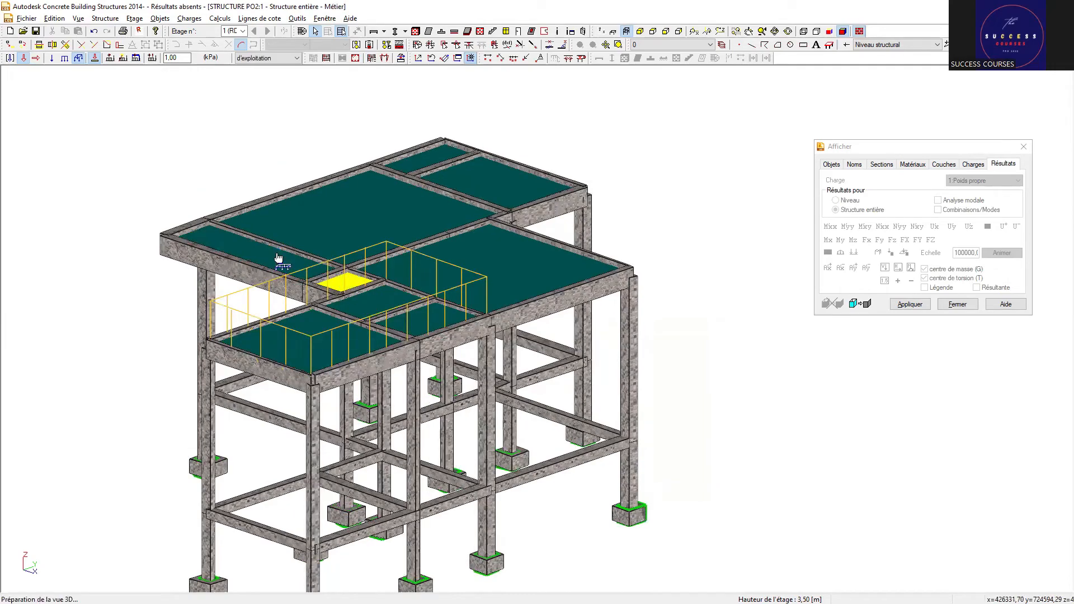
left_click(460, 178)
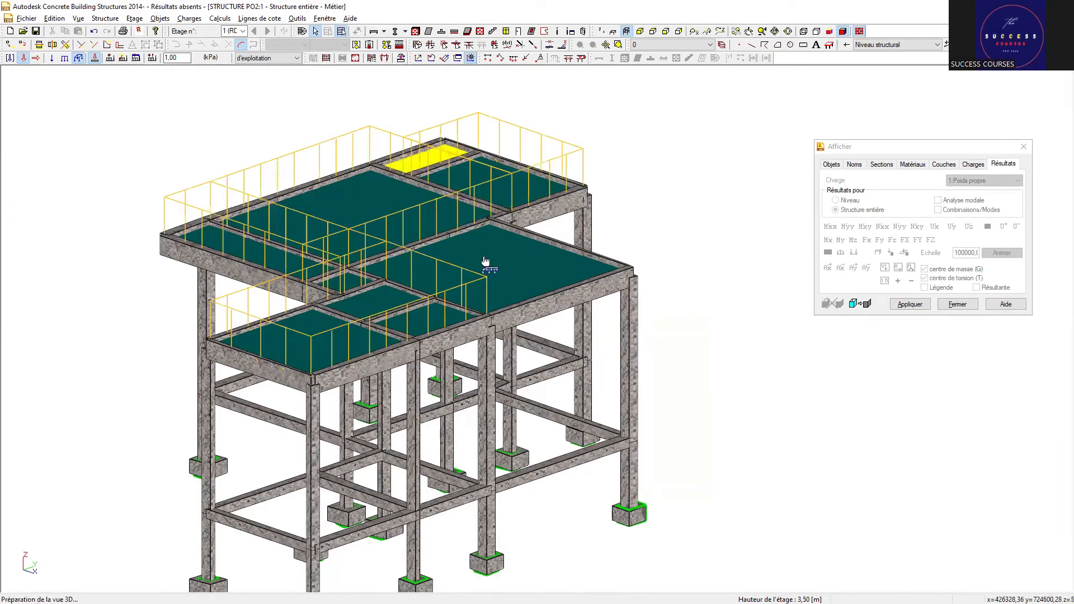
left_click(547, 244)
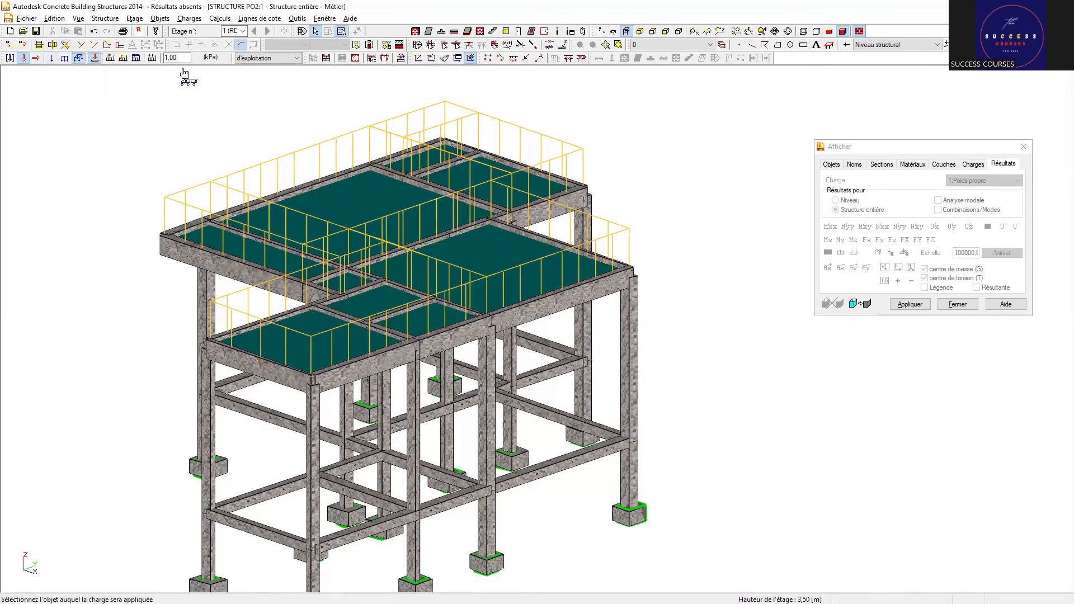
Apply a 10 kN/m permanent linear load to the beams of the lower level, below the slabs
left_click(248, 59)
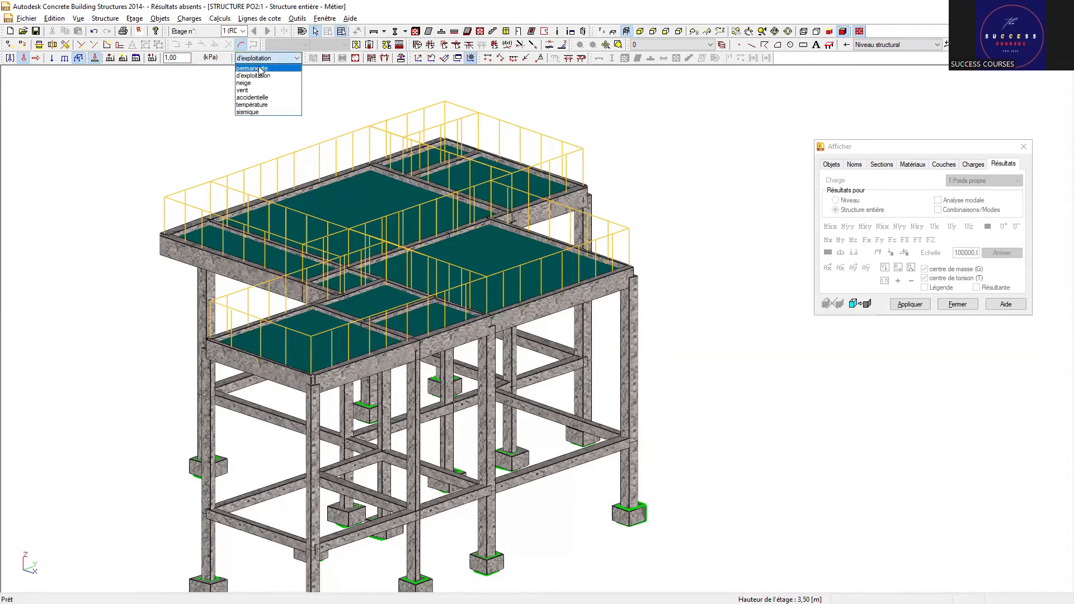
left_click(259, 68)
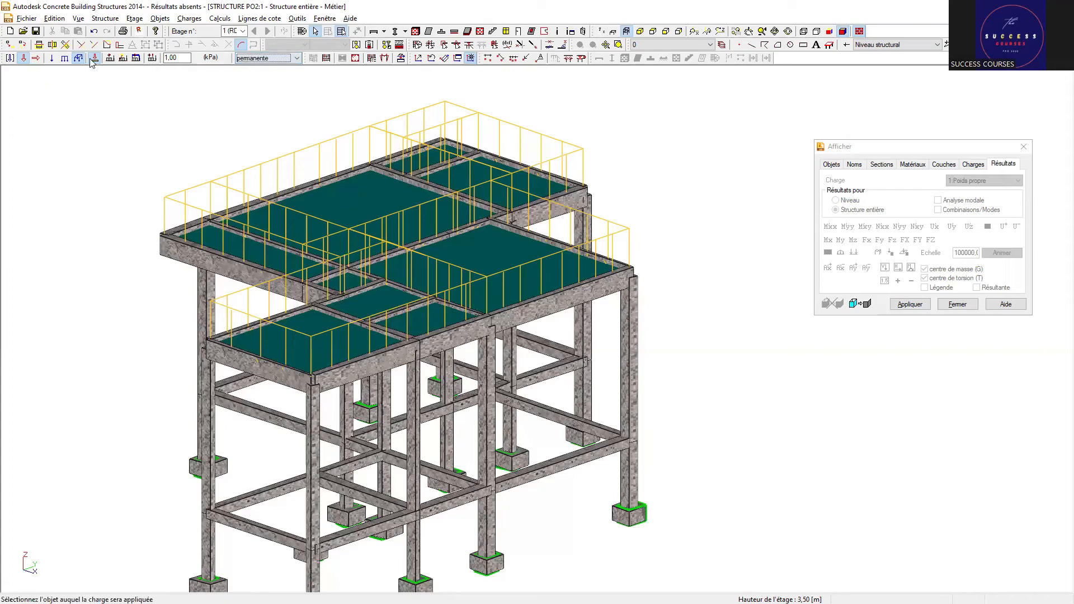
left_click(65, 58)
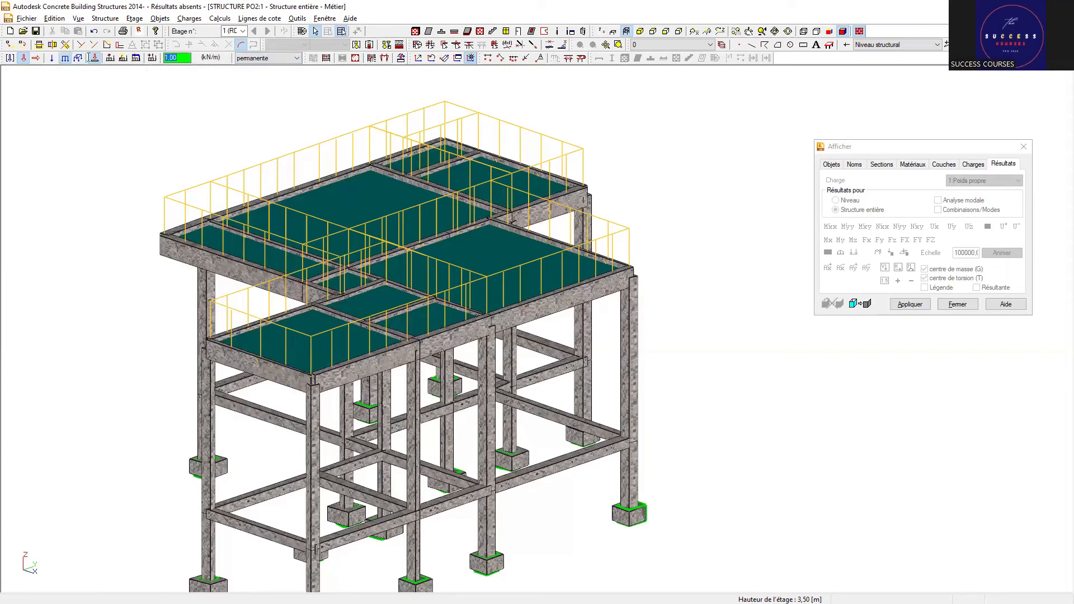
type("10")
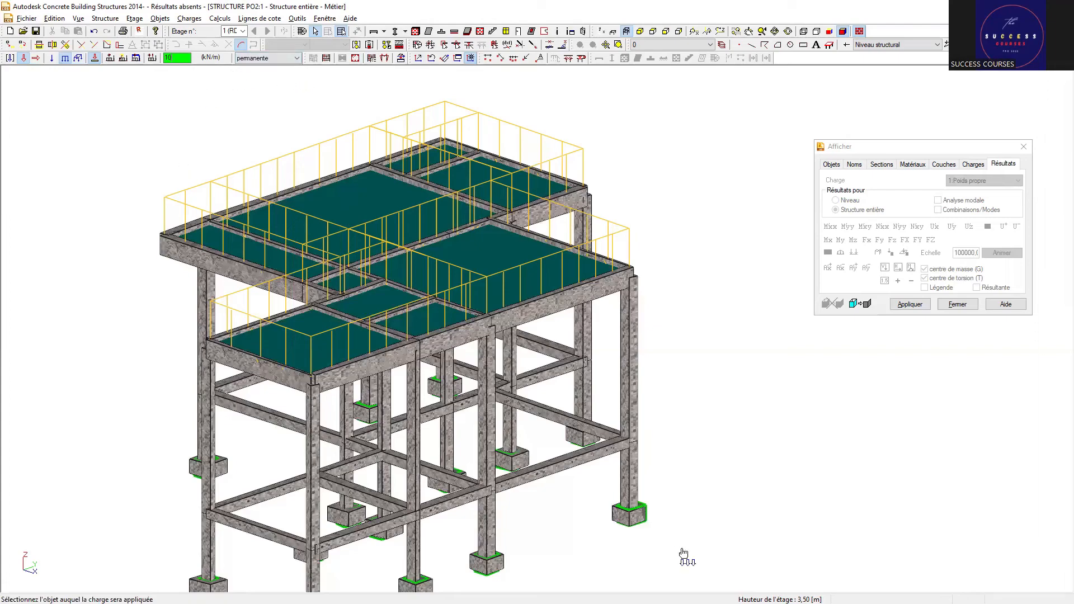
left_click(564, 462)
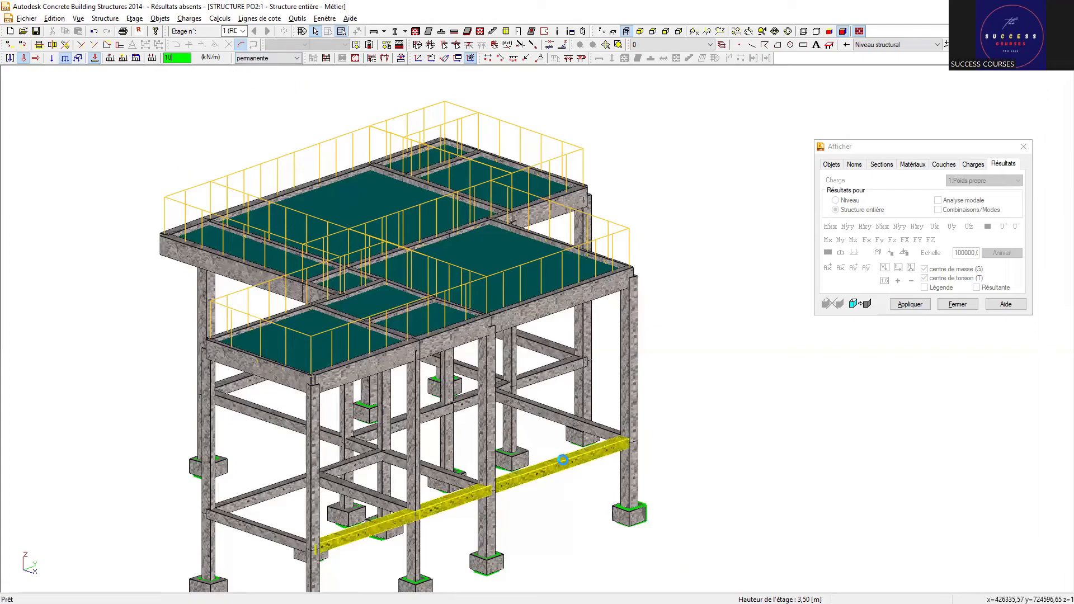
left_click(294, 485)
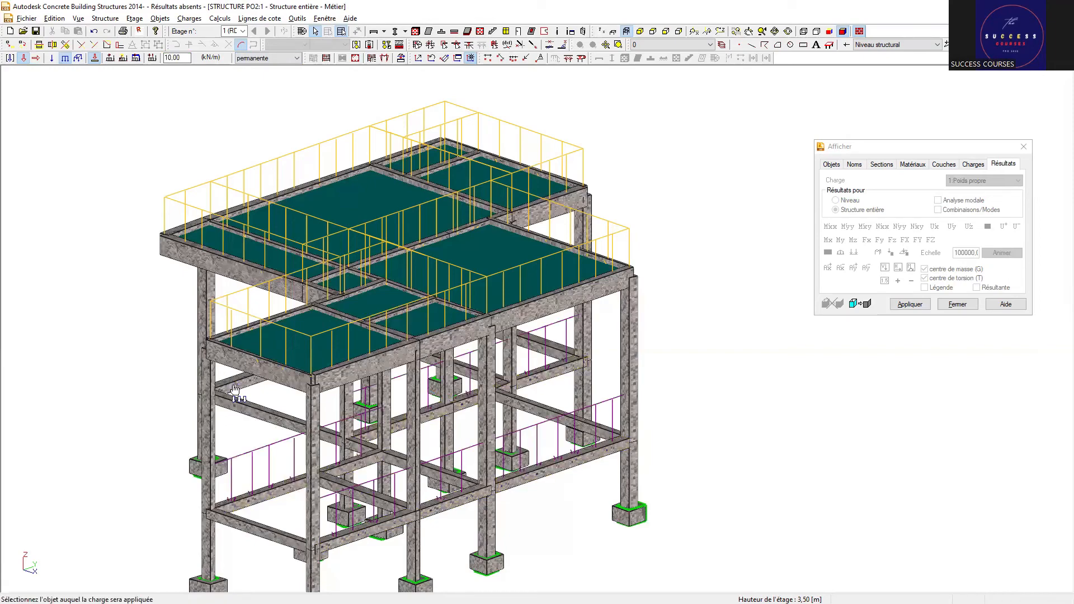
left_click(472, 367)
left_click(417, 459)
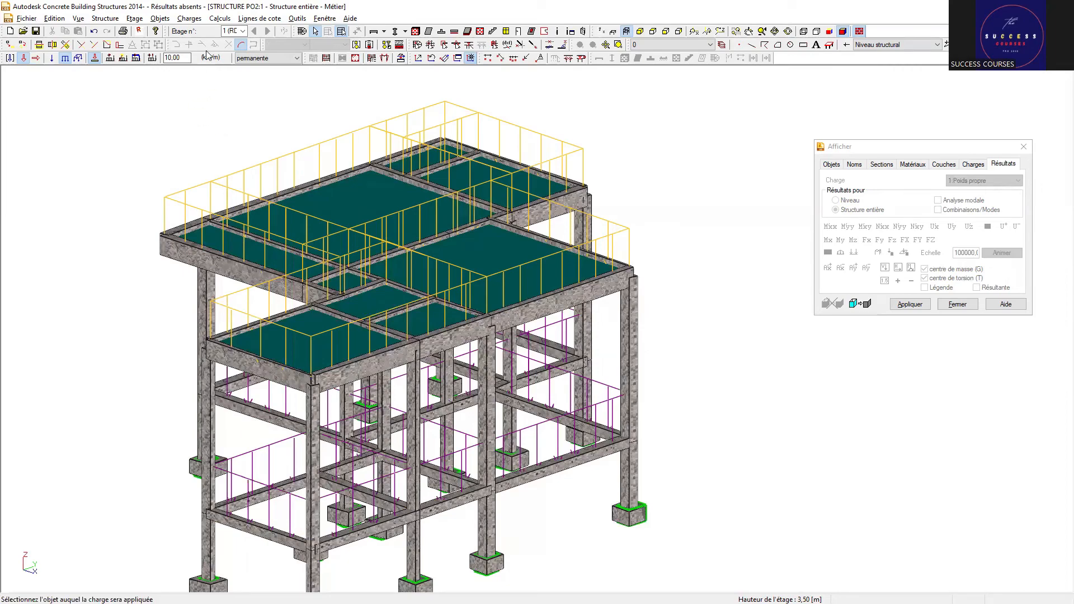
Calculate the entire structure with Par portiques in directions X and Y and Génération des pondérations enabled
left_click(220, 19)
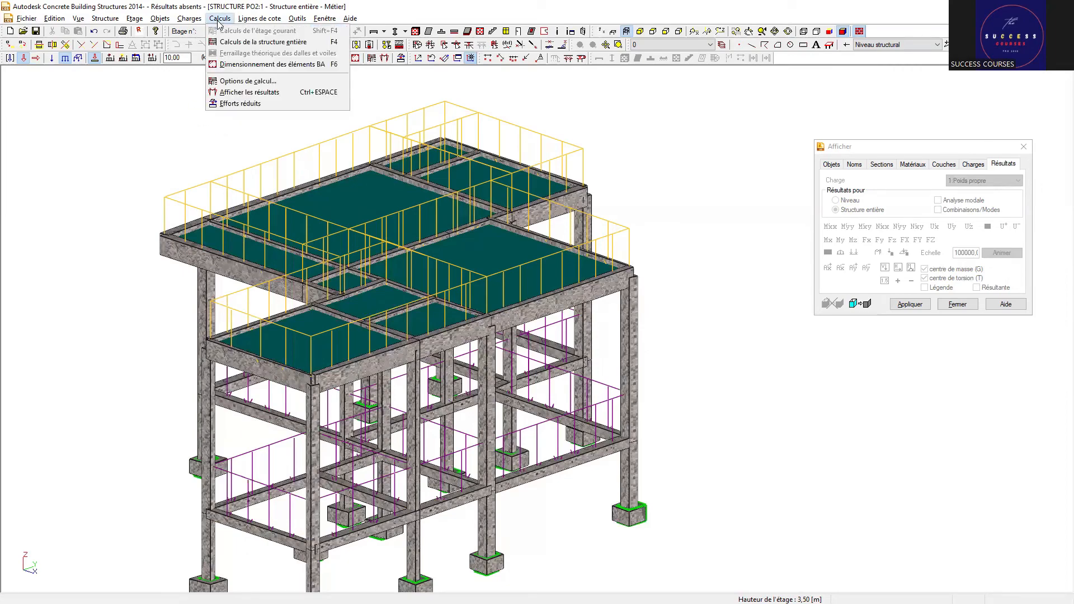
left_click(239, 42)
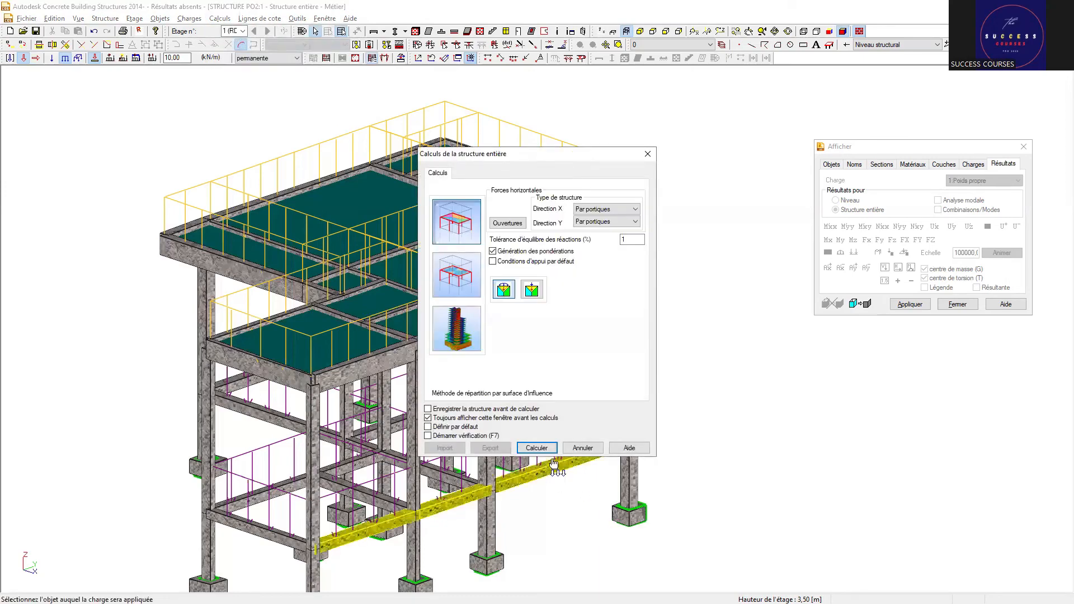
left_click(536, 448)
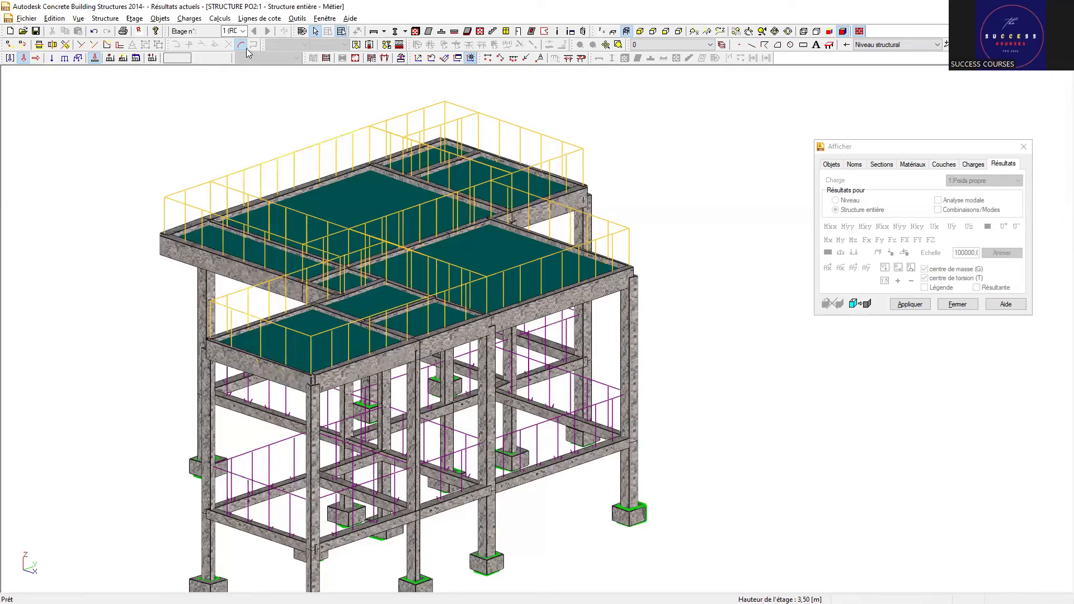
Display the structure in the De calcul view and examine the Poids propre values on the columns and footings
left_click(221, 19)
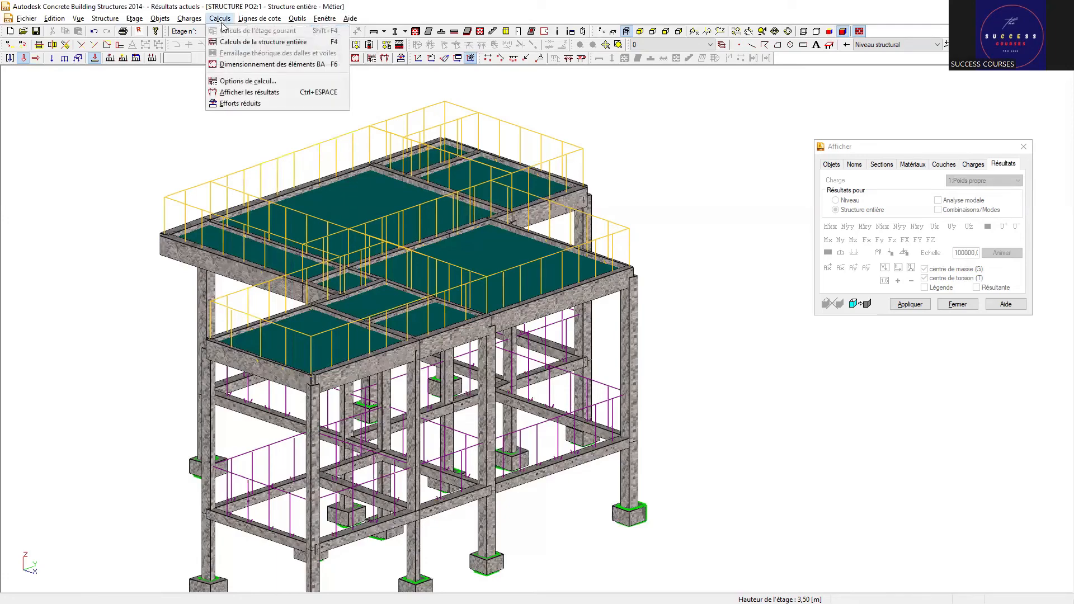
left_click(83, 21)
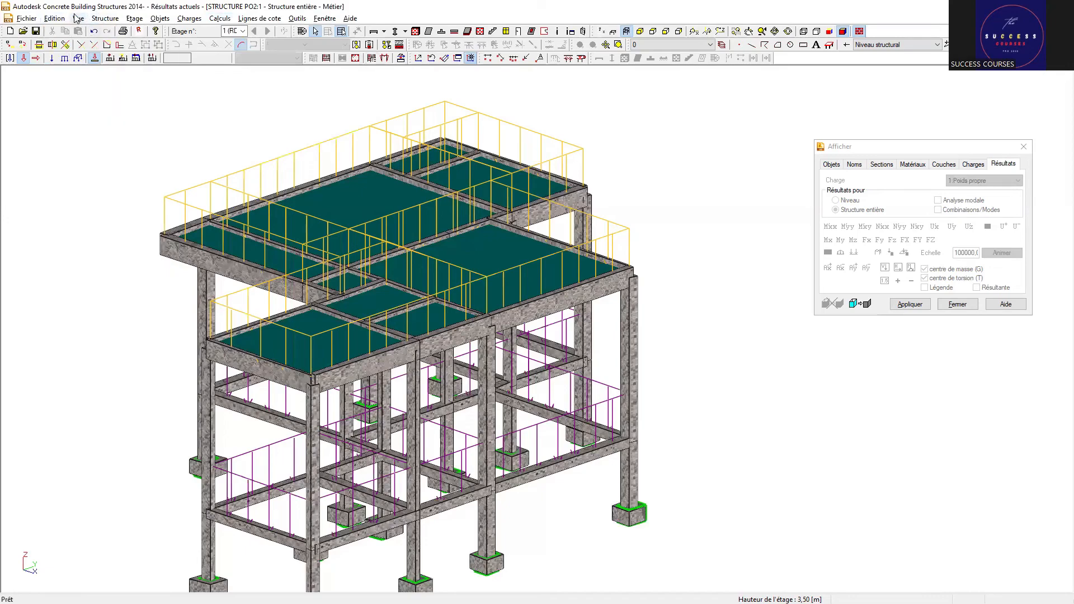
left_click(81, 20)
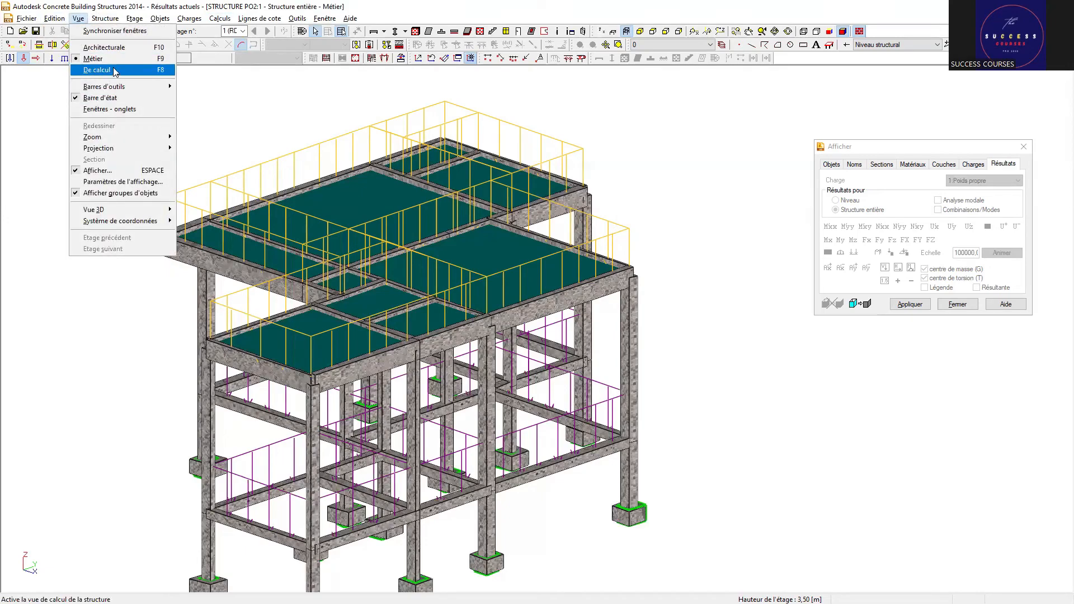
left_click(112, 70)
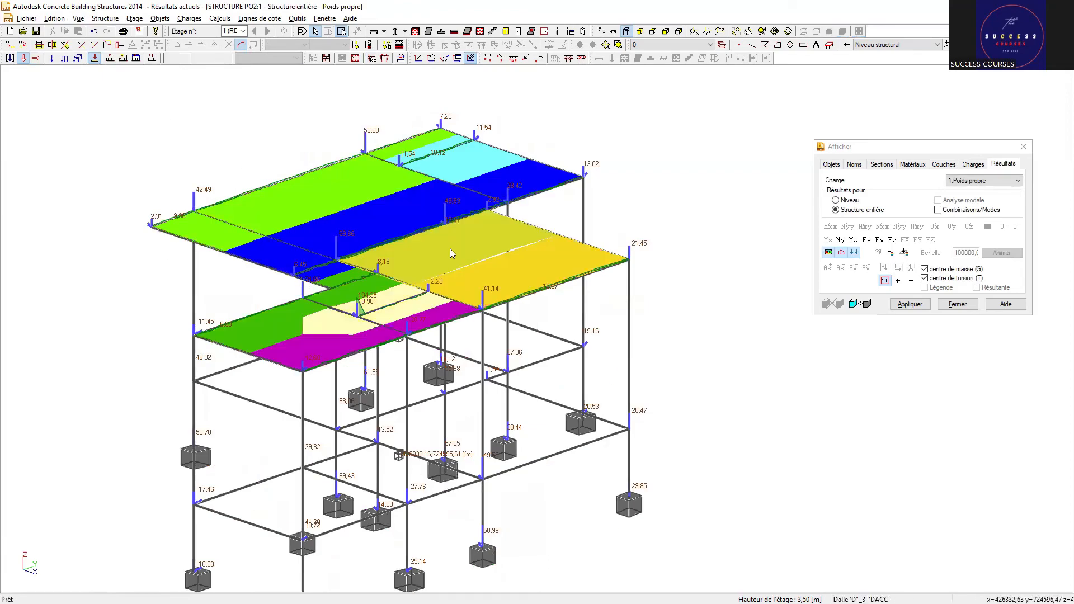
scroll(304, 491, "down", 1)
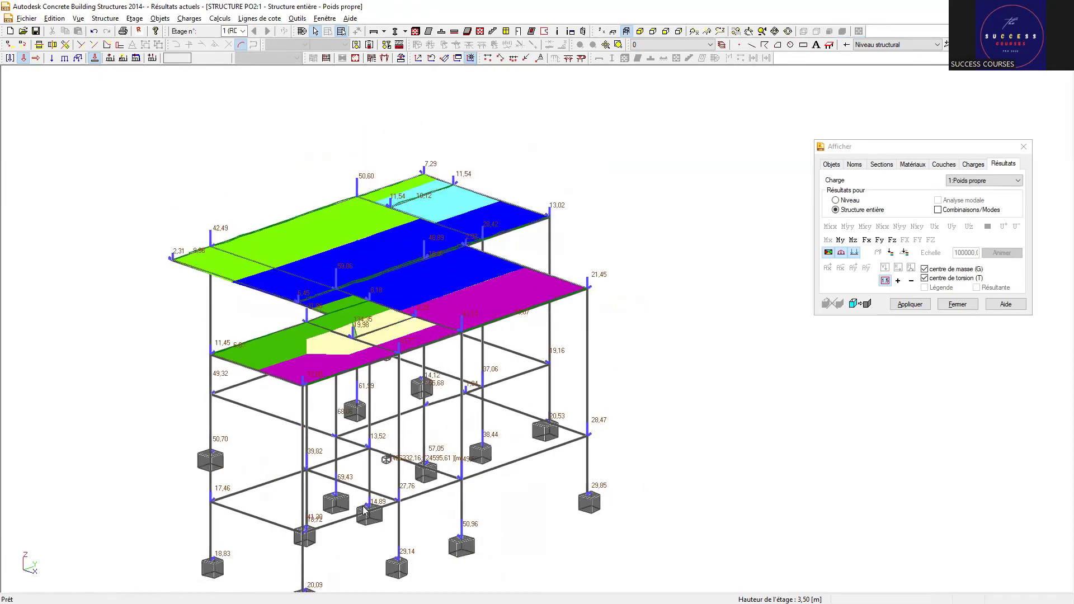
scroll(372, 495, "down", 1)
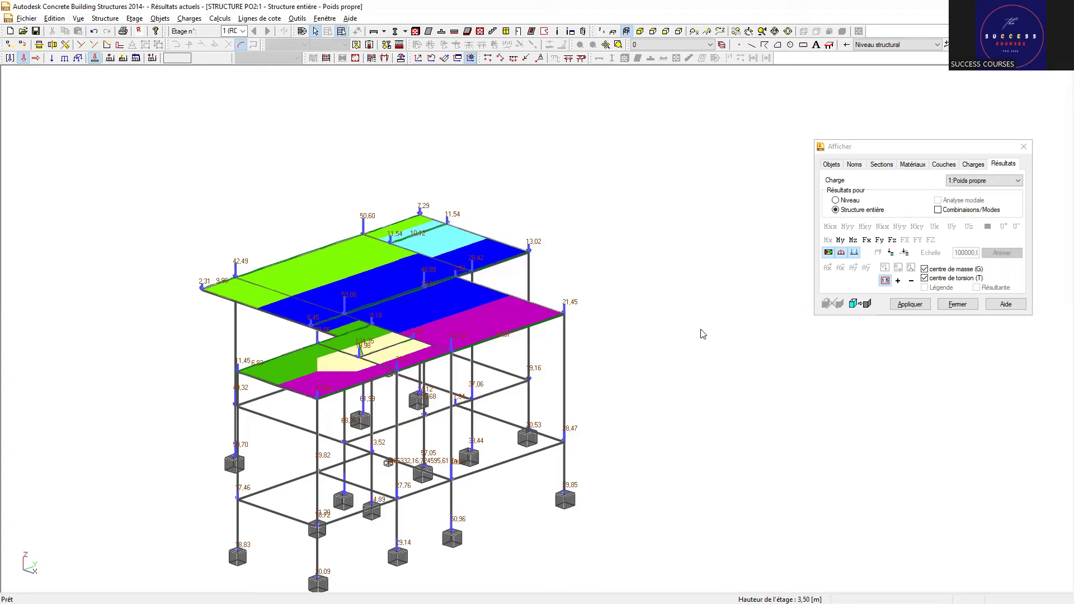
scroll(610, 381, "down", 1)
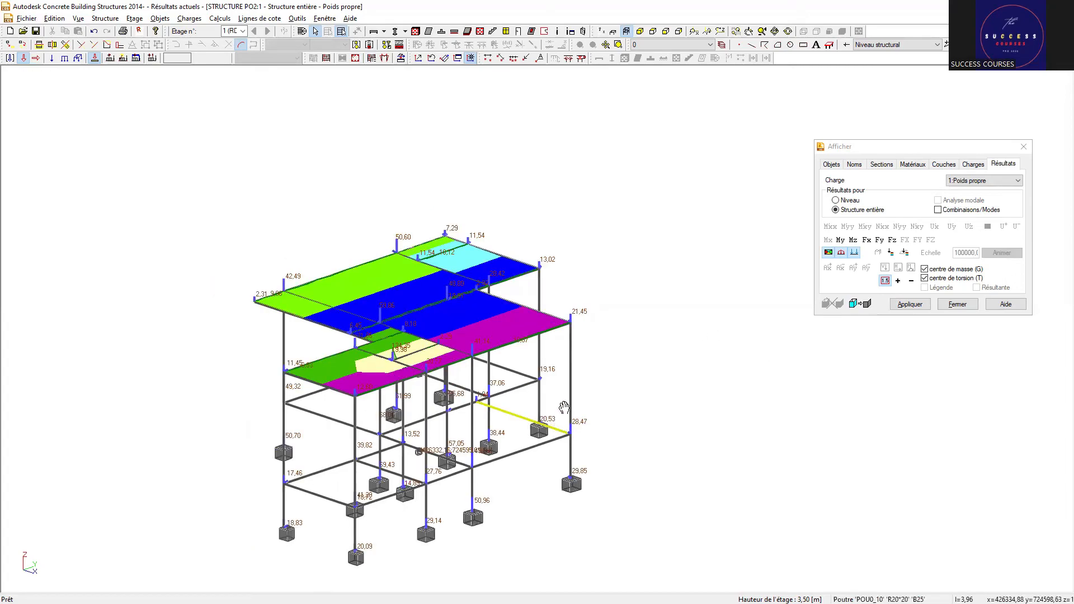
middle_click_drag(563, 409, 572, 392)
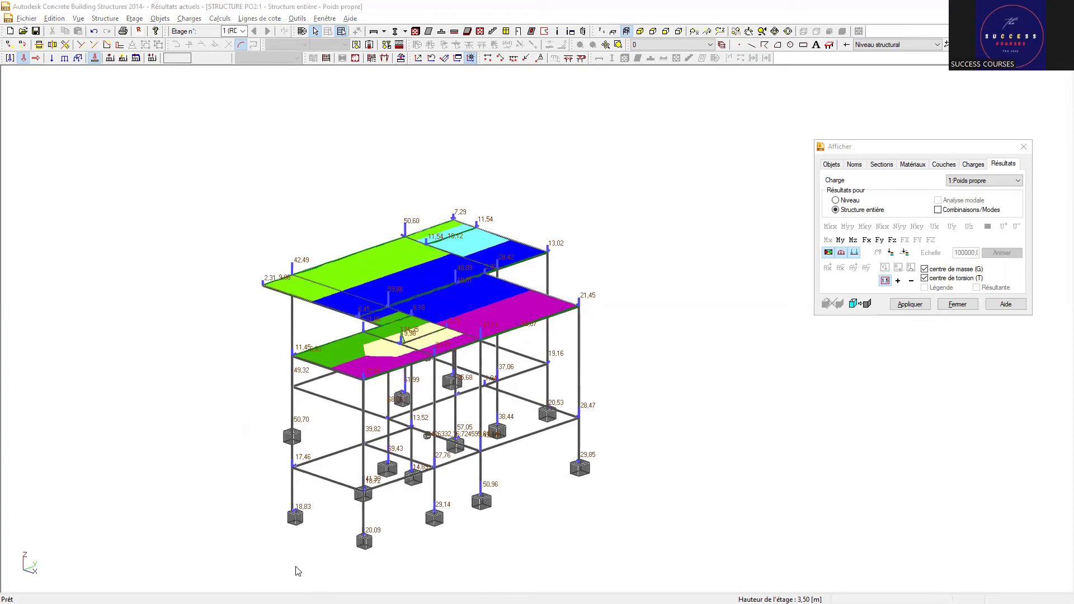
Consult ETAPES DE STRUCTURE.pdf in Chrome for the load, combination and calculation stages, and return to Concrete Building Structures
key("super")
mouse_move(258, 593)
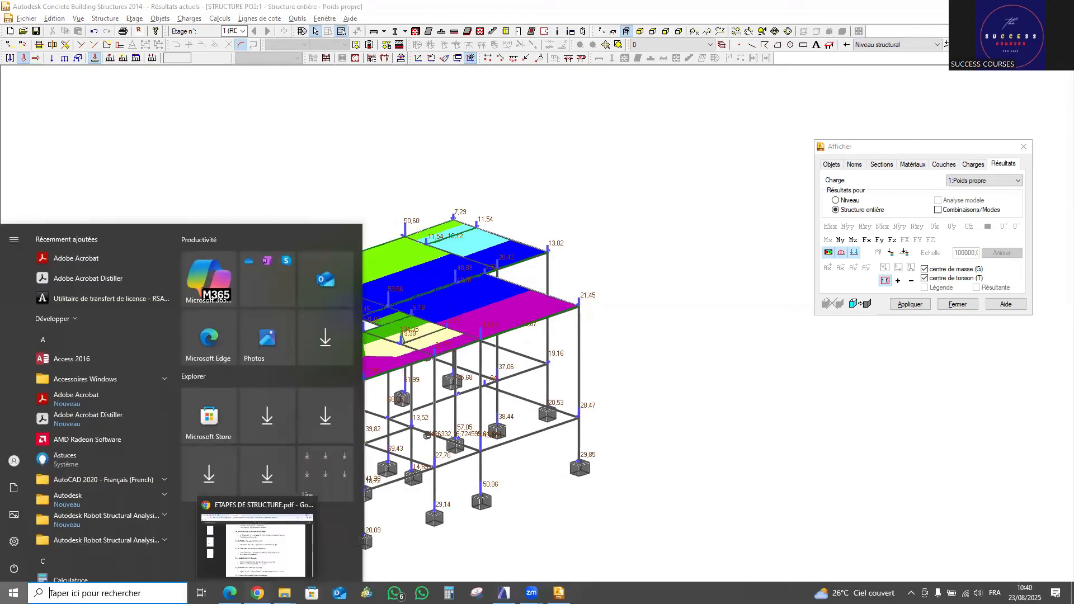
left_click(258, 542)
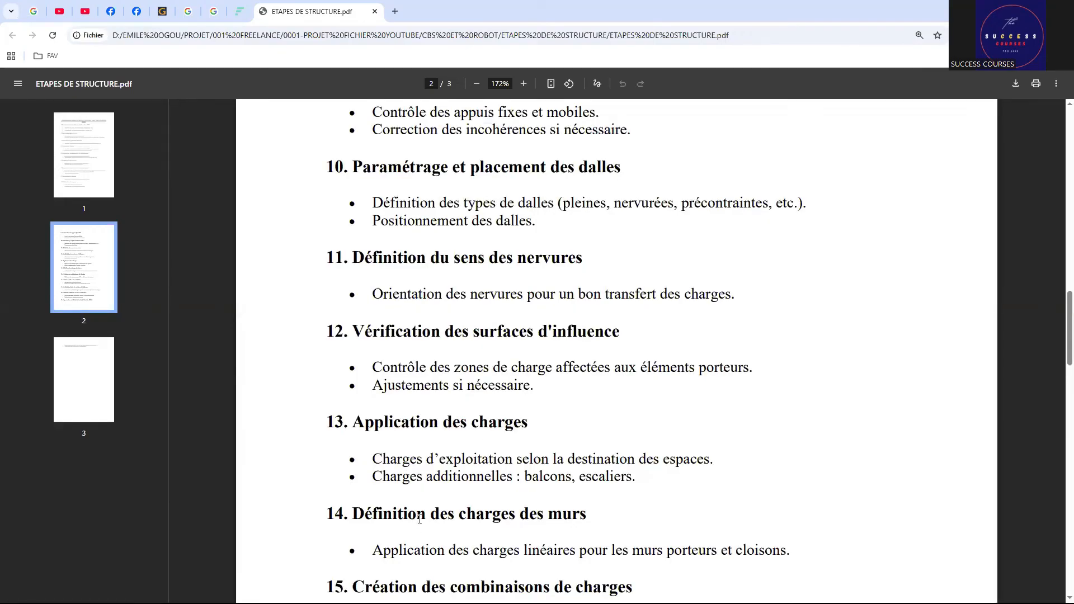
scroll(420, 518, "down", 2)
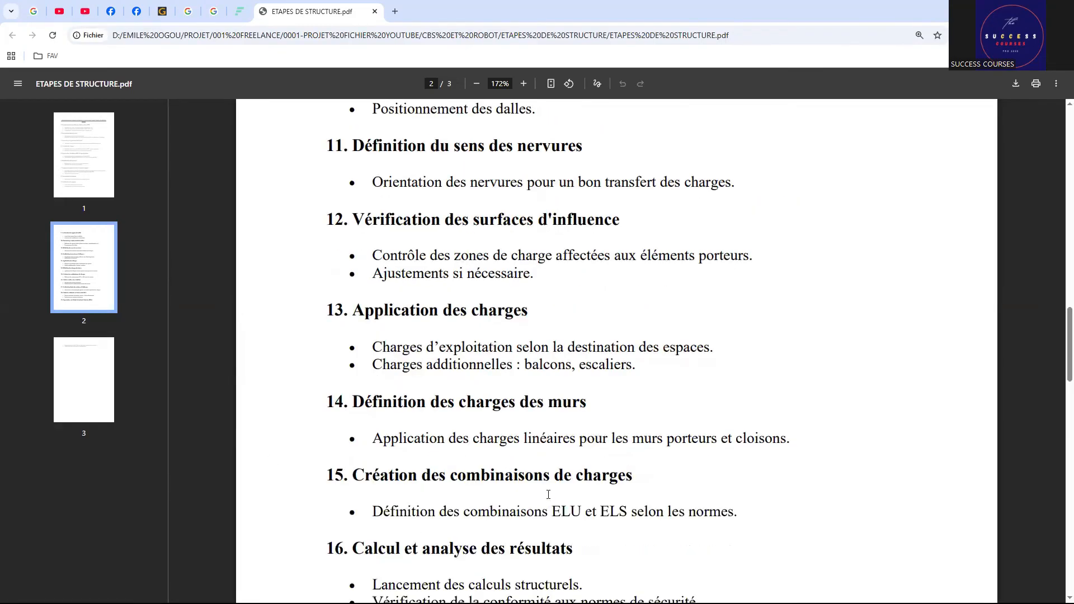
scroll(434, 490, "down", 4)
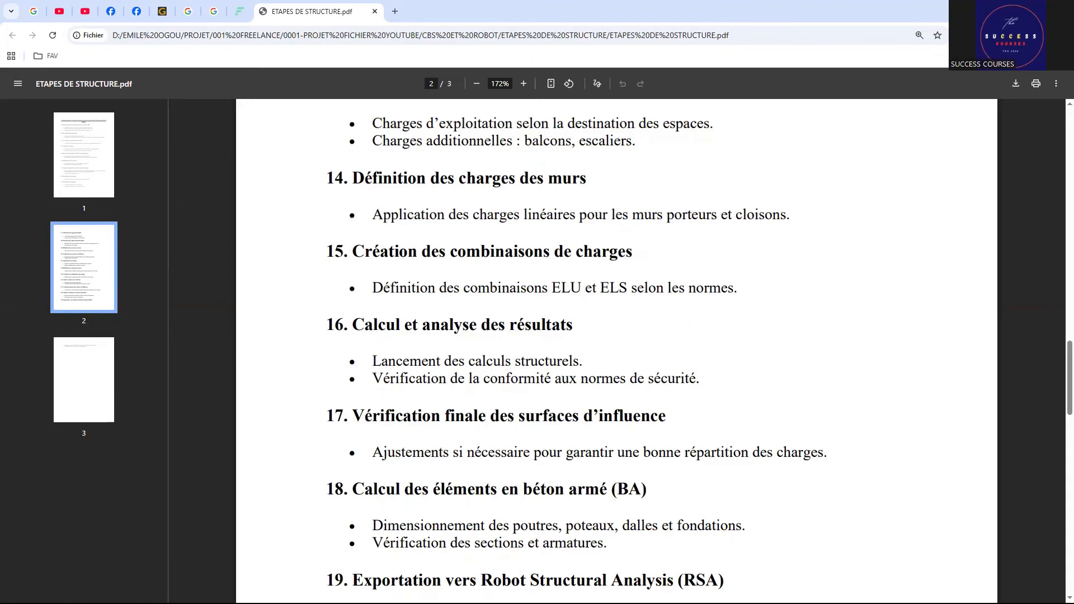
key("alt+Tab")
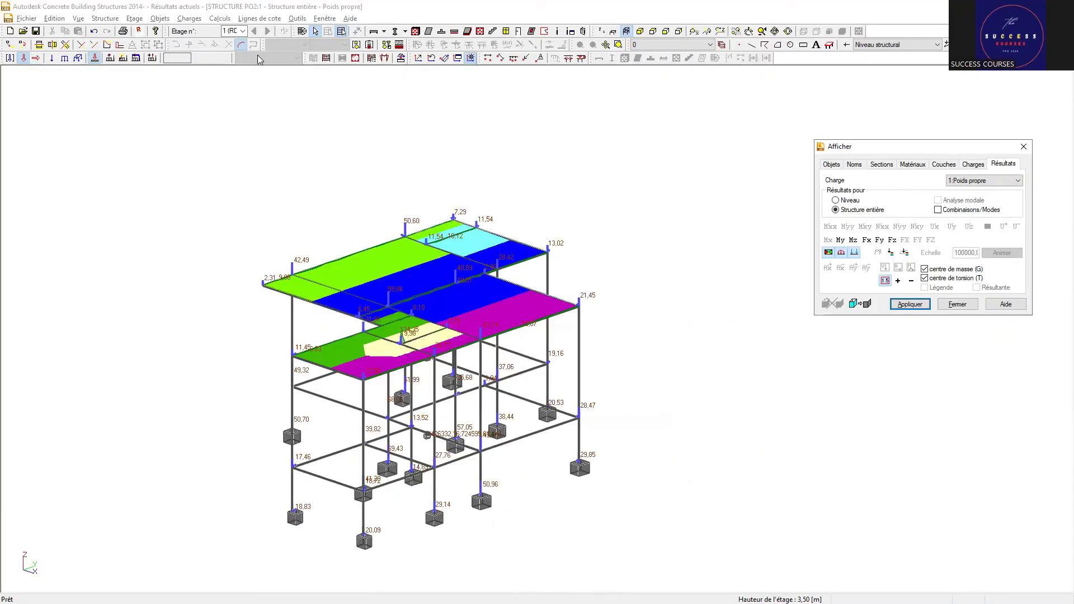
Open the load combinations, and display the ELU/3 combination results for the entire structure to examine the column and footing loads
left_click(189, 18)
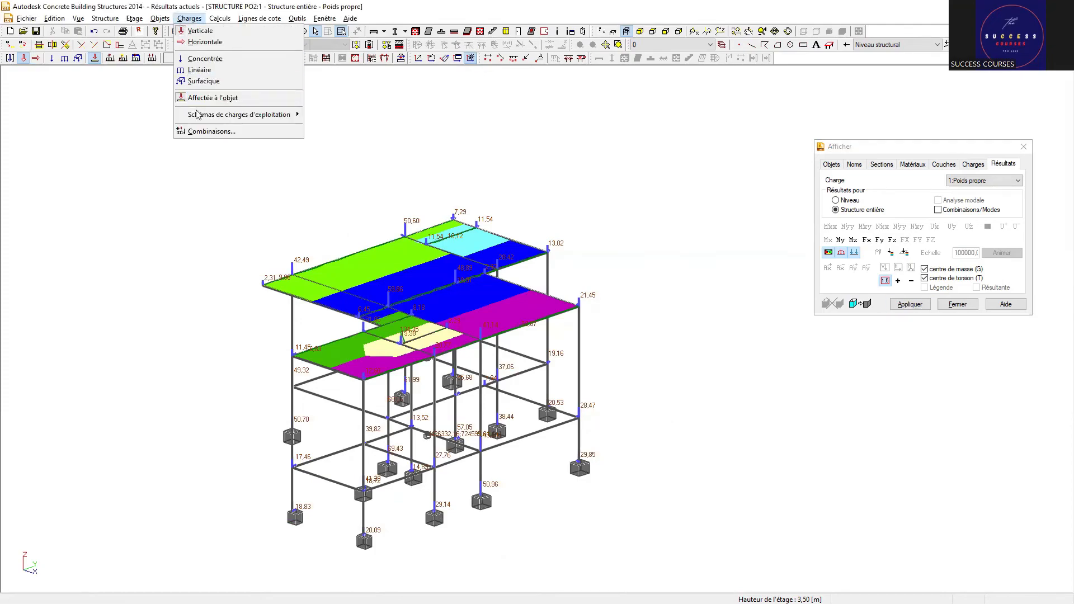
left_click(204, 131)
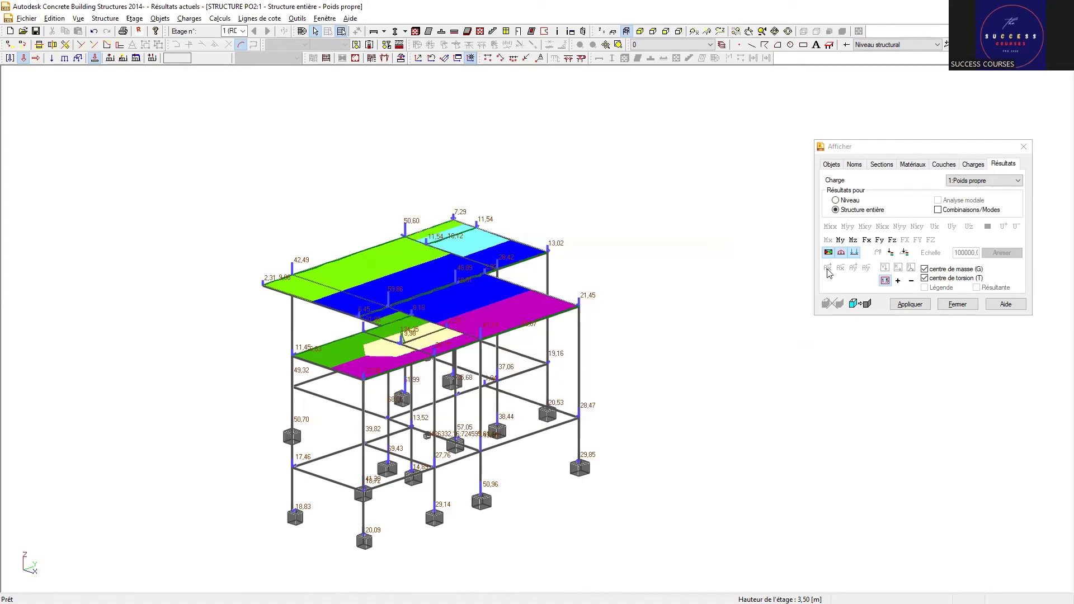
left_click(954, 211)
left_click(969, 181)
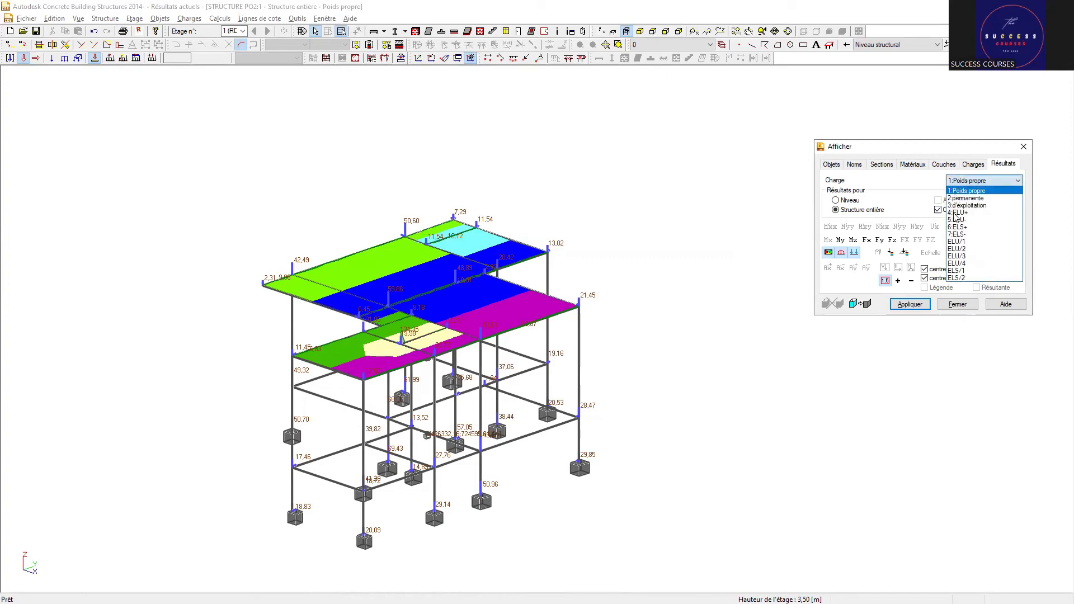
left_click(959, 256)
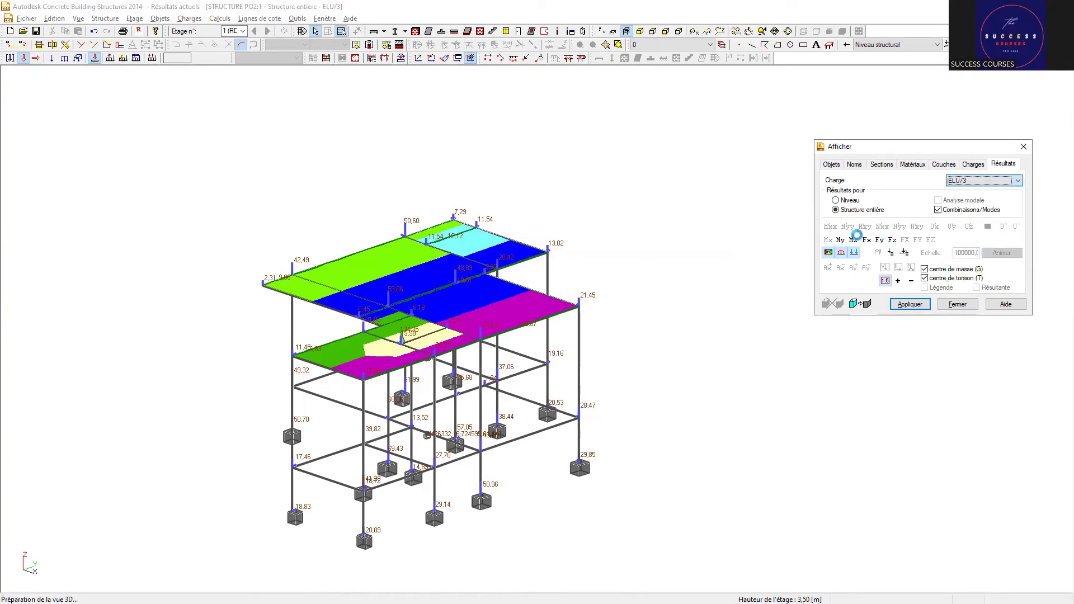
scroll(510, 482, "up", 3)
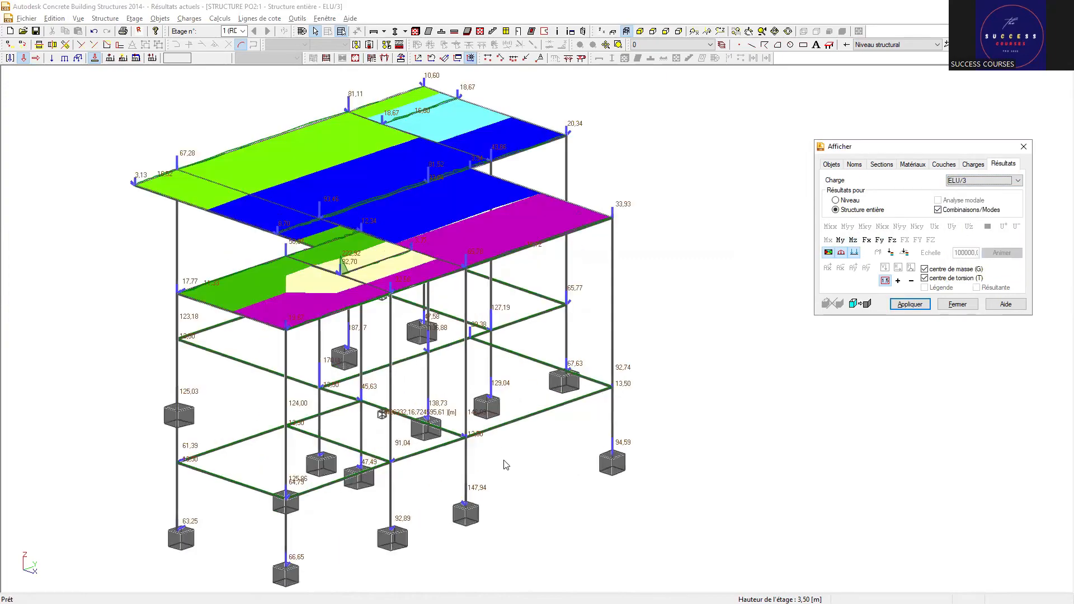
scroll(507, 465, "down", 3)
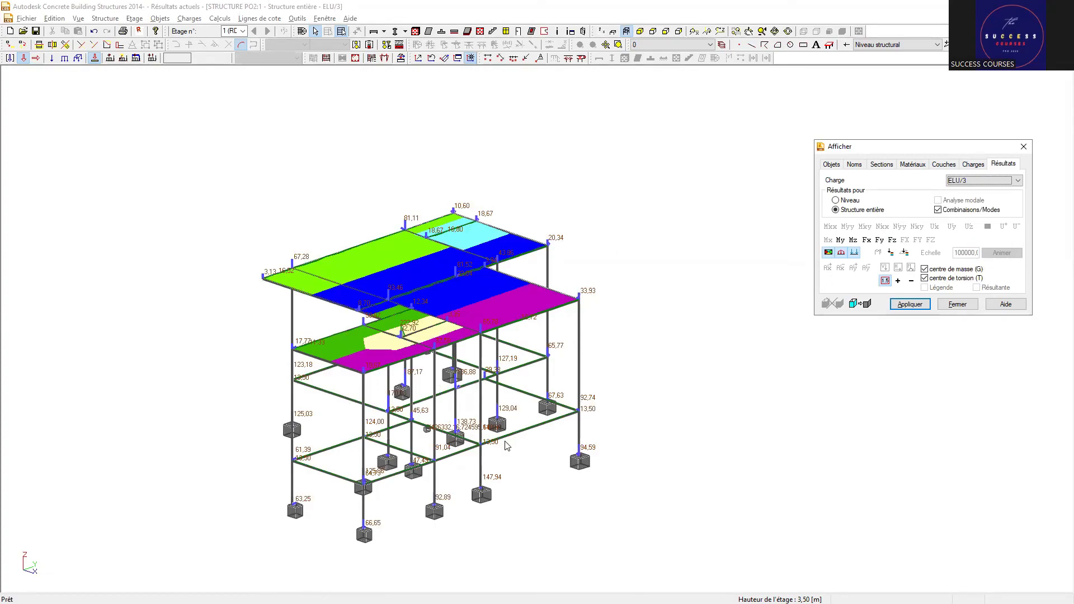
scroll(591, 351, "down", 1)
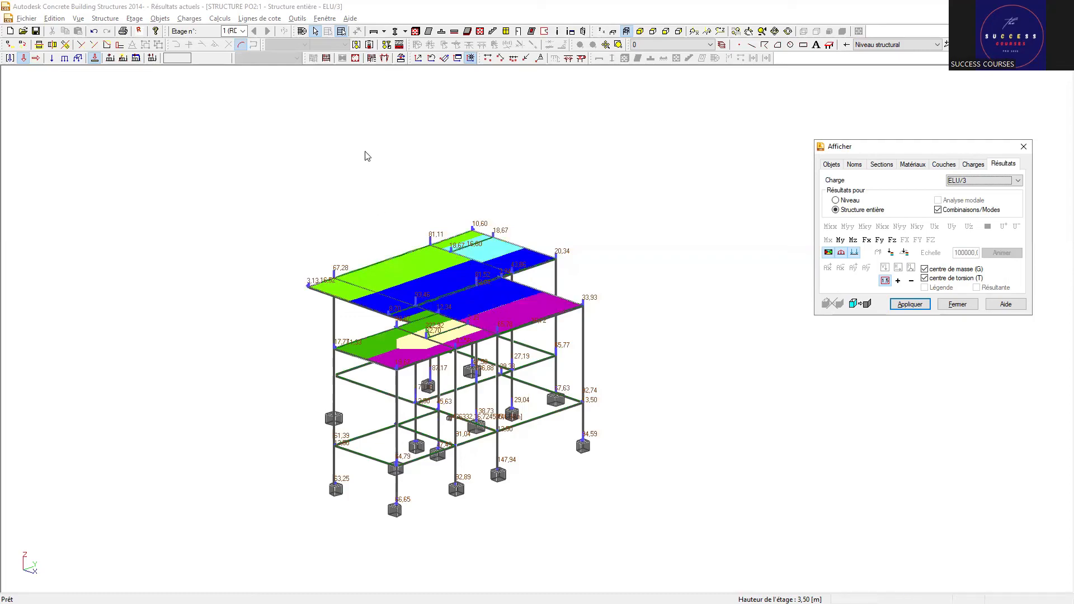
Launch Autodesk Robot Structural Analysis Professional 2014, accept its component registration, and return to Concrete Building Structures
left_click(233, 122)
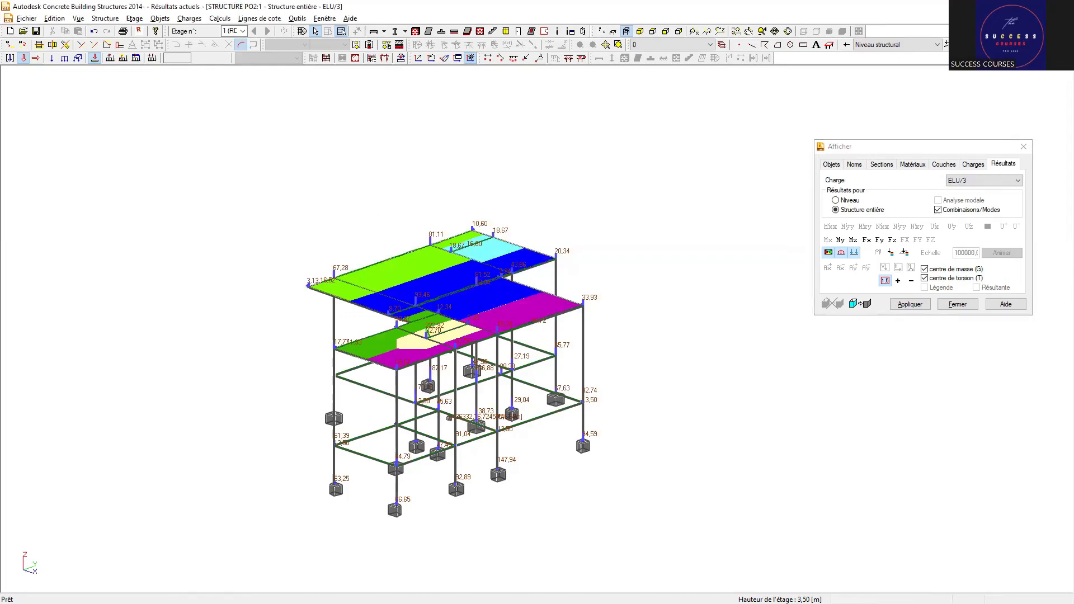
left_click(1010, 6)
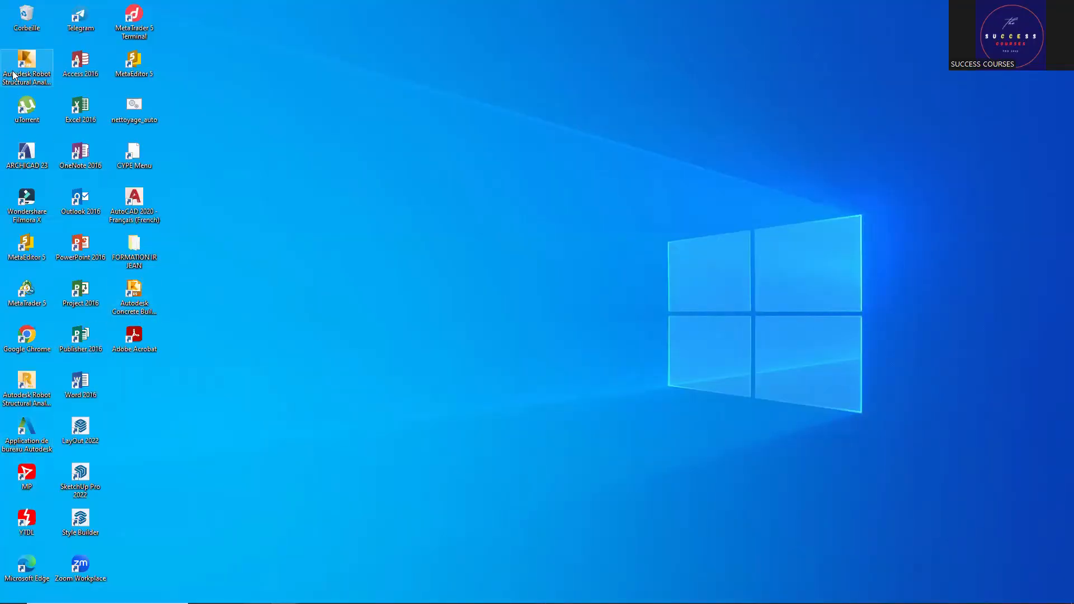
left_click(34, 71)
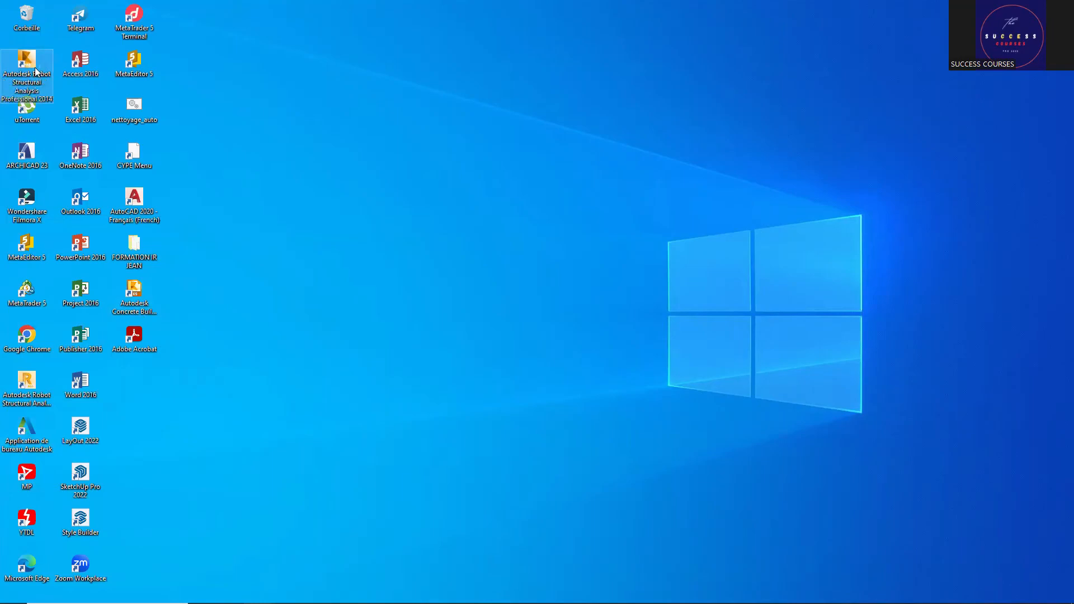
double_click(35, 71)
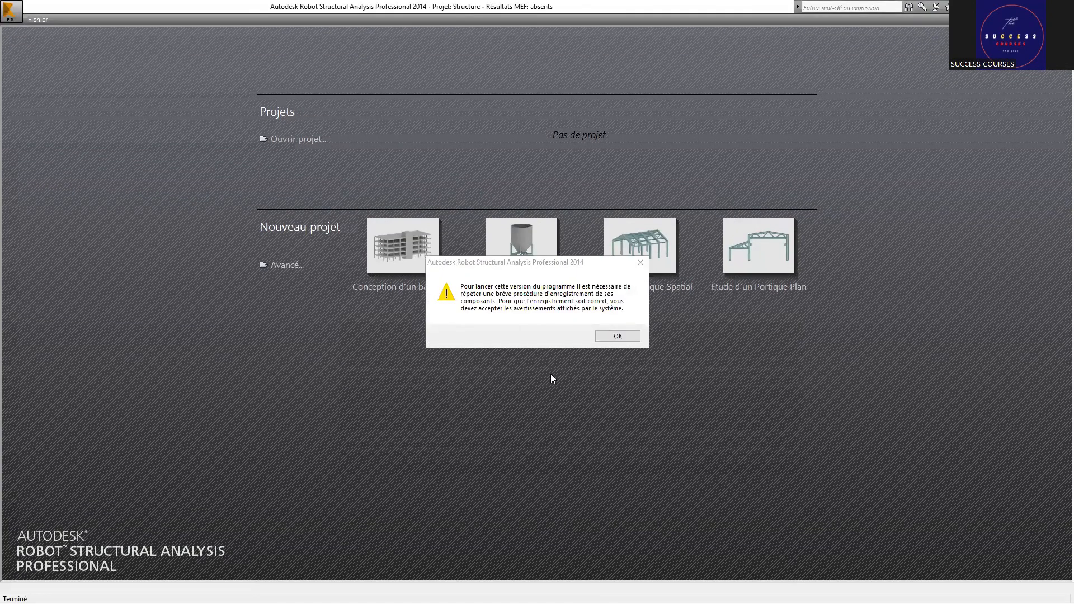
key("super")
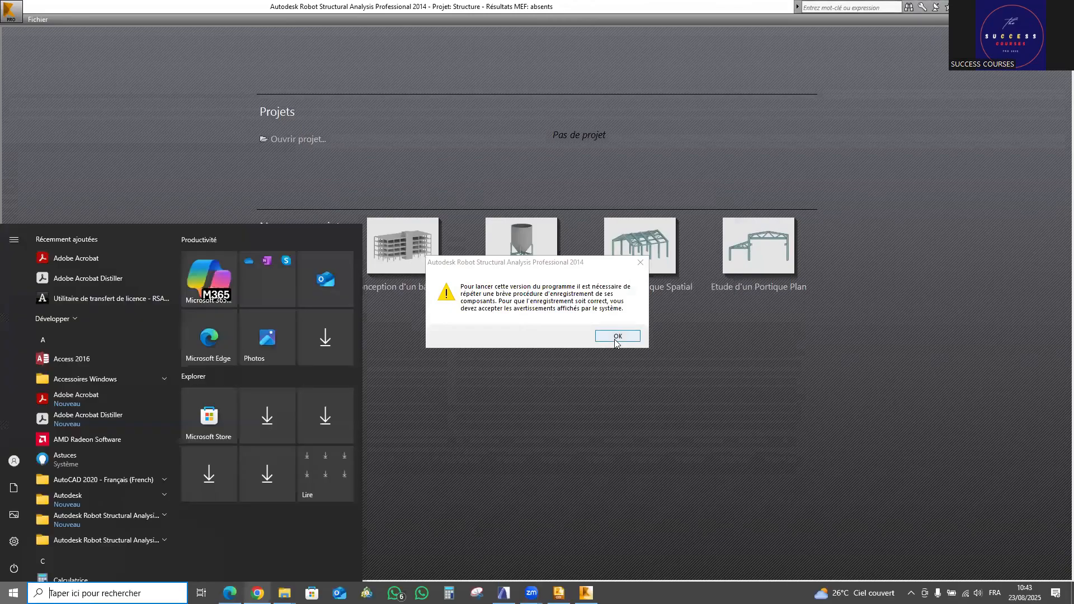
left_click(615, 337)
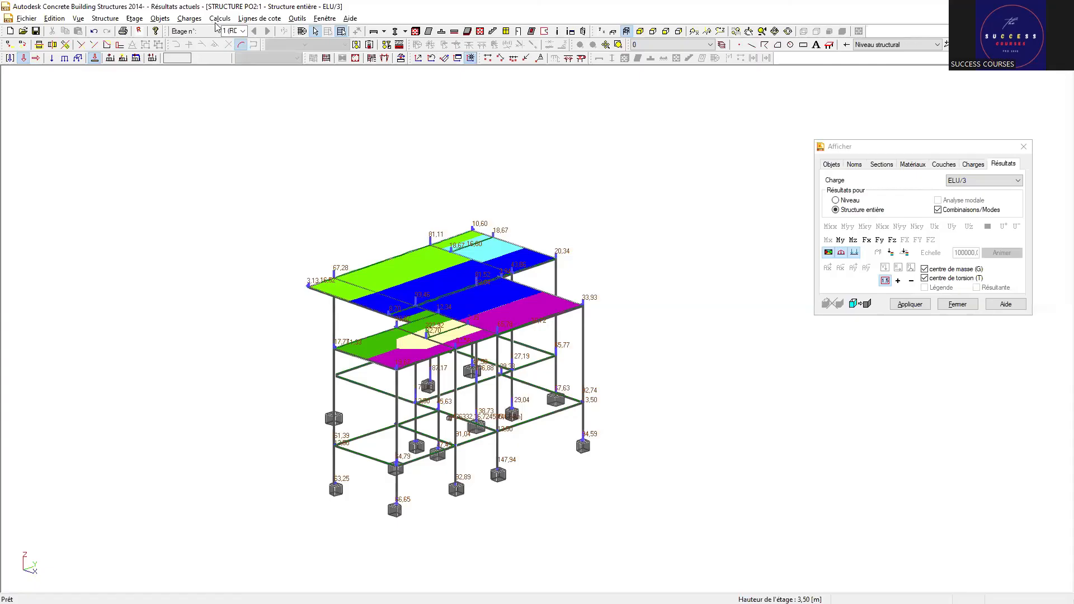
Restrict the Réel BA element dimensioning to Poutres with Passage aux modules dimensionnants, check the soil parameters, and try to calculate
left_click(219, 18)
left_click(264, 65)
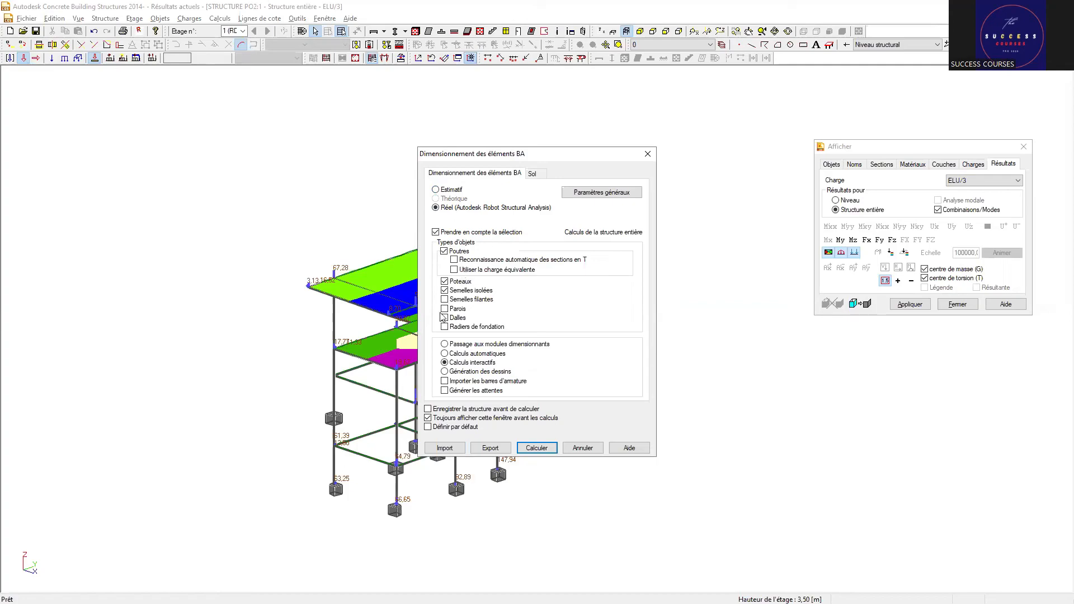
left_click(447, 290)
left_click(444, 282)
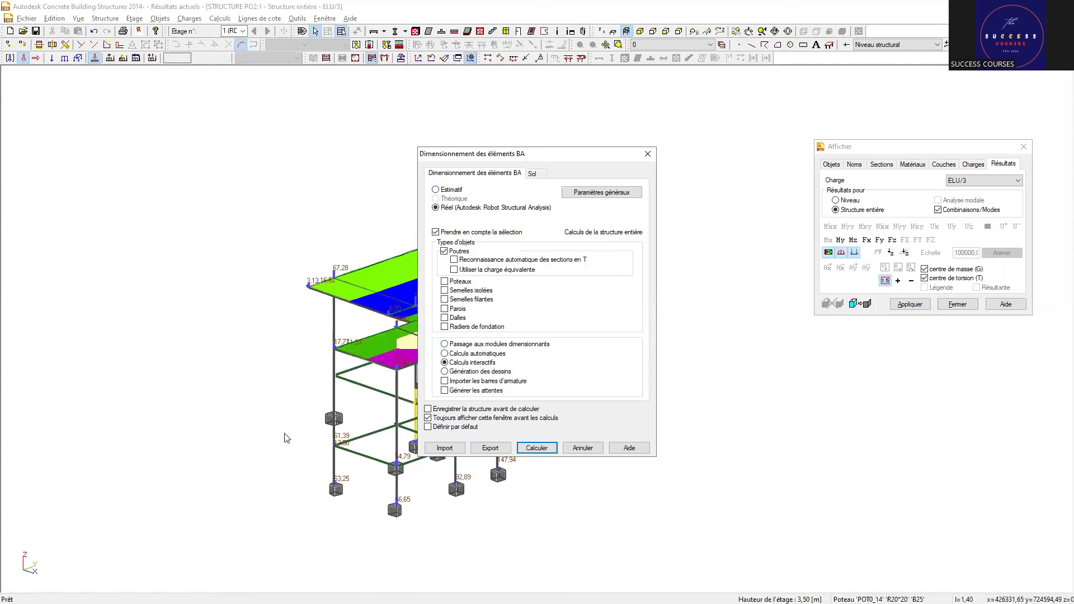
left_click(444, 344)
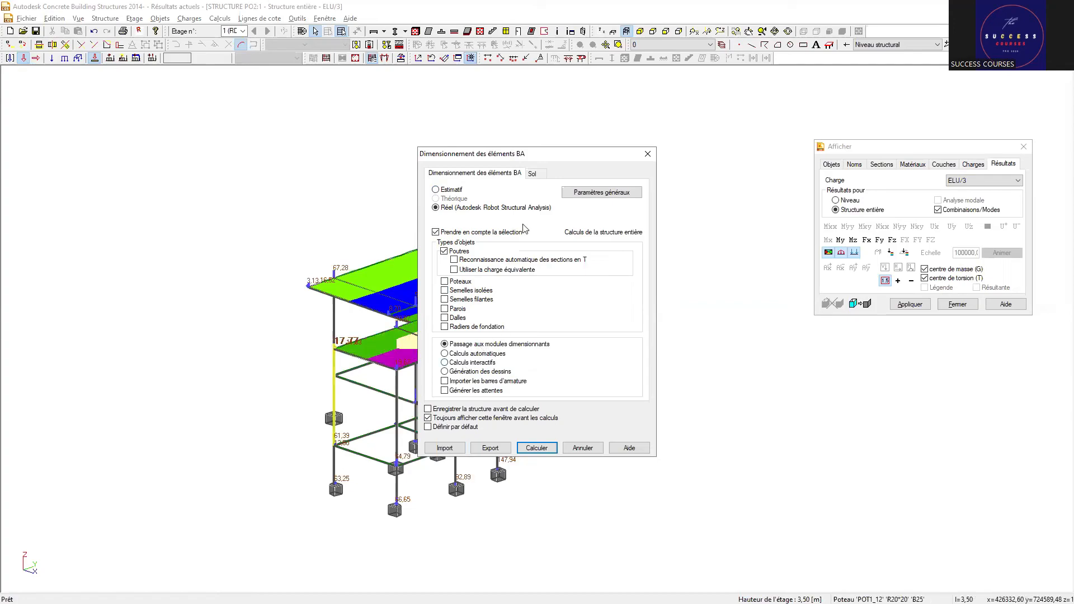
left_click(532, 173)
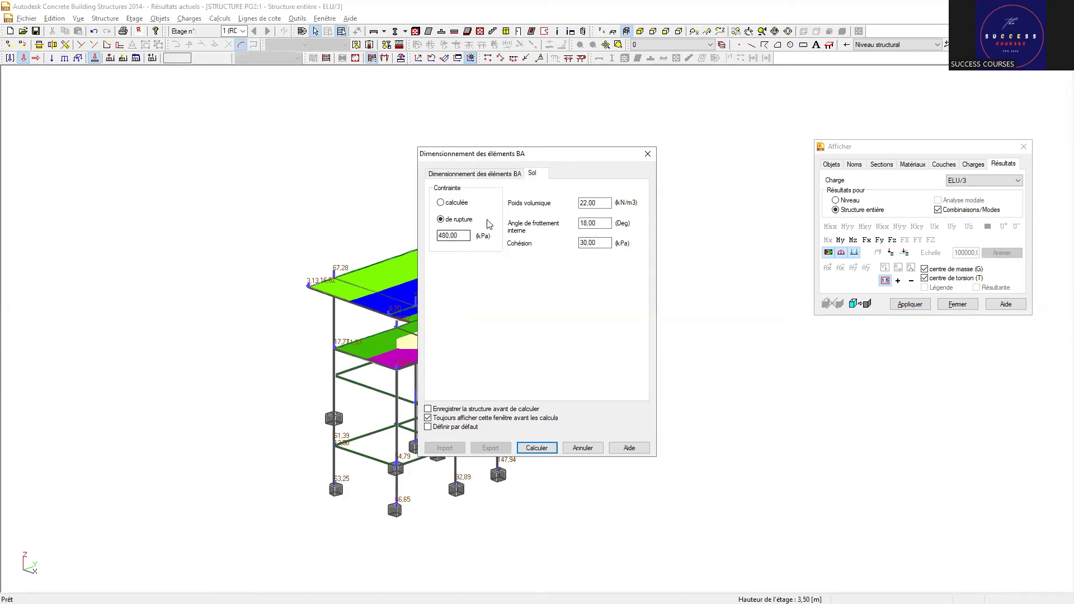
left_click(478, 176)
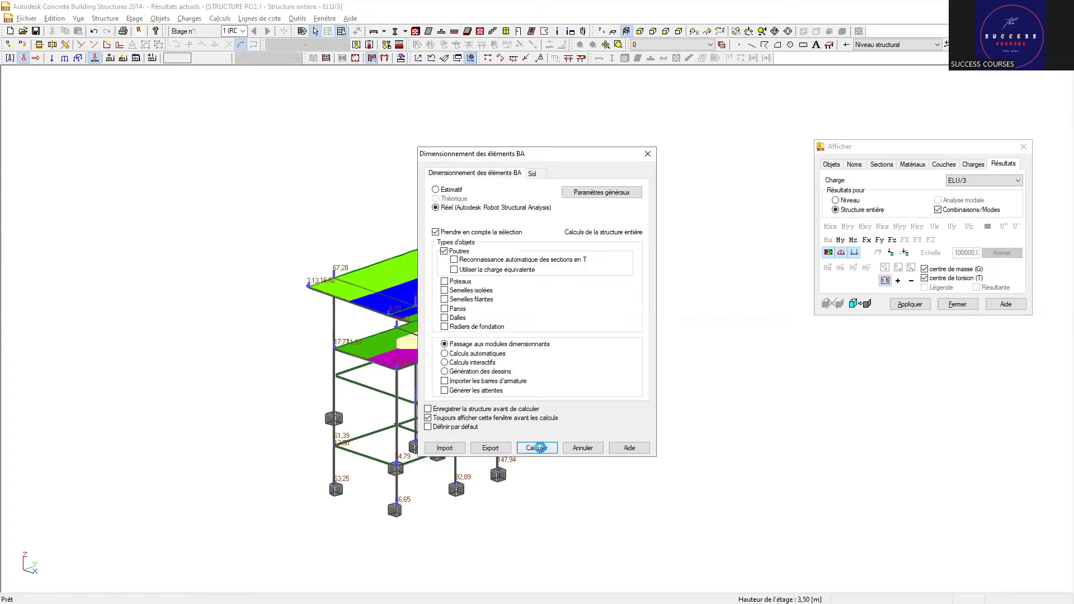
left_click(538, 448)
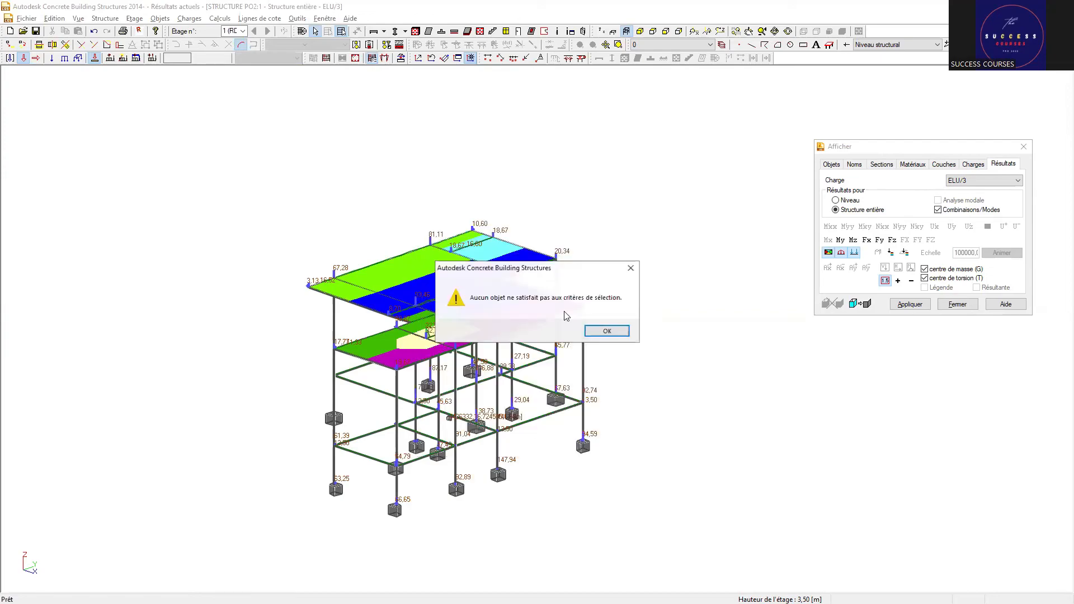
left_click(596, 336)
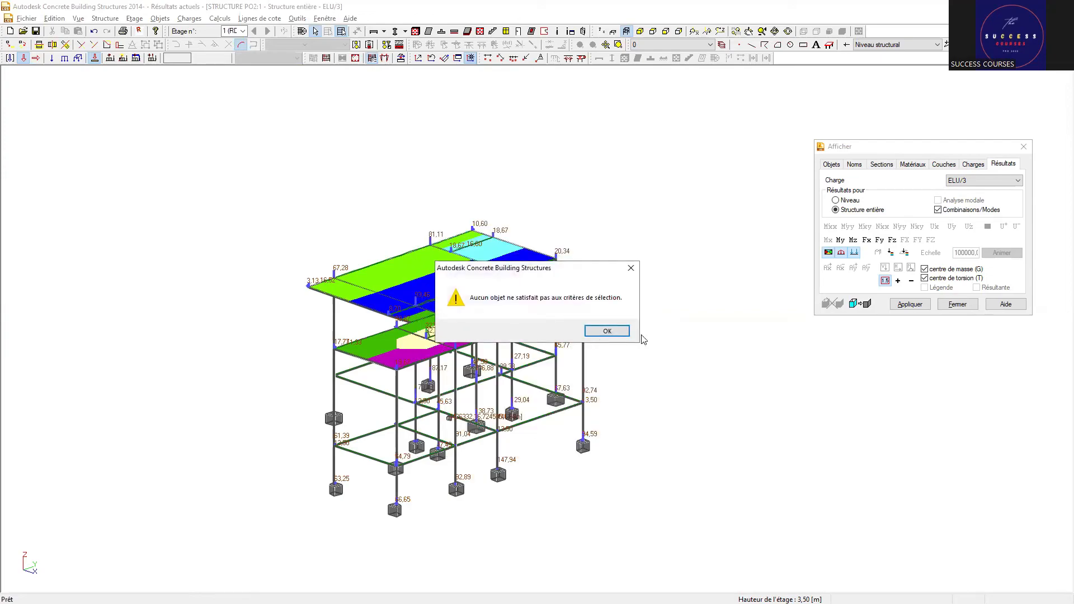
Select the entire structure and run the BA dimensioning to transfer its beams to Robot Structural Analysis
left_click_drag(176, 118, 754, 553)
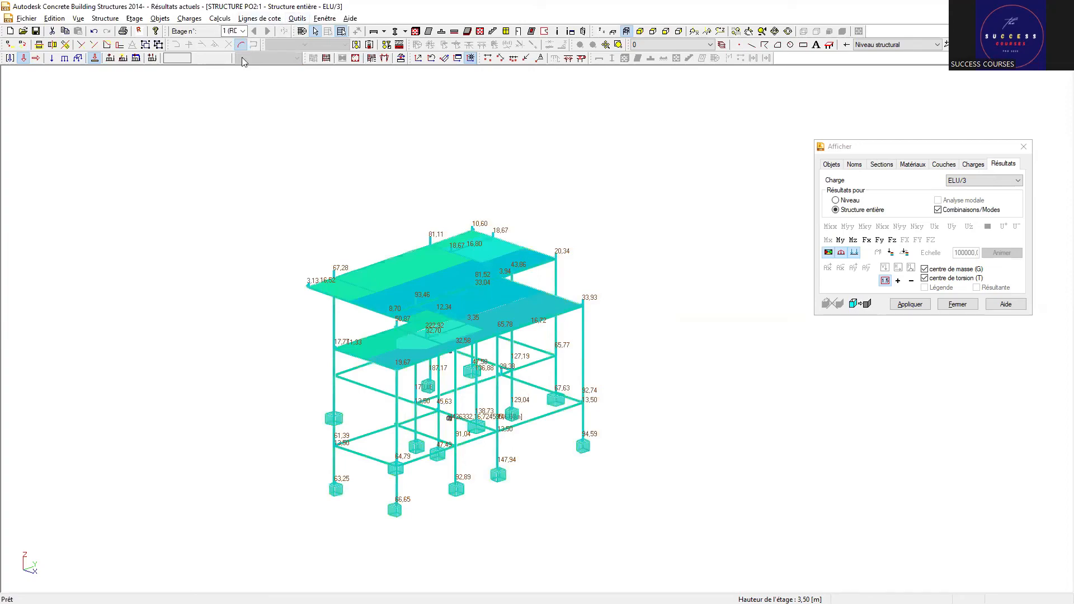
left_click(220, 17)
left_click(243, 64)
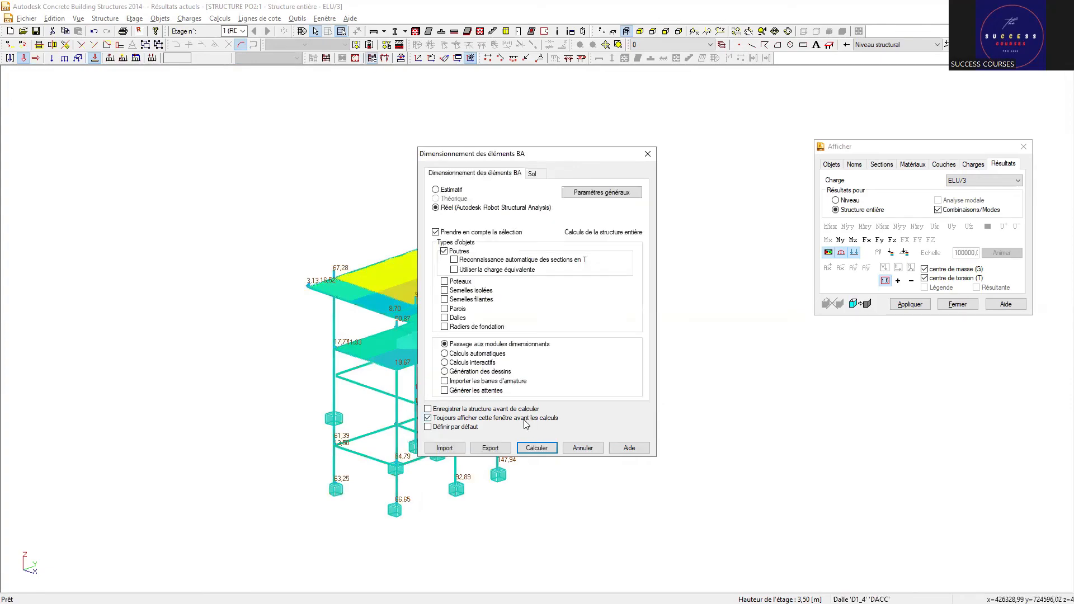
left_click(535, 447)
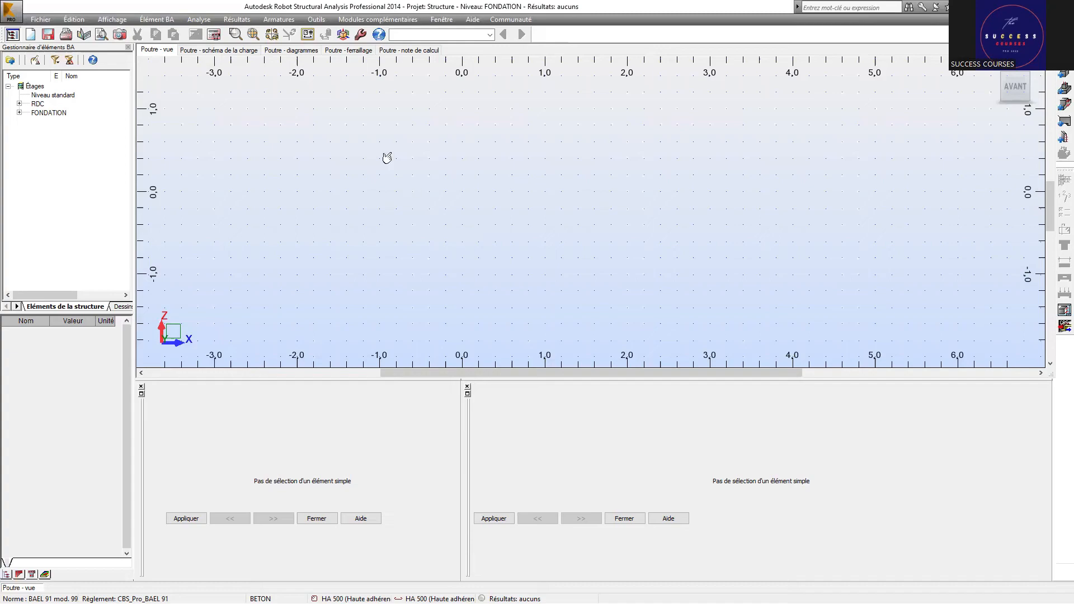
List the beams of the RDC and FONDATION levels, and delete all the FONDATION beams
left_click(19, 104)
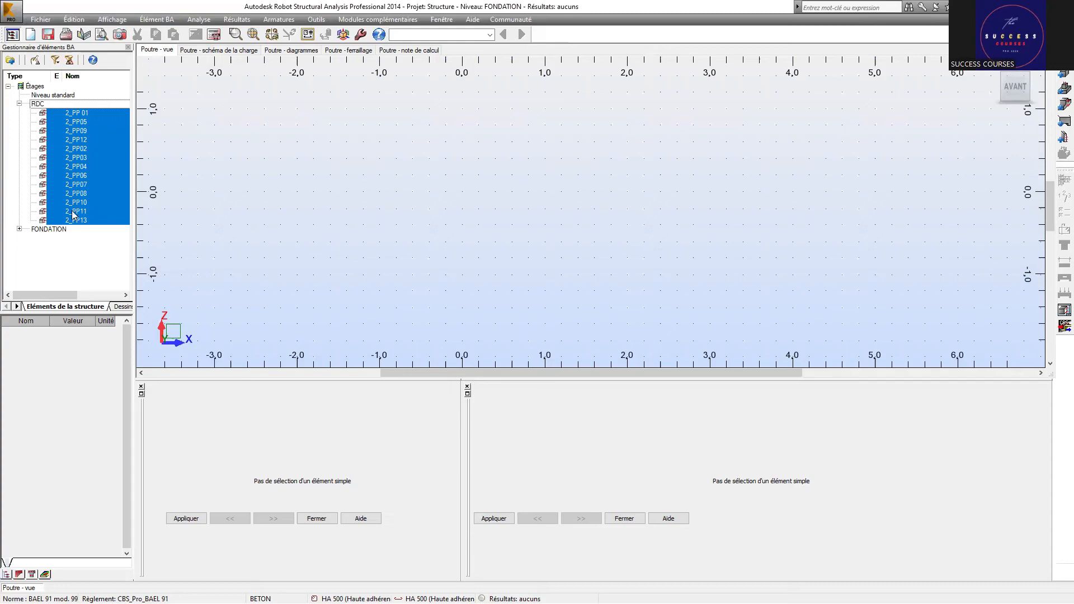
left_click(19, 229)
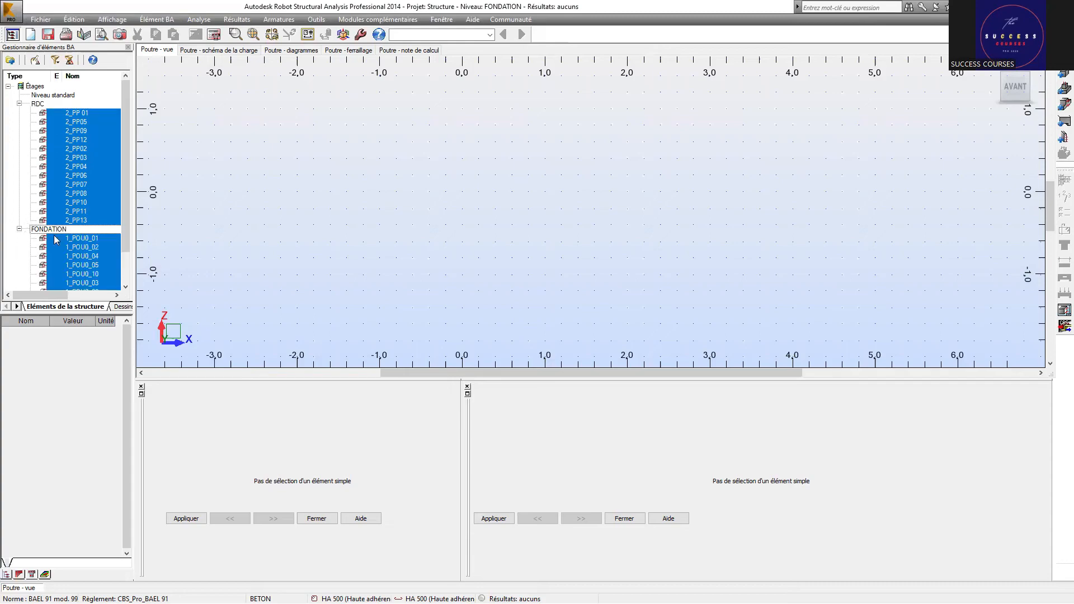
scroll(61, 243, "down", 2)
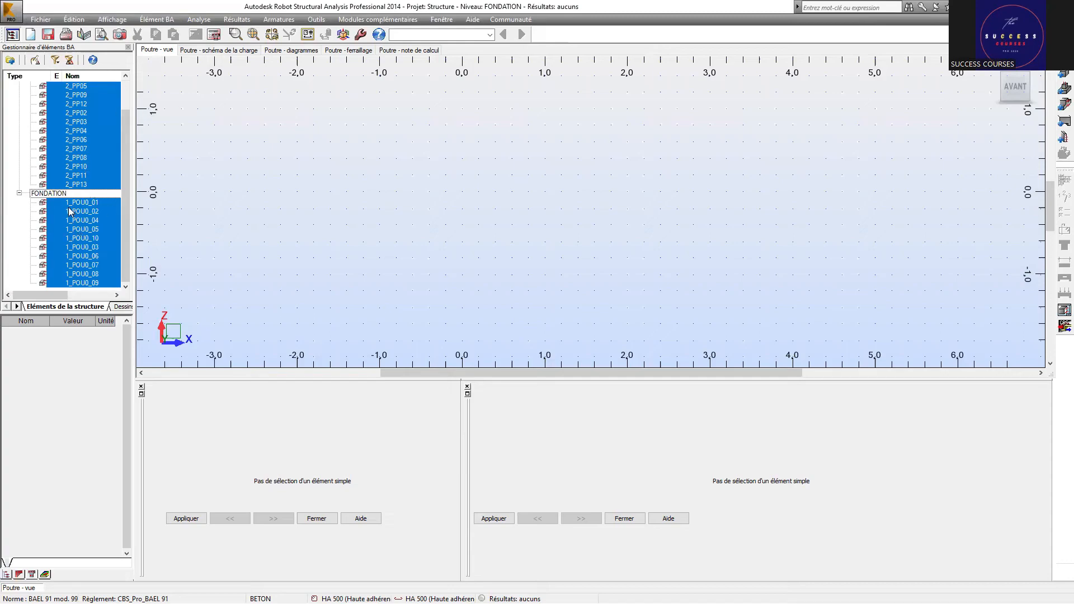
left_click(61, 204)
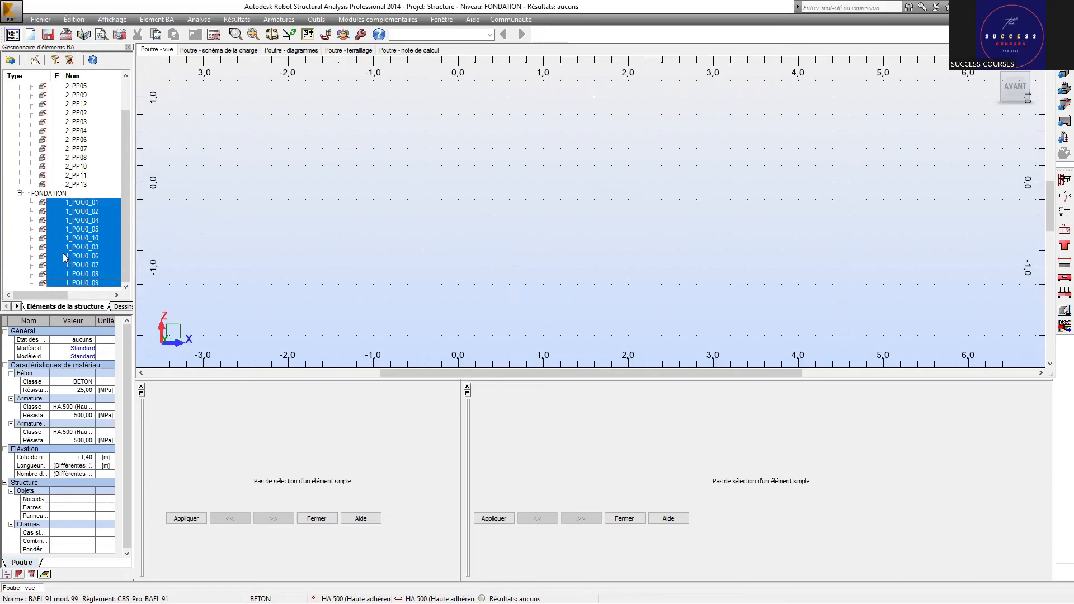
key("Delete")
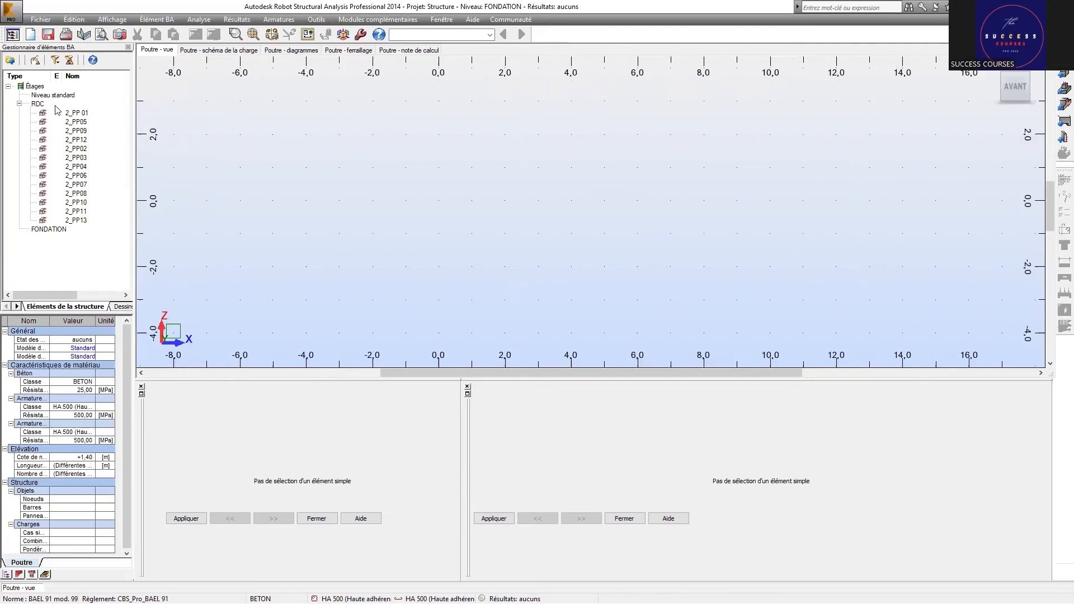
Review the program preferences for languages, general parameters, view parameters, display, and toolbars and menus, and accept them
left_click(317, 20)
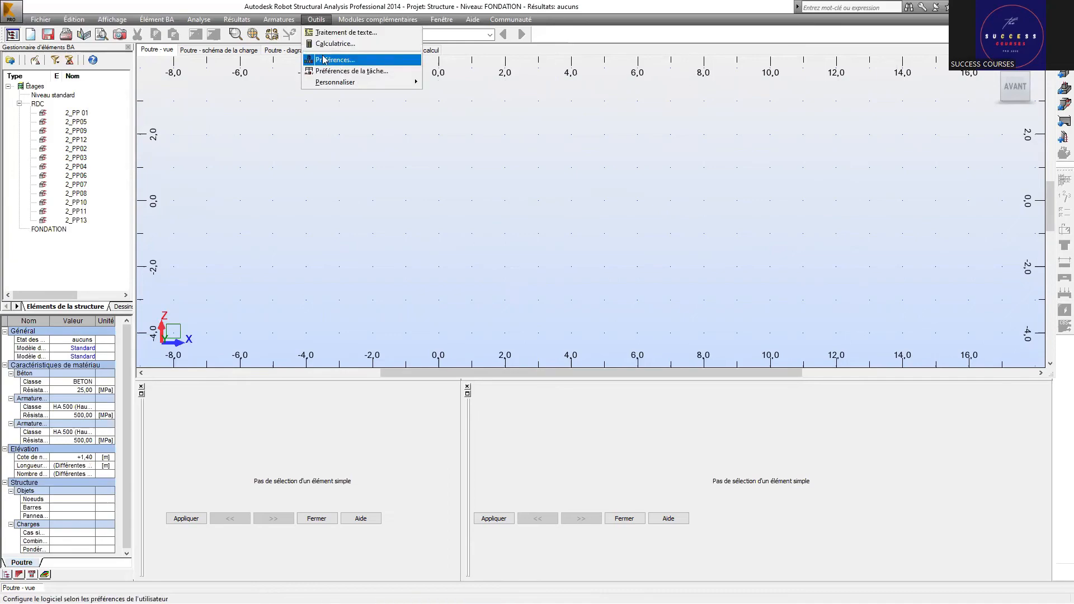
left_click(333, 59)
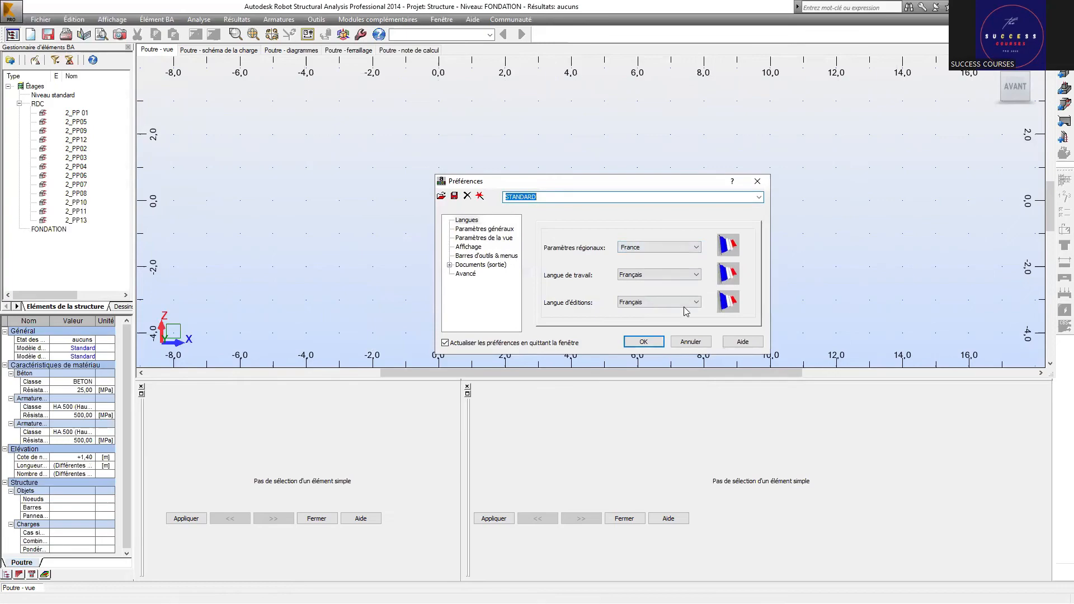
left_click(466, 221)
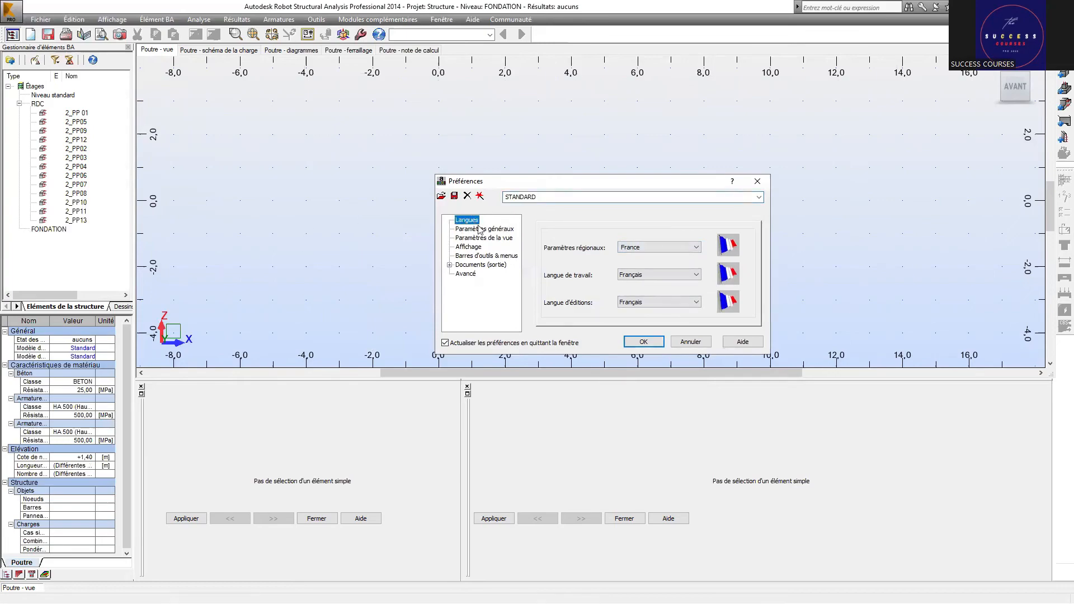
left_click(480, 230)
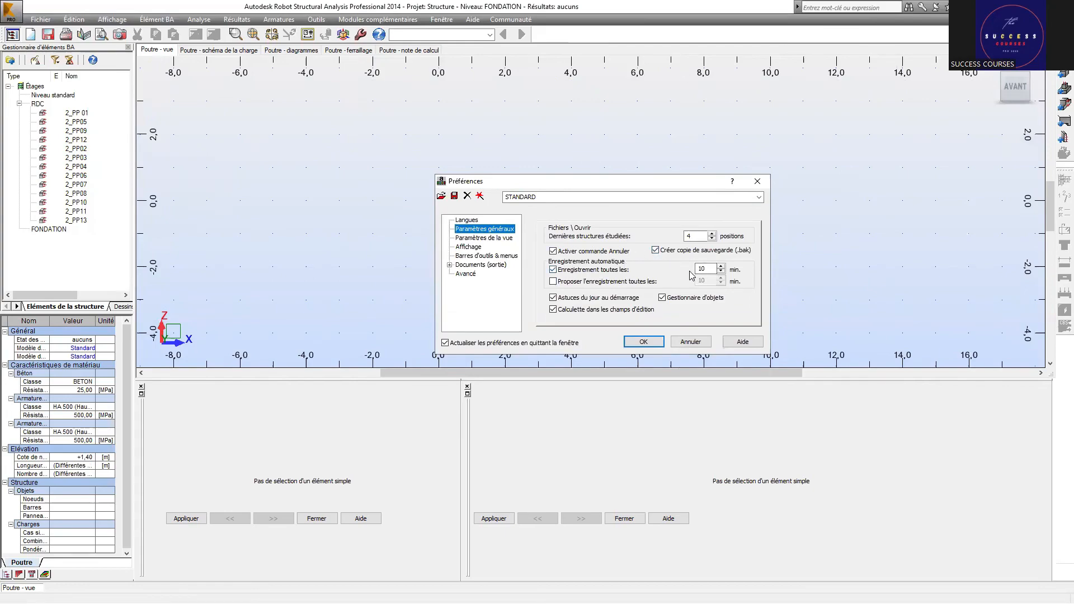
left_click(486, 238)
left_click(470, 247)
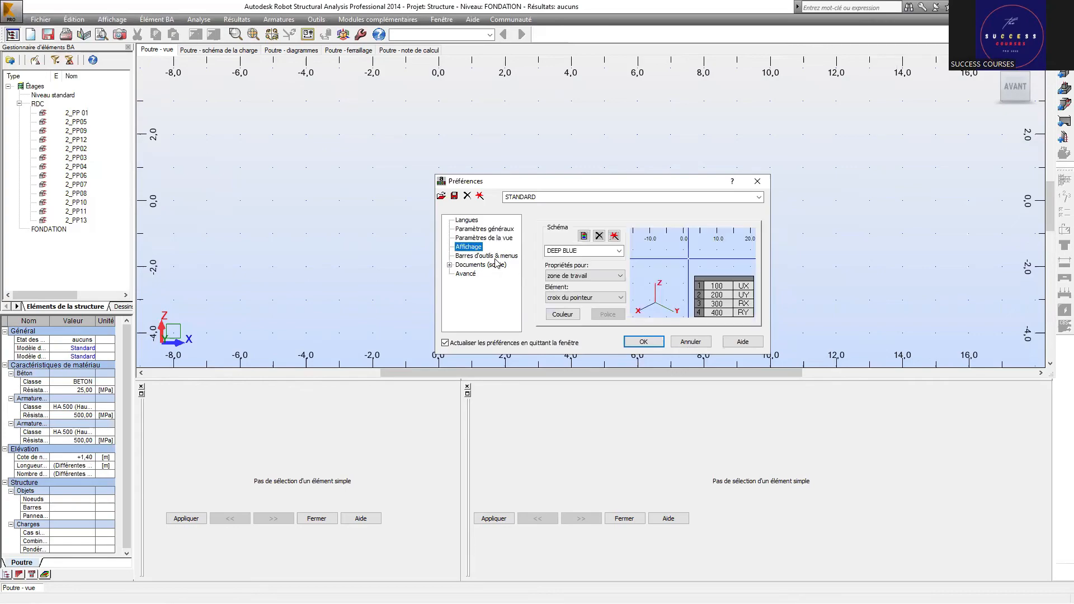
left_click(491, 257)
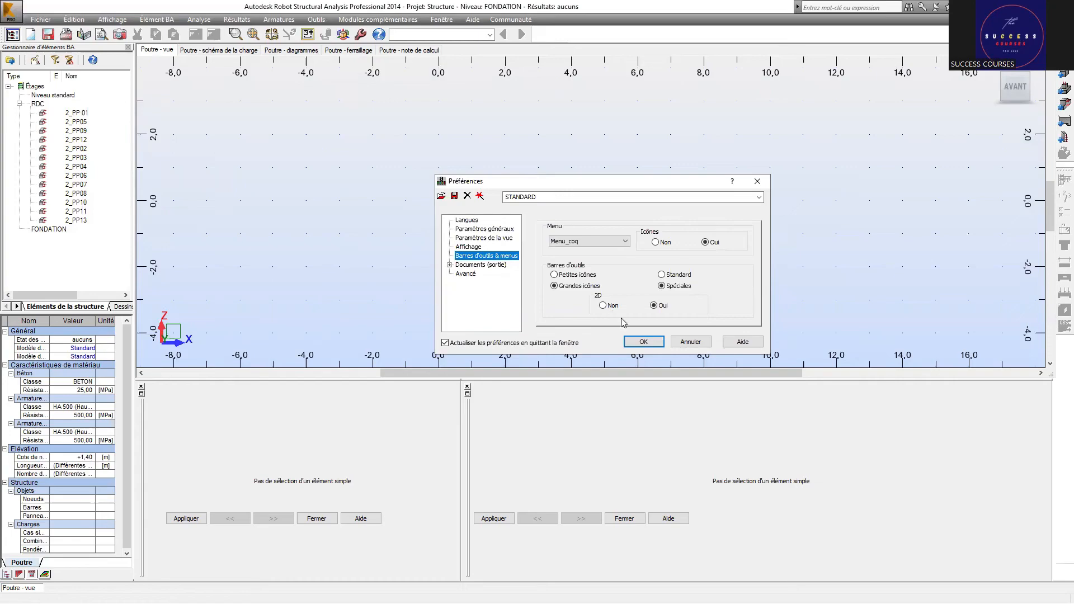
left_click(642, 341)
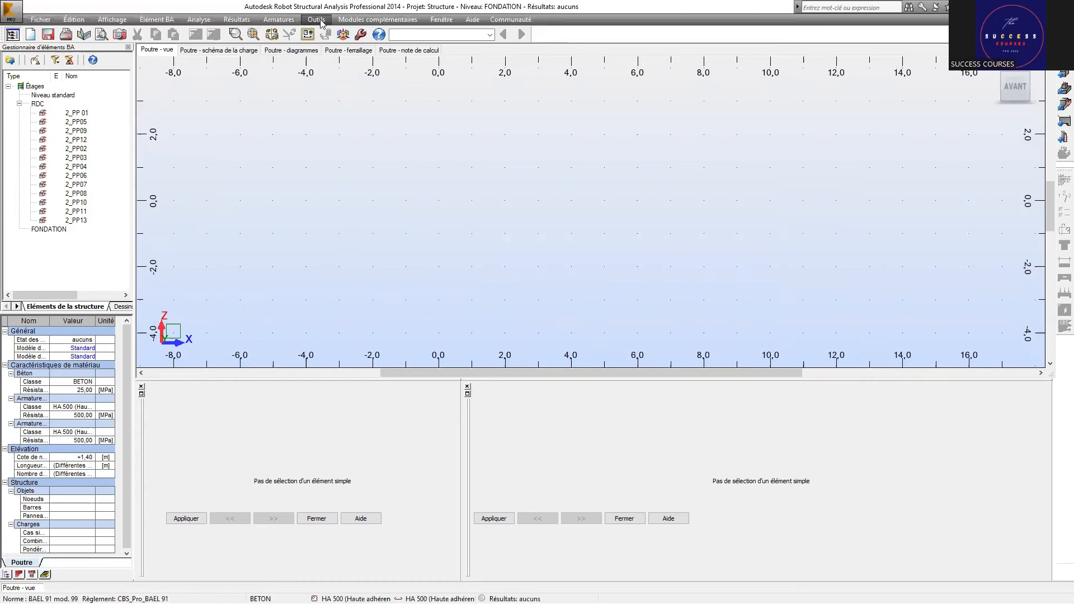
Set the section dimensions format to two decimals (0,21) in the task preferences, and save the parameters as defaults
left_click(316, 19)
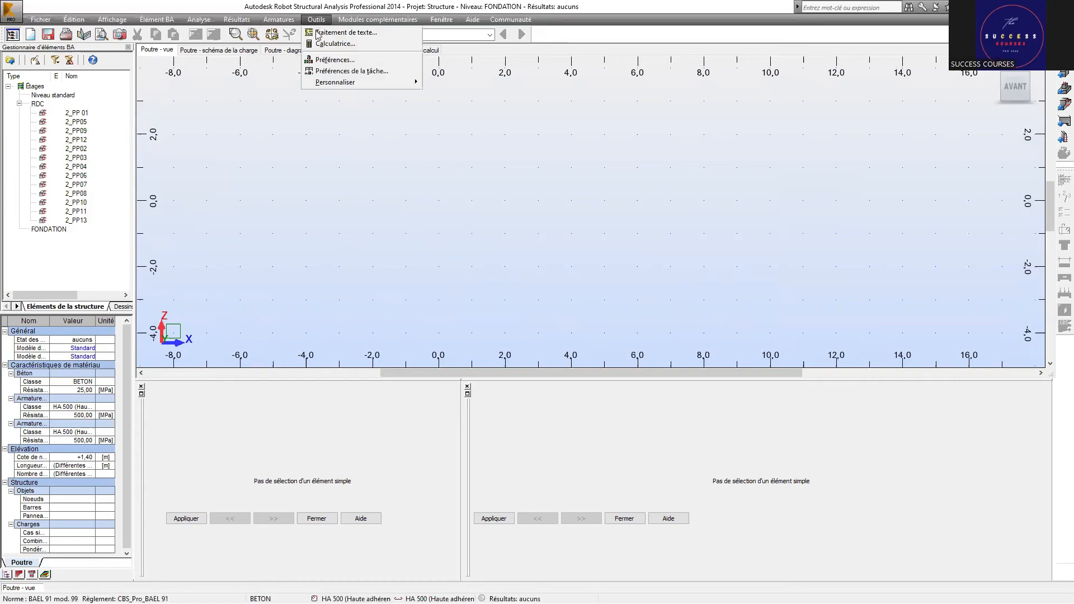
left_click(338, 75)
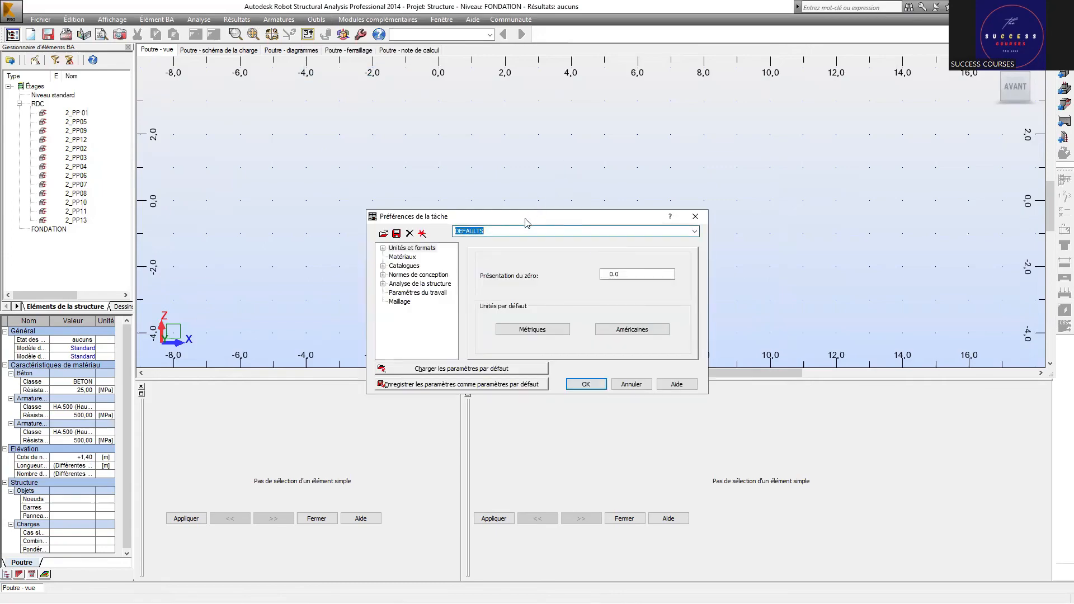
left_click_drag(526, 222, 563, 171)
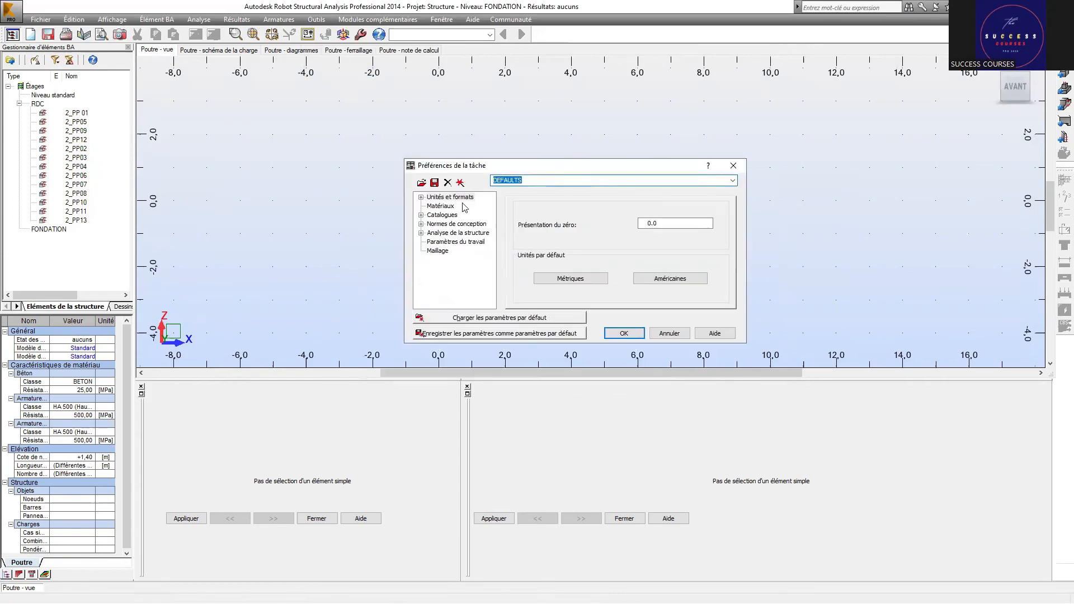
left_click(422, 198)
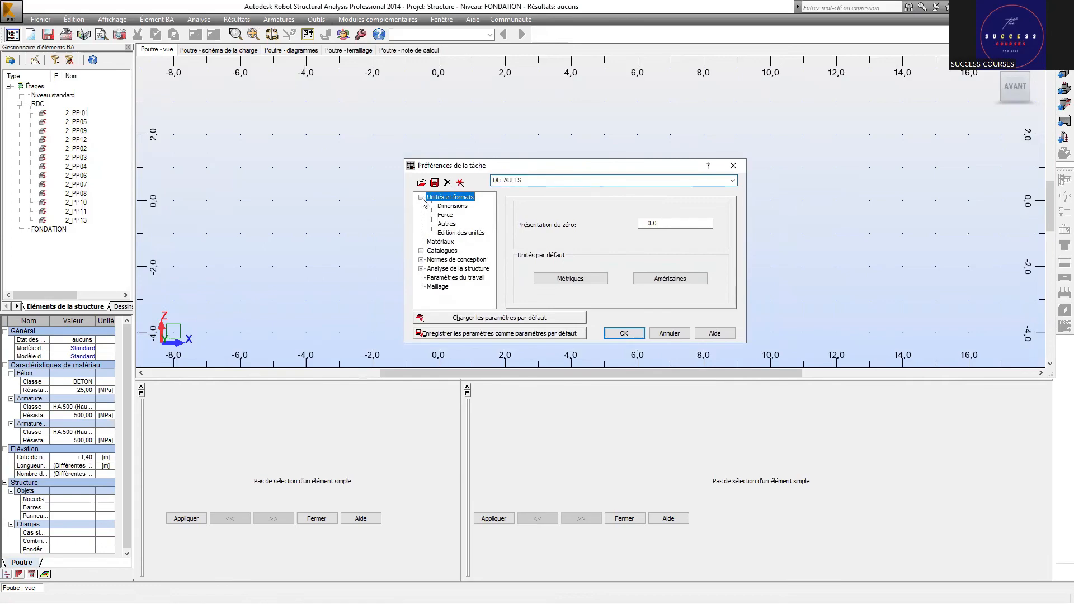
left_click(454, 207)
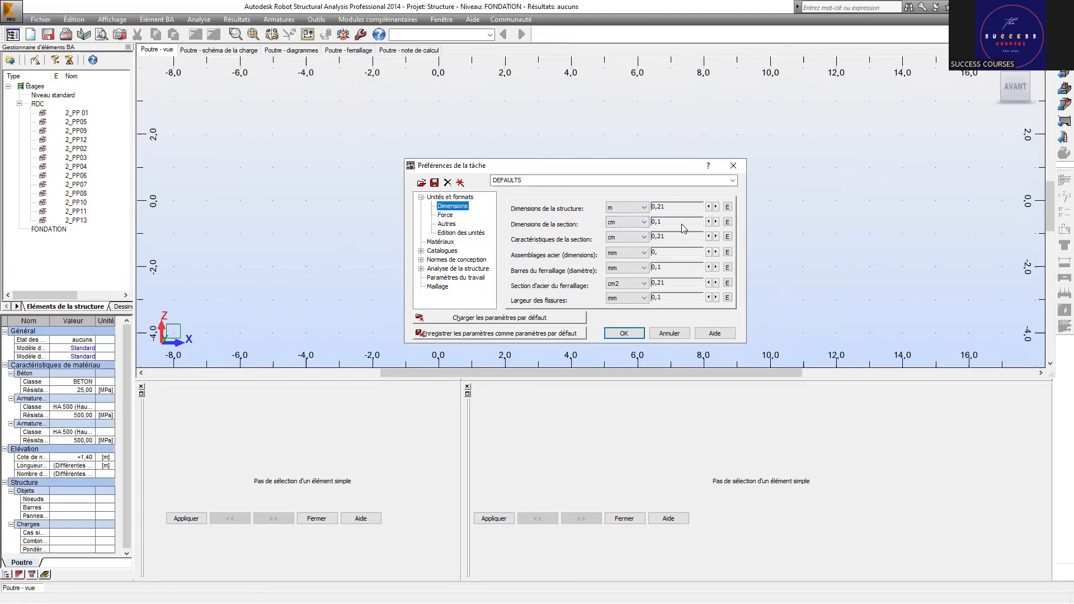
left_click(716, 222)
left_click(479, 335)
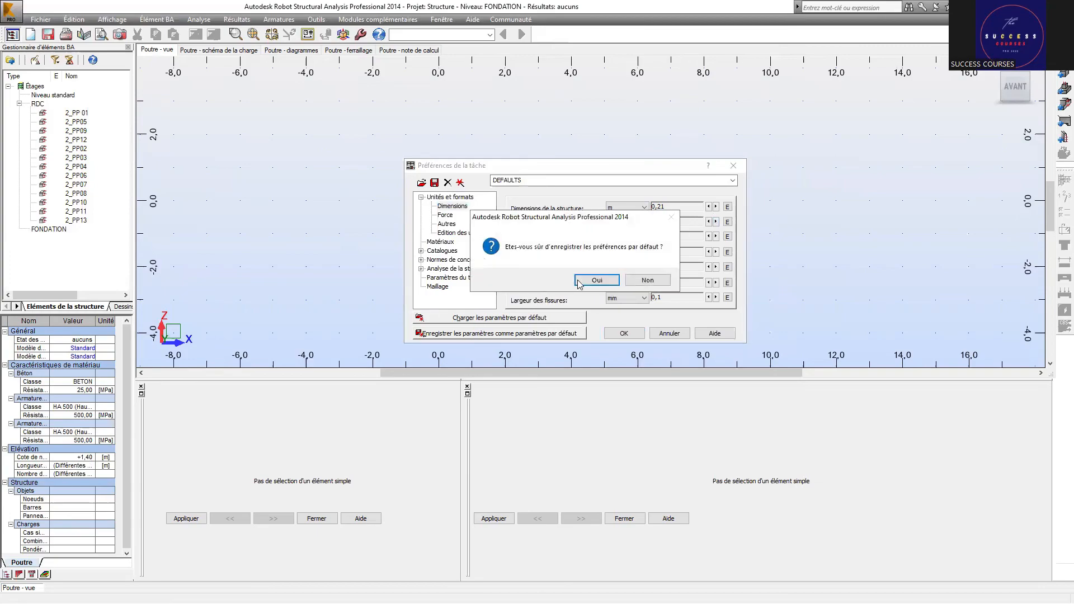
left_click(590, 285)
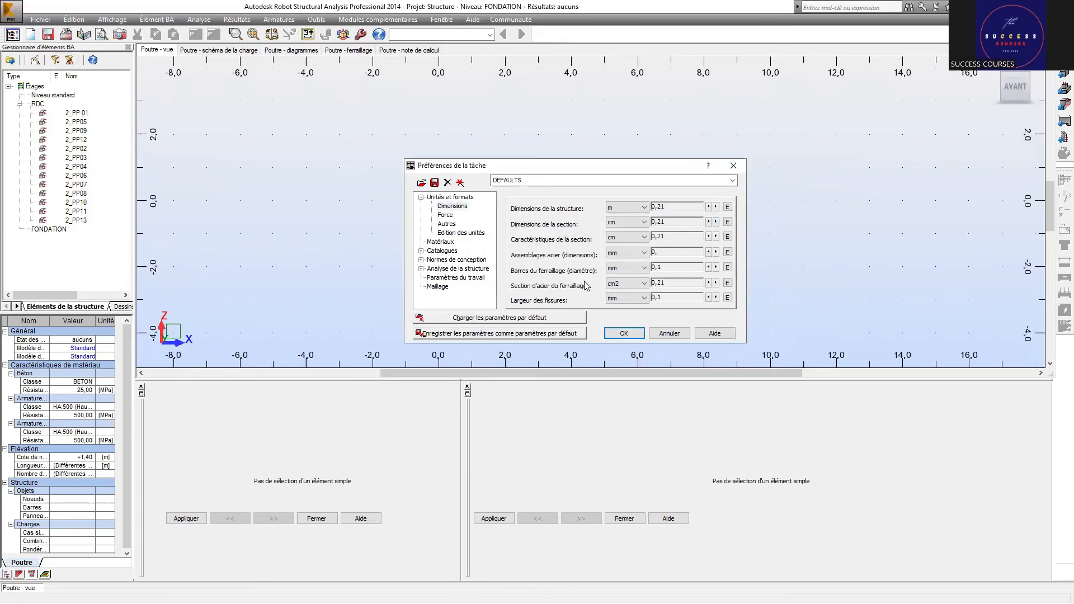
Review the force, other and unit-editing preferences, and set the primary concrete material to BETON20
left_click(445, 216)
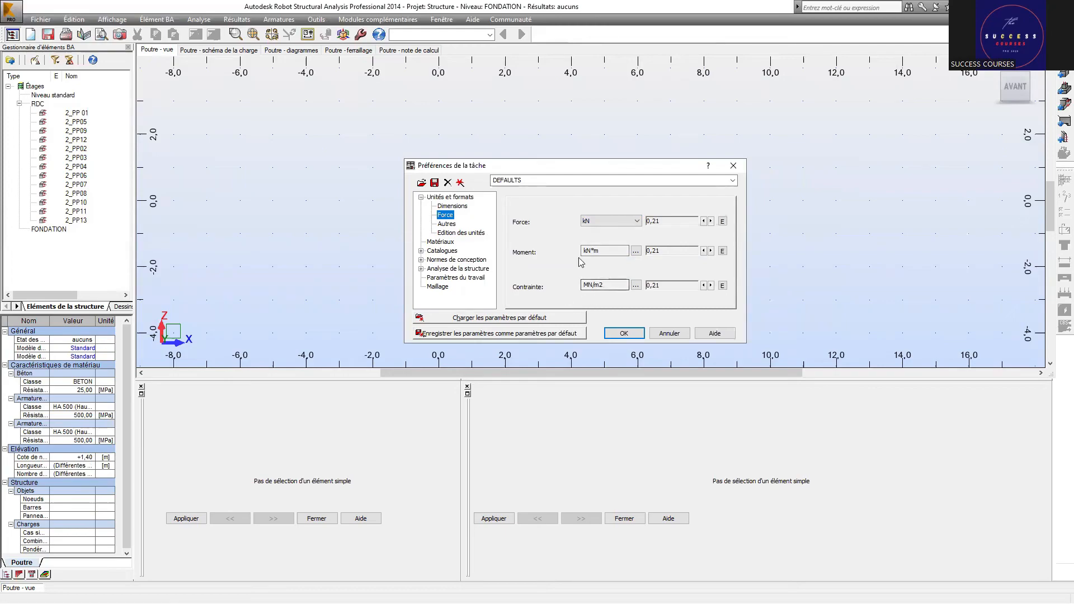
left_click(447, 224)
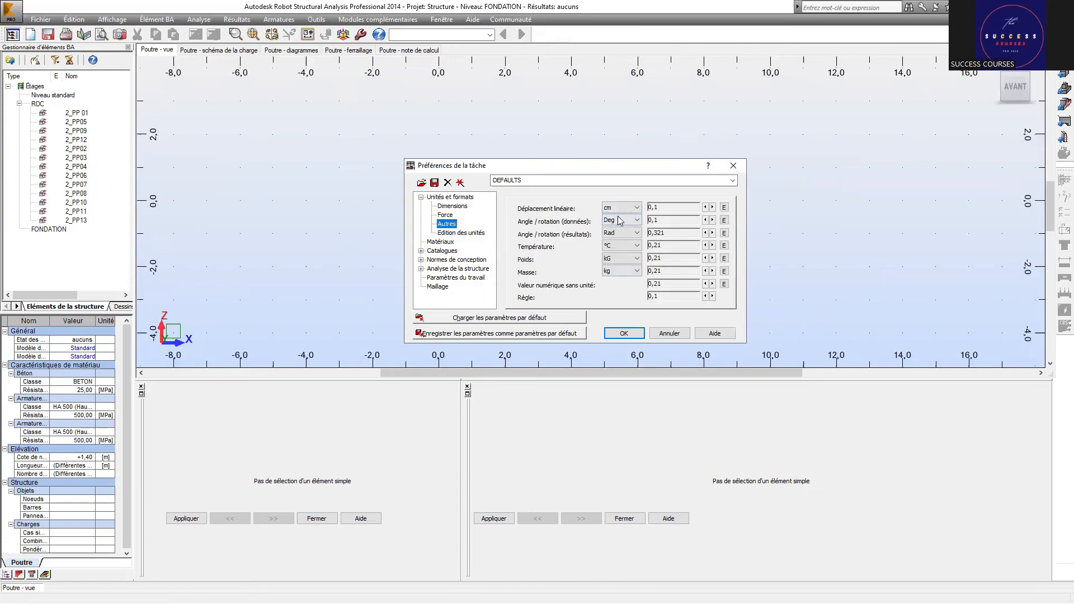
left_click(467, 233)
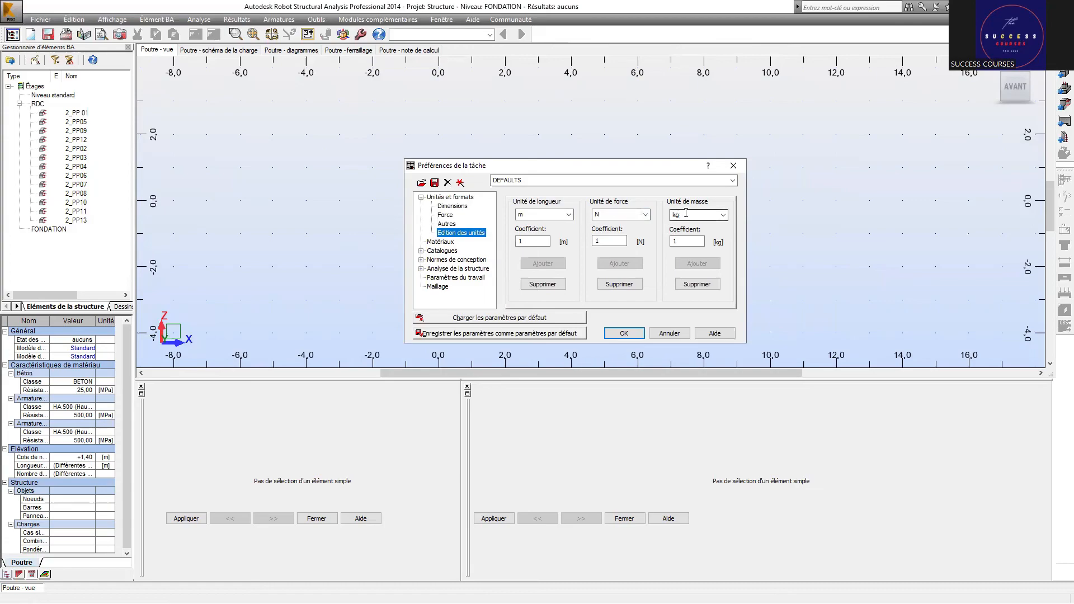
left_click(440, 243)
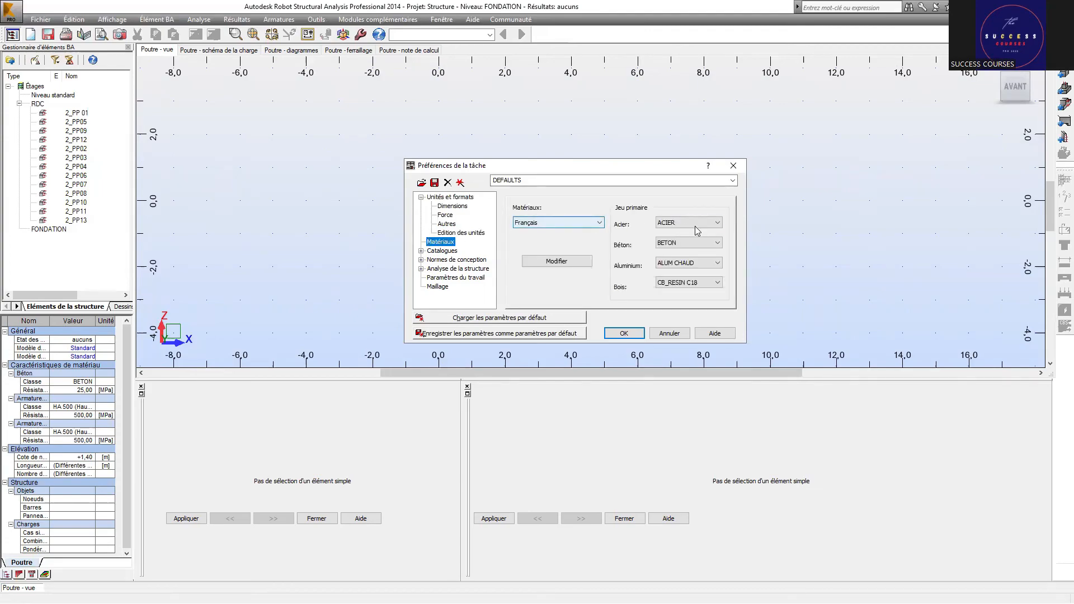
left_click(693, 246)
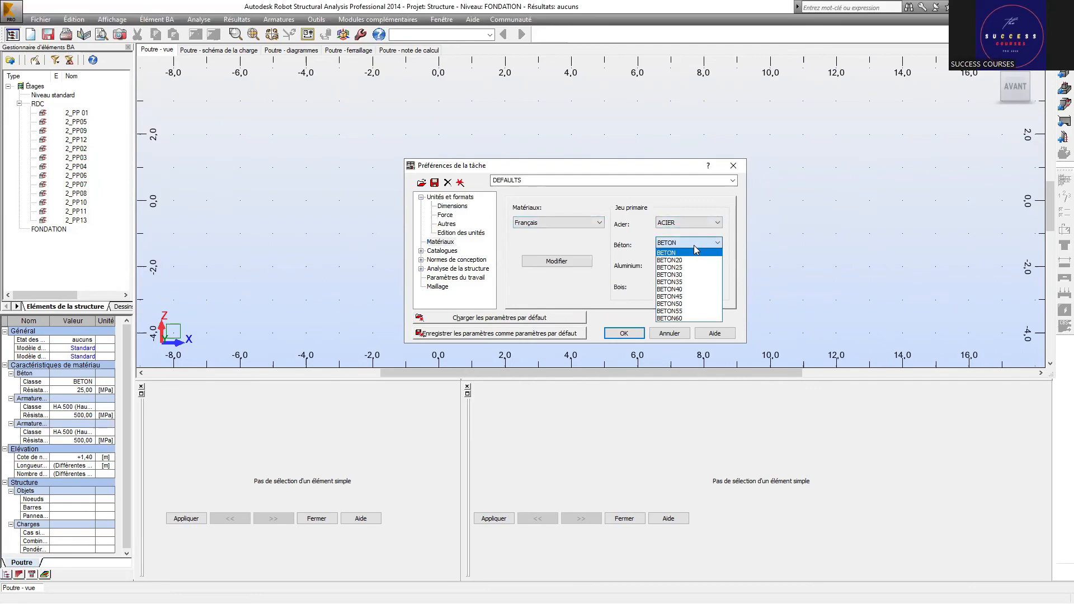
left_click(690, 249)
left_click(690, 249)
left_click(690, 249)
left_click(690, 249)
left_click(678, 259)
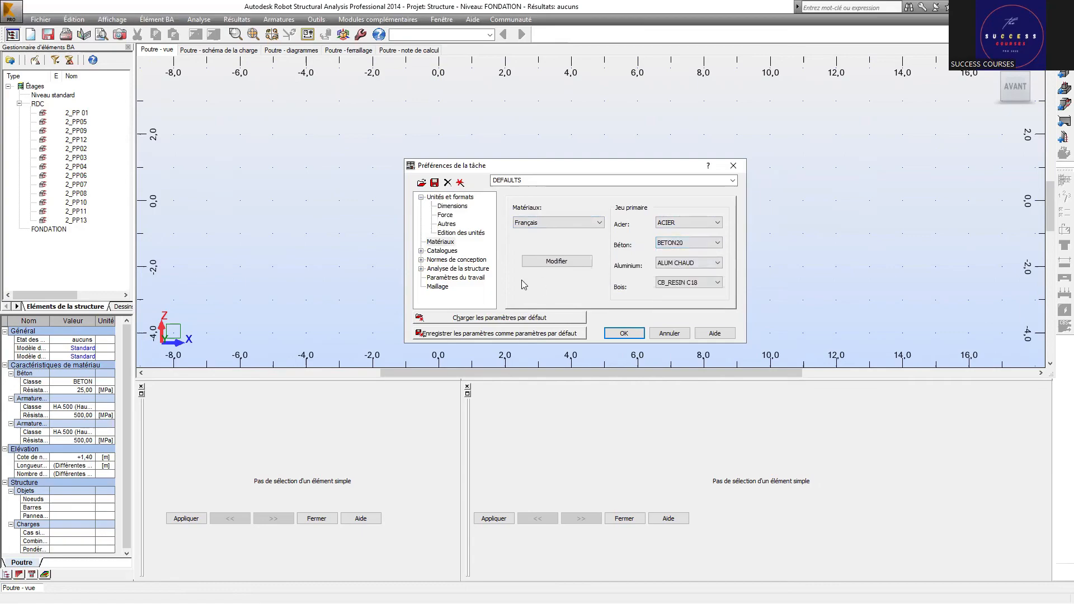
Review the catalogues and design codes in the task preferences, and set the load combination code (Pondérations) to BAEL 91
left_click(421, 251)
left_click(459, 223)
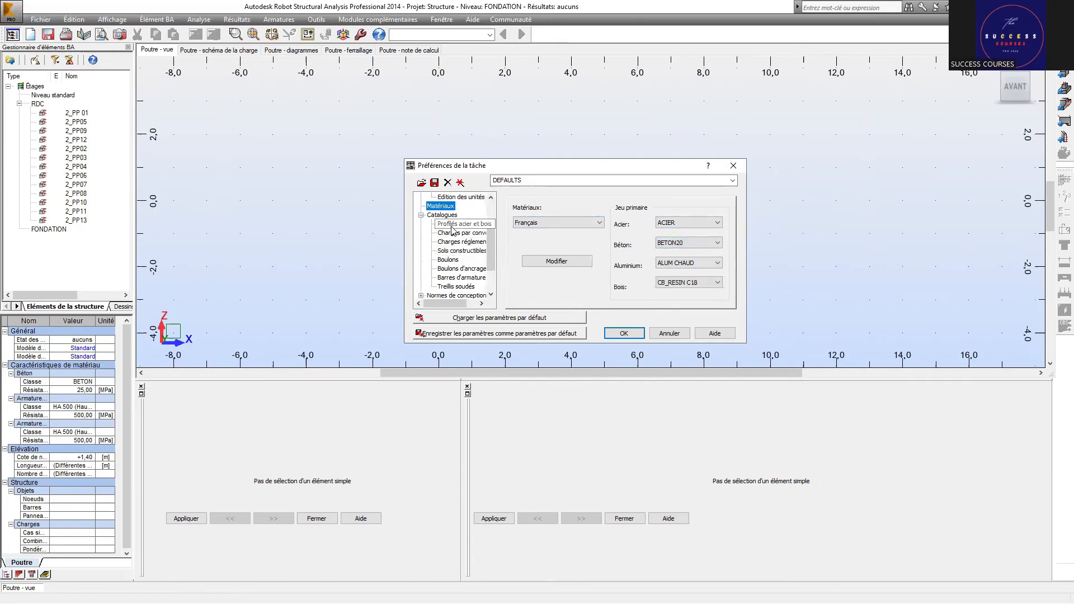
left_click(458, 233)
left_click(455, 242)
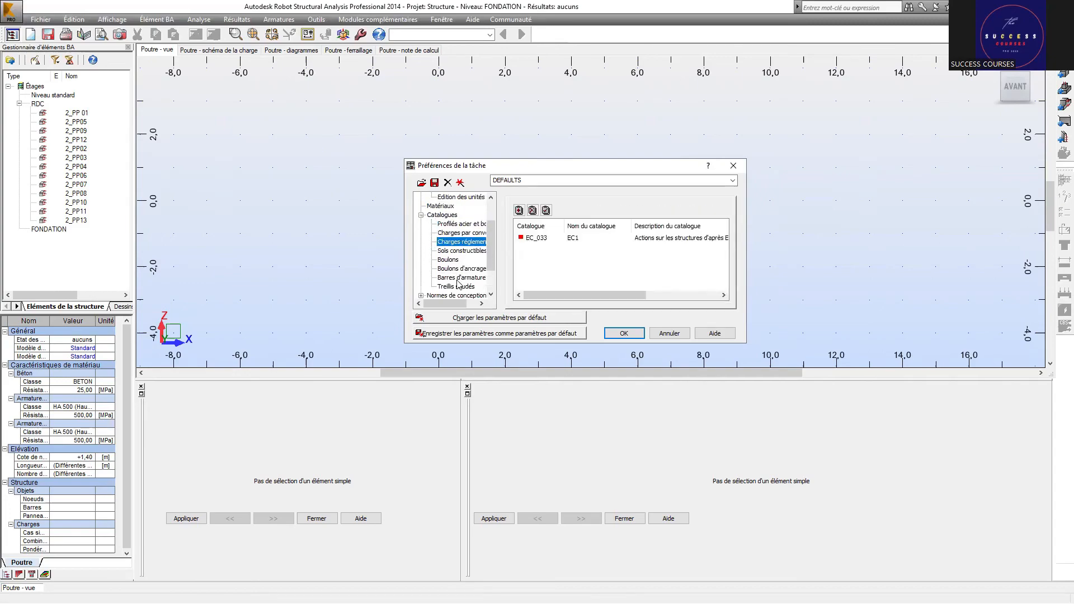
left_click_drag(493, 243, 493, 263)
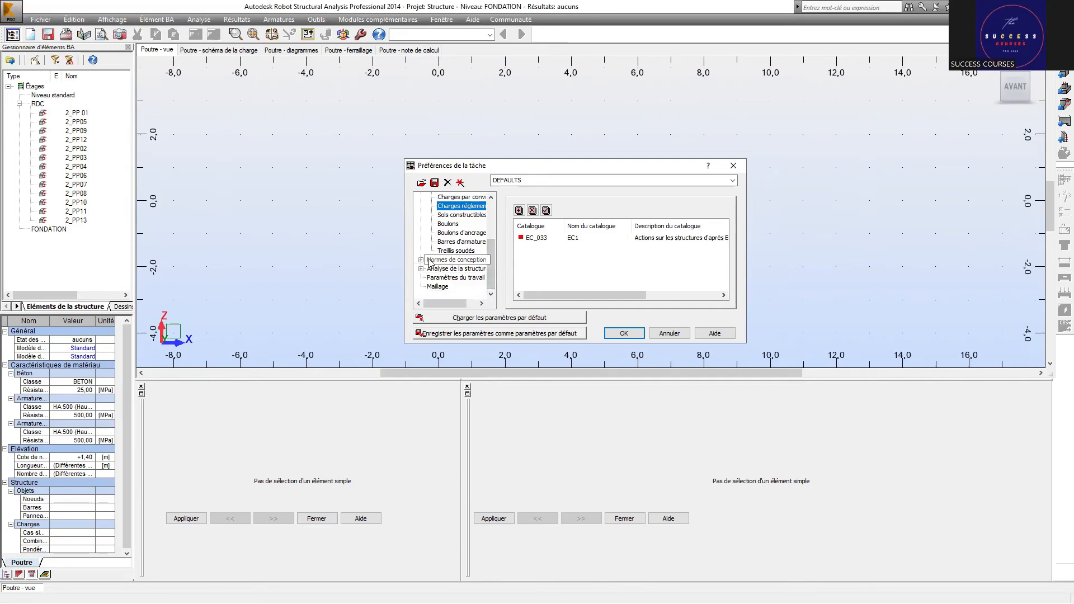
left_click(431, 261)
left_click(421, 260)
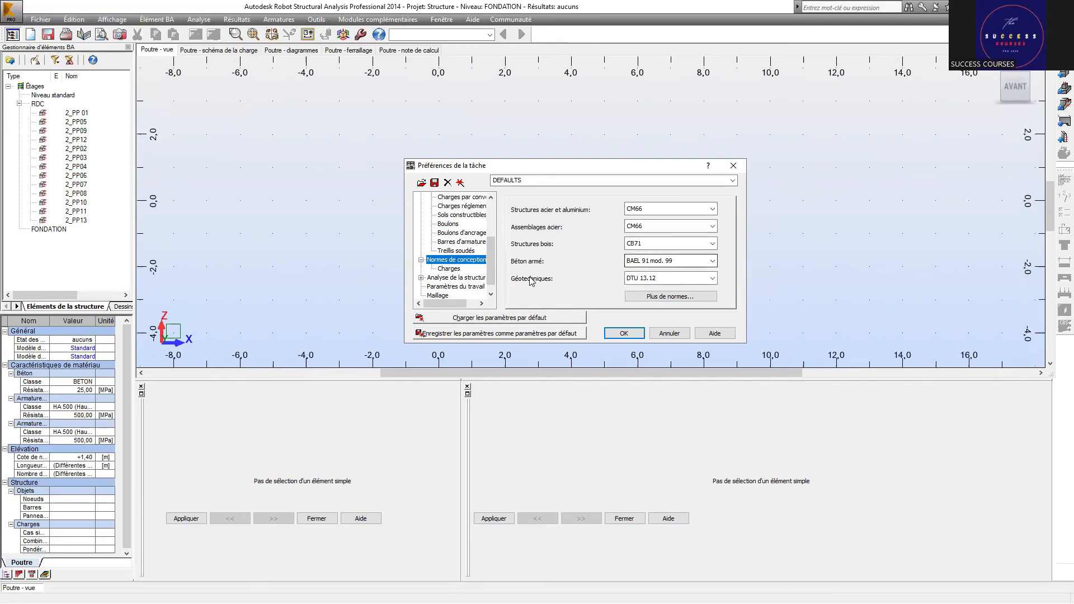
left_click(449, 270)
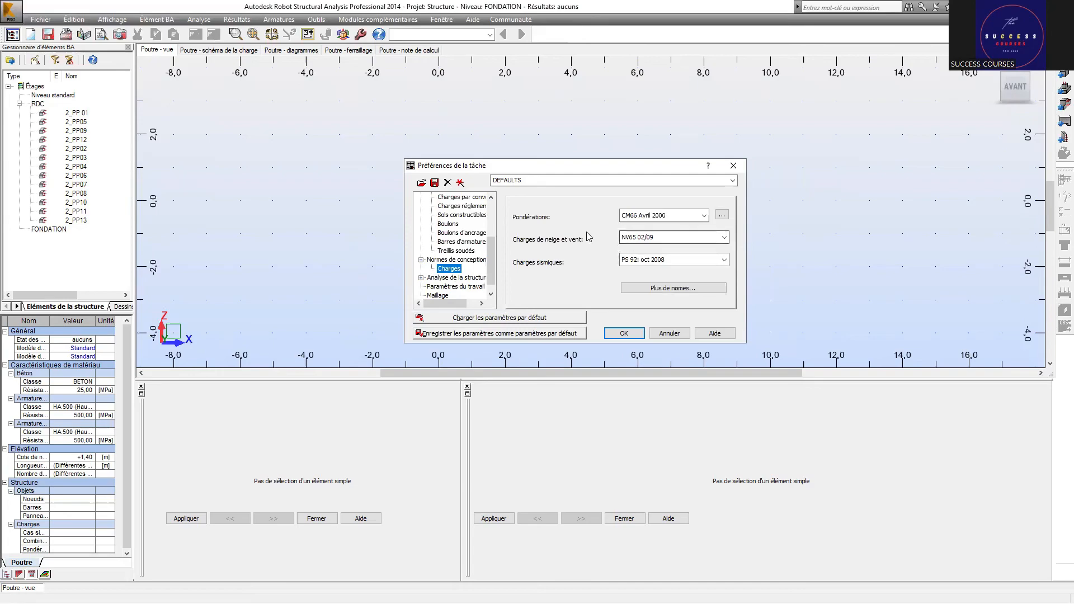
left_click(670, 217)
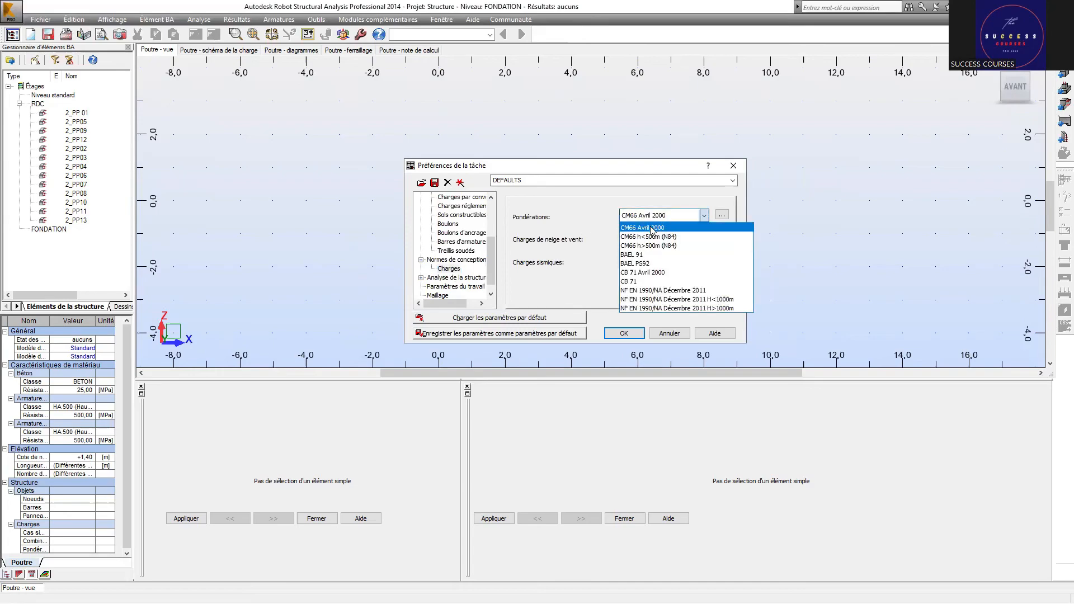
left_click(639, 256)
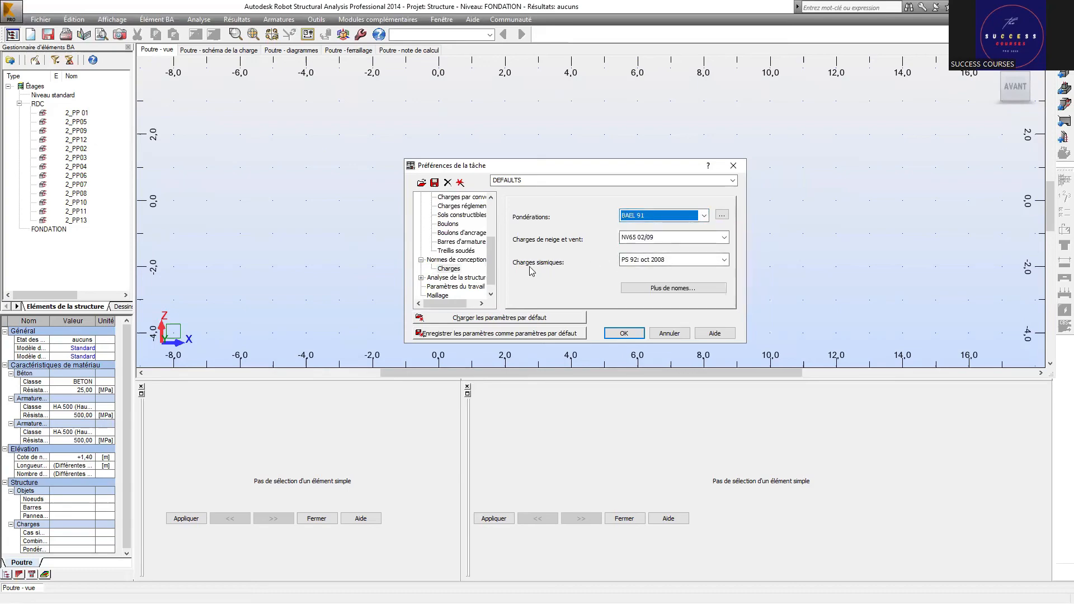
Review the structure analysis, work parameter and meshing preferences, then save the task preferences as defaults and accept them
left_click(420, 277)
left_click(446, 275)
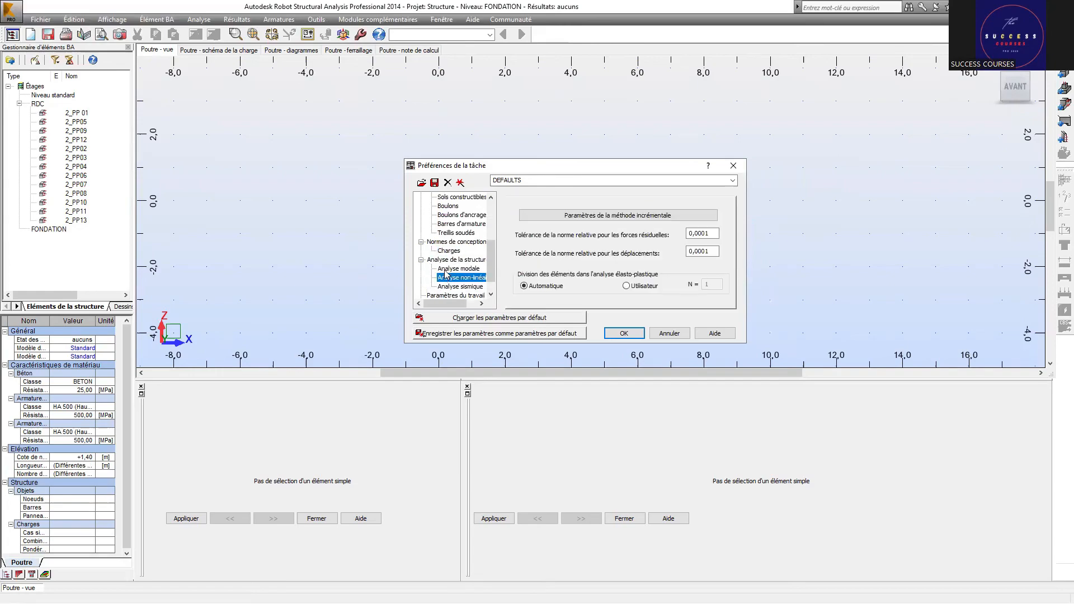
left_click(446, 270)
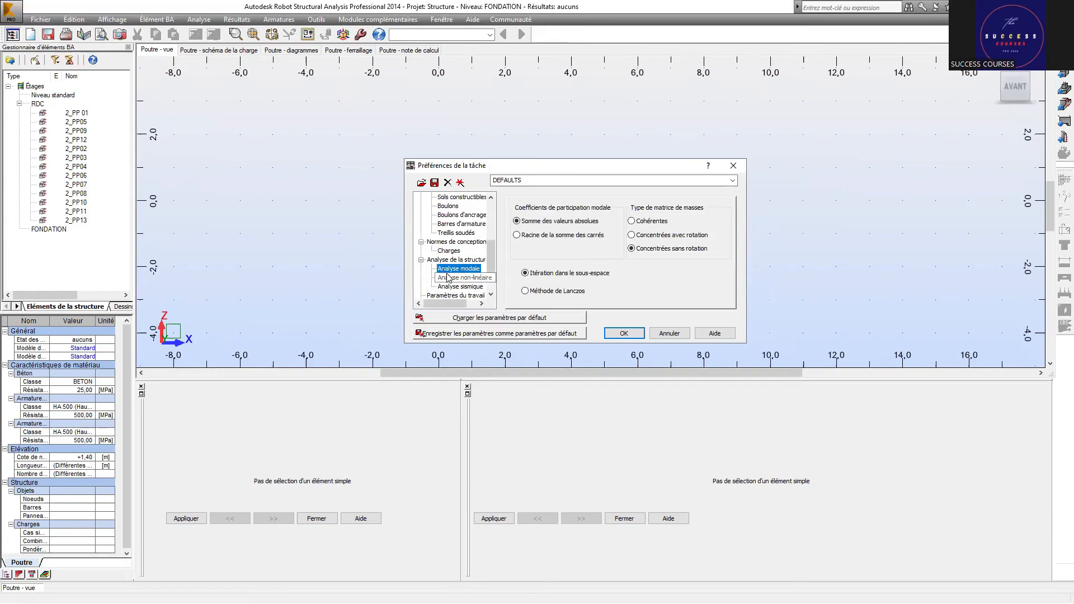
scroll(455, 277, "down", 1)
left_click(456, 269)
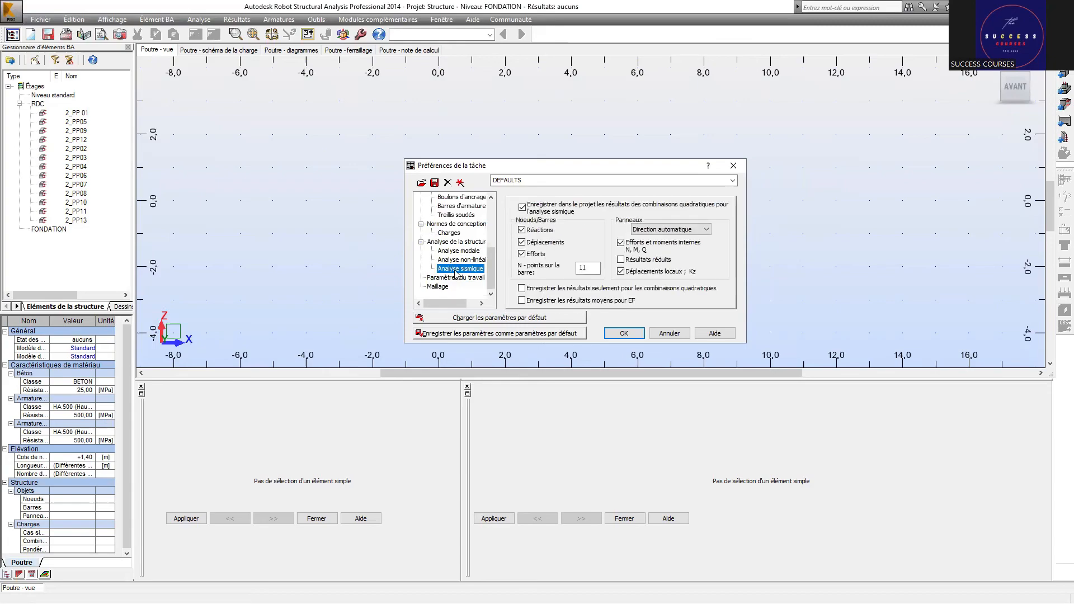
left_click(433, 279)
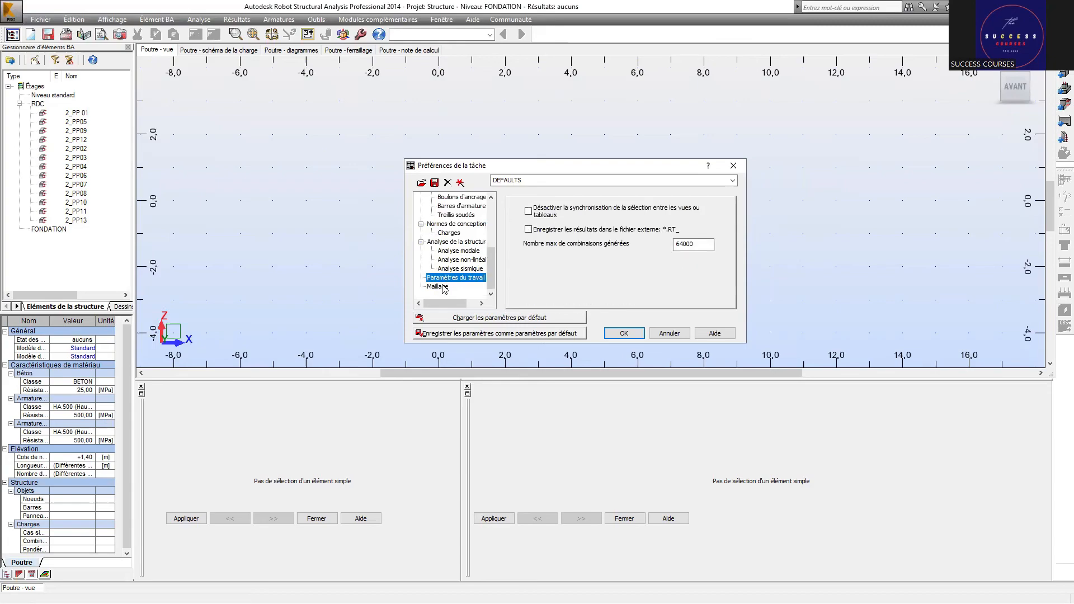
left_click(442, 287)
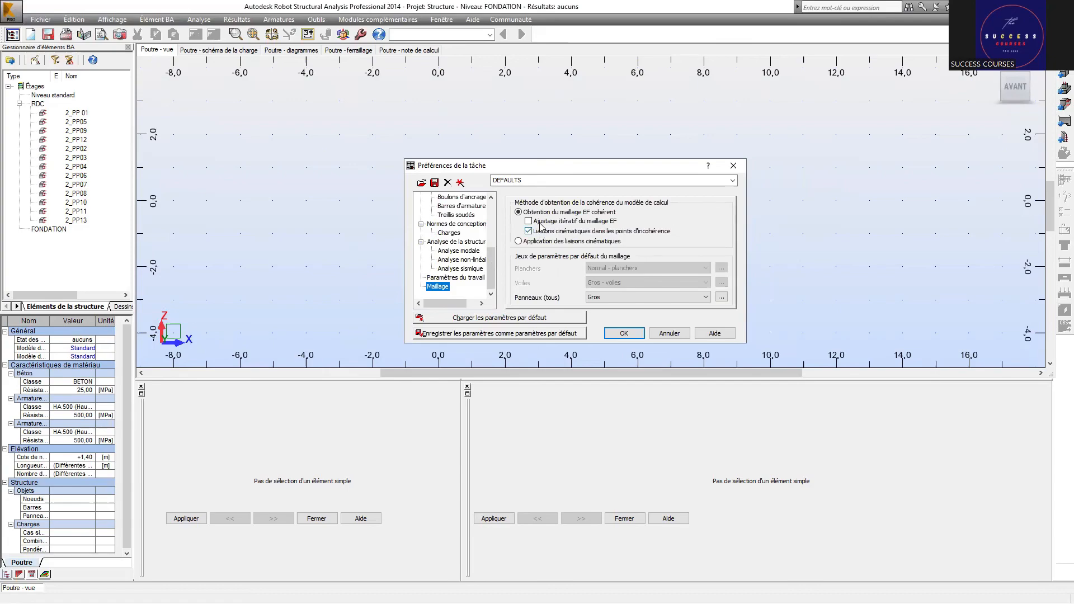
left_click(449, 335)
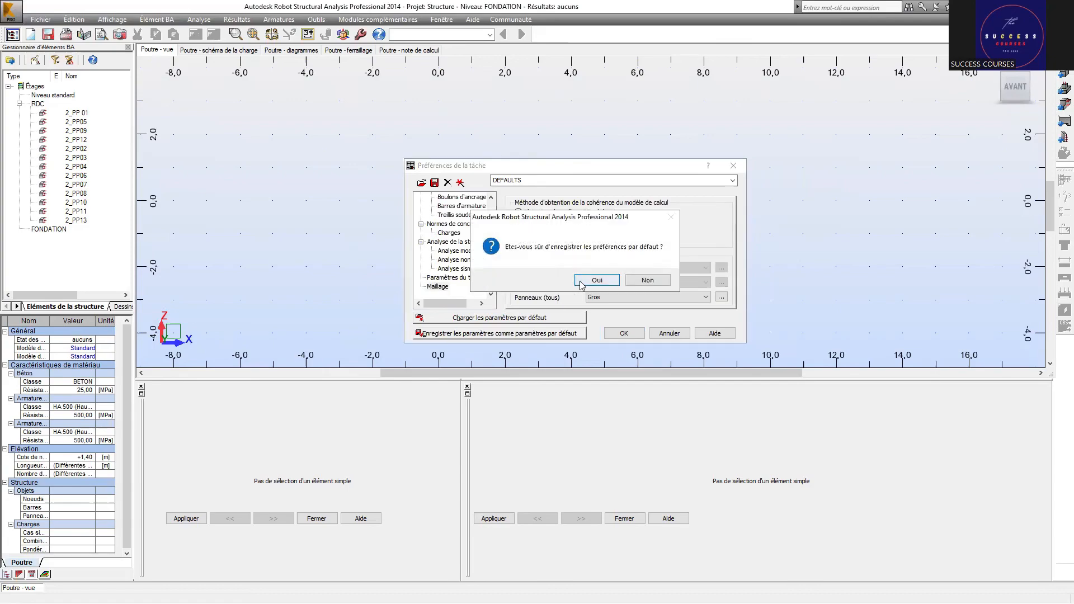
left_click(578, 275)
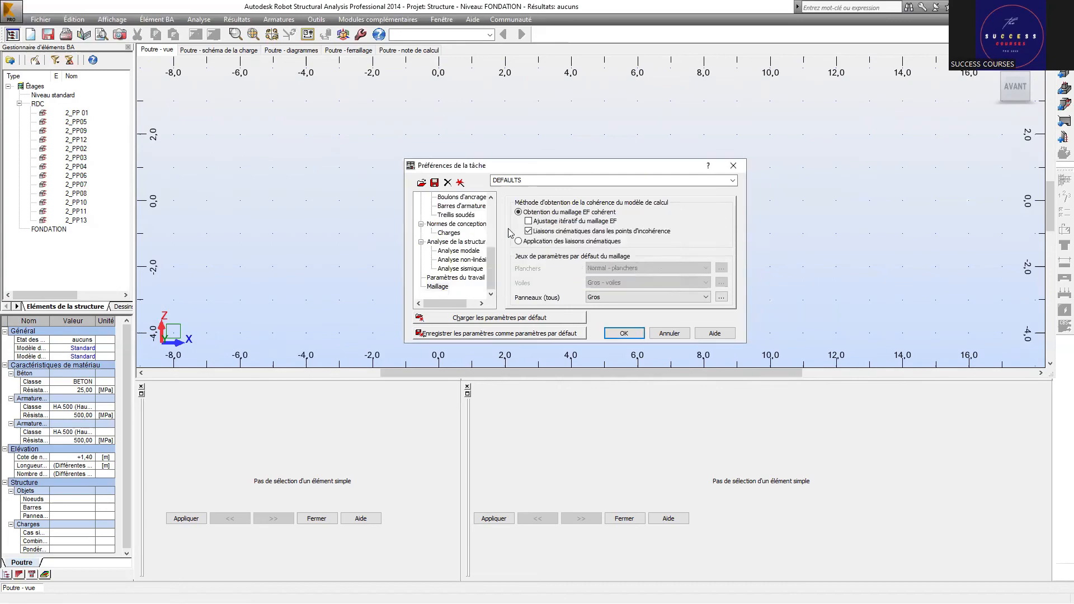
left_click(621, 333)
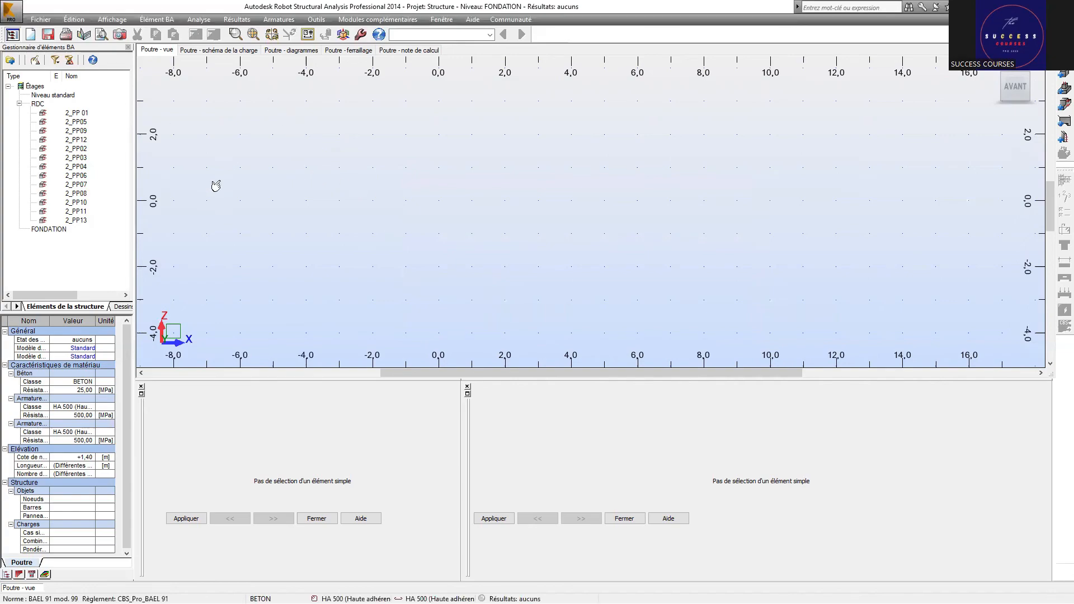
For RDC beam 2_PP 01, set the minimum longitudinal bar diameter to 10 in the reinforcement layout
left_click(68, 114)
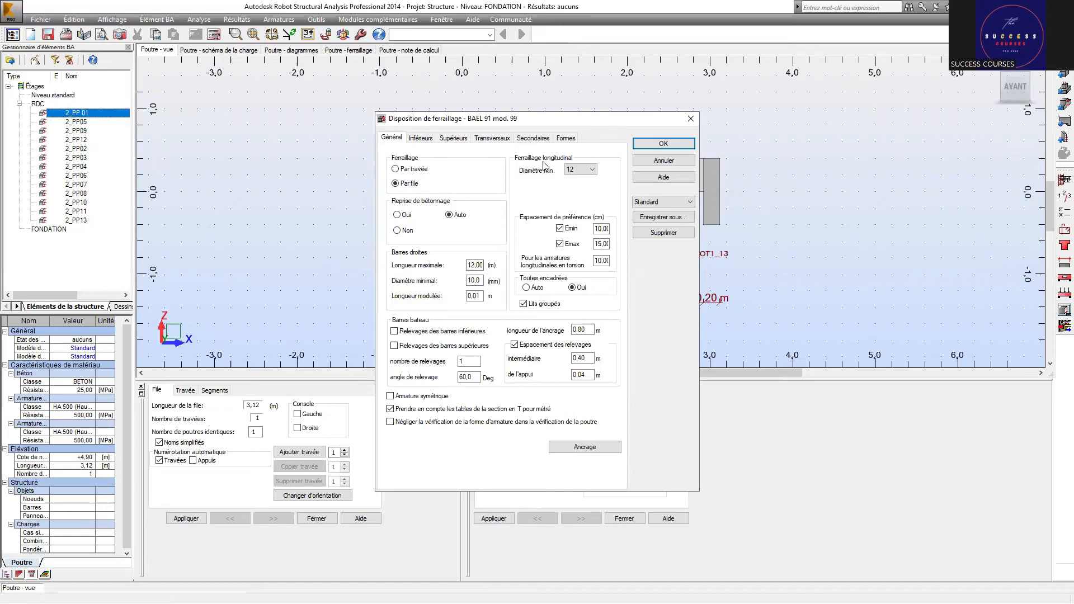
left_click(580, 171)
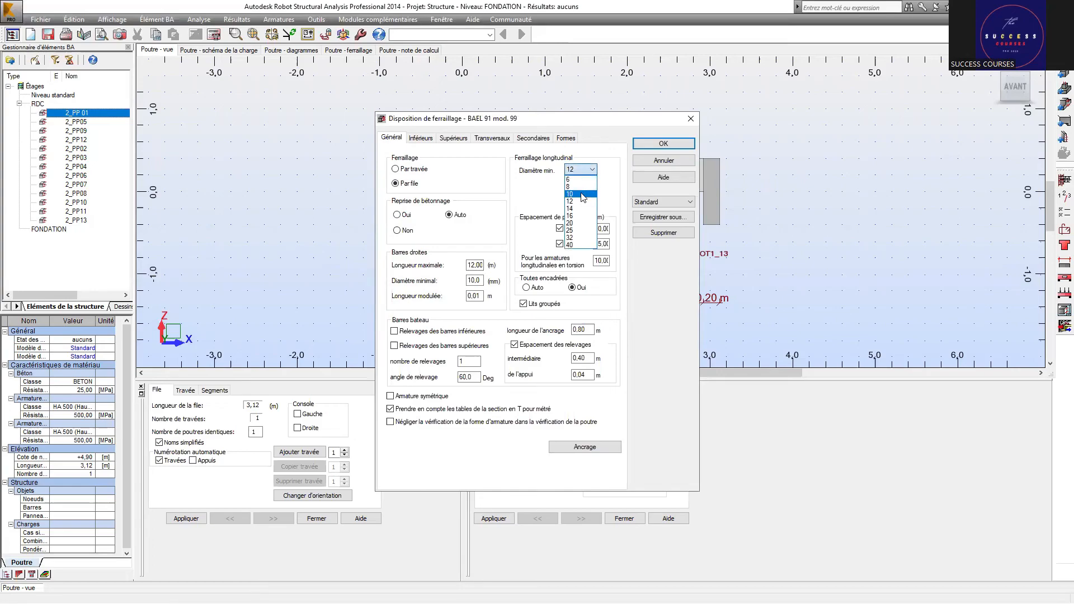
left_click(581, 194)
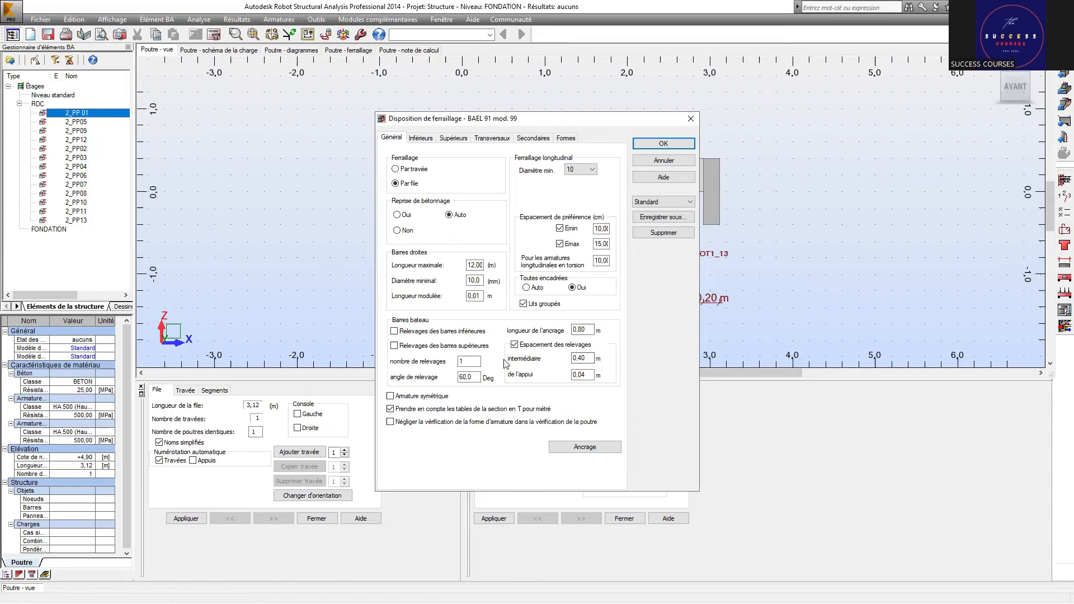
Limit the lower reinforcement to 3 layers (N max) and make the upper reinforcement follow the lower bars
left_click(421, 139)
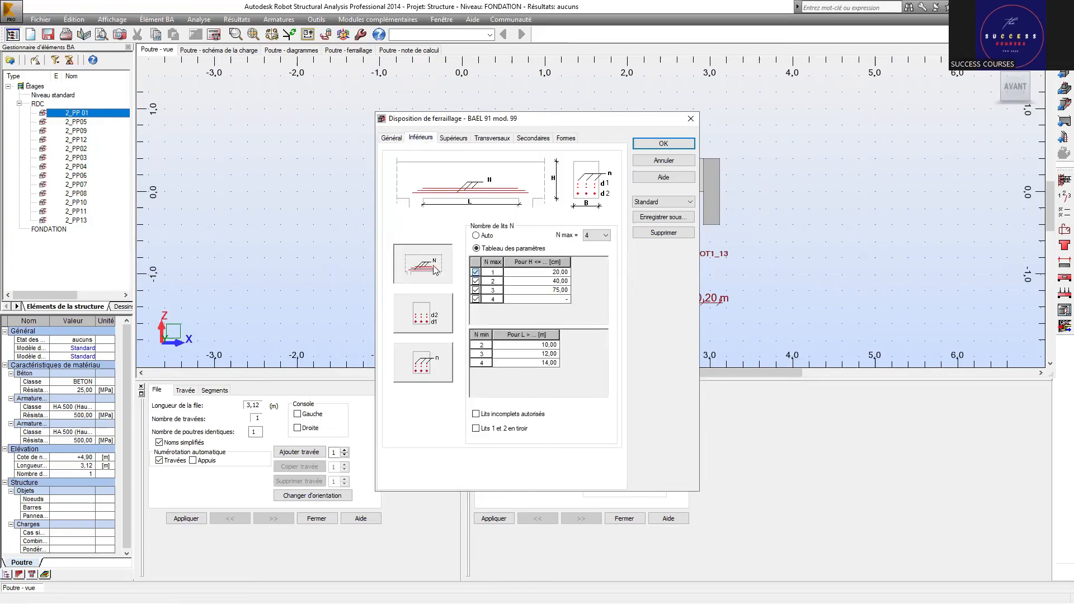
left_click(594, 236)
left_click(592, 260)
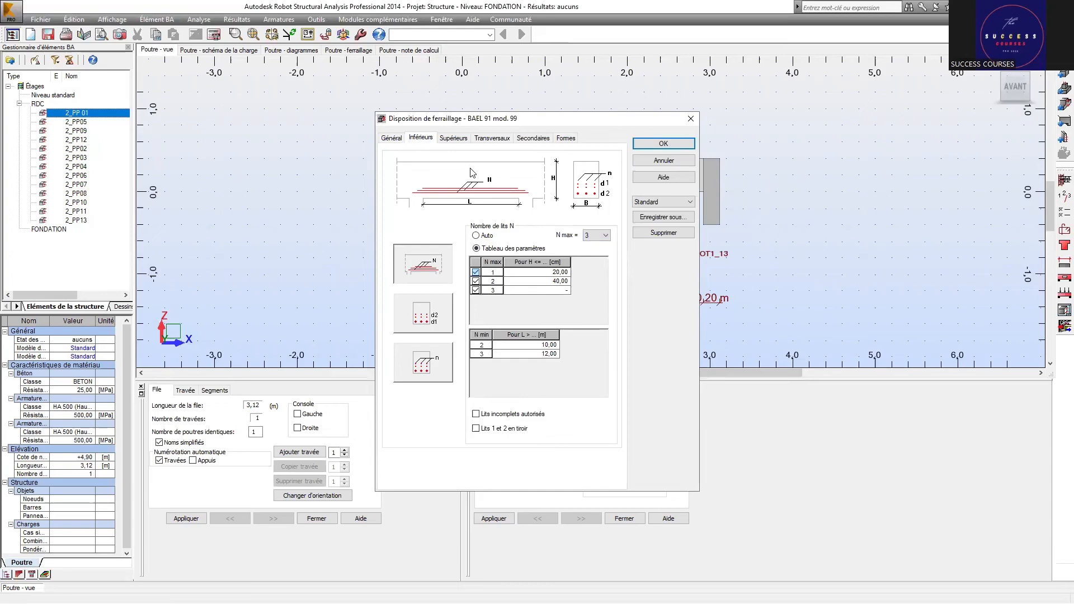
left_click(456, 140)
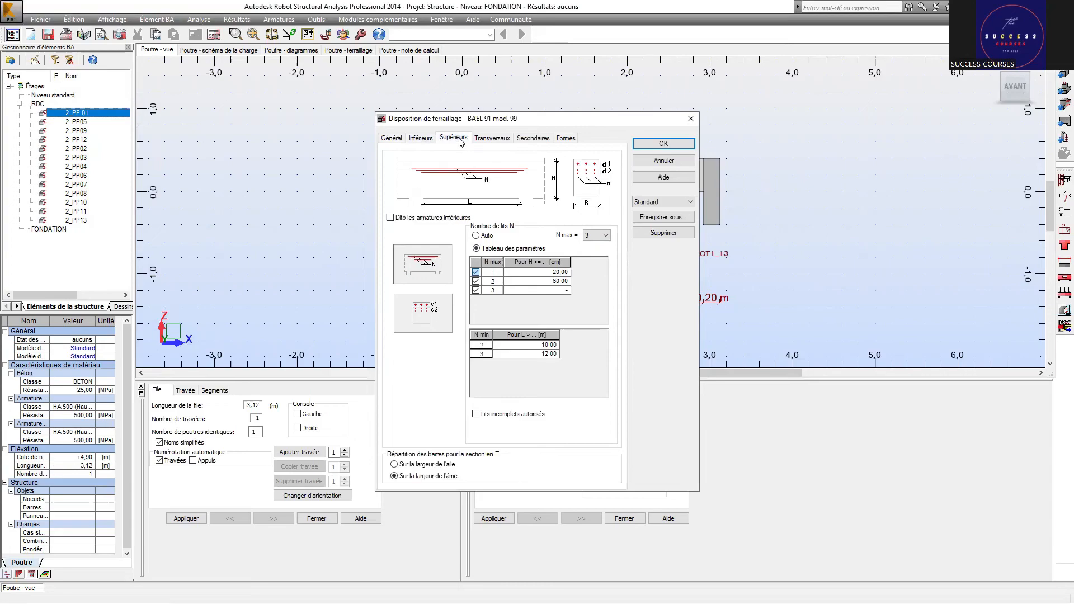
left_click(390, 218)
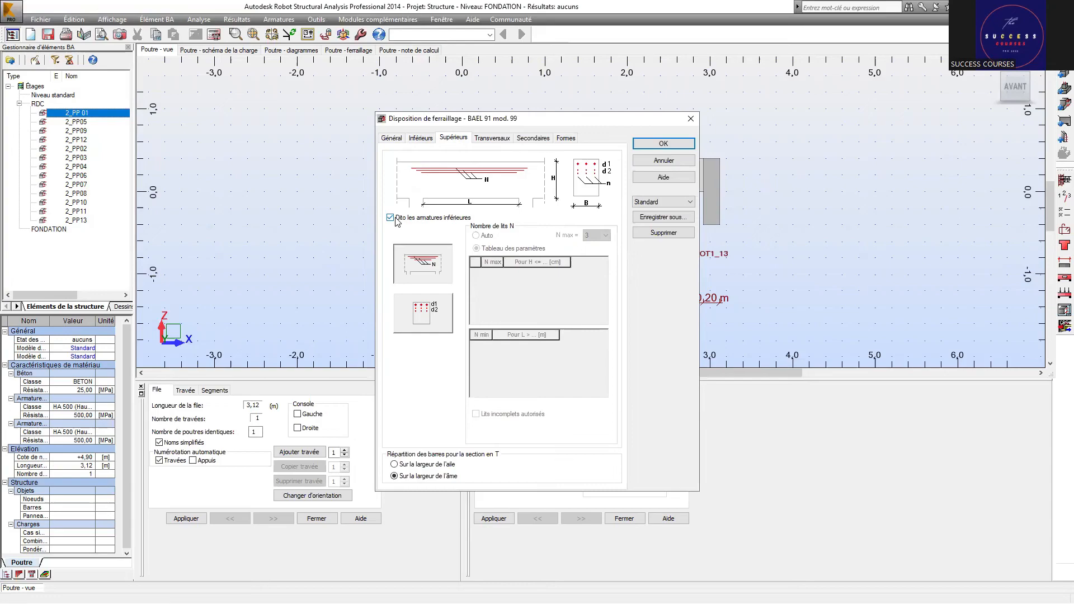
Review the transverse reinforcement settings and set the mounting bar diameter to 10 in the secondary reinforcement
left_click(492, 138)
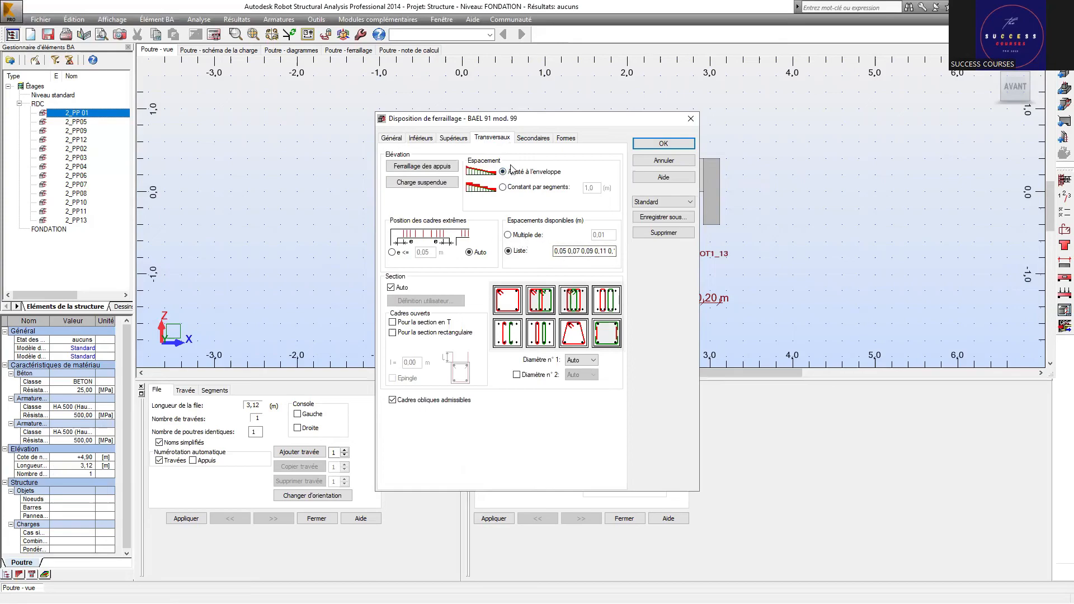
left_click(531, 139)
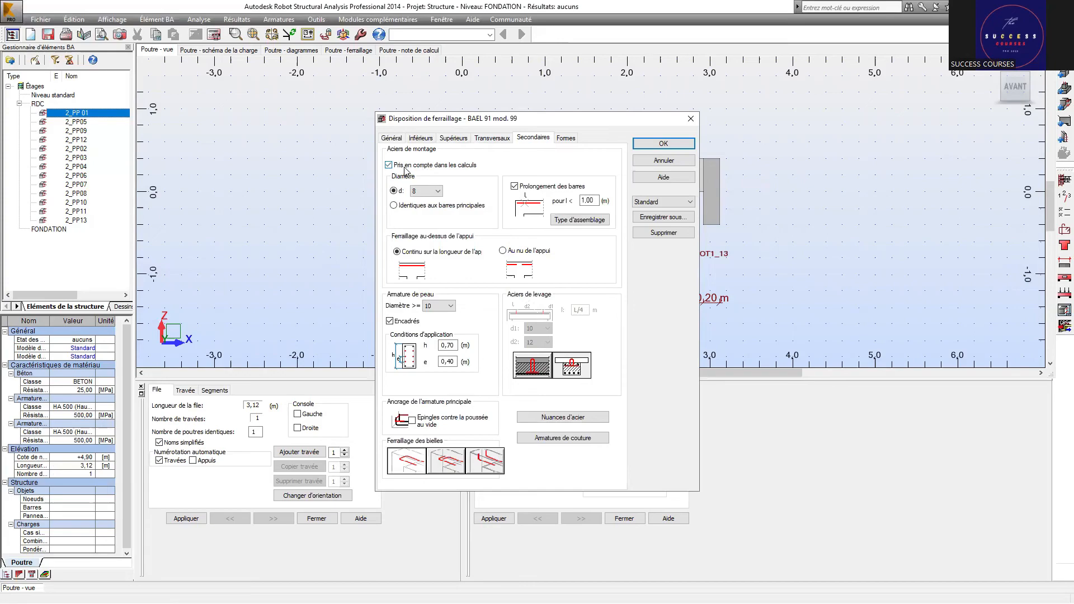
left_click(430, 192)
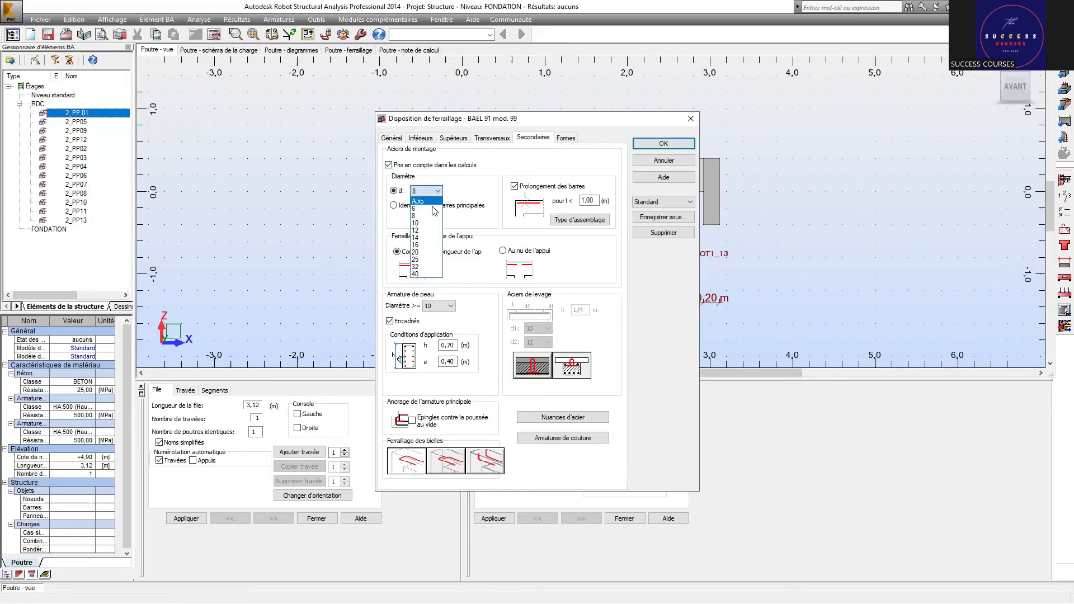
left_click(424, 224)
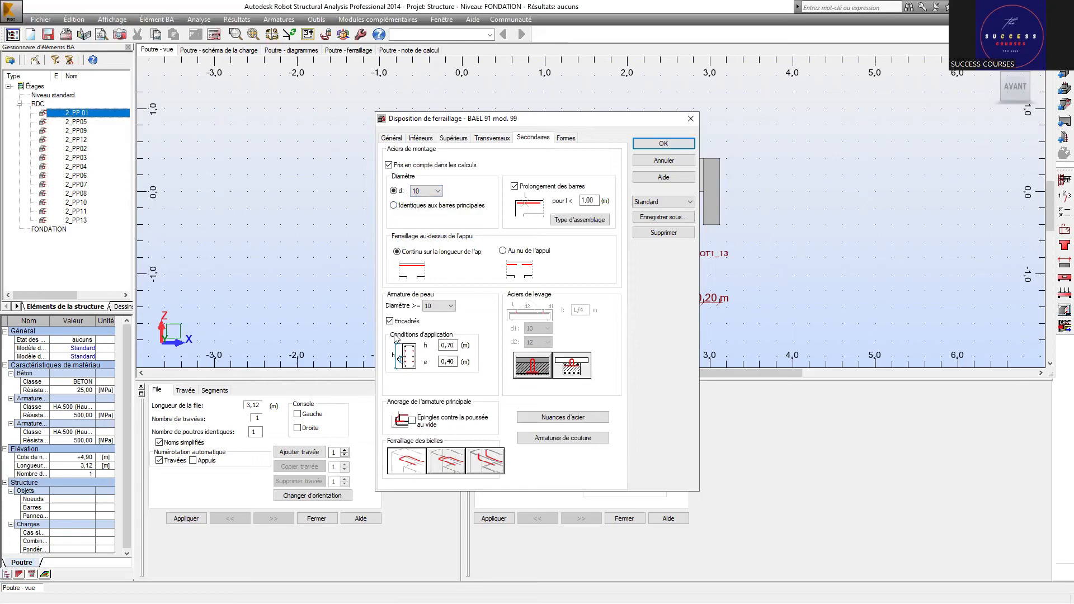
double_click(450, 345)
double_click(451, 363)
Review the bar shapes and save the reinforcement layout under the name PO2
left_click(564, 138)
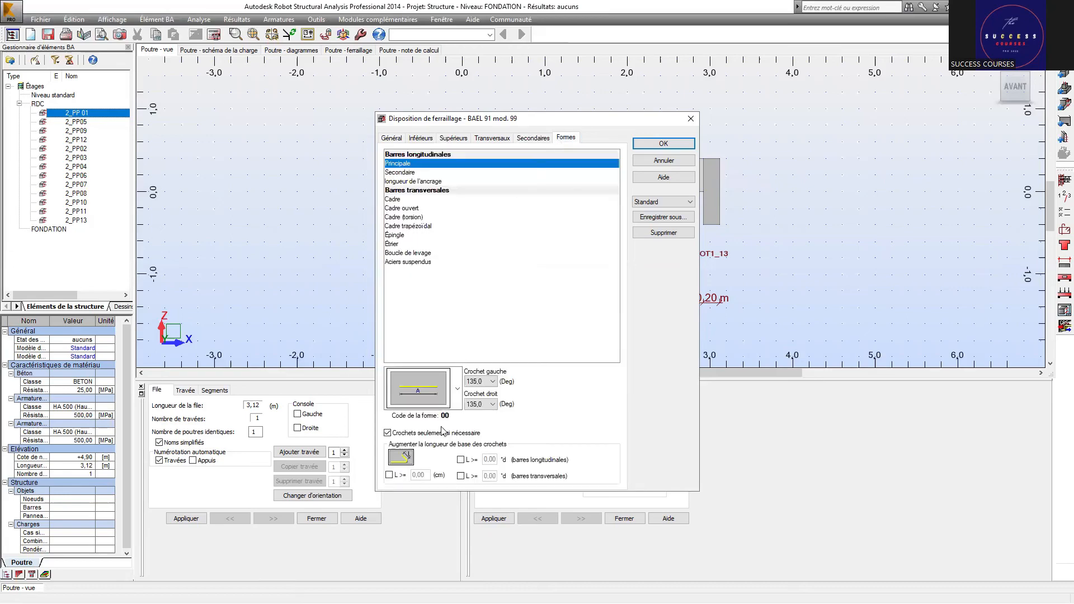
left_click(656, 222)
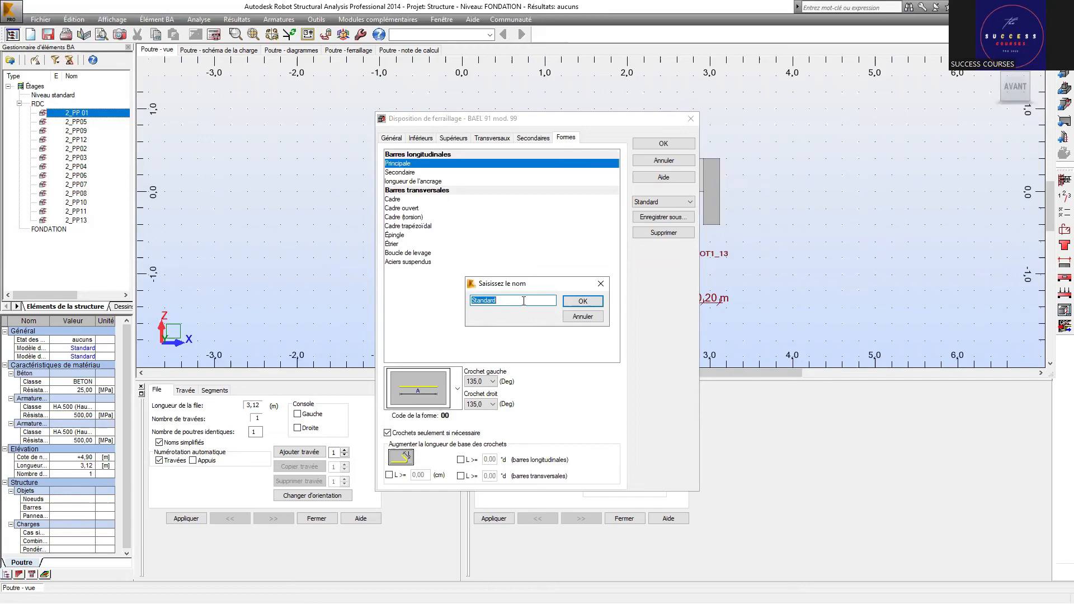
type("PO2")
left_click(582, 301)
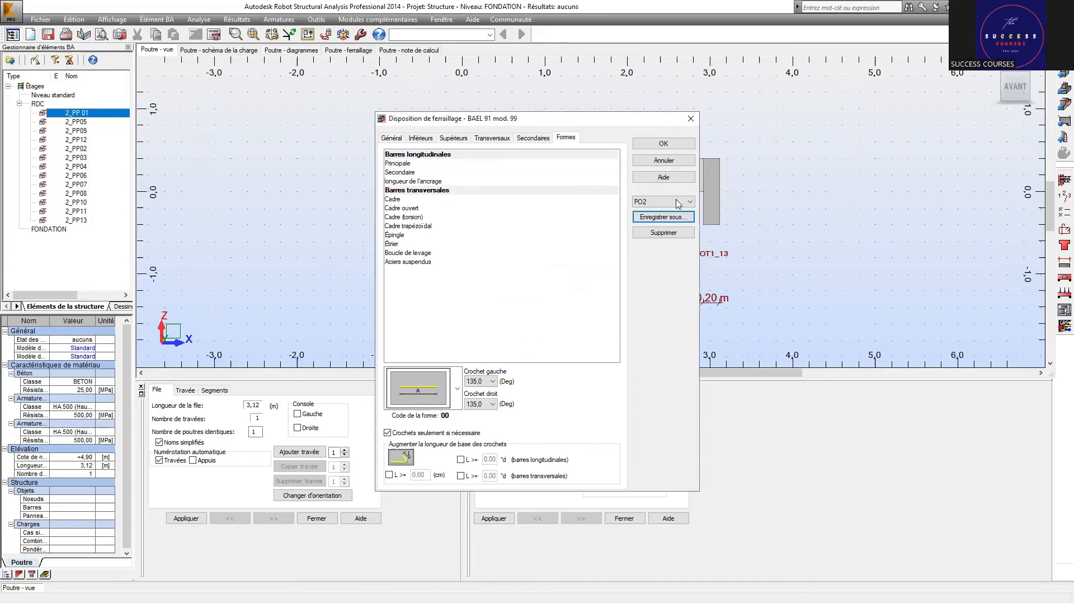
Accept the reinforcement layout and set the concrete to BETON20 in the calculation options of RDC beam 2_PP 01
left_click(683, 143)
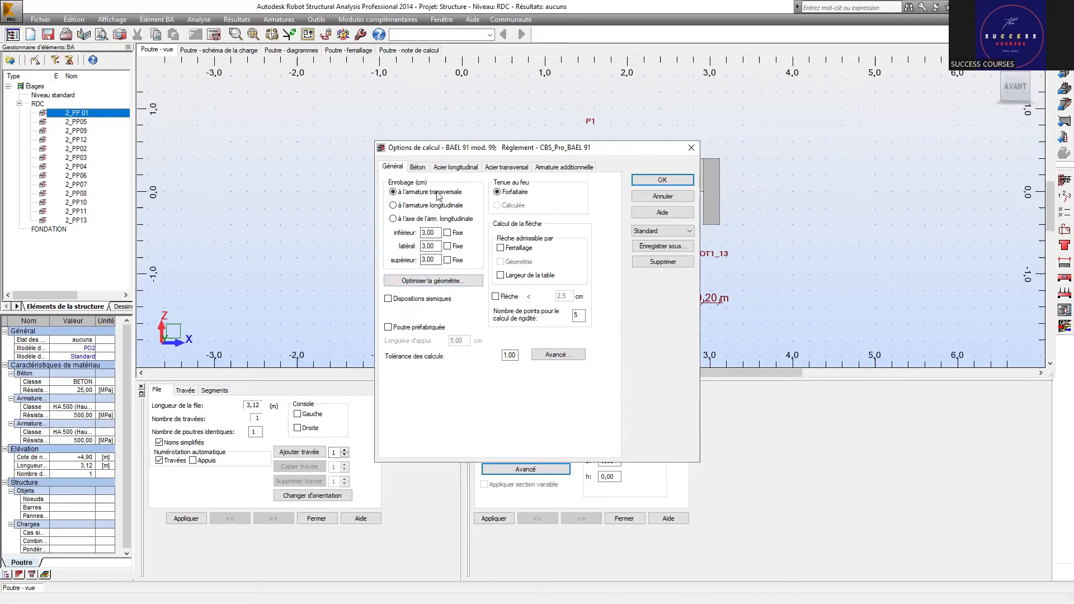
left_click(418, 167)
left_click(511, 202)
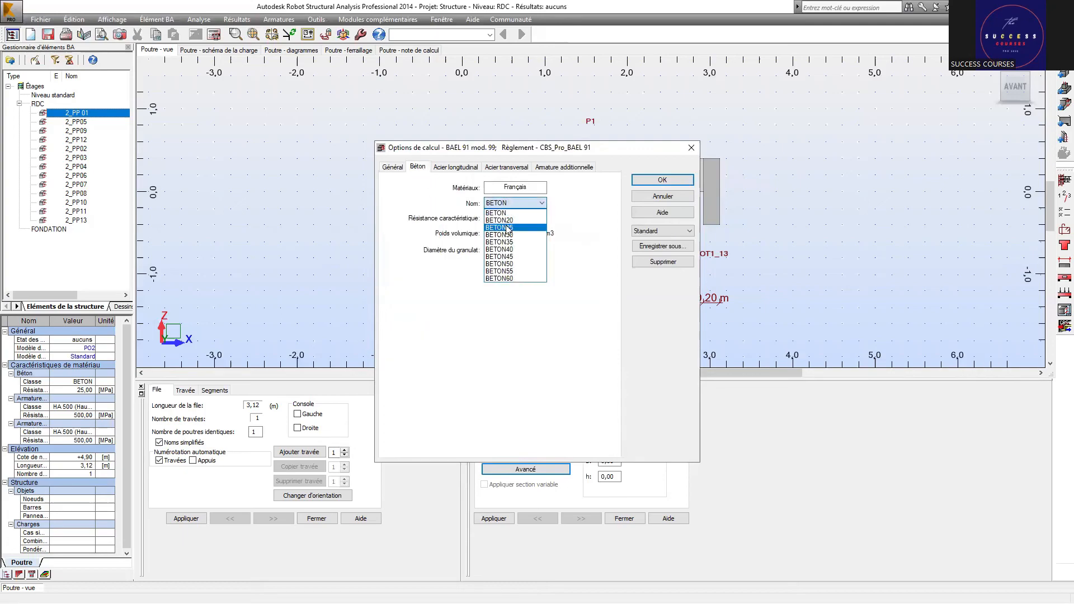
left_click(509, 218)
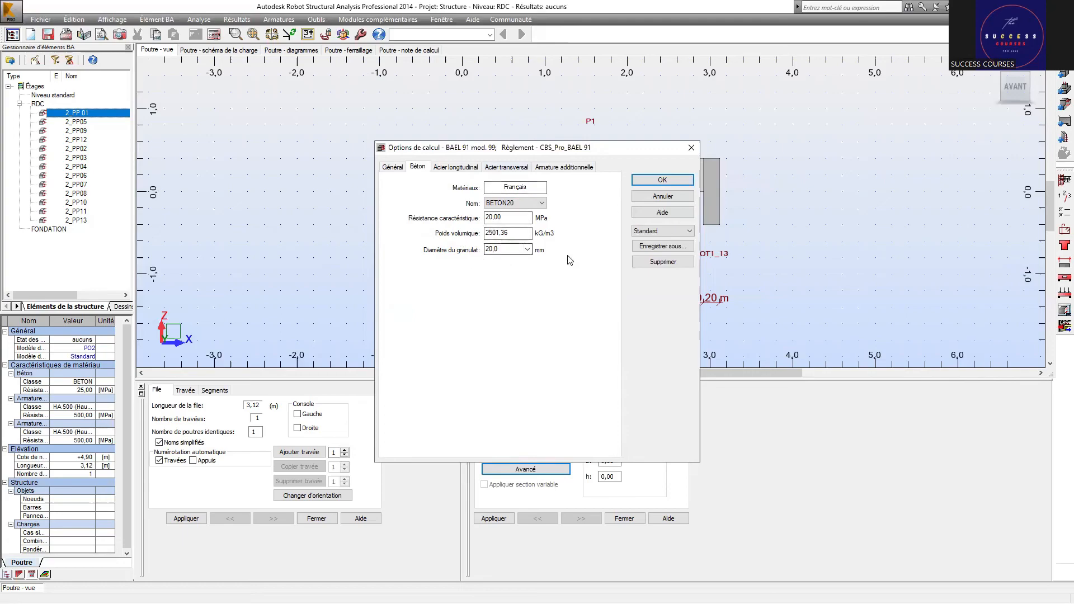
Set the longitudinal steel class to HA 400 and allow only the 10, 12 and 14 mm bar diameters
left_click(451, 167)
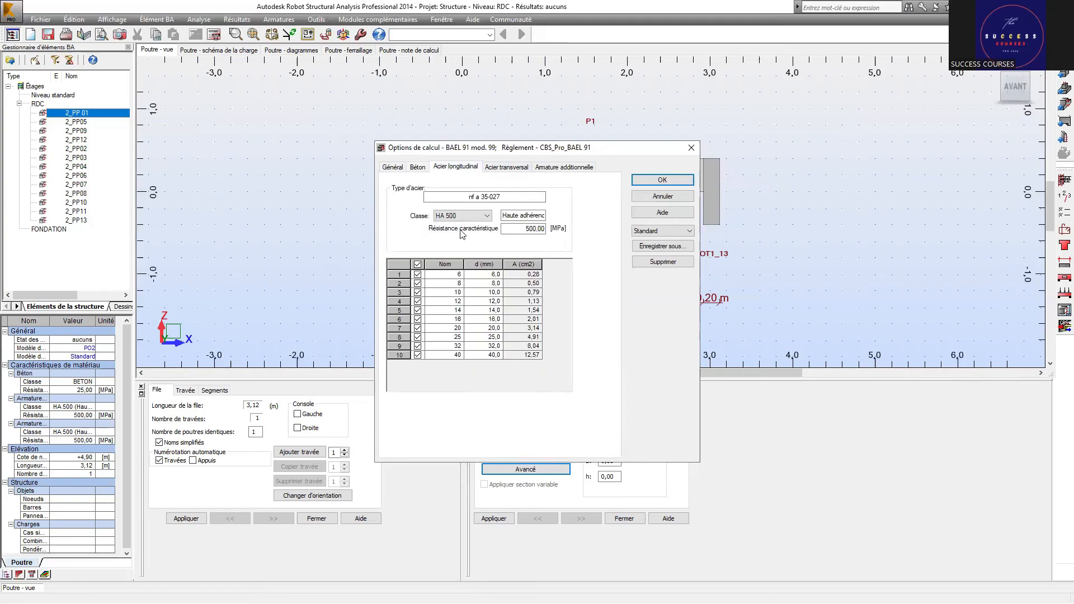
left_click(448, 218)
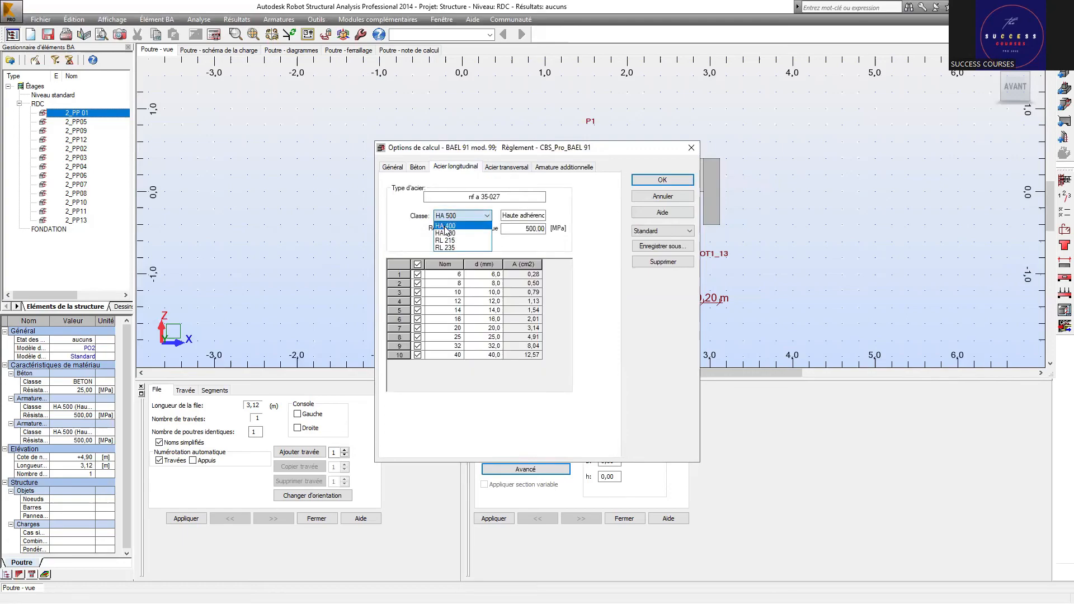
left_click(448, 226)
left_click(418, 265)
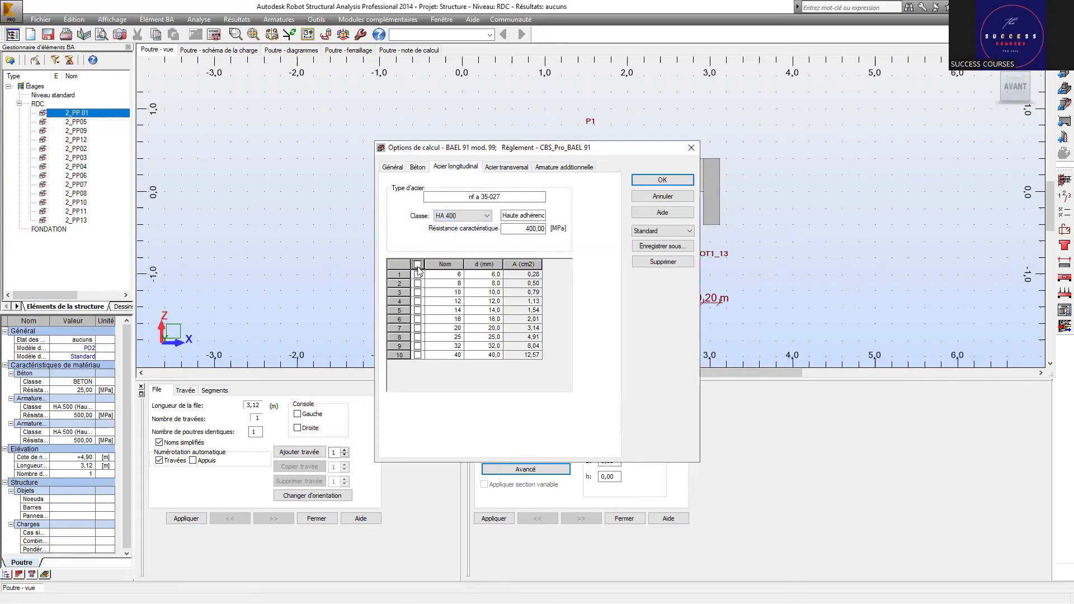
left_click(417, 291)
left_click(418, 302)
left_click(418, 310)
Set the transverse steel class to HA 400 and allow only the 6 and 8 mm bar diameters
left_click(507, 167)
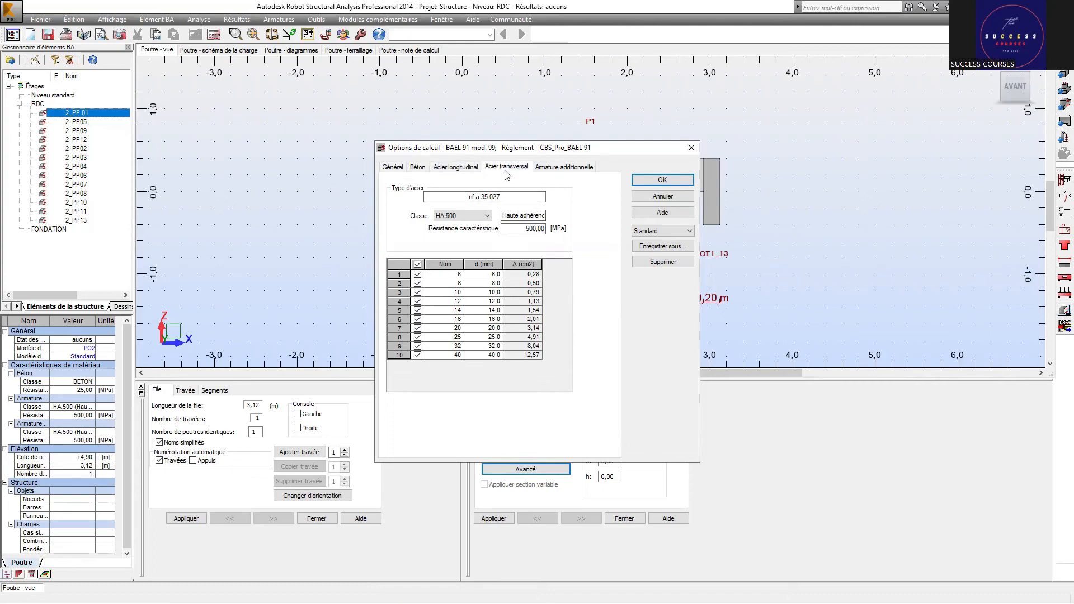
left_click(466, 219)
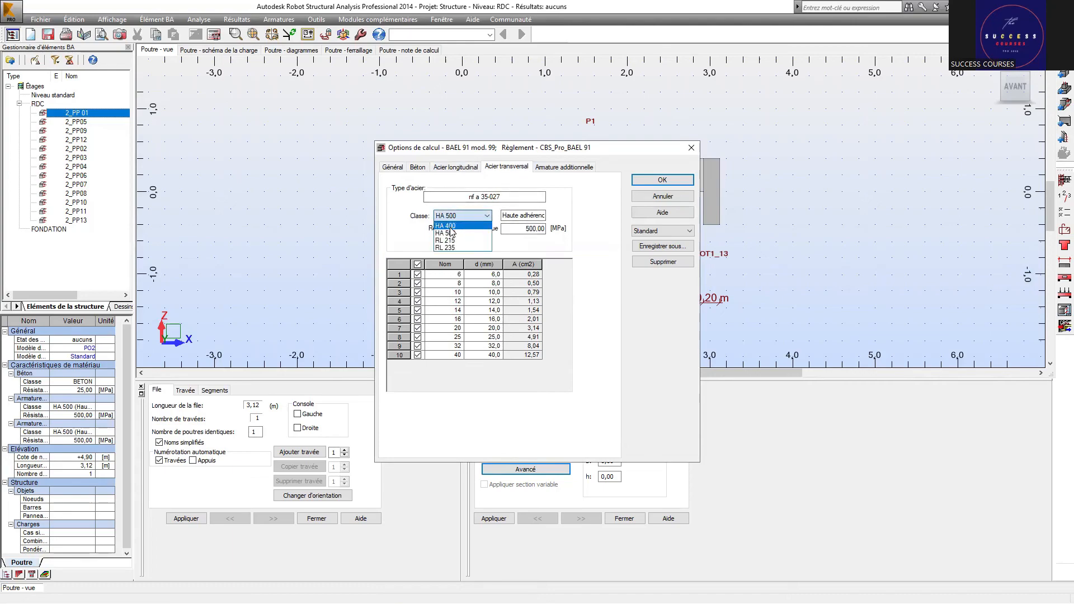
left_click(447, 226)
left_click(418, 265)
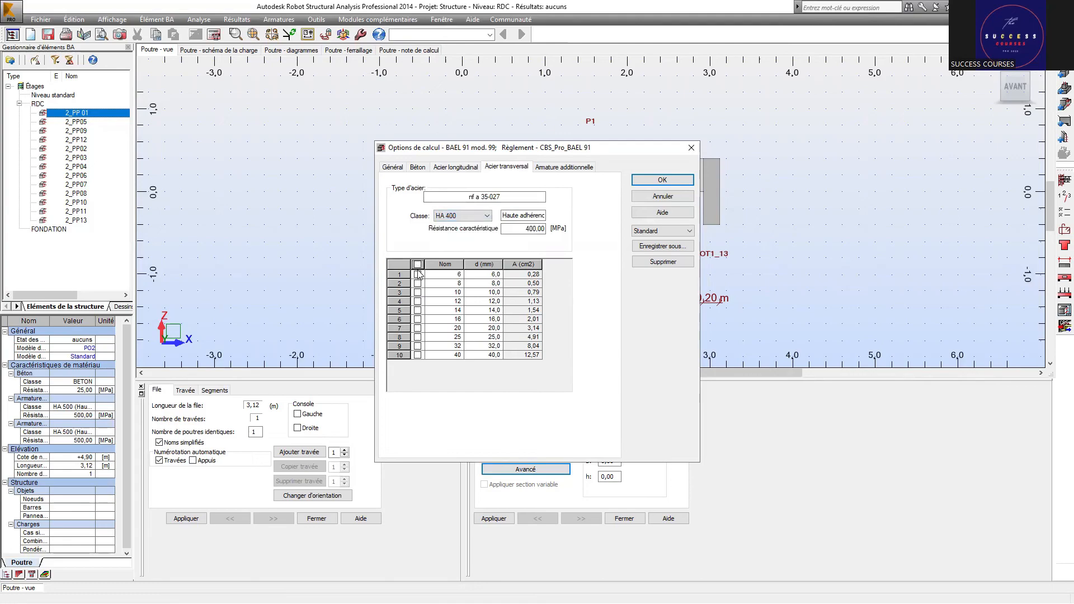
left_click(418, 283)
left_click(417, 274)
Set the additional reinforcement's steel class to HA 400 and allow only the 8, 10 and 12 mm bar diameters
left_click(560, 166)
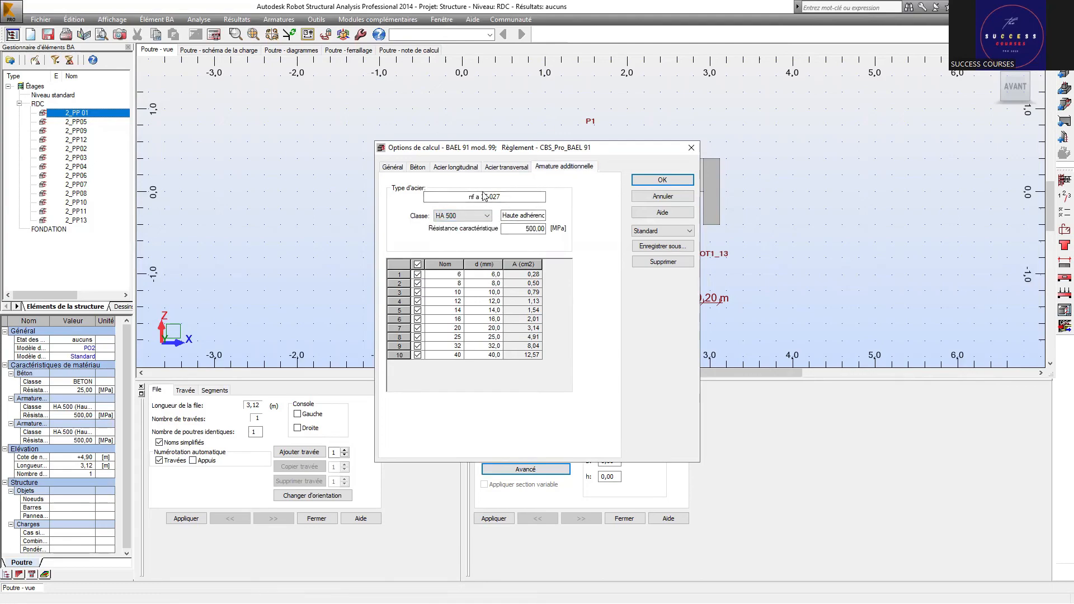
left_click(462, 215)
left_click(447, 226)
left_click(417, 264)
left_click(418, 283)
left_click(417, 292)
left_click(417, 301)
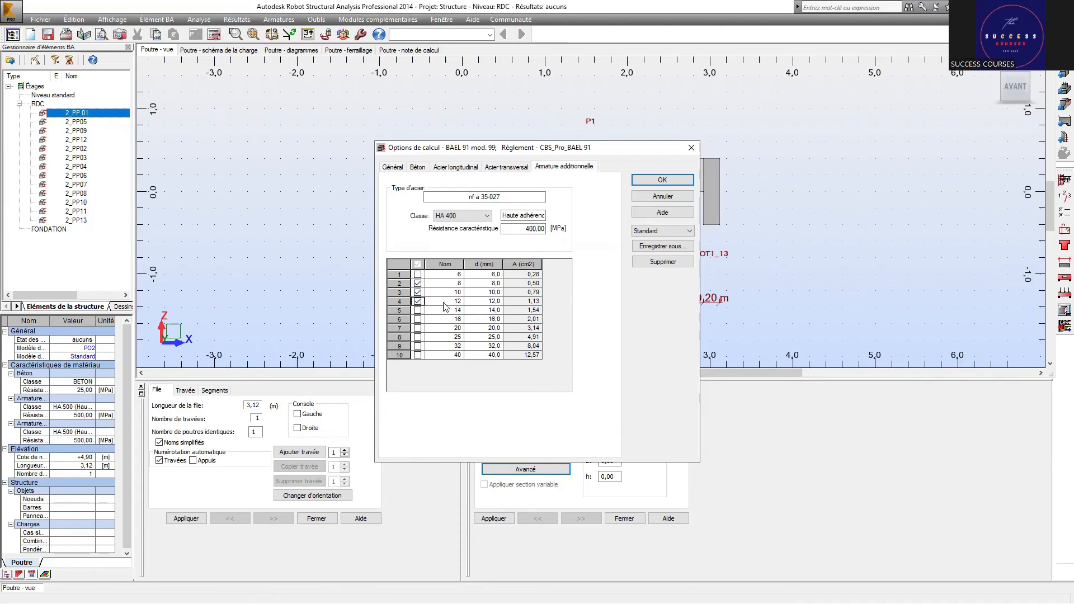
Save the calculation options under the name PO2 and check that they are applied to beam 2_PP 01
left_click(660, 247)
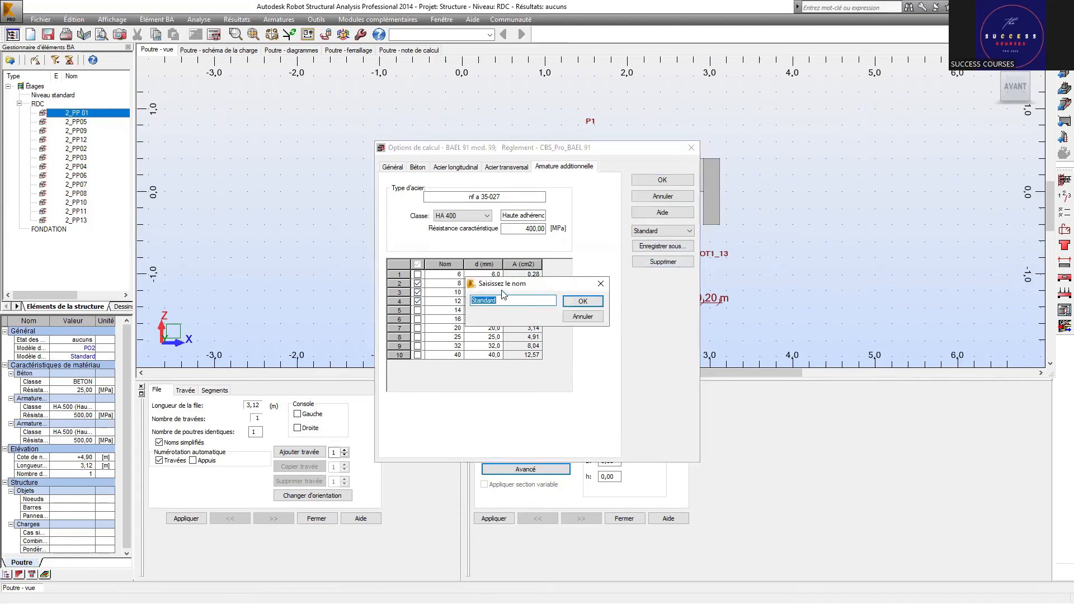
type("PO2")
left_click(582, 301)
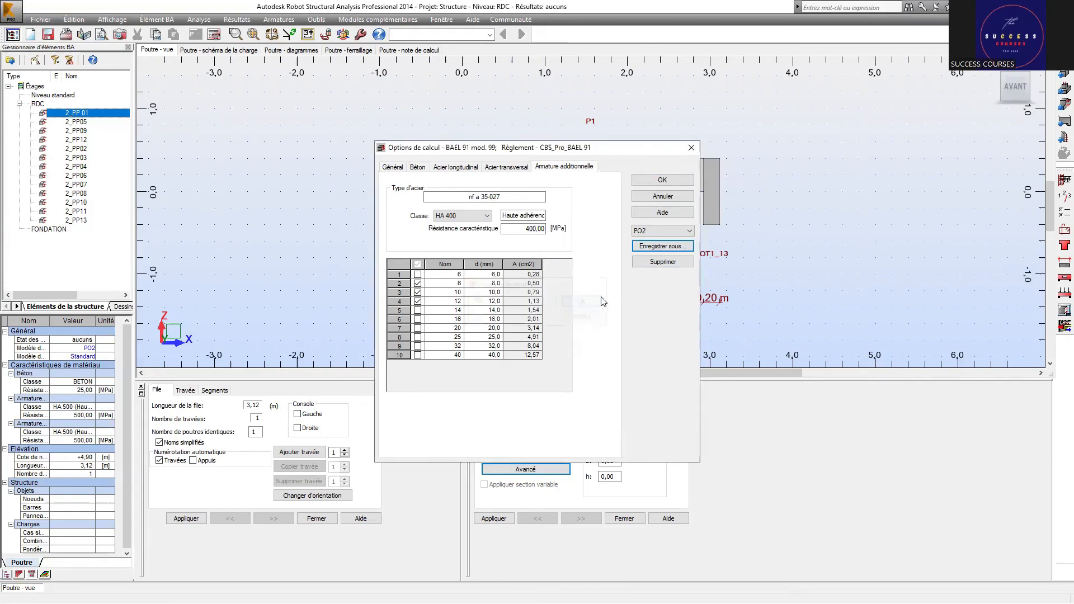
left_click(668, 196)
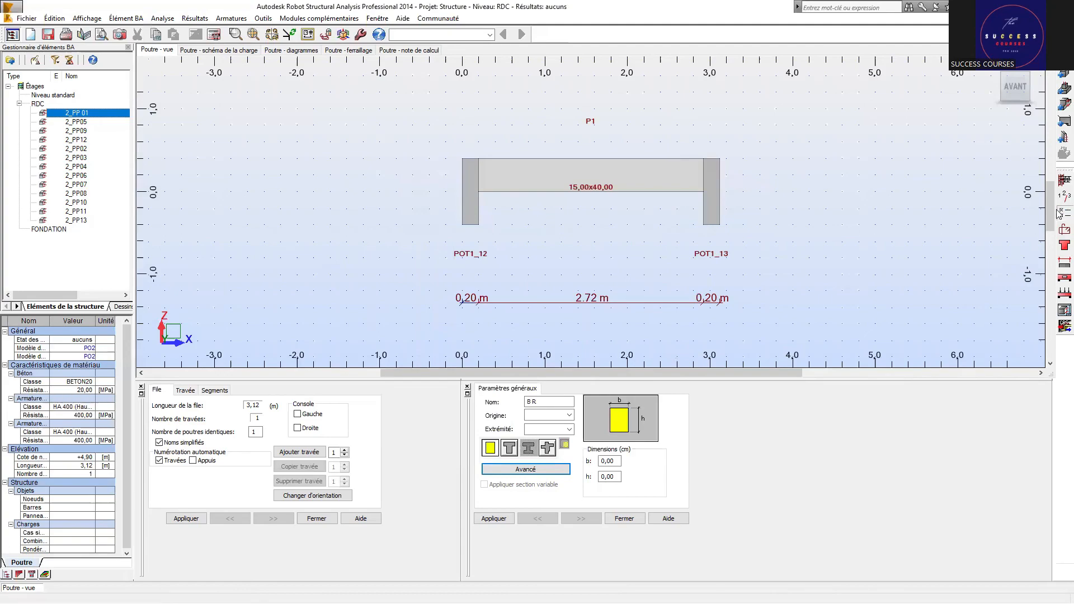
left_click(1065, 212)
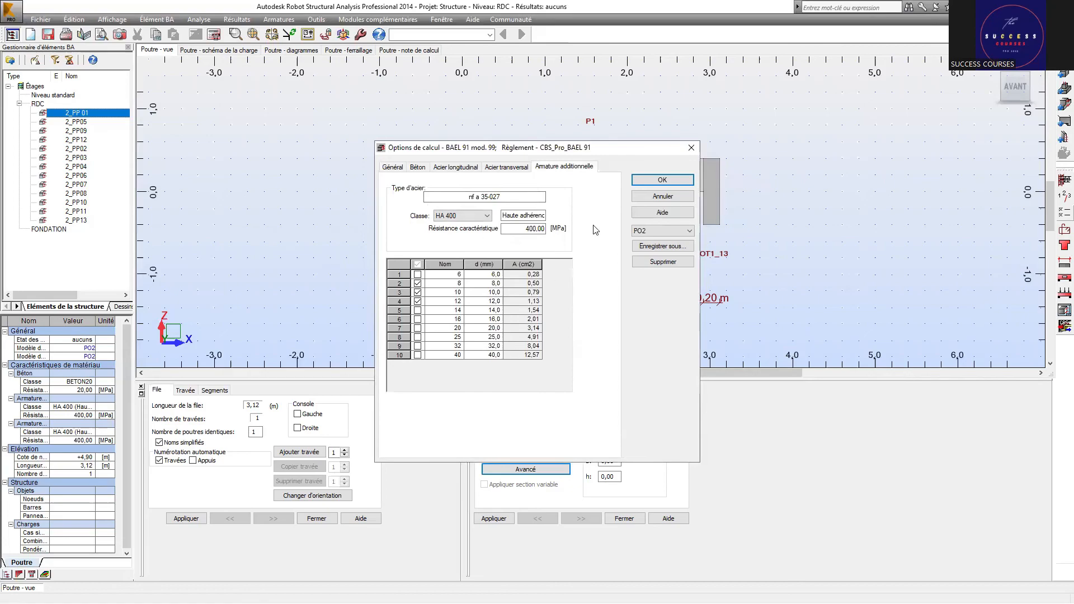
left_click(640, 181)
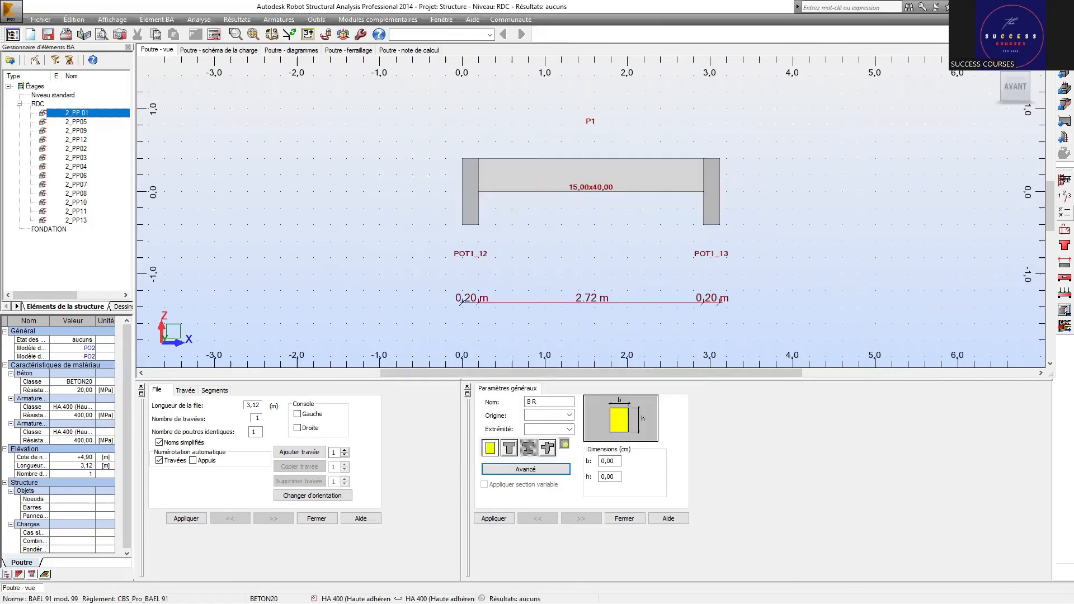
Set the cracking condition to préjudiciable in the level parameters and define these parameters as the default
left_click(1059, 197)
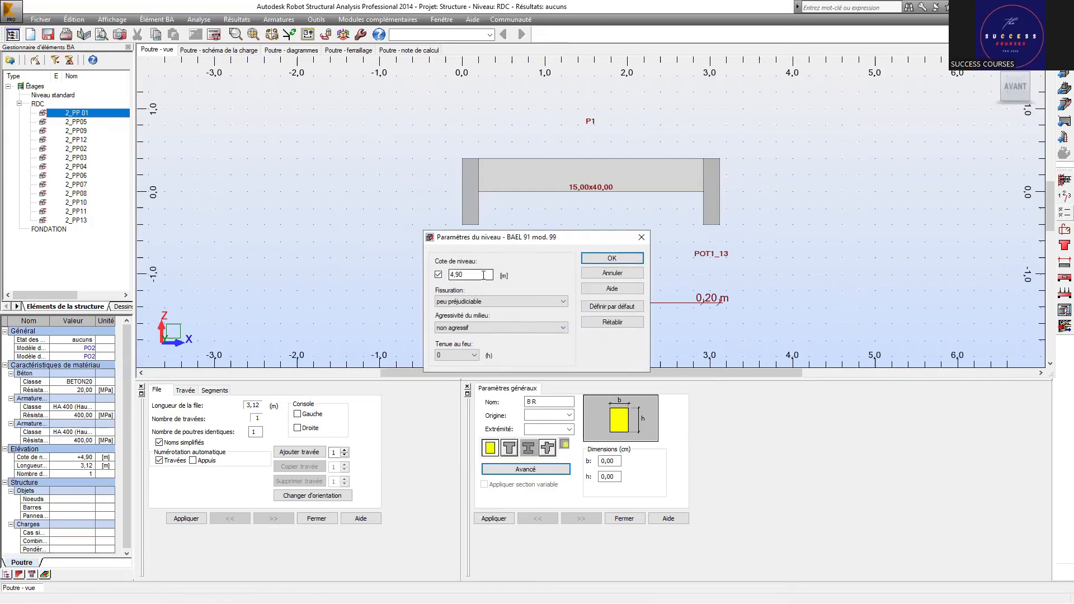
left_click(480, 304)
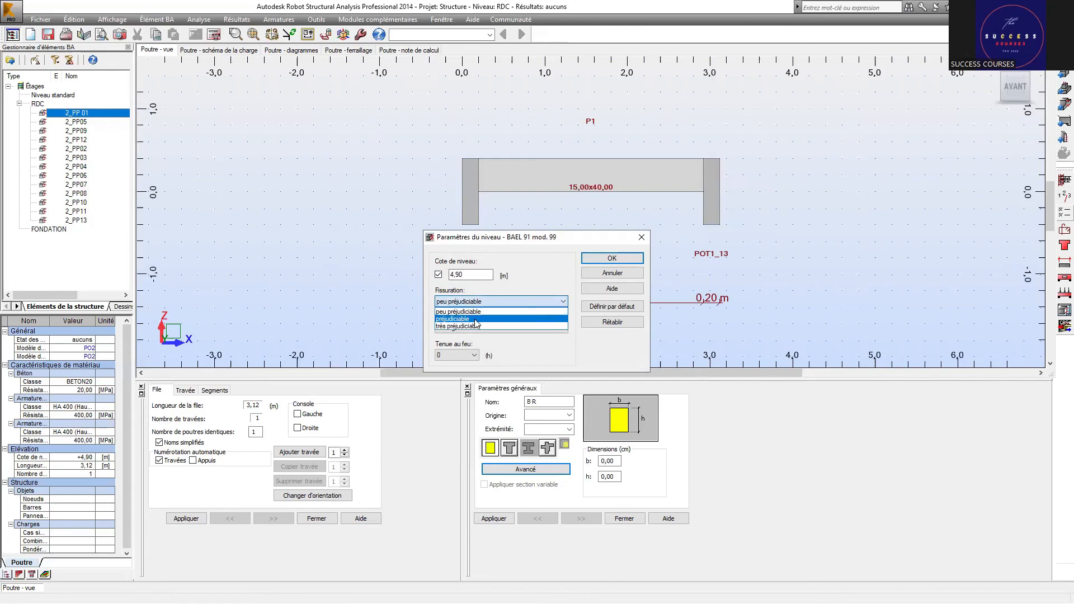
left_click(476, 320)
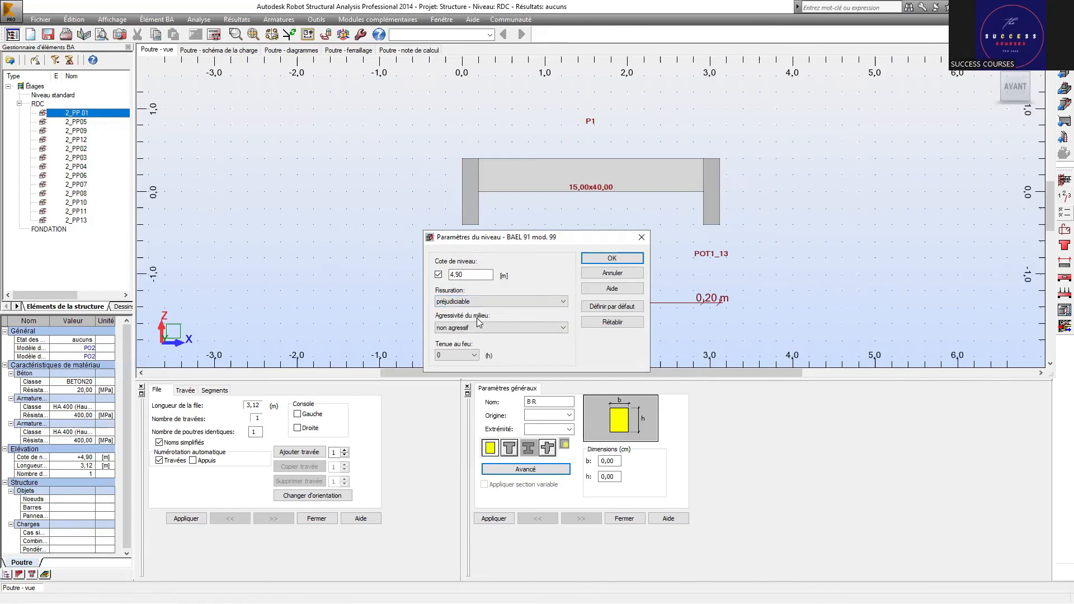
left_click(594, 310)
left_click(617, 259)
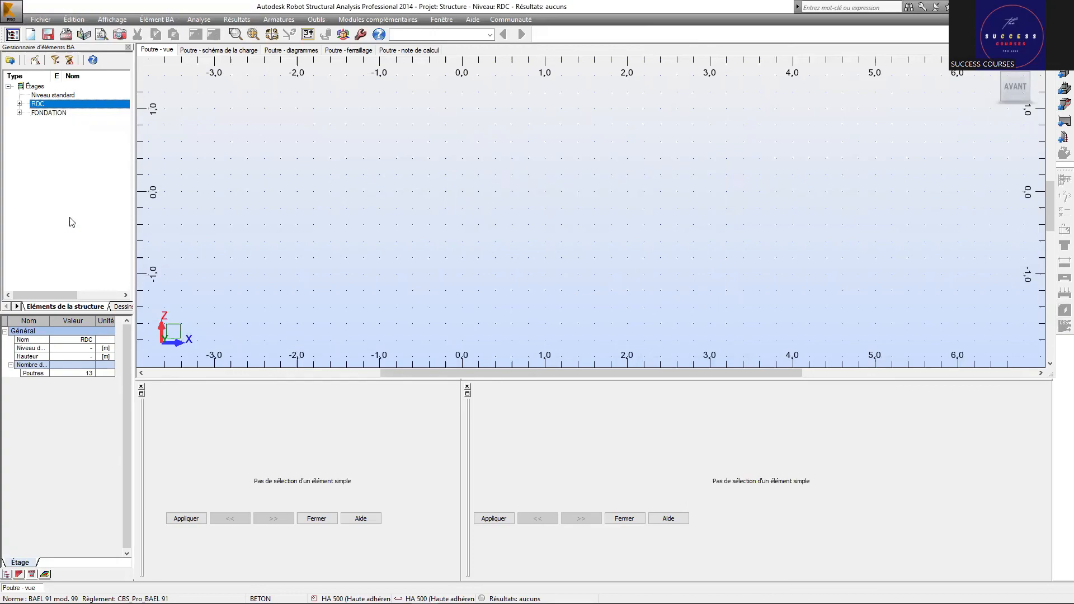
Review the general and secondary reinforcement layout settings of RDC beam 2_PP 01 and save the layout again as PO2
left_click(20, 104)
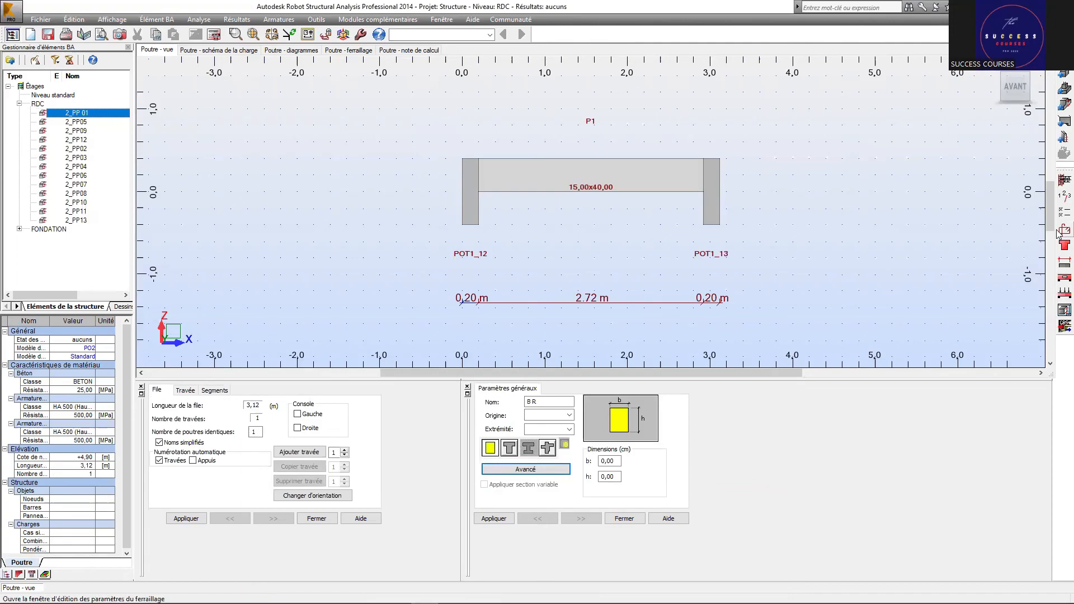
left_click(1064, 230)
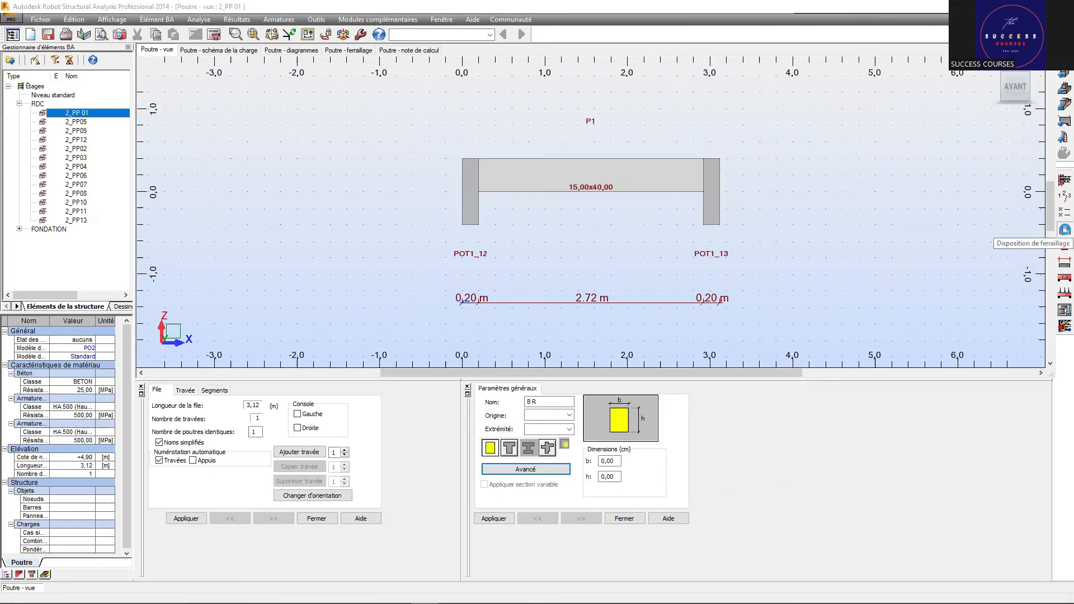
left_click(1058, 234)
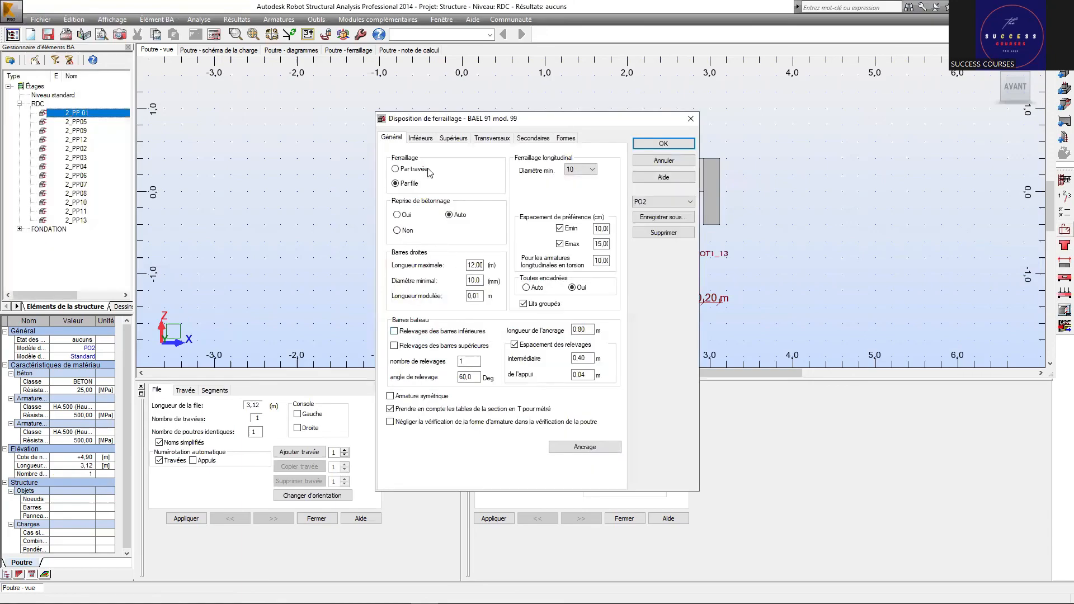
left_click(533, 138)
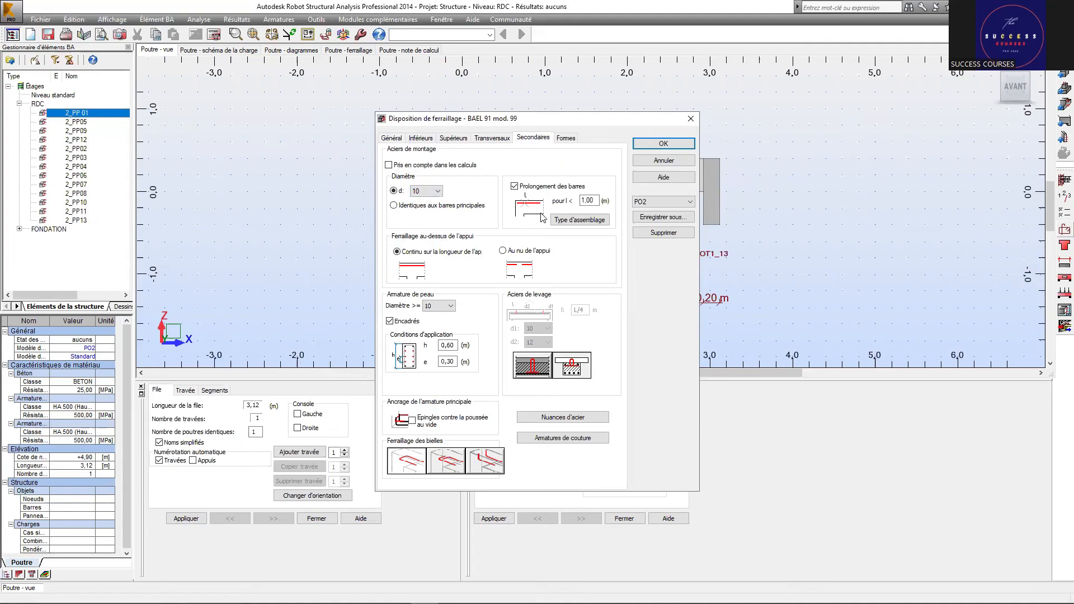
left_click(648, 219)
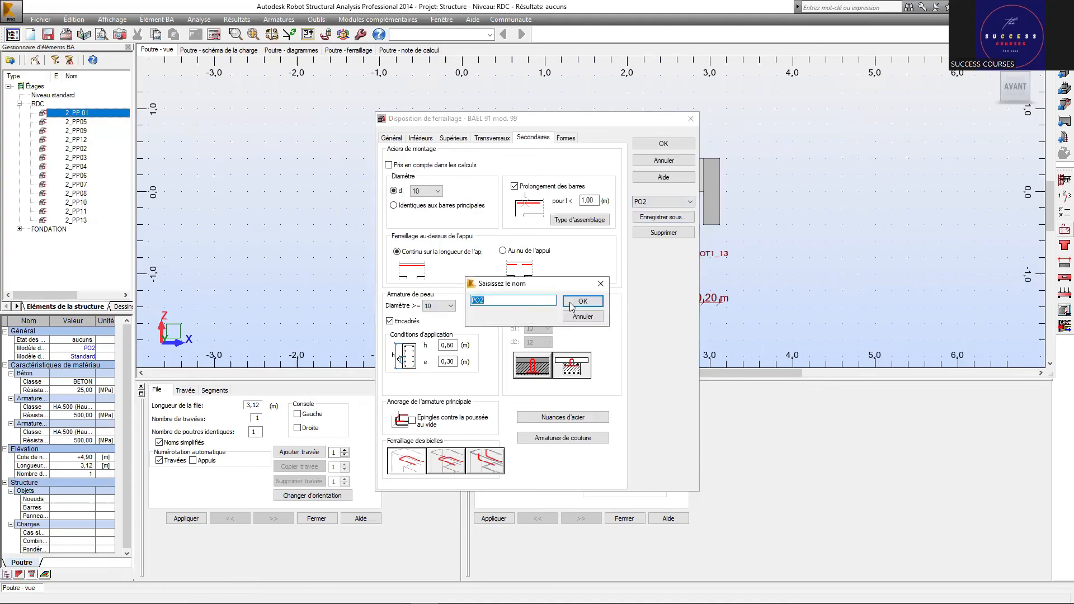
left_click(571, 305)
left_click(657, 144)
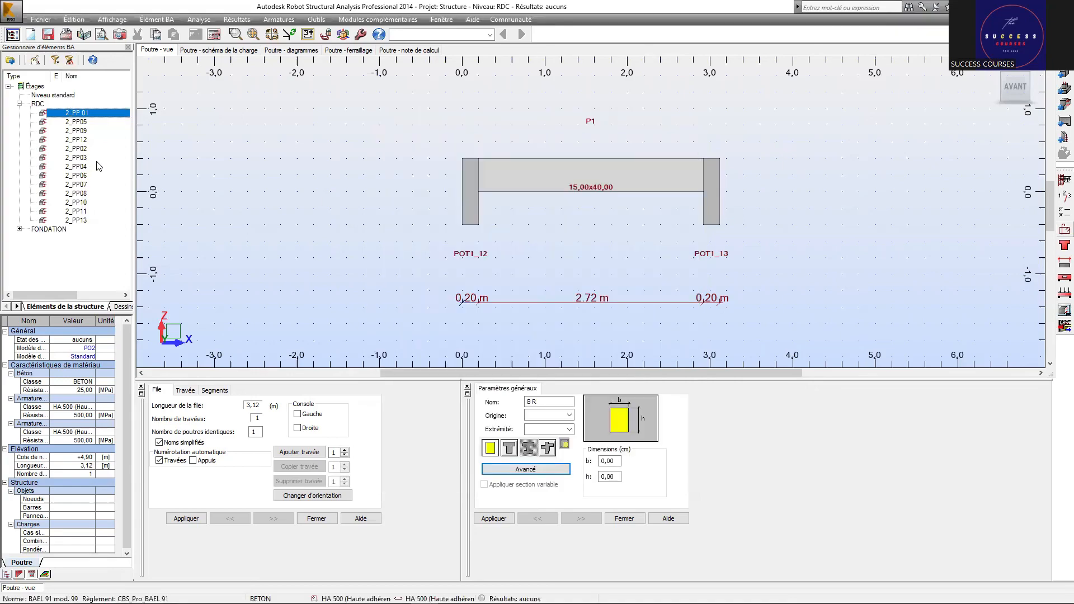
Assign the PO2 reinforcement model and the PO2 calculation options to all RDC beams from 2_PP 01 to 2_PP13
left_click(85, 222)
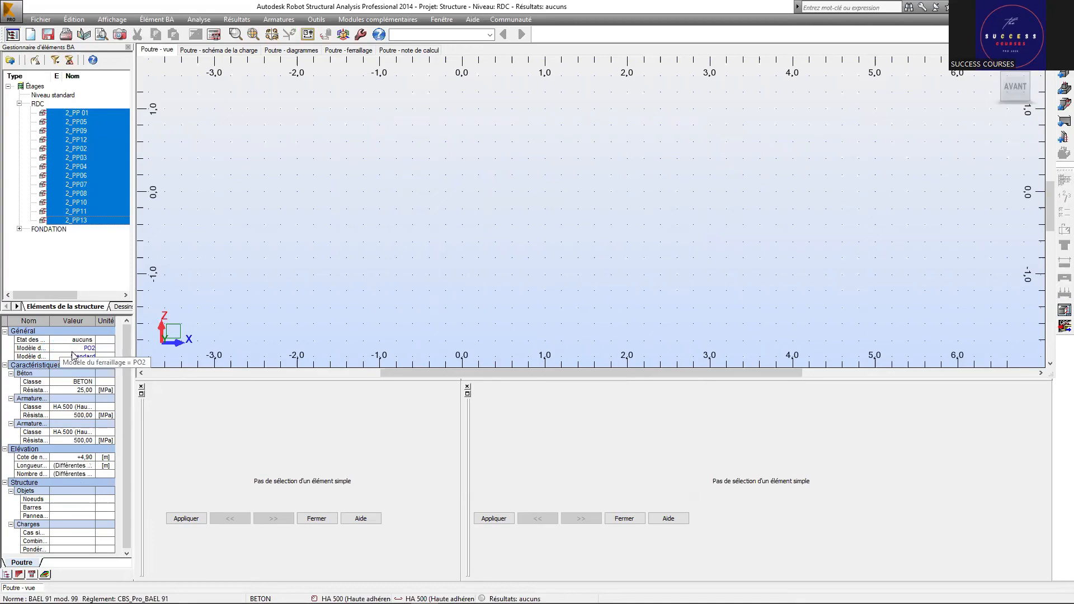
left_click(78, 349)
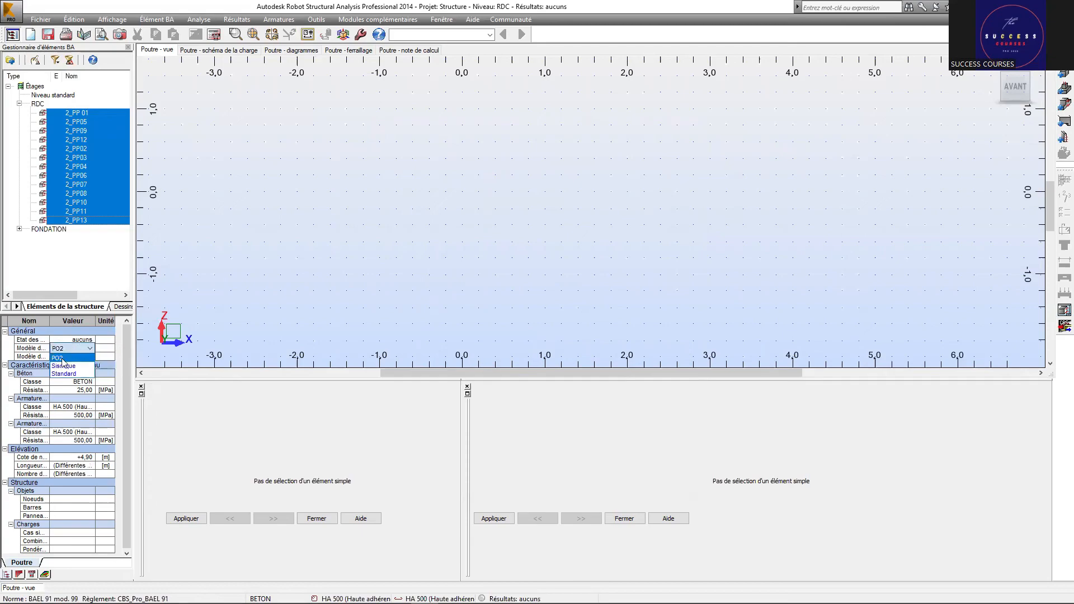
left_click(77, 359)
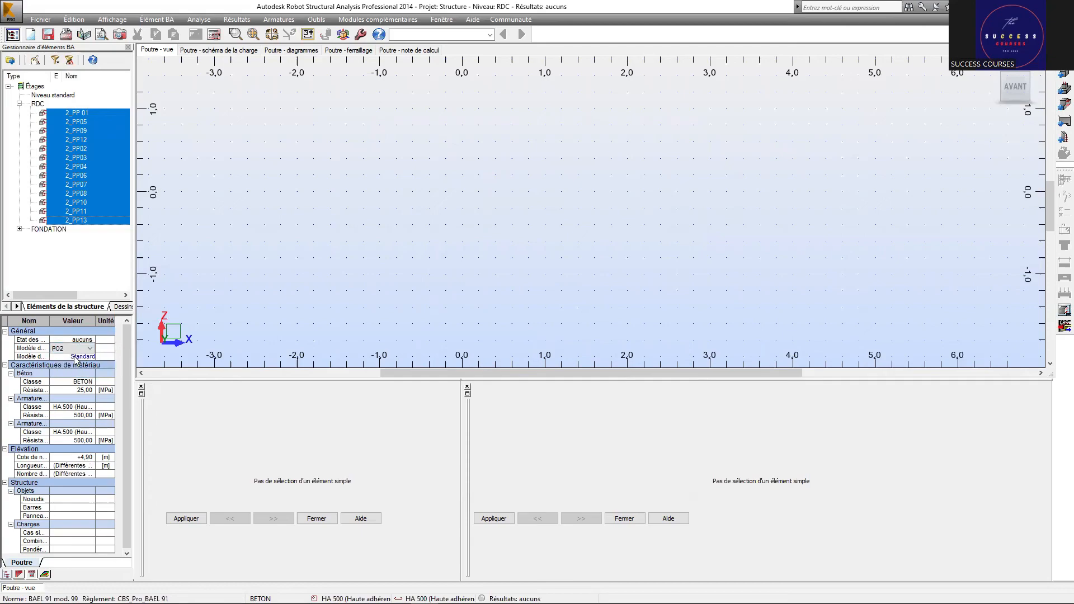
left_click(75, 358)
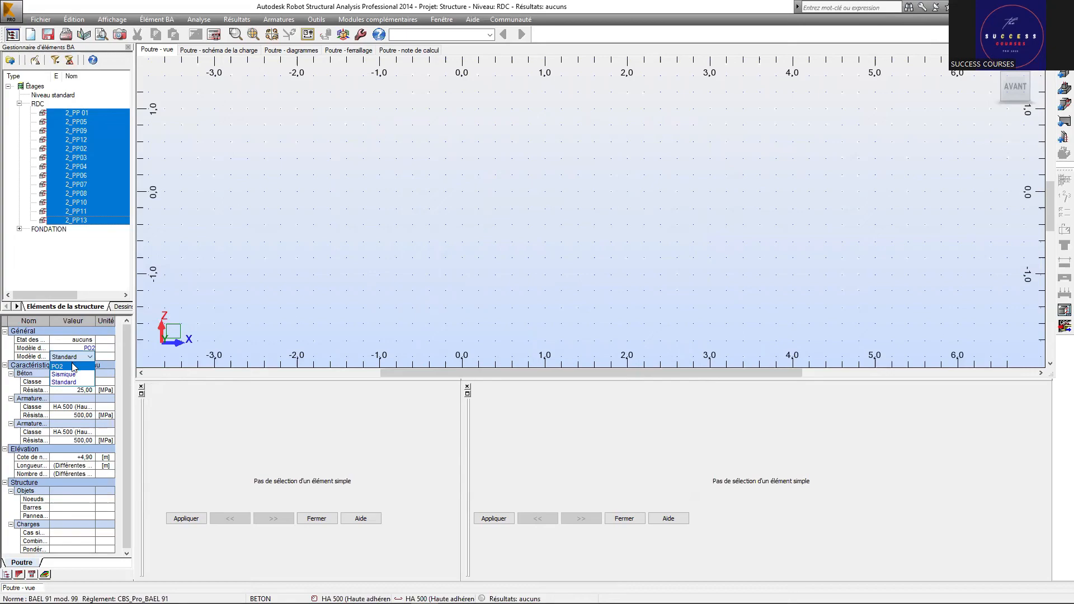
left_click(74, 366)
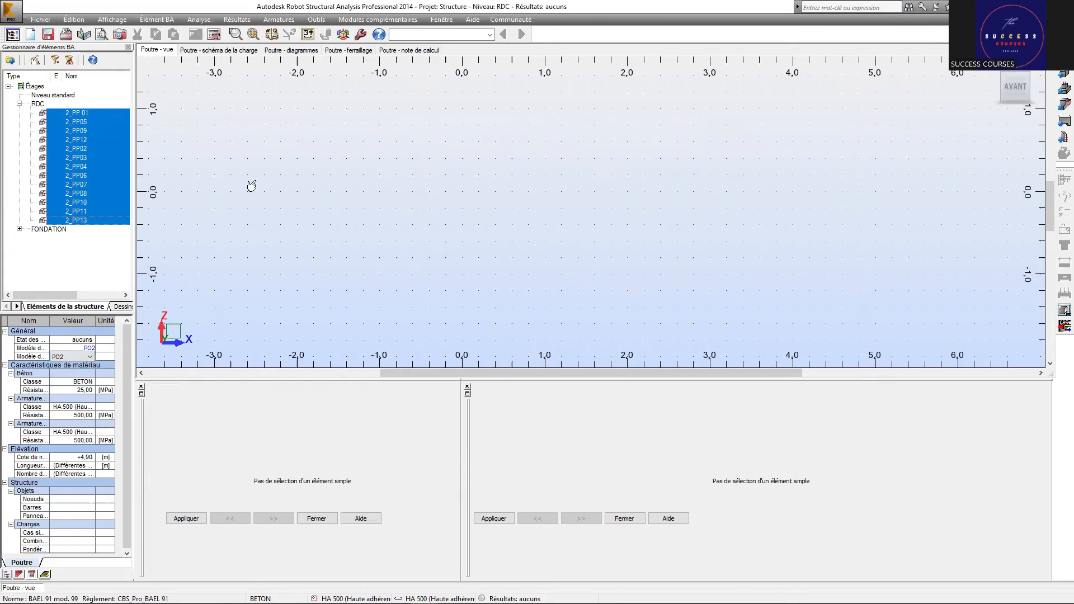
Calculate the reinforcement of all selected RDC beams without generating drawings and close the calculation error report
left_click(214, 35)
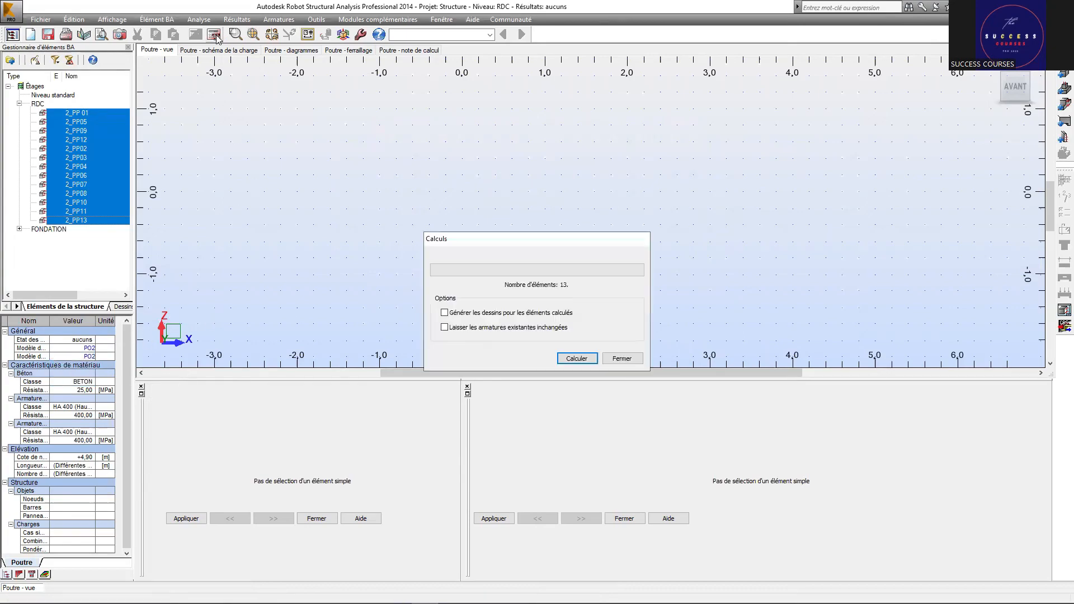
left_click(567, 359)
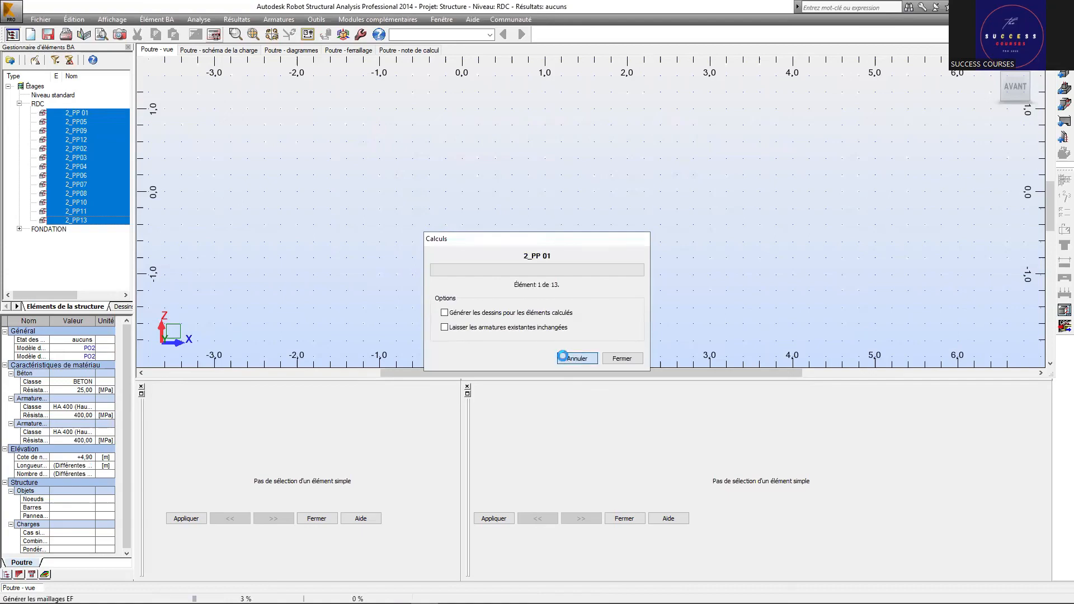
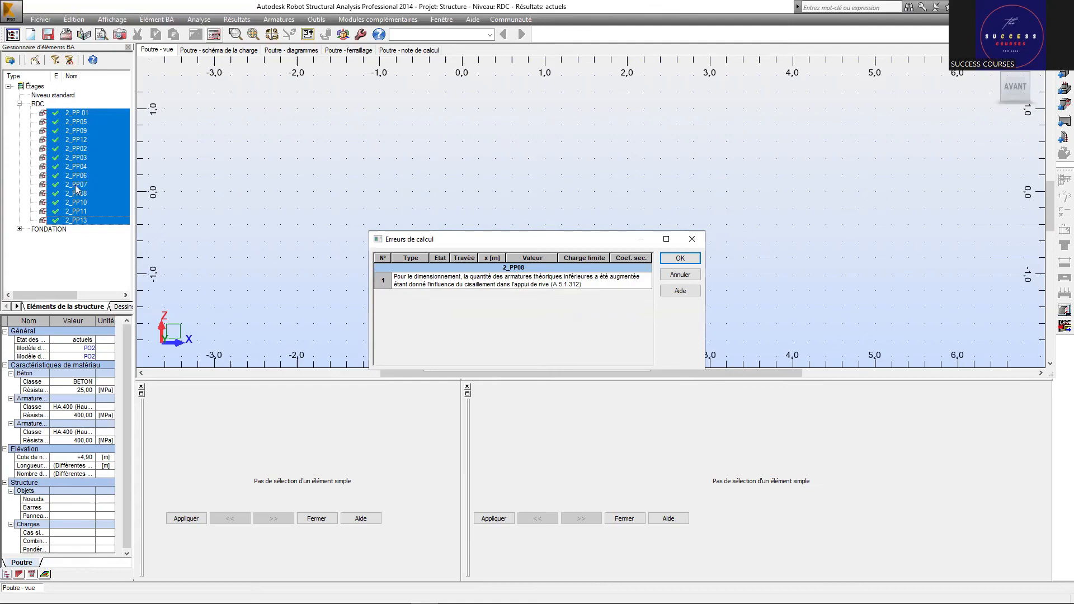
left_click(673, 259)
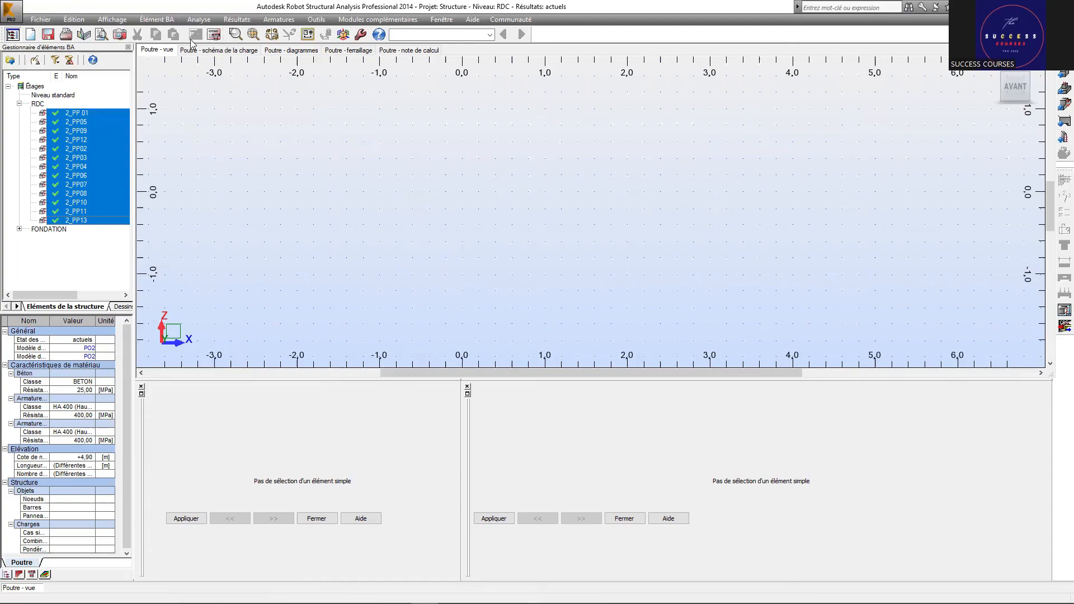
Review the general and scale drawing parameters of RDC beam 2_PP 01, define them as the default and accept them
left_click(199, 20)
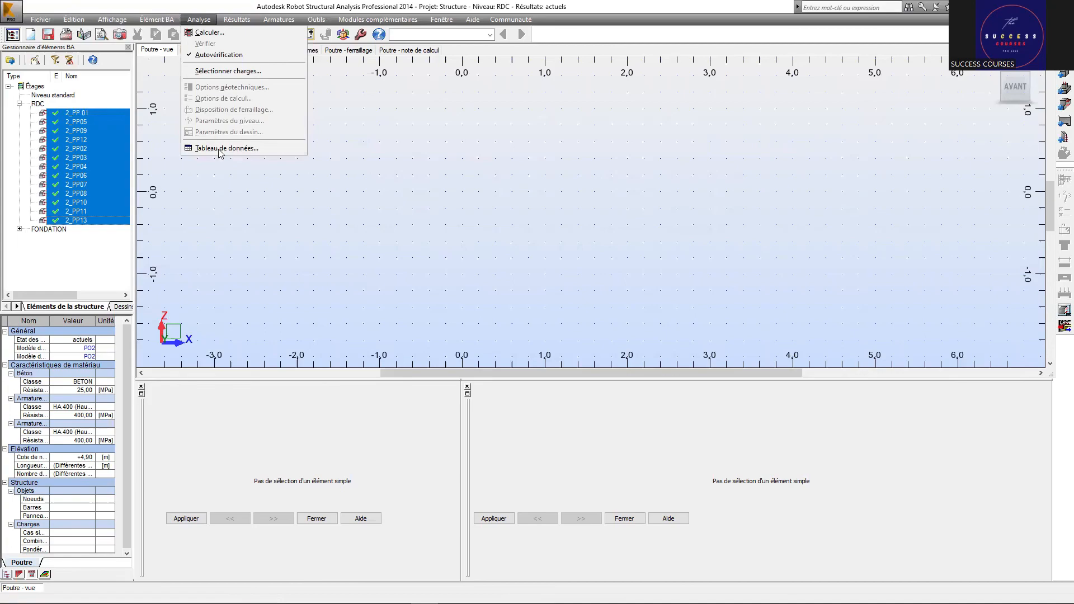
left_click(48, 117)
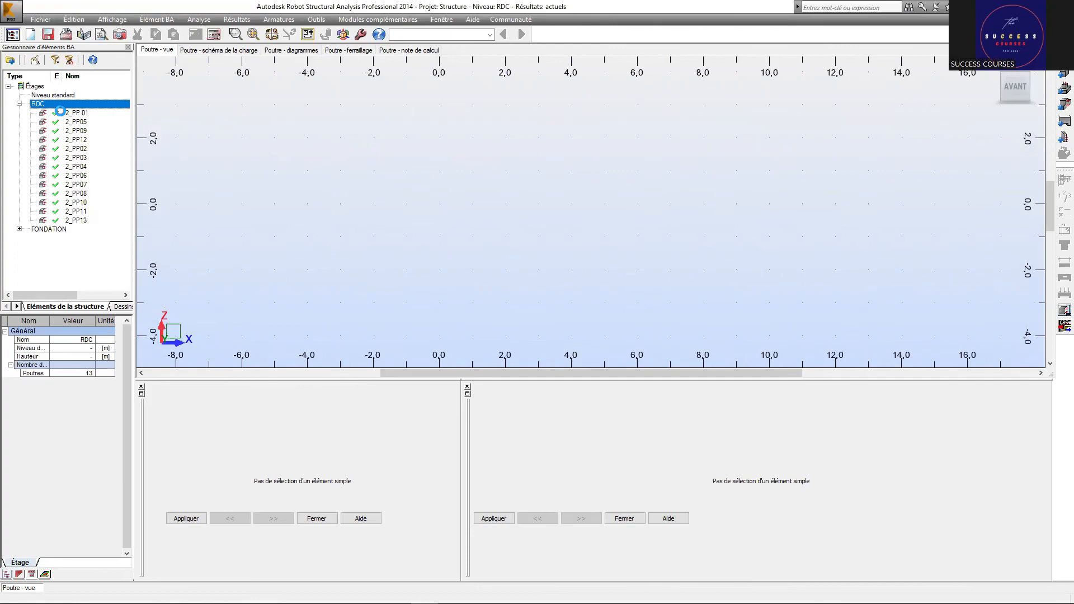
left_click(61, 112)
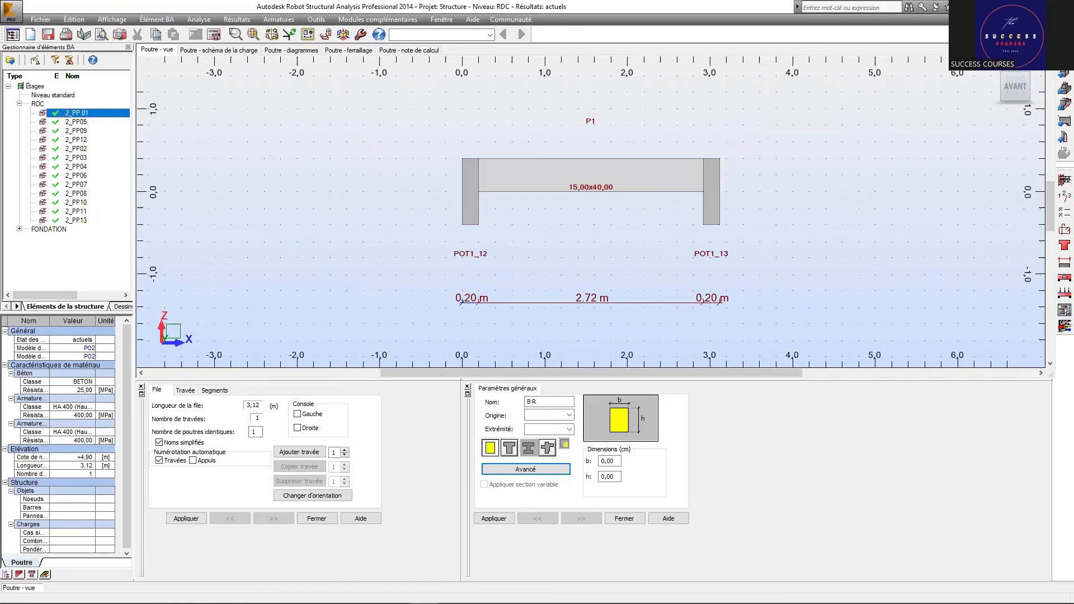
left_click(194, 24)
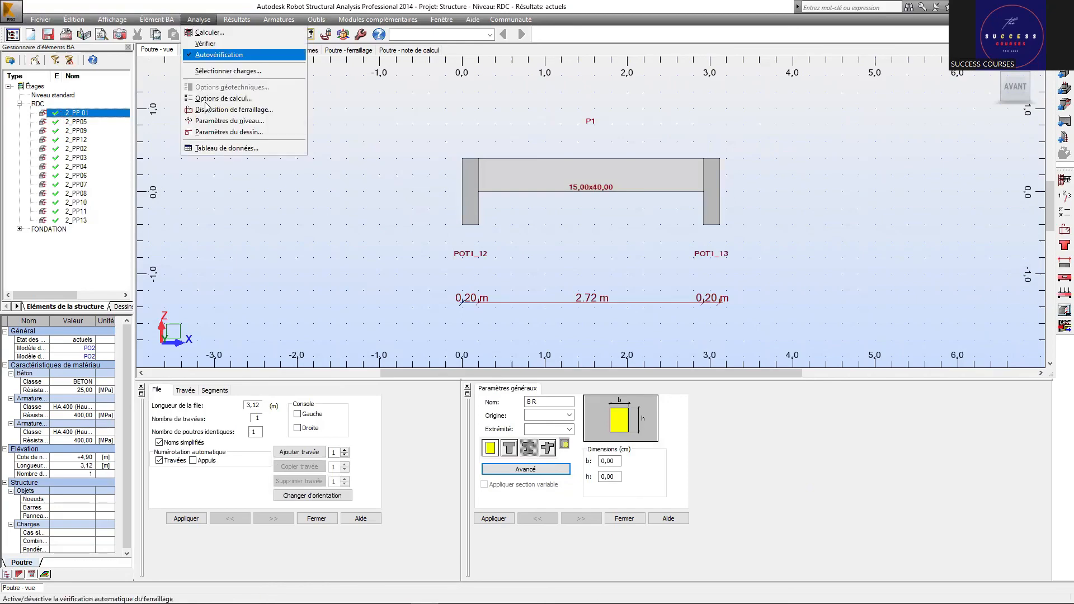
left_click(222, 132)
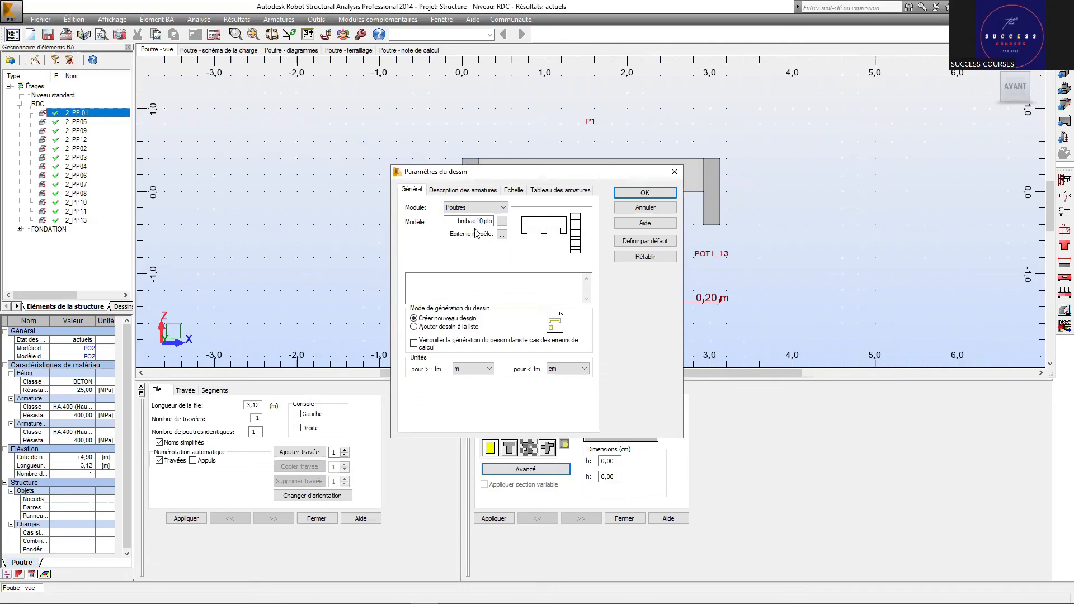
left_click(516, 192)
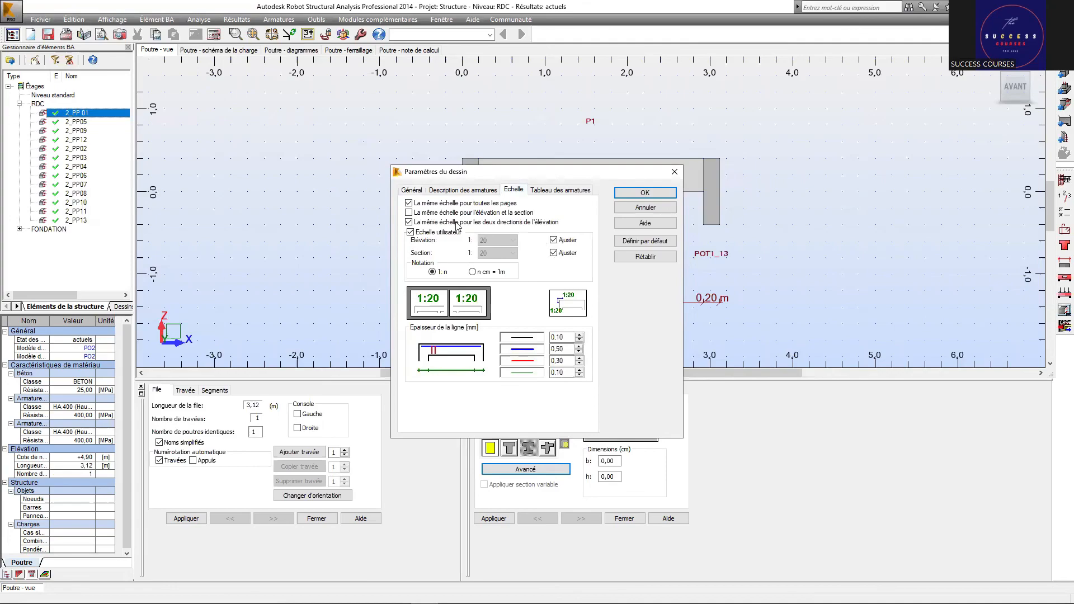
left_click(646, 246)
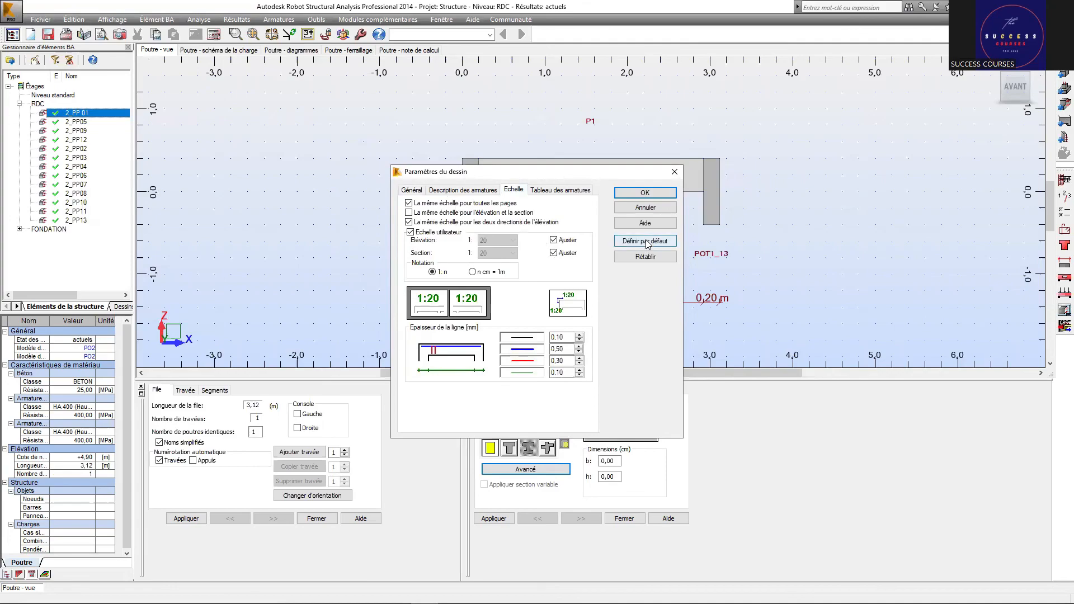
left_click(649, 193)
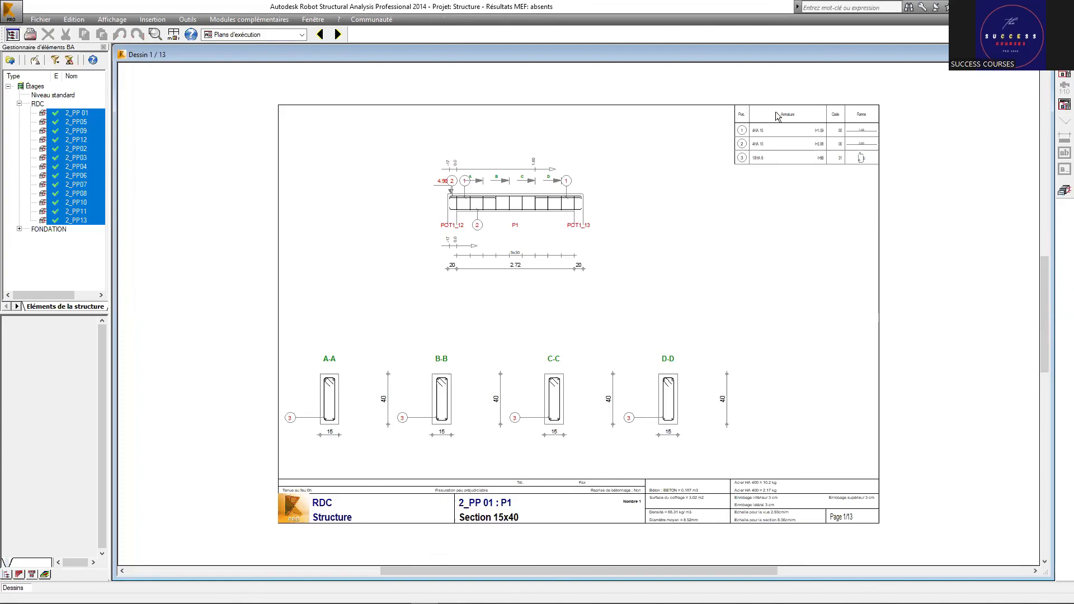
Examine the execution drawing of beam 2_PP 01, including its elevation, cross-sections and reinforcement table
scroll(772, 122, "up", 2)
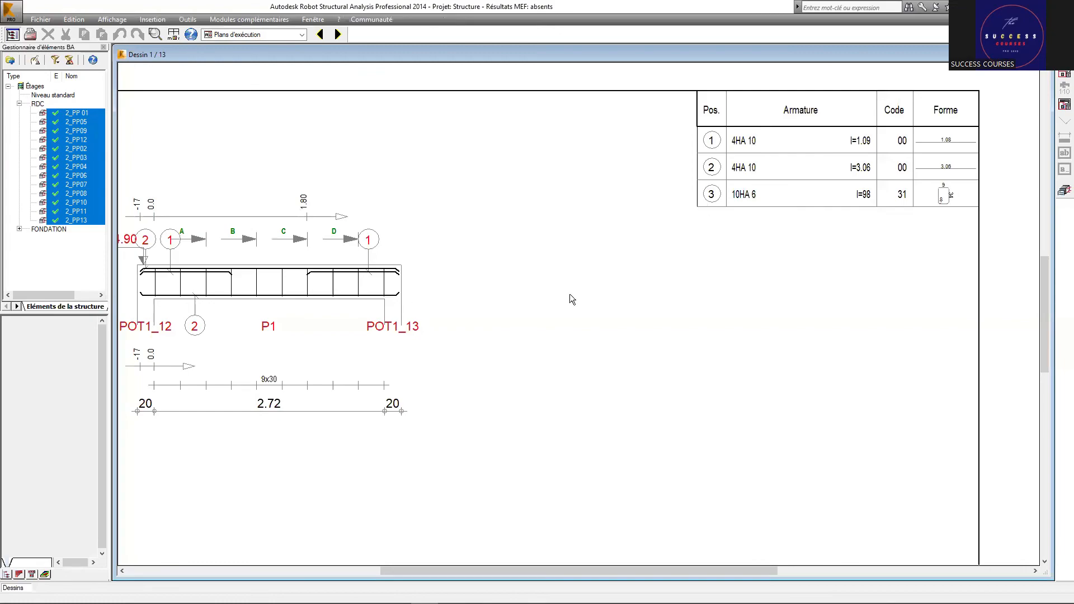
scroll(571, 299, "down", 1)
scroll(570, 293, "down", 1)
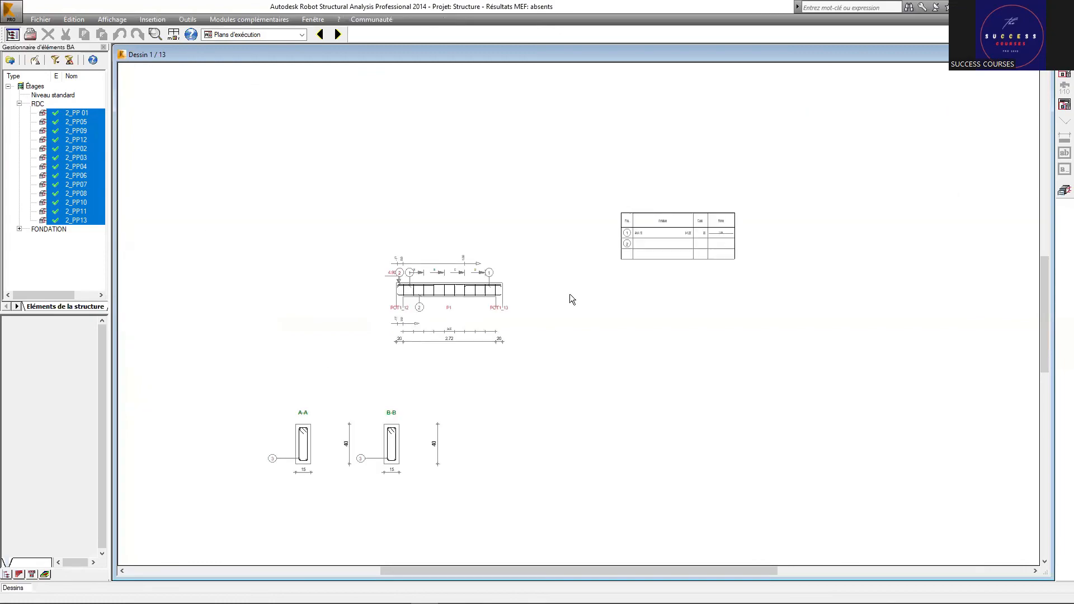
scroll(429, 458, "down", 1)
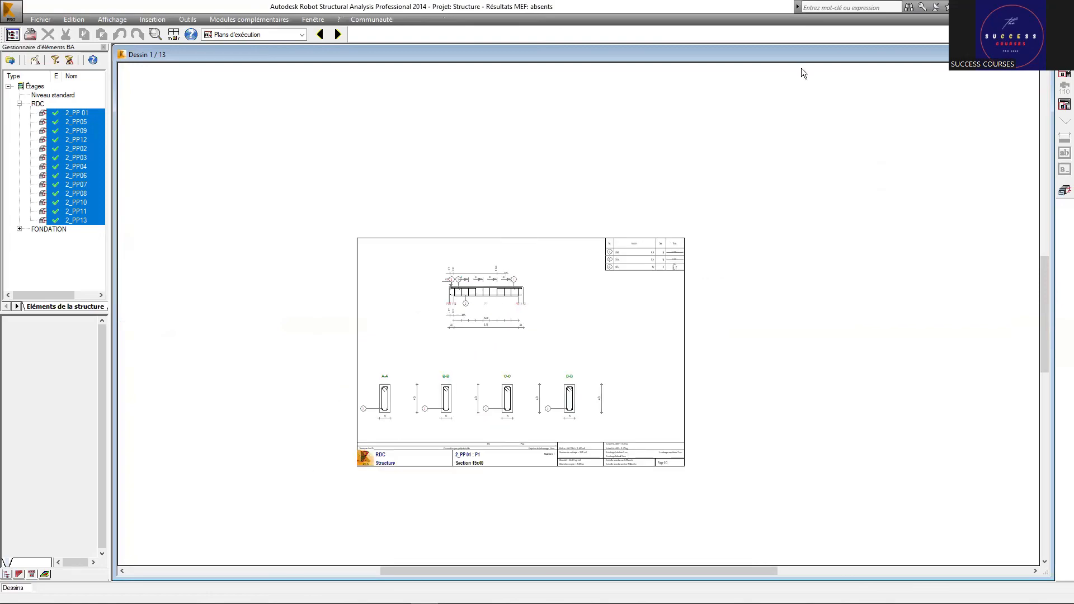
scroll(712, 177, "up", 1)
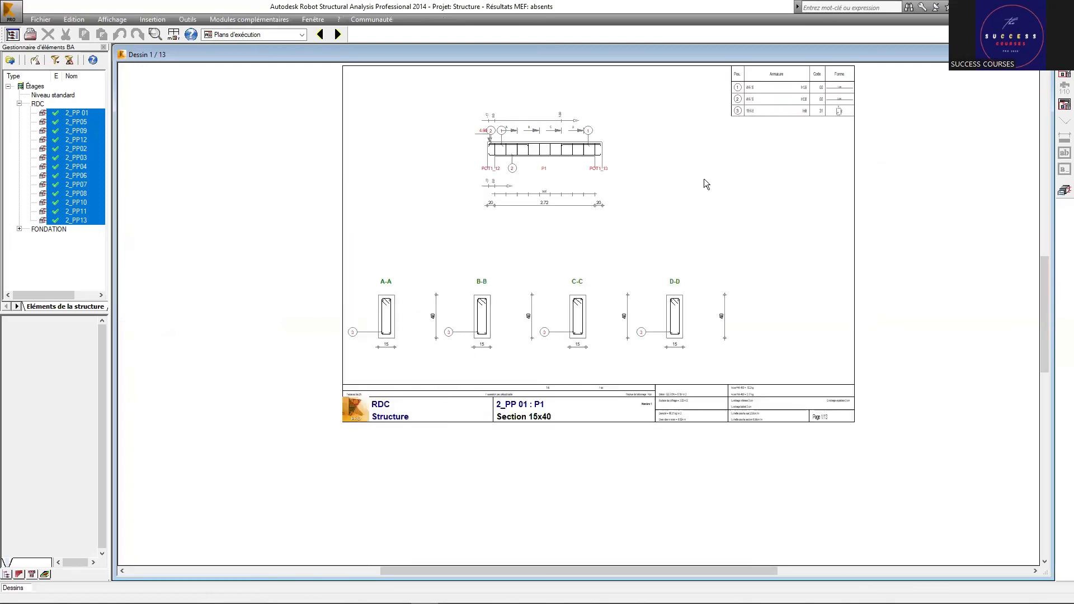
scroll(706, 184, "up", 1)
scroll(695, 183, "down", 1)
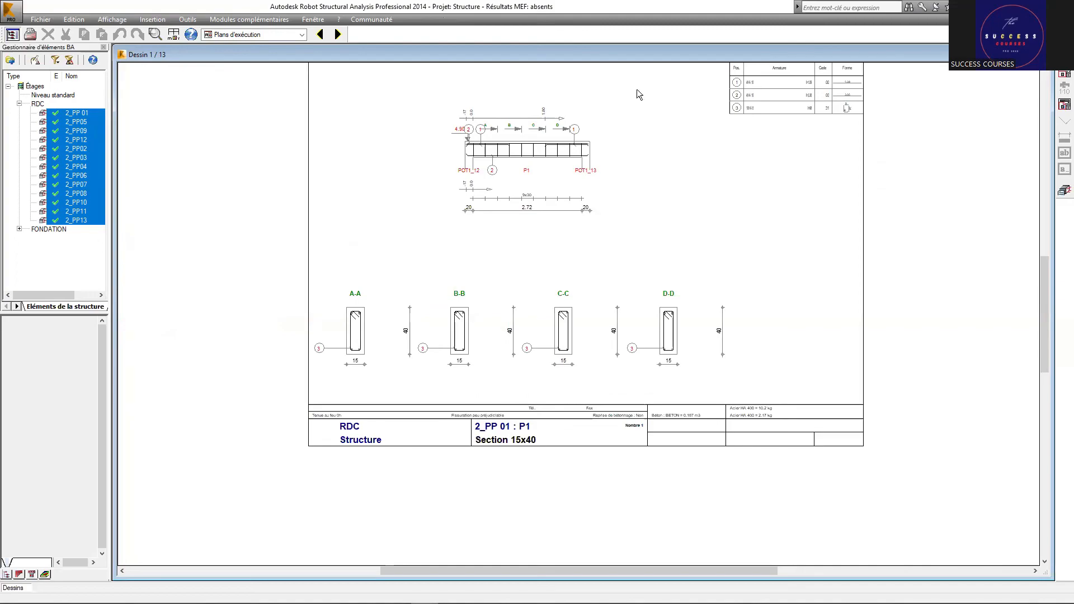
scroll(722, 146, "down", 1)
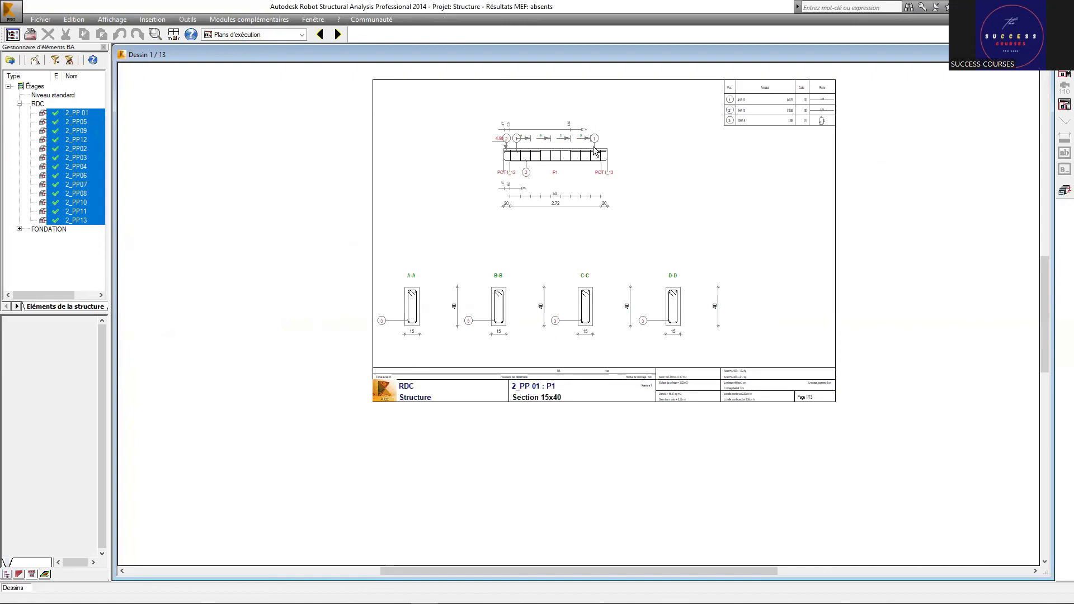
Make the drawing components selectable and apply the custom adjusted scale, equal in both directions, to beam 2_PP 01's elevation
left_click(1063, 75)
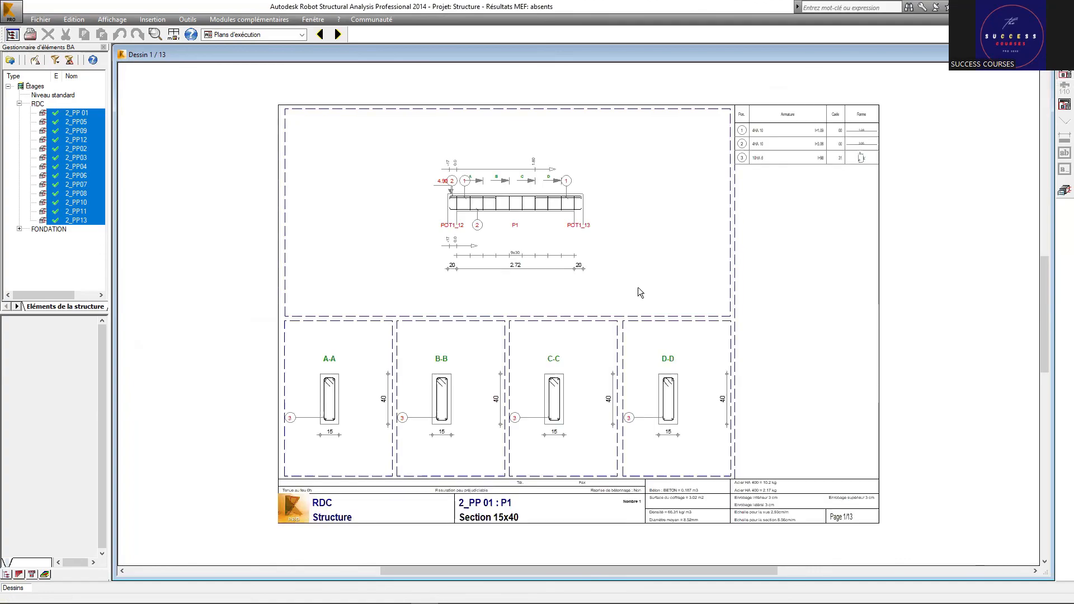
left_click(637, 219)
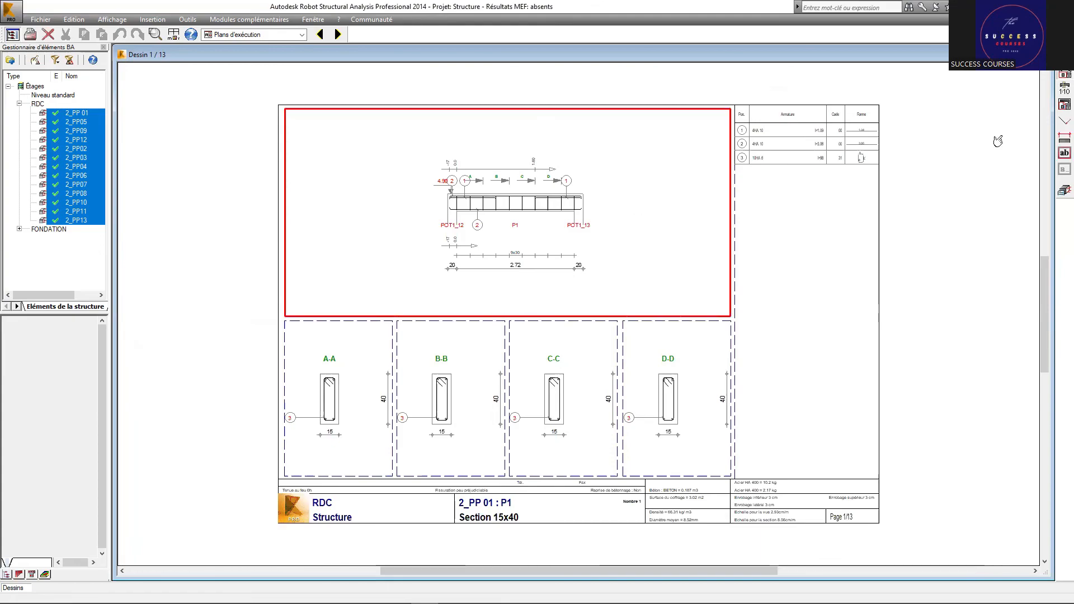
left_click(1061, 91)
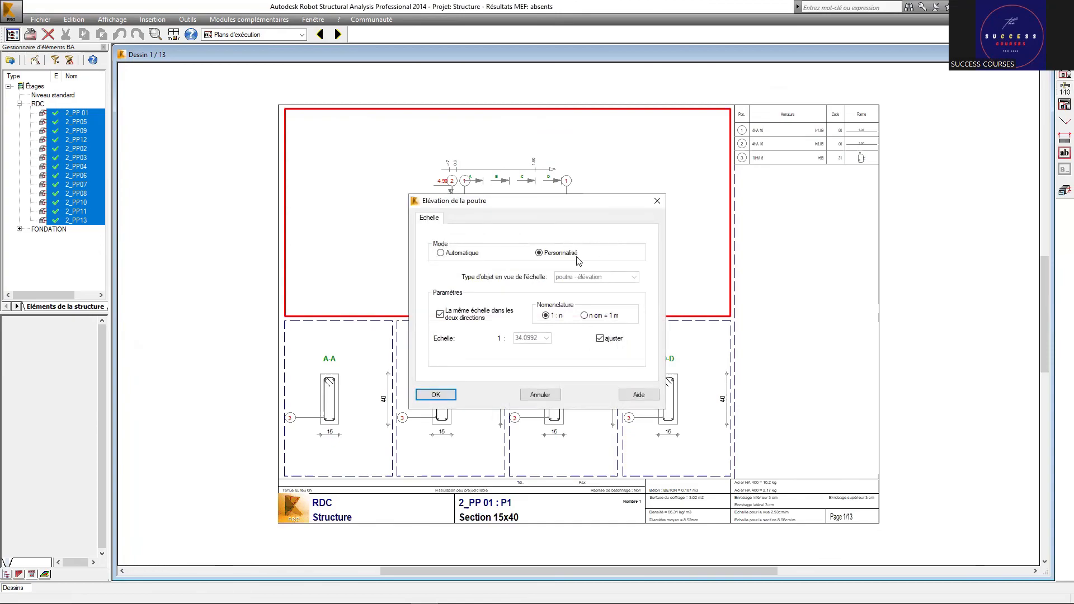
left_click(451, 394)
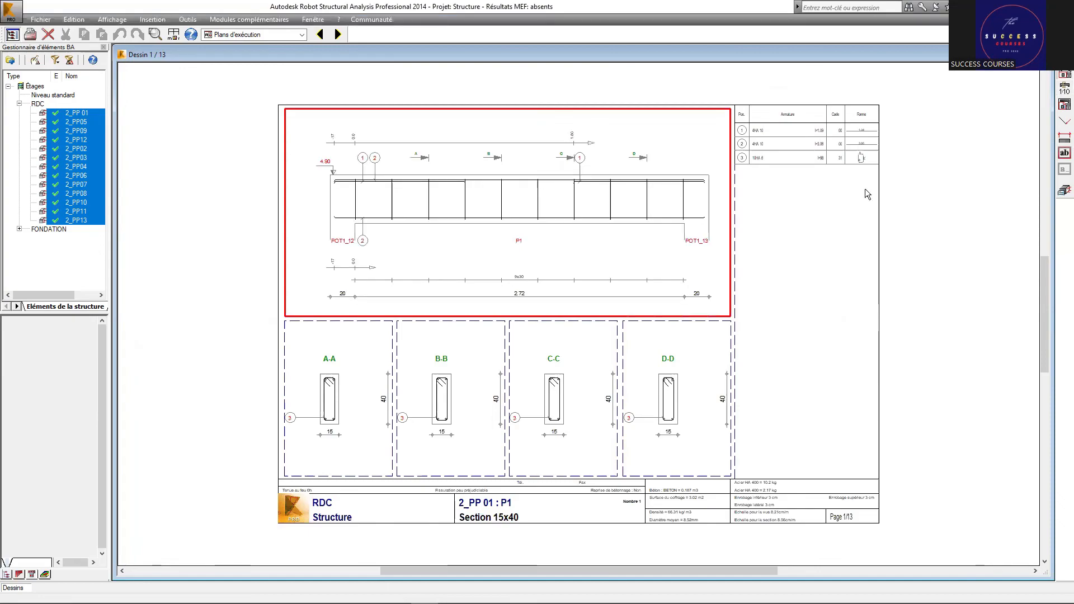
Apply the custom adjusted scale to the beam elevations in the drawings of 2_PP05 and 2_PP09
left_click(338, 35)
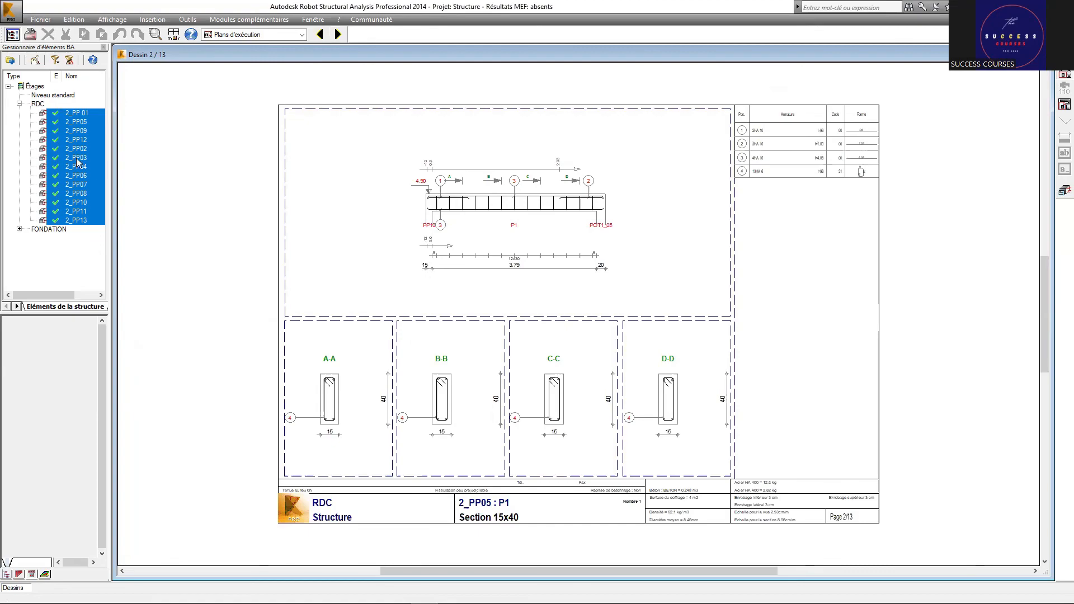
left_click(658, 193)
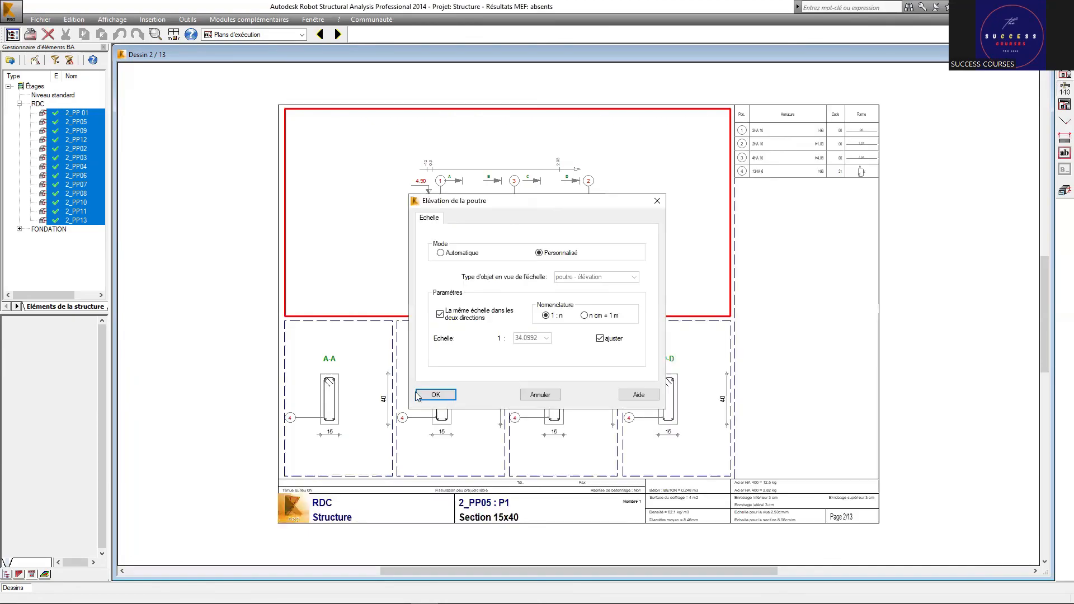
left_click(424, 395)
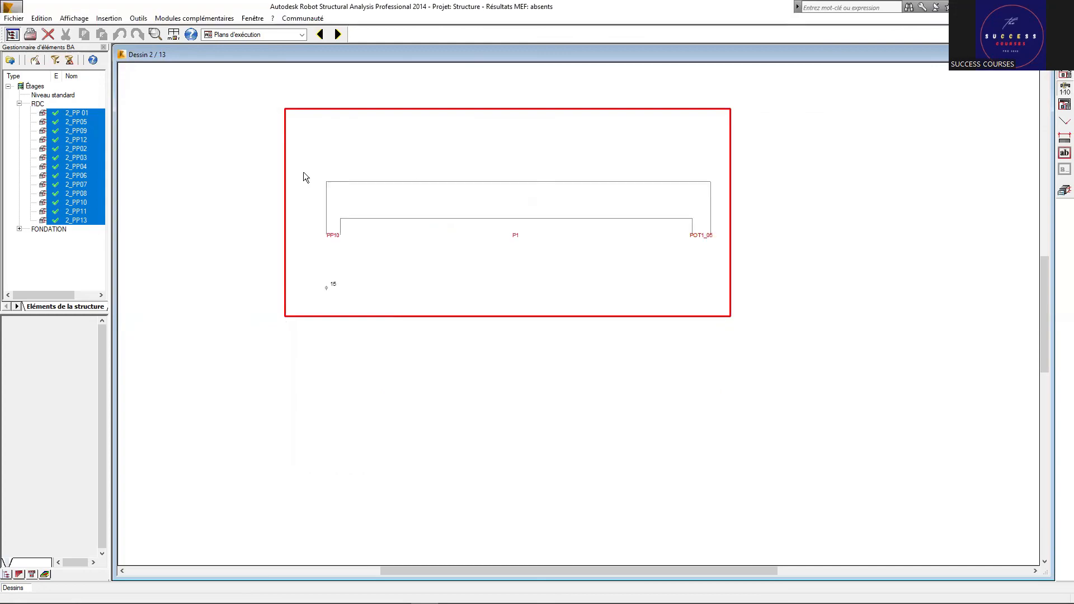
left_click(339, 35)
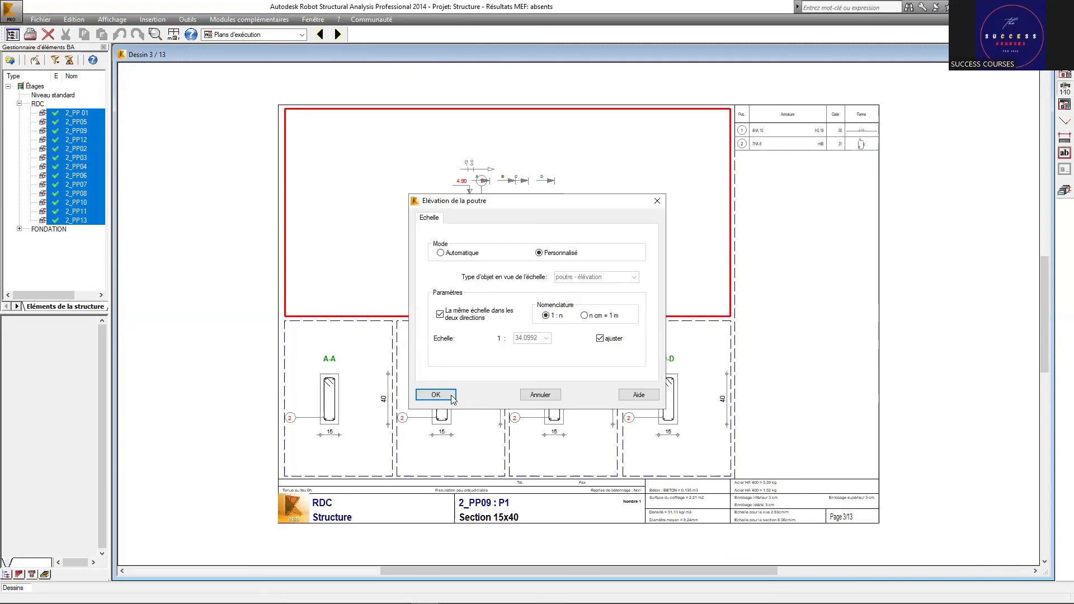
left_click(445, 391)
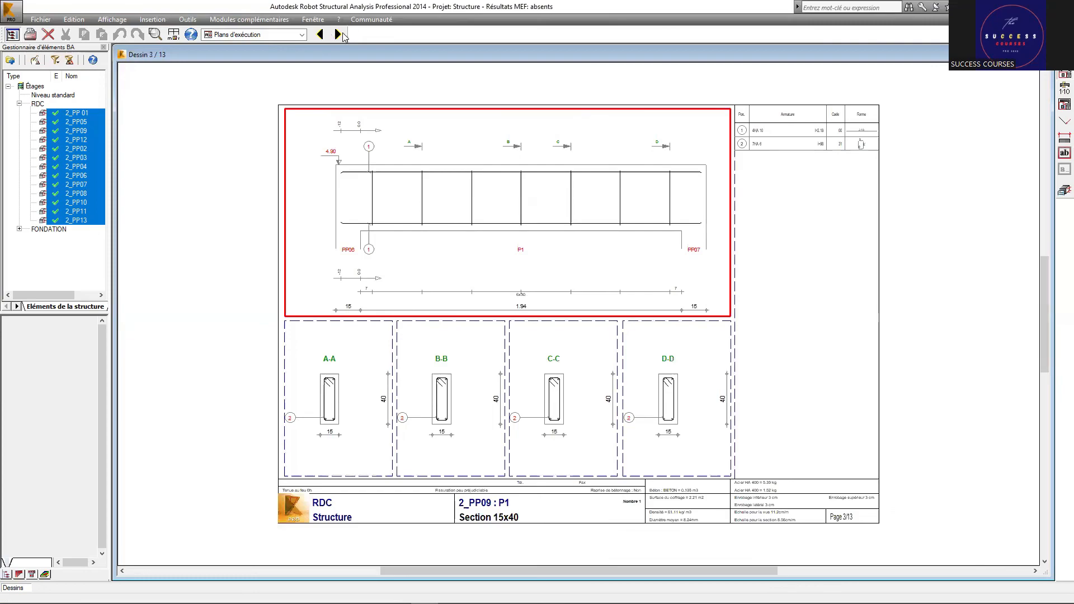
Rescale the elevations of beams 2_PP12 and 2_PP02 to fit their frames using the custom adjusted scale
left_click(338, 34)
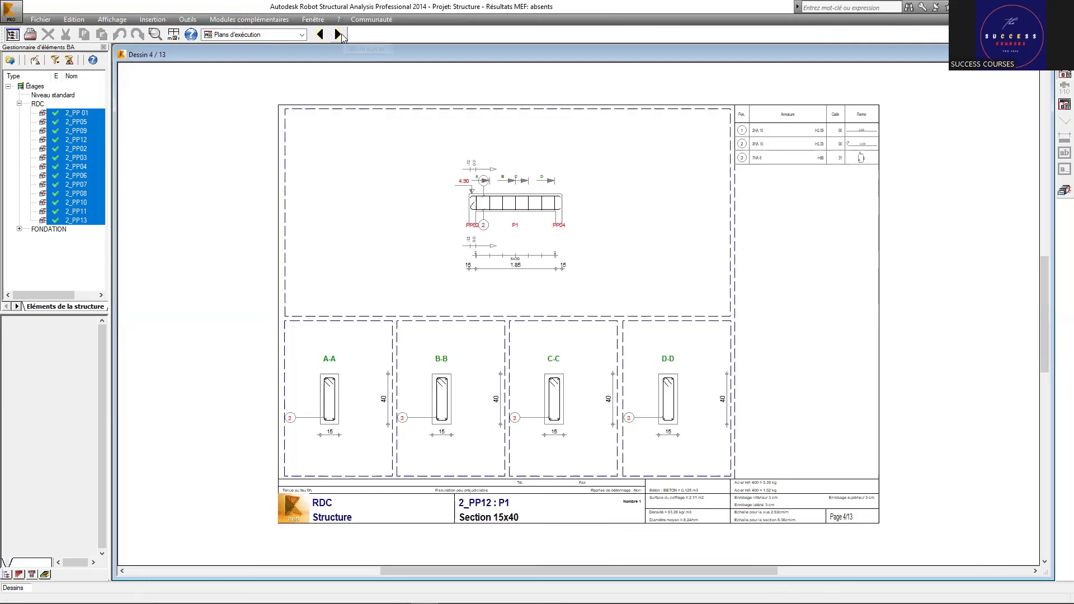
left_click(1058, 85)
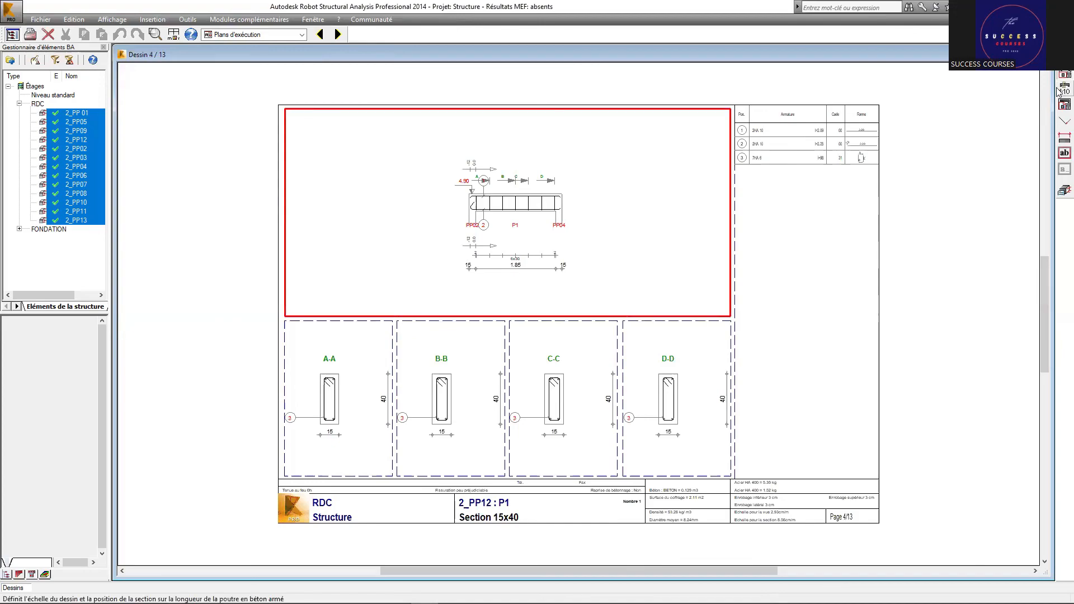
left_click(1058, 89)
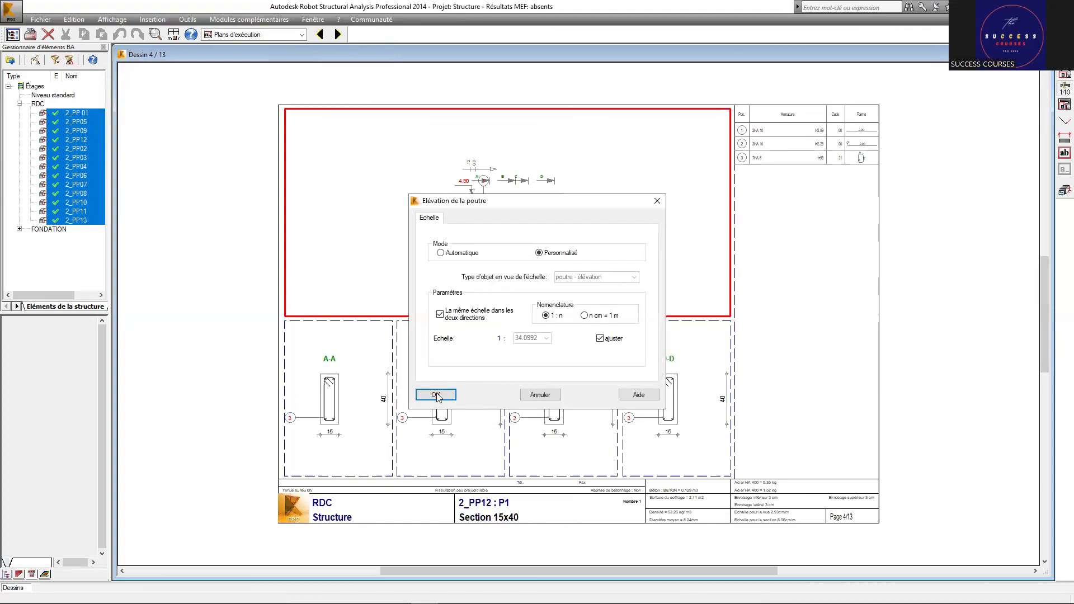
left_click(436, 394)
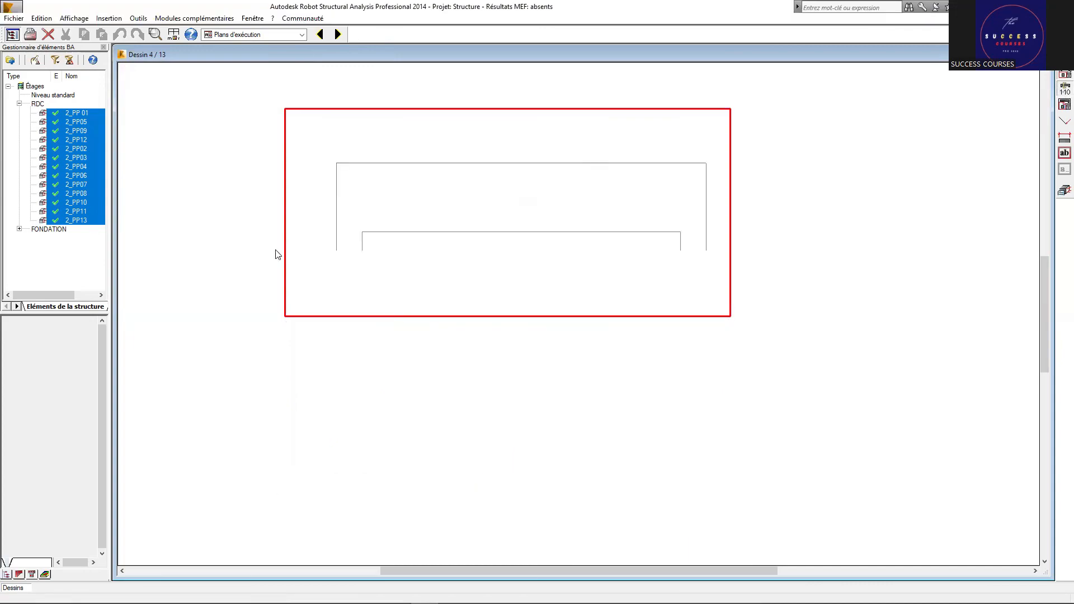
left_click(338, 35)
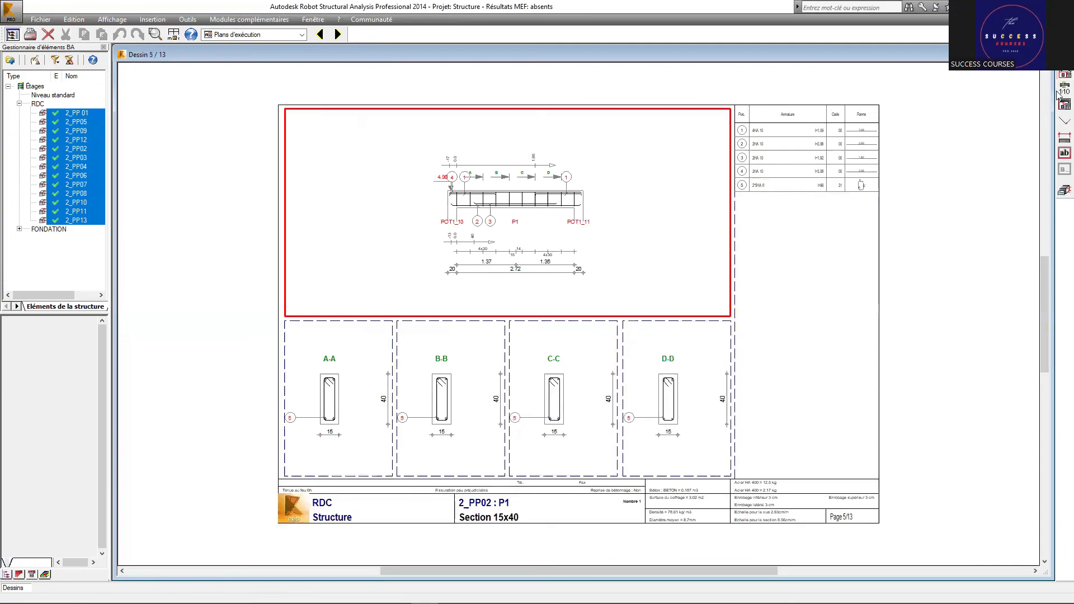
double_click(424, 317)
left_click(435, 394)
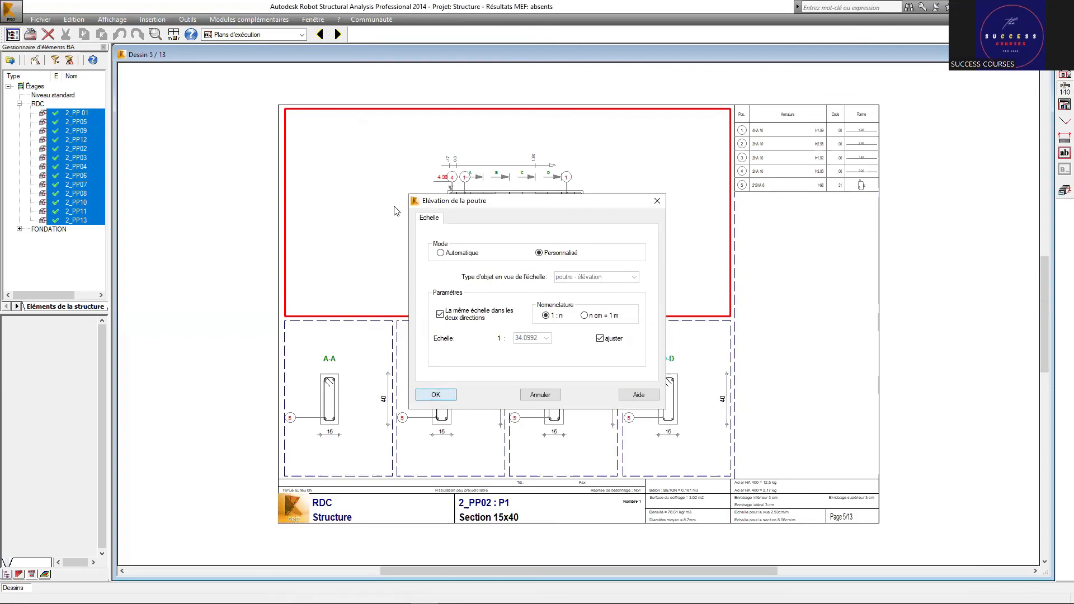
Fit the elevation in the 2_PP03 drawing to its frame with the custom adjusted scale
left_click(338, 35)
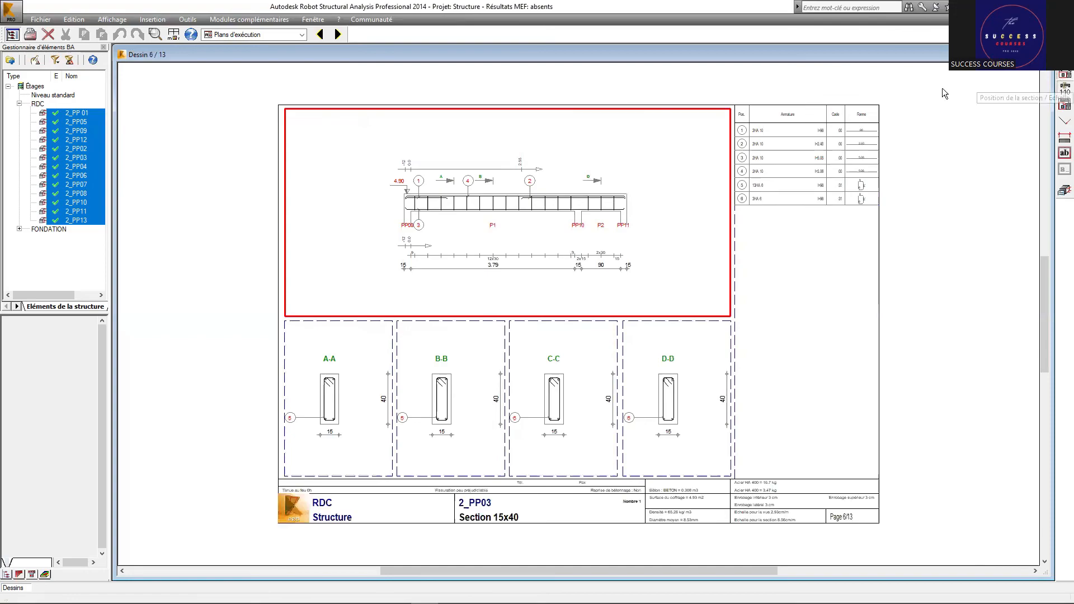
double_click(595, 239)
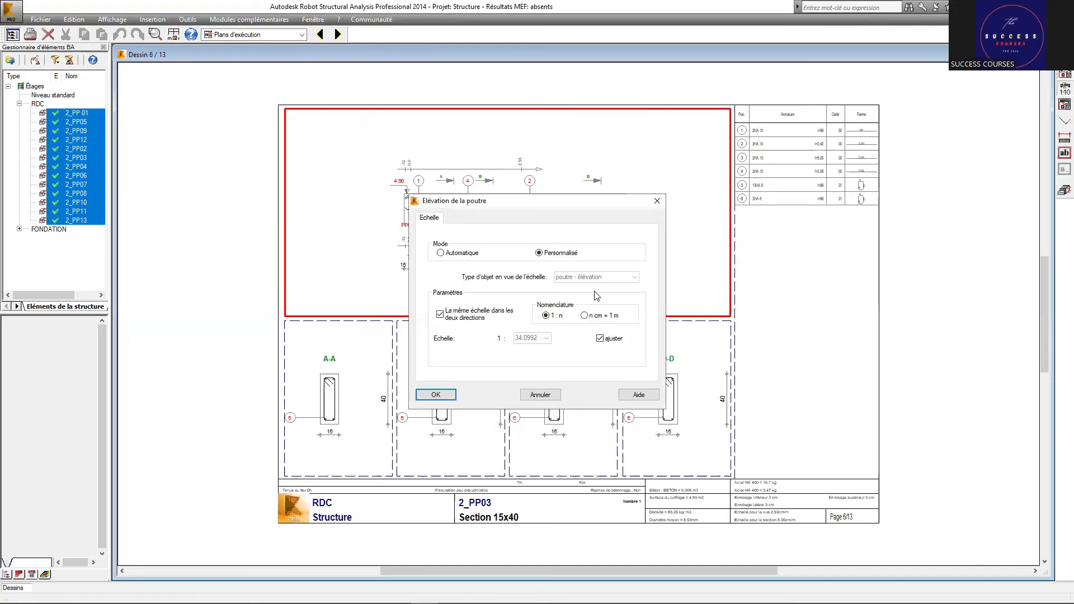
left_click(436, 395)
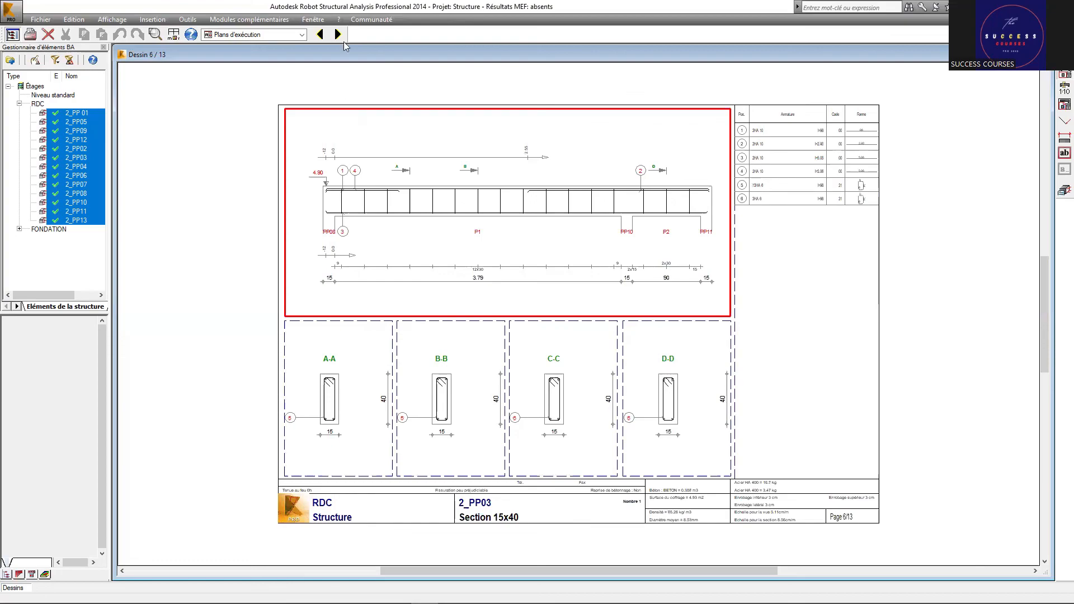
Fit the elevations of beams 2_PP06 and 2_PP07 to their frames using the custom adjusted scale, equal in both directions
left_click(342, 36)
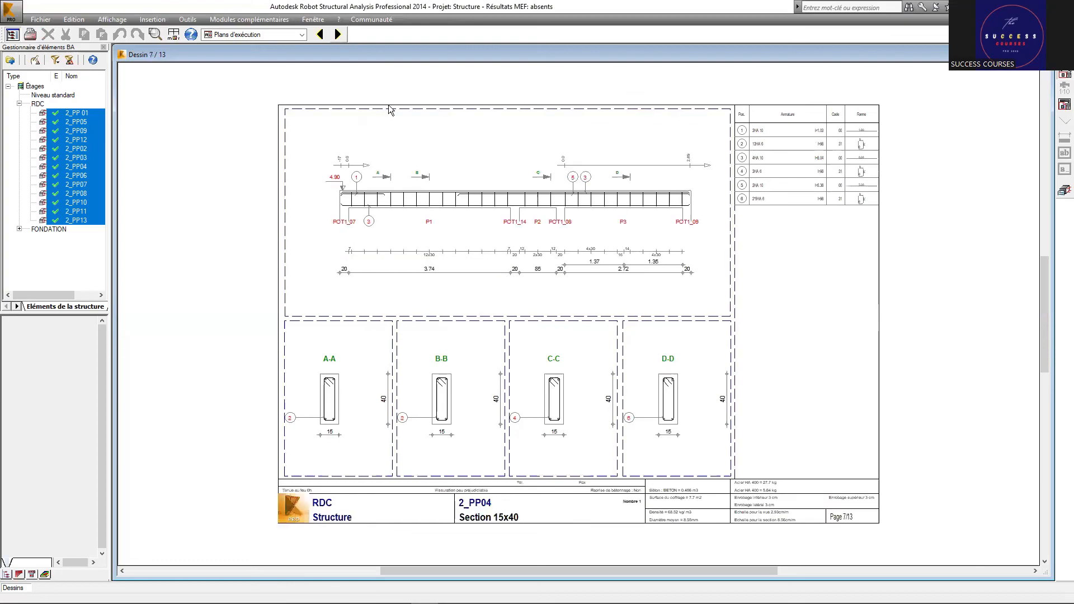
left_click(339, 36)
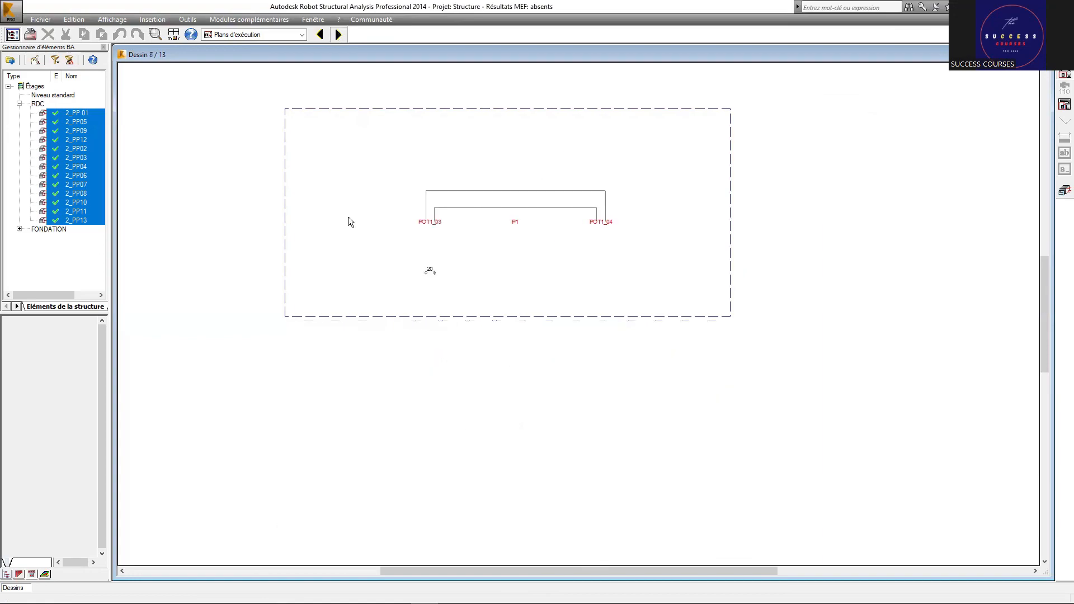
left_click(630, 157)
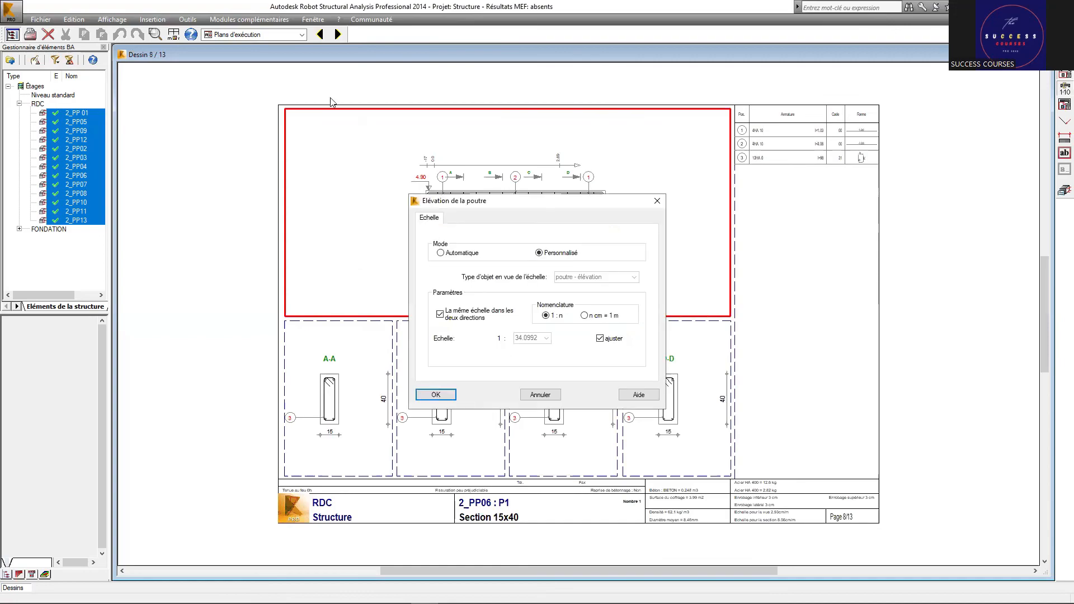
key("Return")
left_click(337, 35)
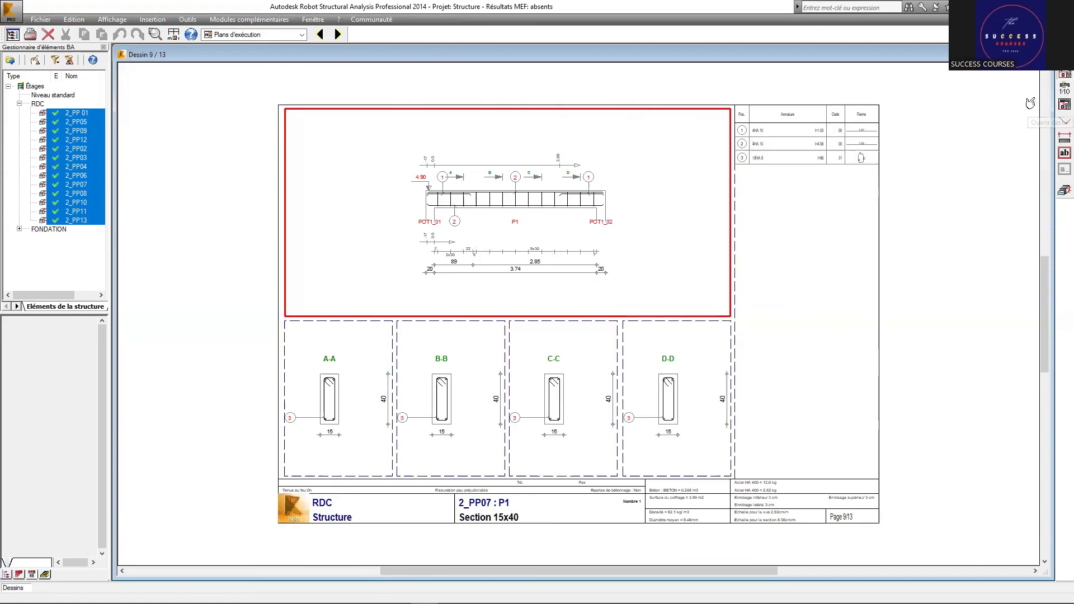
left_click(1059, 91)
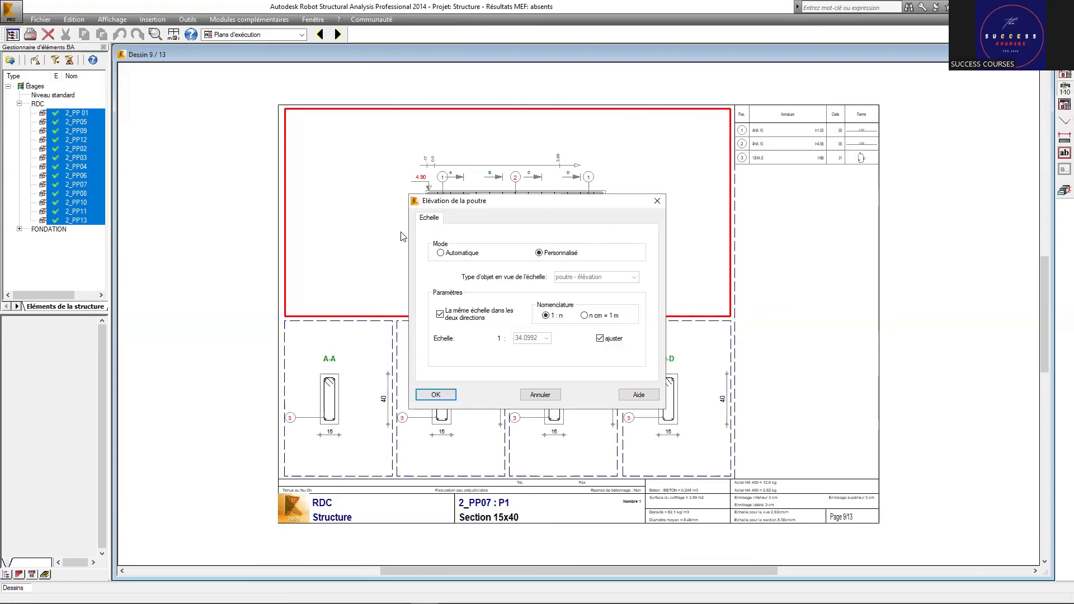
key("Return")
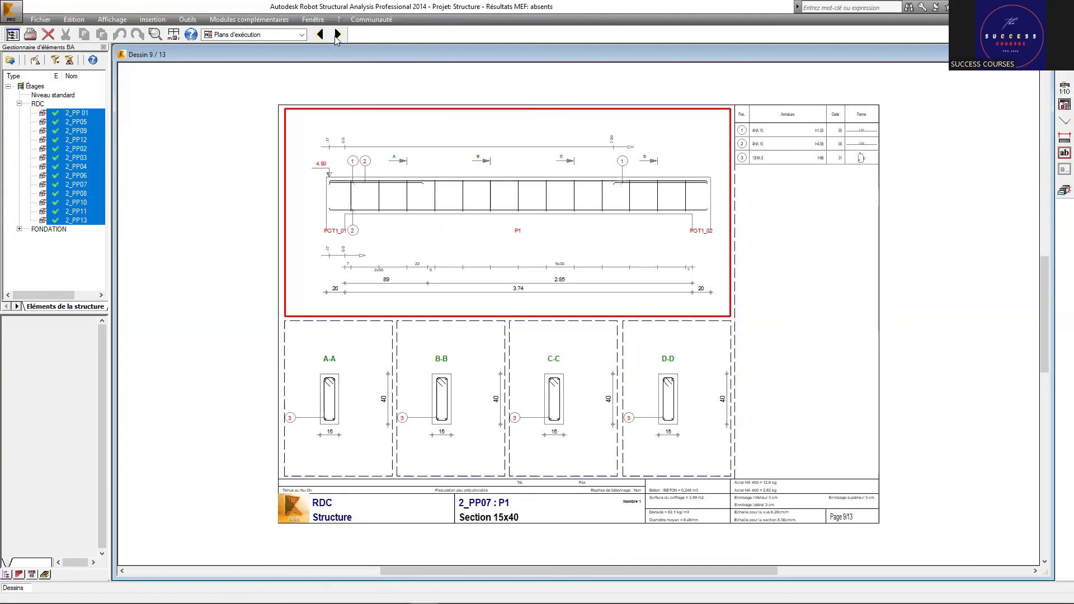
Apply the custom adjusted scale to the elevation in the 2_PP11 drawing, leaving 2_PP08 and 2_PP10 as they are
left_click(337, 34)
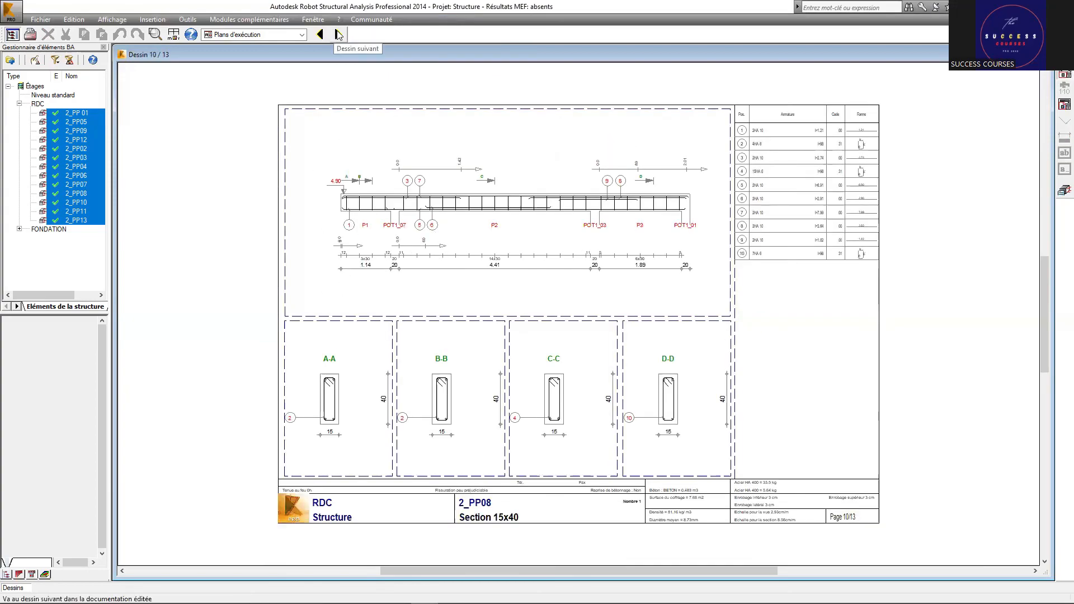
left_click(339, 35)
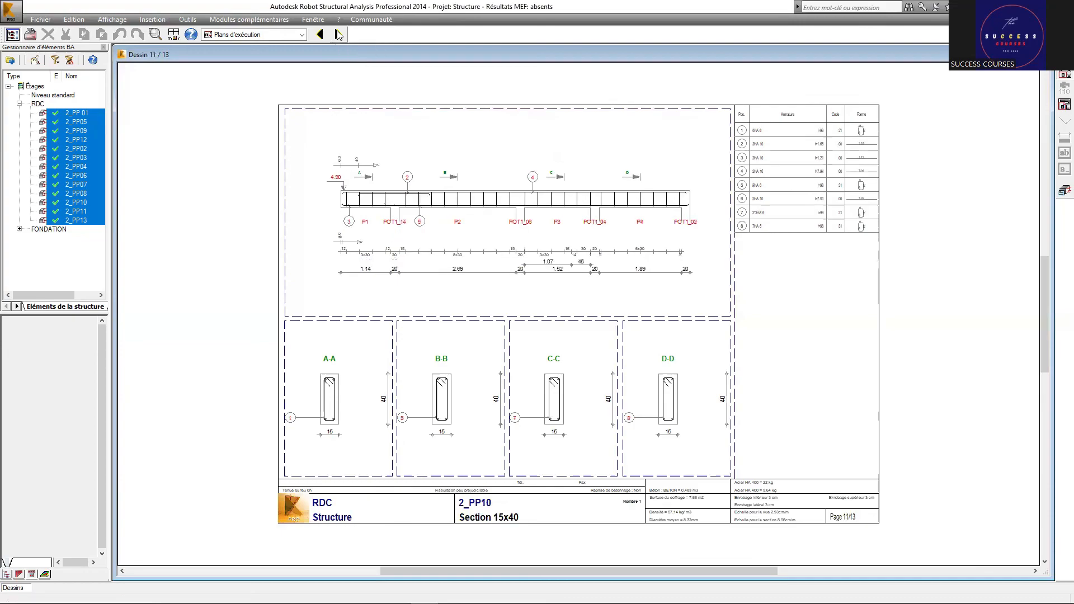
left_click(338, 34)
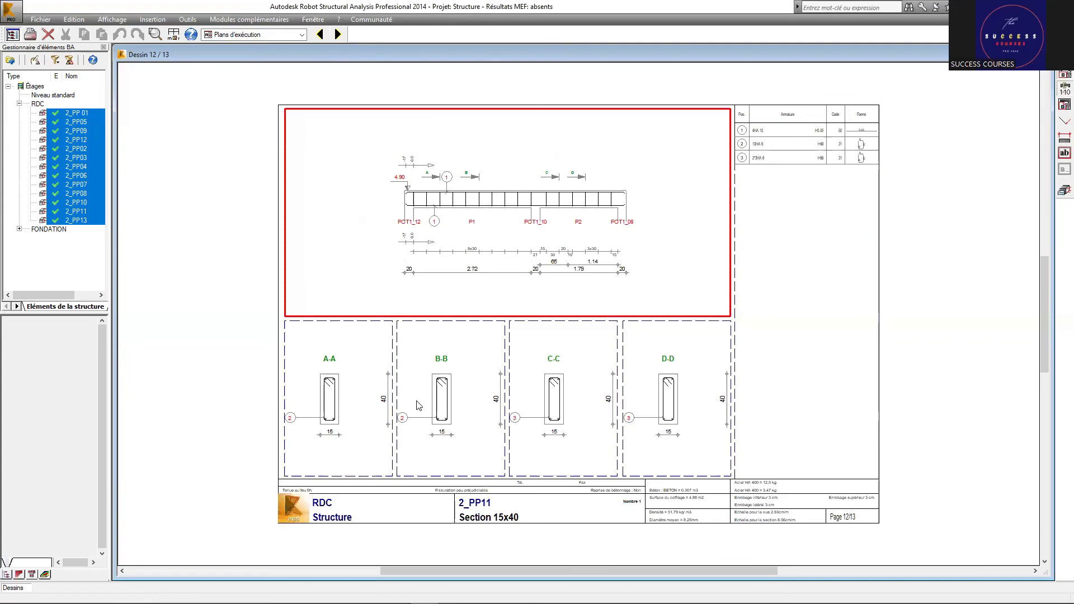
key("Return")
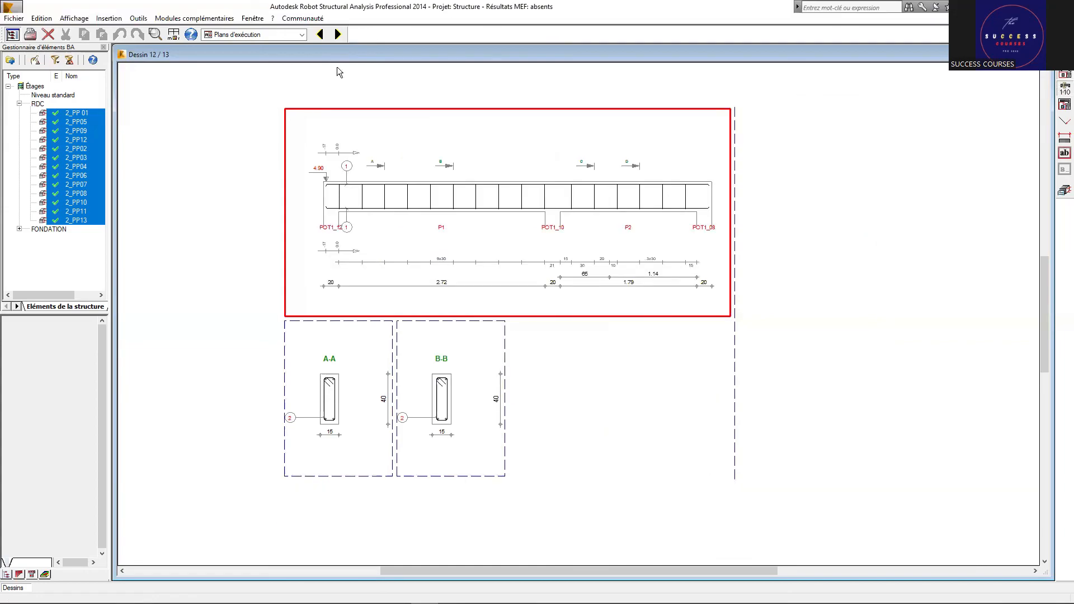
Go past the 2_PP13 drawing back to the first one and print all drawings with Microsoft Print to PDF
left_click(337, 35)
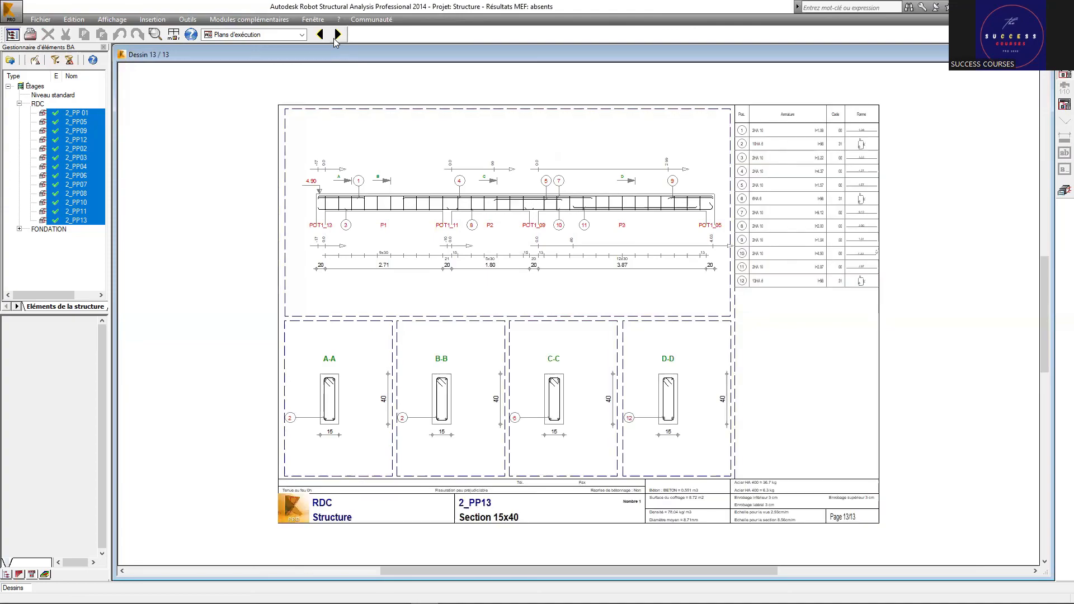
left_click(335, 39)
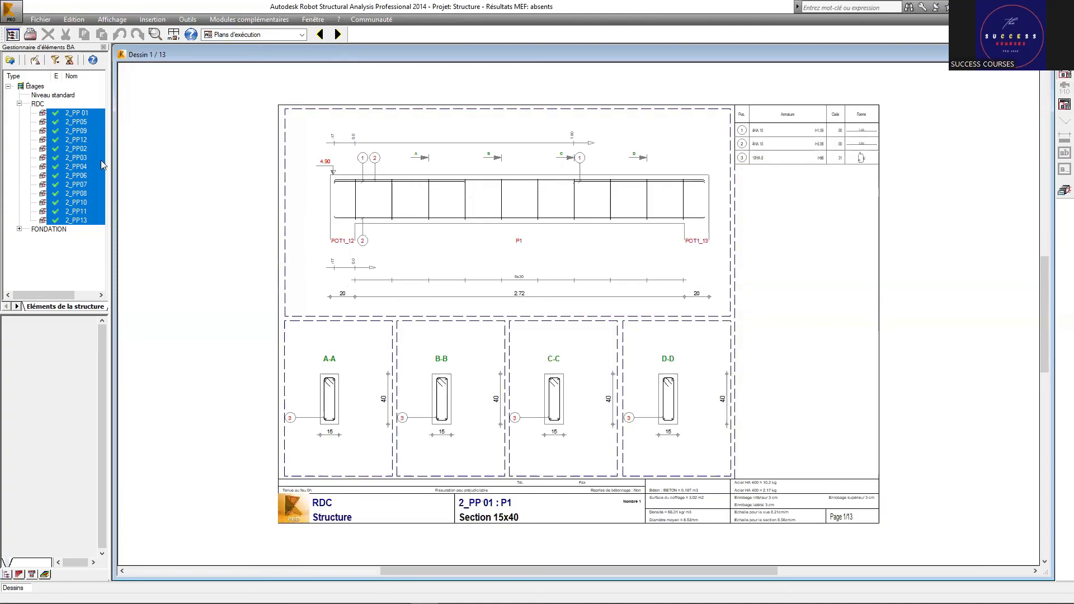
left_click(34, 39)
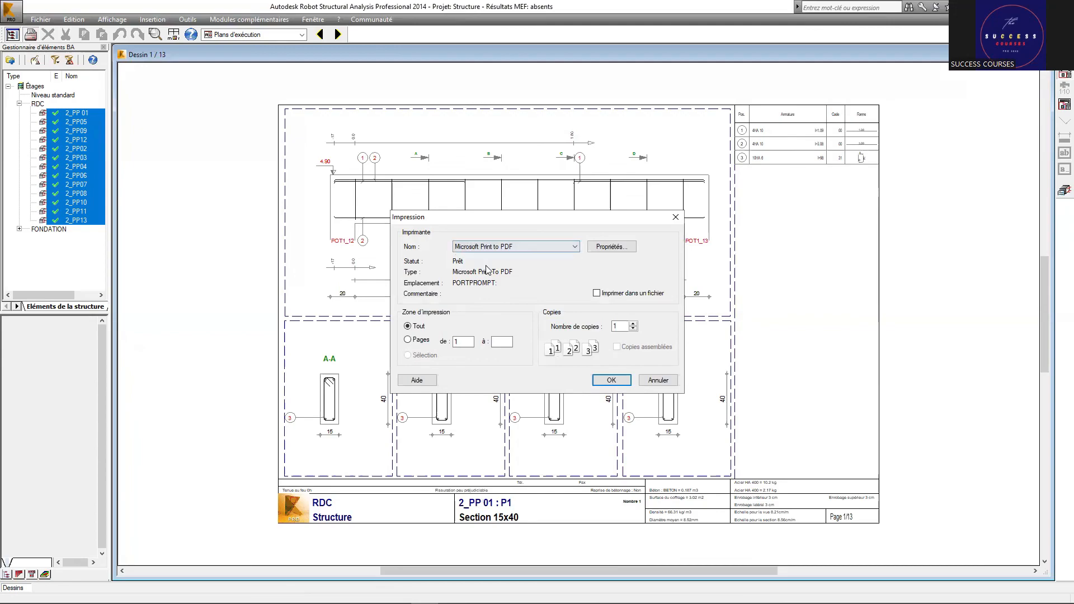
left_click(612, 380)
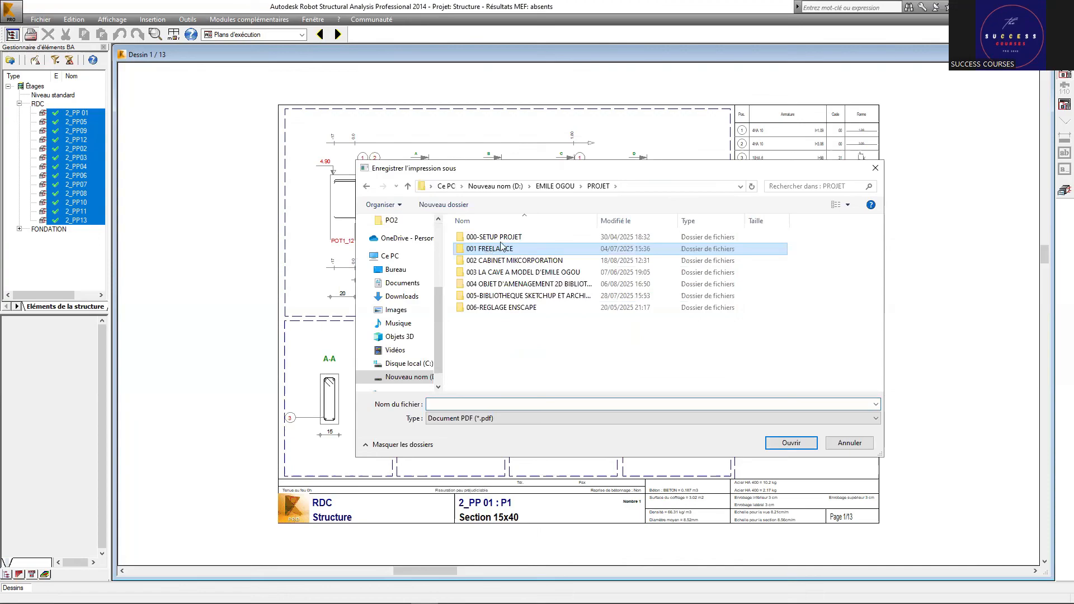
Save the printed PDF as POUTRE in the folder 001 FREELANCE > 0001-PROJET FICHIER YOUTUBE > CBS ET ROBOT > CBS ET RSA
double_click(500, 248)
double_click(515, 260)
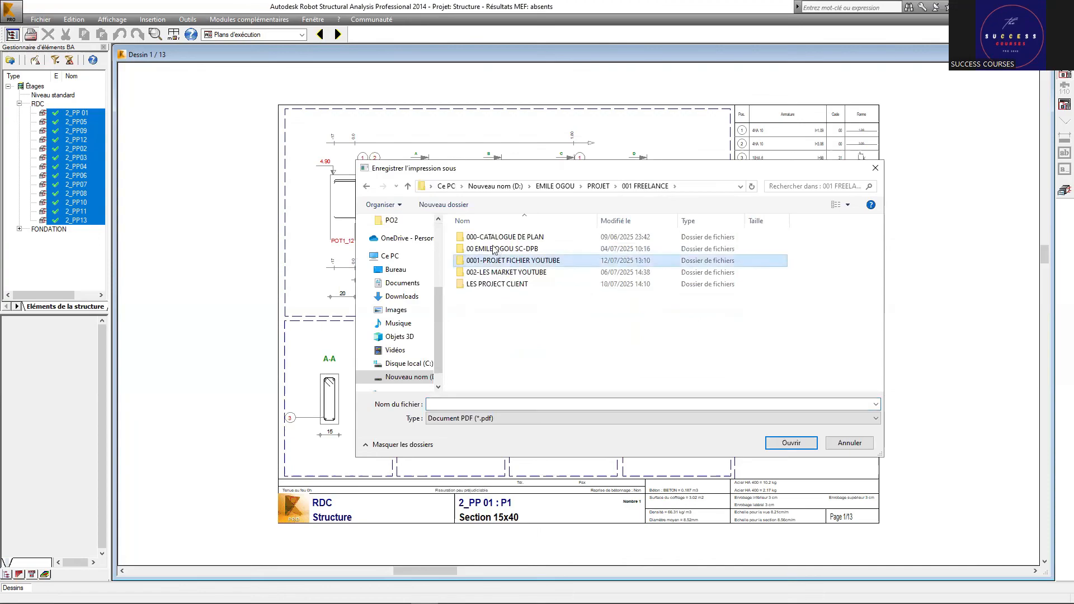
double_click(494, 249)
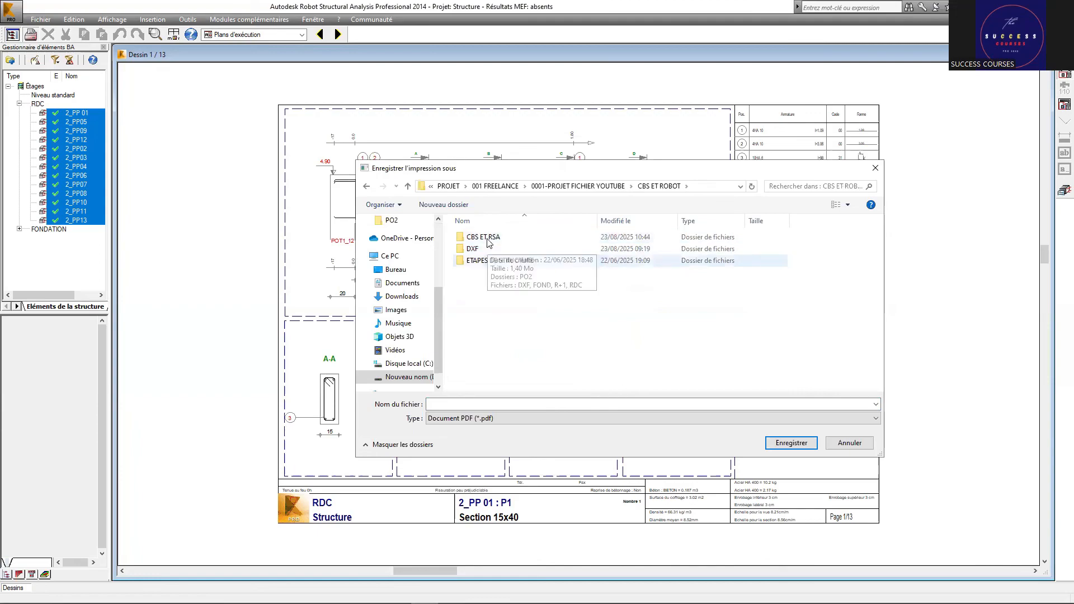
left_click(488, 242)
double_click(488, 242)
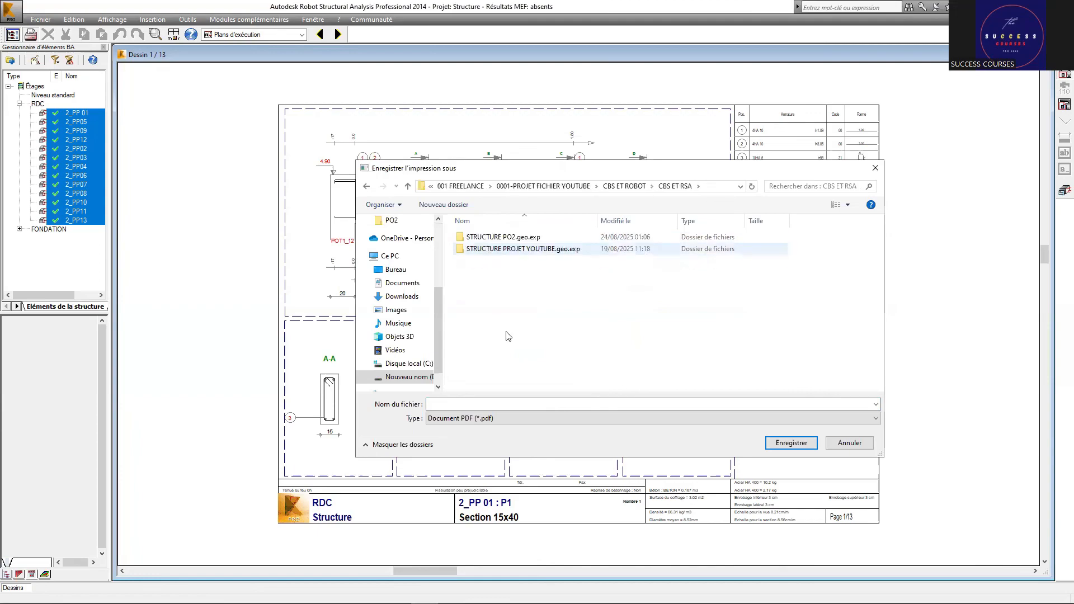
left_click(456, 405)
type("P")
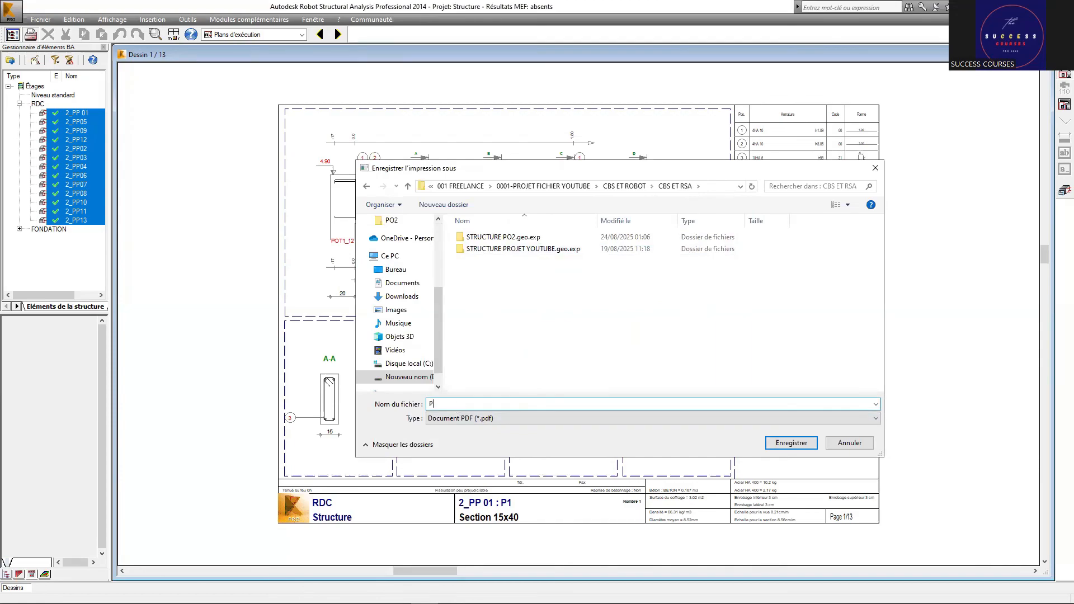
type("OUTRE")
left_click(778, 445)
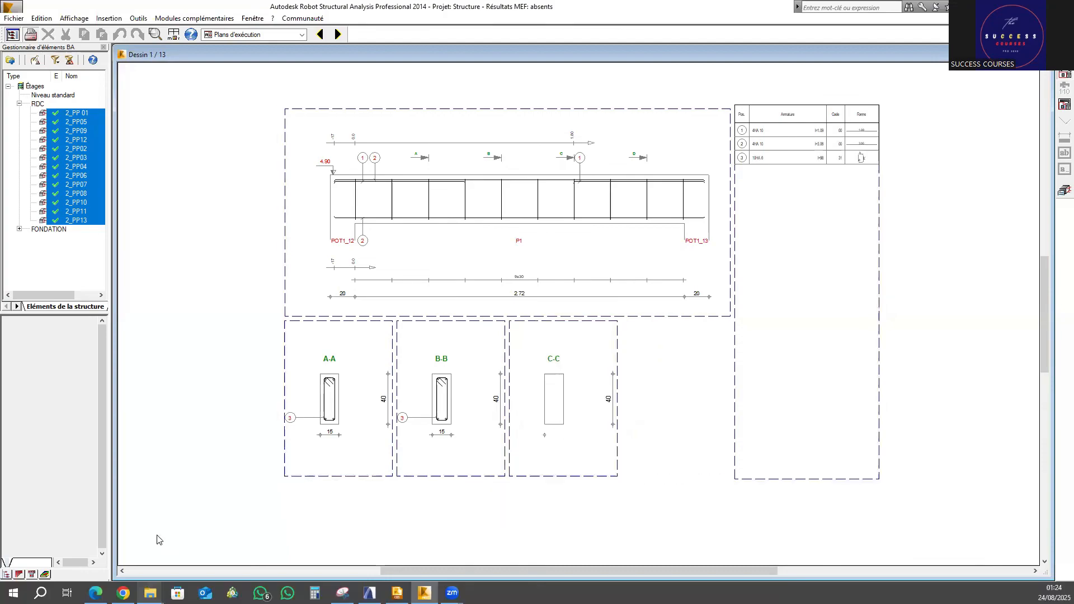
Switch to File Explorer, open the POUTRE PDF from the CBS ET RSA folder and minimize the folder window
mouse_move(150, 591)
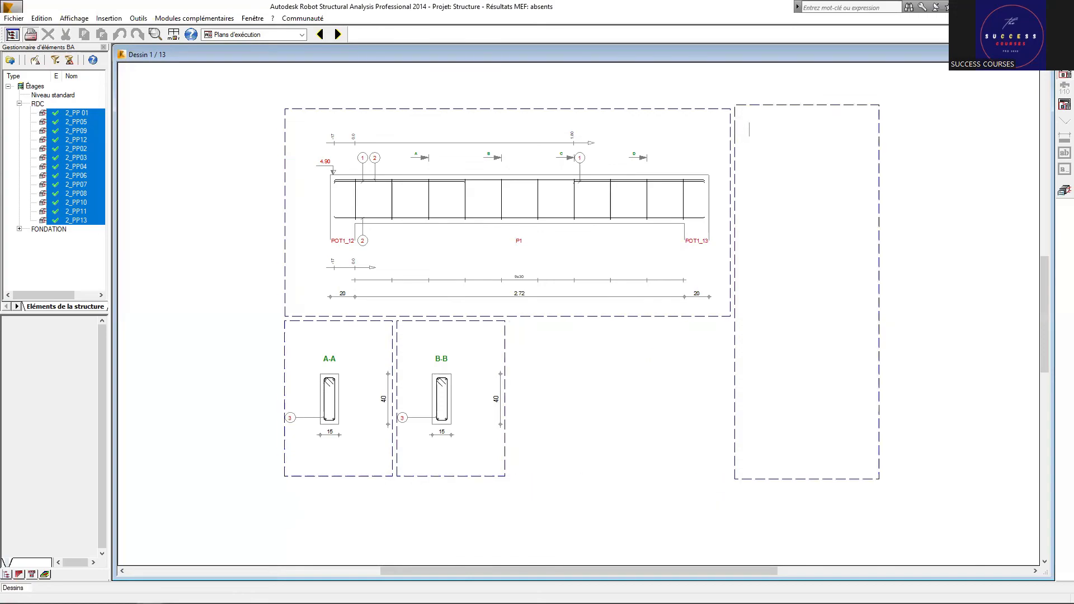
key("alt+Tab")
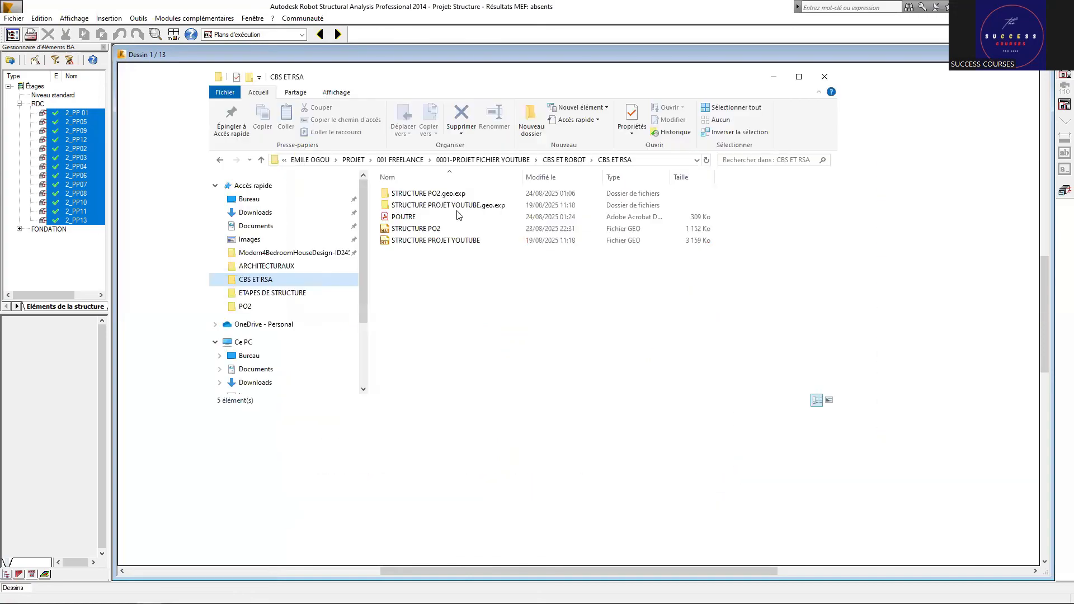
double_click(421, 218)
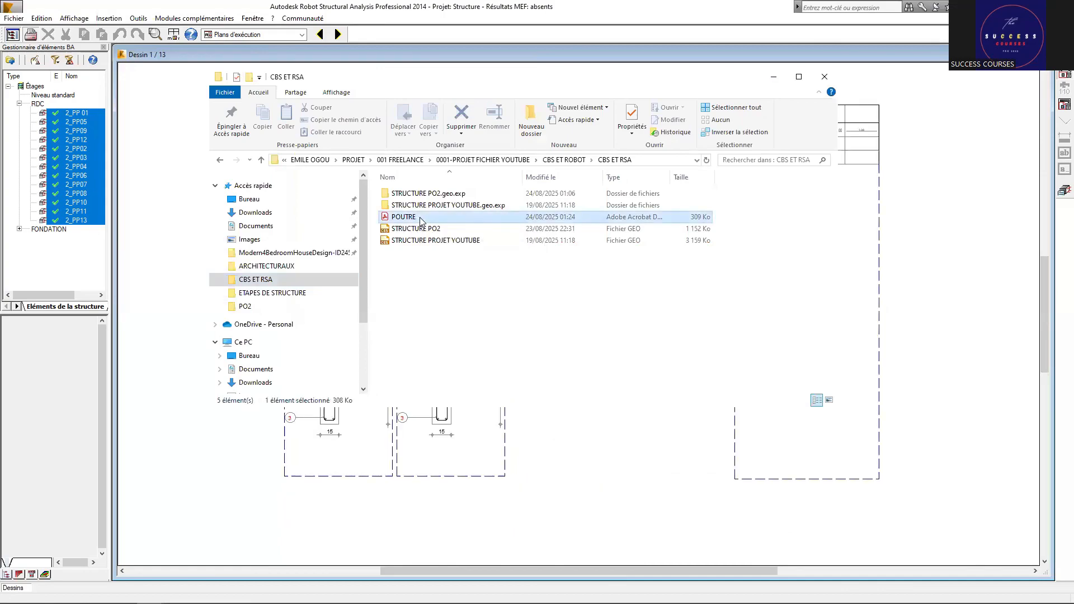
left_click(772, 77)
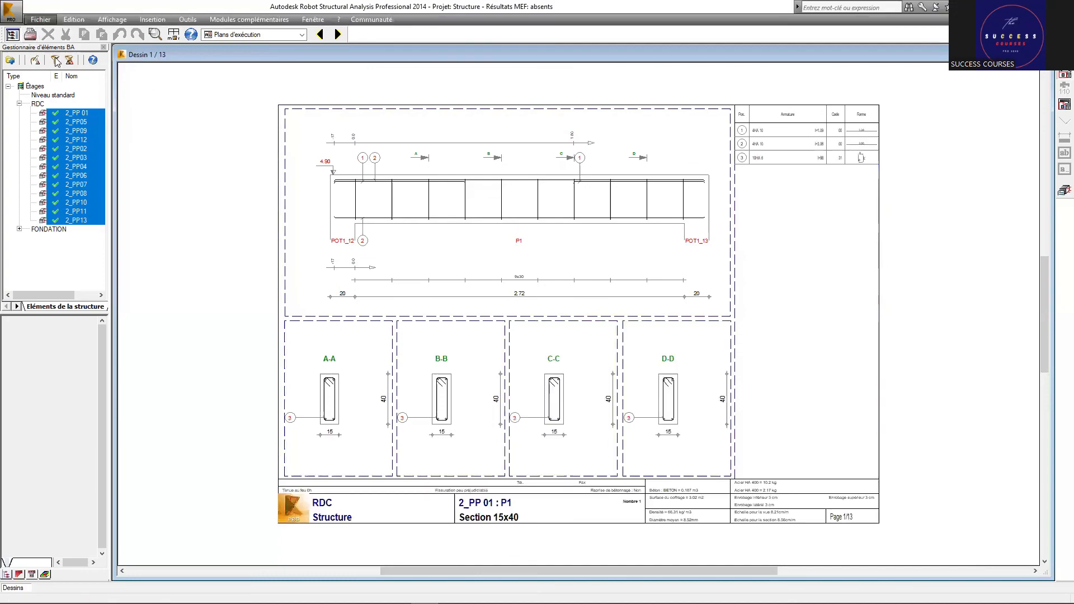
Save the Robot project as STRUCTURE PO2 in the CBS ET RSA folder
left_click(40, 19)
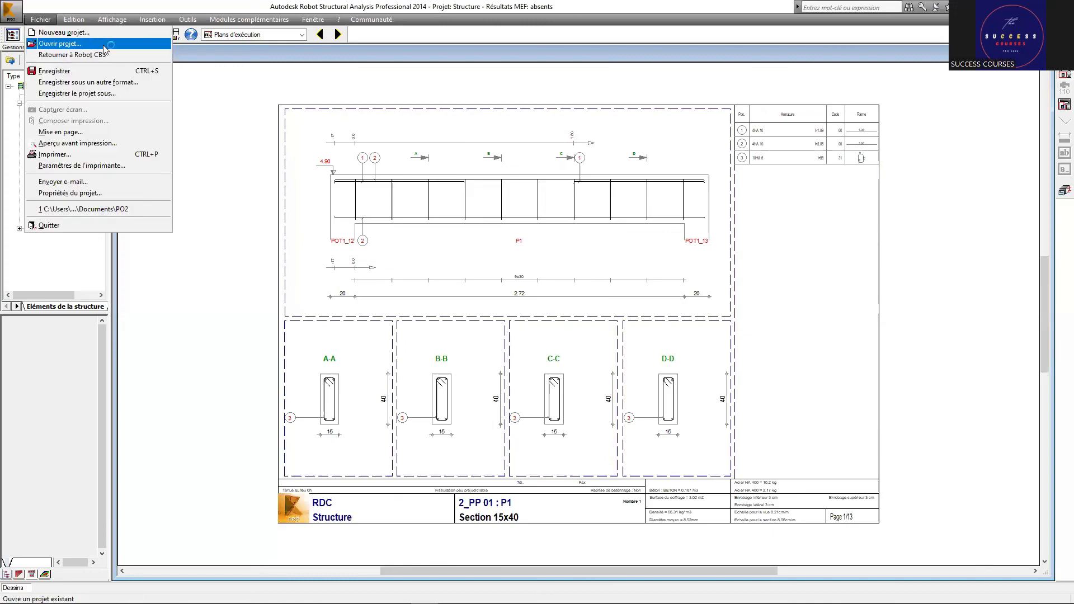
left_click(136, 69)
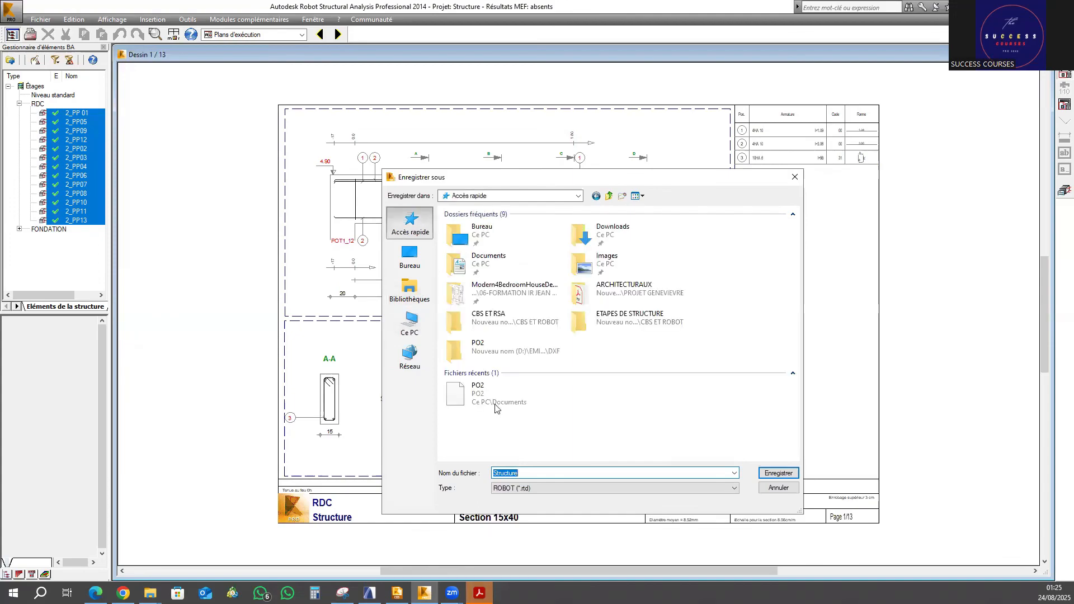
left_click(497, 314)
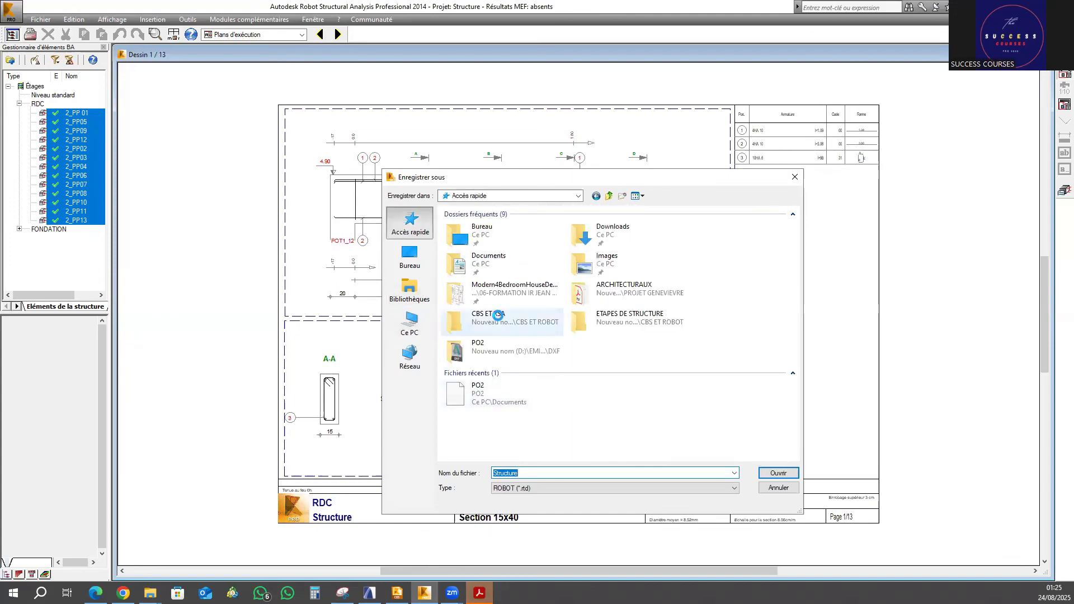
double_click(494, 308)
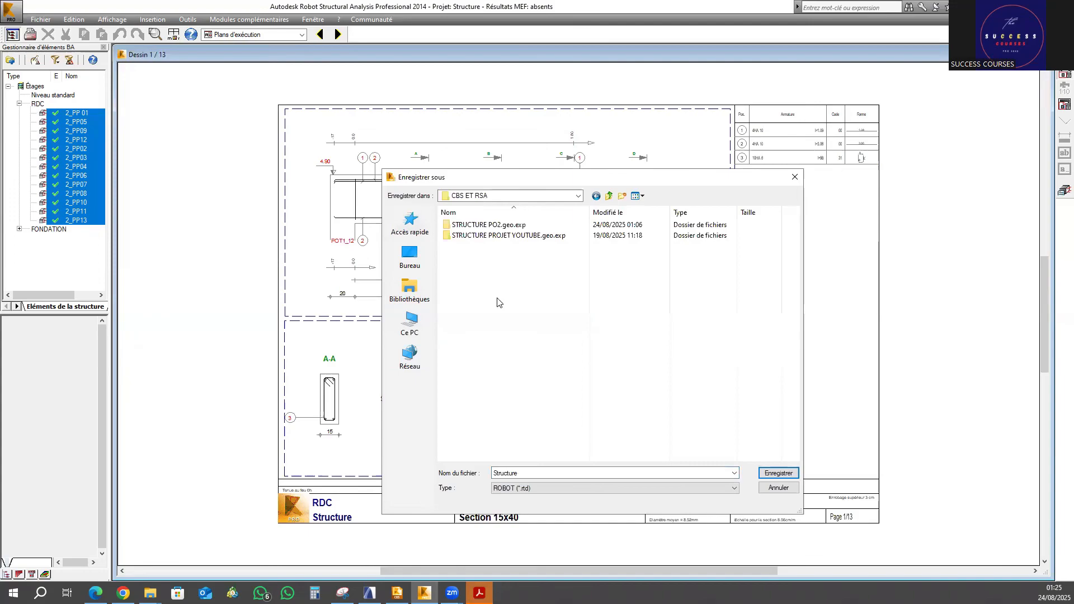
double_click(525, 473)
type("ST")
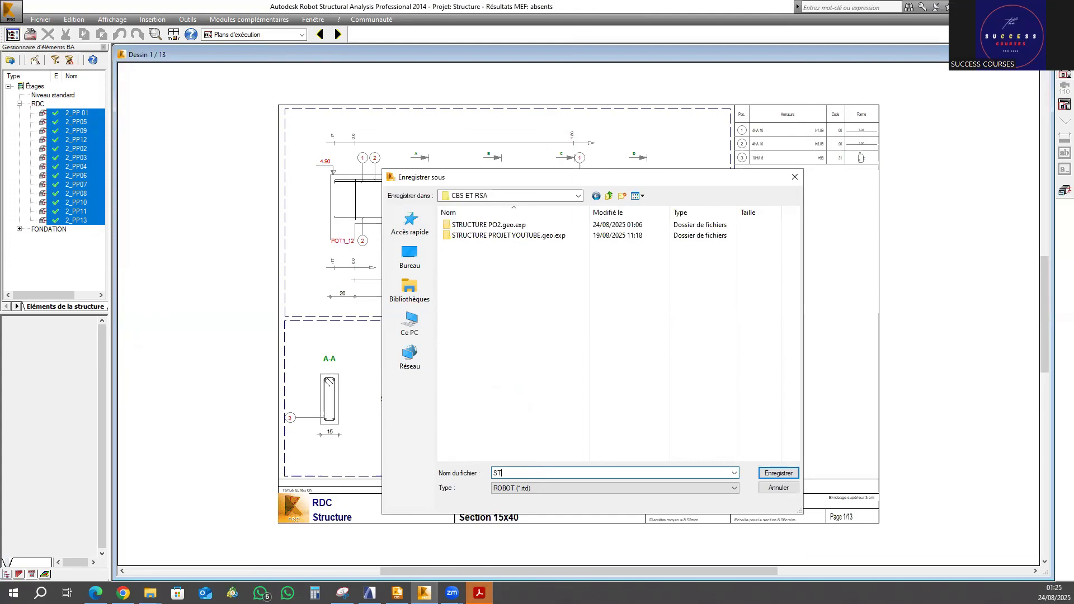
type("RUCTURE PO2")
left_click(777, 474)
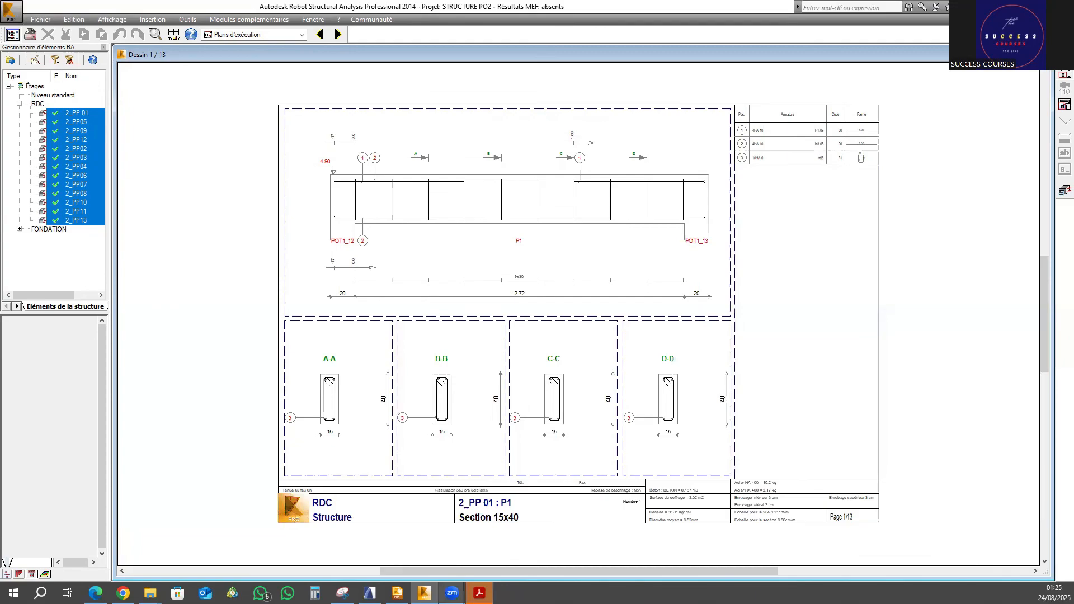
Switch to Adobe Acrobat and look through the beam drawing pages of POUTRE.pdf, from 2_PP 01 to 2_PP03
left_click(397, 592)
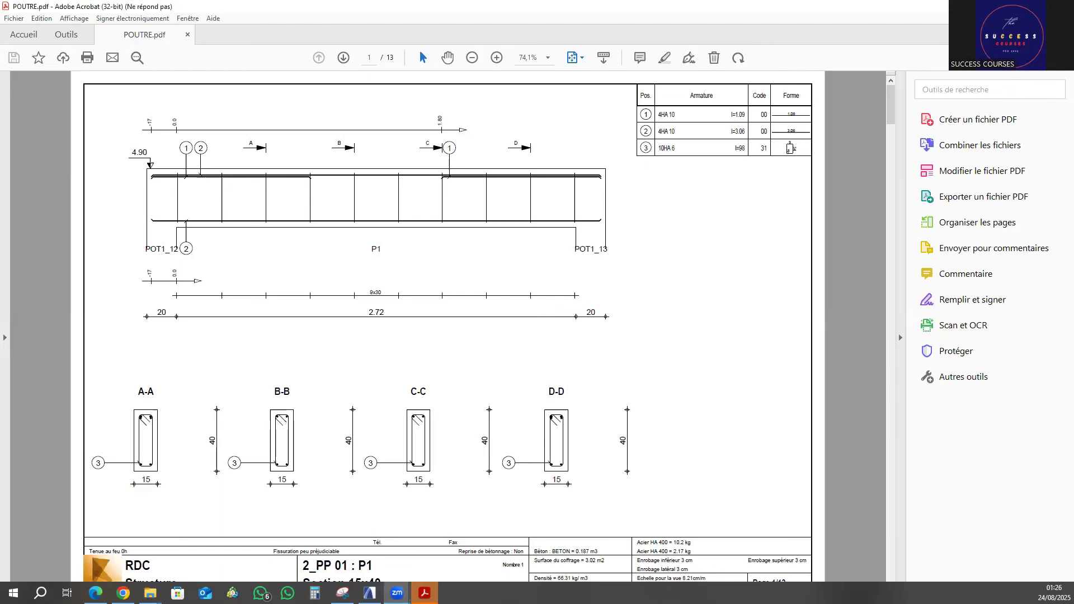
scroll(387, 395, "down", 1)
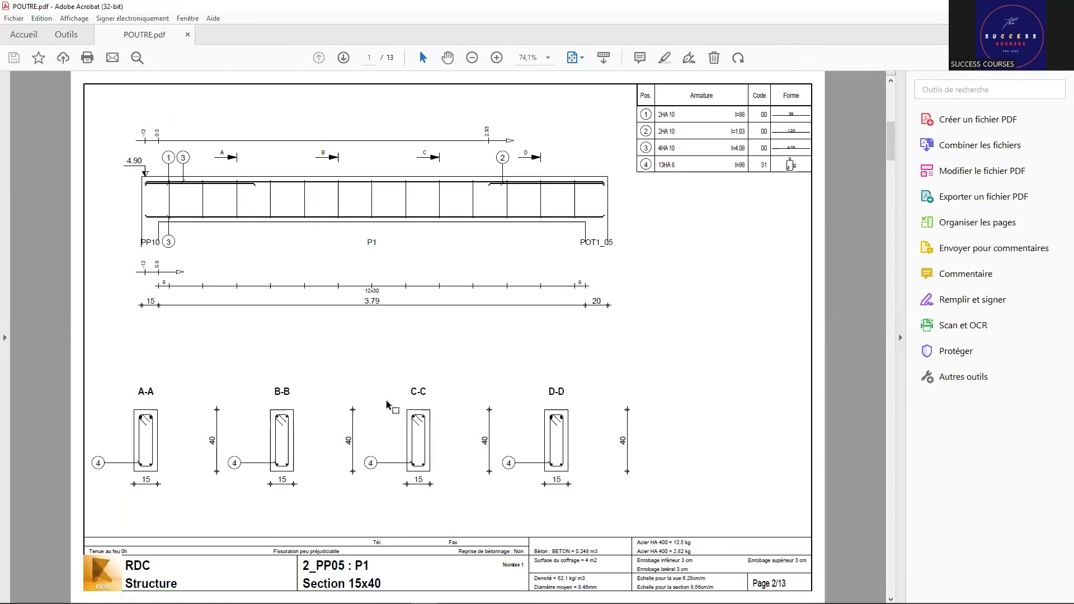
scroll(386, 404, "down", 1)
scroll(385, 412, "down", 1)
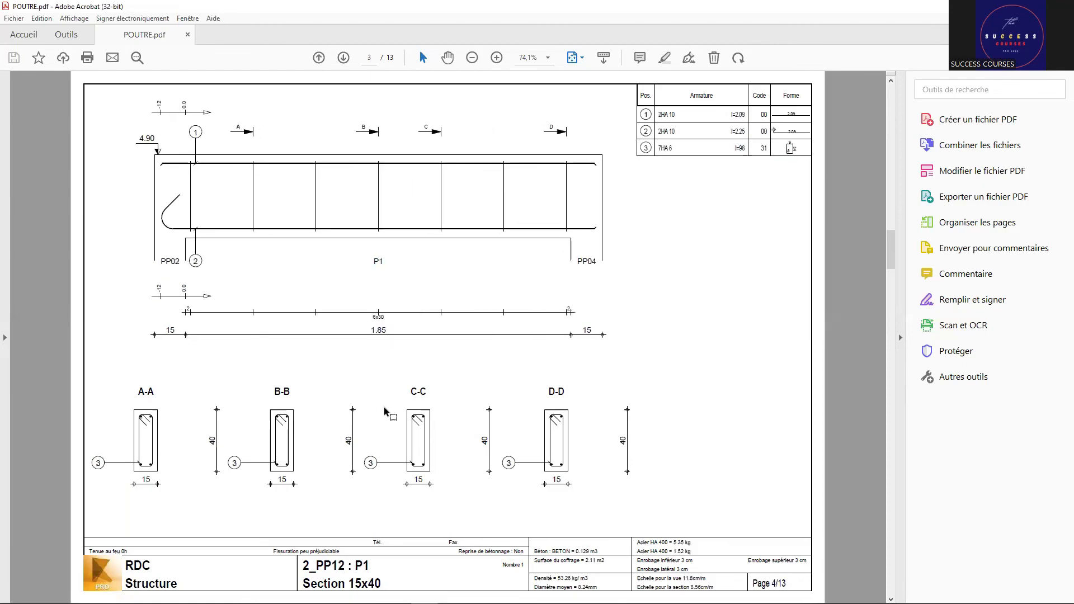
scroll(384, 408, "down", 1)
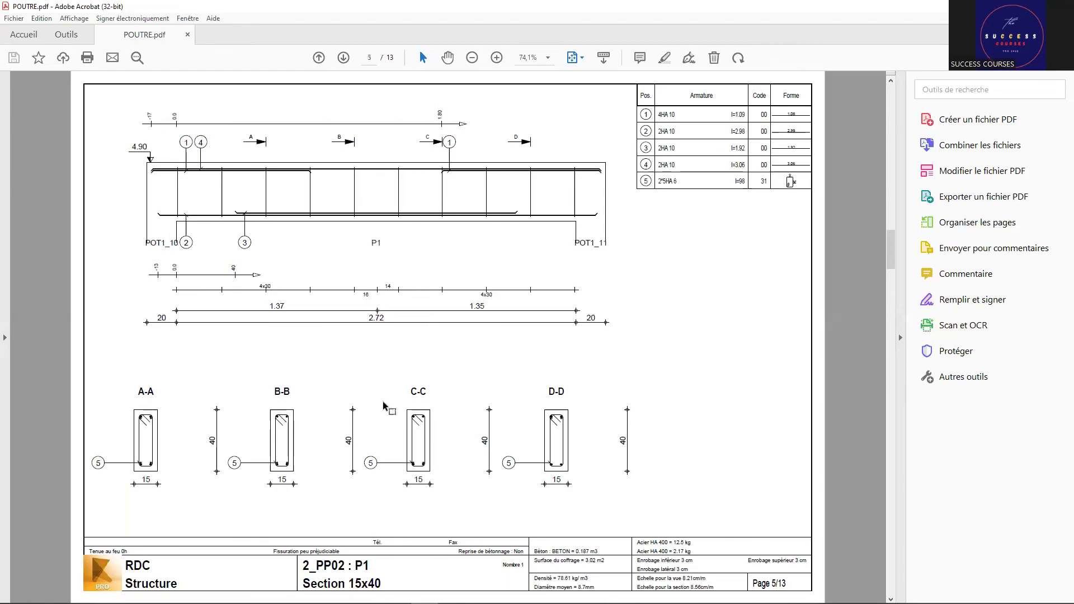
scroll(385, 407, "up", 3)
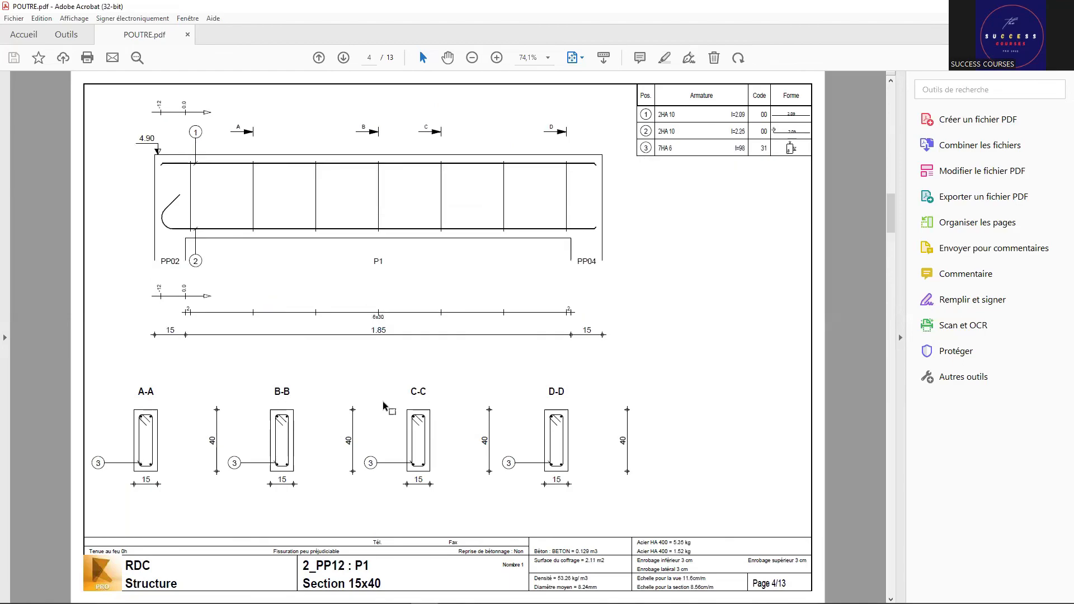
scroll(385, 406, "down", 2)
scroll(385, 406, "down", 2)
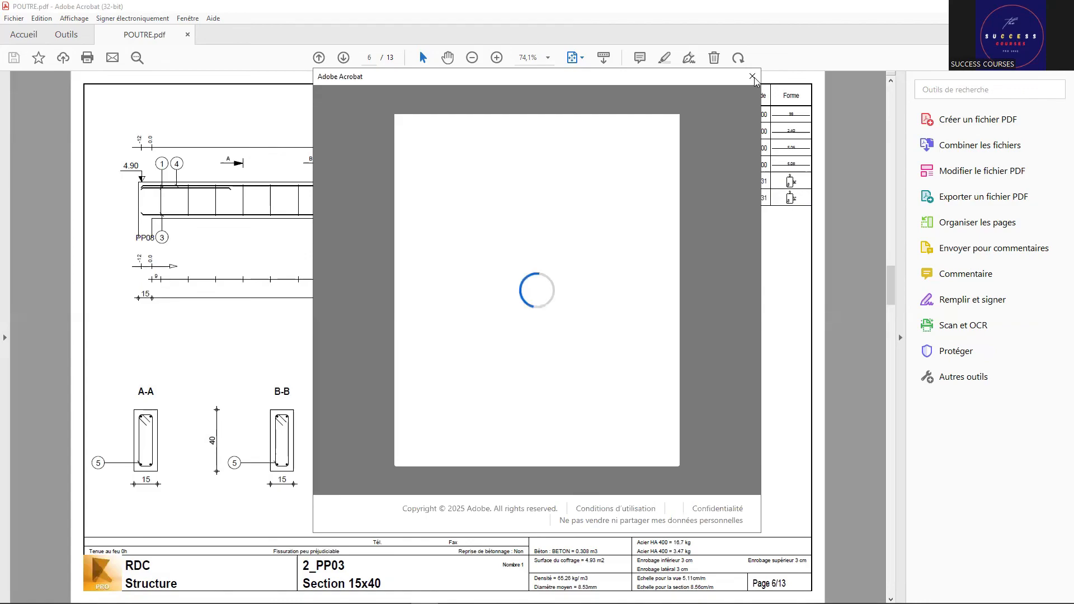
Switch to File Explorer's CBS ET RSA folder and open the POUTRE PDF with Google Chrome instead of Acrobat
left_click(150, 593)
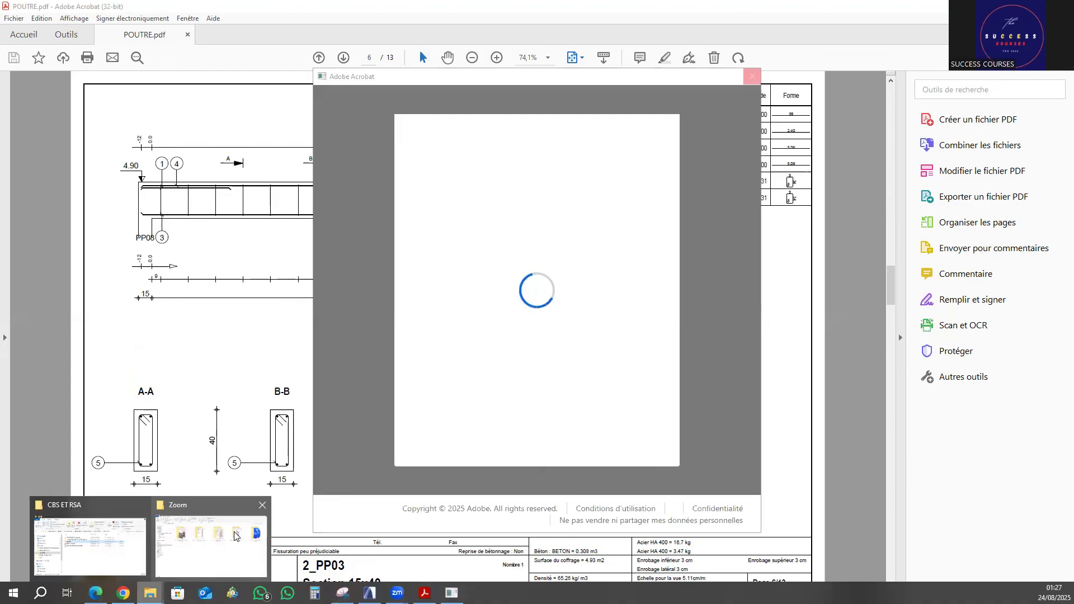
left_click(105, 549)
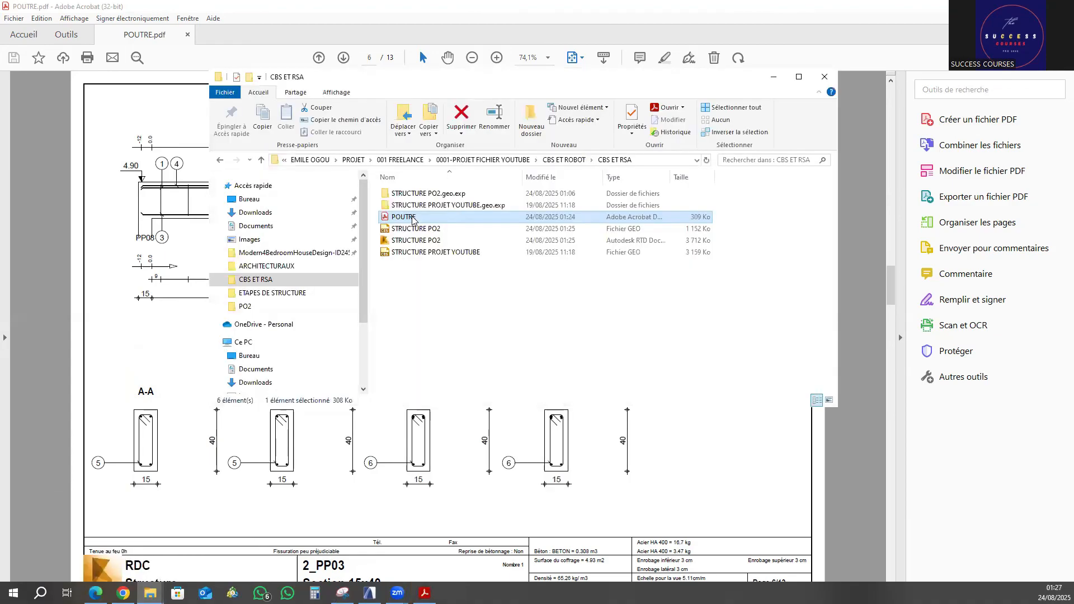
right_click(412, 220)
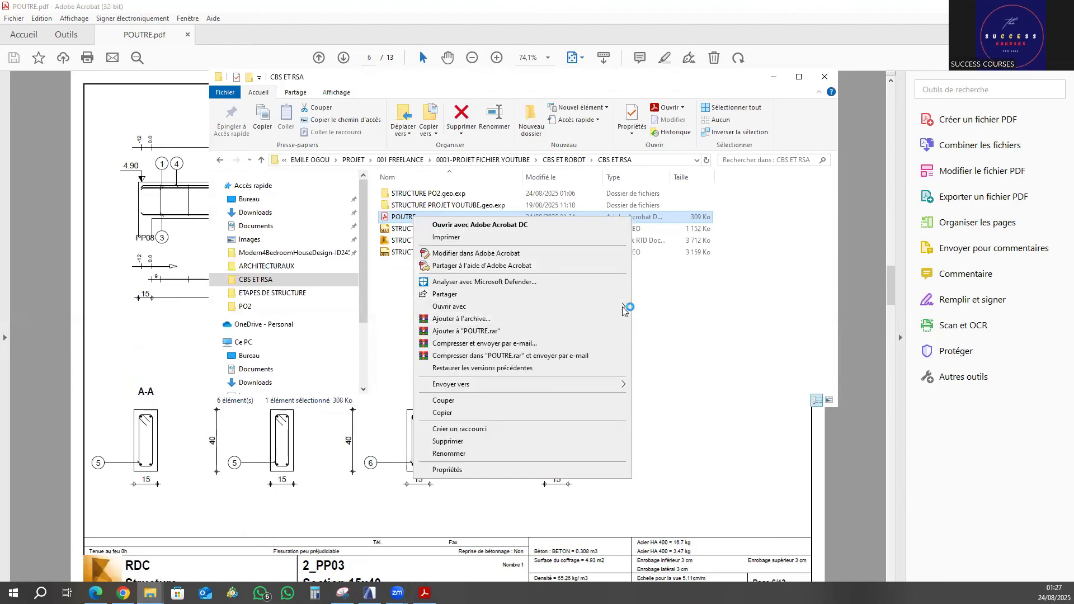
mouse_move(625, 311)
left_click(665, 319)
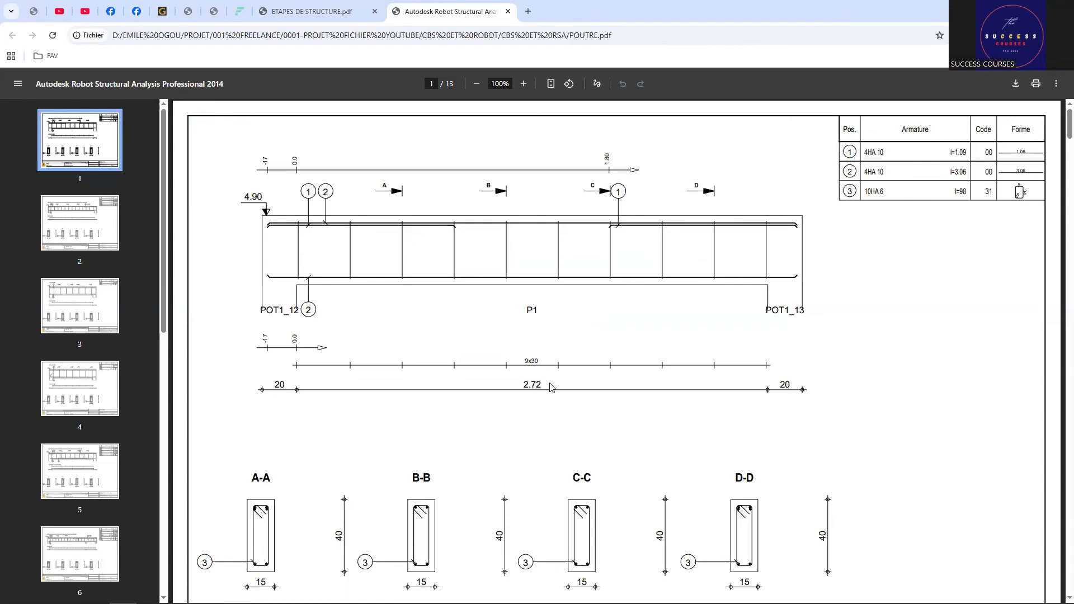
Look through the beam drawing pages of POUTRE.pdf in the browser at 56% zoom, from 2_PP 01 to 2_PP03
scroll(553, 385, "down", 5, "ctrl")
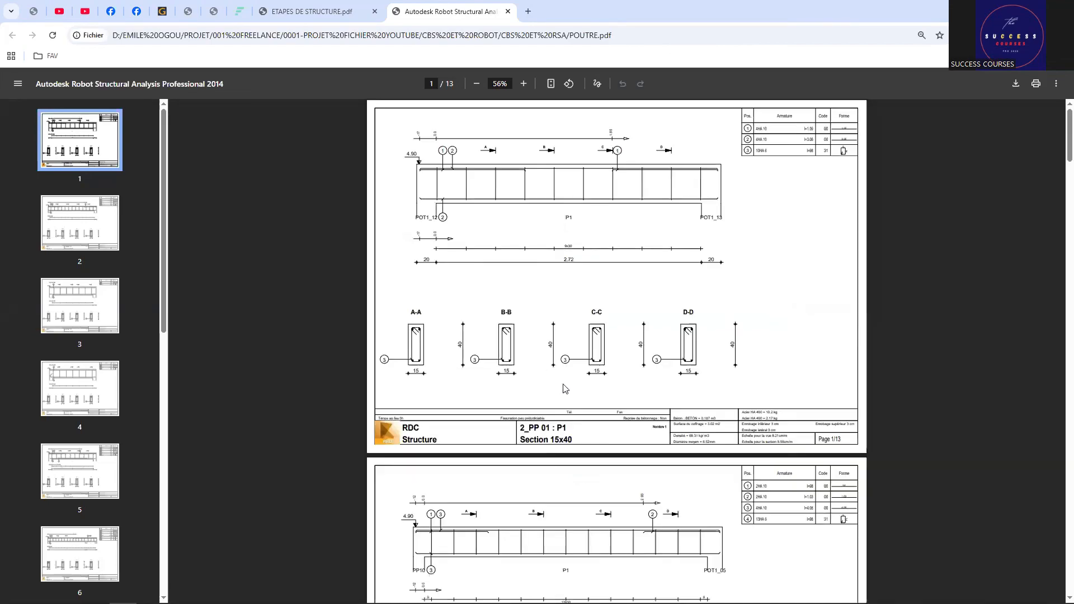
scroll(586, 438, "down", 5)
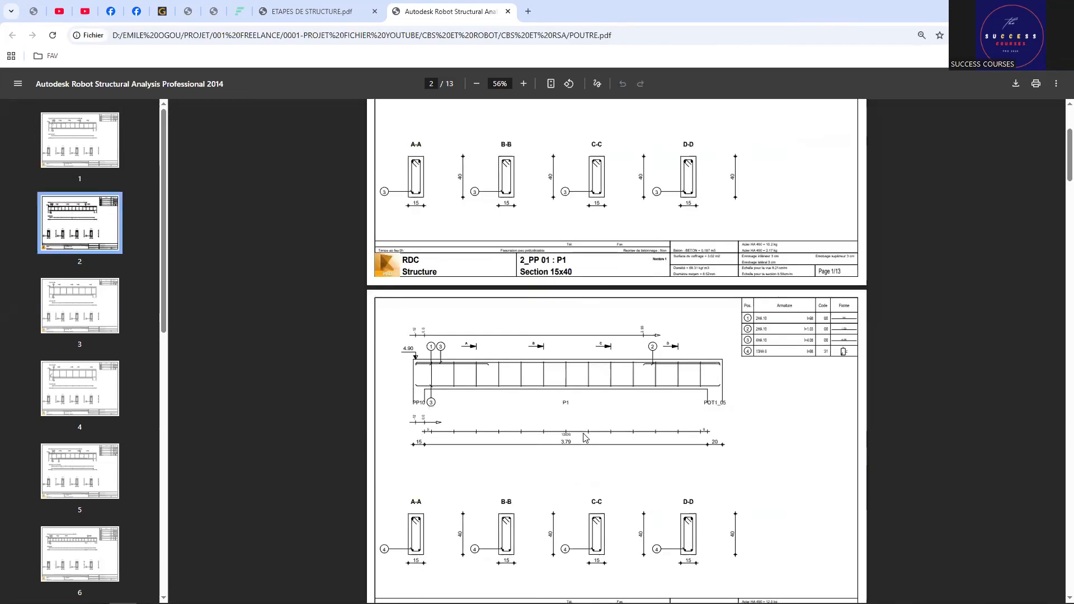
scroll(584, 438, "down", 4)
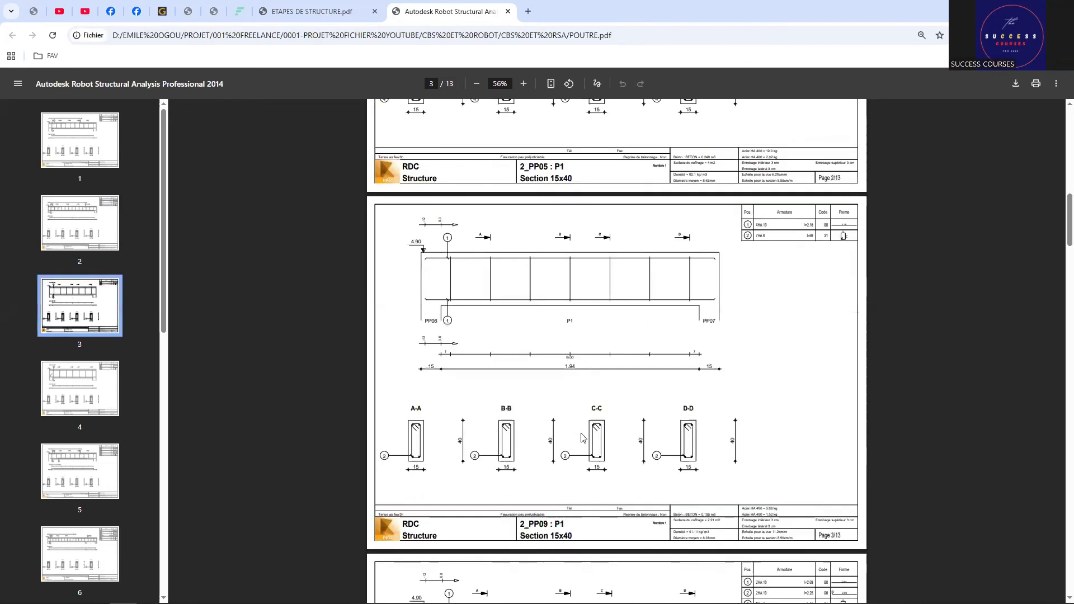
scroll(581, 438, "down", 10)
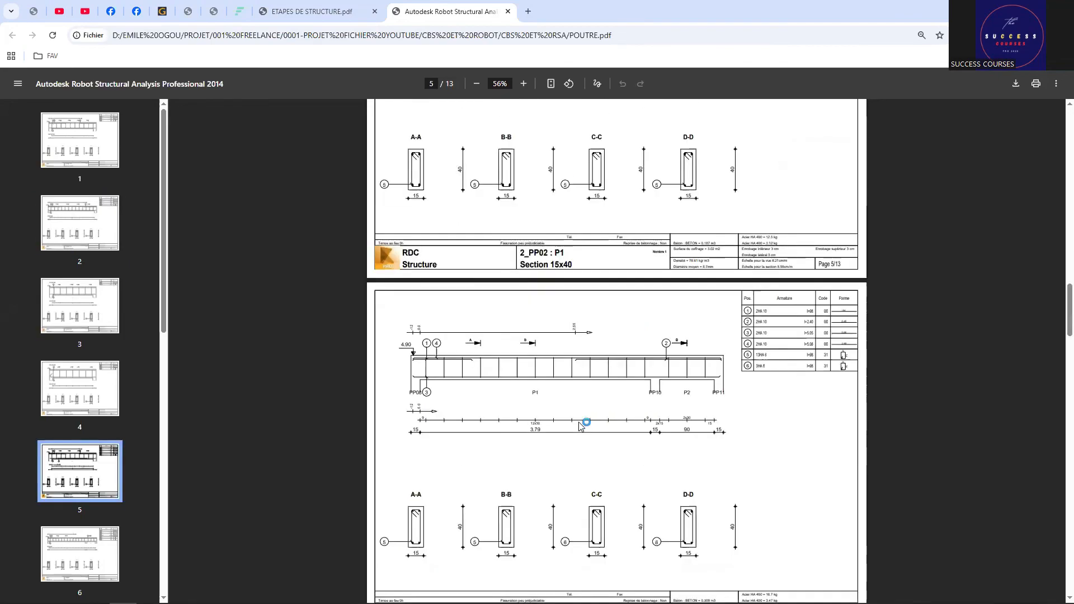
scroll(580, 426, "down", 1)
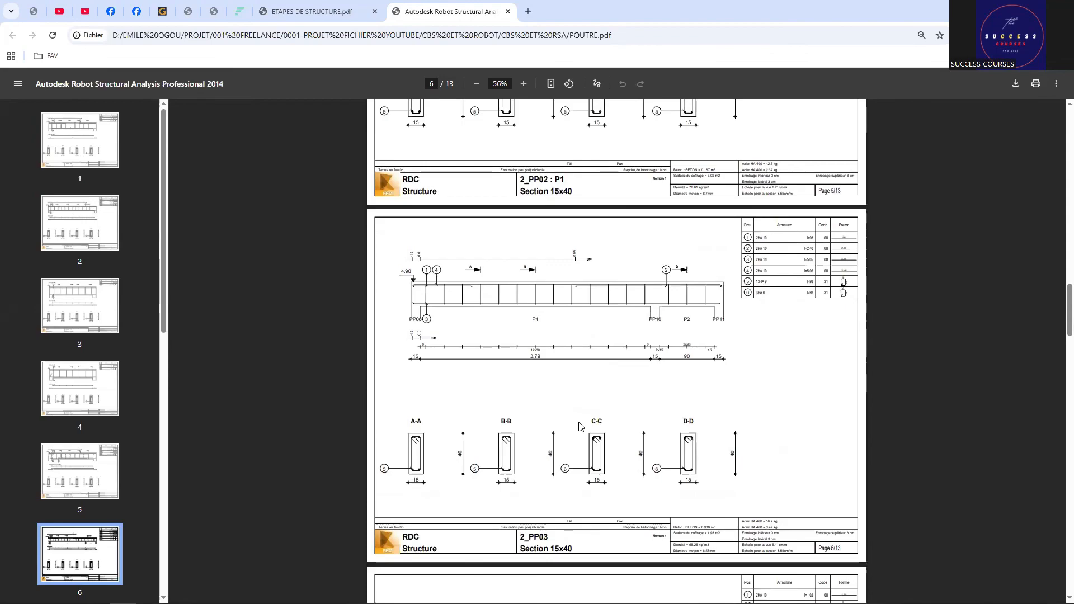